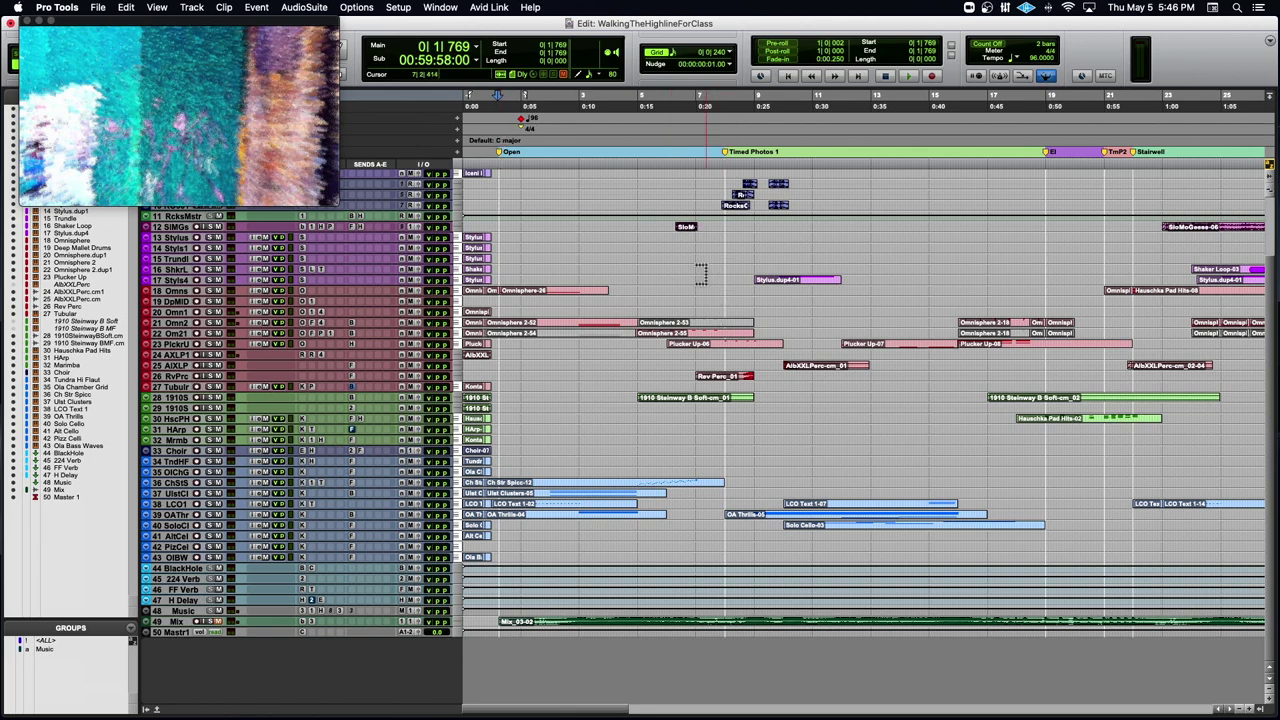
- Hide the video window and enlarge the two 1910 Steinway tracks, 28 and 29, to show their waveforms
{"action": "scroll", "coordinate": [698, 278], "scroll_direction": "up", "scroll_amount": 3}
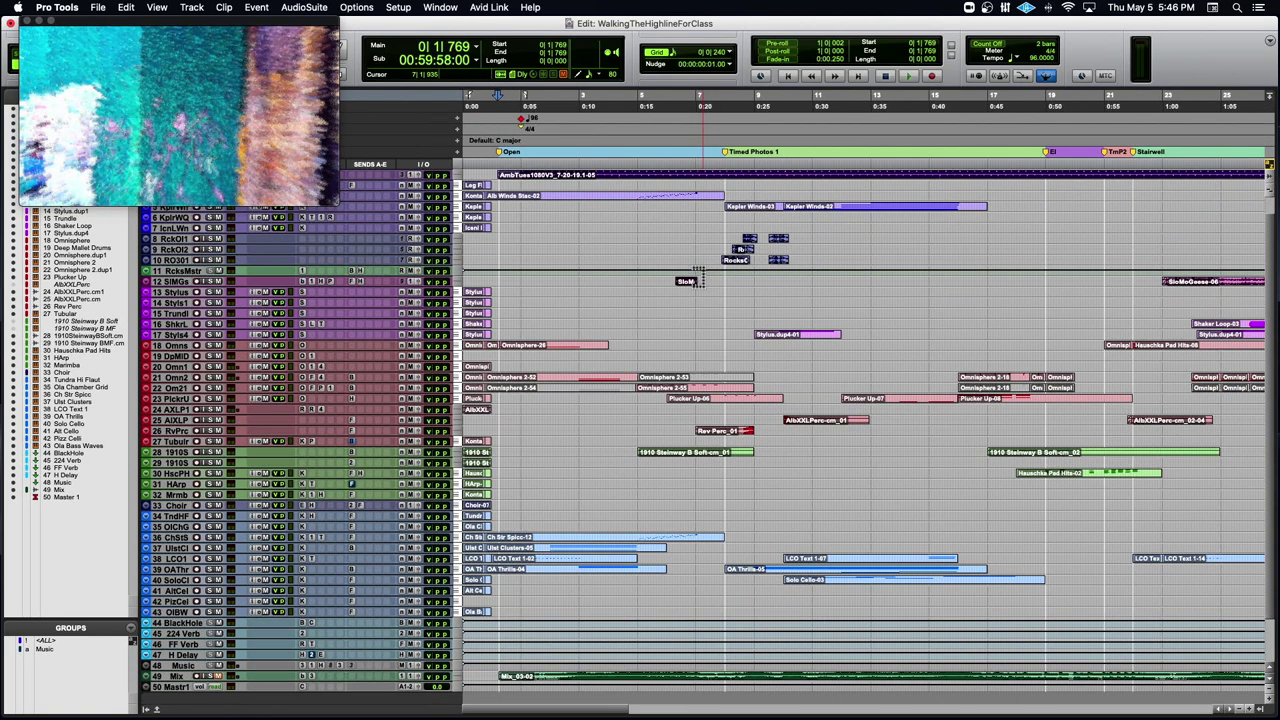
{"action": "scroll", "coordinate": [670, 290], "scroll_direction": "down", "scroll_amount": 5}
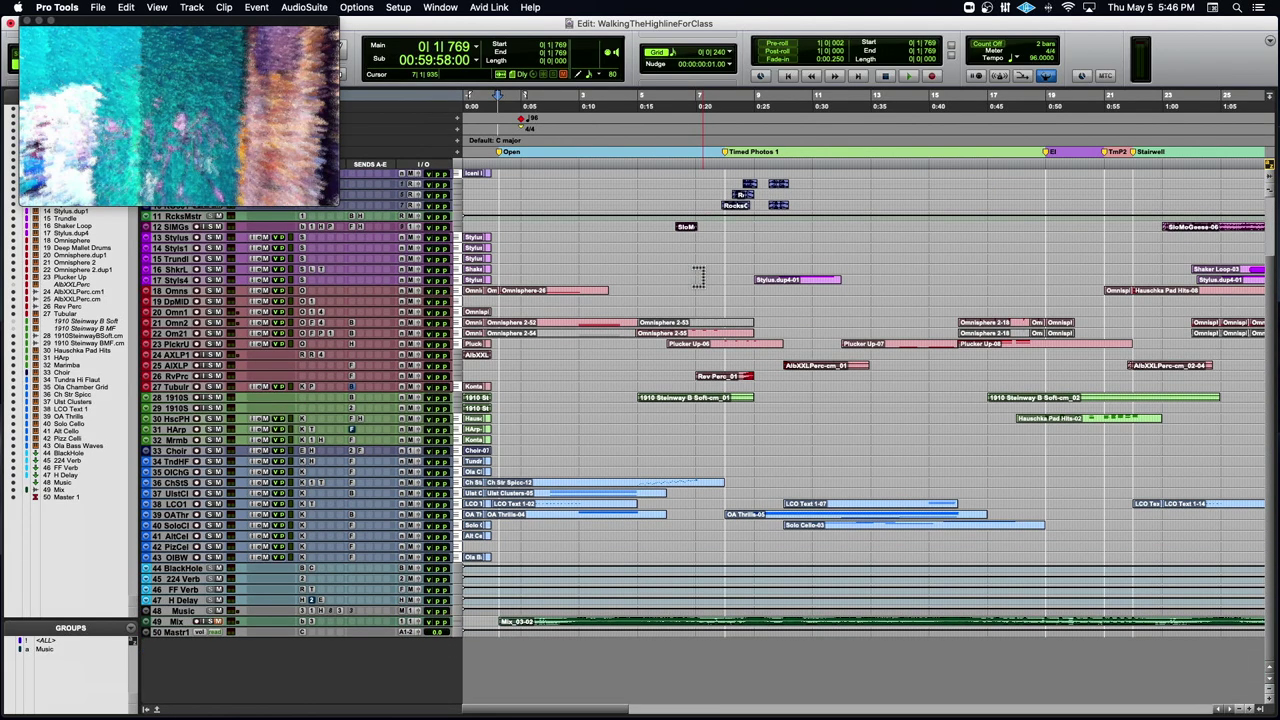
{"action": "left_click", "coordinate": [39, 19]}
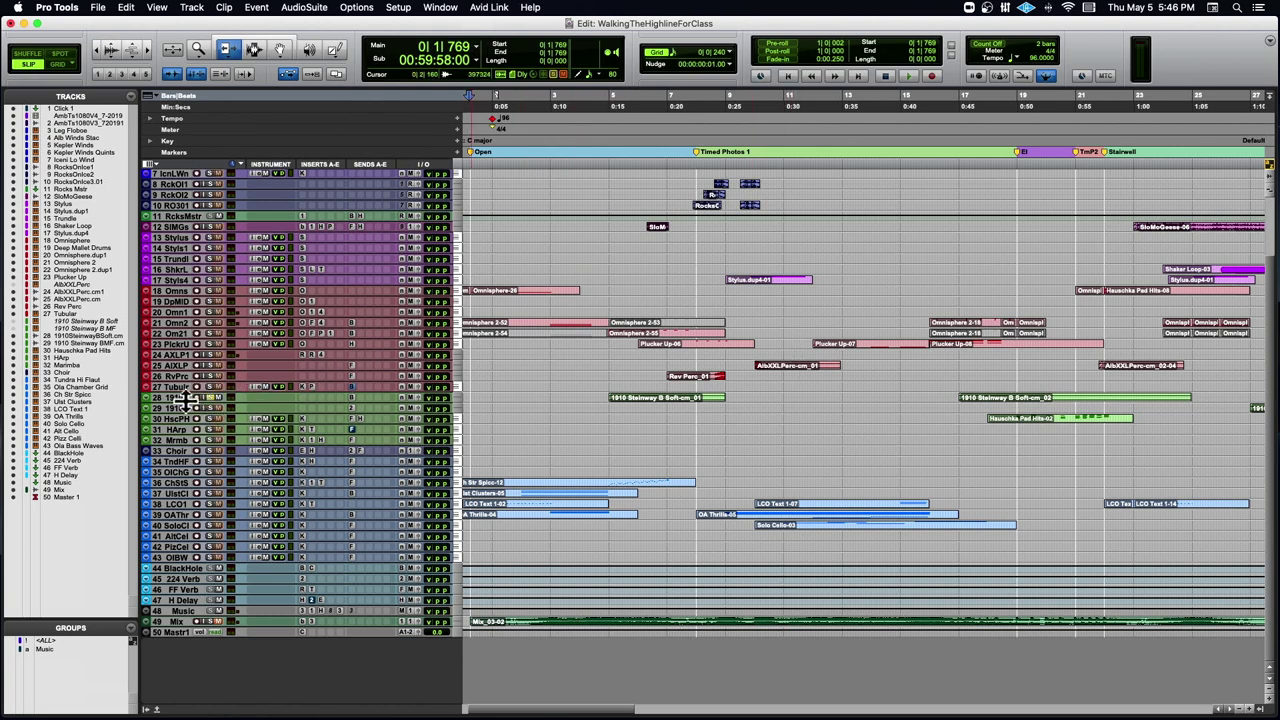
{"action": "left_click_drag", "start_coordinate": [190, 403], "coordinate": [191, 588]}
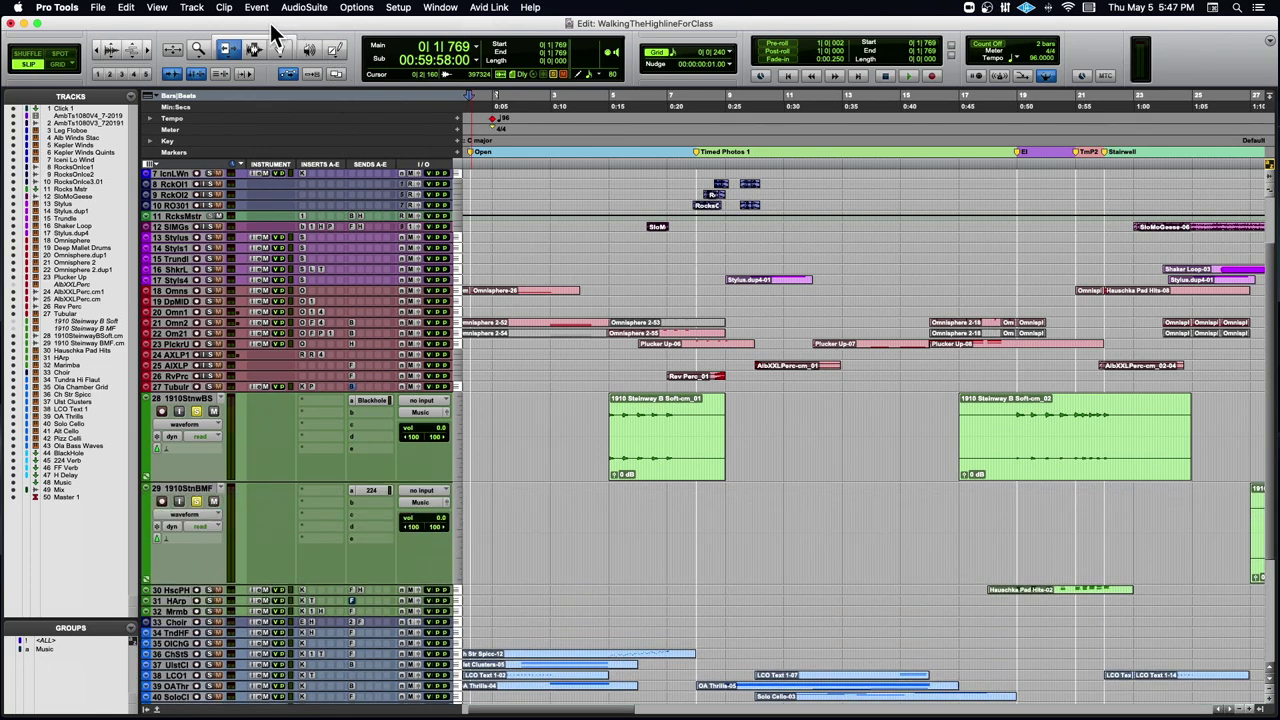
- Play the soloed Steinway tracks from just before the 1910 Steinway B Soft-cm_01 clip, at 4|4|728
{"action": "left_click", "coordinate": [253, 49]}
{"action": "left_click", "coordinate": [600, 398]}
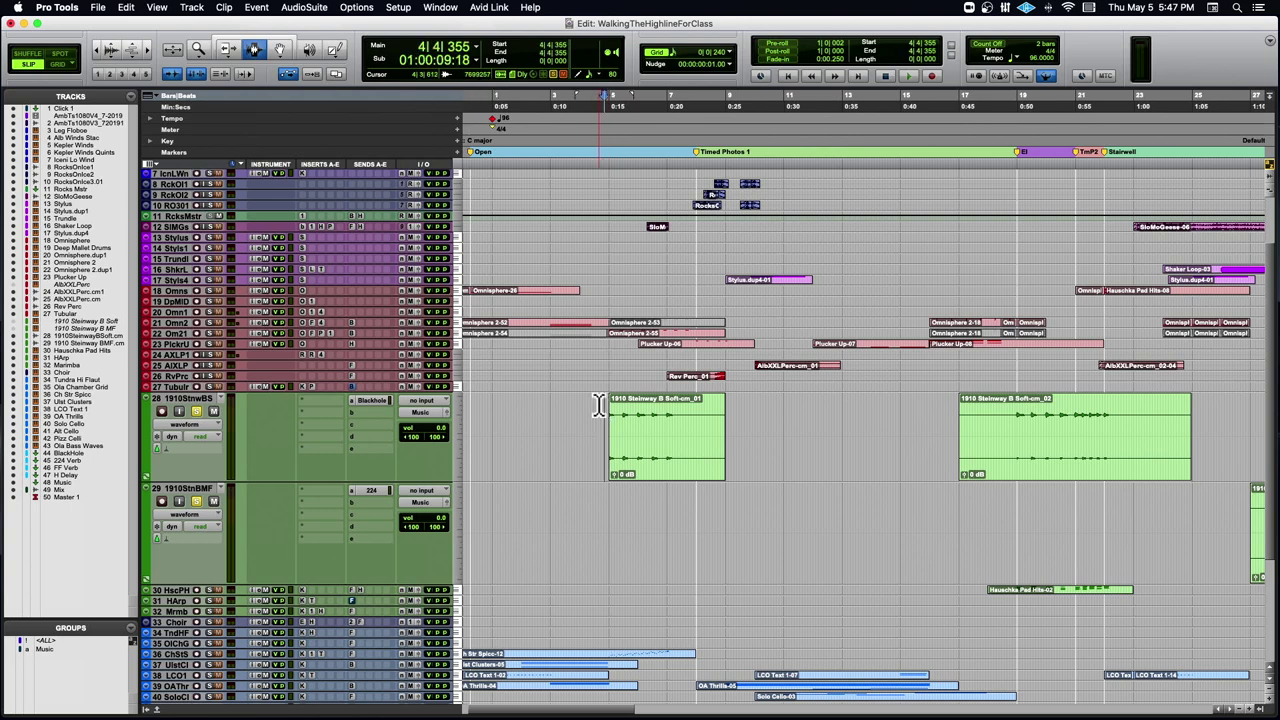
{"action": "key", "text": "super+bracketright"}
{"action": "key", "text": "super+bracketright"}
{"action": "key", "text": "super+bracketright"}
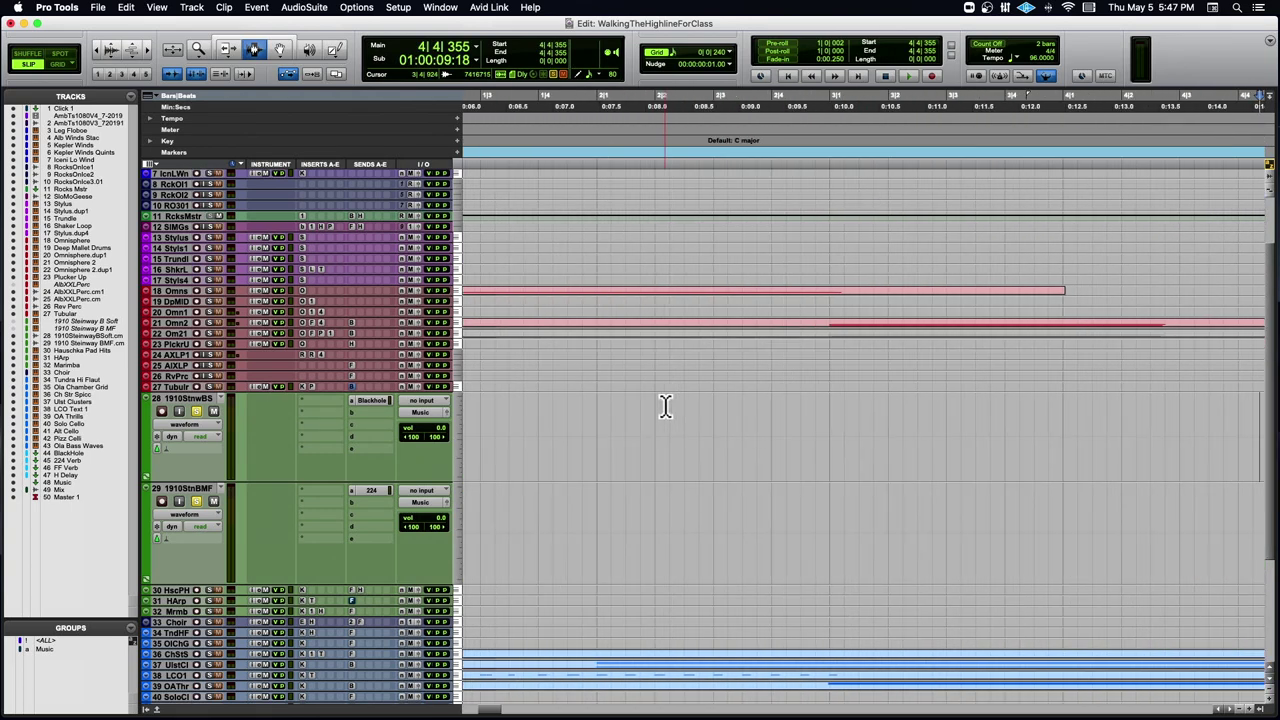
{"action": "key", "text": "super+bracketleft"}
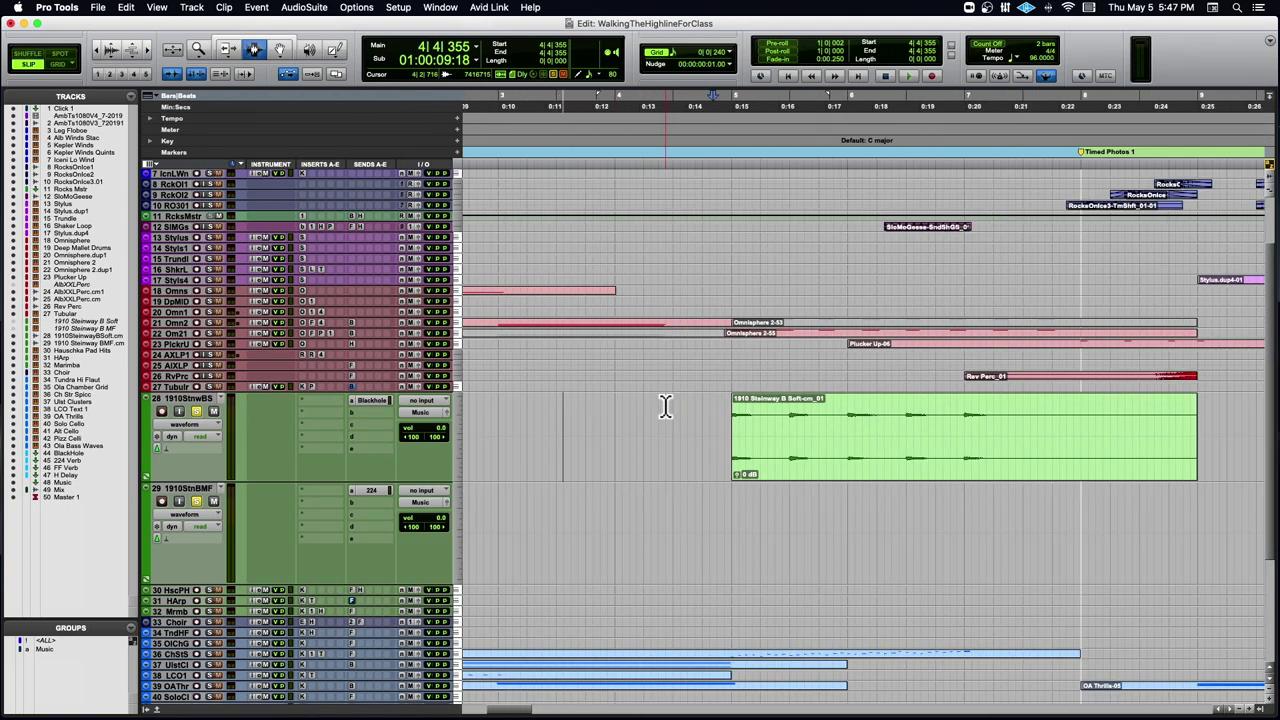
{"action": "left_click", "coordinate": [726, 433]}
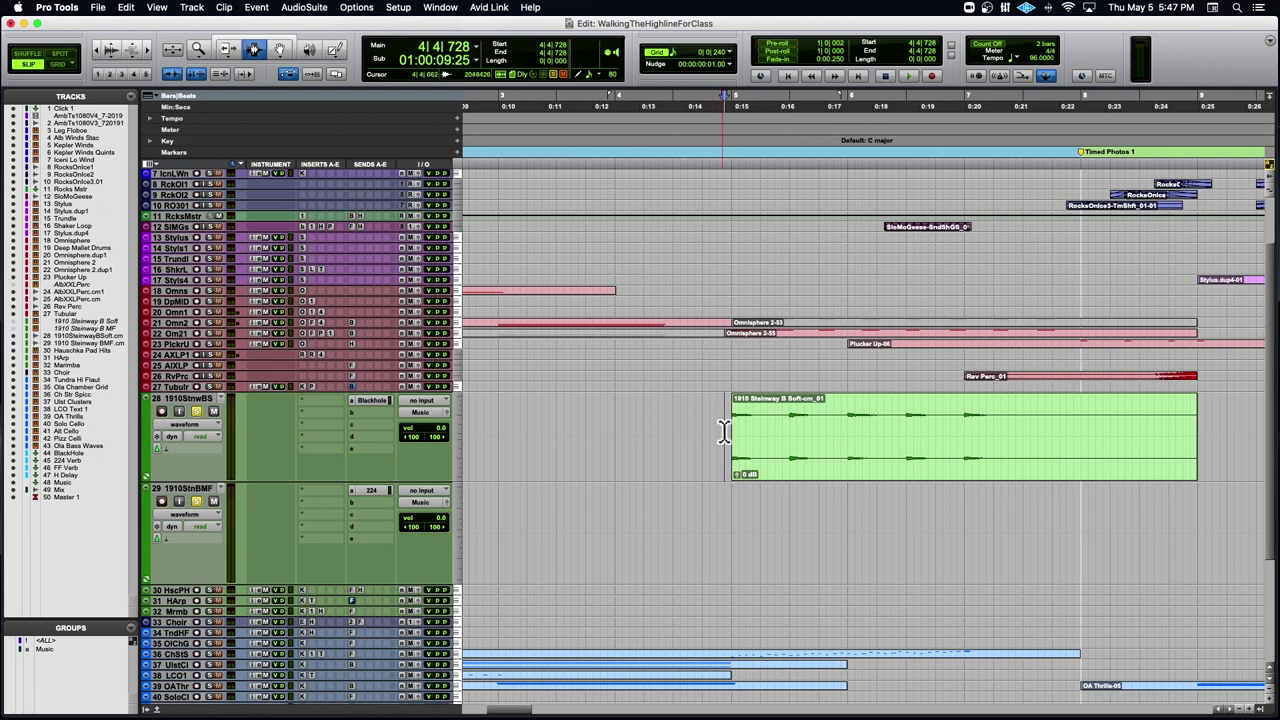
{"action": "left_click", "coordinate": [723, 430]}
{"action": "key", "text": "space"}
{"action": "key", "text": "r"}
{"action": "key", "text": "r"}
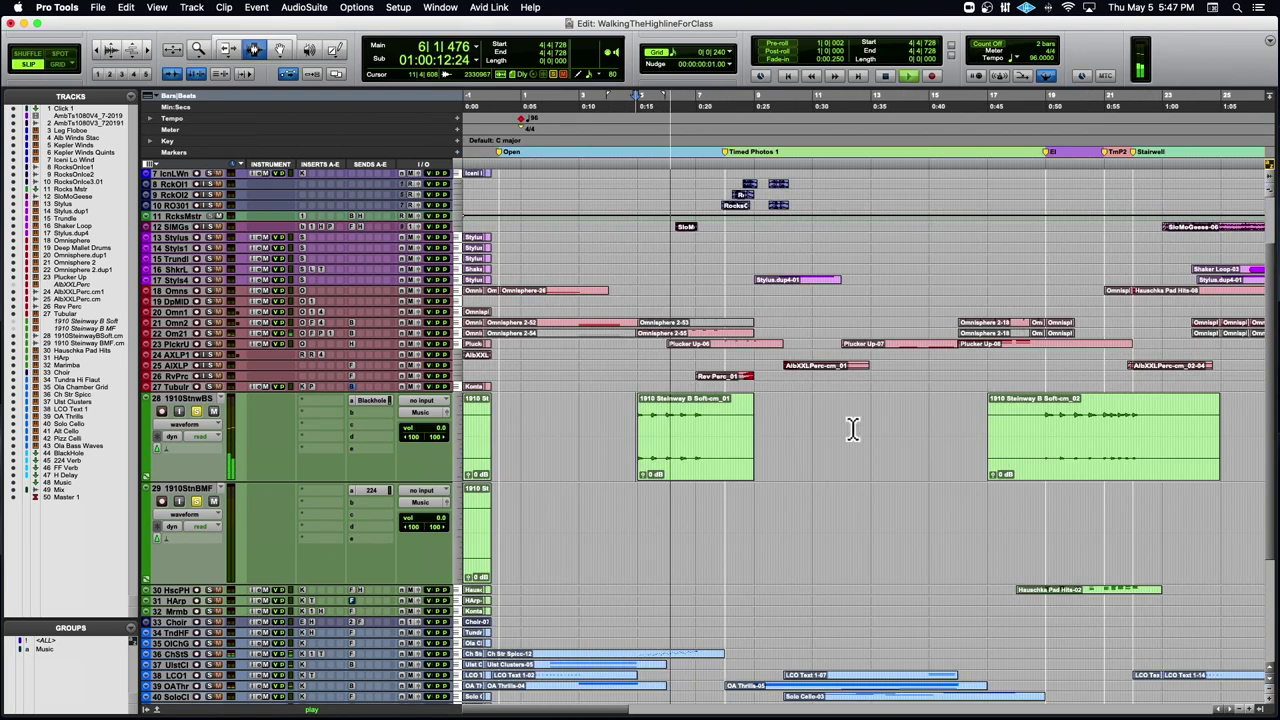
- Play the 1910 Steinway B Soft-cm_02 clip from 18|4|335 and stop playback
{"action": "left_click", "coordinate": [1041, 435]}
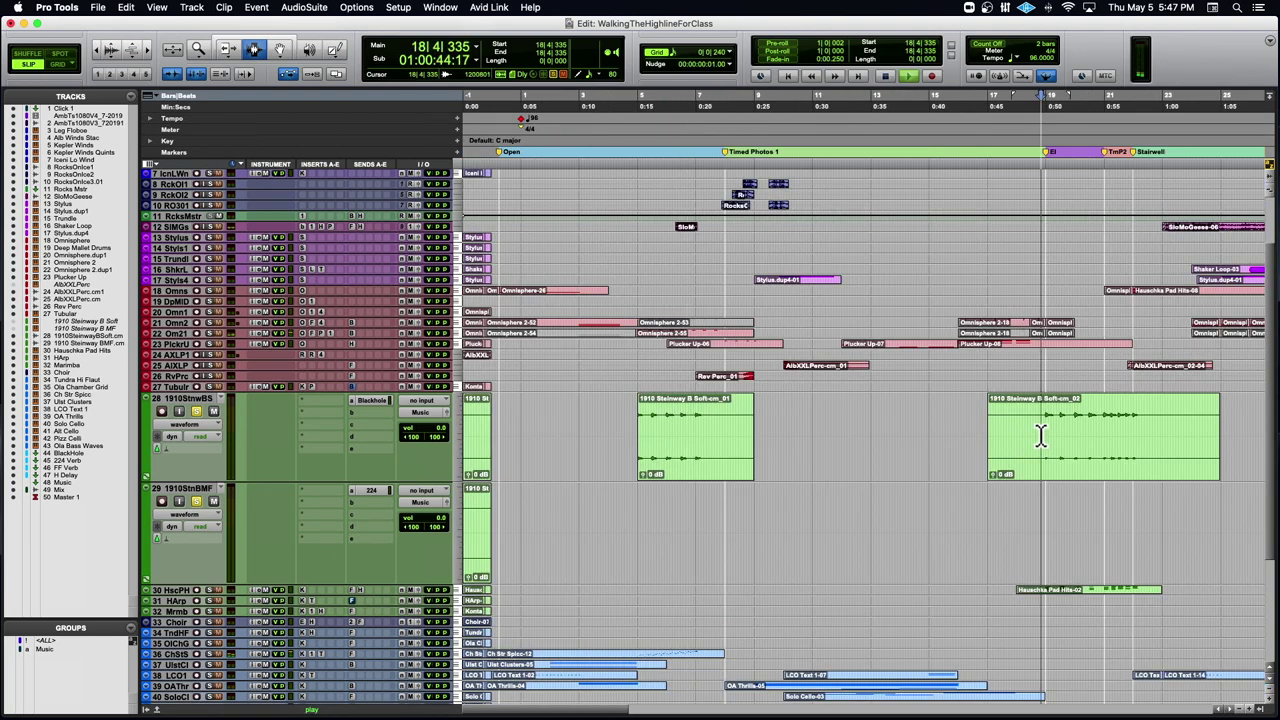
{"action": "key", "text": "r"}
{"action": "key", "text": "r"}
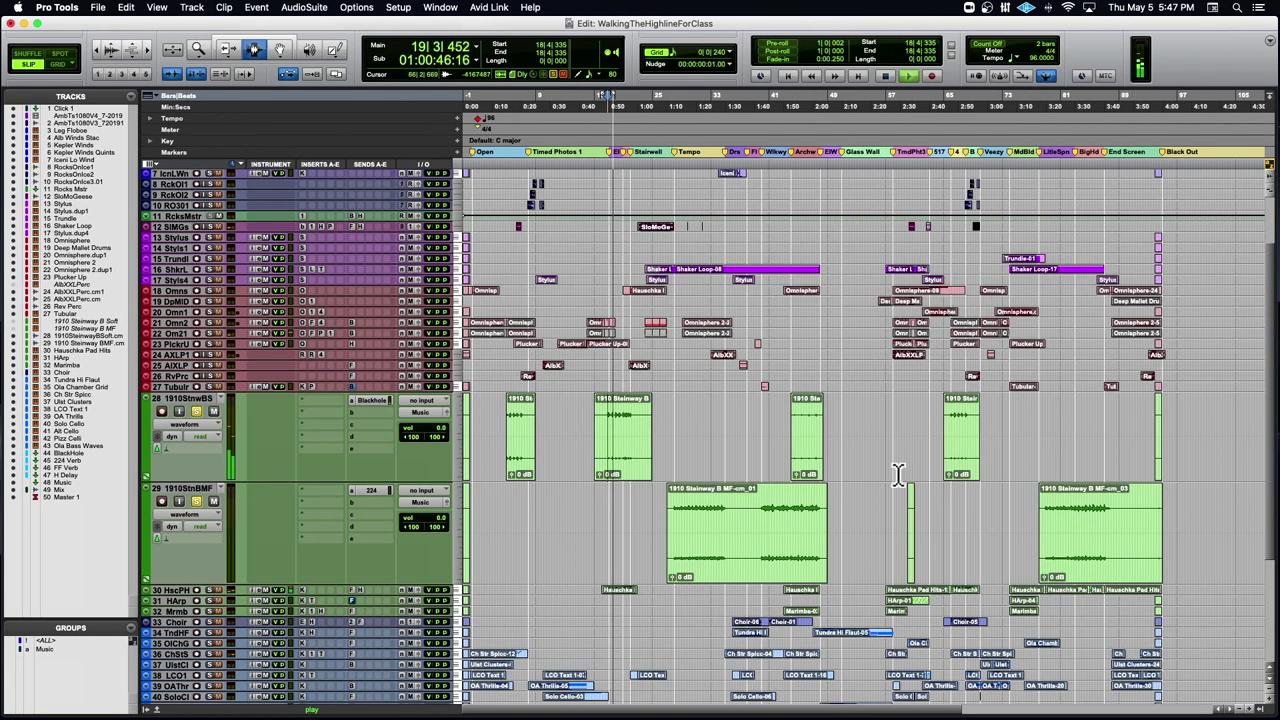
{"action": "key", "text": "space"}
- Play the 1910 Steinway B MF-cm_01 clip from 28|1|027 and stop playback
{"action": "left_click", "coordinate": [678, 517]}
{"action": "key", "text": "space"}
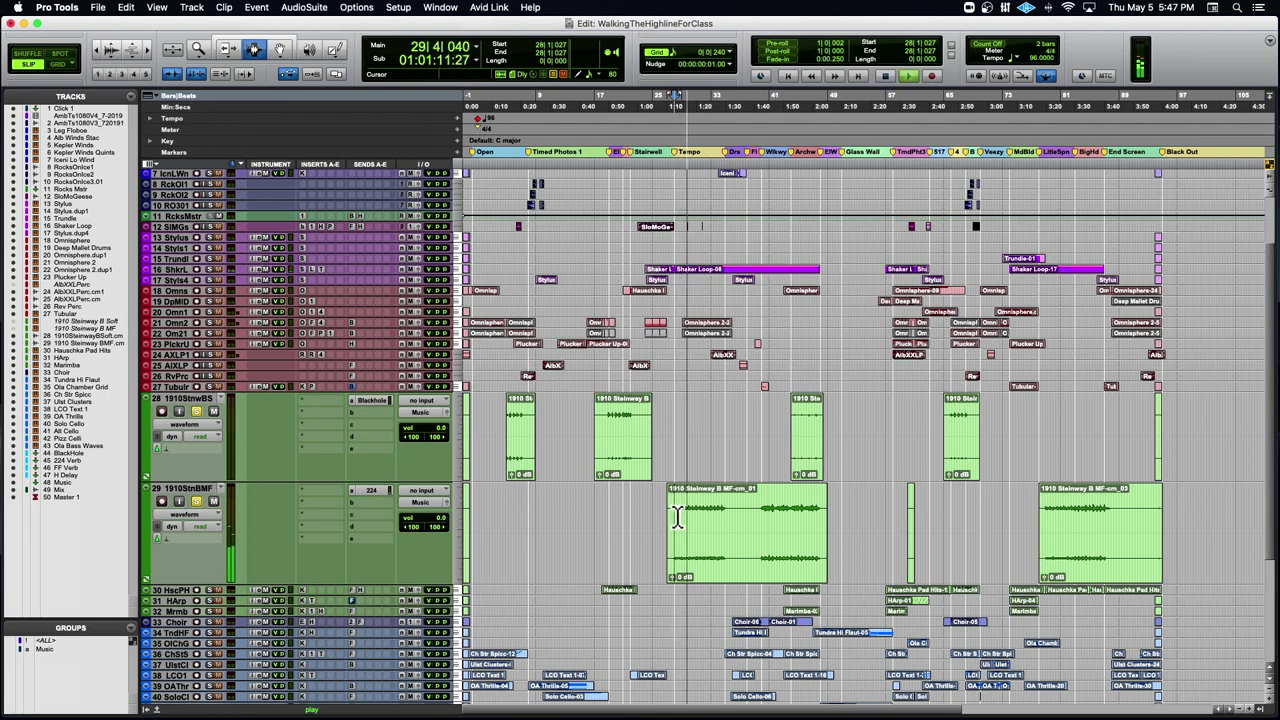
{"action": "key", "text": "space"}
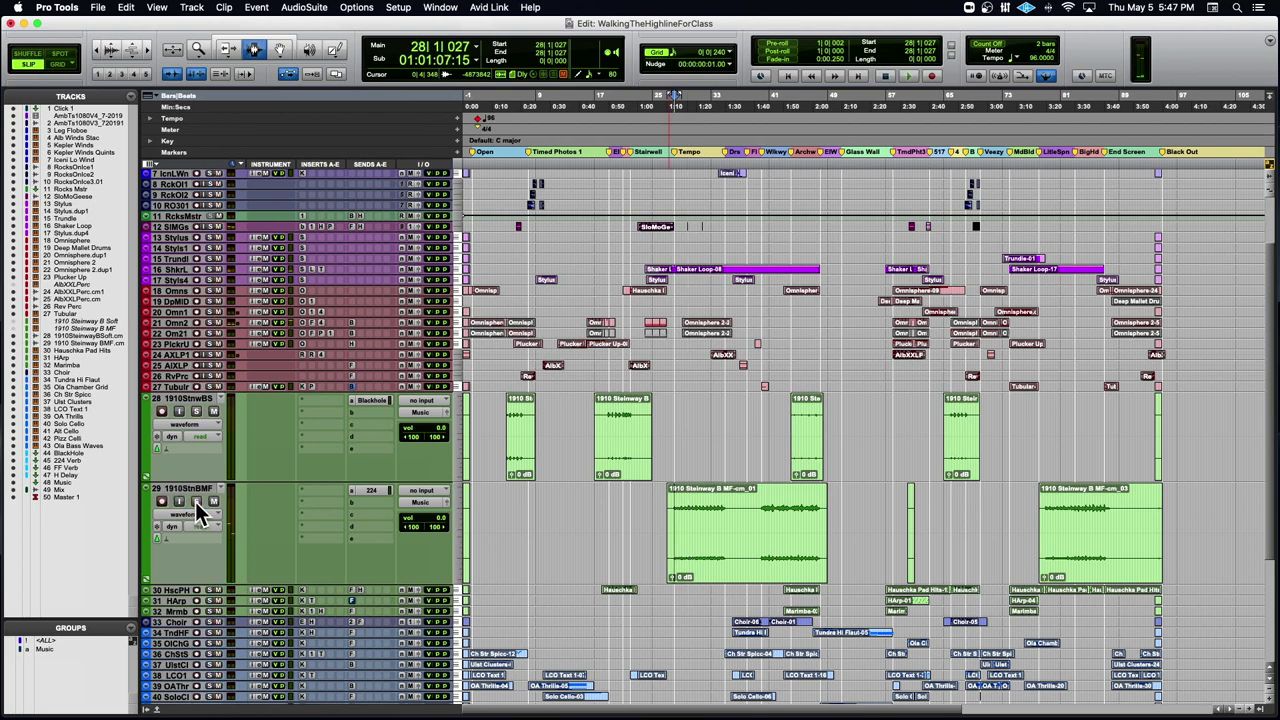
- Turn off solo on the Steinway tracks and place the edit cursor at 27|4|197 in the 1910 Steinway B MF-cm_01 clip
{"action": "left_click", "coordinate": [197, 411]}
{"action": "key", "text": "super+bracketright"}
{"action": "key", "text": "super+bracketright"}
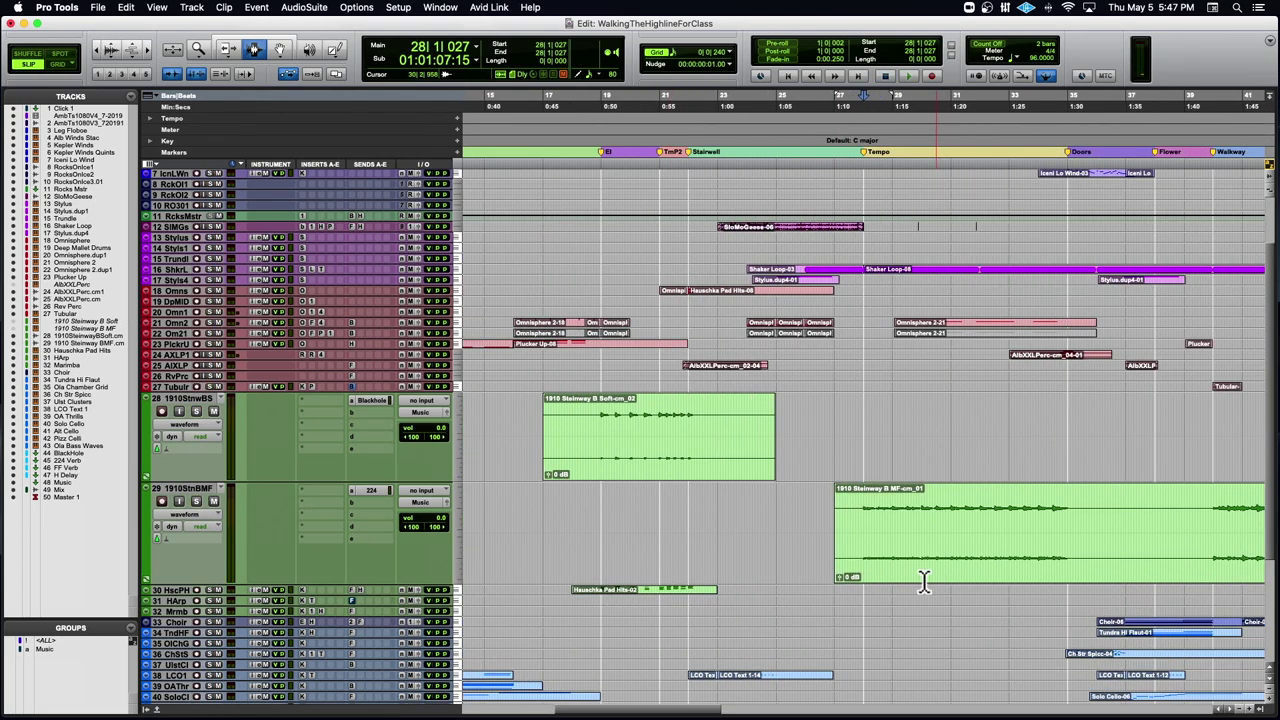
{"action": "left_click", "coordinate": [857, 554]}
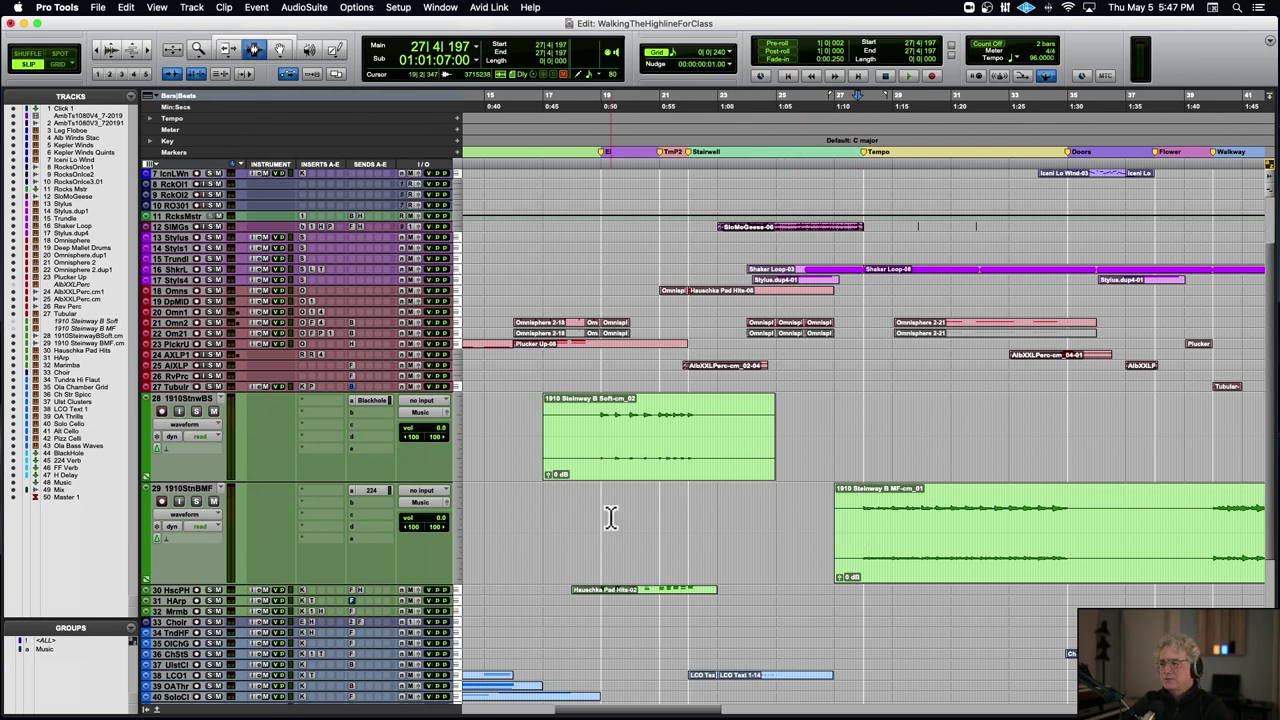
- Examine how the clips around the Steinway parts are laid out across the tracks, from the Archway section back to the session start
{"action": "scroll", "coordinate": [608, 517], "scroll_direction": "down", "scroll_amount": 1}
{"action": "scroll", "coordinate": [608, 517], "scroll_direction": "right", "scroll_amount": 1}
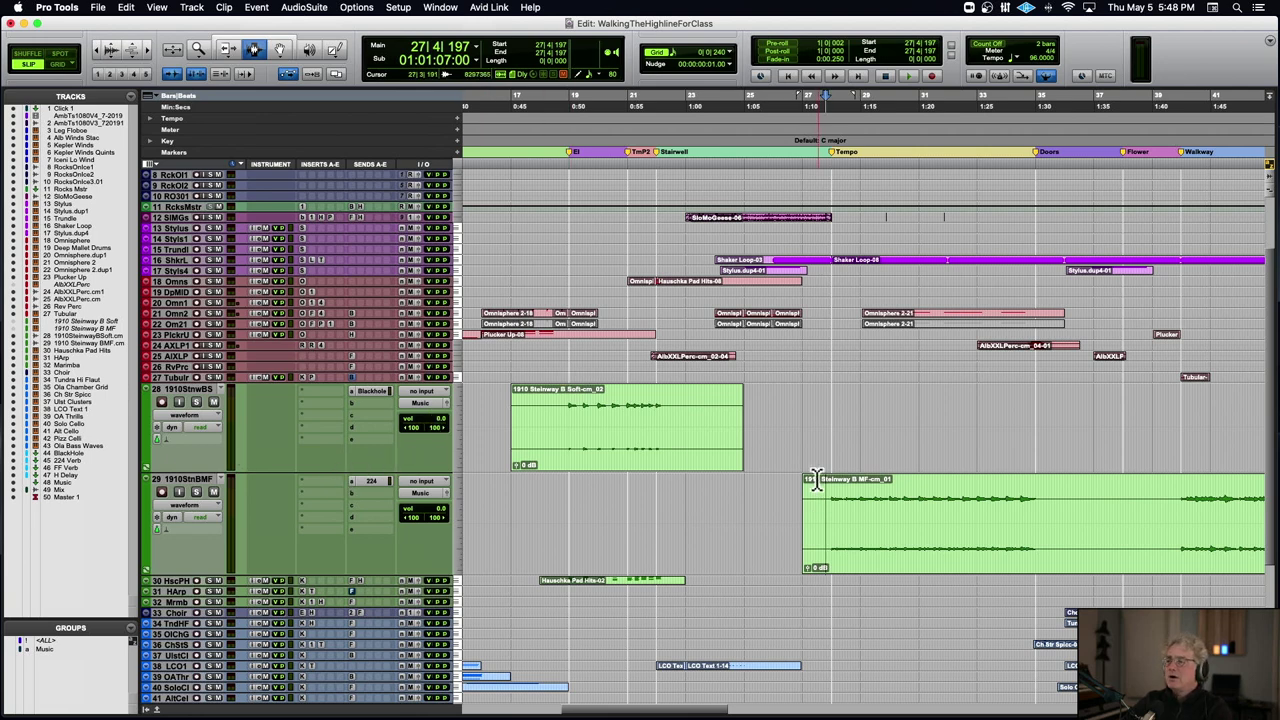
{"action": "scroll", "coordinate": [814, 477], "scroll_direction": "down", "scroll_amount": 4}
{"action": "scroll", "coordinate": [810, 476], "scroll_direction": "right", "scroll_amount": 6}
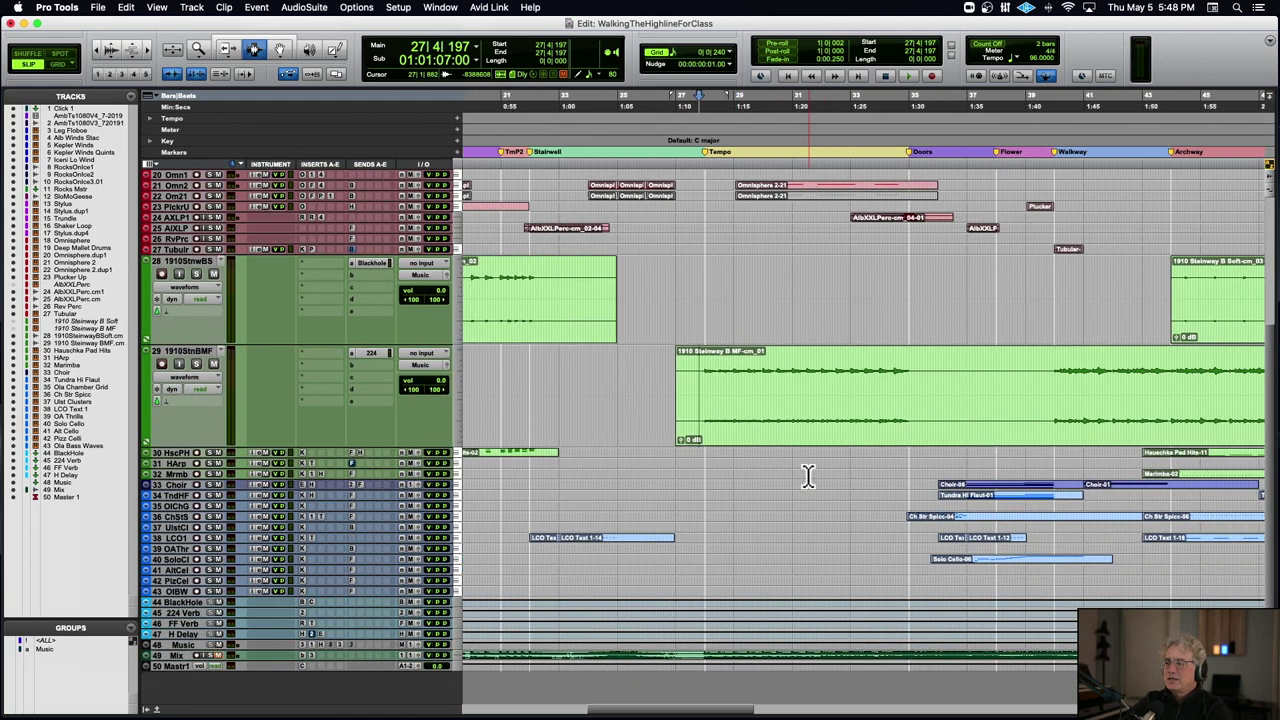
{"action": "scroll", "coordinate": [808, 477], "scroll_direction": "up", "scroll_amount": 6}
{"action": "scroll", "coordinate": [808, 477], "scroll_direction": "right", "scroll_amount": 1}
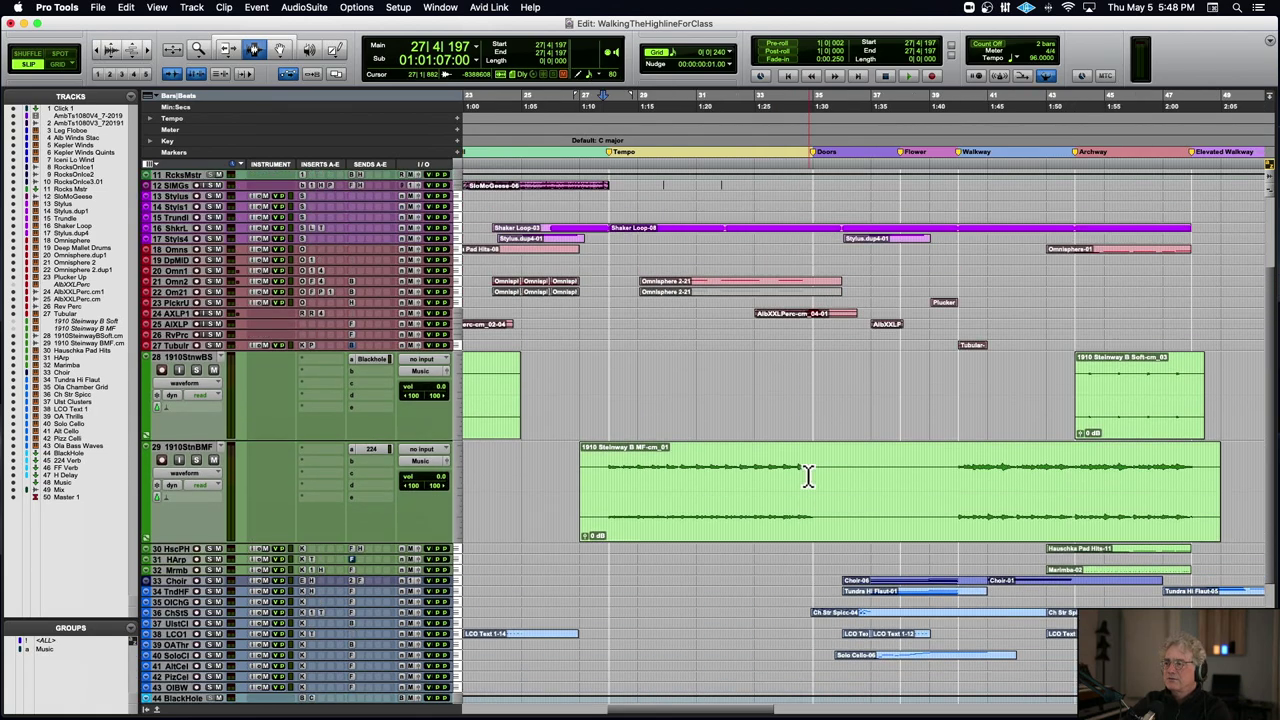
{"action": "scroll", "coordinate": [808, 477], "scroll_direction": "left", "scroll_amount": 15}
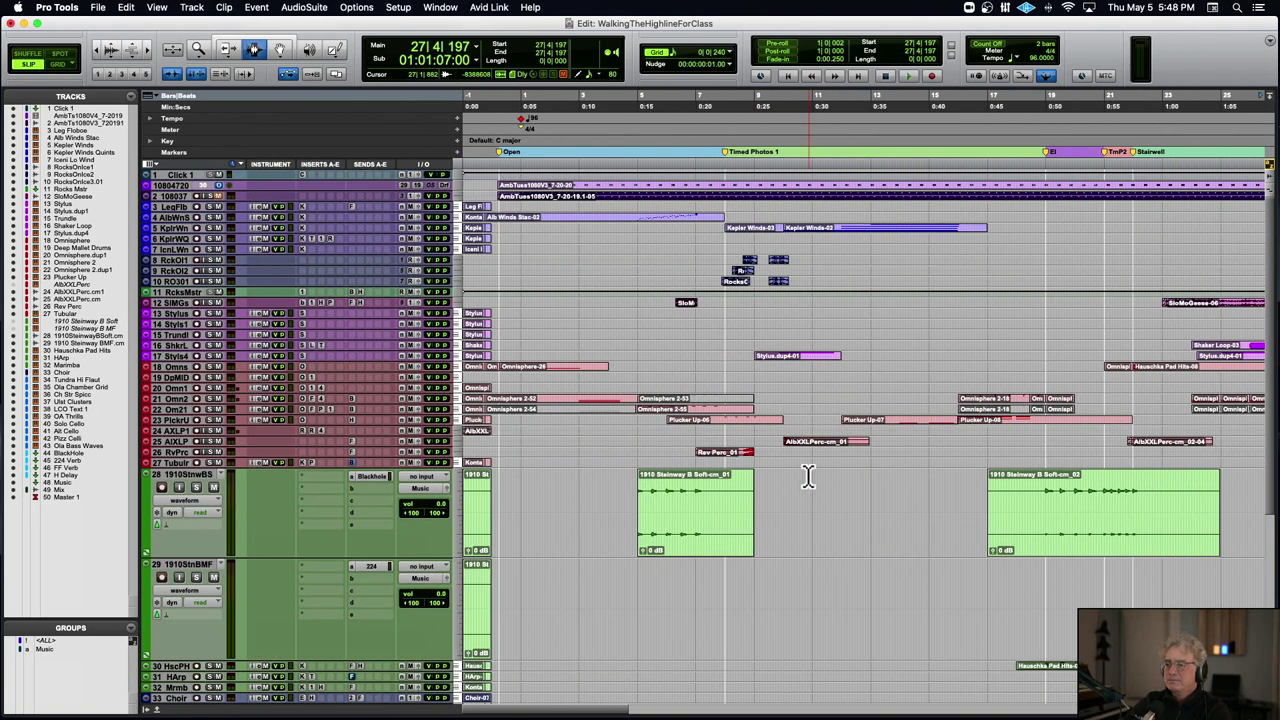
{"action": "scroll", "coordinate": [808, 477], "scroll_direction": "down", "scroll_amount": 5}
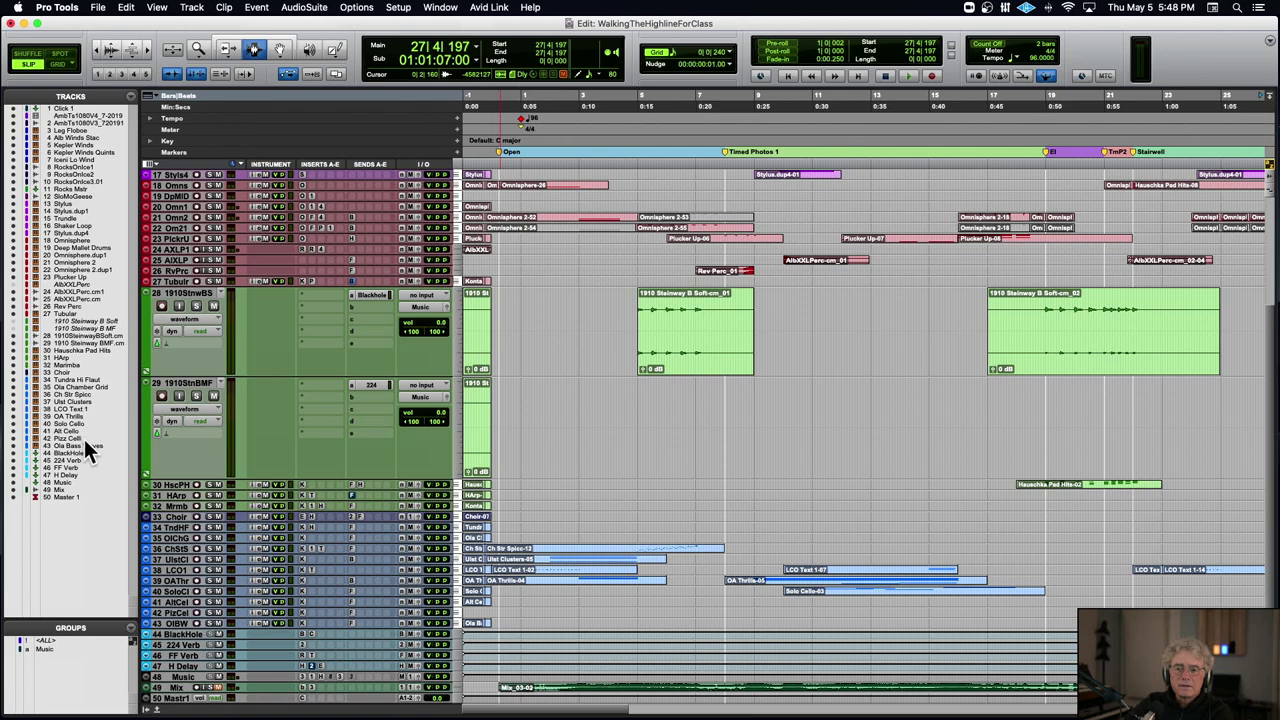
- Select the RocksOnIce1 track and enlarge the three RocksOnIce tracks, 8 to 10, to show their waveforms
{"action": "left_click", "coordinate": [87, 166]}
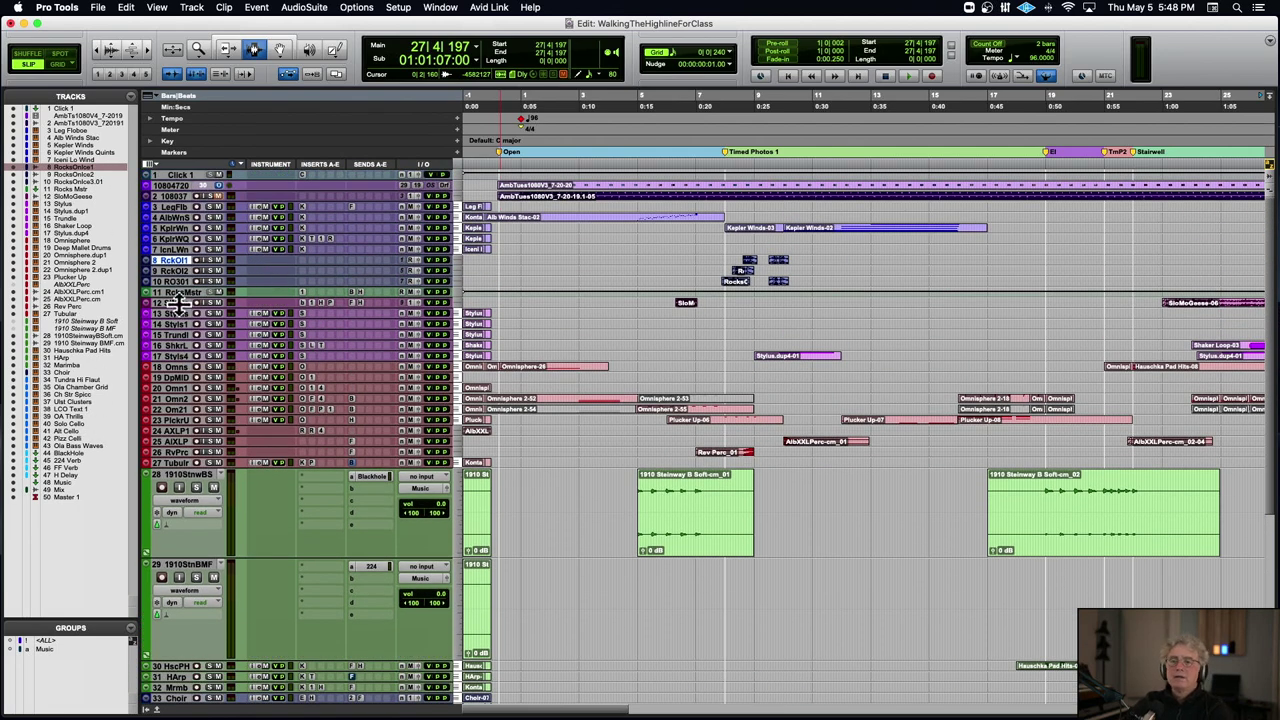
{"action": "left_click_drag", "start_coordinate": [175, 276], "coordinate": [190, 438]}
{"action": "left_click_drag", "start_coordinate": [175, 262], "coordinate": [183, 340]}
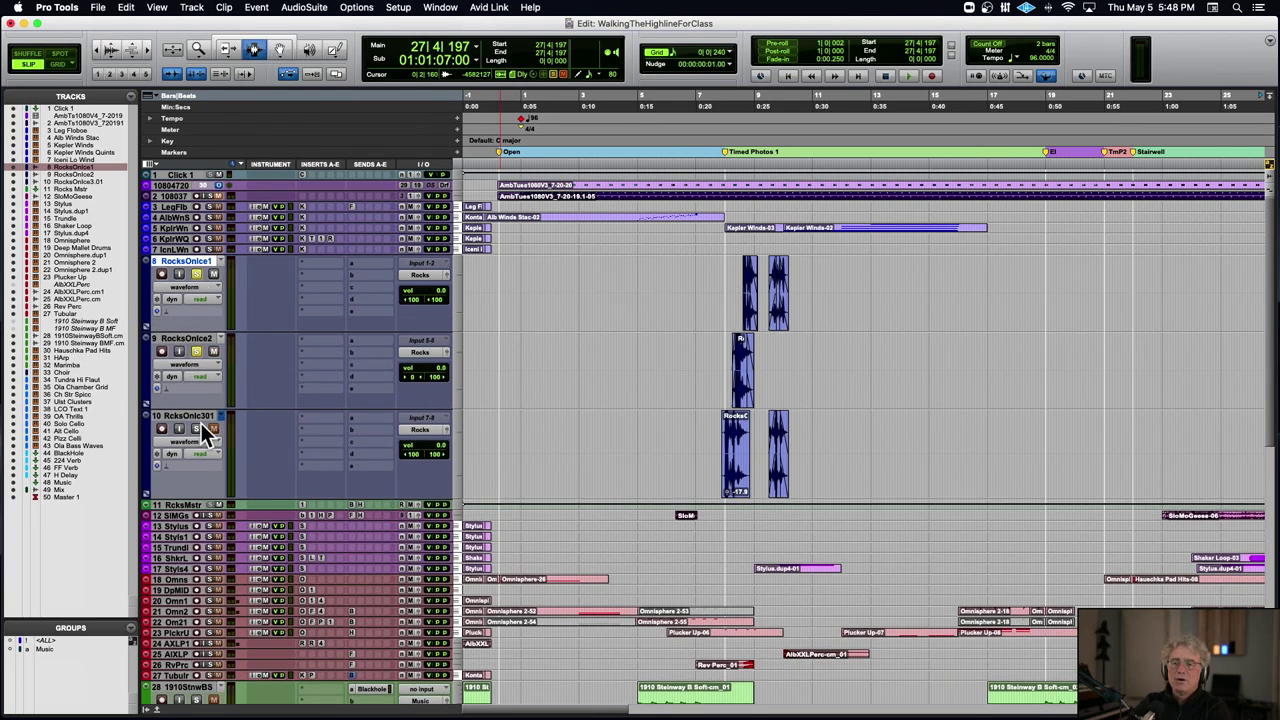
- Play the soloed RocksOnIce tracks from 7|4|766, near the start of the Timed Photos 1 section, and stop playback
{"action": "left_click", "coordinate": [722, 348]}
{"action": "key", "text": "super+bracketright"}
{"action": "key", "text": "super+bracketright"}
{"action": "key", "text": "super+bracketright"}
{"action": "left_click", "coordinate": [878, 347]}
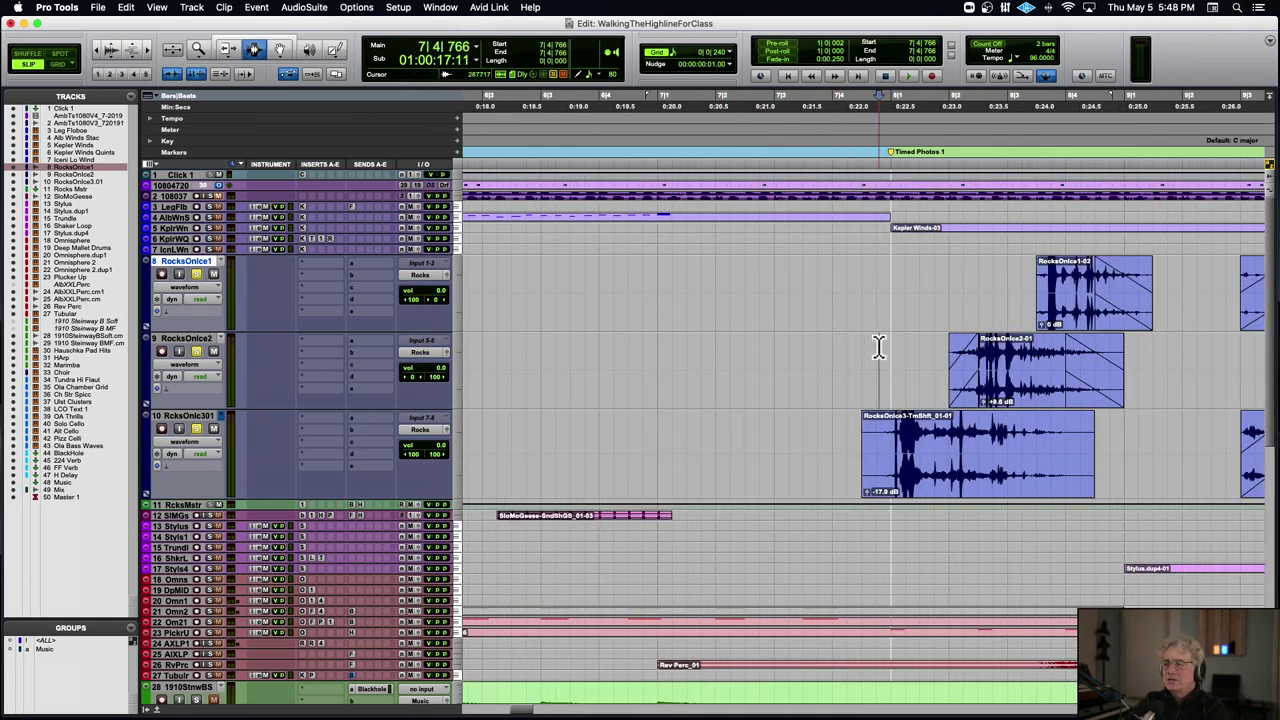
{"action": "key", "text": "space"}
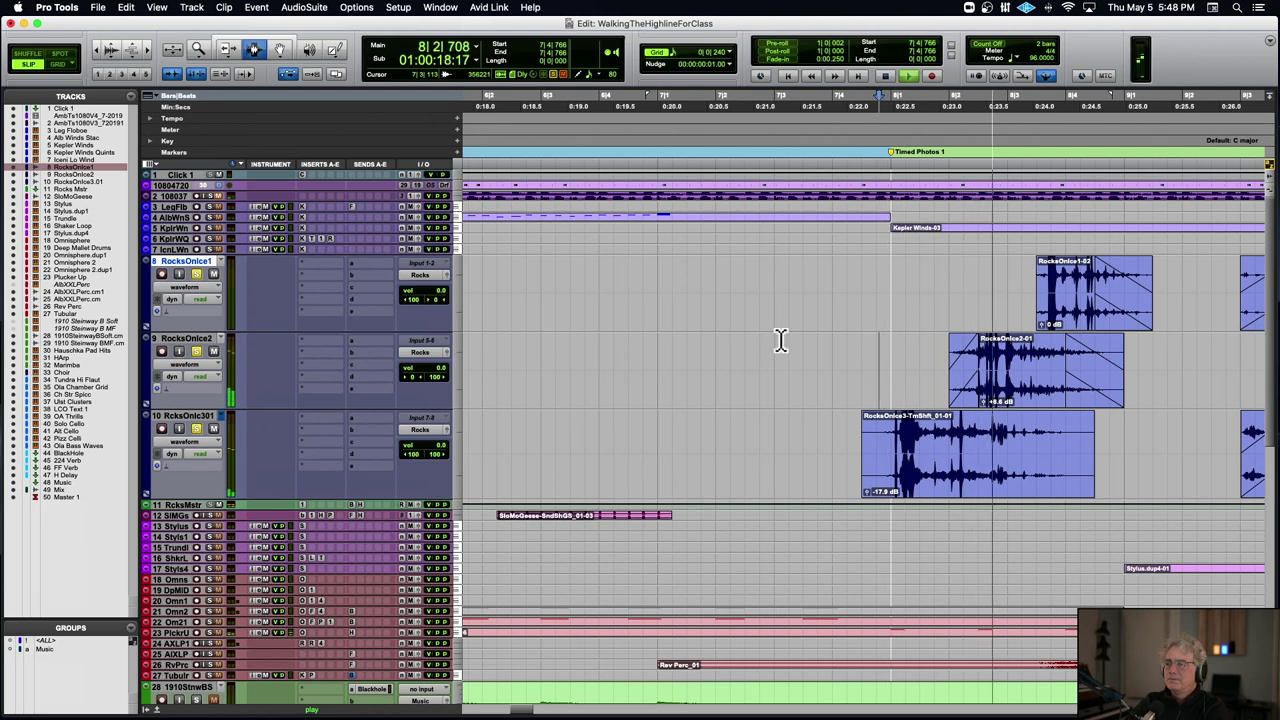
{"action": "key", "text": "super+bracketleft"}
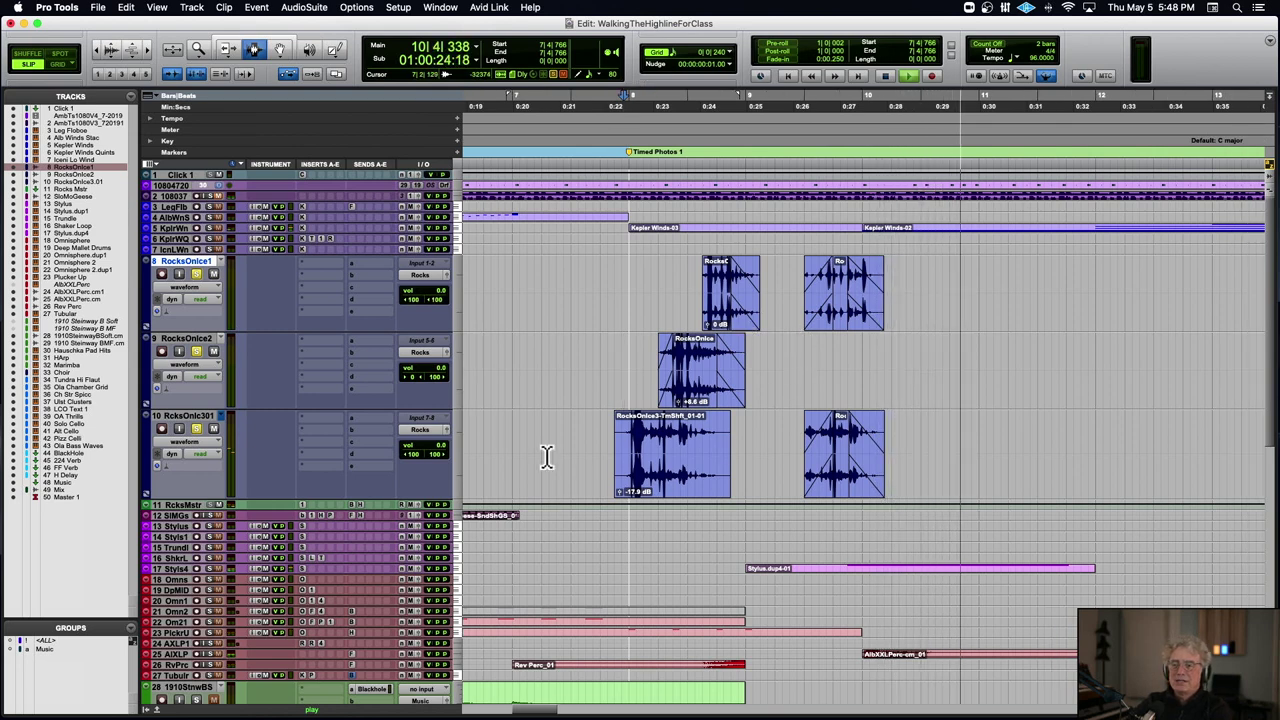
{"action": "key", "text": "space"}
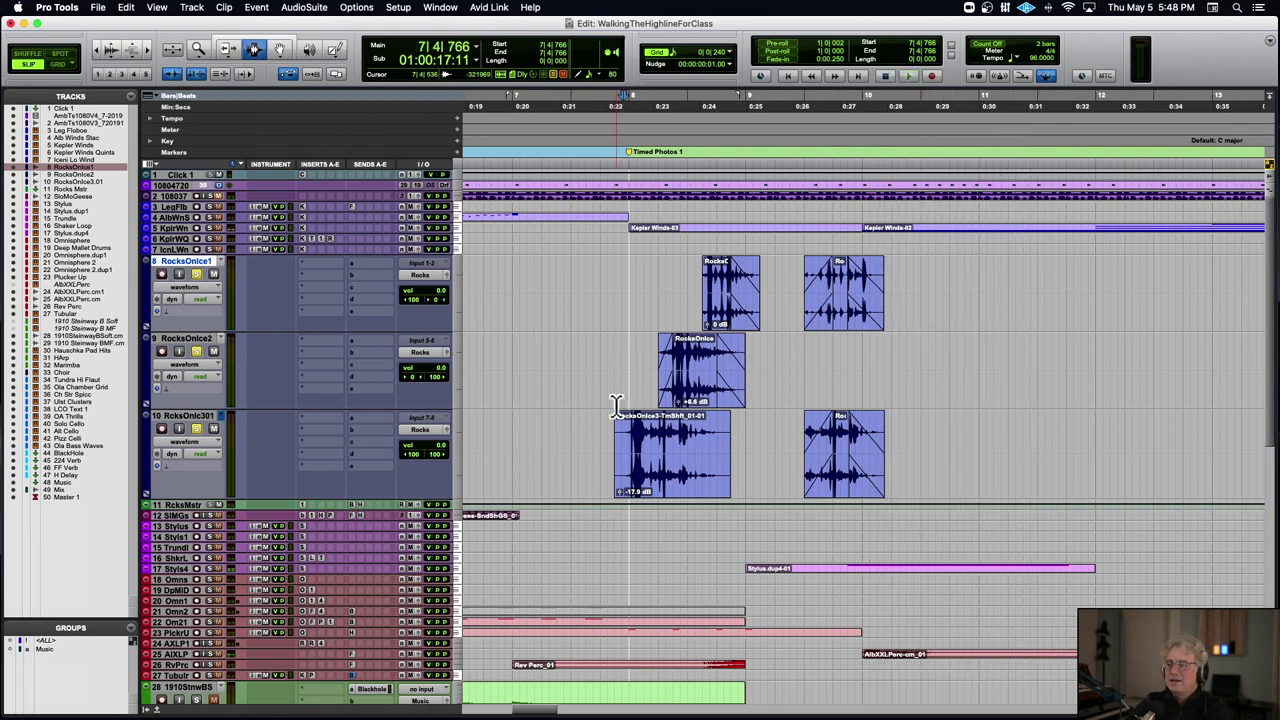
- Replay the layered RocksOnIce clips from 7|4|536 and again from 7|4|228, stopping after each pass
{"action": "left_click", "coordinate": [617, 398]}
{"action": "key", "text": "space"}
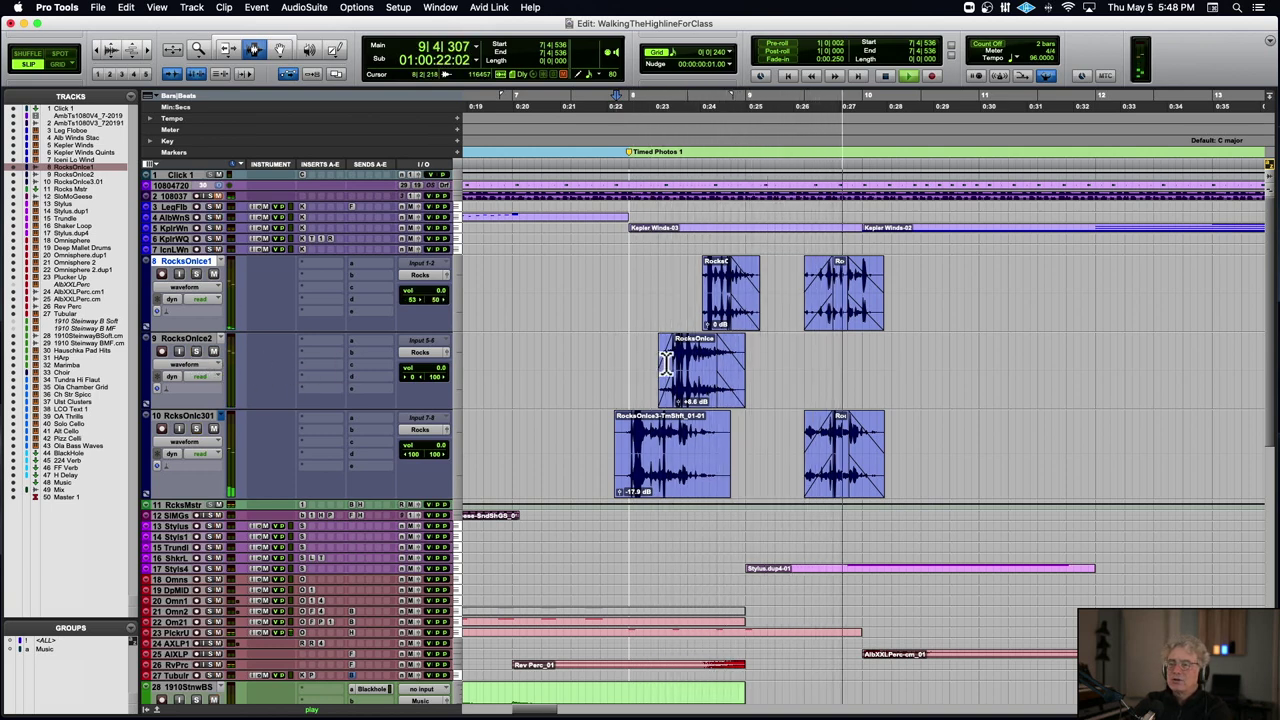
{"action": "key", "text": "space"}
{"action": "key", "text": "space"}
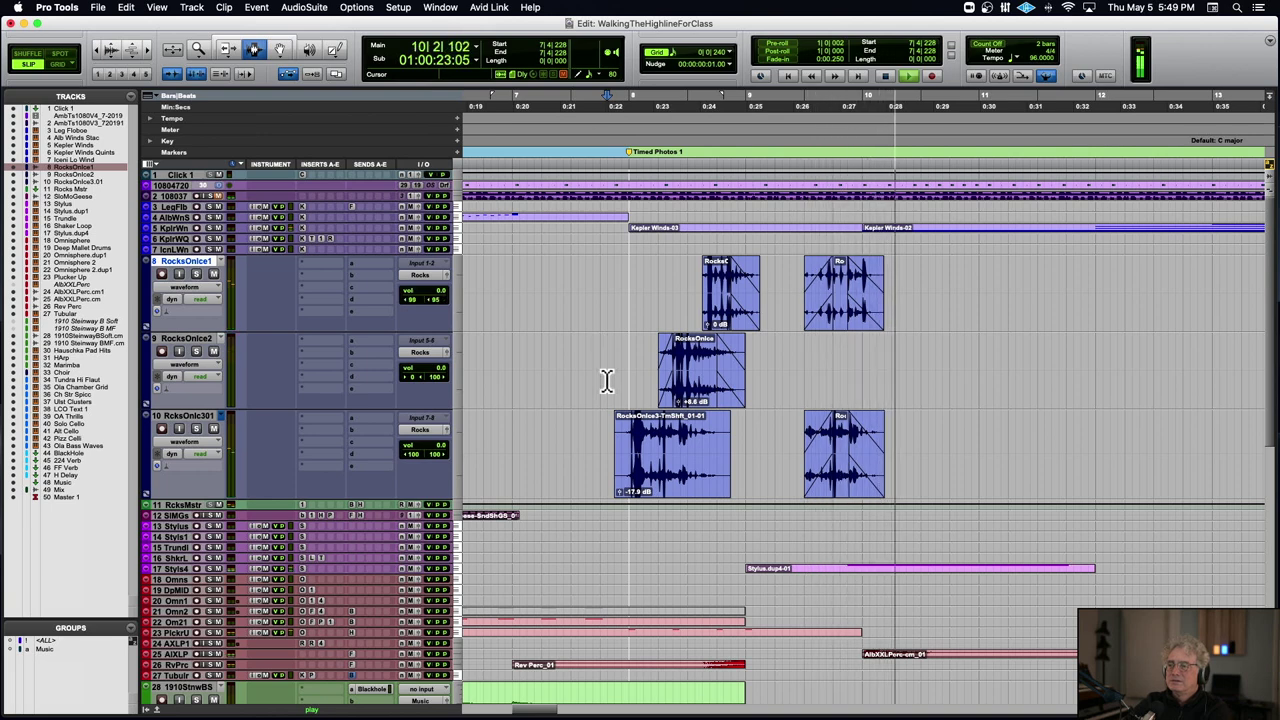
{"action": "key", "text": "space"}
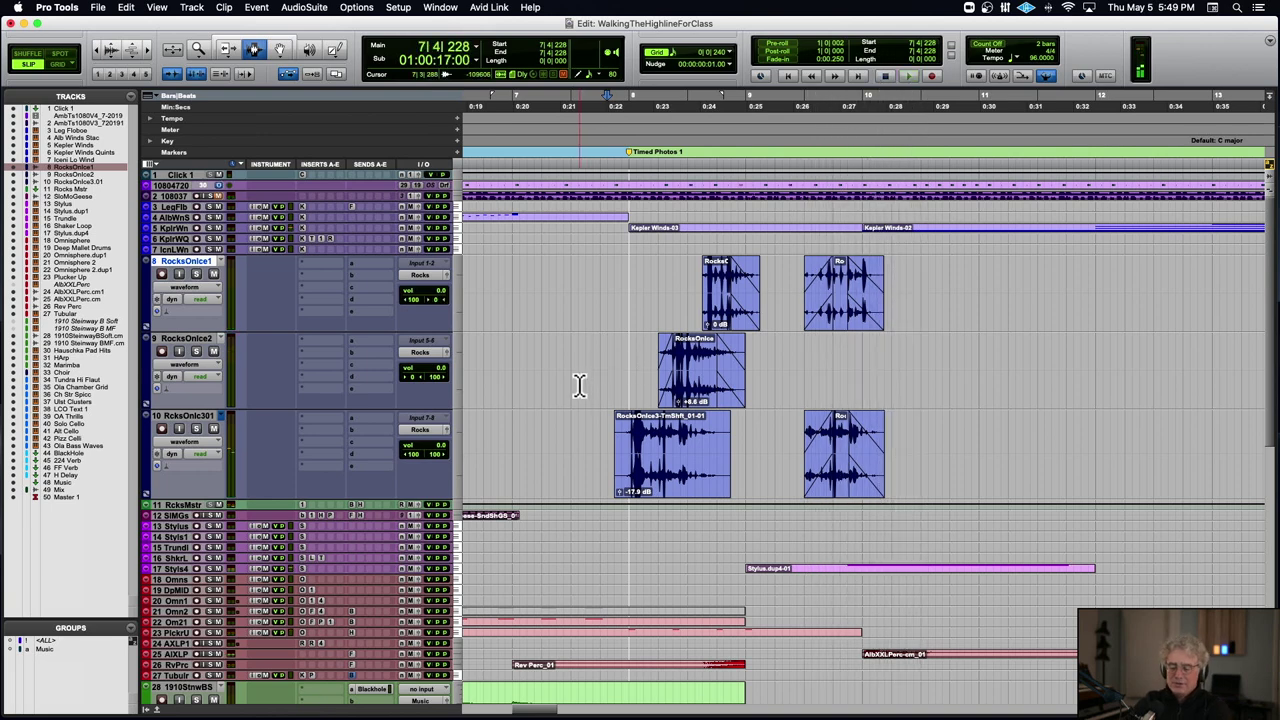
- Play the RocksOnIce1-02 clip on its own twice from 8|3|641
{"action": "key", "text": "super+bracketright"}
{"action": "key", "text": "super+bracketright"}
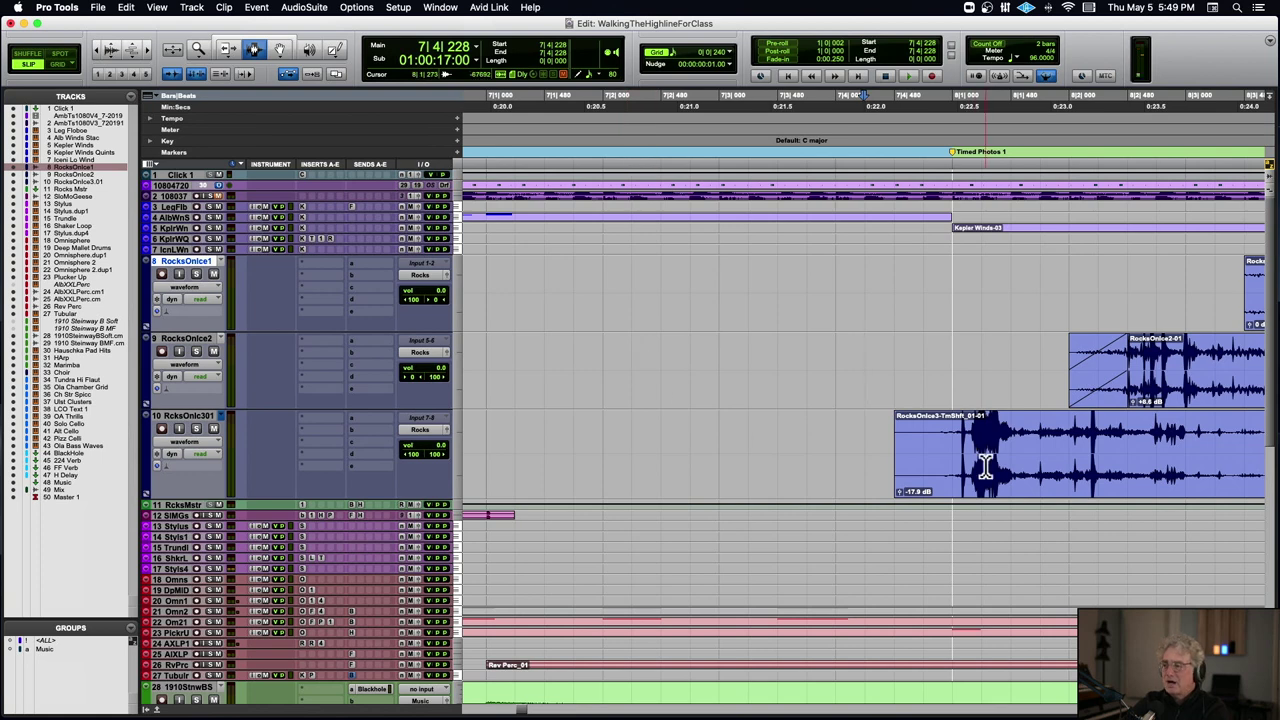
{"action": "scroll", "coordinate": [967, 466], "scroll_direction": "right", "scroll_amount": 5}
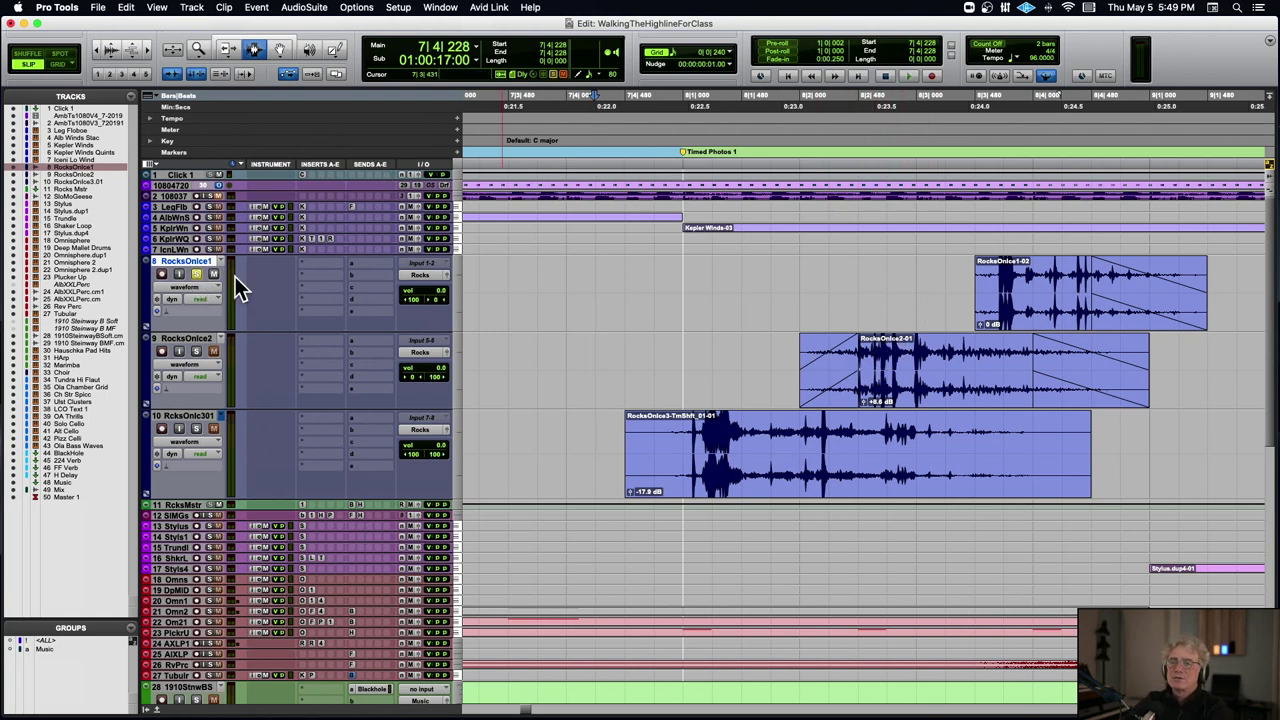
{"action": "left_click", "coordinate": [995, 310]}
{"action": "key", "text": "space"}
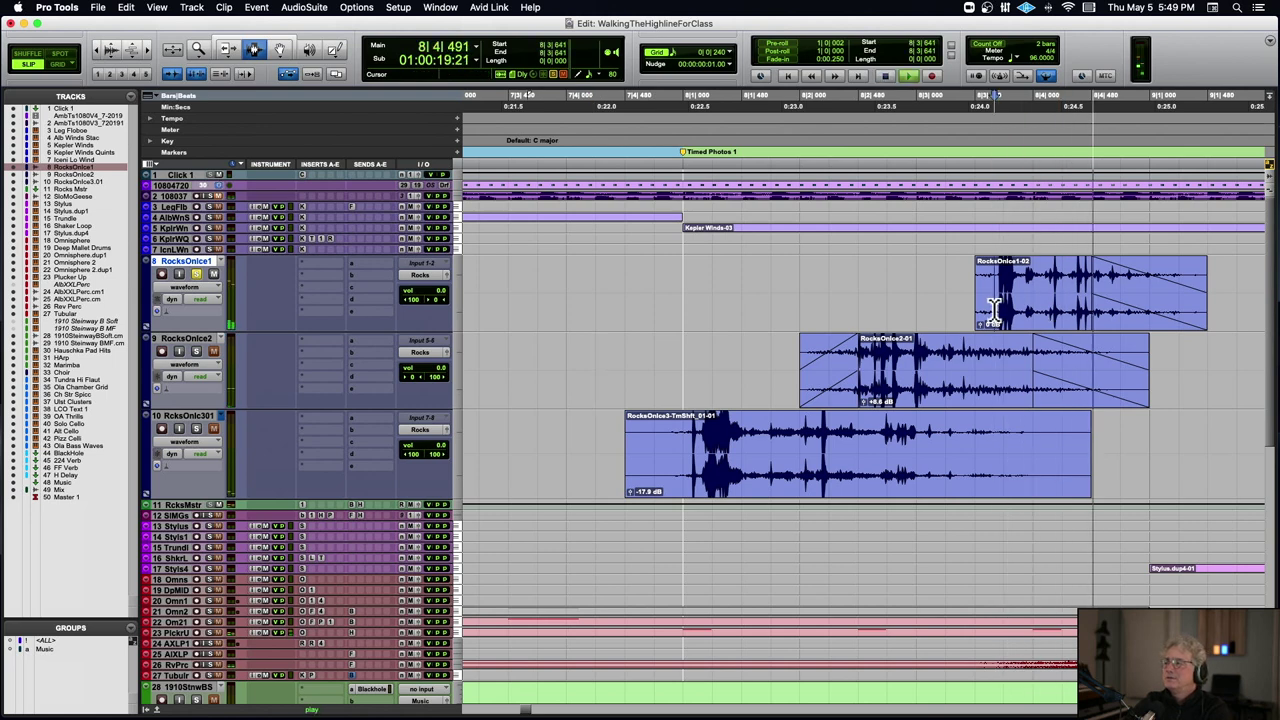
{"action": "key", "text": "space"}
{"action": "key", "text": "space"}
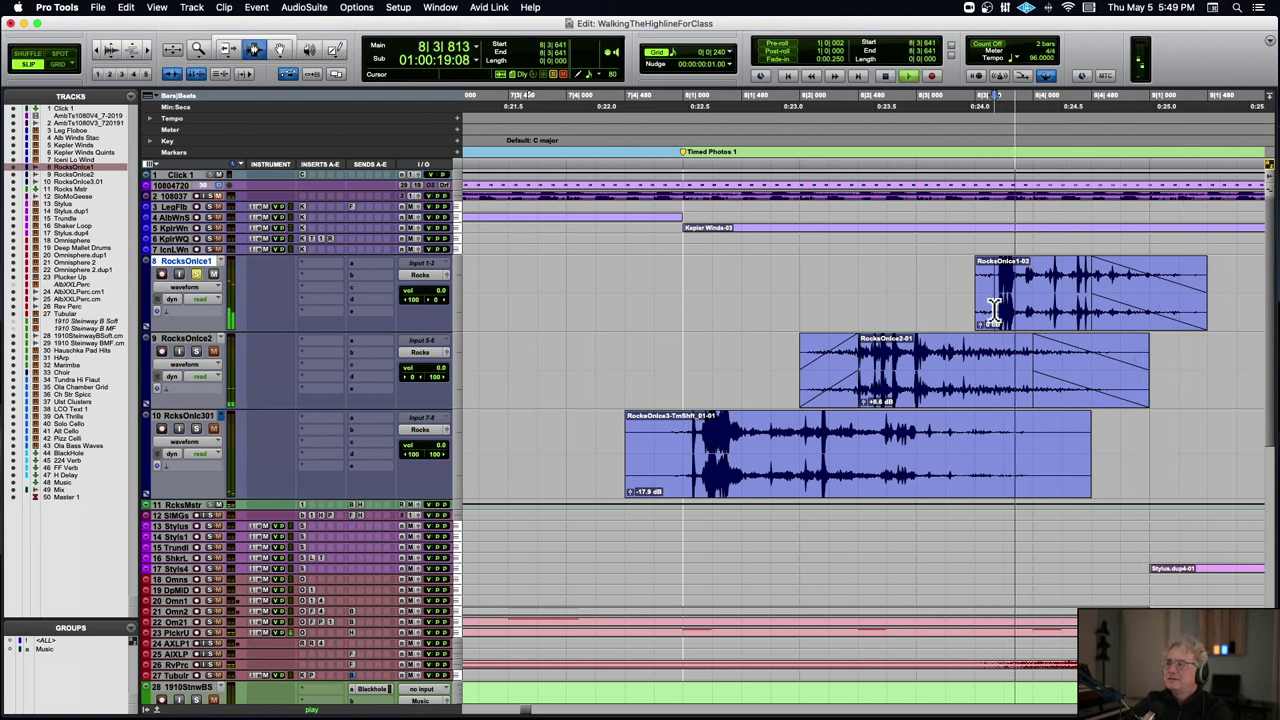
{"action": "key", "text": "space"}
- Switch solo from RocksOnIce1 to RocksOnIce2 and play its clip from 8|2|394
{"action": "left_click", "coordinate": [850, 360]}
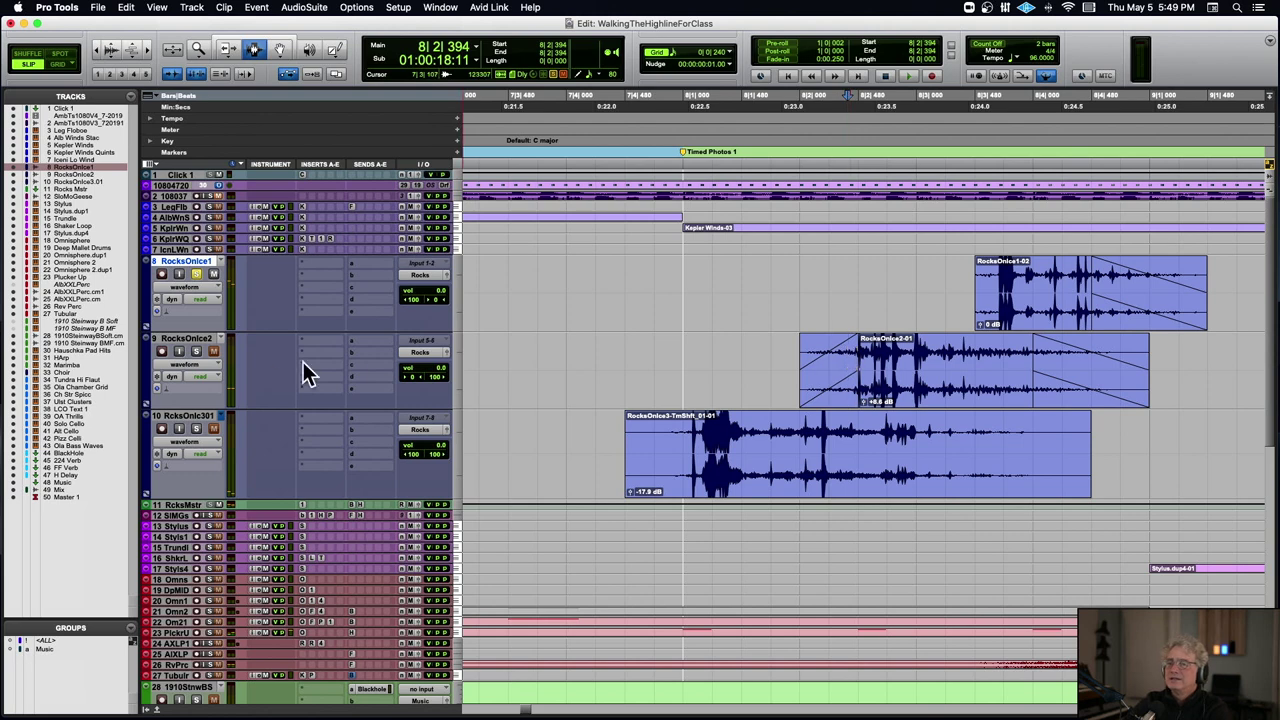
{"action": "left_click", "coordinate": [197, 274]}
{"action": "key", "text": "space"}
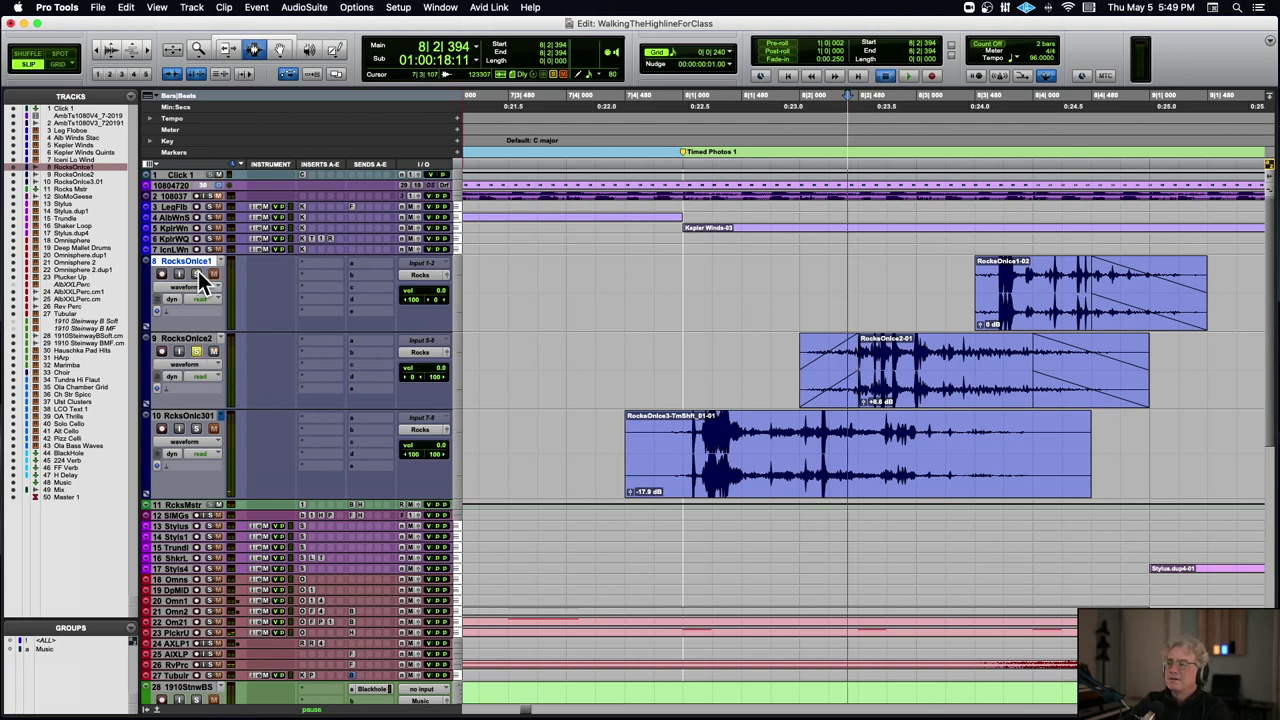
- Stop playback, switch solo from RocksOnIce2 to the third RocksOnIce track, and play its clip from 7|4|947 and from 7|4|870
{"action": "key", "text": "space"}
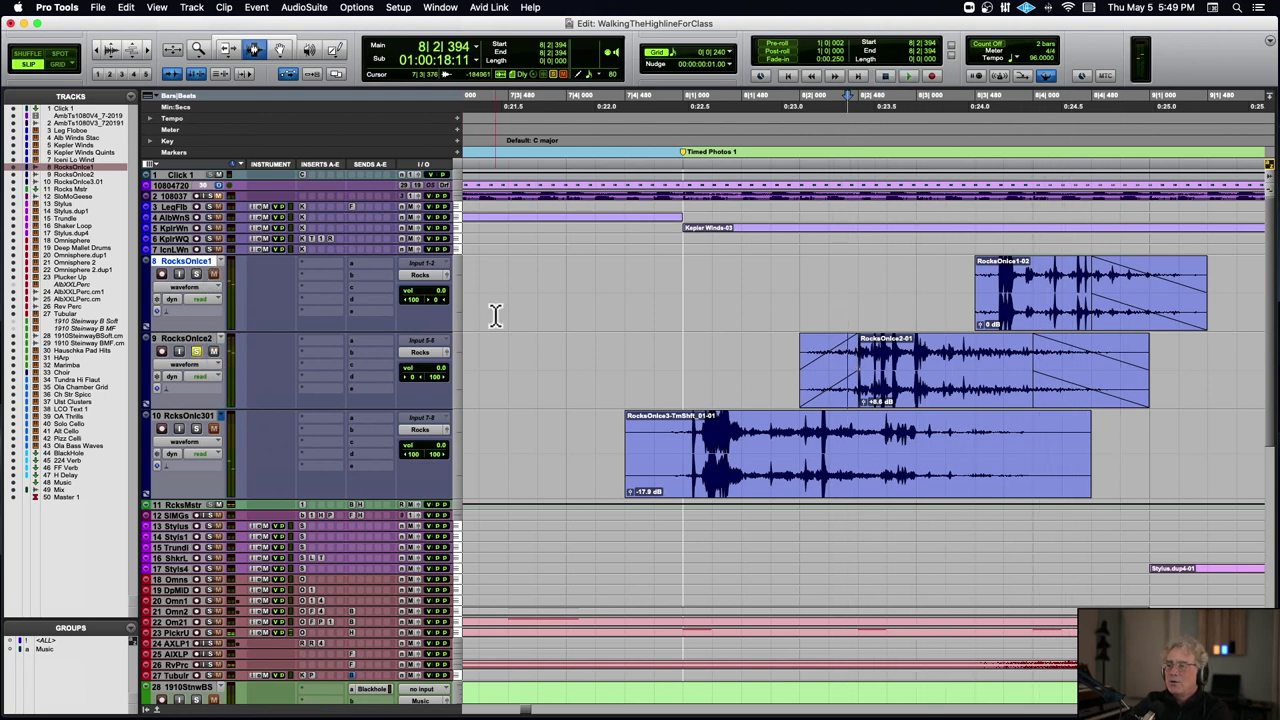
{"action": "left_click", "coordinate": [198, 429]}
{"action": "left_click", "coordinate": [682, 455]}
{"action": "key", "text": "space"}
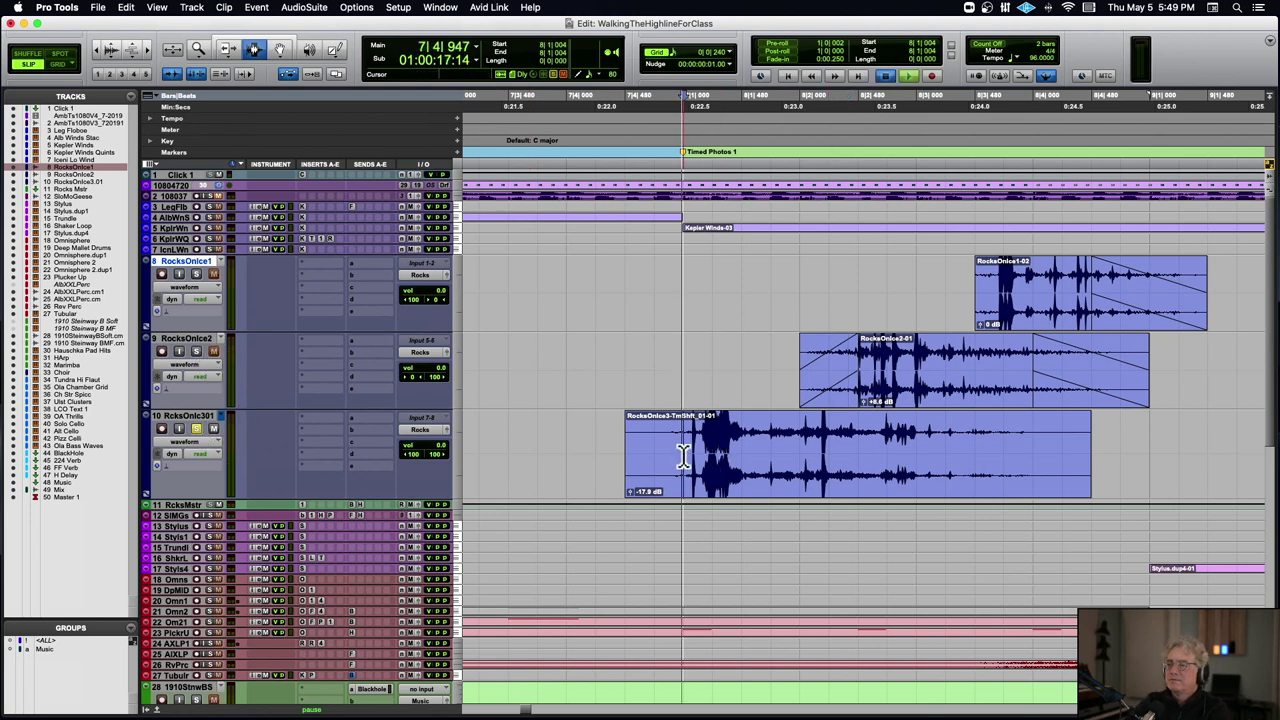
{"action": "left_click", "coordinate": [672, 455]}
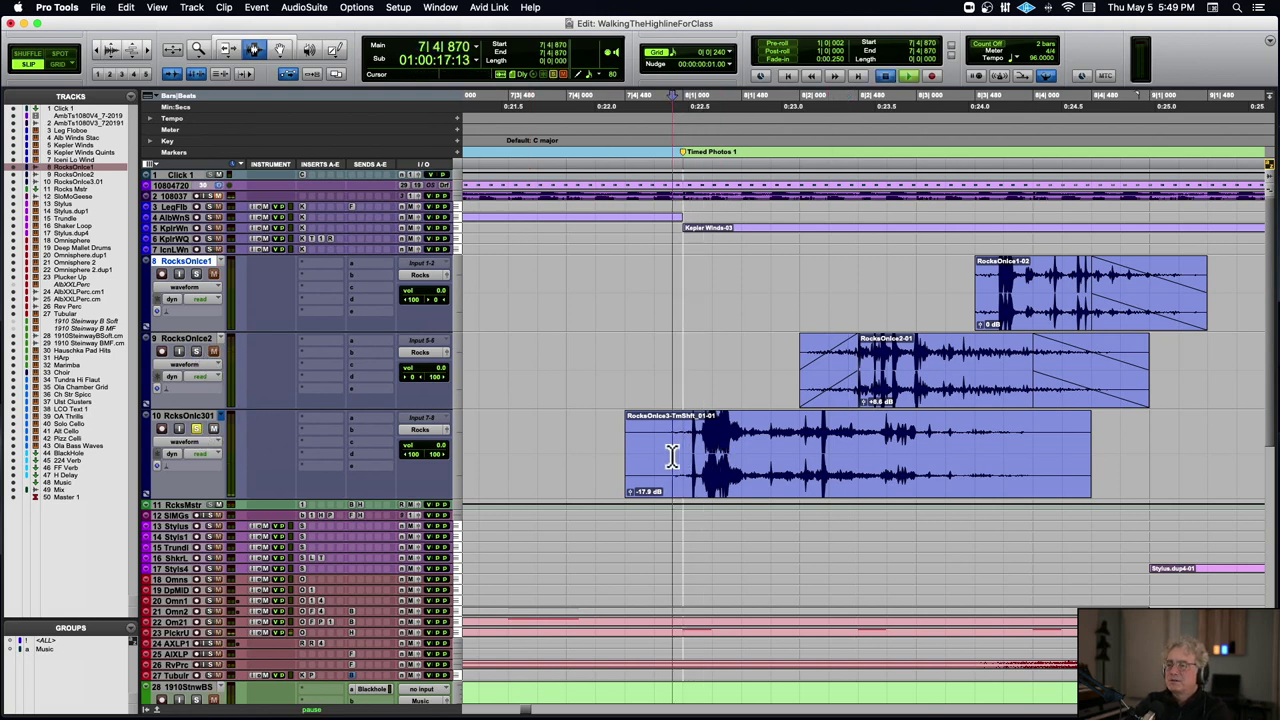
{"action": "key", "text": "space"}
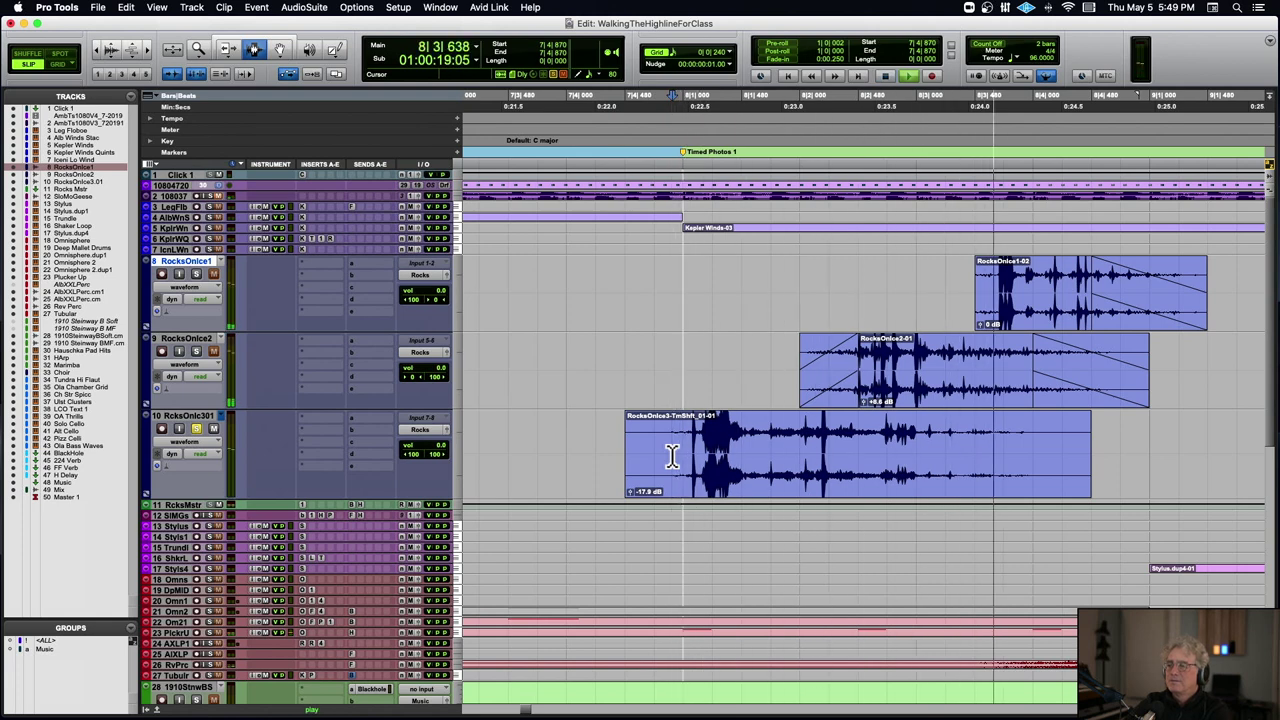
{"action": "key", "text": "space"}
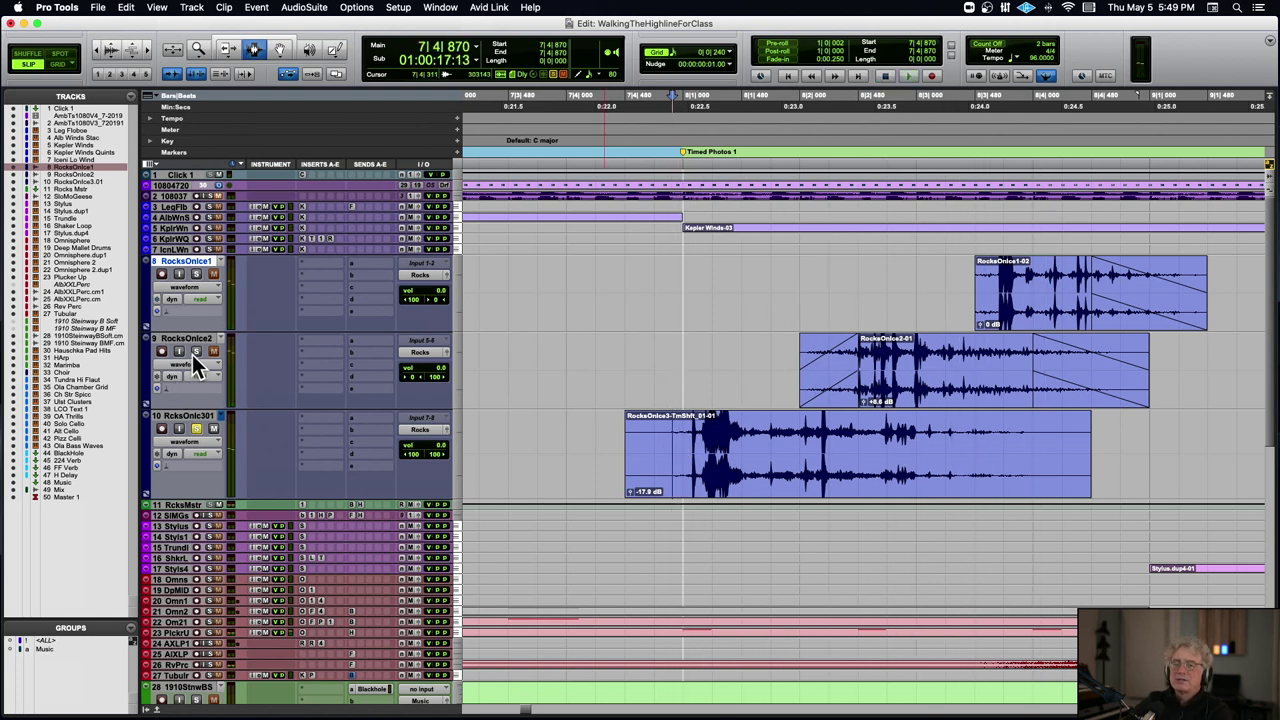
- Solo all three RocksOnIce tracks and play them together from 7|4|629, stopping after the second group of clips
{"action": "left_click", "coordinate": [642, 363]}
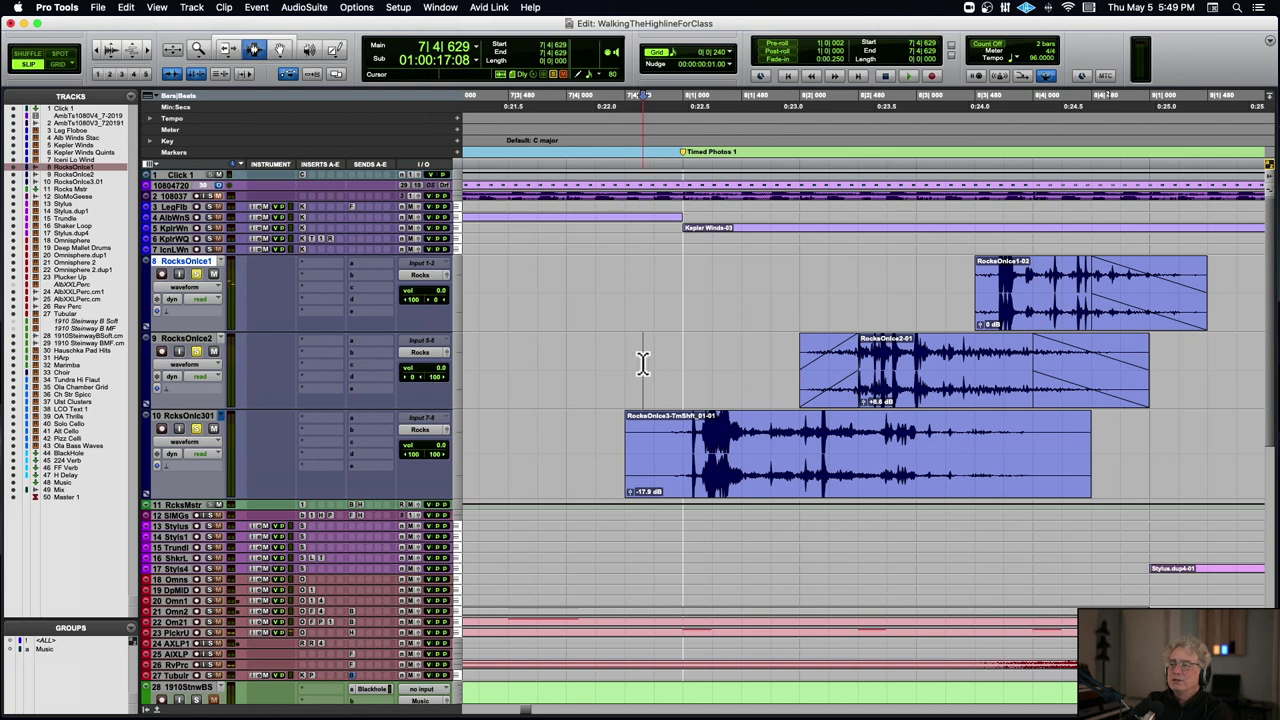
{"action": "key", "text": "space"}
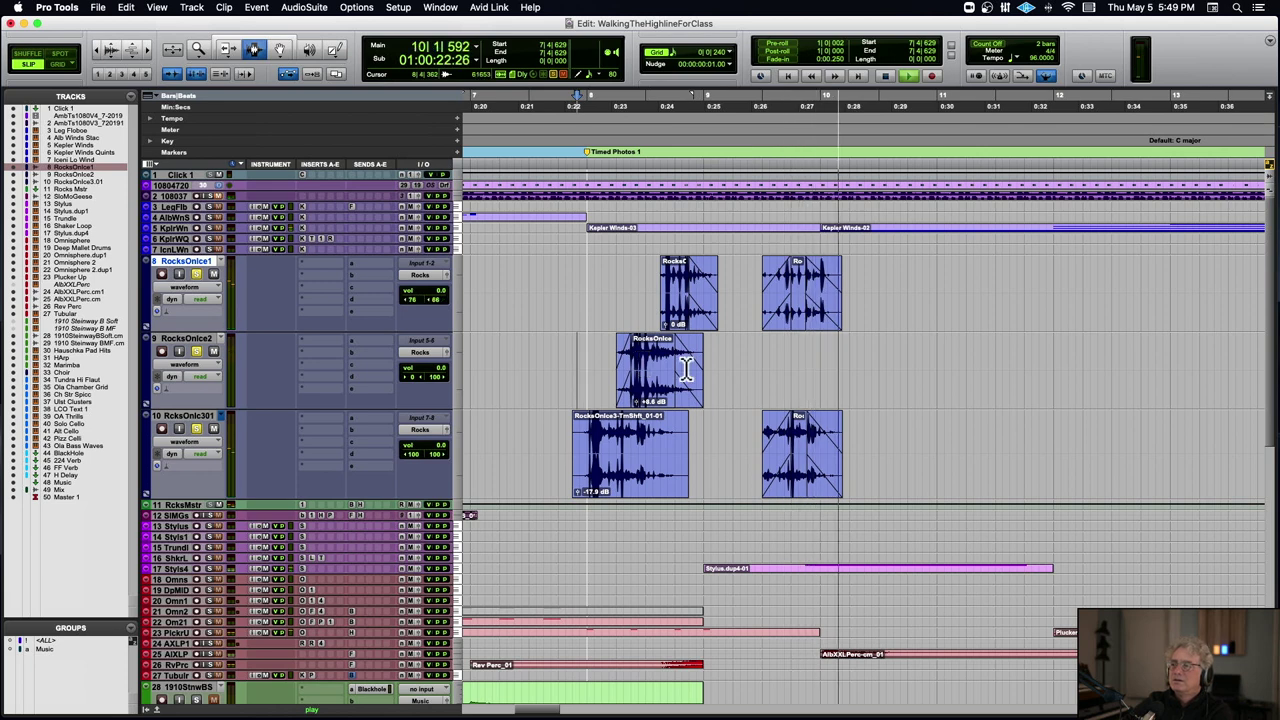
{"action": "key", "text": "space"}
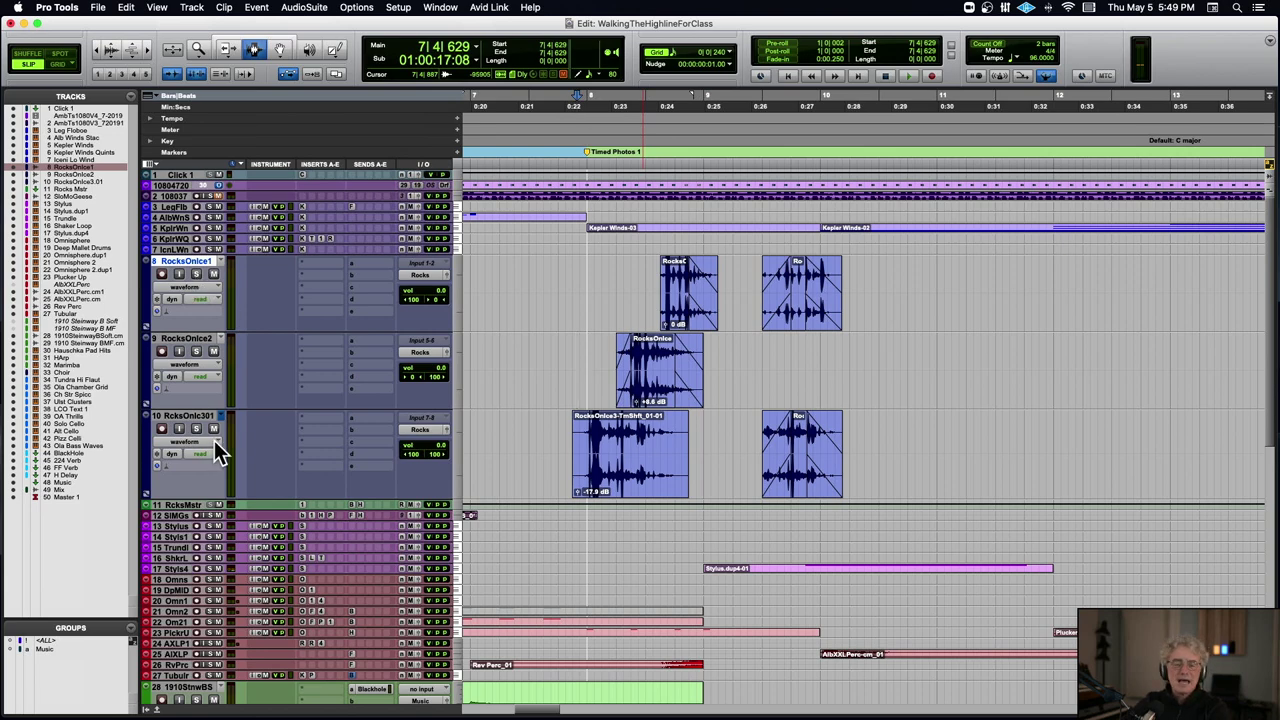
- Reduce the height of all tracks so that more of the session fits in the Edit window
{"action": "scroll", "coordinate": [214, 440], "scroll_direction": "left", "scroll_amount": 2}
{"action": "key", "text": "ctrl+alt+Down"}
{"action": "key", "text": "ctrl+alt+Down"}
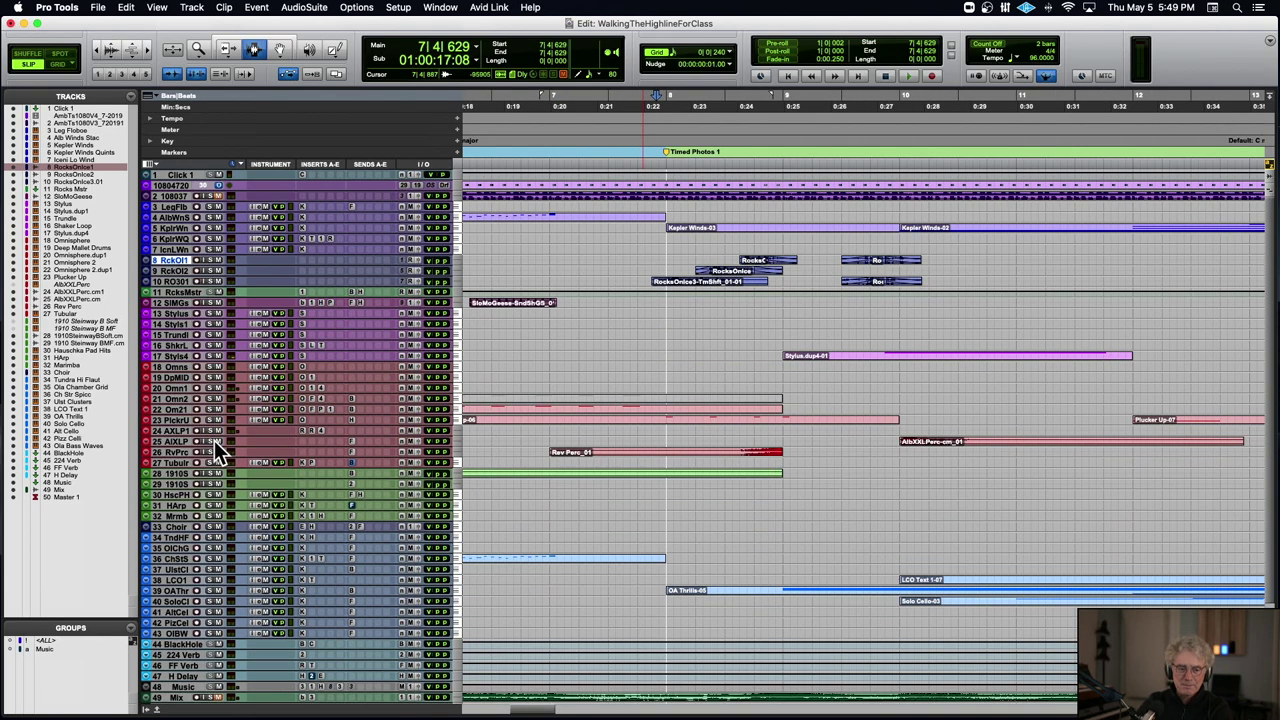
{"action": "key", "text": "ctrl+alt+Up"}
{"action": "scroll", "coordinate": [214, 440], "scroll_direction": "left", "scroll_amount": 15}
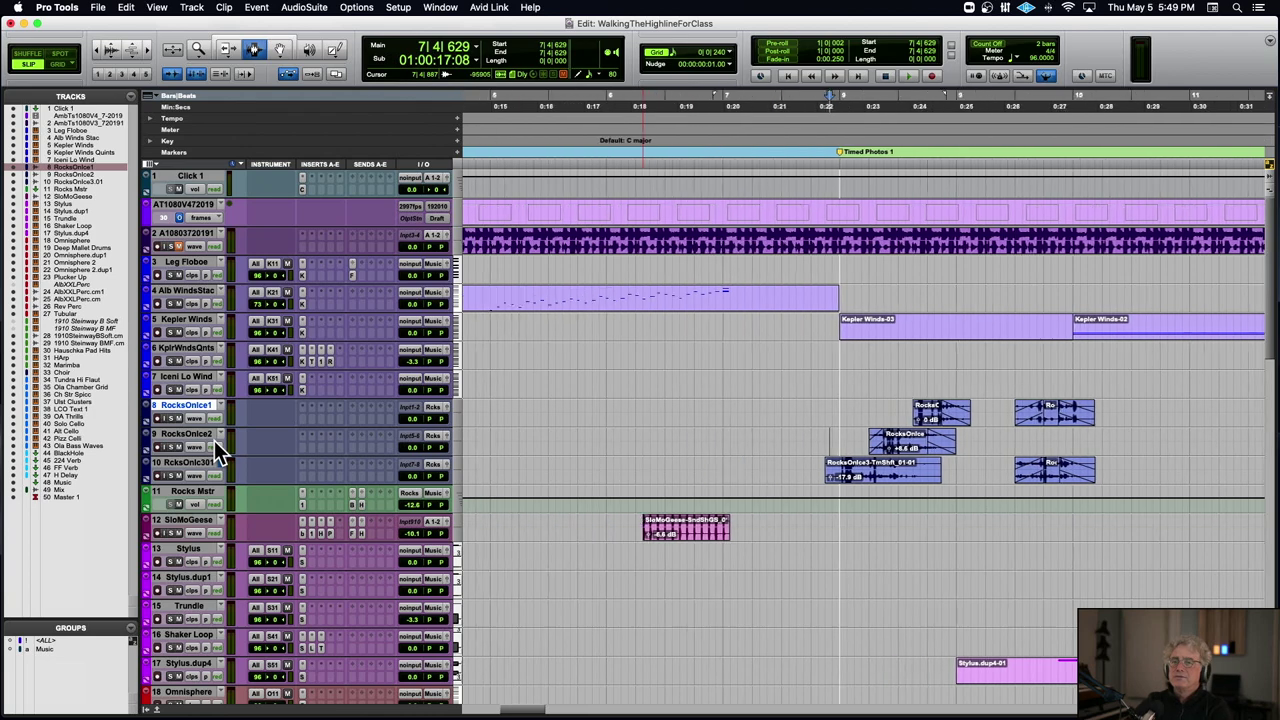
- Look through the tracks in the Open section, from the winds and RocksOnIce tracks down past the strings to the Mix track
{"action": "scroll", "coordinate": [214, 440], "scroll_direction": "right", "scroll_amount": 3}
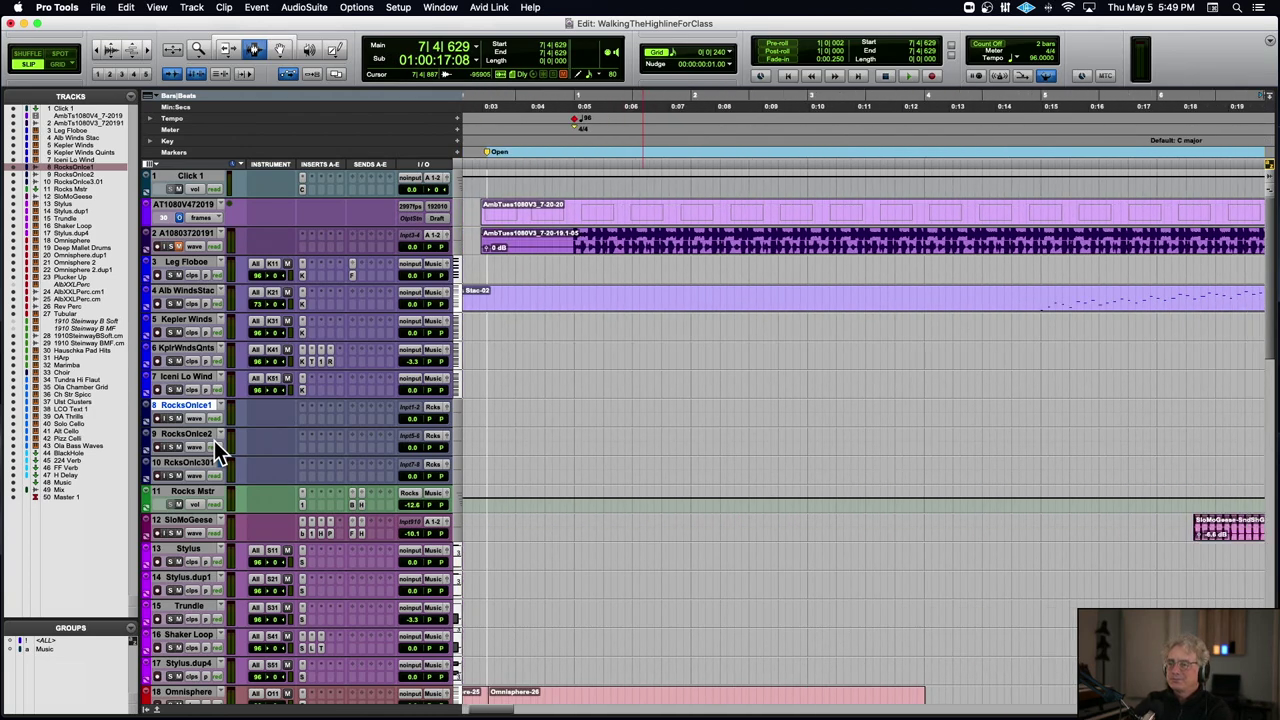
{"action": "scroll", "coordinate": [214, 440], "scroll_direction": "down", "scroll_amount": 5}
{"action": "scroll", "coordinate": [214, 440], "scroll_direction": "down", "scroll_amount": 3}
{"action": "scroll", "coordinate": [214, 440], "scroll_direction": "left", "scroll_amount": 2}
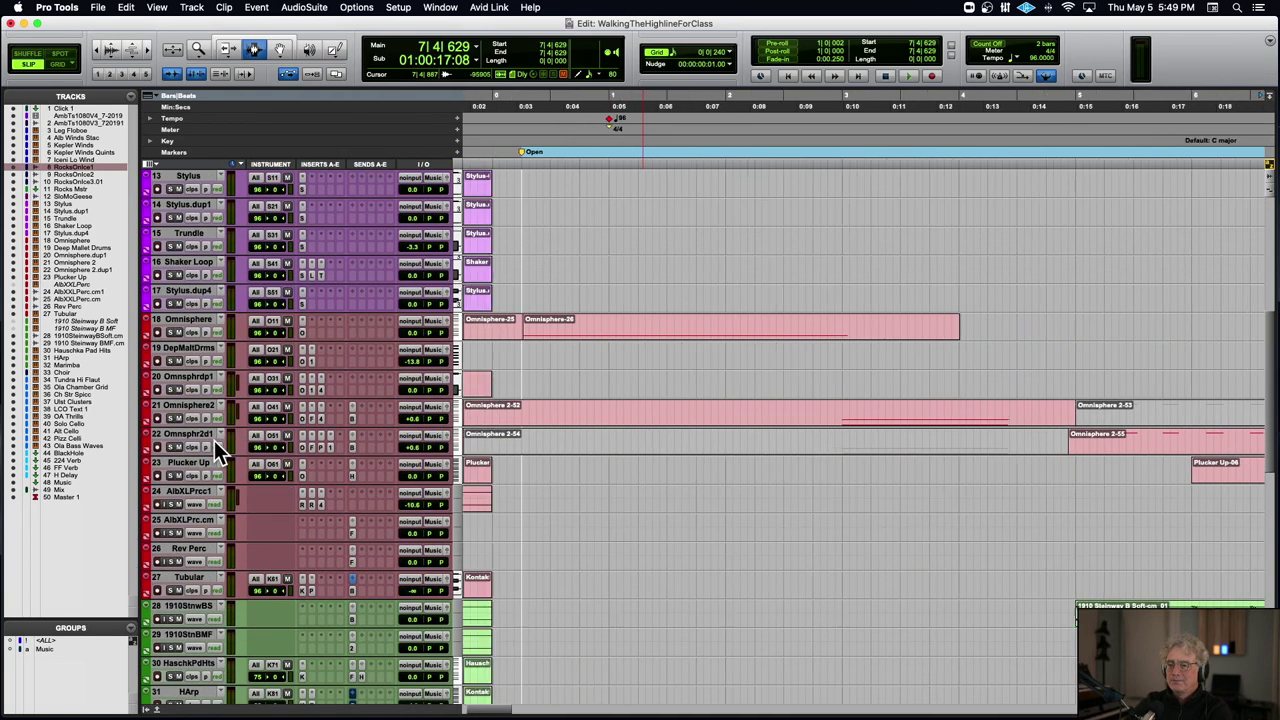
{"action": "scroll", "coordinate": [214, 440], "scroll_direction": "down", "scroll_amount": 12}
{"action": "scroll", "coordinate": [214, 440], "scroll_direction": "down", "scroll_amount": 1}
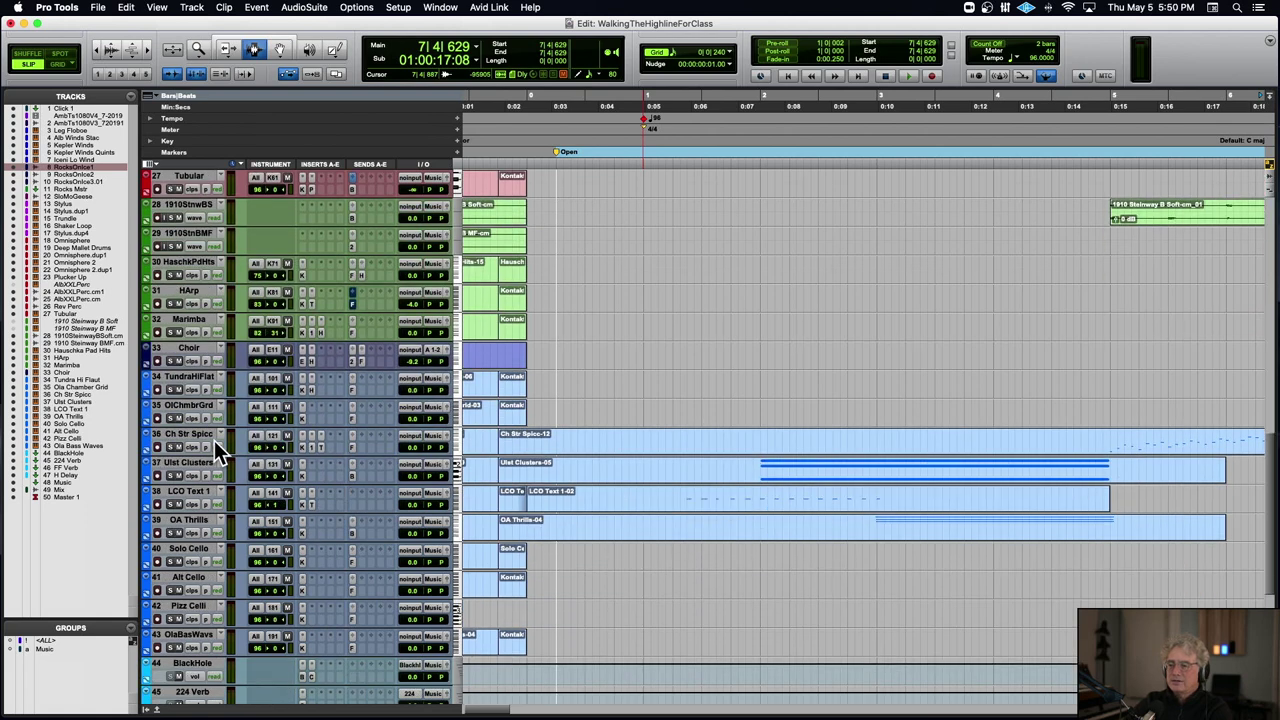
{"action": "scroll", "coordinate": [214, 440], "scroll_direction": "down", "scroll_amount": 2}
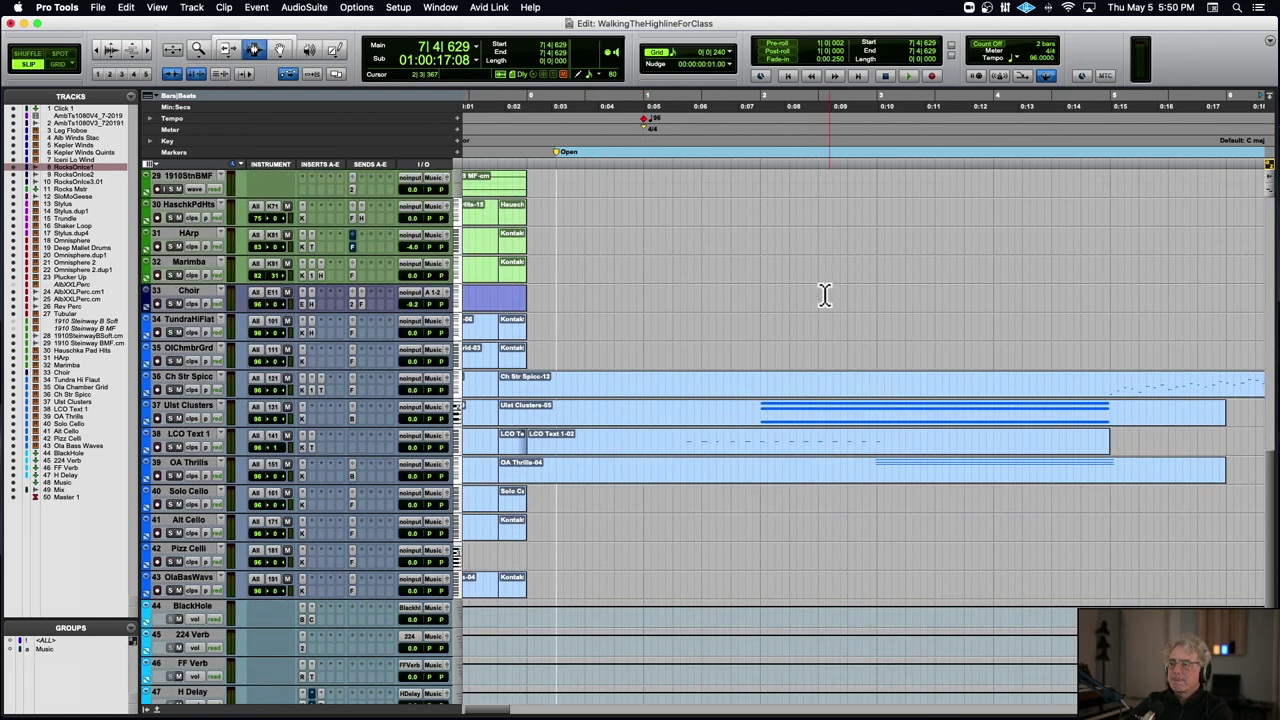
{"action": "scroll", "coordinate": [652, 430], "scroll_direction": "down", "scroll_amount": 3}
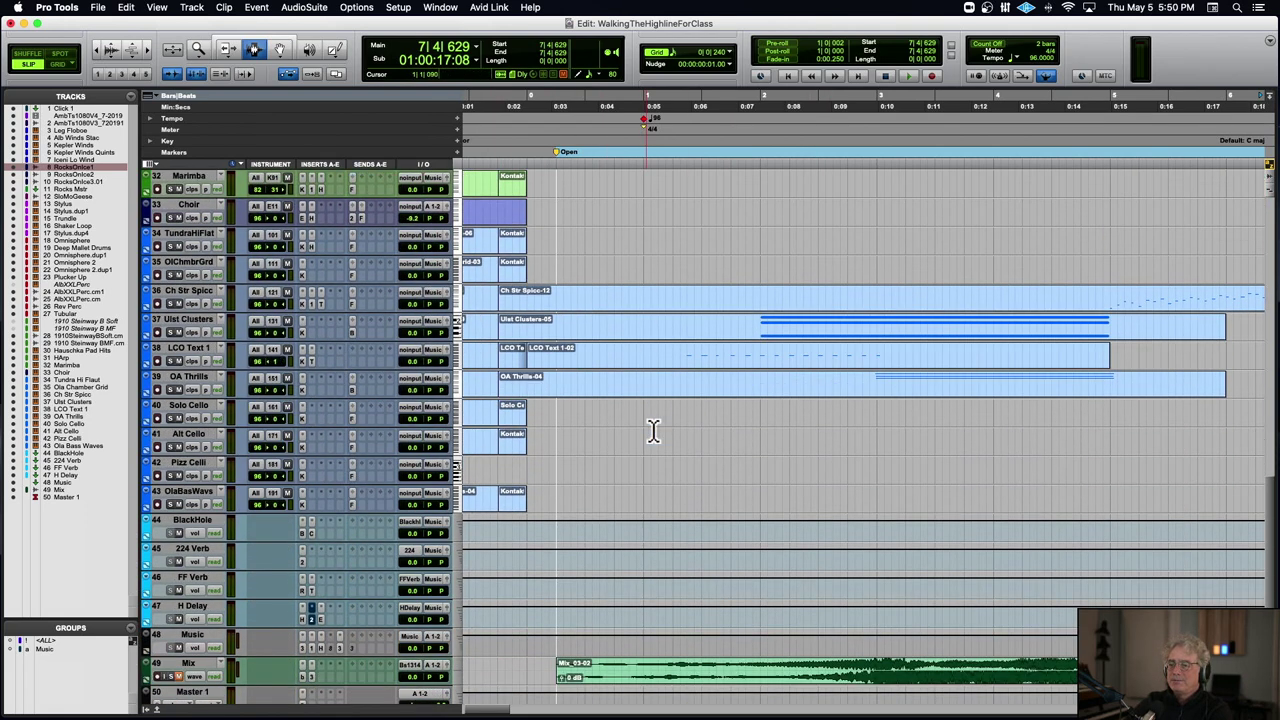
{"action": "scroll", "coordinate": [652, 430], "scroll_direction": "right", "scroll_amount": 2}
{"action": "scroll", "coordinate": [652, 430], "scroll_direction": "up", "scroll_amount": 1}
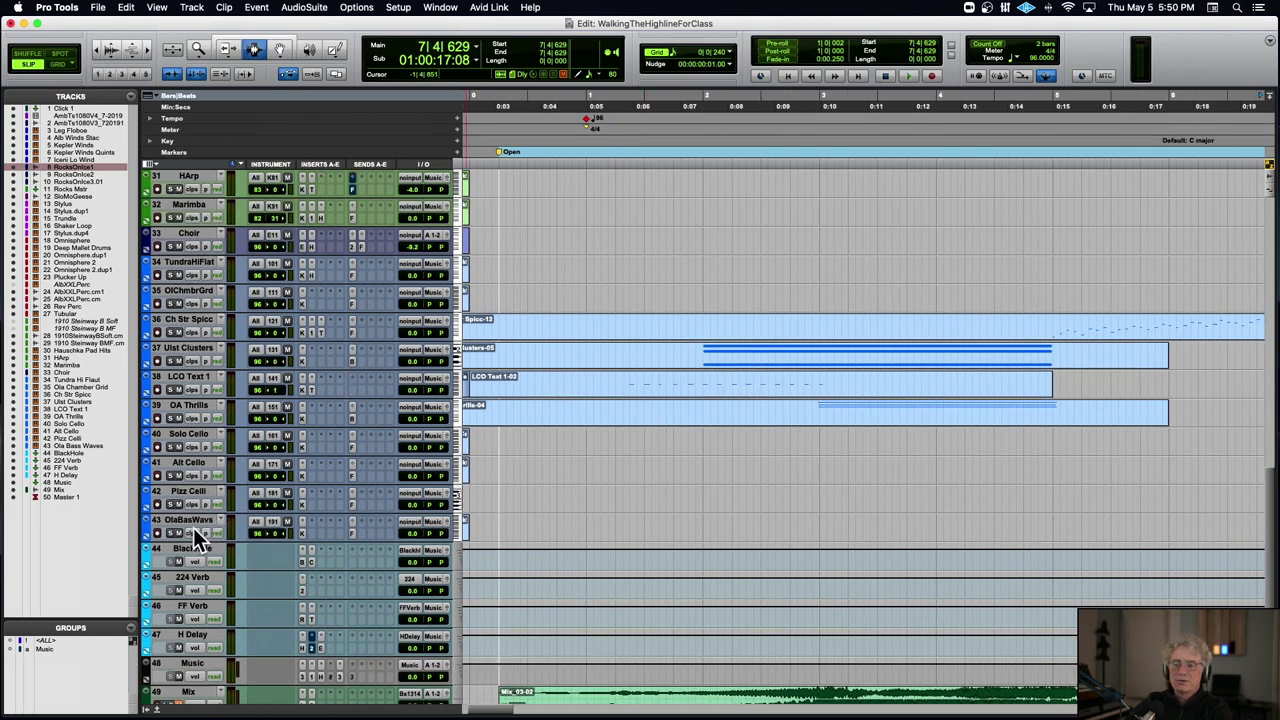
{"action": "scroll", "coordinate": [213, 375], "scroll_direction": "up", "scroll_amount": 1}
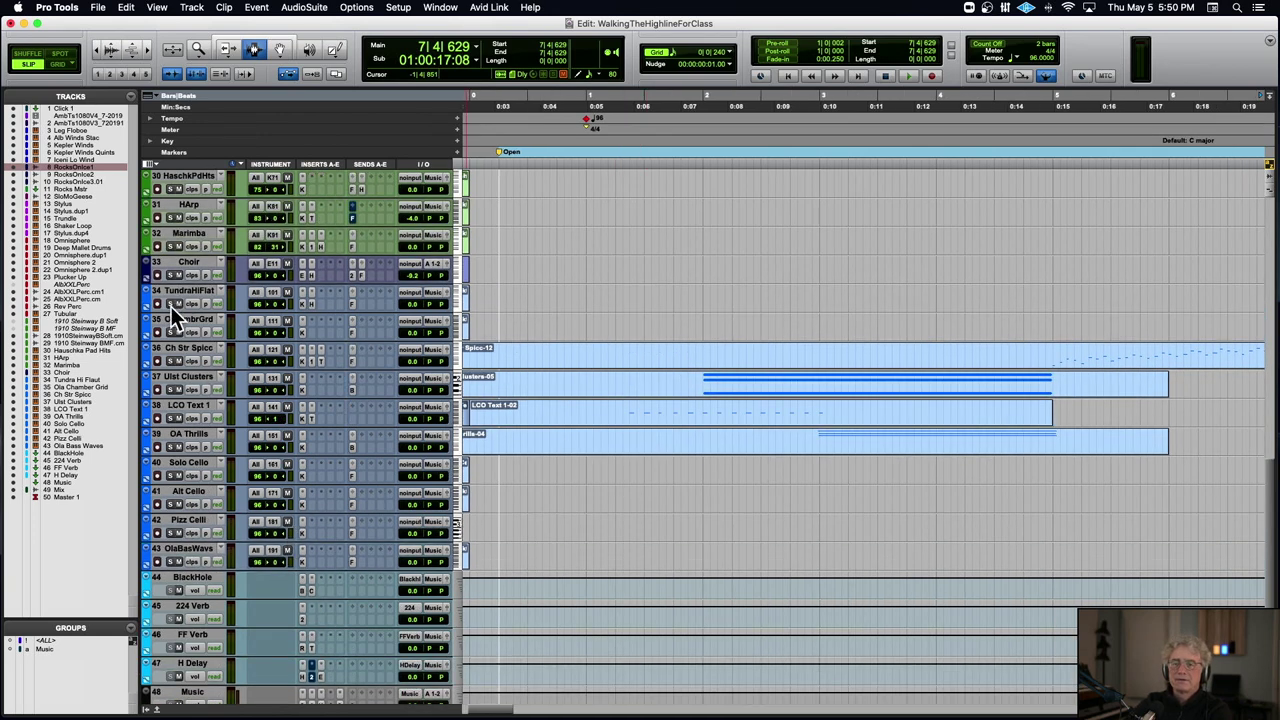
- Solo the string tracks from TundraHiFlat to OlaBasWavs and play them from 1|1|354, stopping before Timed Photos 1
{"action": "left_click_drag", "start_coordinate": [171, 306], "coordinate": [171, 362]}
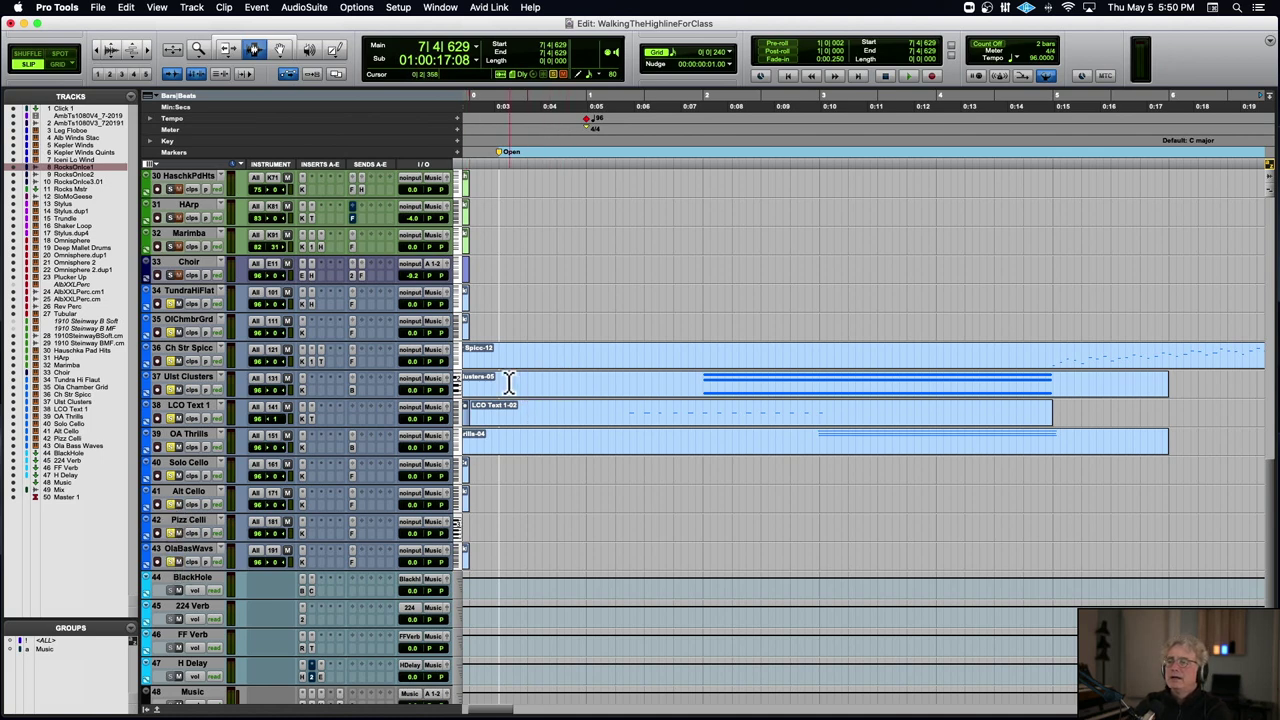
{"action": "left_click", "coordinate": [597, 385]}
{"action": "key", "text": "space"}
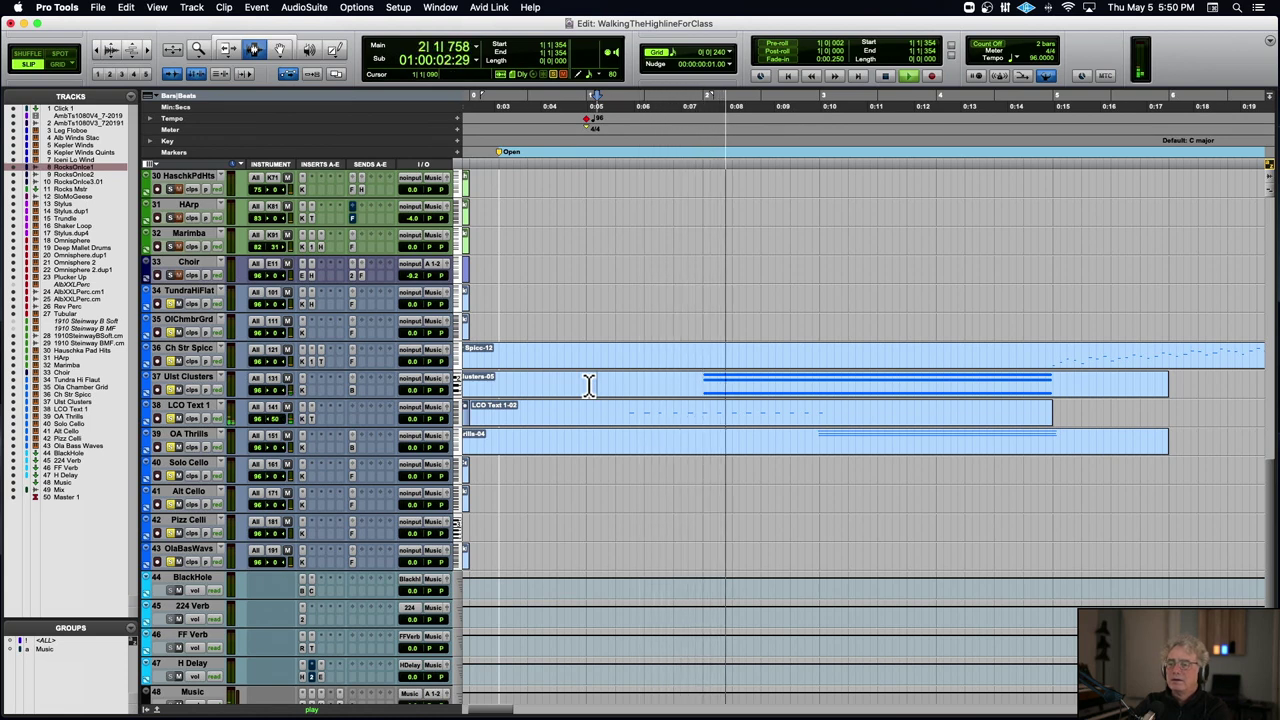
{"action": "key", "text": "r"}
{"action": "key", "text": "r"}
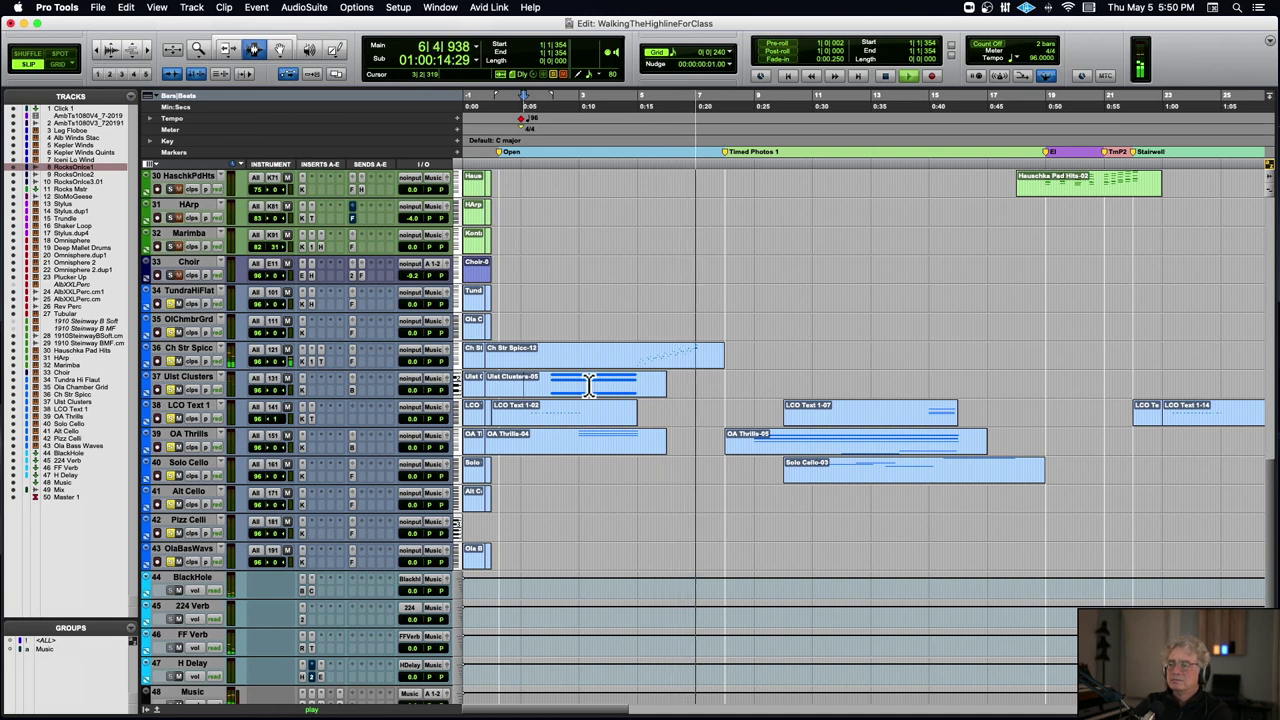
{"action": "key", "text": "space"}
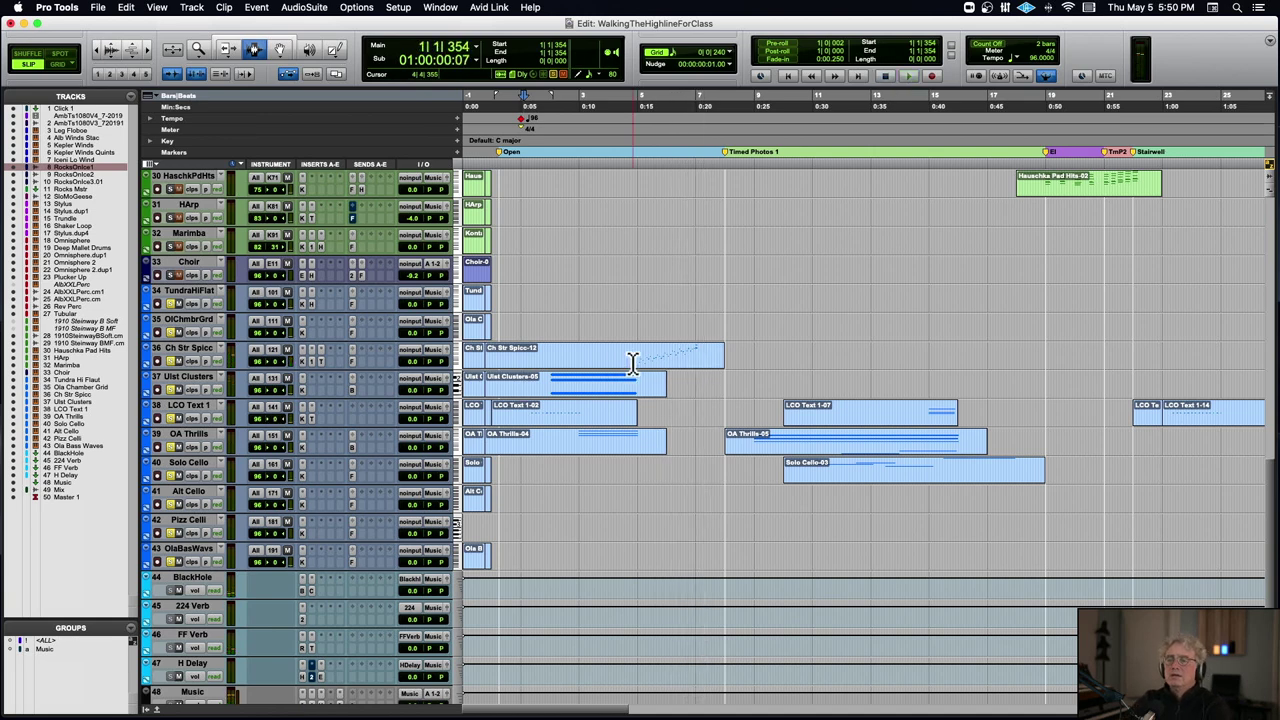
- Open the Kontakt instrument on the LCO Text 1 track, examine its Textures Grid patch, and close the plug-in window
{"action": "scroll", "coordinate": [633, 362], "scroll_direction": "right", "scroll_amount": 3}
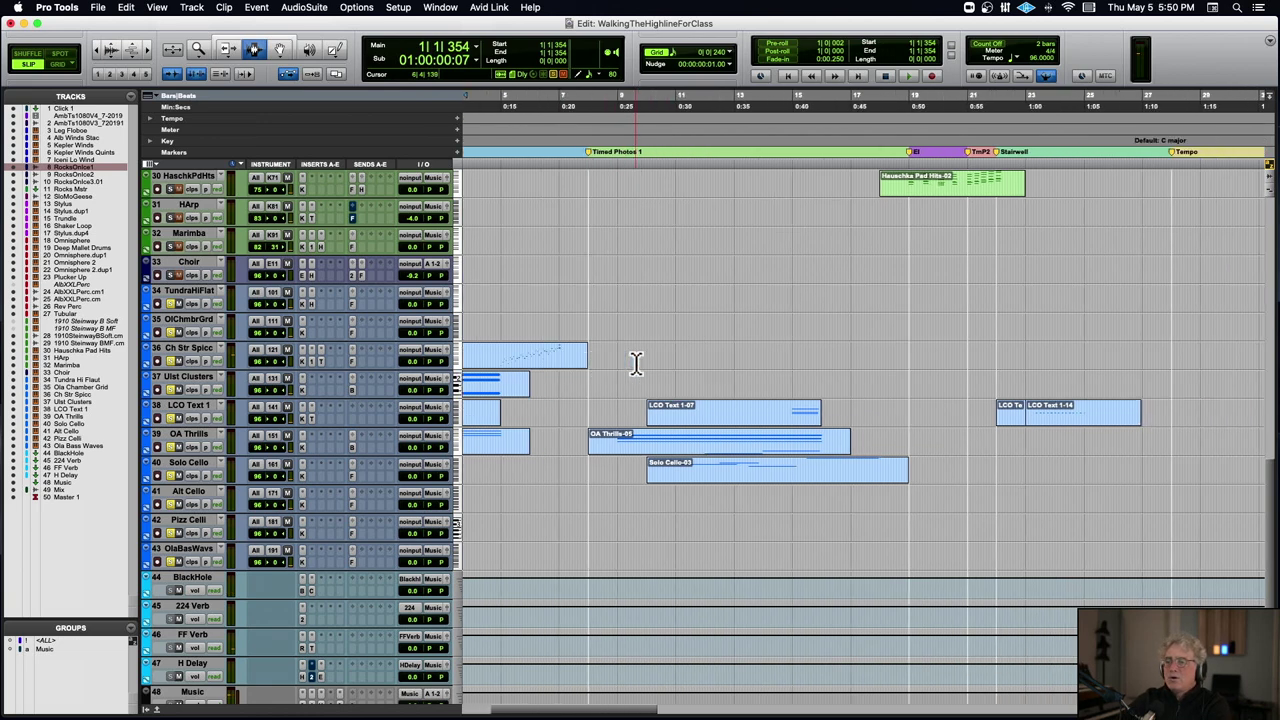
{"action": "scroll", "coordinate": [635, 362], "scroll_direction": "left", "scroll_amount": 3}
{"action": "scroll", "coordinate": [636, 362], "scroll_direction": "up", "scroll_amount": 1}
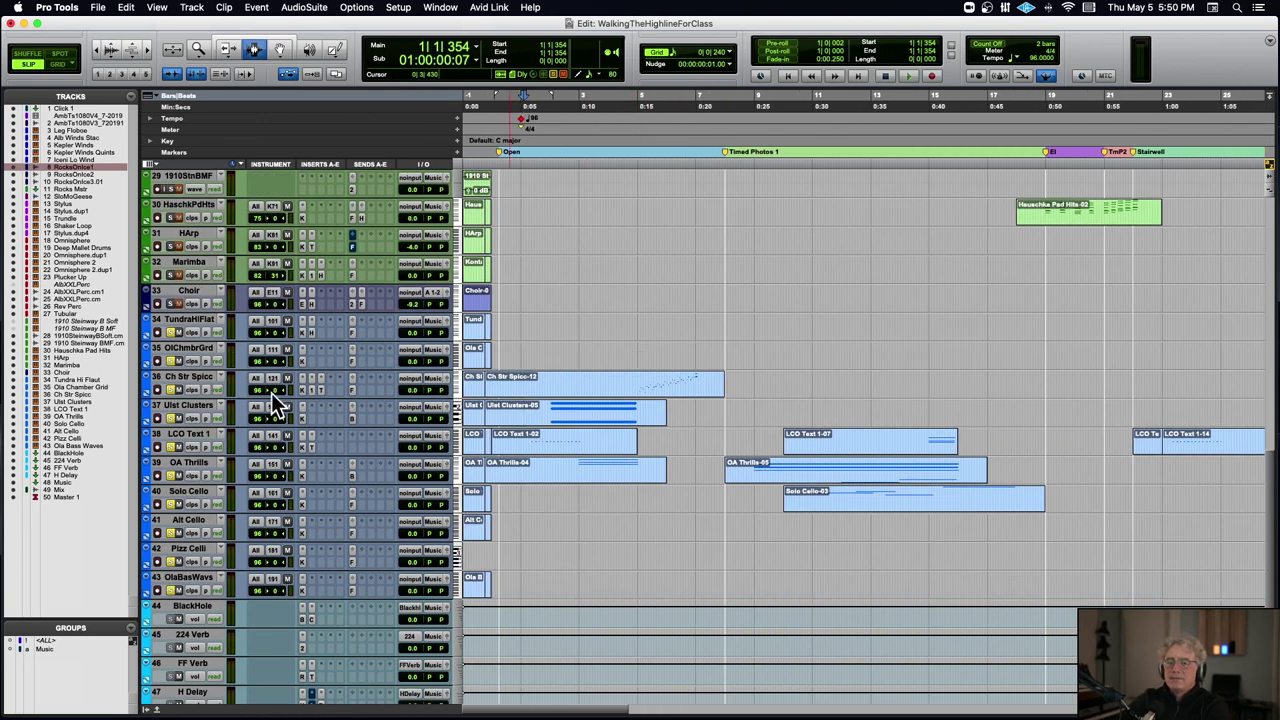
{"action": "left_click", "coordinate": [303, 448]}
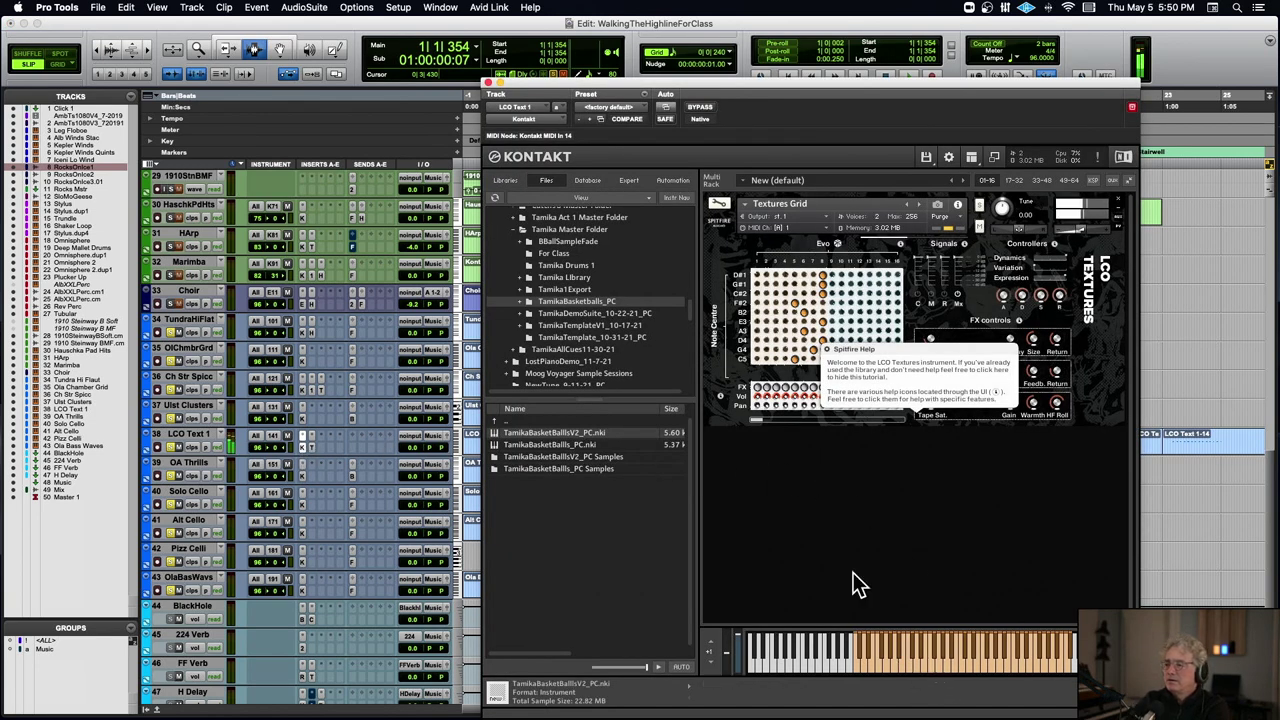
{"action": "left_click", "coordinate": [487, 82]}
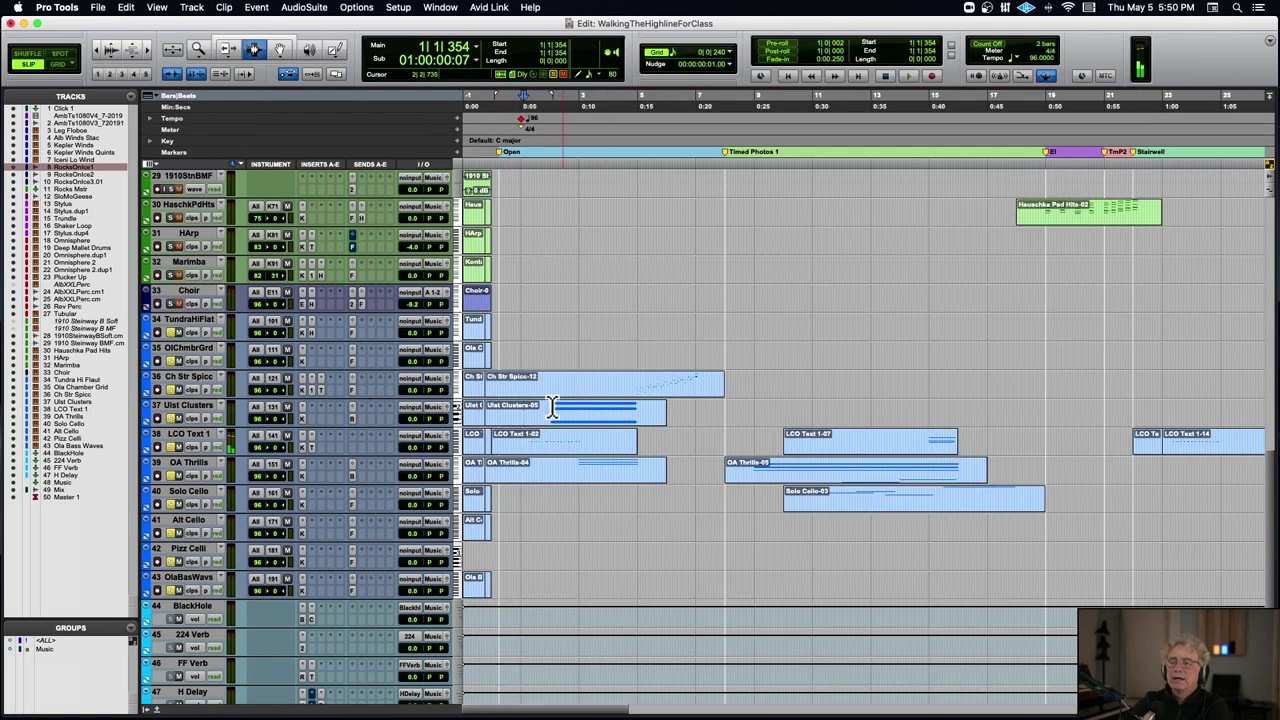
- Play the soloed string tracks from 0|4|084, near the start of the LCO Text 1-02 clip, and stop playback
{"action": "left_click", "coordinate": [515, 446]}
{"action": "key", "text": "space"}
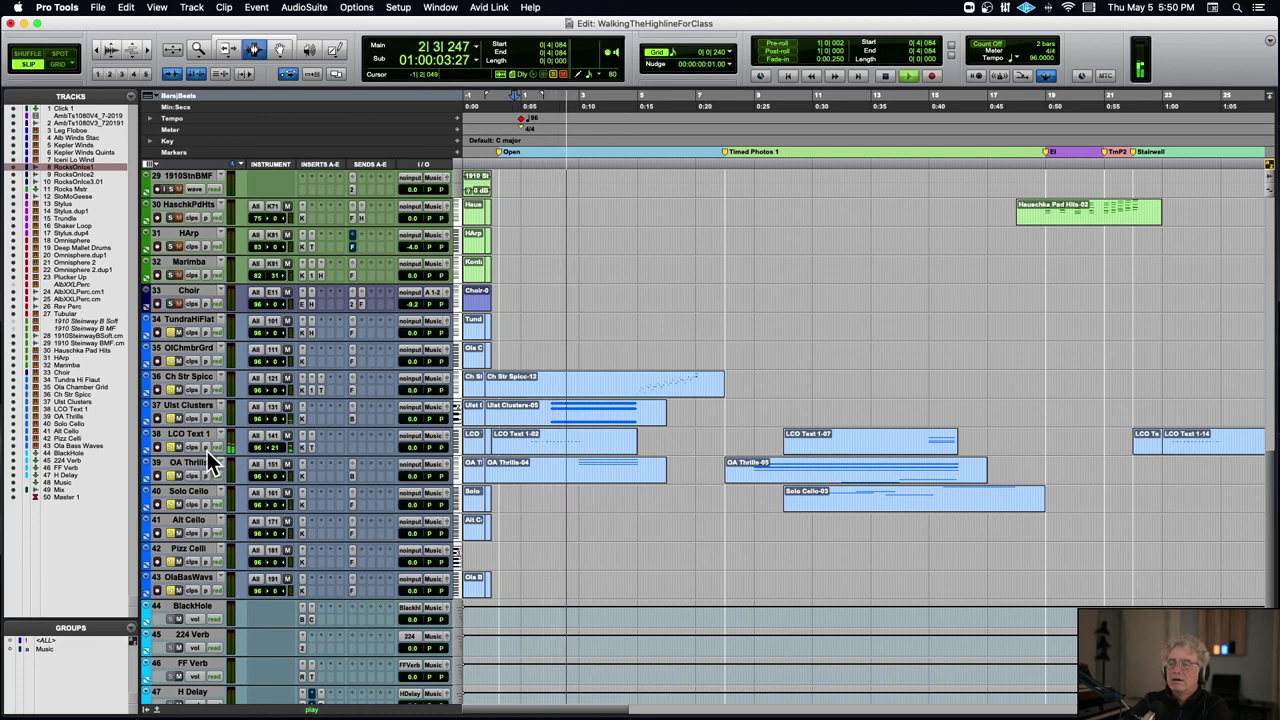
{"action": "key", "text": "space"}
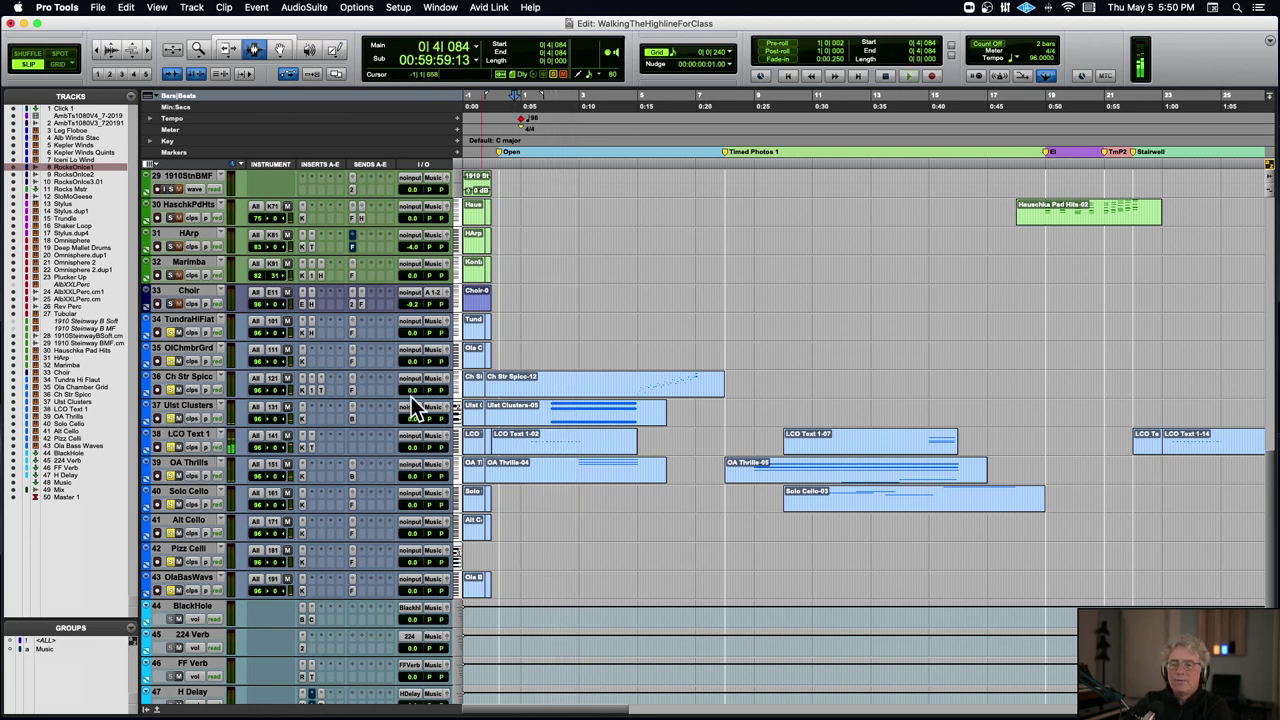
- Inspect the Kontakt patch on the Ulst Clusters track and place the playback cursor in its clip at 0|3|518 and 1|3|541
{"action": "left_click", "coordinate": [545, 420]}
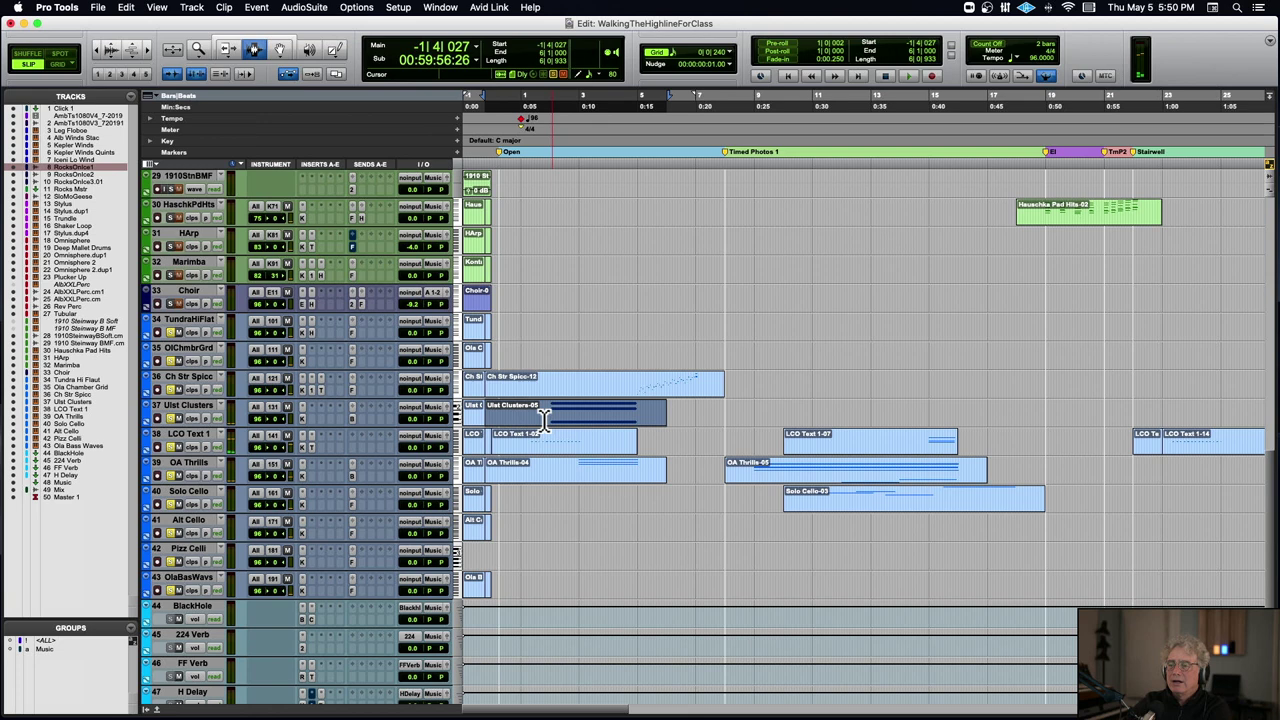
{"action": "left_click", "coordinate": [301, 414]}
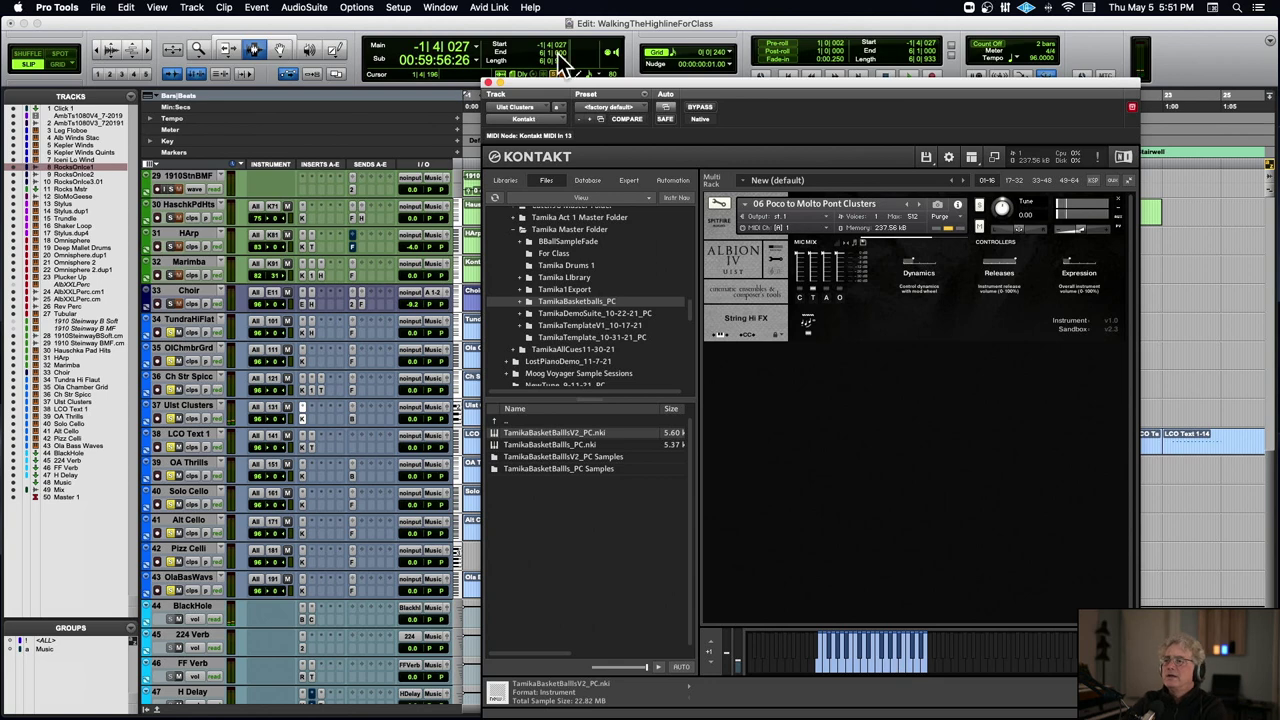
{"action": "left_click", "coordinate": [488, 83]}
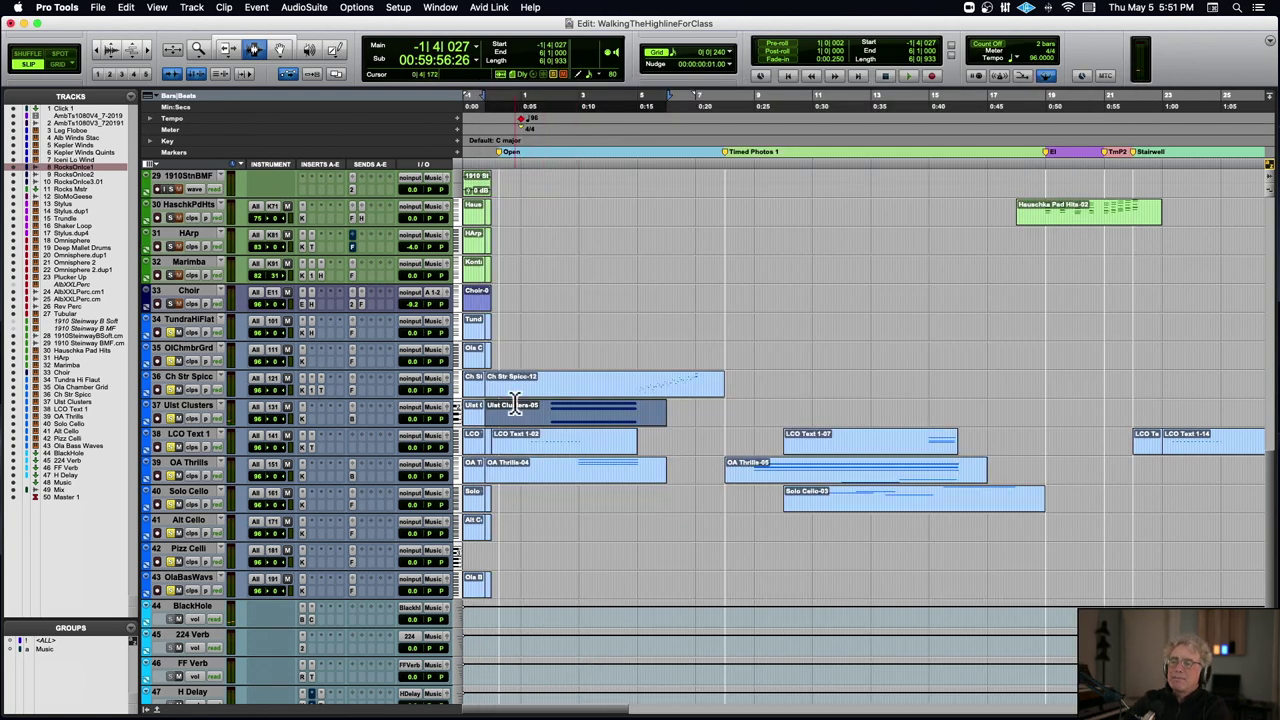
{"action": "left_click", "coordinate": [510, 410]}
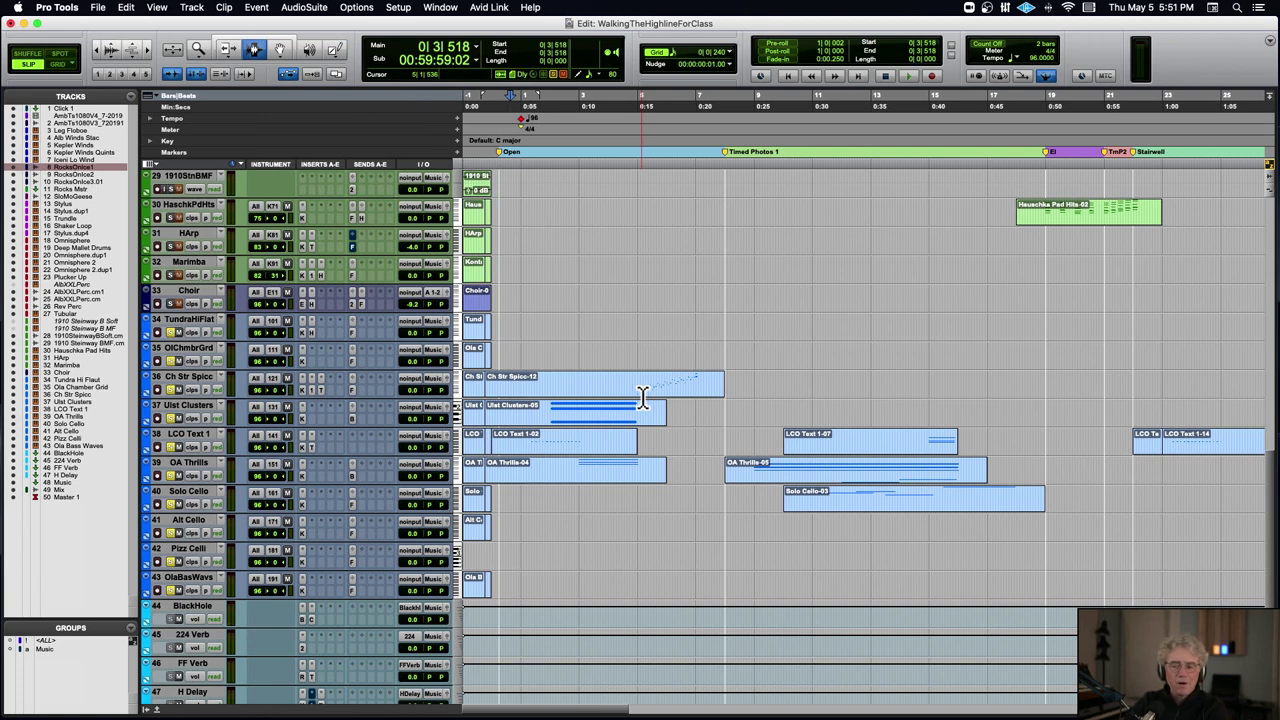
{"action": "left_click", "coordinate": [538, 416]}
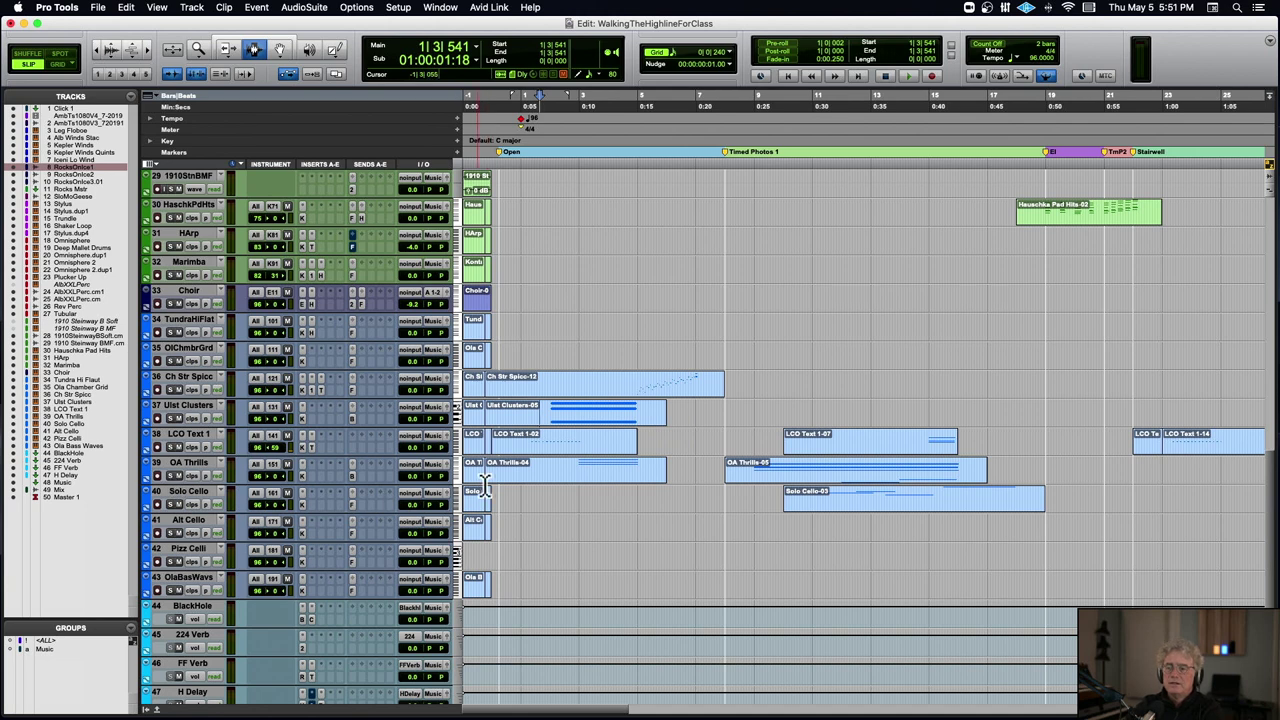
- Solo only the OA Thrills track, play its OA Thrills-04 clip from 2|4|483, and stop playback
{"action": "left_click", "coordinate": [576, 470]}
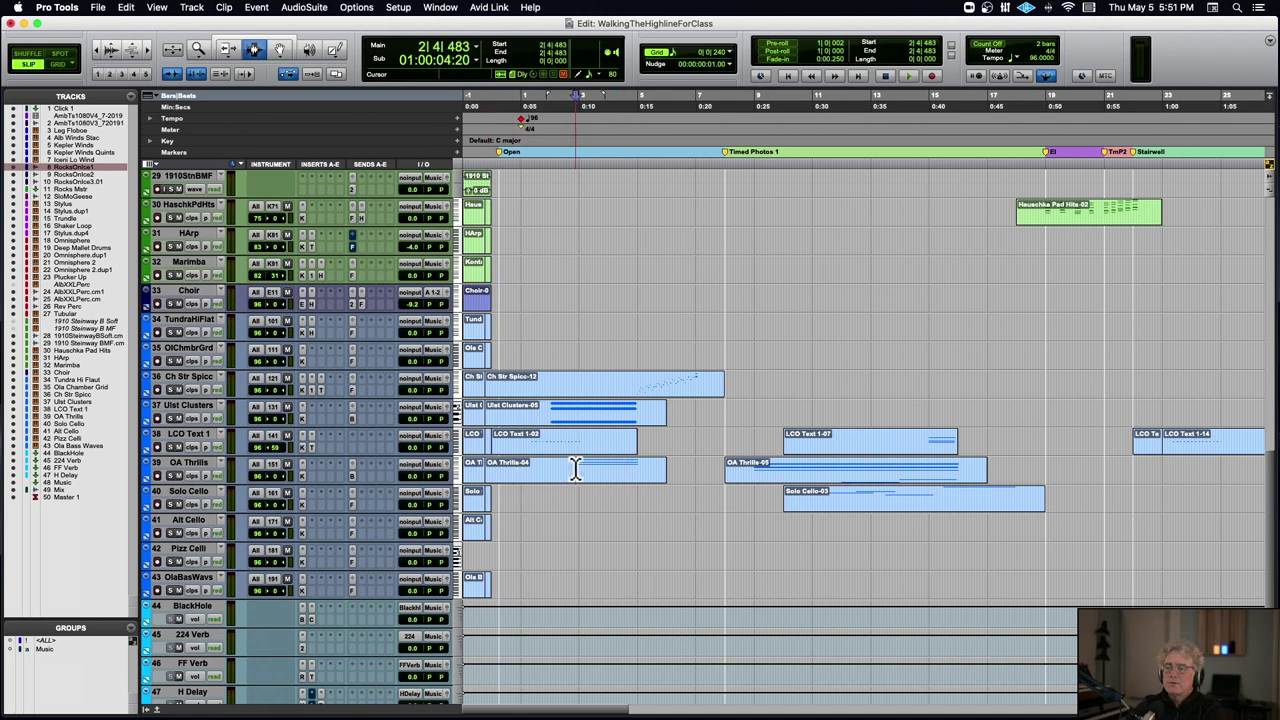
{"action": "left_click", "coordinate": [171, 476]}
{"action": "key", "text": "space"}
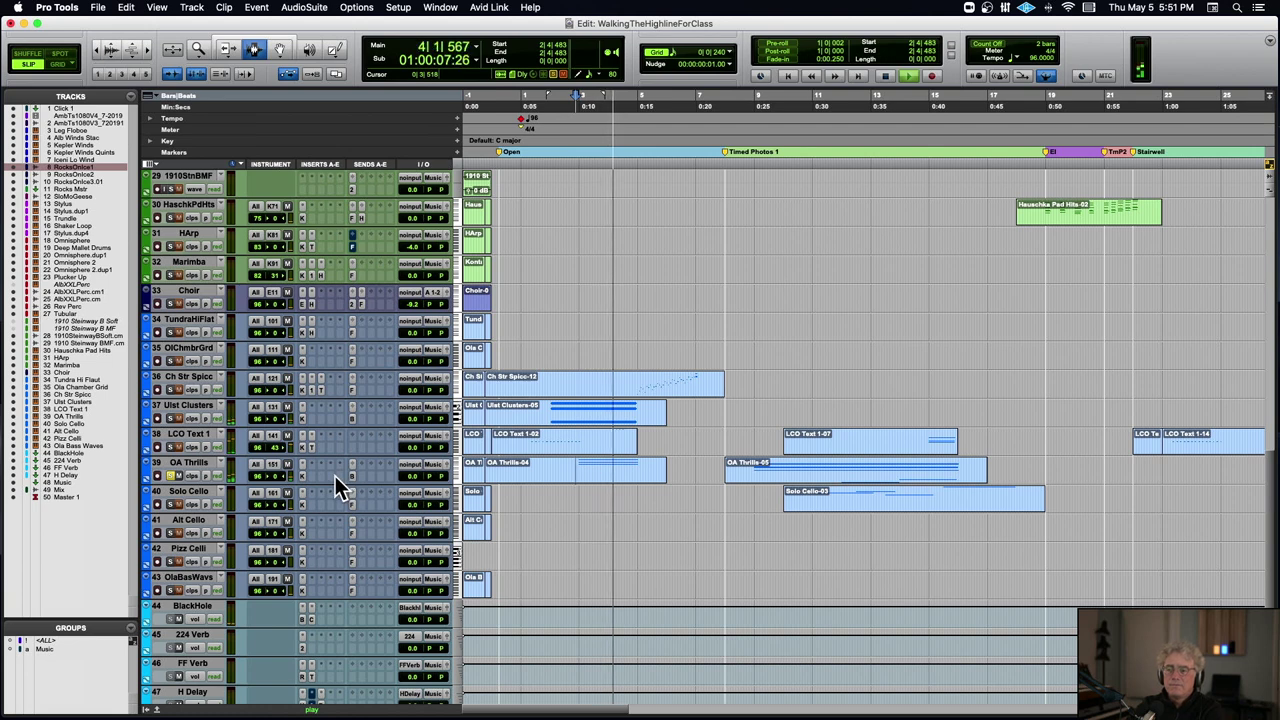
{"action": "key", "text": "space"}
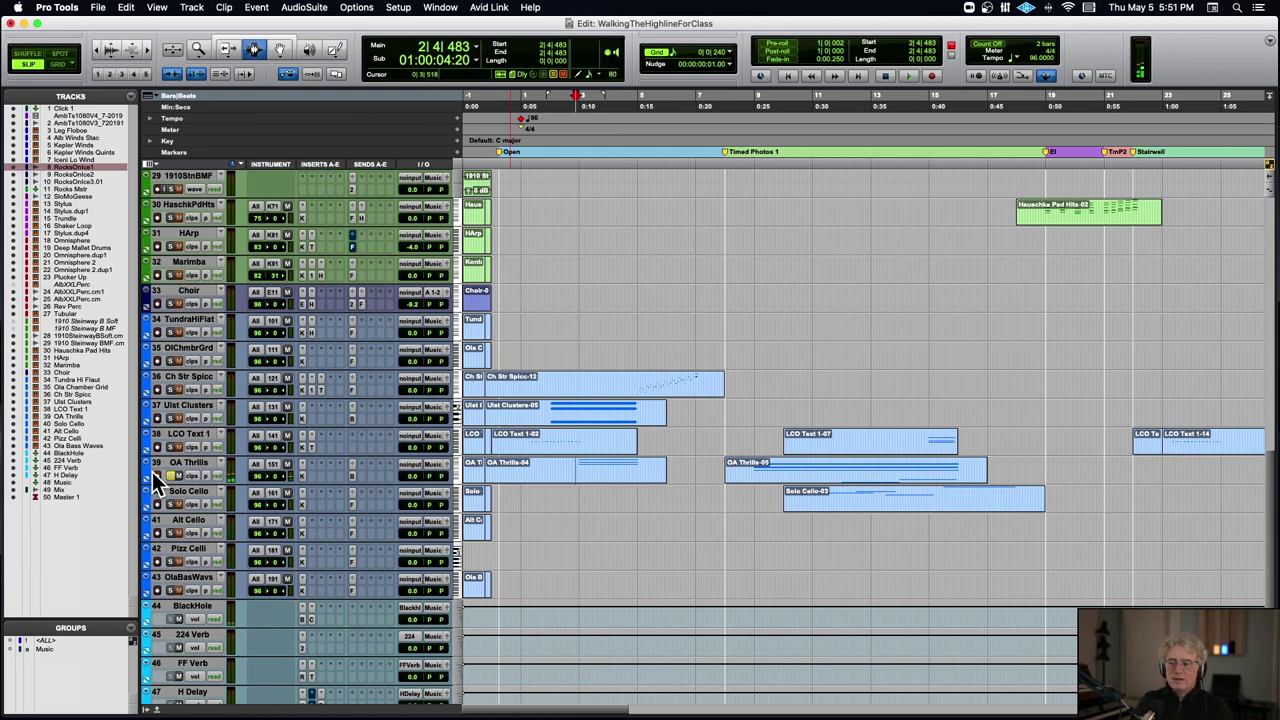
- Add Ola Chamber Grid, Ch Str Spicc, Ulst Clusters and LCO Text 1 to the OA Thrills solo and play them from 0|4|875
{"action": "scroll", "coordinate": [155, 470], "scroll_direction": "right", "scroll_amount": 2}
{"action": "scroll", "coordinate": [155, 460], "scroll_direction": "left", "scroll_amount": 2}
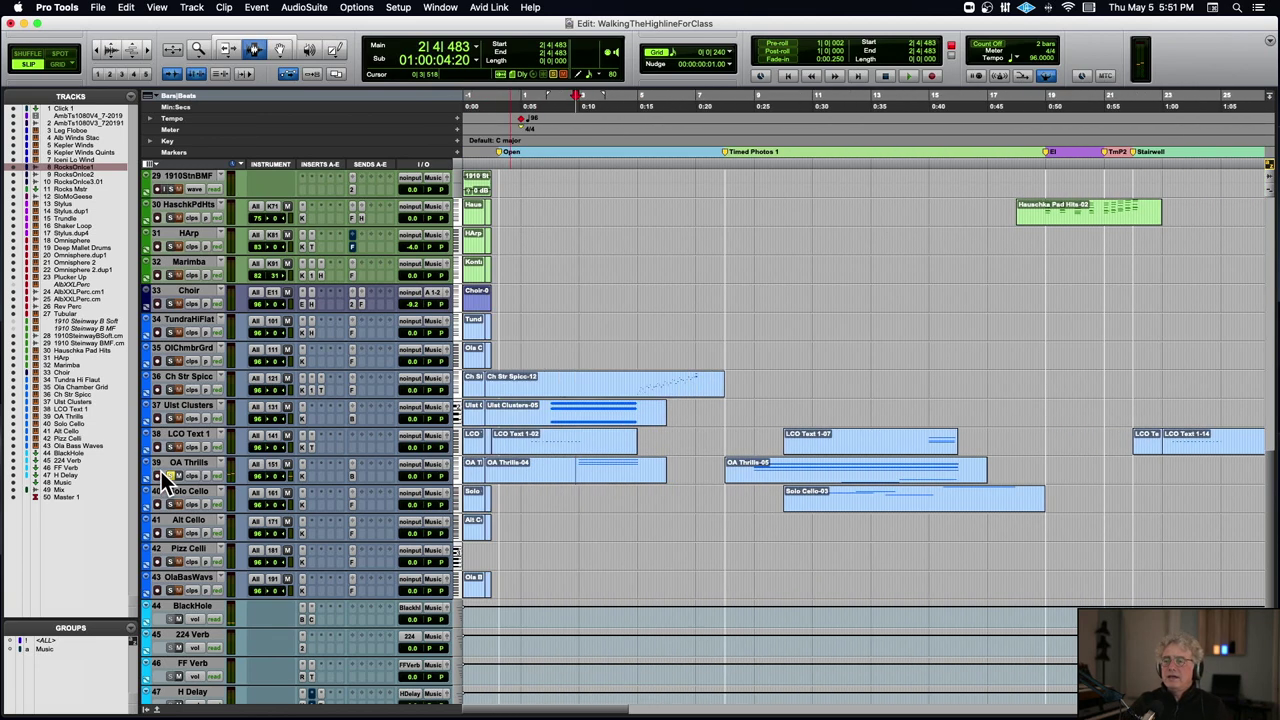
{"action": "left_click", "coordinate": [158, 418]}
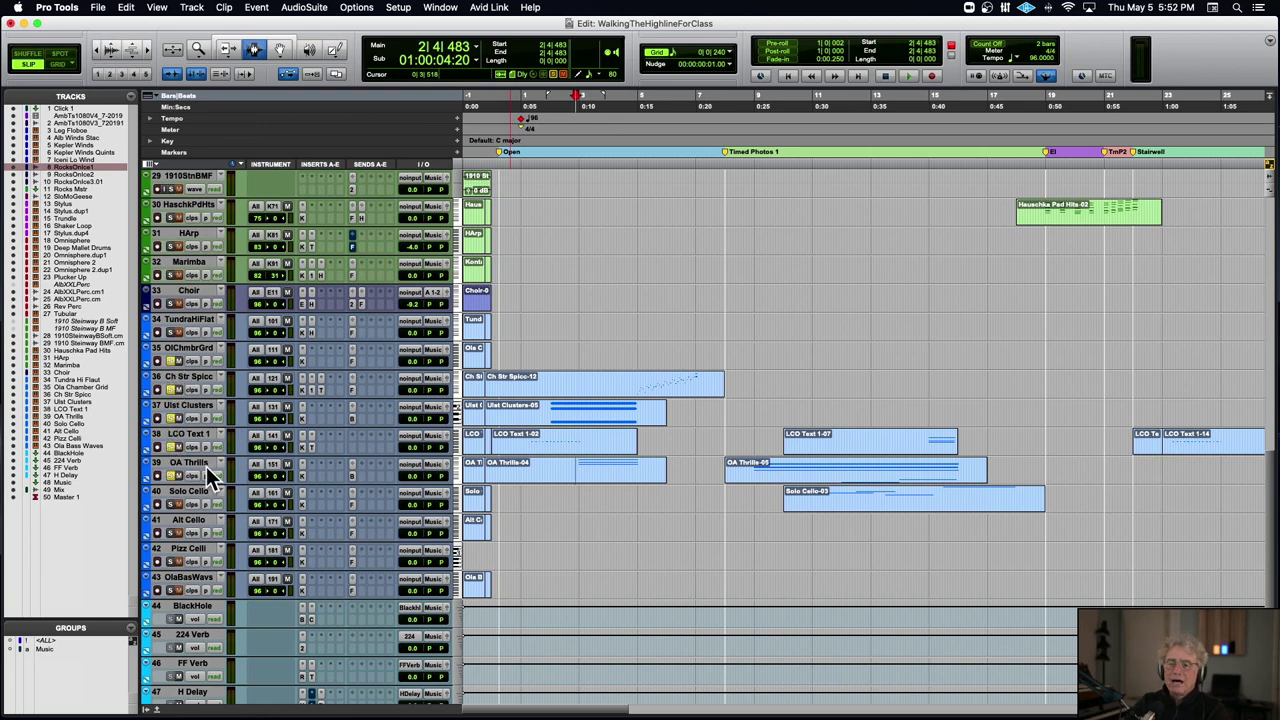
{"action": "left_click", "coordinate": [537, 437]}
{"action": "left_click", "coordinate": [525, 437]}
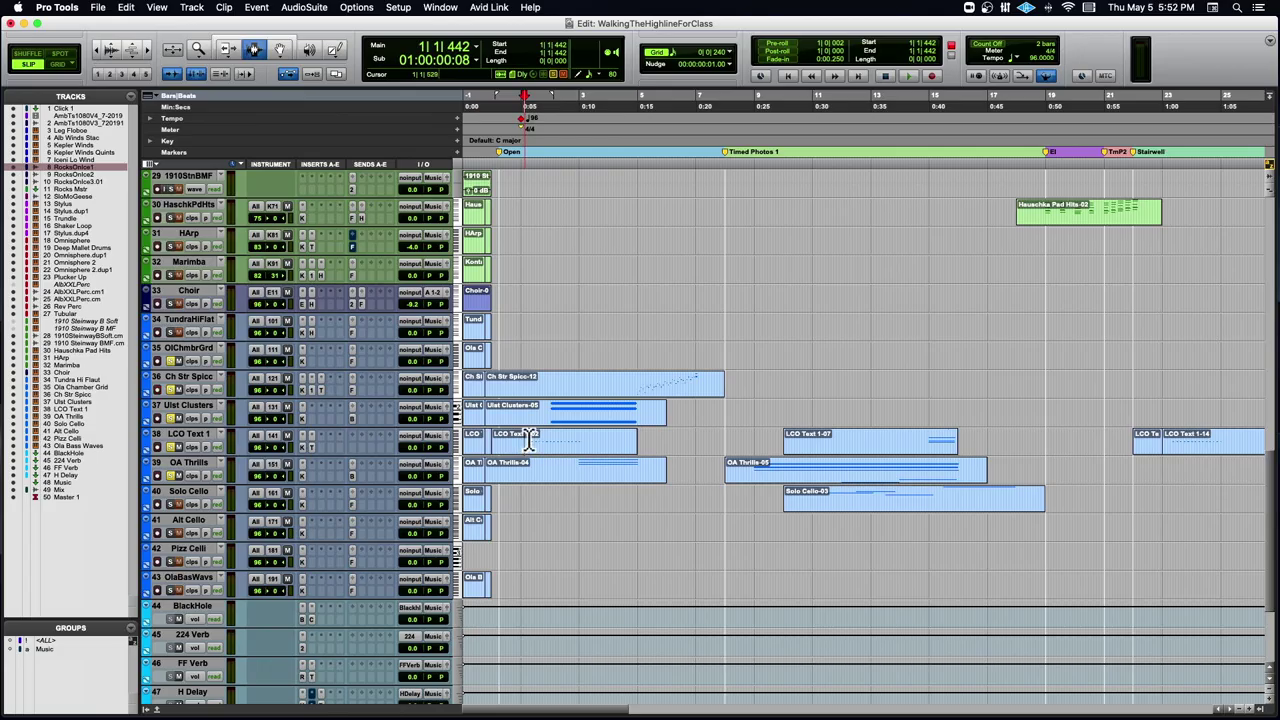
{"action": "left_click", "coordinate": [520, 440]}
{"action": "key", "text": "space"}
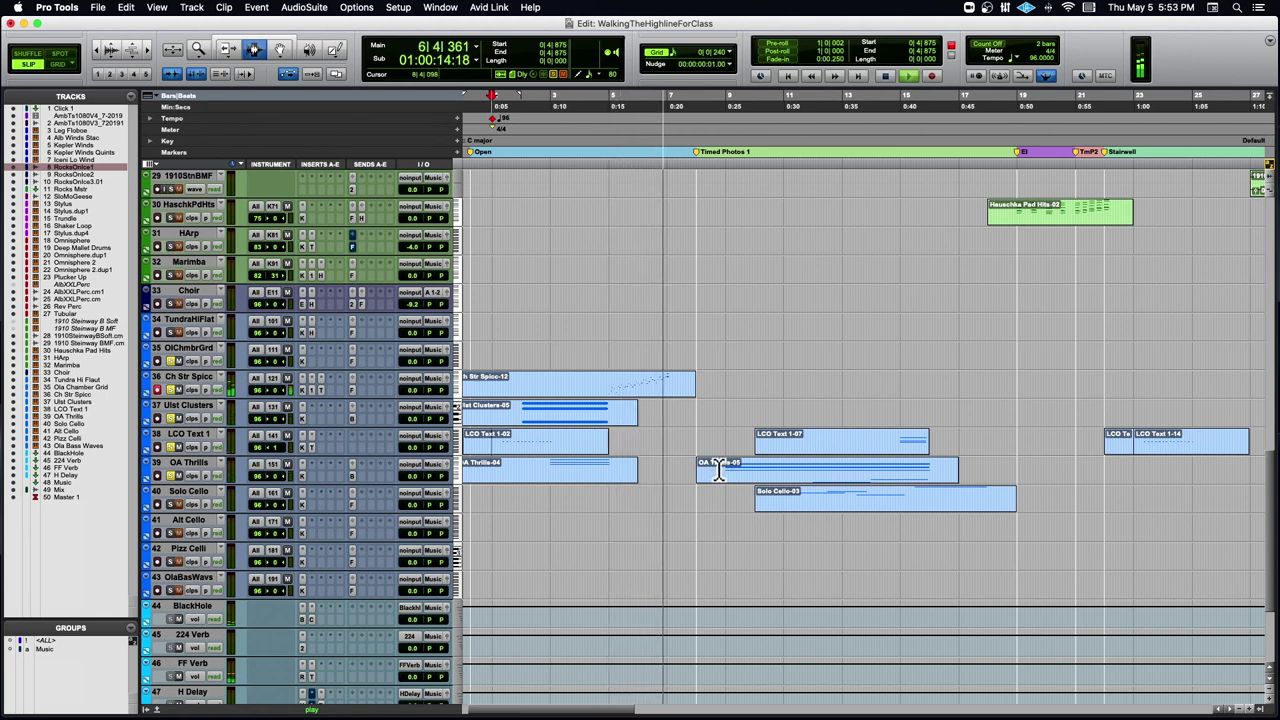
- Play the soloed strings from 8|4|098, select all tracks through the ALL group, and replay with Solo Cello soloed too
{"action": "left_click", "coordinate": [721, 552]}
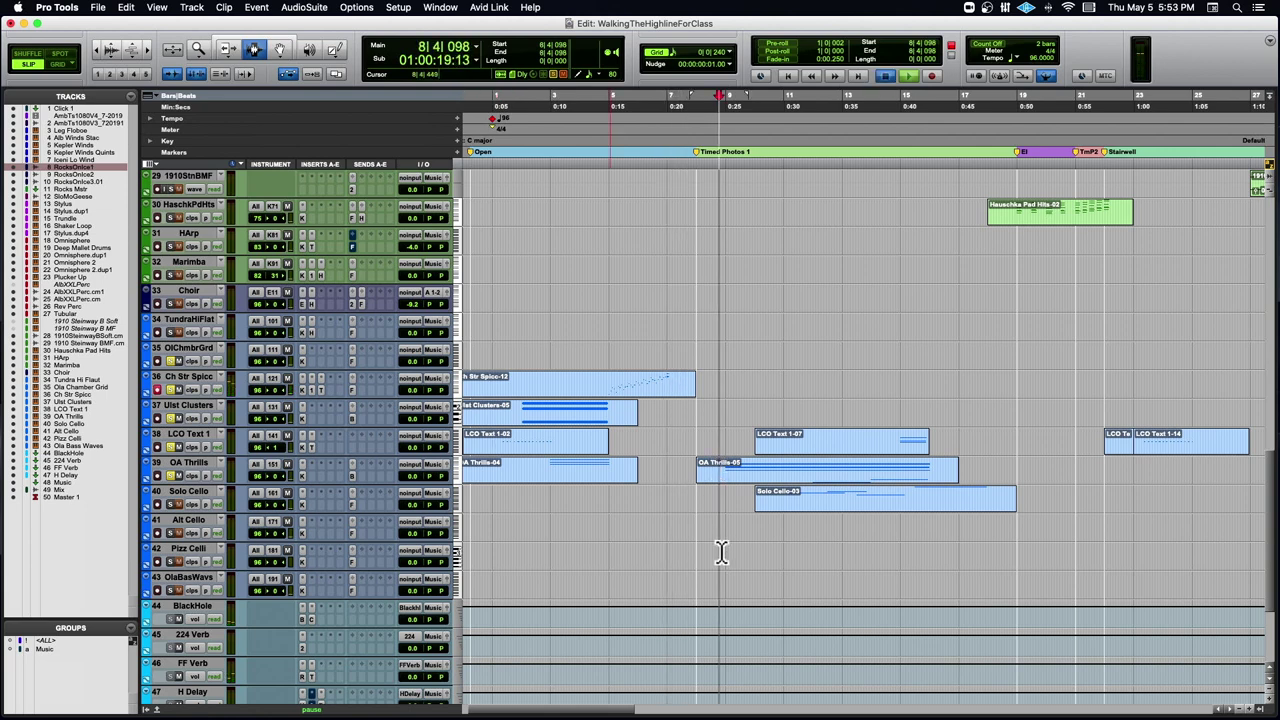
{"action": "key", "text": "space"}
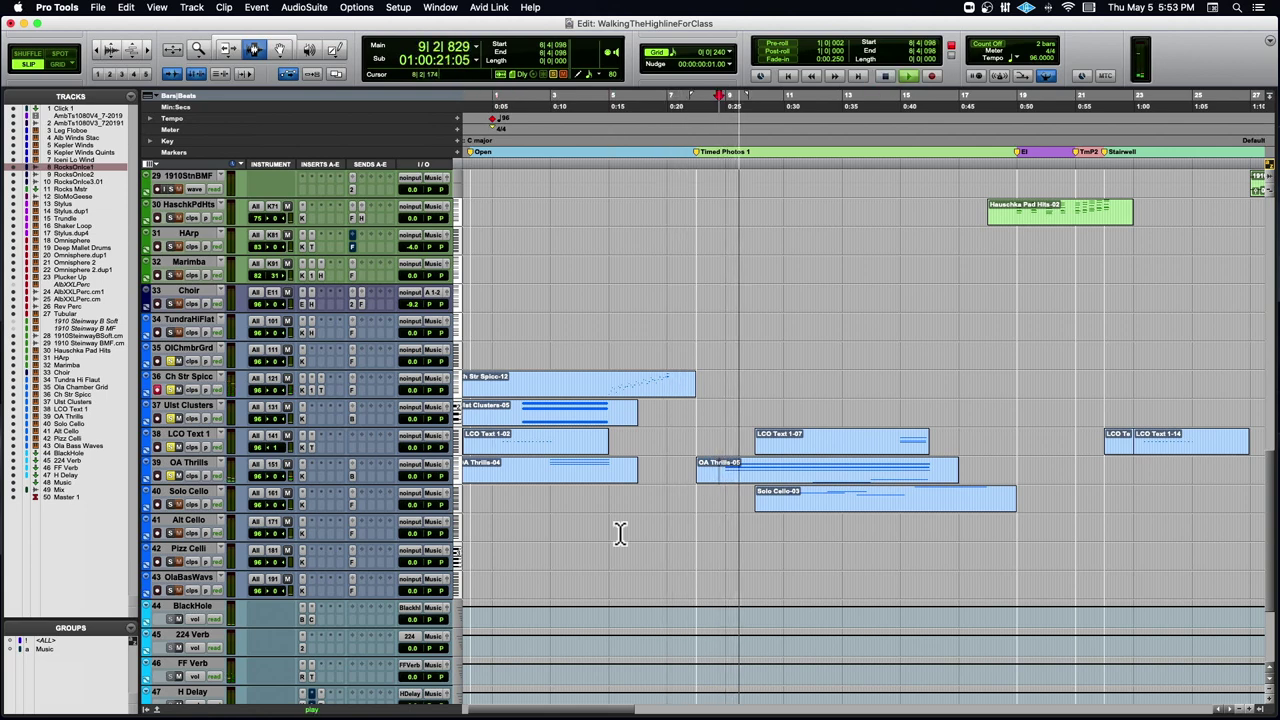
{"action": "left_click", "coordinate": [13, 642]}
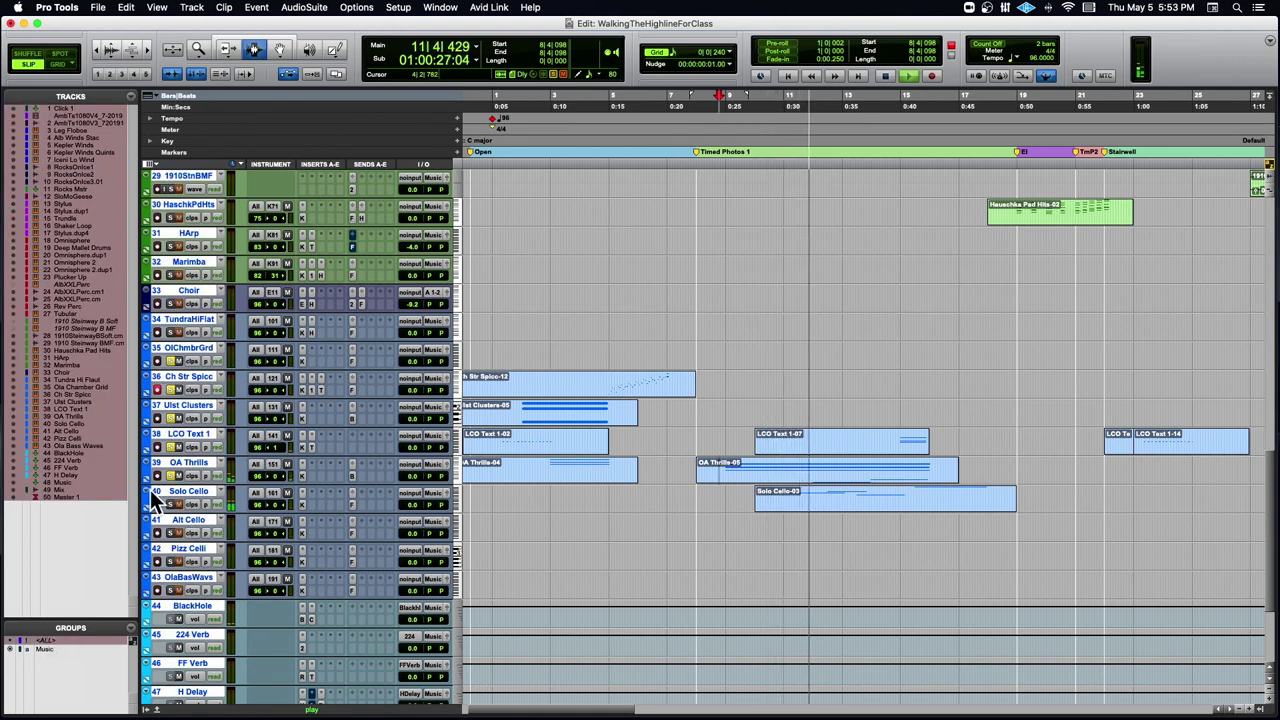
{"action": "key", "text": "space"}
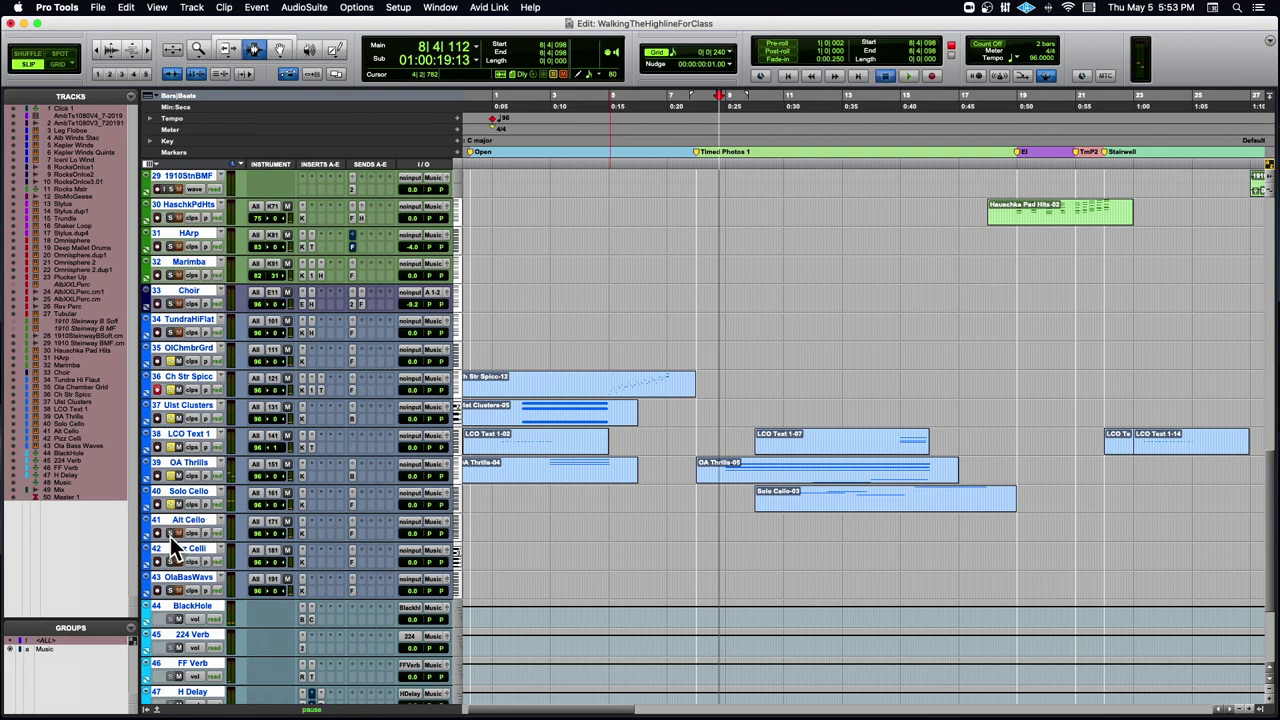
{"action": "key", "text": "space"}
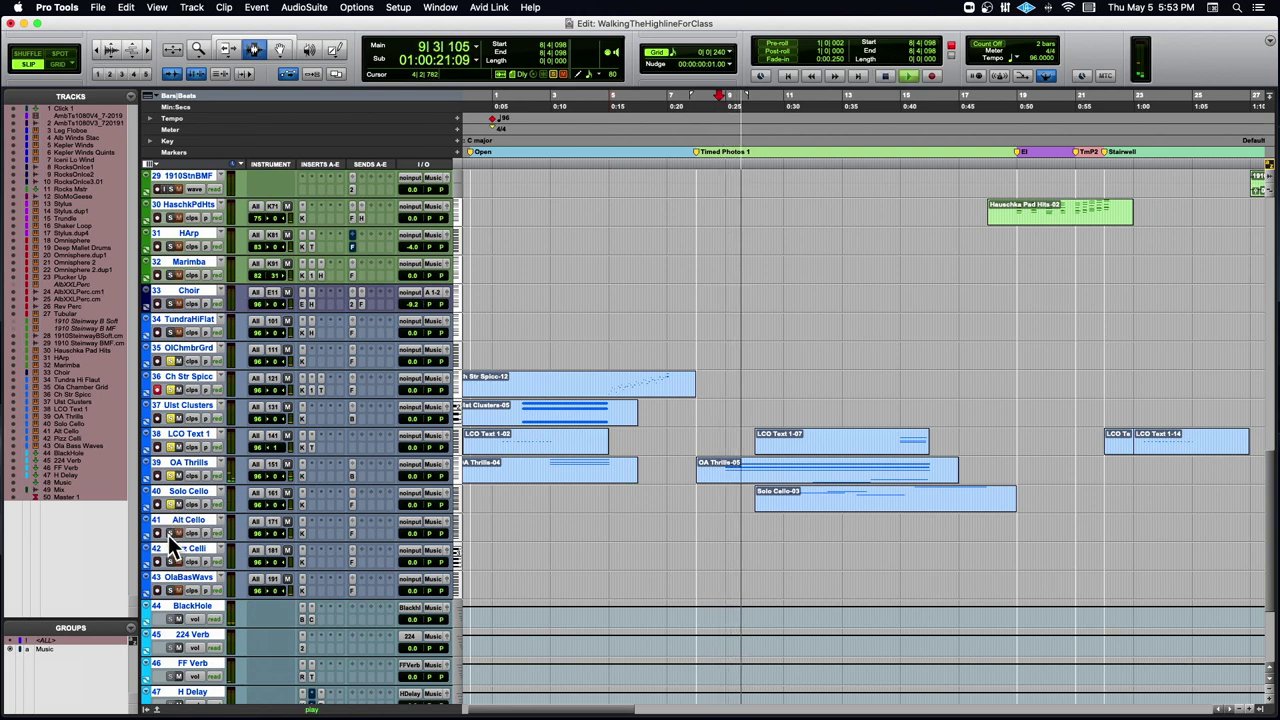
- Set the playback start to 12|1|087 in the Solo Cello-03 clip, listen to the passage, and stop playback
{"action": "left_click", "coordinate": [813, 500]}
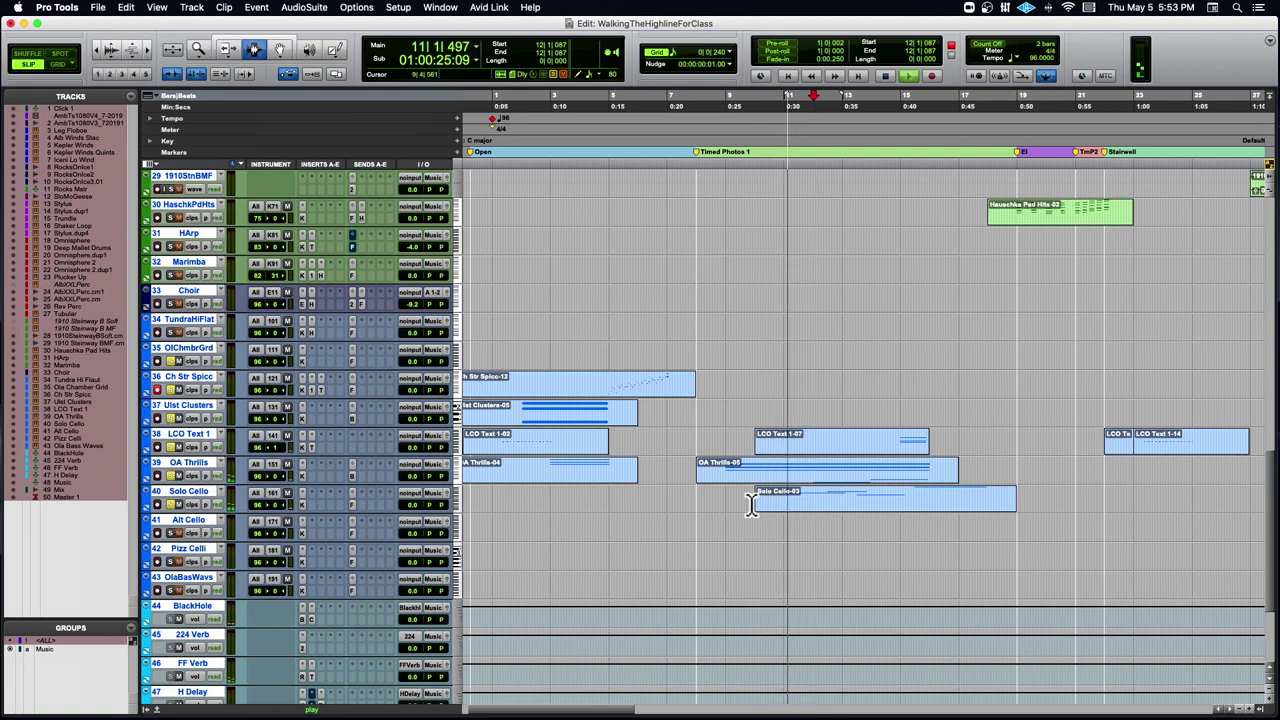
{"action": "scroll", "coordinate": [320, 510], "scroll_direction": "up", "scroll_amount": 1}
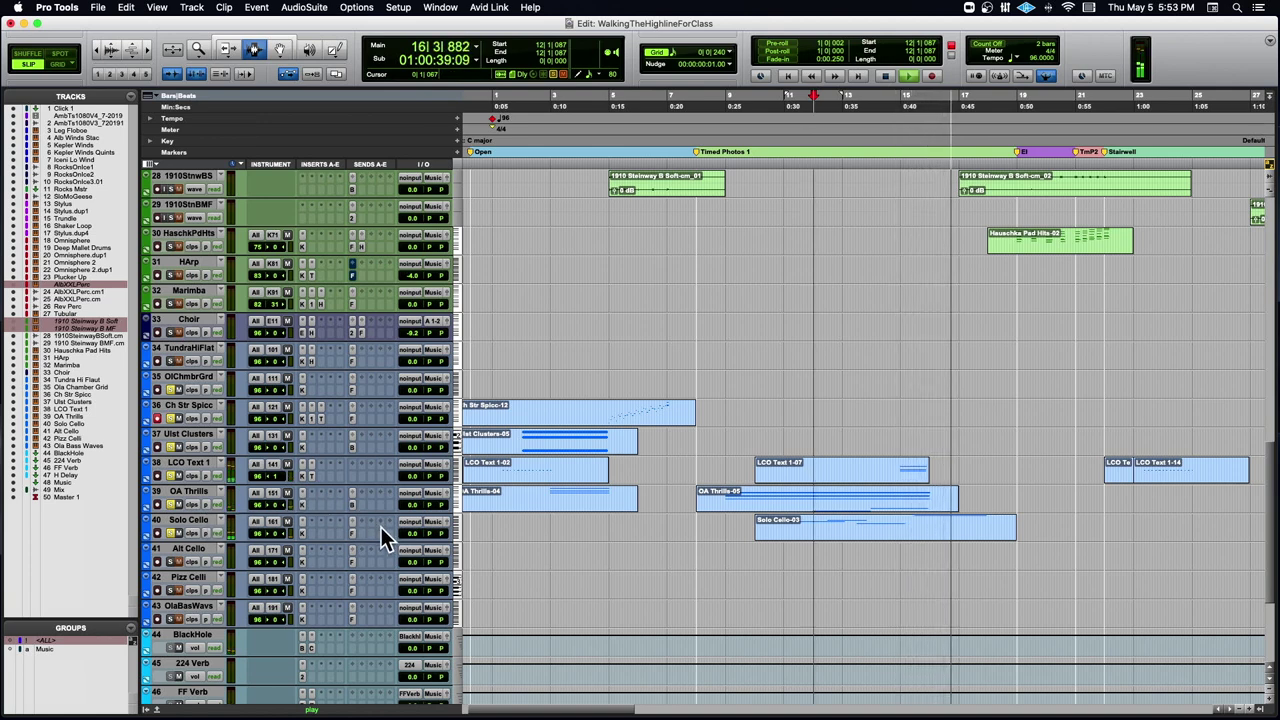
{"action": "key", "text": "space"}
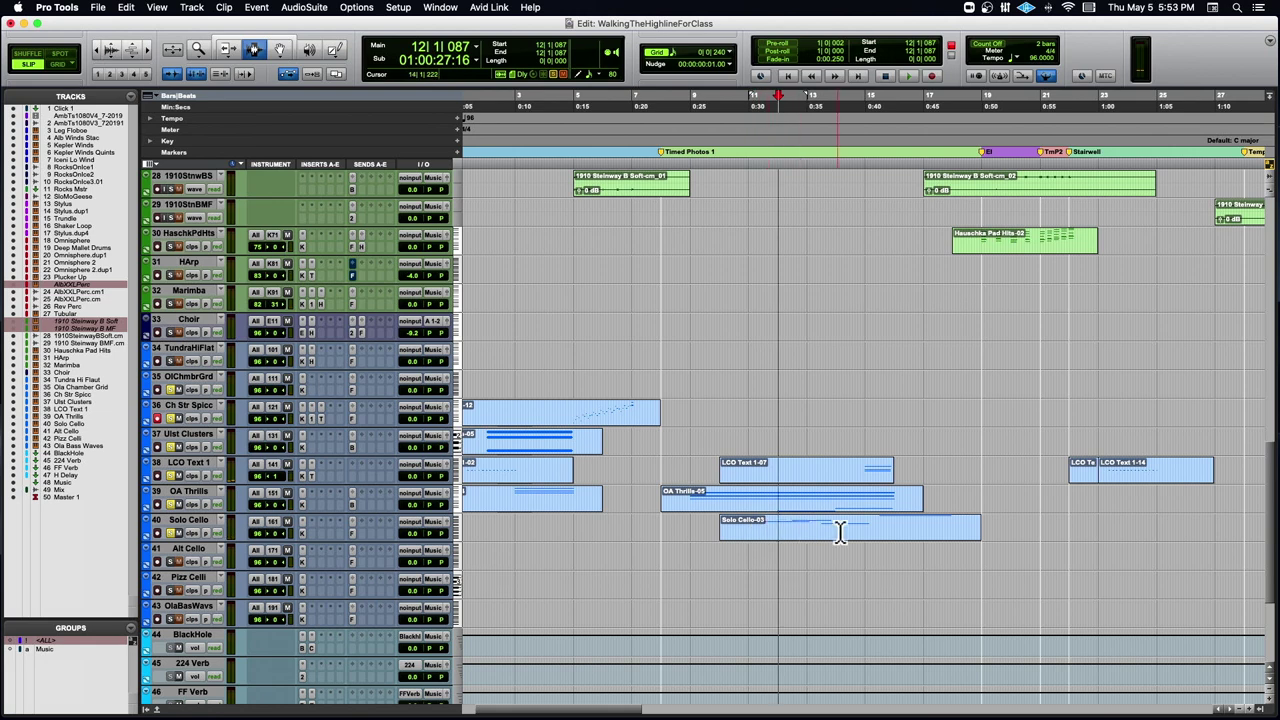
- Place the cursor at 16|2|715, select all tracks through the ALL group, and enlarge their track heights
{"action": "left_click_drag", "start_coordinate": [690, 500], "coordinate": [907, 503]}
{"action": "left_click", "coordinate": [907, 504]}
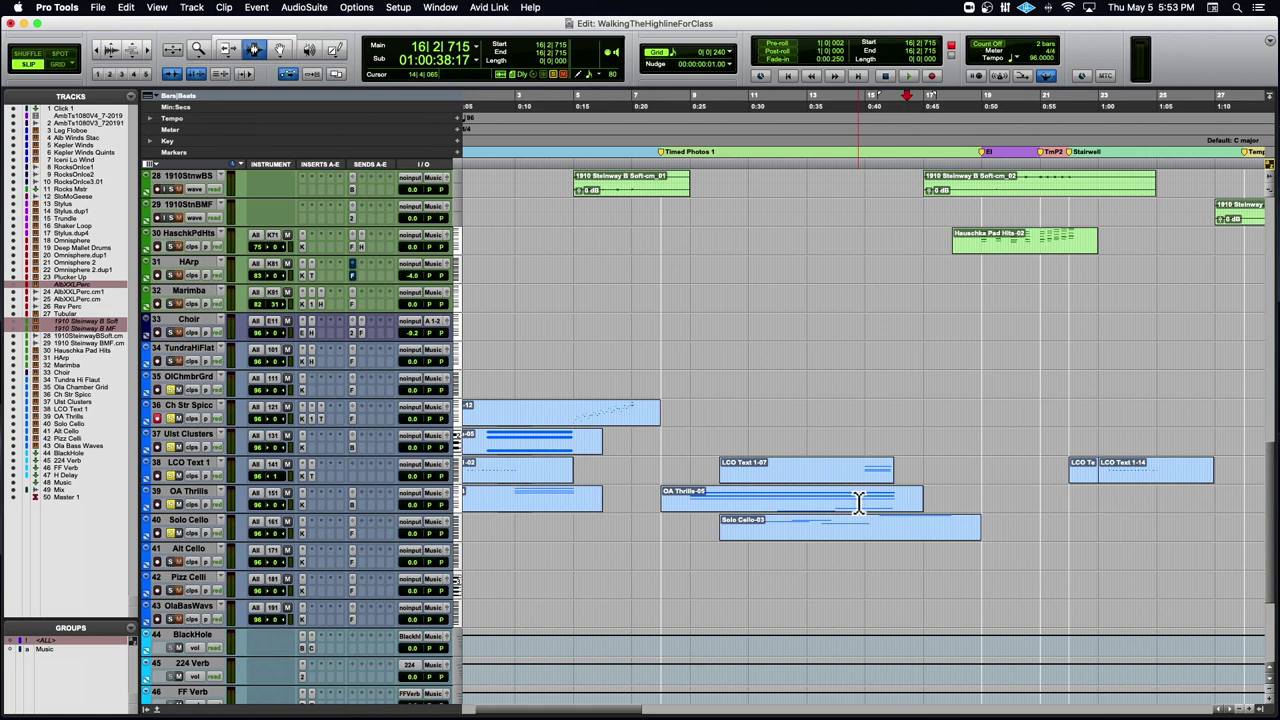
{"action": "left_click", "coordinate": [18, 642]}
{"action": "key", "text": "ctrl+Up"}
{"action": "key", "text": "ctrl+Up"}
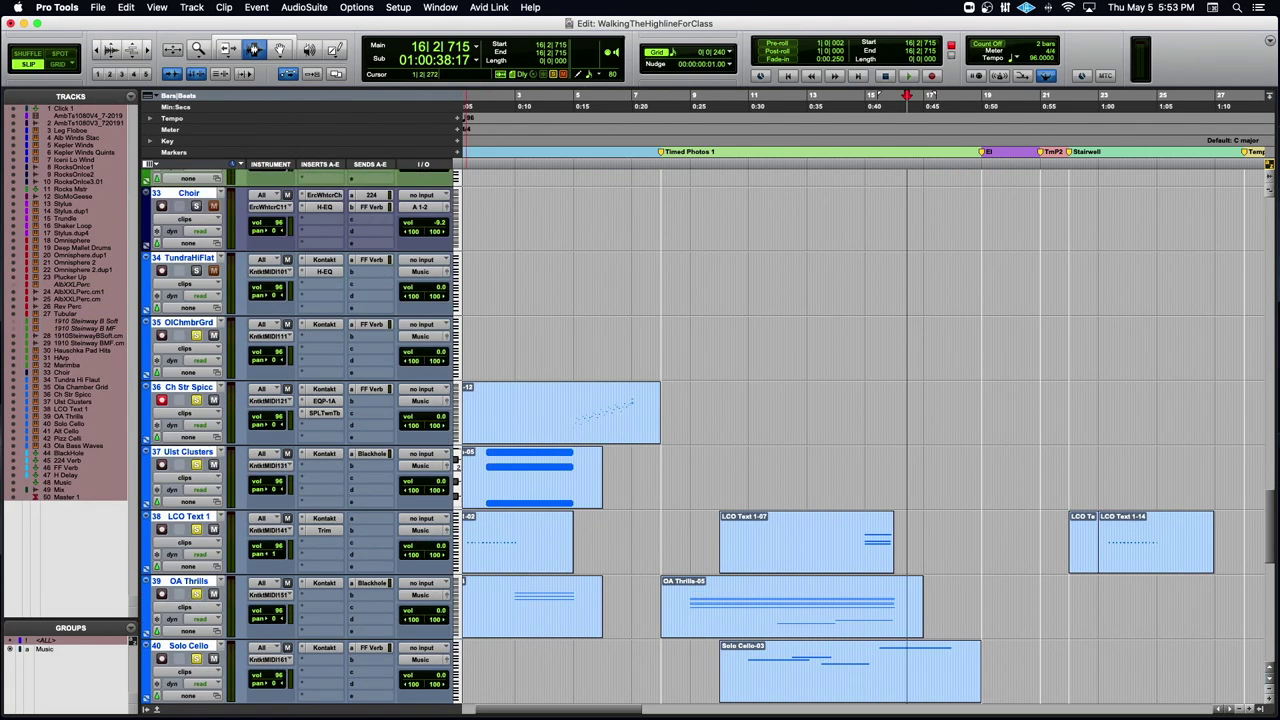
- Switch all tracks to the MIDI volume view and examine the volume automation across the whole timeline
{"action": "left_click", "coordinate": [184, 542]}
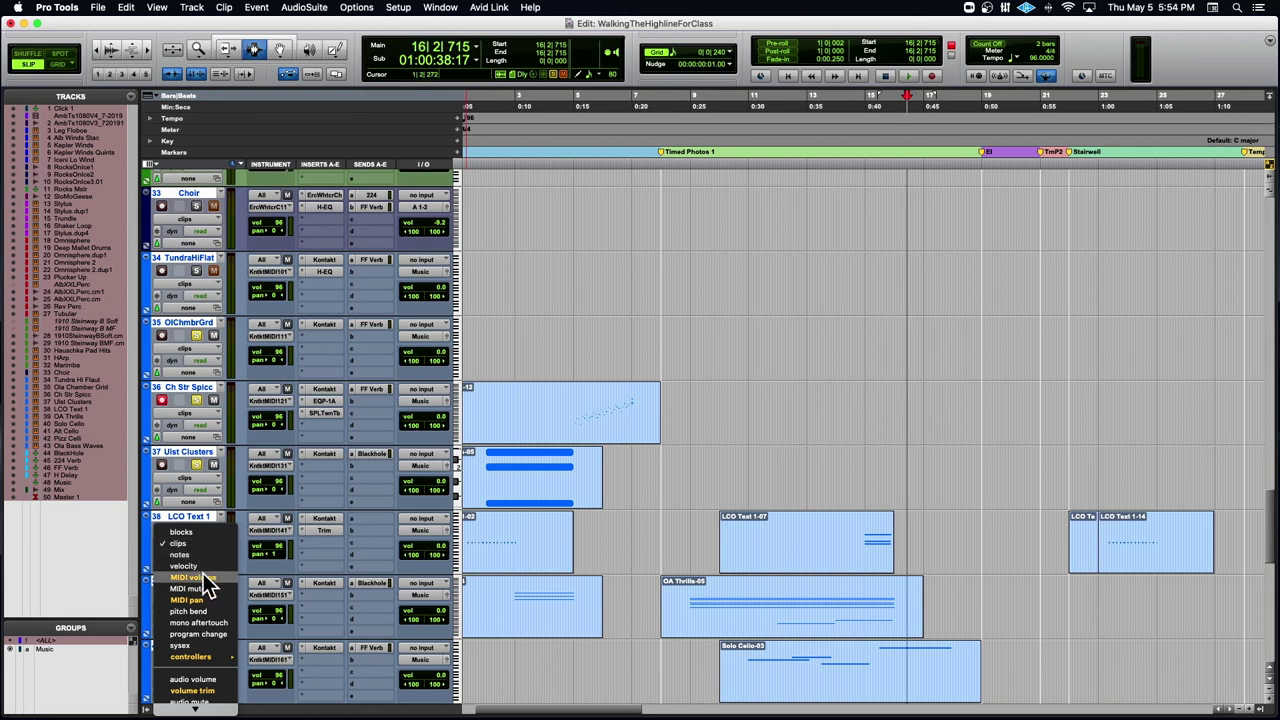
{"action": "left_click", "coordinate": [204, 578]}
{"action": "key", "text": "super+bracketleft"}
{"action": "key", "text": "super+bracketleft"}
{"action": "key", "text": "super+bracketleft"}
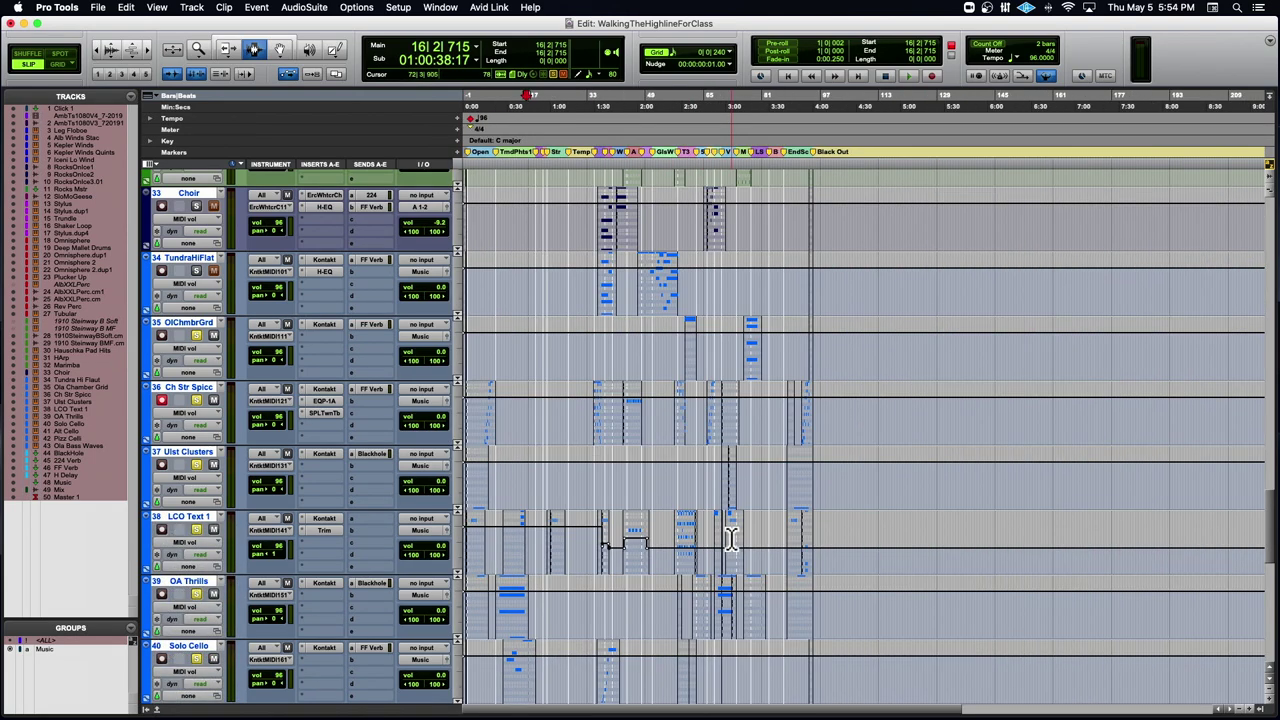
{"action": "scroll", "coordinate": [568, 545], "scroll_direction": "up", "scroll_amount": 6}
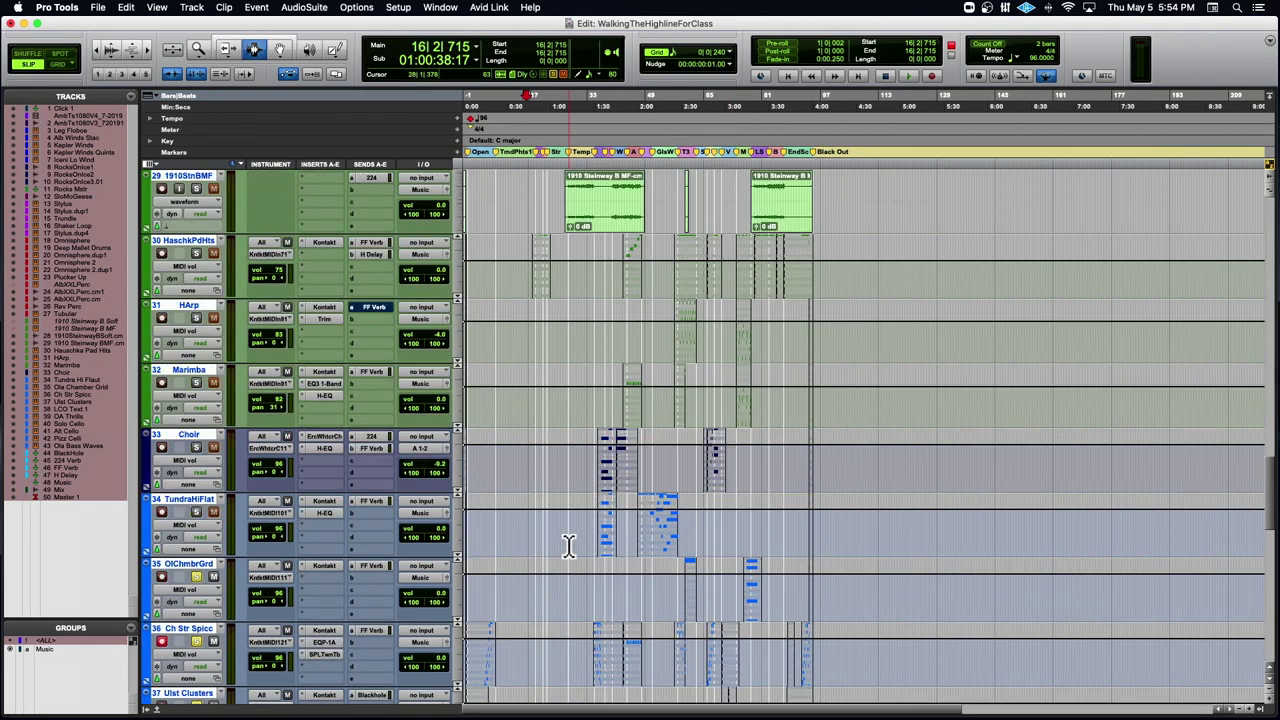
{"action": "scroll", "coordinate": [568, 545], "scroll_direction": "down", "scroll_amount": 10}
{"action": "scroll", "coordinate": [568, 545], "scroll_direction": "up", "scroll_amount": 5}
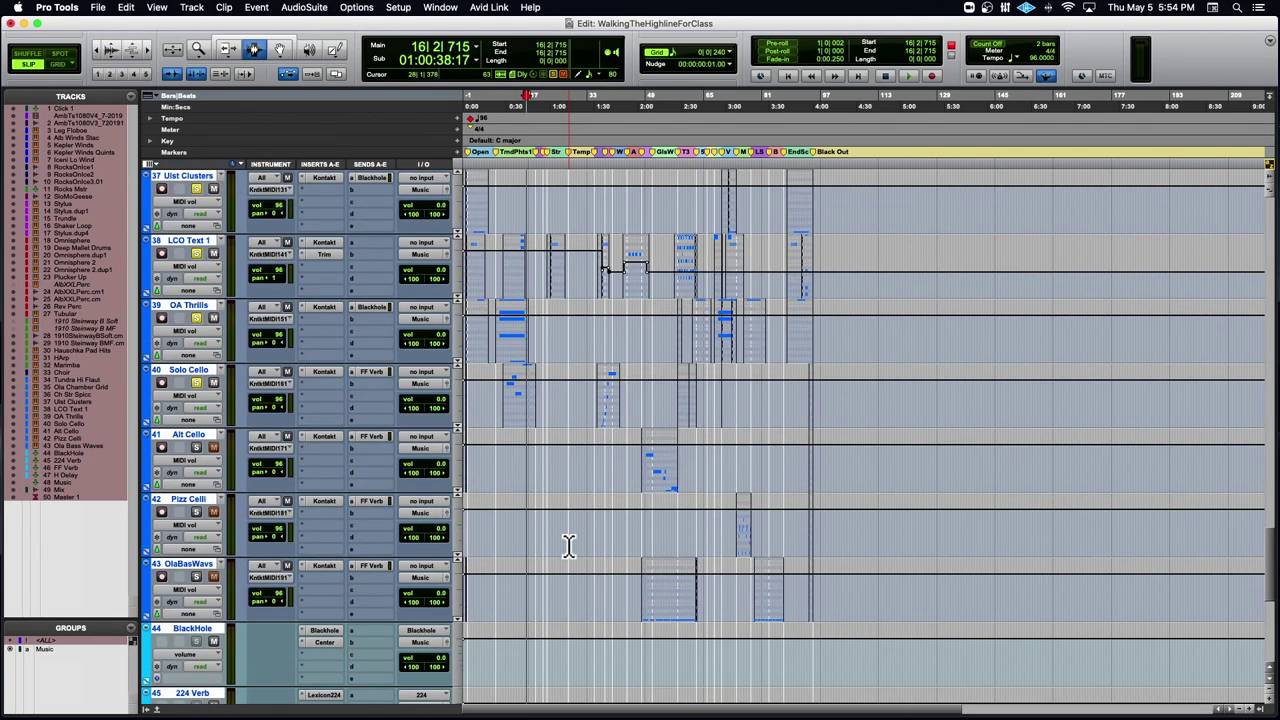
- Show the mod wheel (1) controller data on all tracks and examine its curves on the choir and string tracks
{"action": "left_click", "coordinate": [205, 397]}
{"action": "mouse_move", "coordinate": [203, 478]}
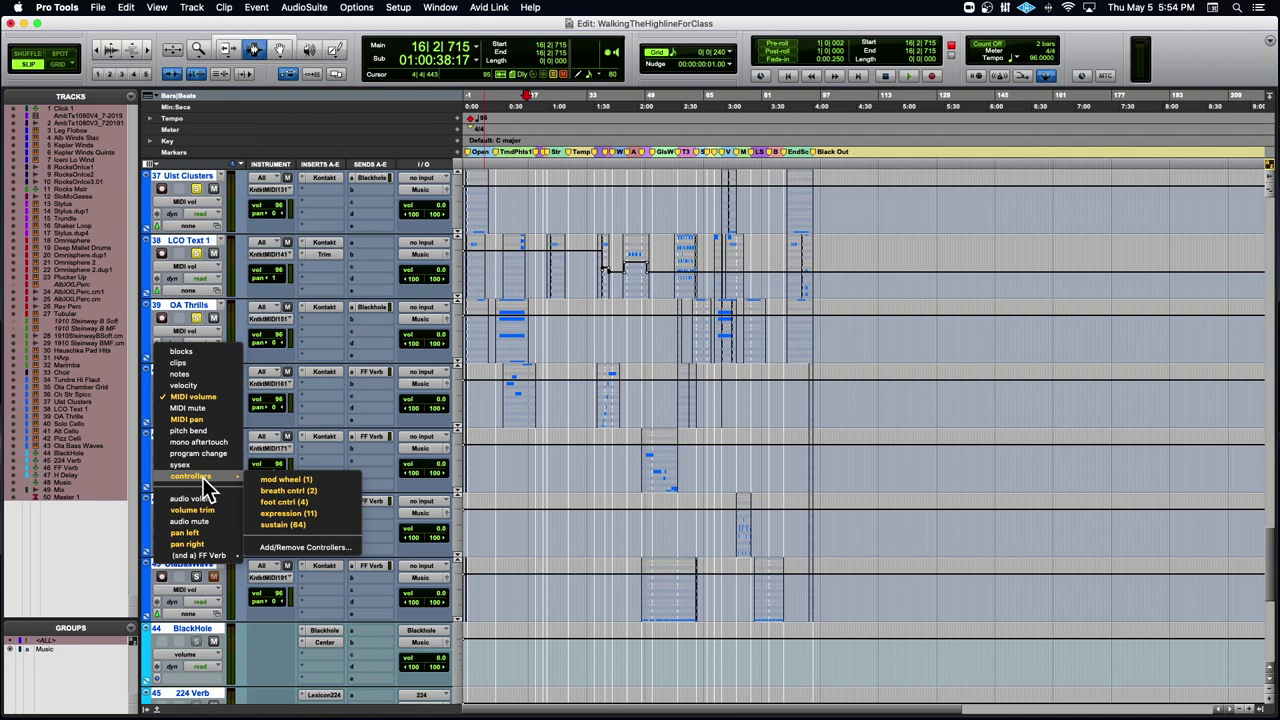
{"action": "left_click", "coordinate": [275, 481], "text": "alt"}
{"action": "scroll", "coordinate": [605, 489], "scroll_direction": "up", "scroll_amount": 9}
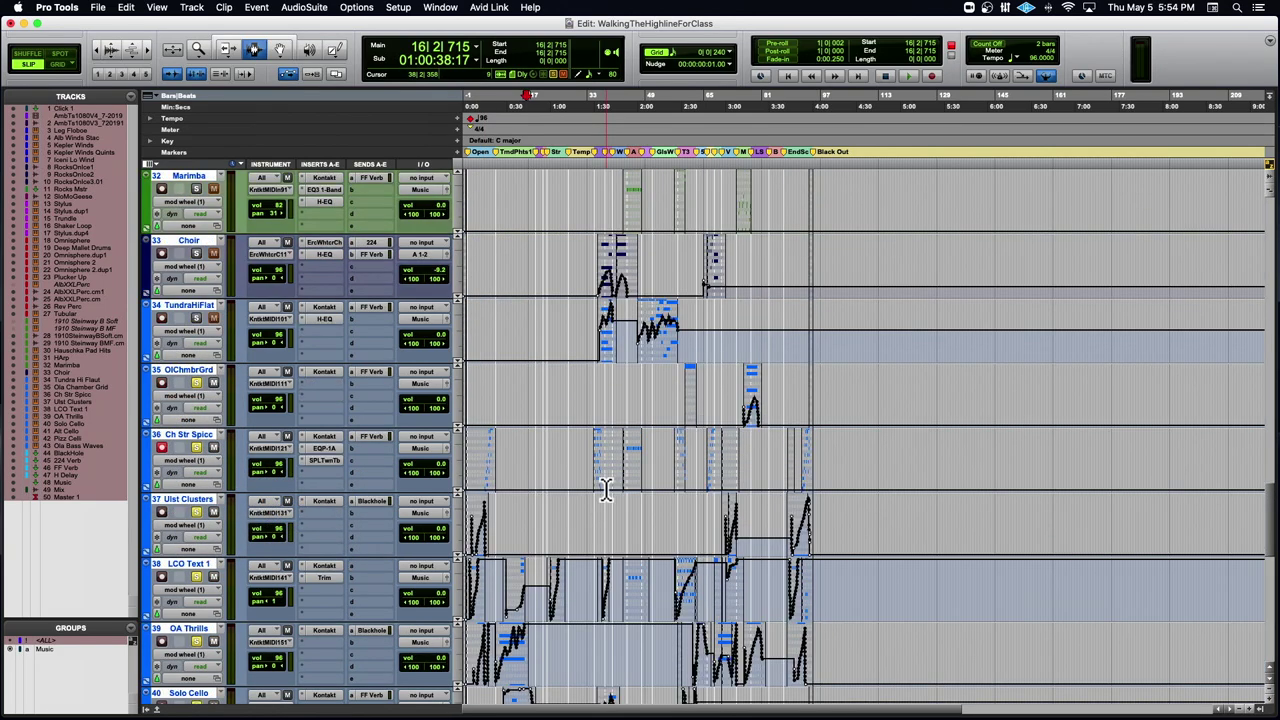
{"action": "scroll", "coordinate": [605, 489], "scroll_direction": "down", "scroll_amount": 7}
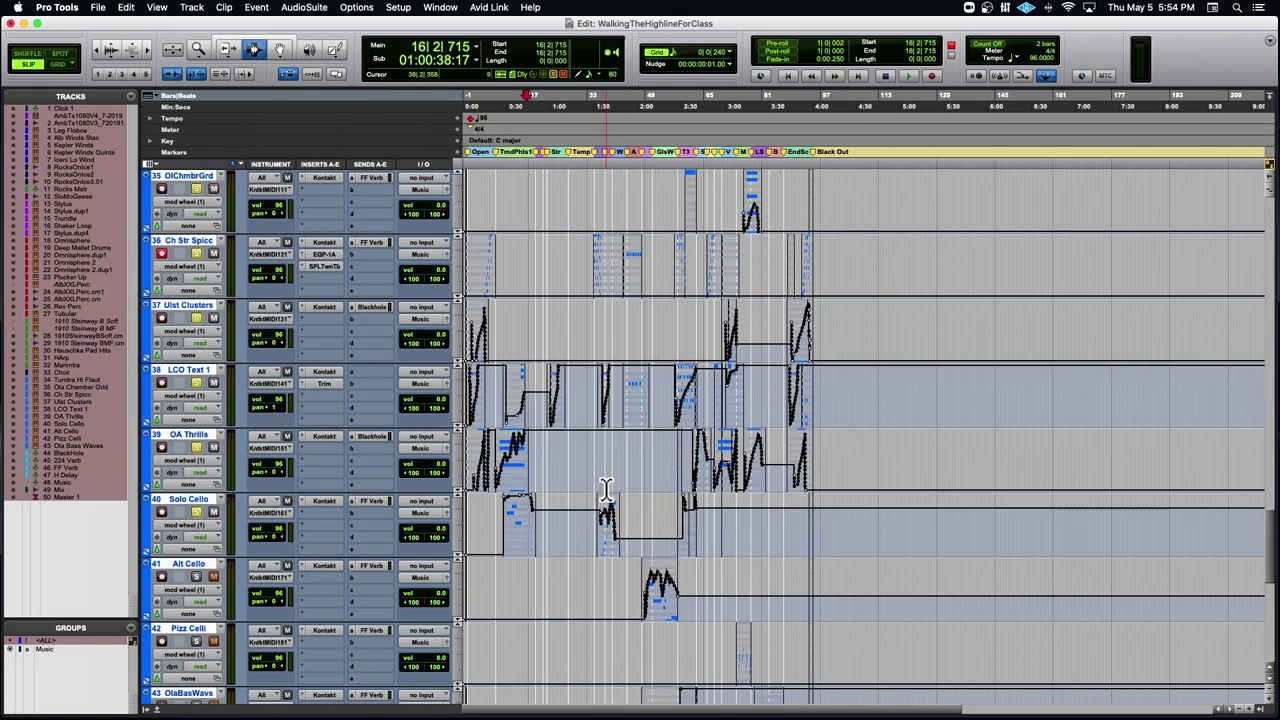
- Display the expression (11) controller data on all tracks, followed by their MIDI pan data
{"action": "left_click", "coordinate": [190, 461]}
{"action": "mouse_move", "coordinate": [205, 462]}
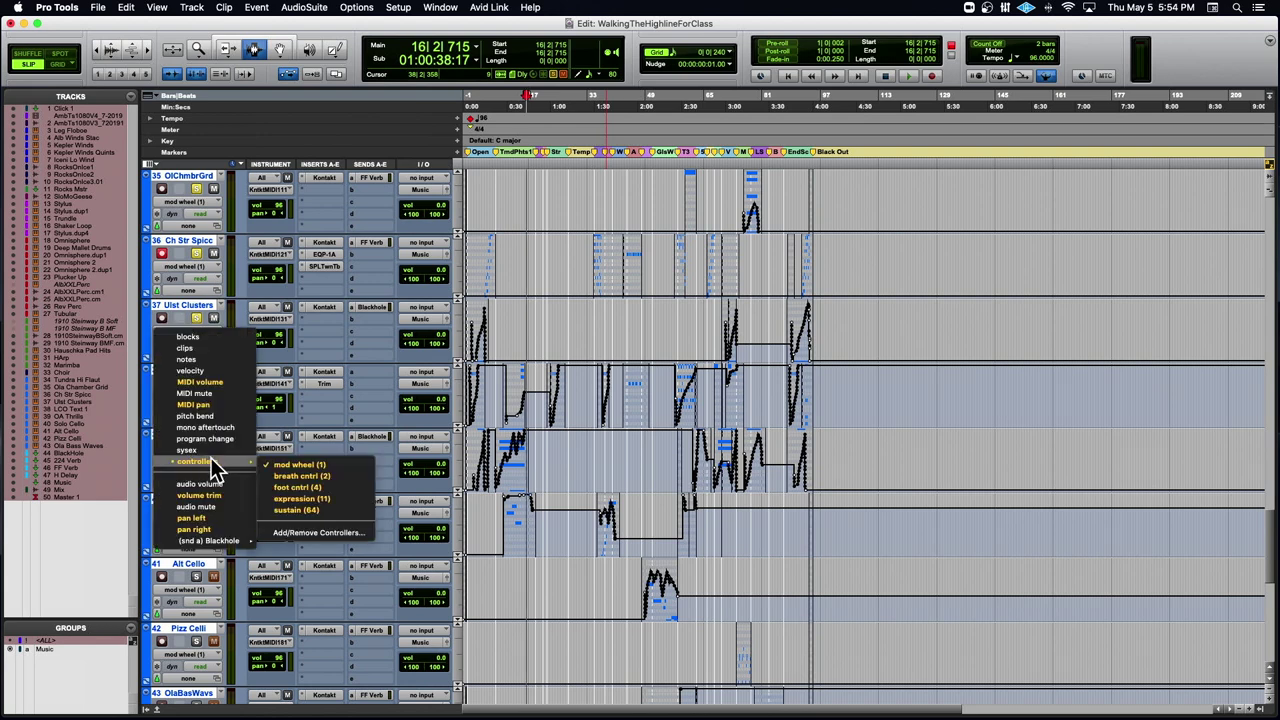
{"action": "left_click", "coordinate": [303, 498], "text": "alt"}
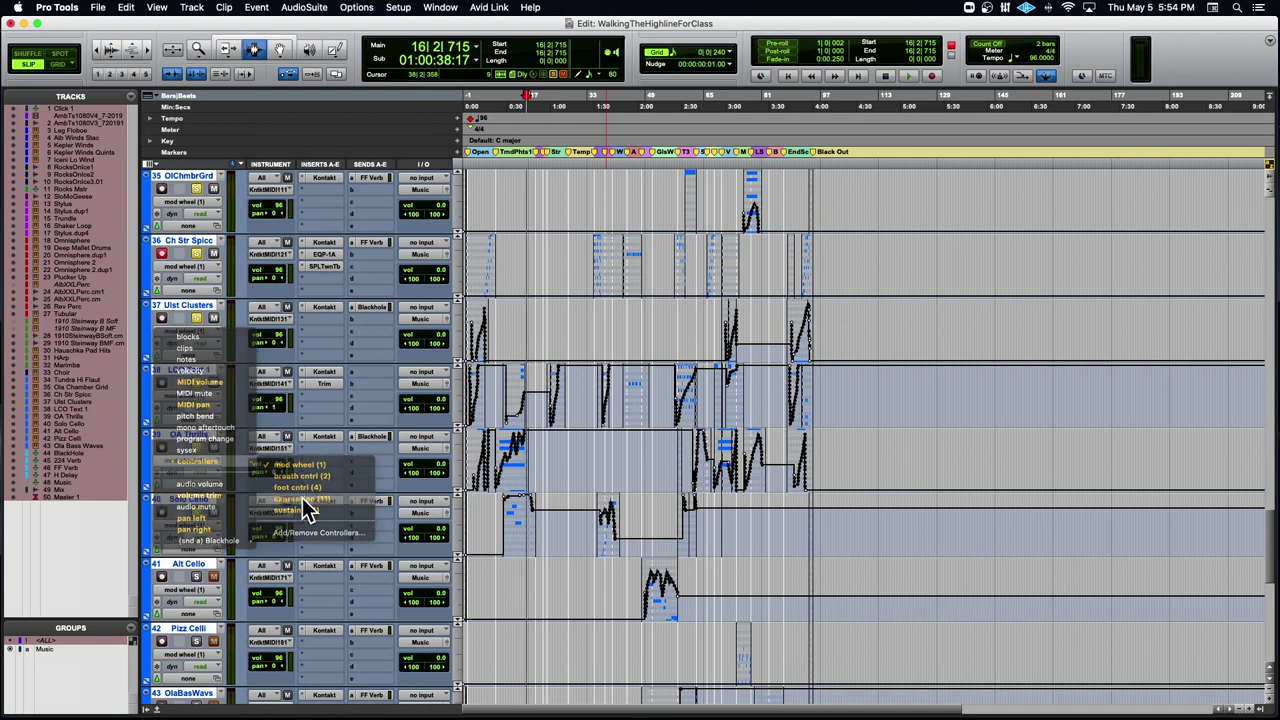
{"action": "left_click", "coordinate": [185, 468]}
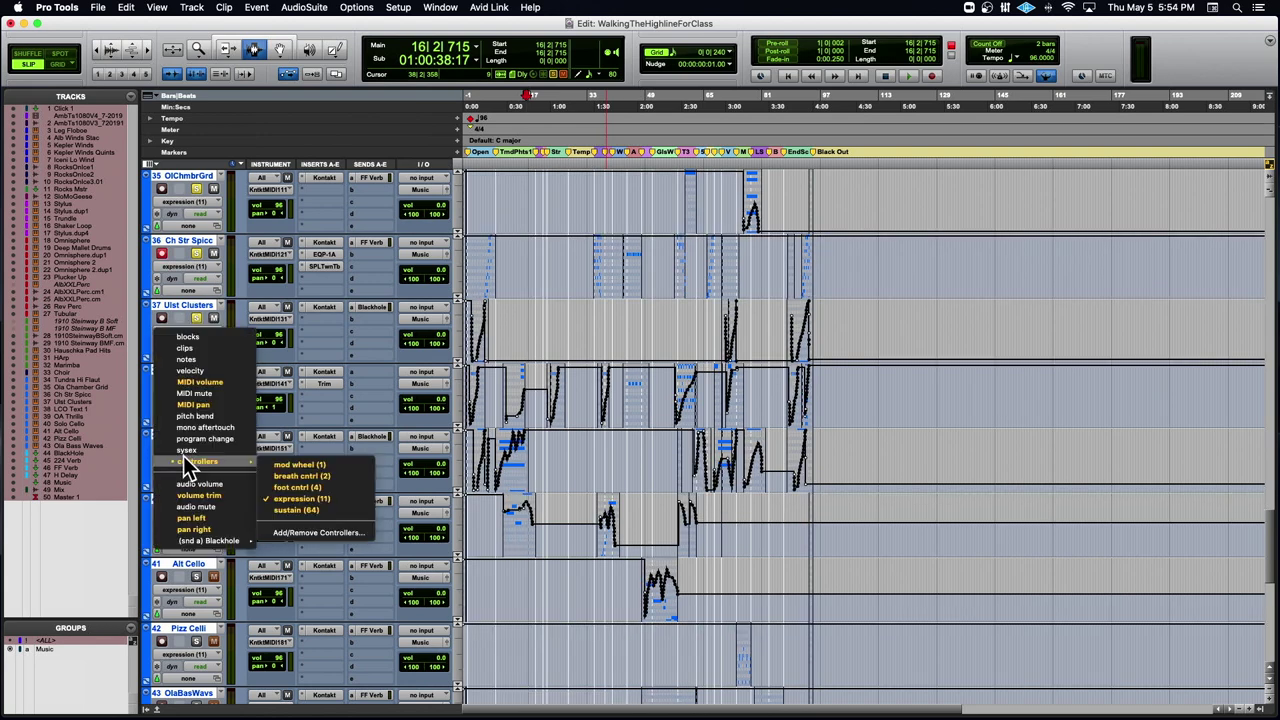
{"action": "left_click", "coordinate": [206, 420], "text": "alt"}
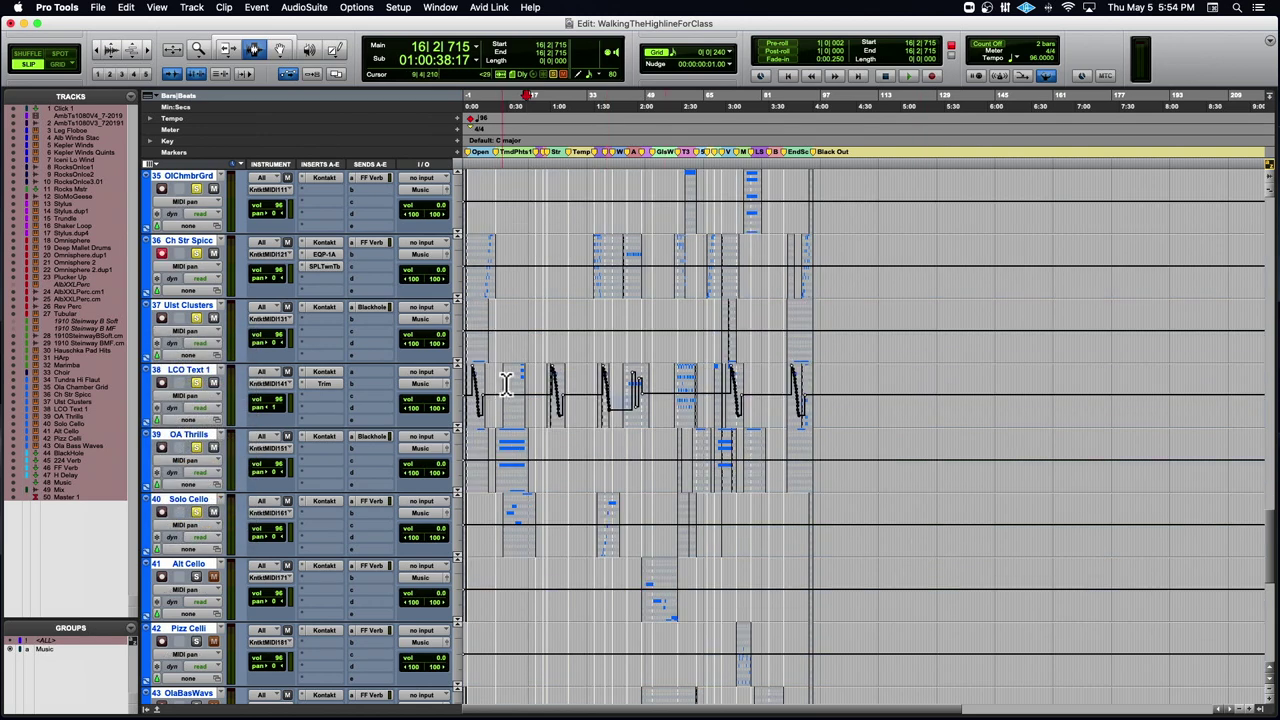
- Return all tracks to the clips view and place the cursor at 12|3|187 in the OA Thrills-05 clip
{"action": "left_click", "coordinate": [186, 464]}
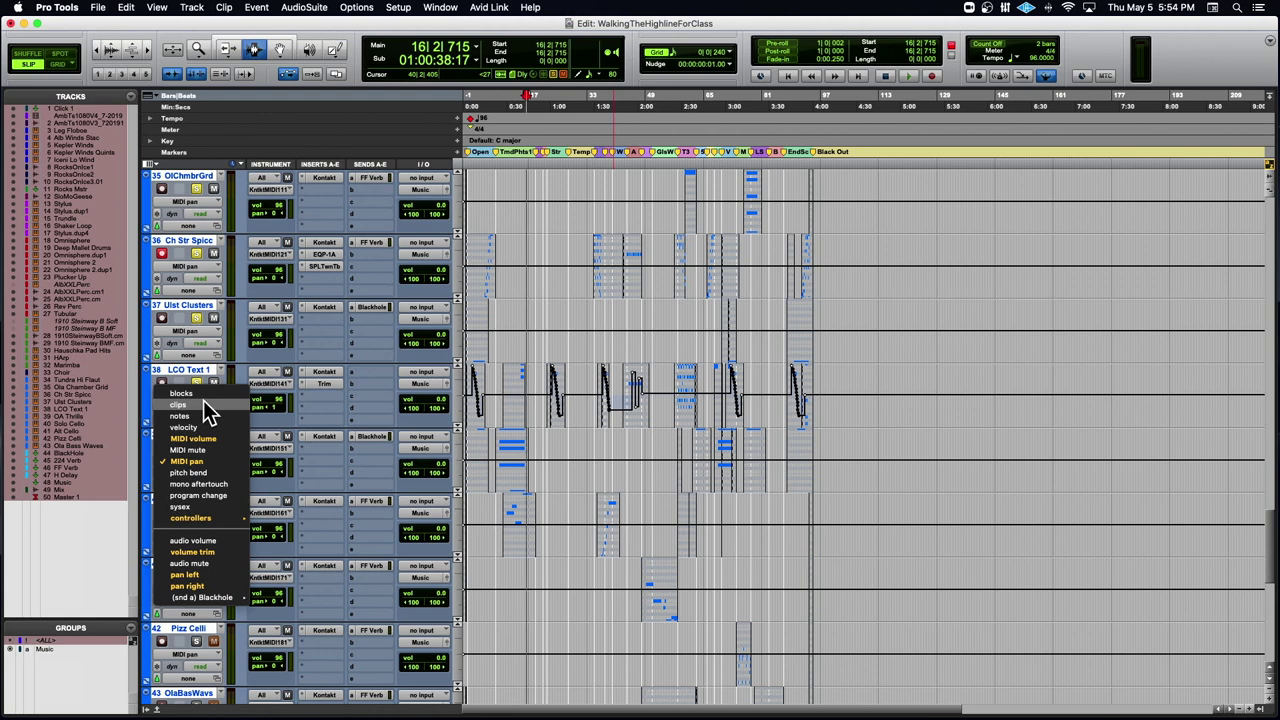
{"action": "left_click", "coordinate": [203, 404], "text": "alt"}
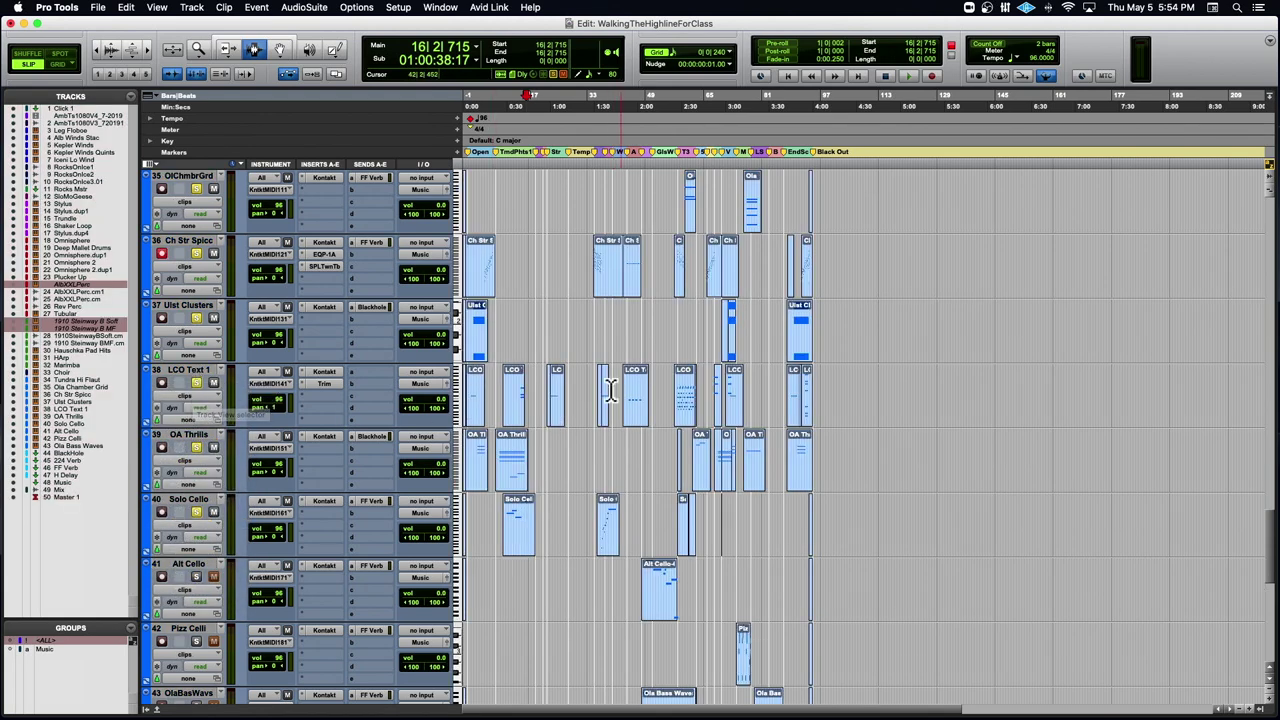
{"action": "left_click", "coordinate": [512, 453]}
{"action": "key", "text": "super+bracketright"}
{"action": "key", "text": "super+bracketright"}
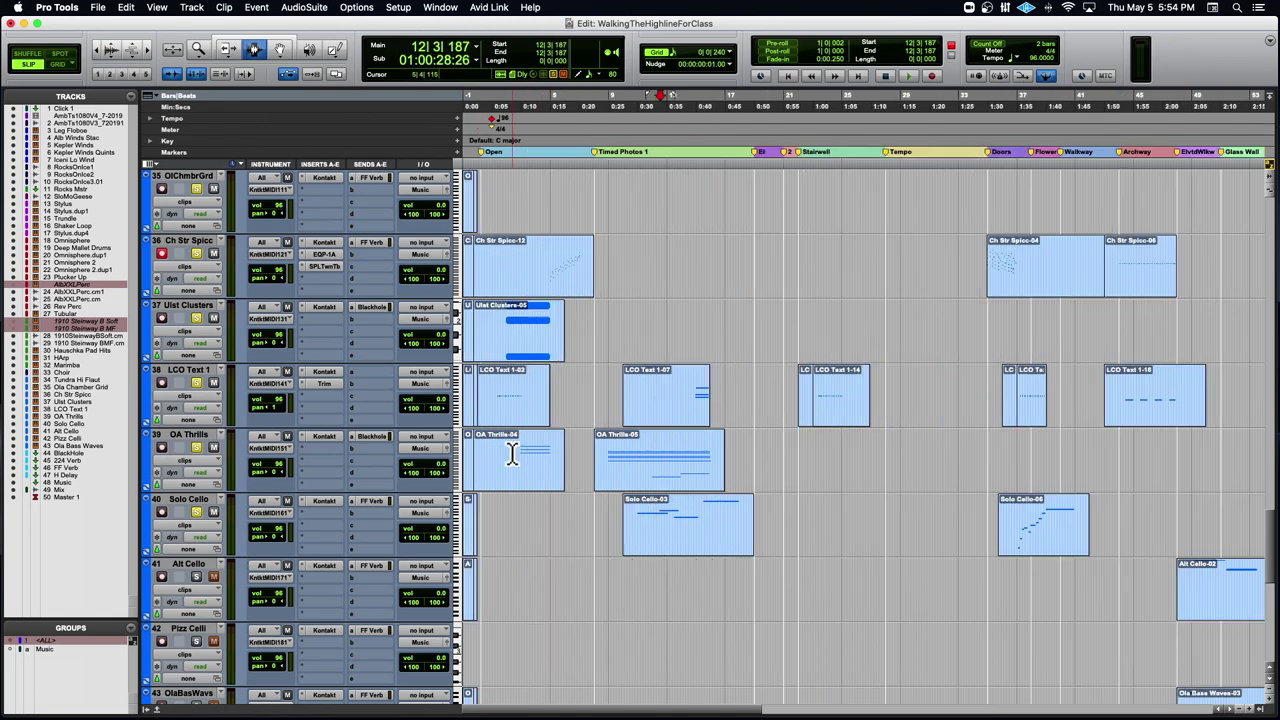
{"action": "key", "text": "super+bracketright"}
- Solo the AlbXXLPerc.cm and Rev Perc tracks and place the cursor at 6|4|228, just before the Rev Perc_01 clip
{"action": "scroll", "coordinate": [943, 434], "scroll_direction": "right", "scroll_amount": 5}
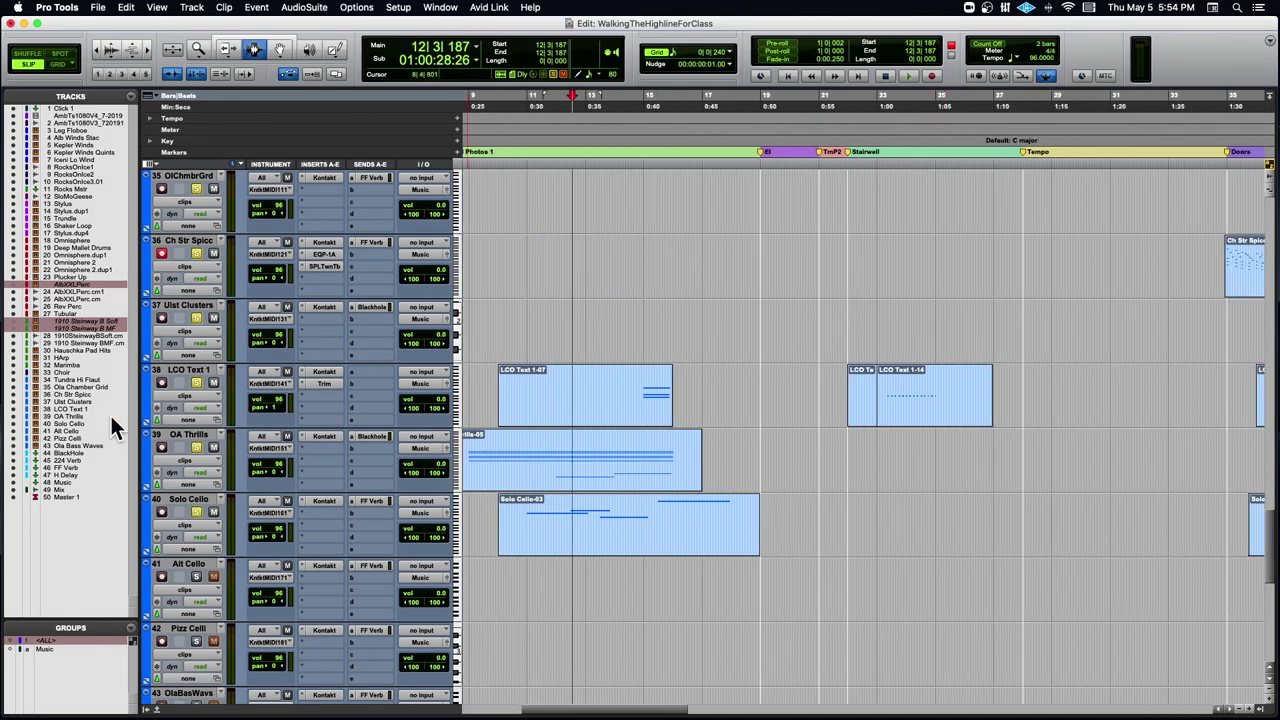
{"action": "scroll", "coordinate": [262, 398], "scroll_direction": "up", "scroll_amount": 10}
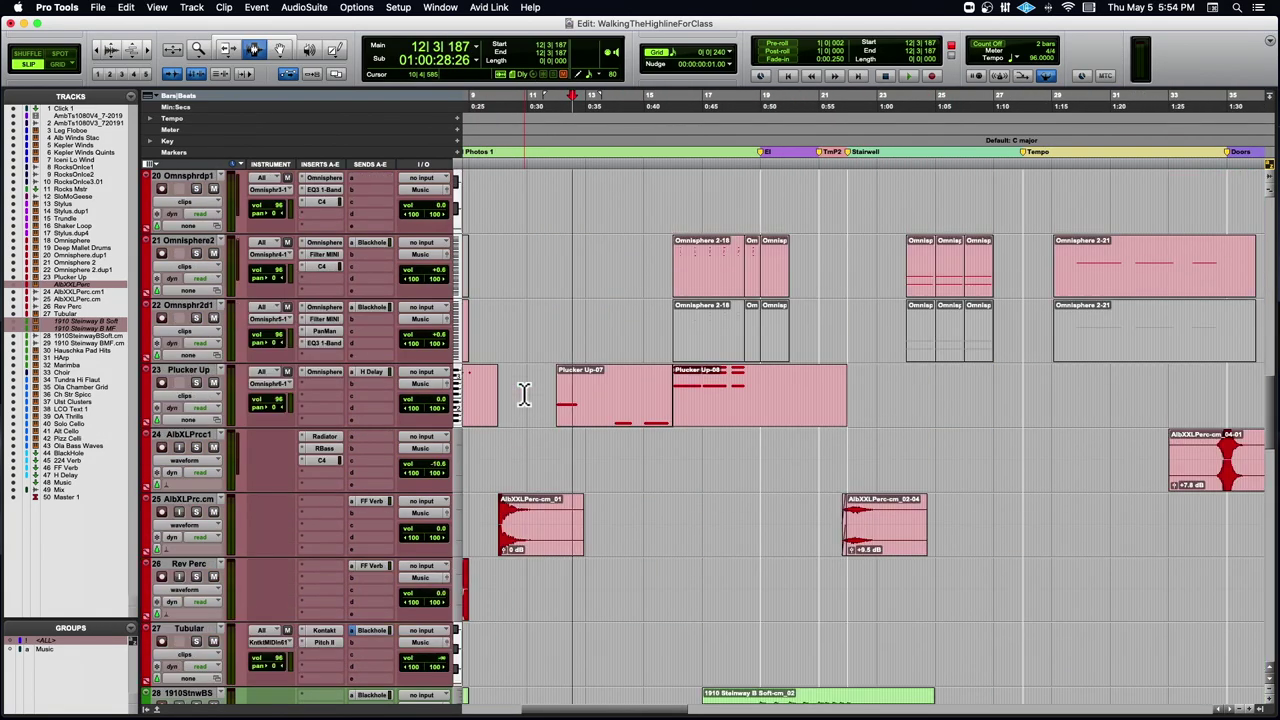
{"action": "scroll", "coordinate": [524, 393], "scroll_direction": "left", "scroll_amount": 5}
{"action": "scroll", "coordinate": [524, 393], "scroll_direction": "down", "scroll_amount": 3}
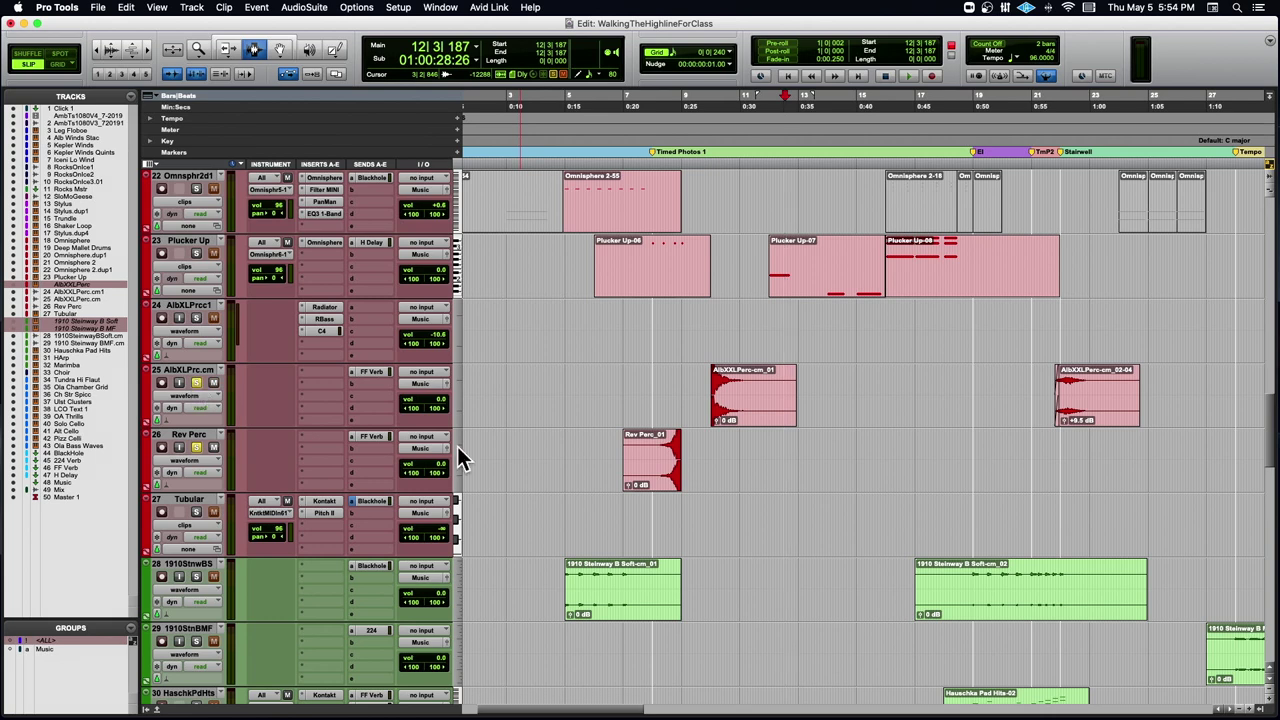
{"action": "left_click", "coordinate": [617, 448]}
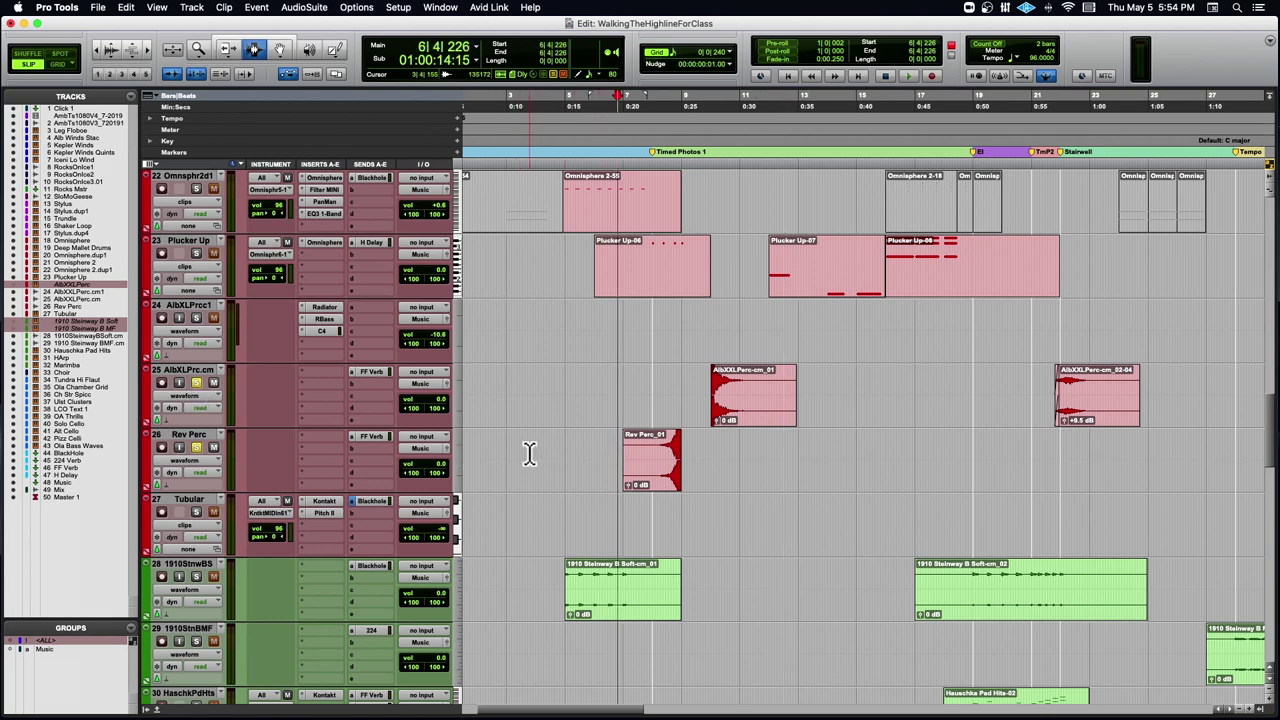
- Select the Rev Perc_01 and AlbXXLPerc-cm_01 clips in turn, and place the cursor at 6|4|139 ahead of Rev Perc_01
{"action": "left_click", "coordinate": [662, 466]}
{"action": "left_click", "coordinate": [626, 449]}
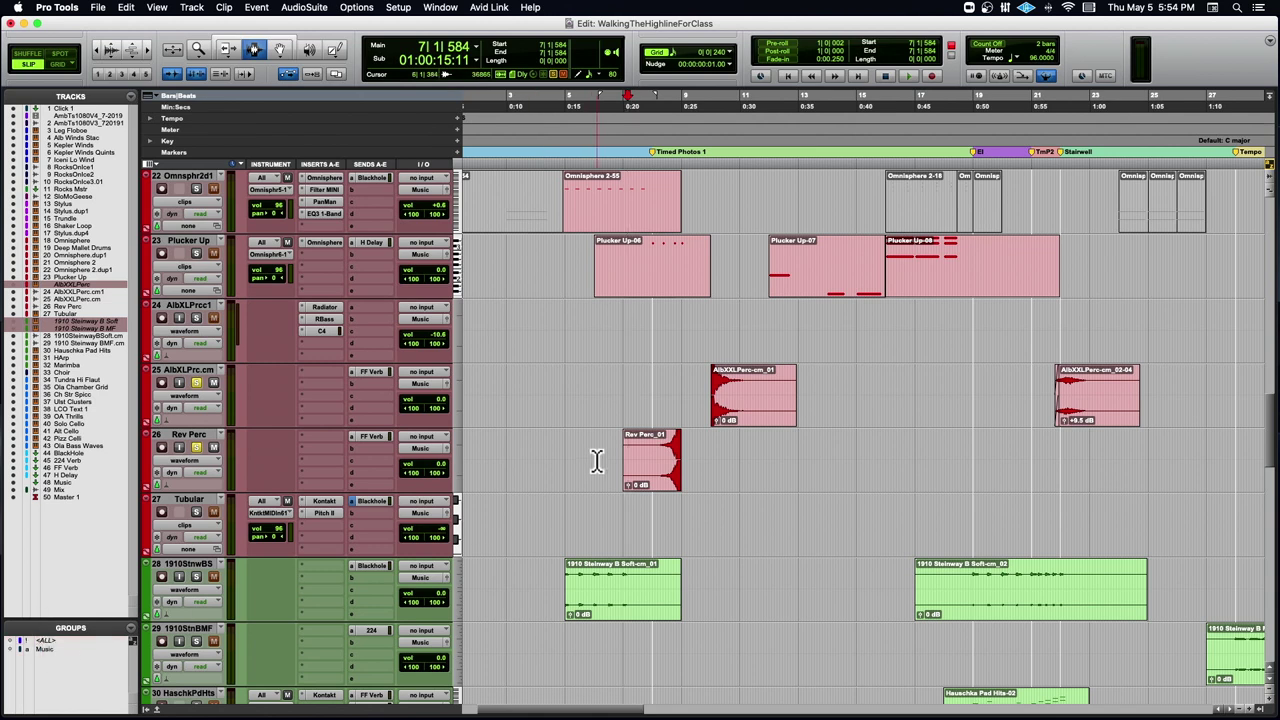
{"action": "double_click", "coordinate": [654, 457]}
{"action": "double_click", "coordinate": [737, 417]}
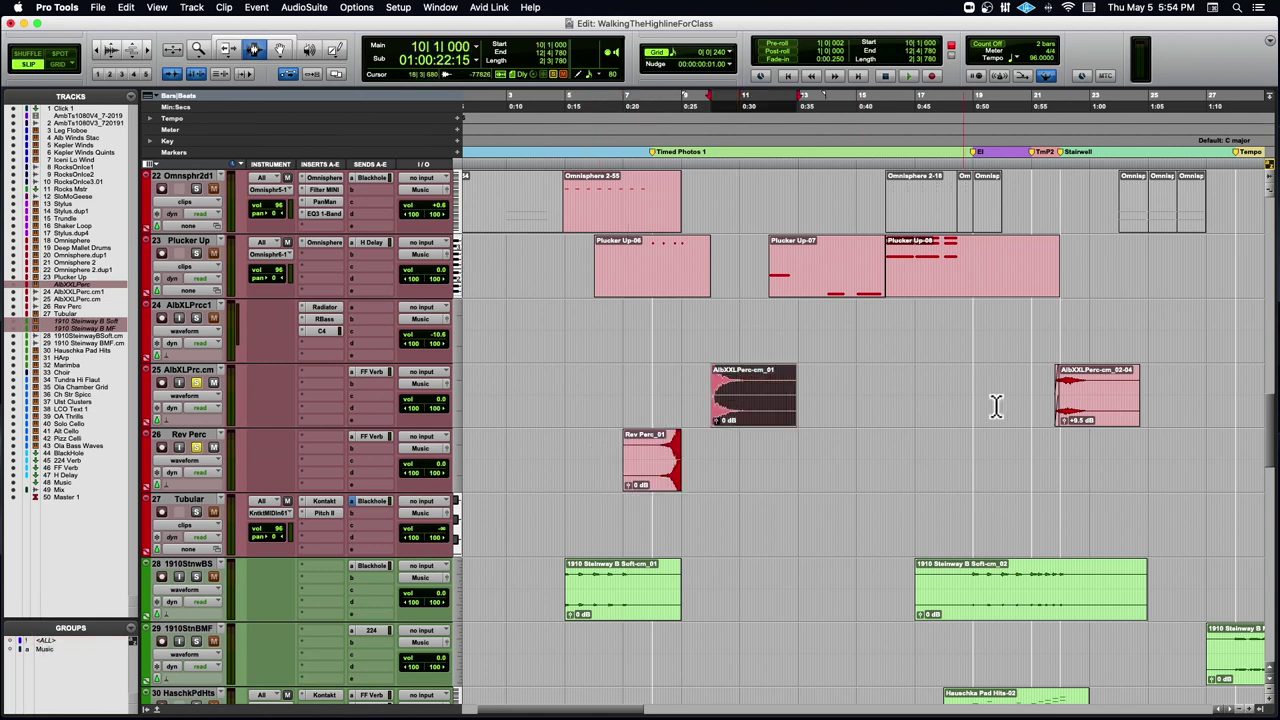
{"action": "left_click", "coordinate": [617, 452]}
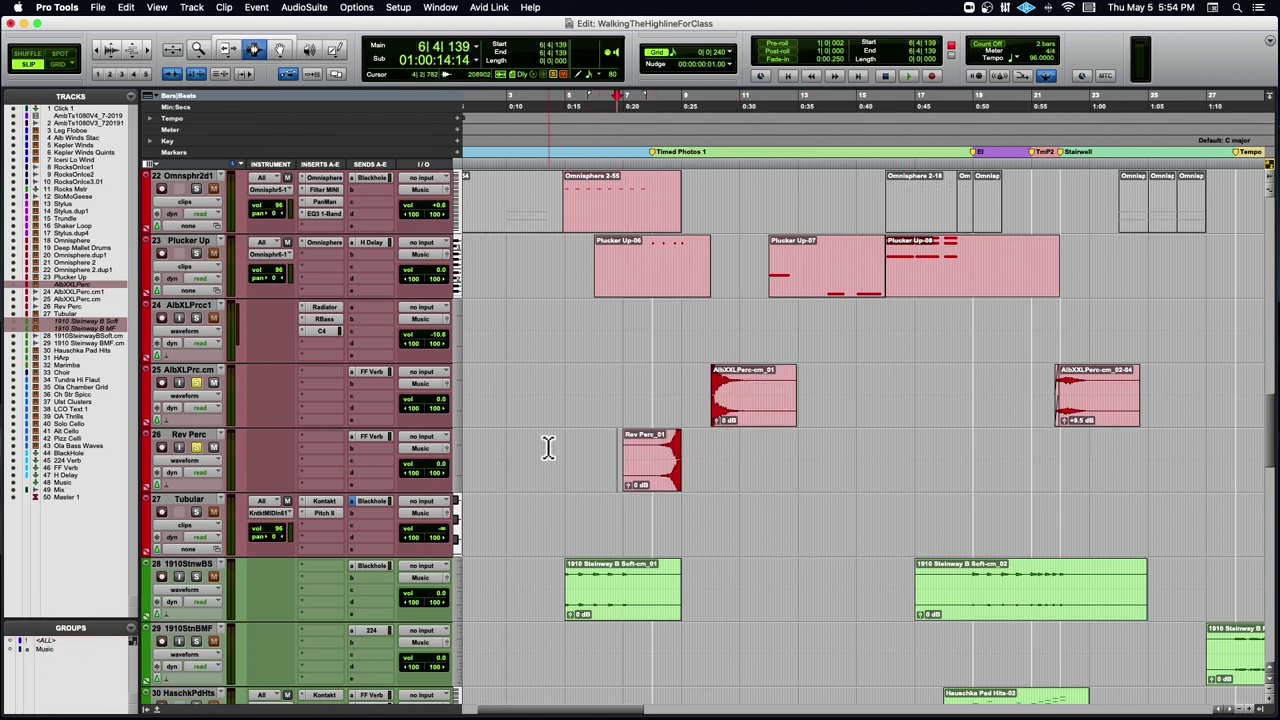
- Play the Rev Perc_01 swell and the percussion hit after it from 6|4|139, and play the swell again from 7|4|250
{"action": "key", "text": "space"}
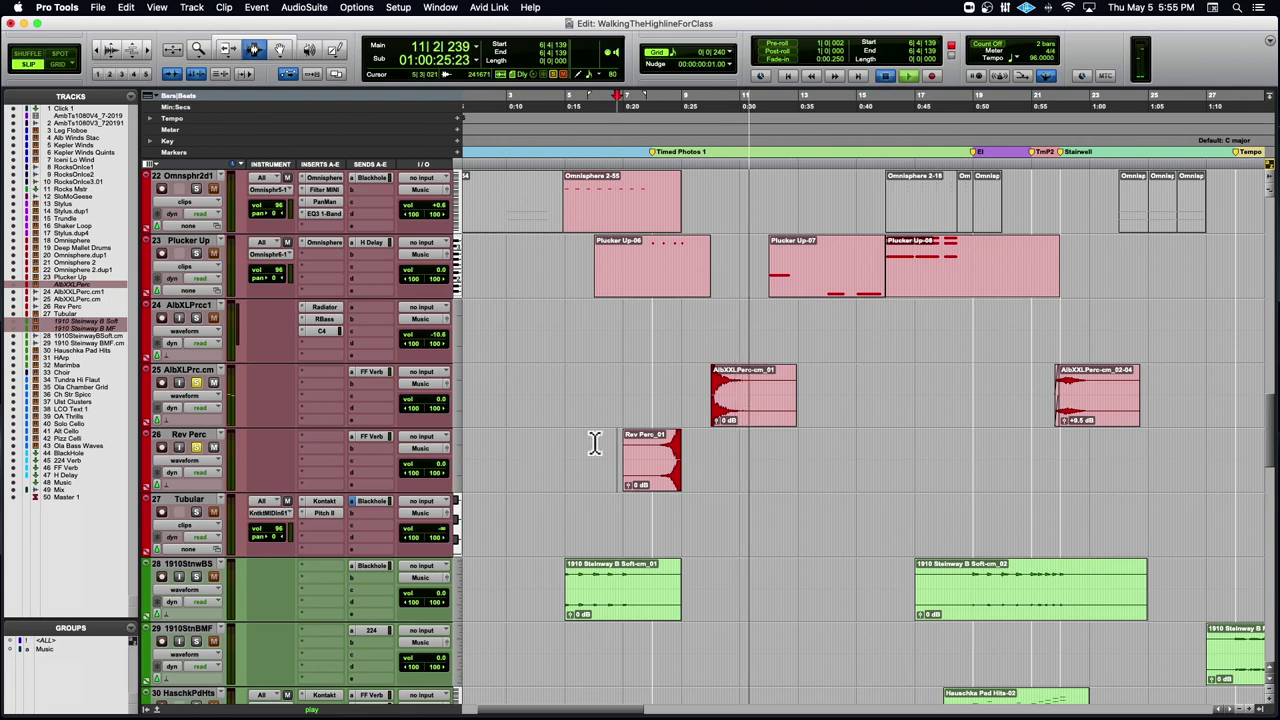
{"action": "key", "text": "space"}
{"action": "left_click", "coordinate": [652, 468]}
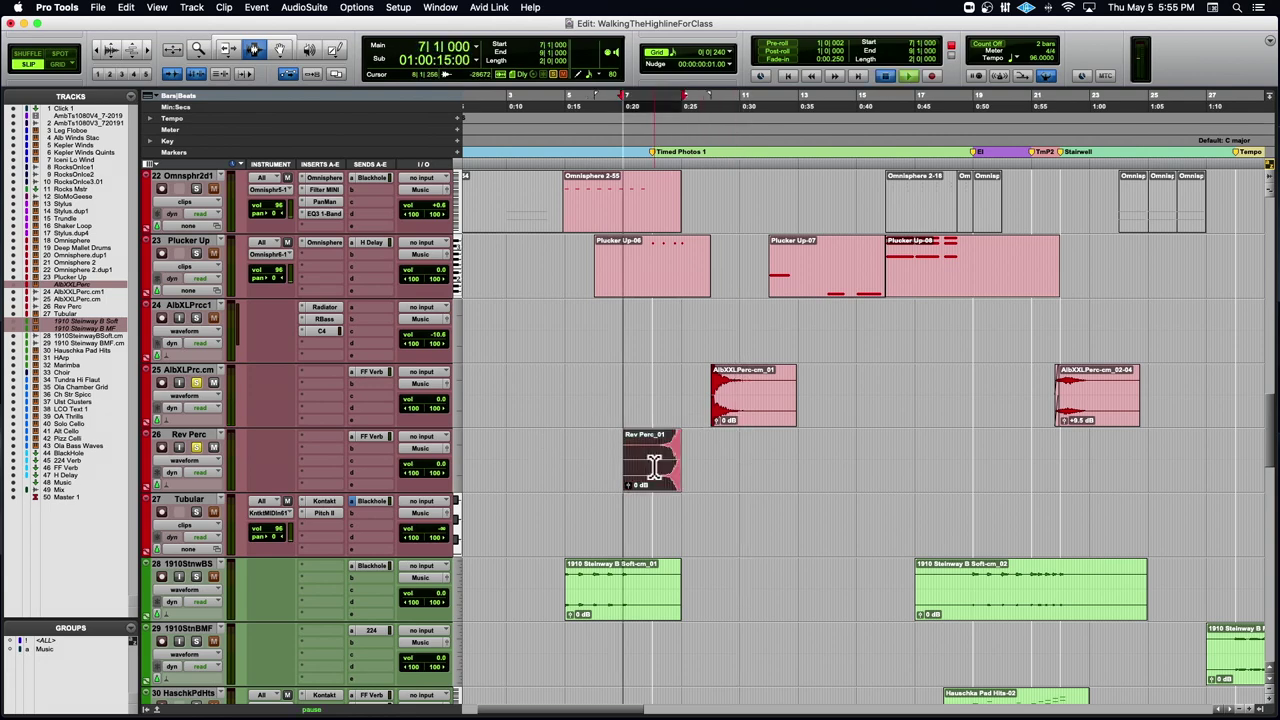
{"action": "key", "text": "space"}
{"action": "scroll", "coordinate": [660, 450], "scroll_direction": "down", "scroll_amount": 2}
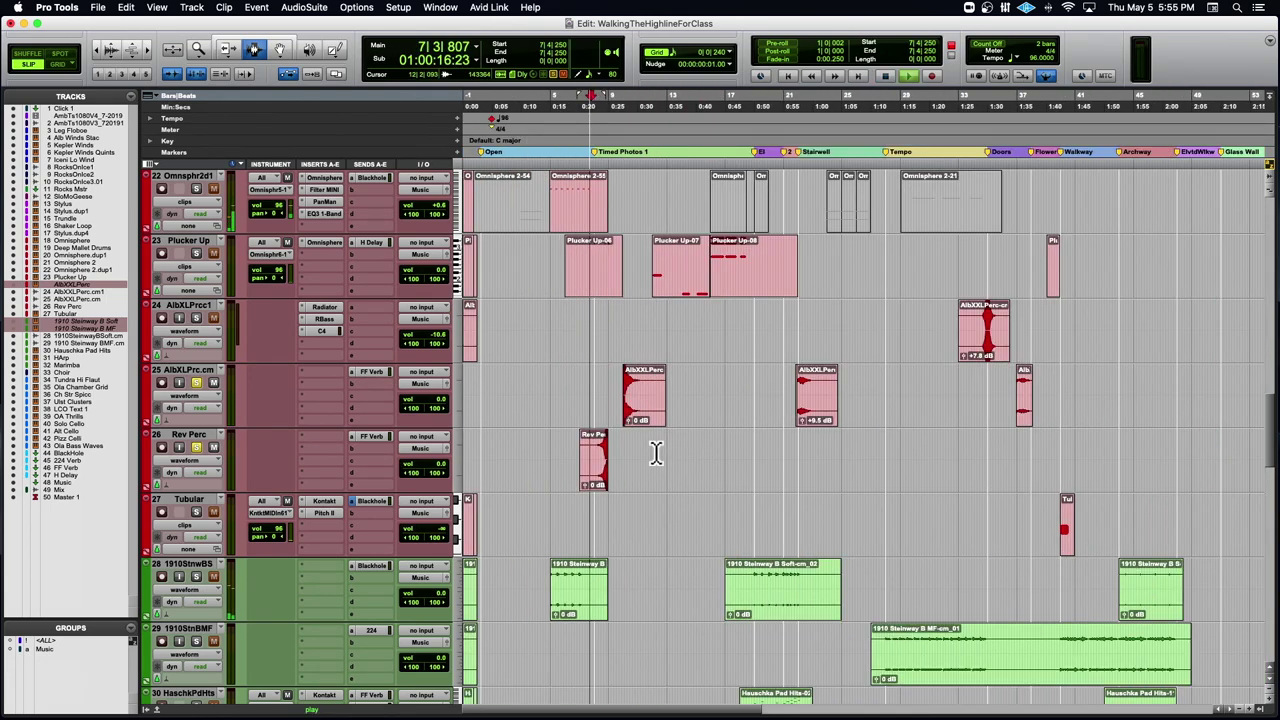
{"action": "scroll", "coordinate": [680, 455], "scroll_direction": "up", "scroll_amount": 5}
{"action": "scroll", "coordinate": [690, 459], "scroll_direction": "right", "scroll_amount": 5}
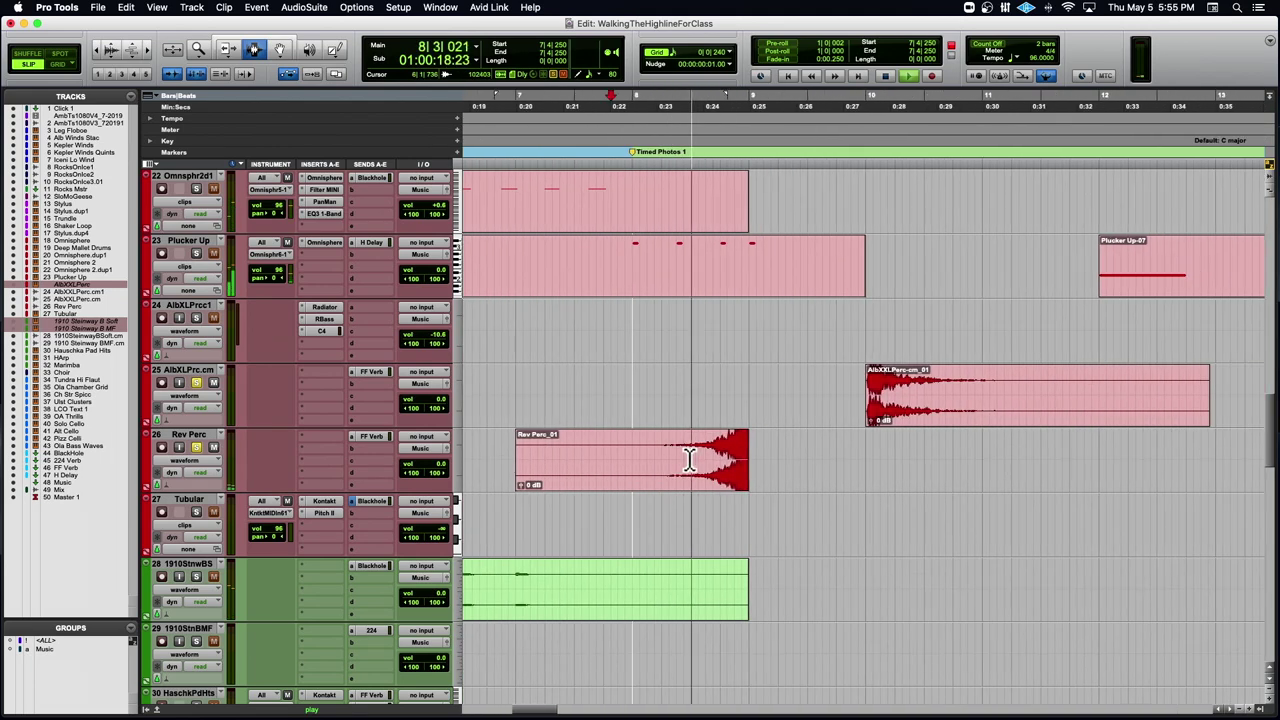
{"action": "key", "text": "space"}
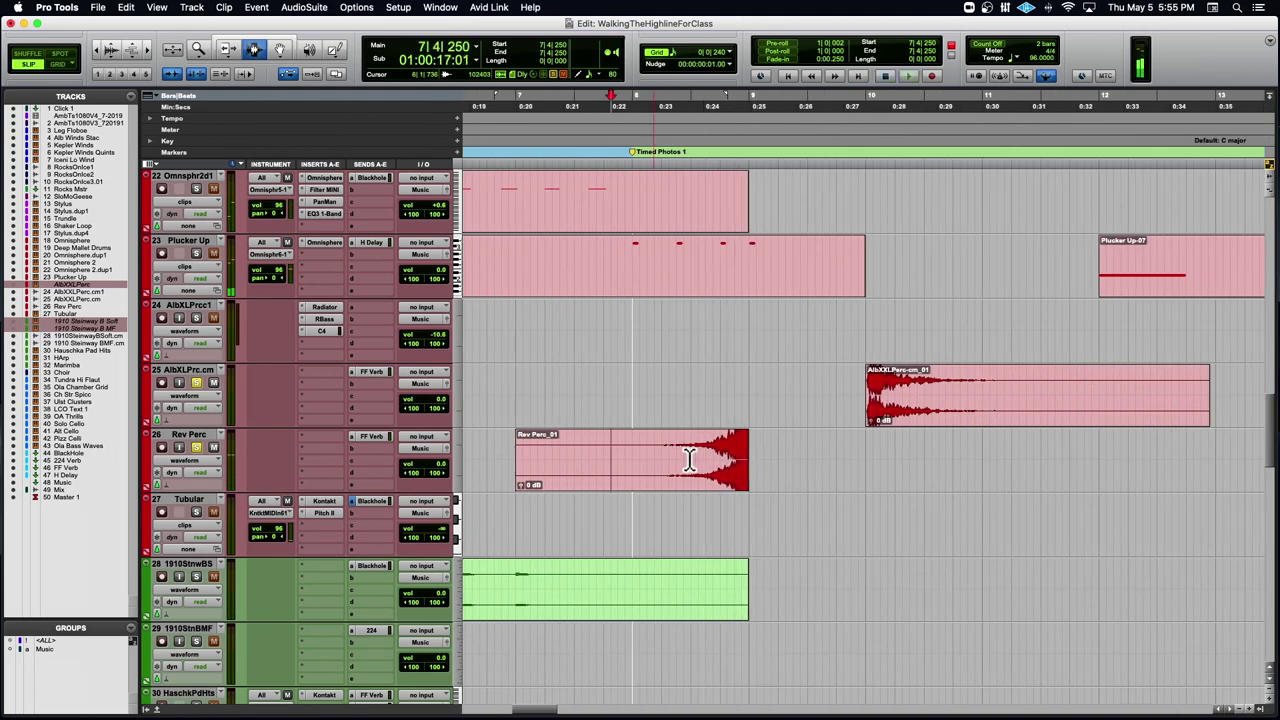
- Select the AlbXXLPerc-cm_01 clip and play its hit from 10|1|062
{"action": "double_click", "coordinate": [884, 396]}
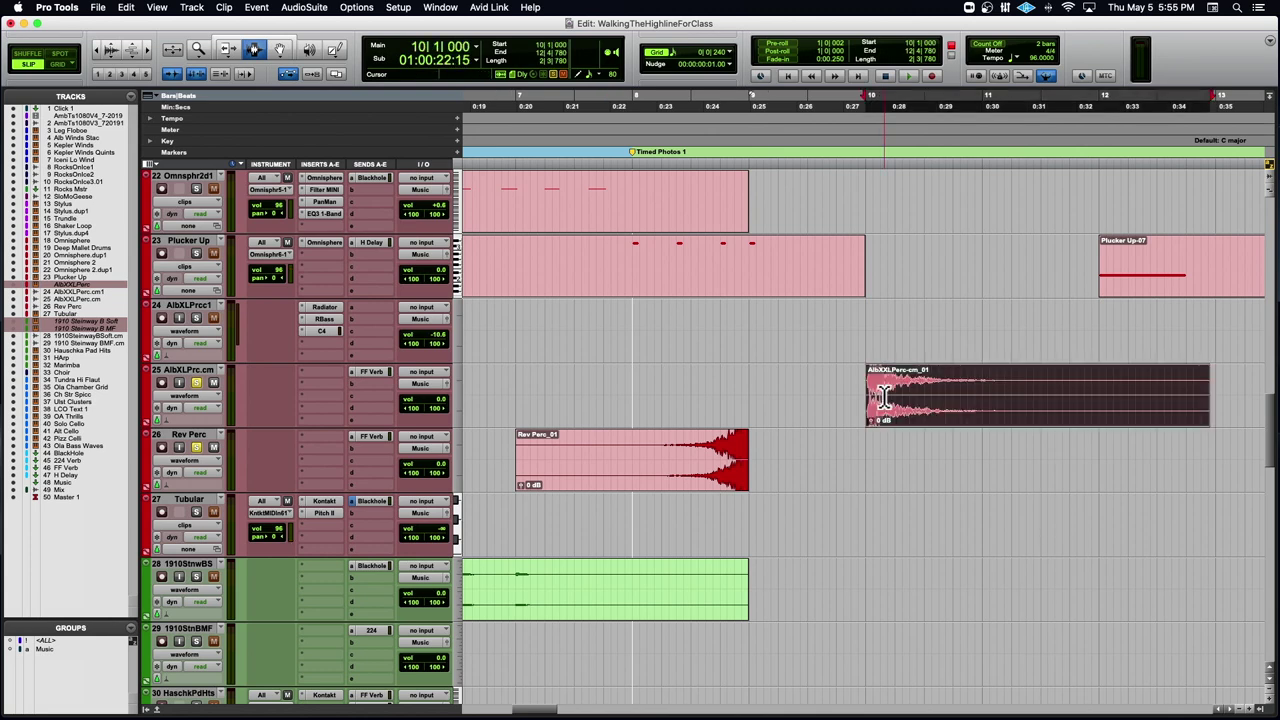
{"action": "left_click", "coordinate": [868, 396]}
{"action": "key", "text": "space"}
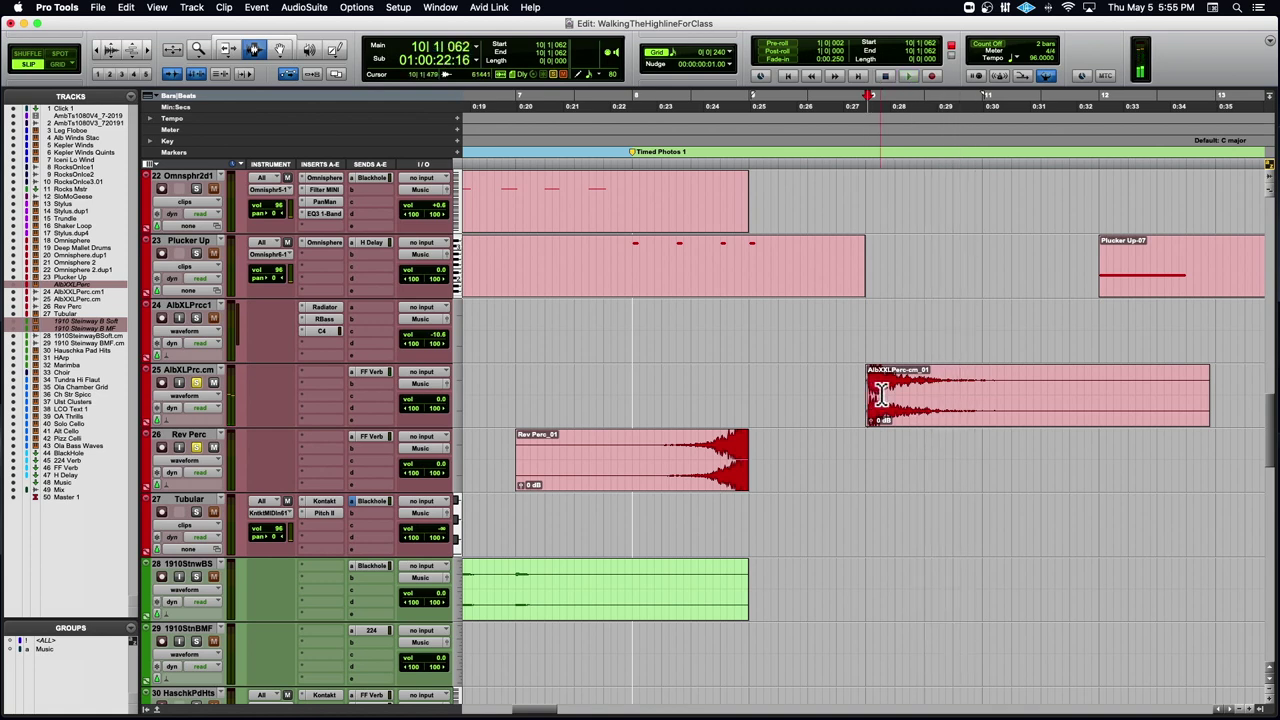
{"action": "key", "text": "space"}
- Copy the AlbXXLPerc-cm_01 clip and paste it onto the Rev Perc track at 9|4|868
{"action": "double_click", "coordinate": [882, 393]}
{"action": "key", "text": "super+c"}
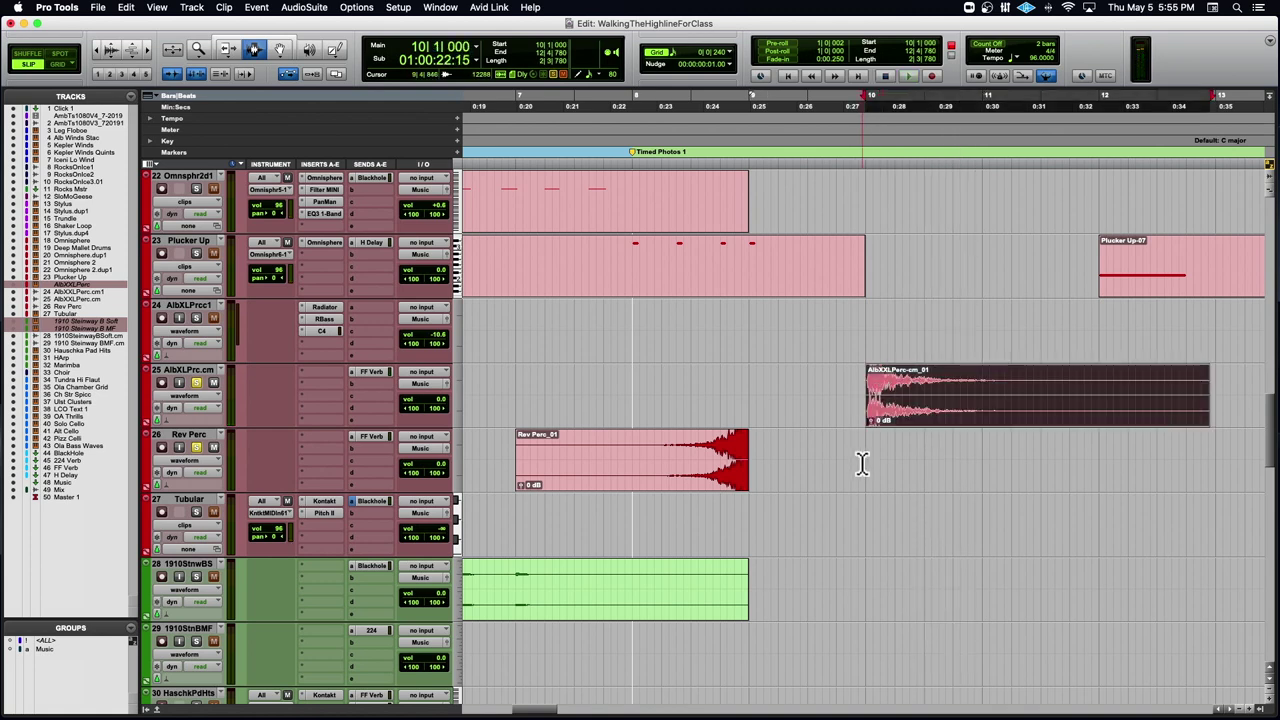
{"action": "left_click", "coordinate": [862, 463]}
{"action": "key", "text": "super+v"}
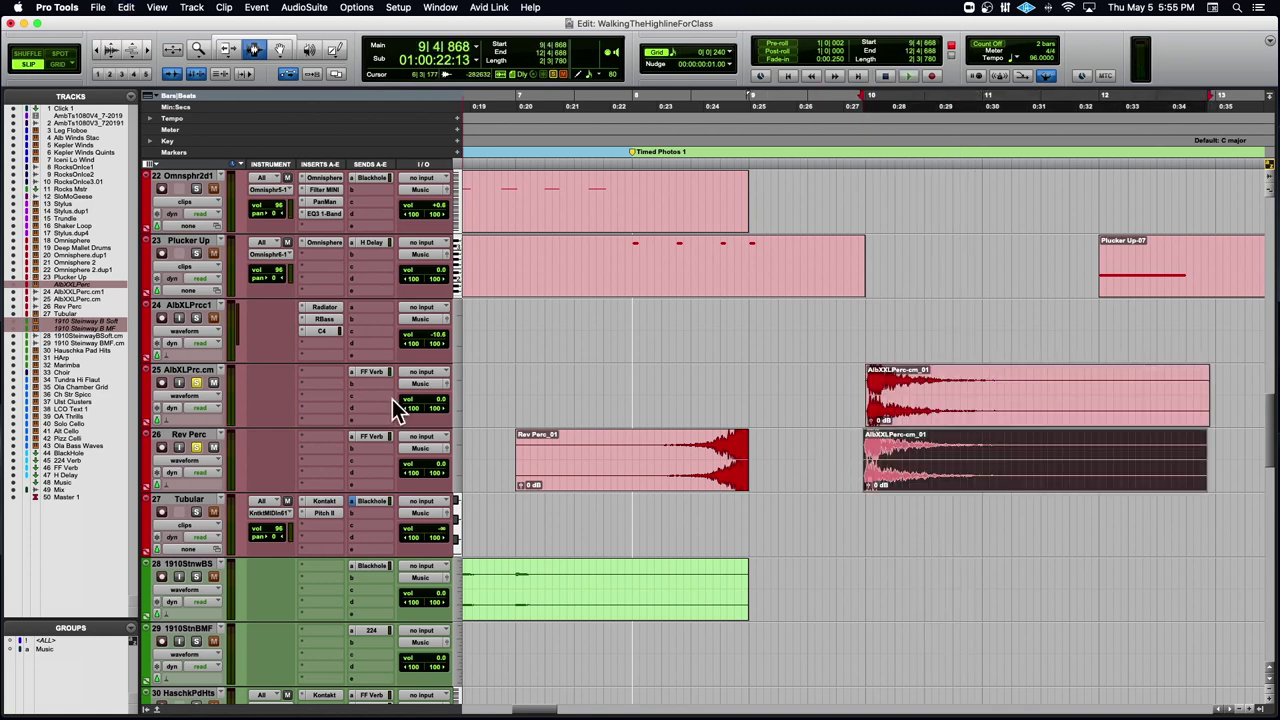
- Play the pasted percussion clip from 9|4|912 and enlarge the Rev Perc track's height
{"action": "left_click", "coordinate": [864, 475]}
{"action": "key", "text": "super+bracketright"}
{"action": "key", "text": "super+bracketright"}
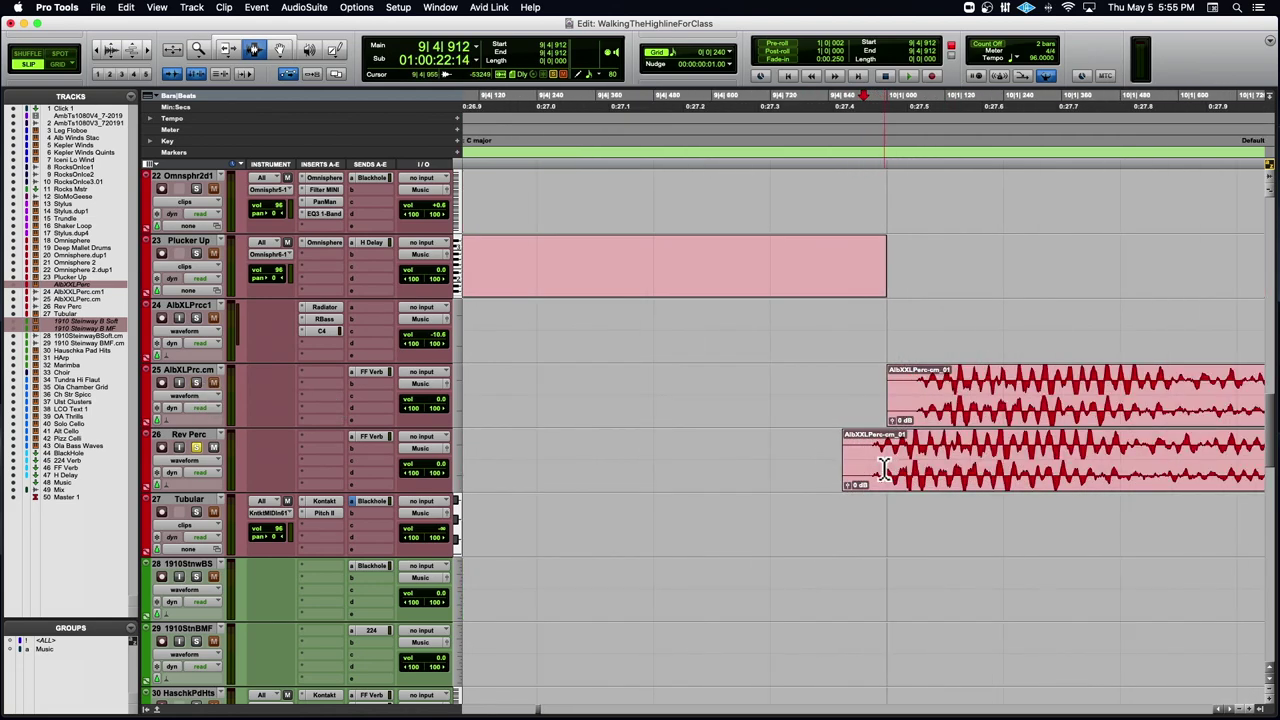
{"action": "key", "text": "space"}
{"action": "key", "text": "space"}
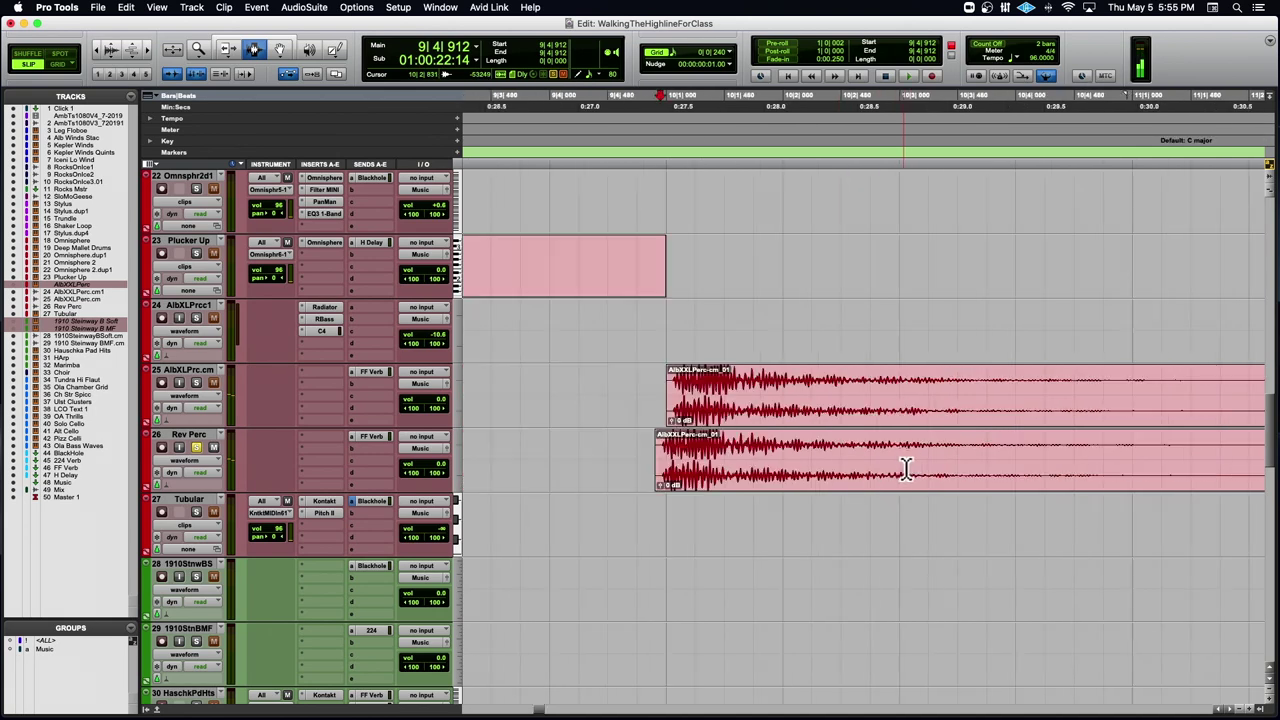
{"action": "left_click", "coordinate": [653, 465]}
{"action": "left_click_drag", "start_coordinate": [175, 490], "coordinate": [176, 612]}
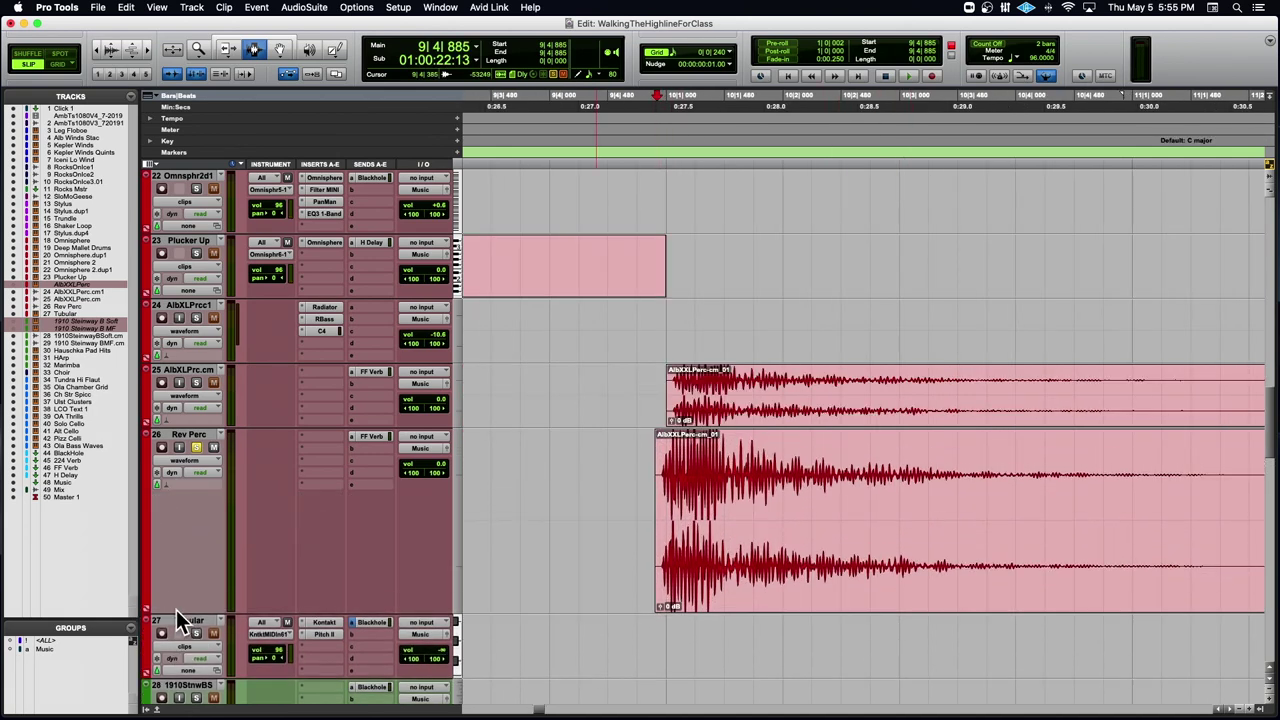
- Split the pasted clip on the Rev Perc track at 10|1|026 and delete the part before the split
{"action": "key", "text": "super+bracketright"}
{"action": "key", "text": "super+bracketright"}
{"action": "key", "text": "super+bracketright"}
{"action": "key", "text": "super+bracketright"}
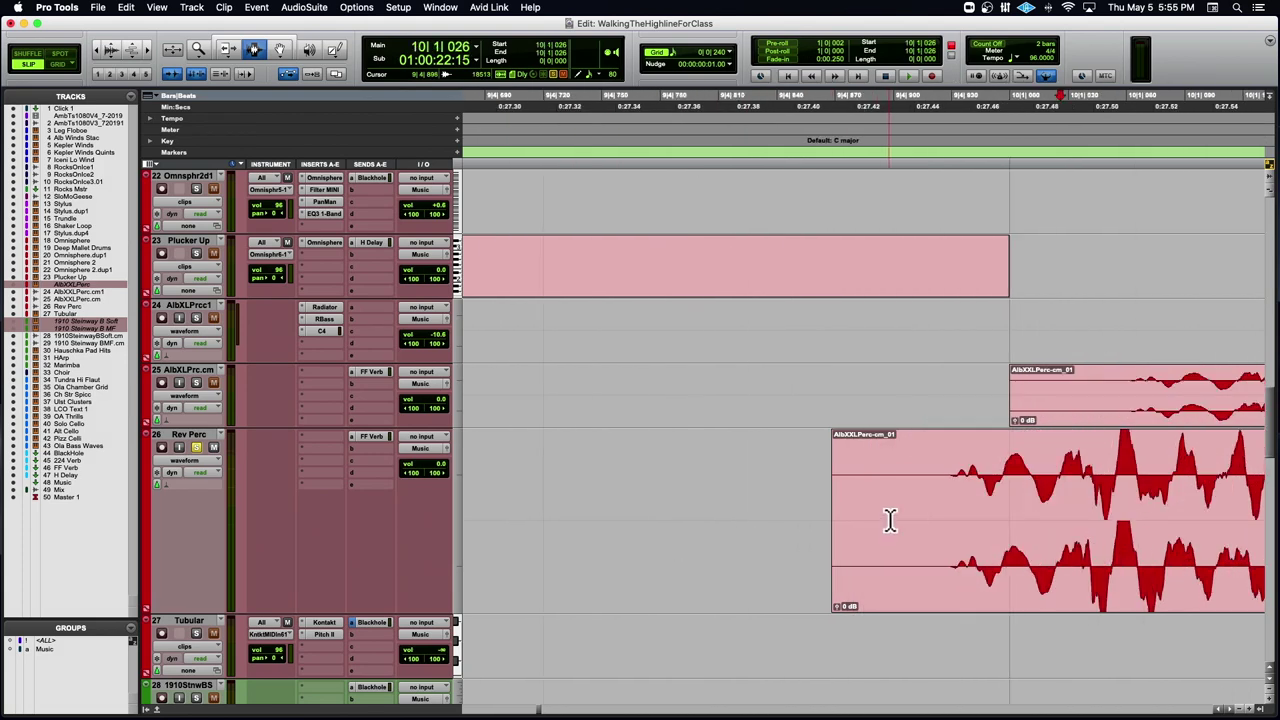
{"action": "key", "text": "super+e"}
{"action": "double_click", "coordinate": [1043, 503]}
{"action": "key", "text": "Delete"}
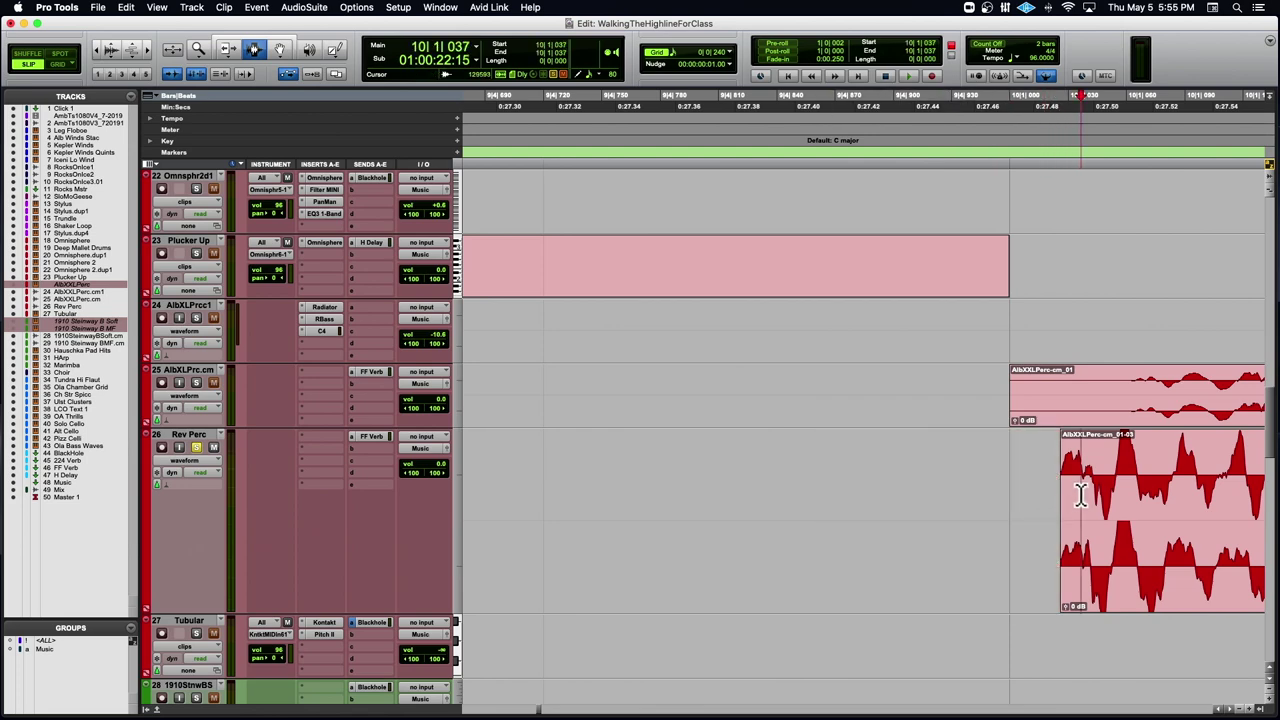
- Select the trimmed clip on the Rev Perc track and render it backwards with the AudioSuite Reverse process
{"action": "double_click", "coordinate": [1082, 492]}
{"action": "key", "text": "super+bracketleft"}
{"action": "key", "text": "super+bracketleft"}
{"action": "key", "text": "super+bracketleft"}
{"action": "key", "text": "super+bracketleft"}
{"action": "key", "text": "super+bracketleft"}
{"action": "key", "text": "super+bracketleft"}
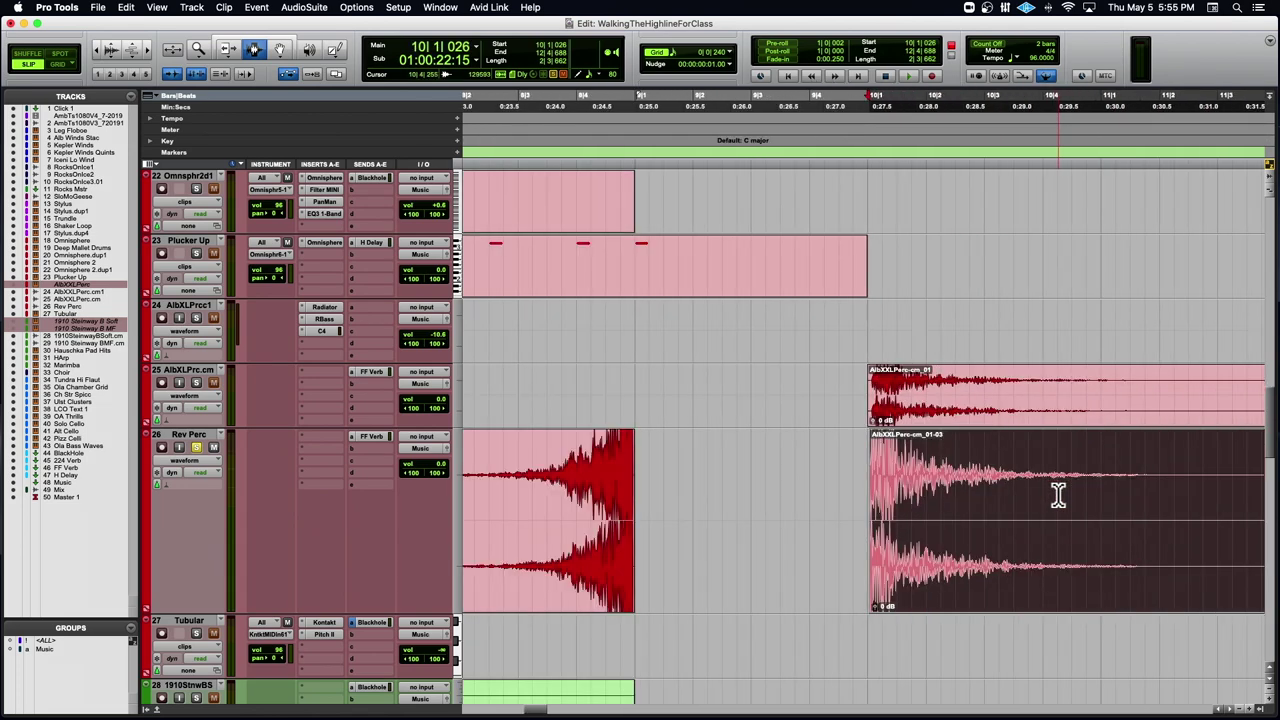
{"action": "left_click", "coordinate": [318, 8]}
{"action": "mouse_move", "coordinate": [307, 175]}
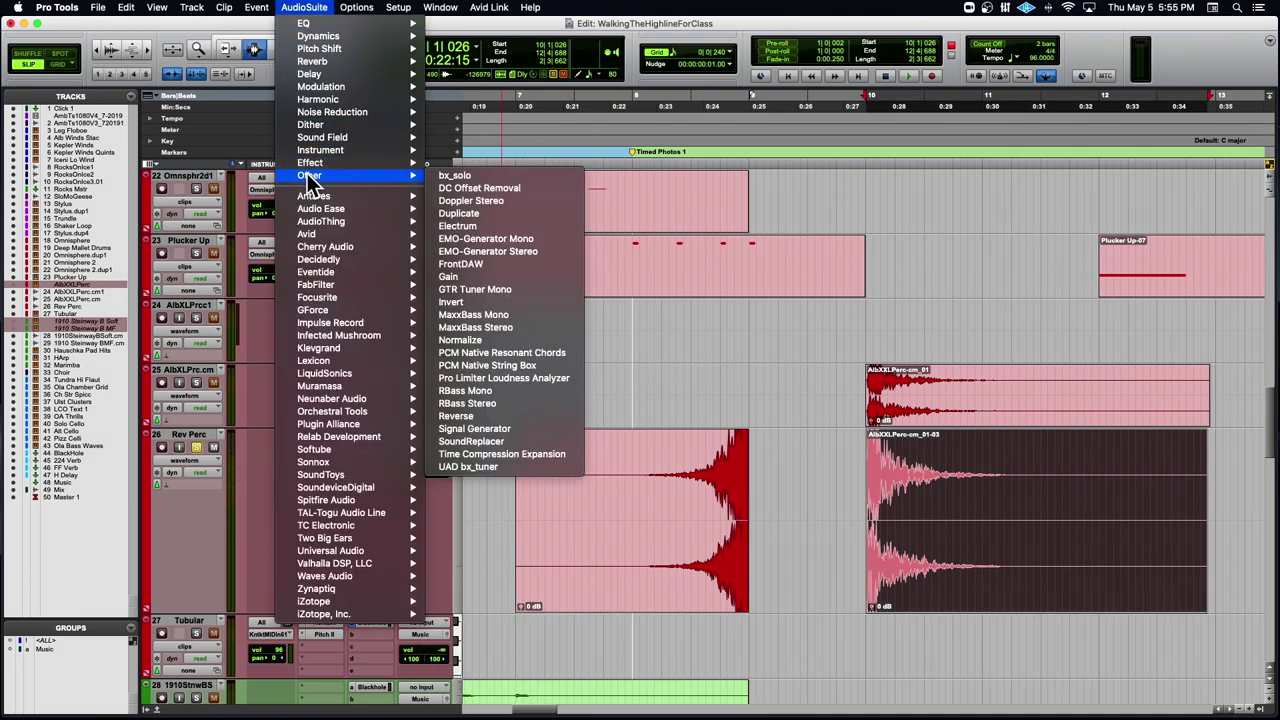
{"action": "left_click", "coordinate": [510, 416]}
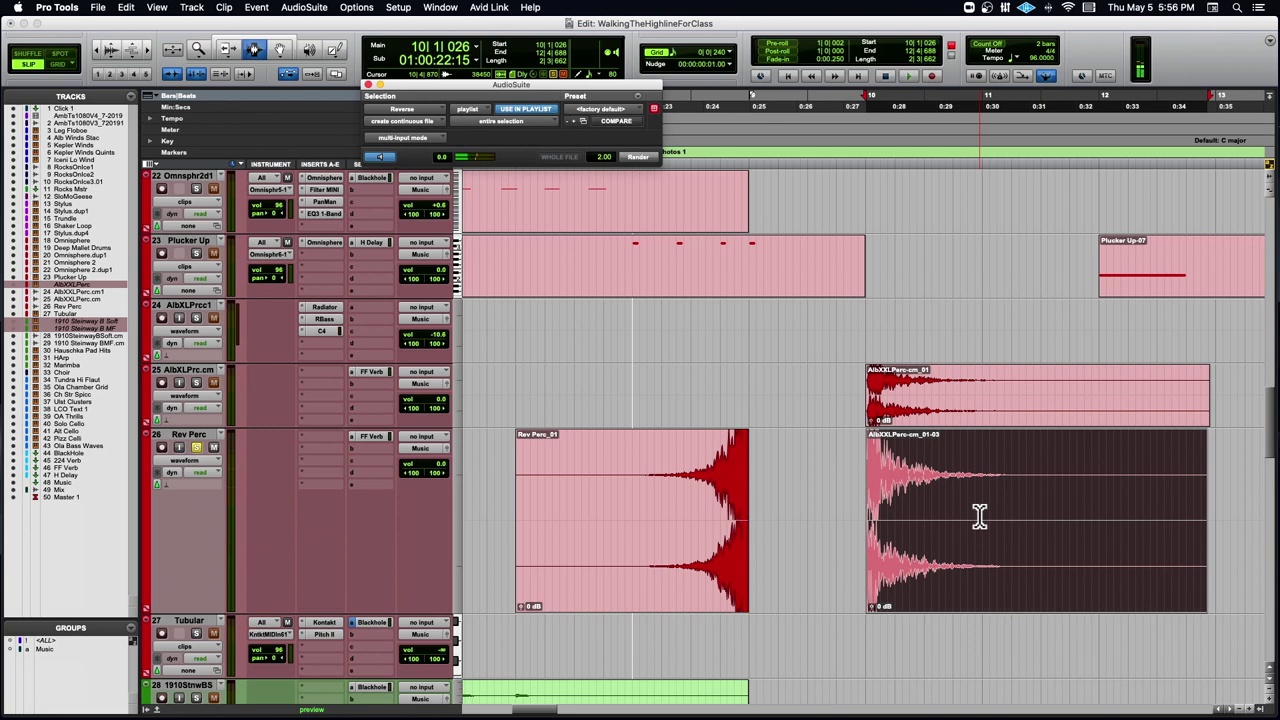
{"action": "left_click", "coordinate": [638, 158]}
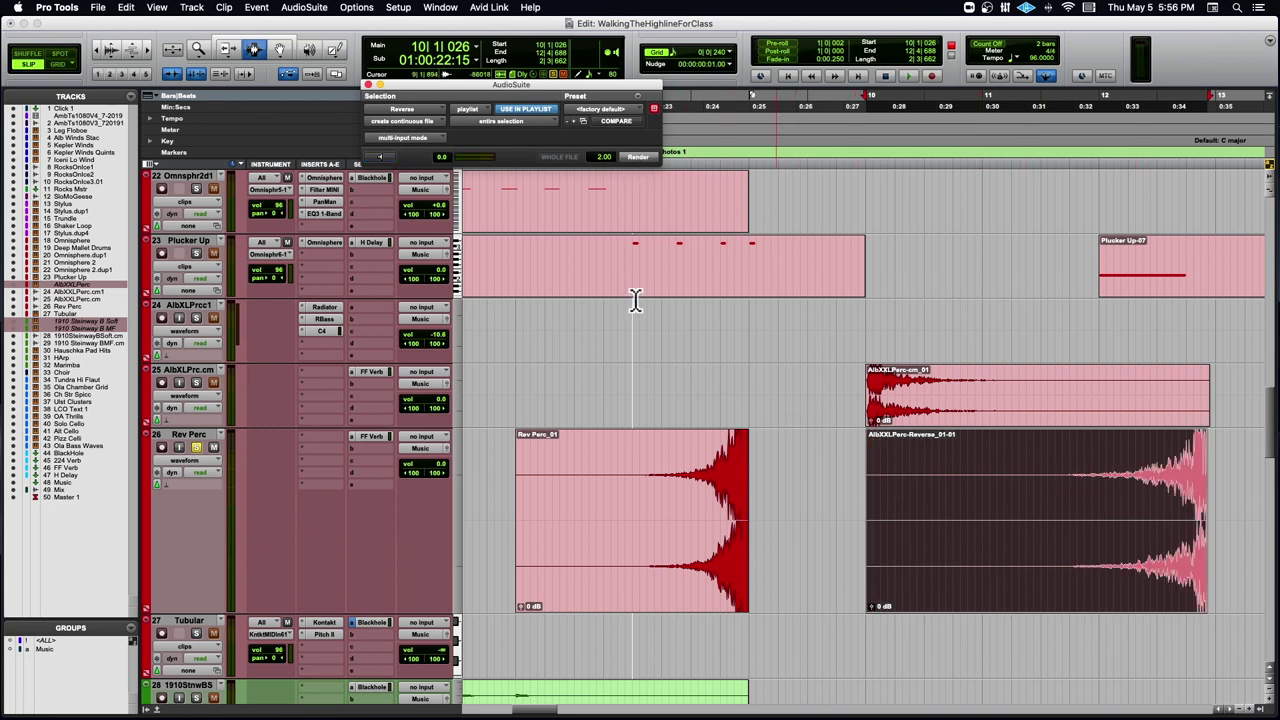
- Move the reversed clip slightly later on the Rev Perc track with the Grabber tool, starting it at 10|1|311
{"action": "left_click", "coordinate": [280, 50]}
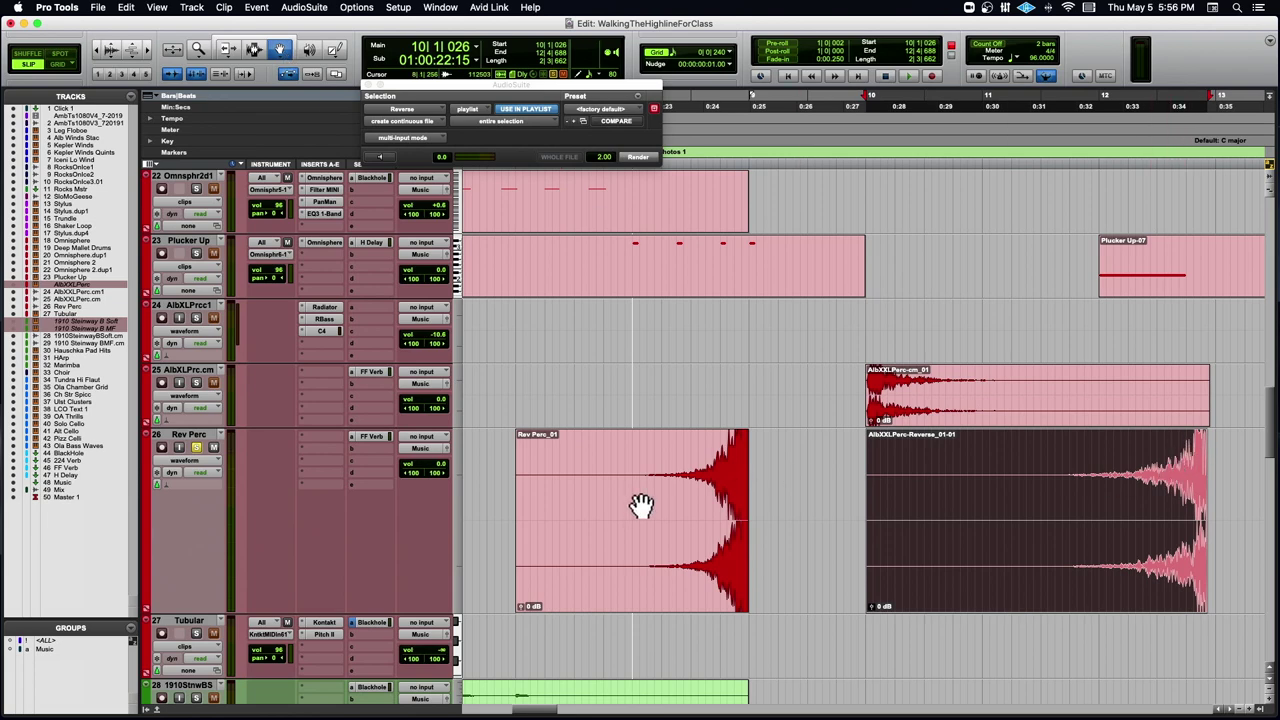
{"action": "scroll", "coordinate": [1046, 506], "scroll_direction": "up", "scroll_amount": 5}
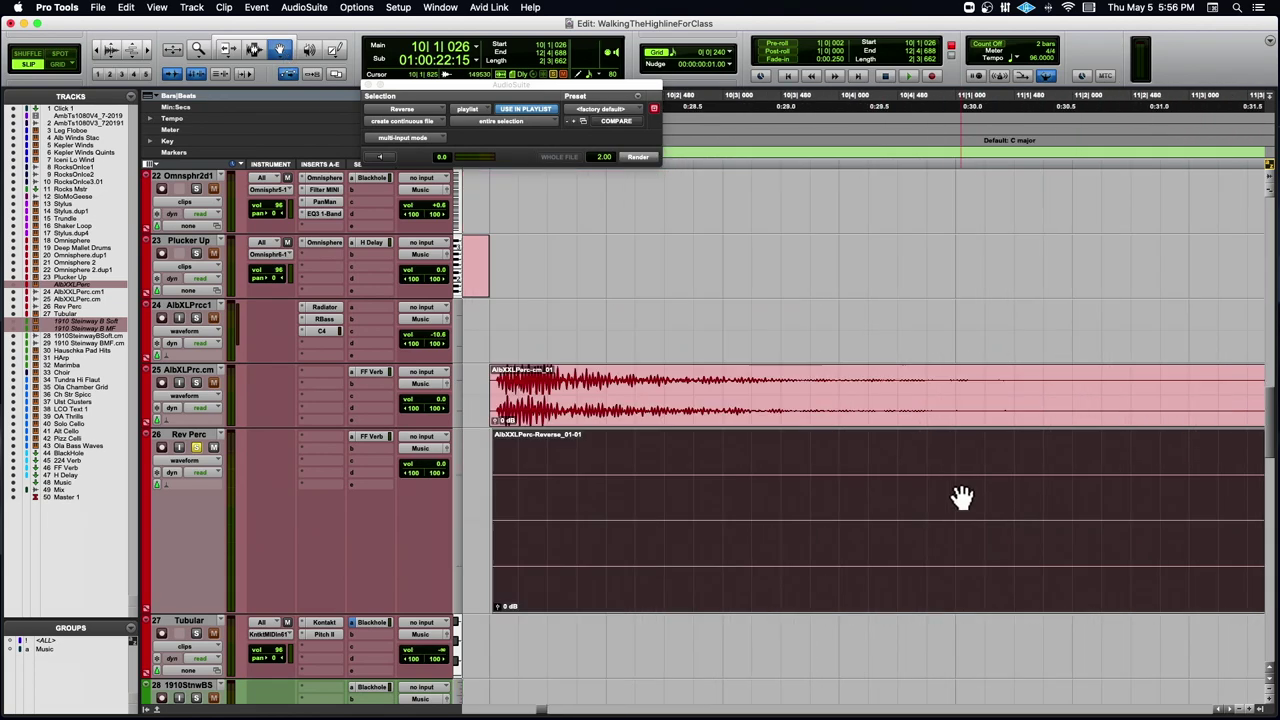
{"action": "left_click_drag", "start_coordinate": [920, 491], "coordinate": [955, 491]}
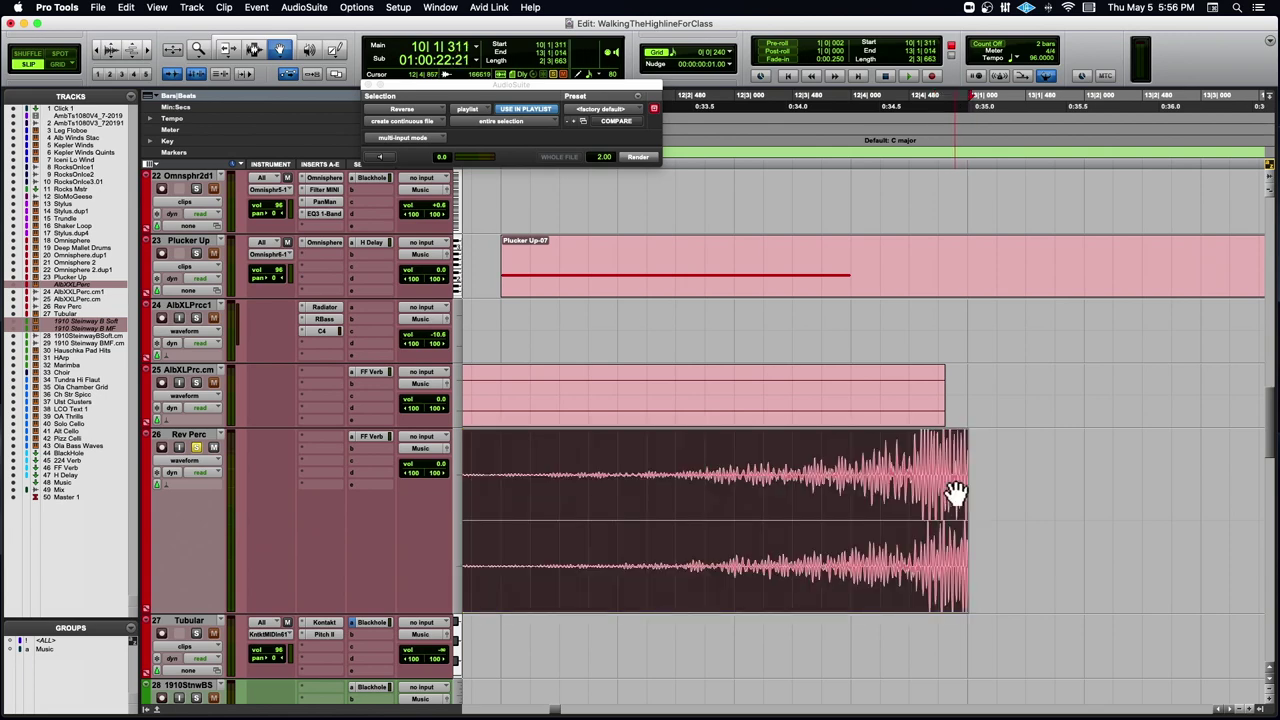
{"action": "scroll", "coordinate": [955, 491], "scroll_direction": "down", "scroll_amount": 4}
- Play the reversed clip from 11|3|119 and delete it from the Rev Perc track
{"action": "left_click", "coordinate": [793, 148]}
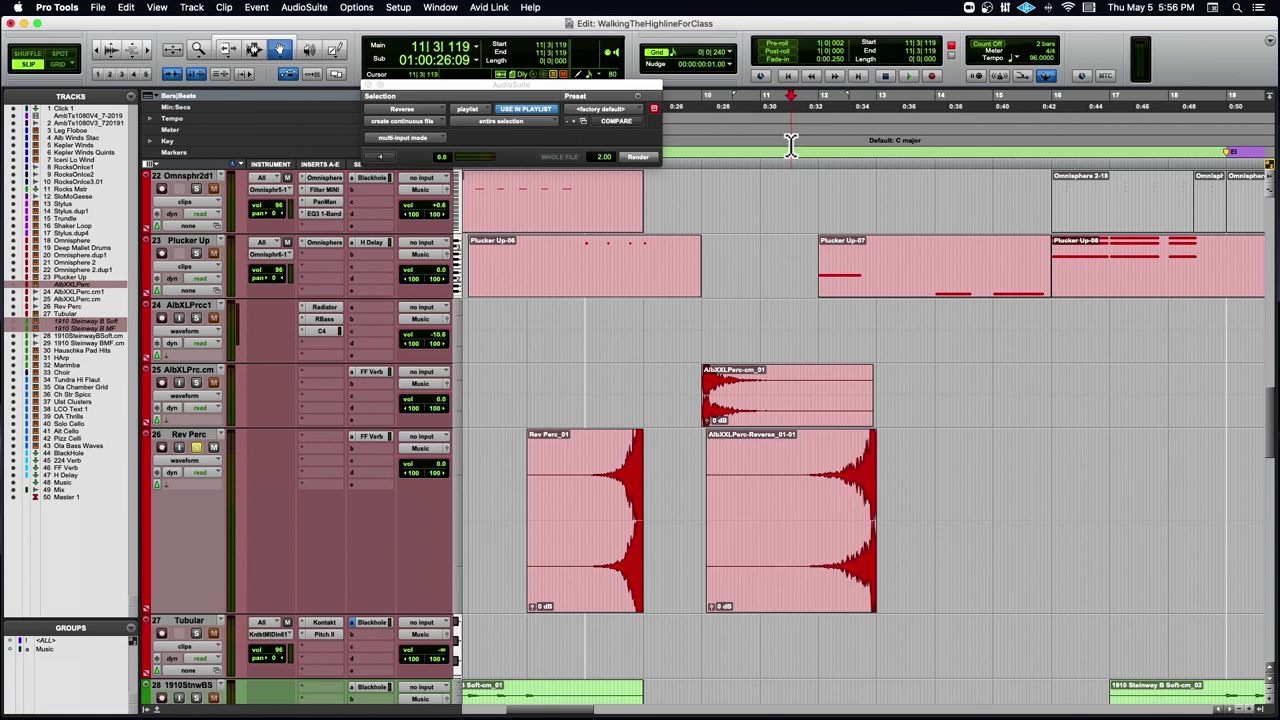
{"action": "key", "text": "space"}
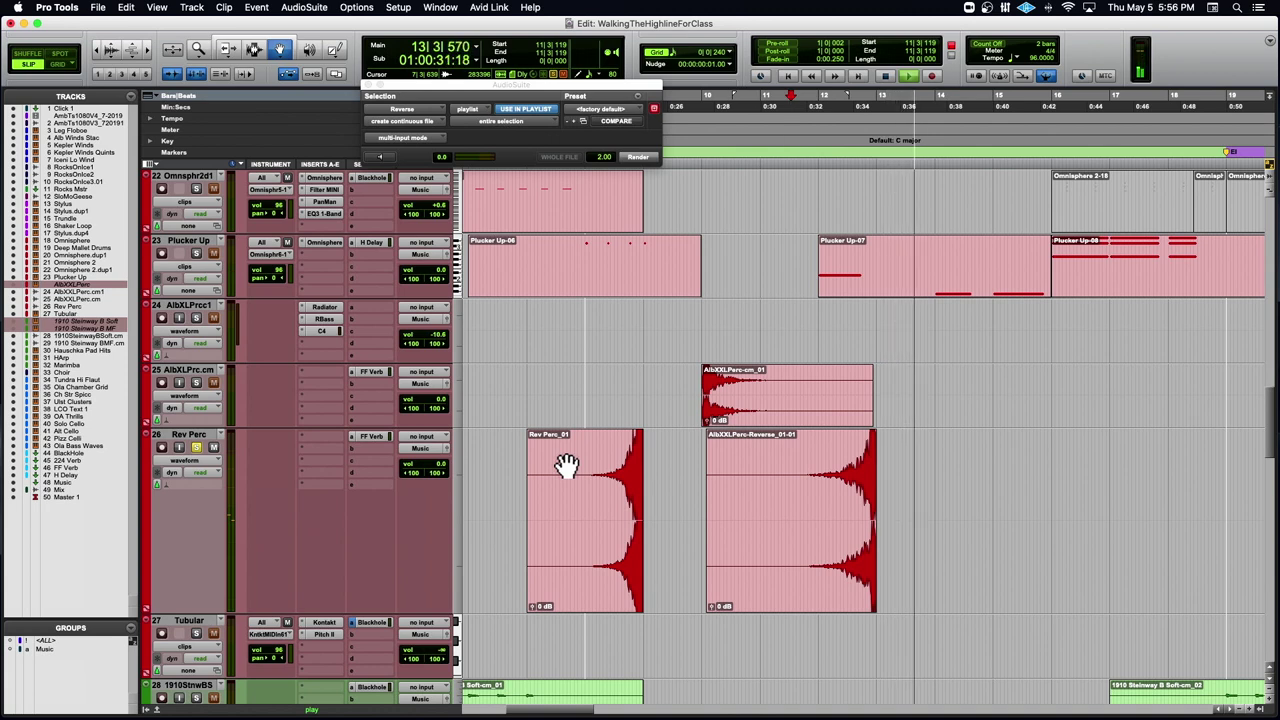
{"action": "key", "text": "space"}
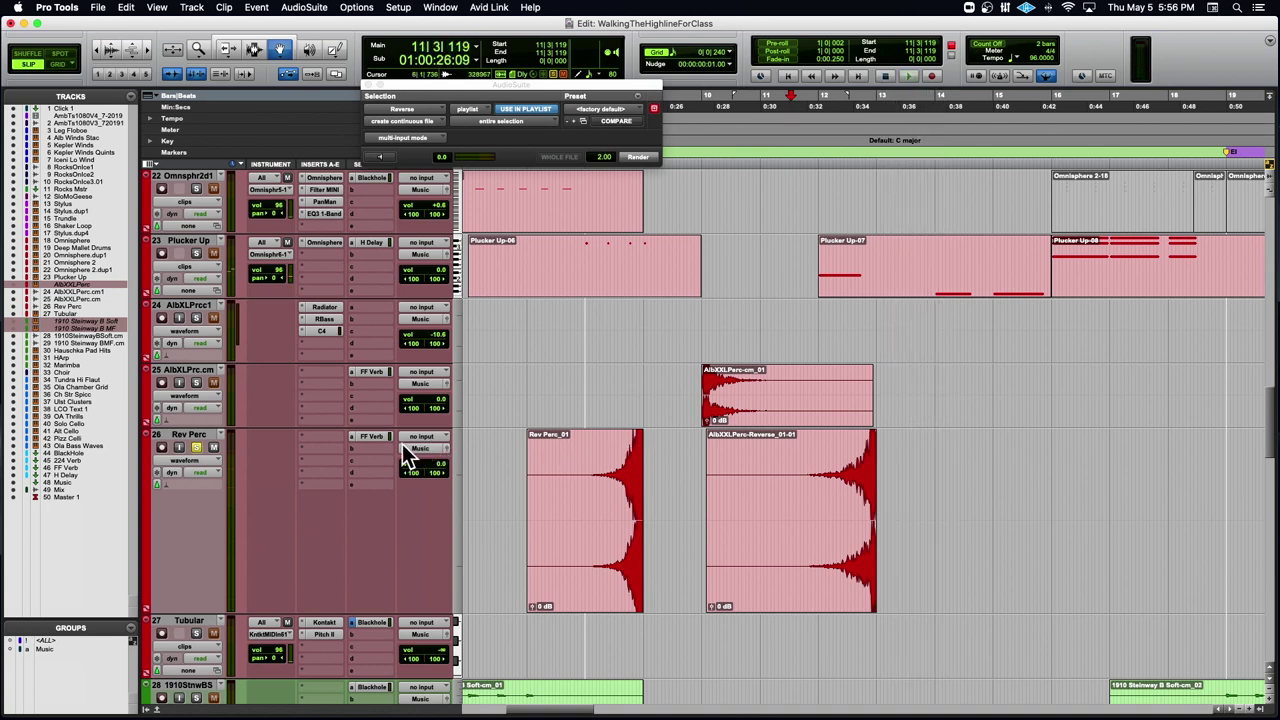
{"action": "left_click", "coordinate": [748, 483]}
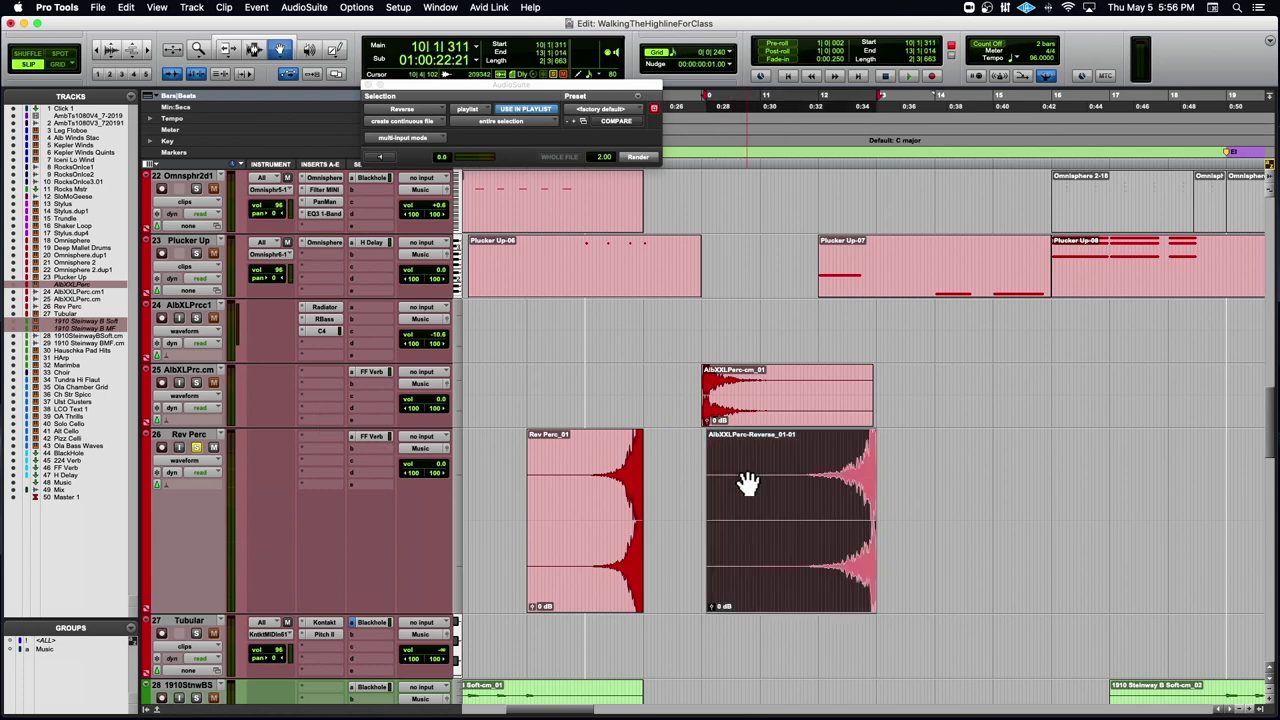
{"action": "key", "text": "BackSpace"}
- Solo the AlbXXLPerc.cm1 track along with the other percussion tracks and play them from 34|3|005, near the Doors marker
{"action": "key", "text": "super+bracketleft"}
{"action": "key", "text": "super+bracketleft"}
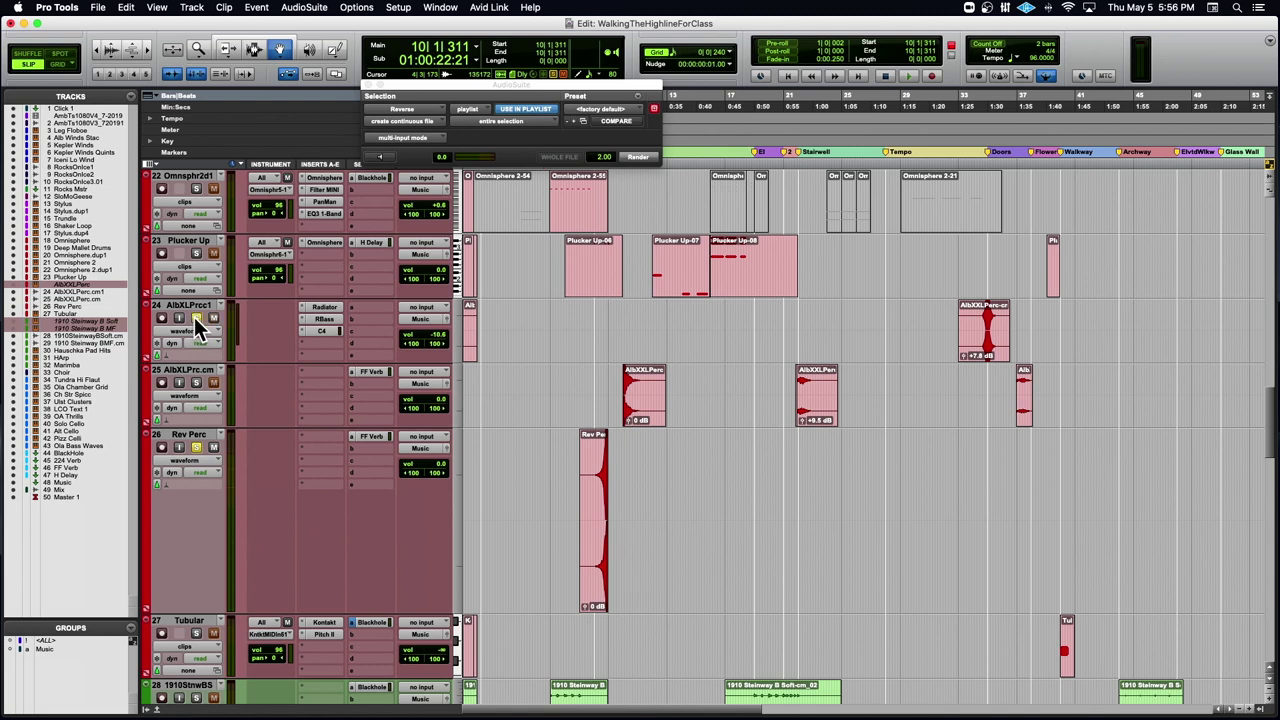
{"action": "left_click", "coordinate": [994, 333]}
{"action": "left_click", "coordinate": [982, 152]}
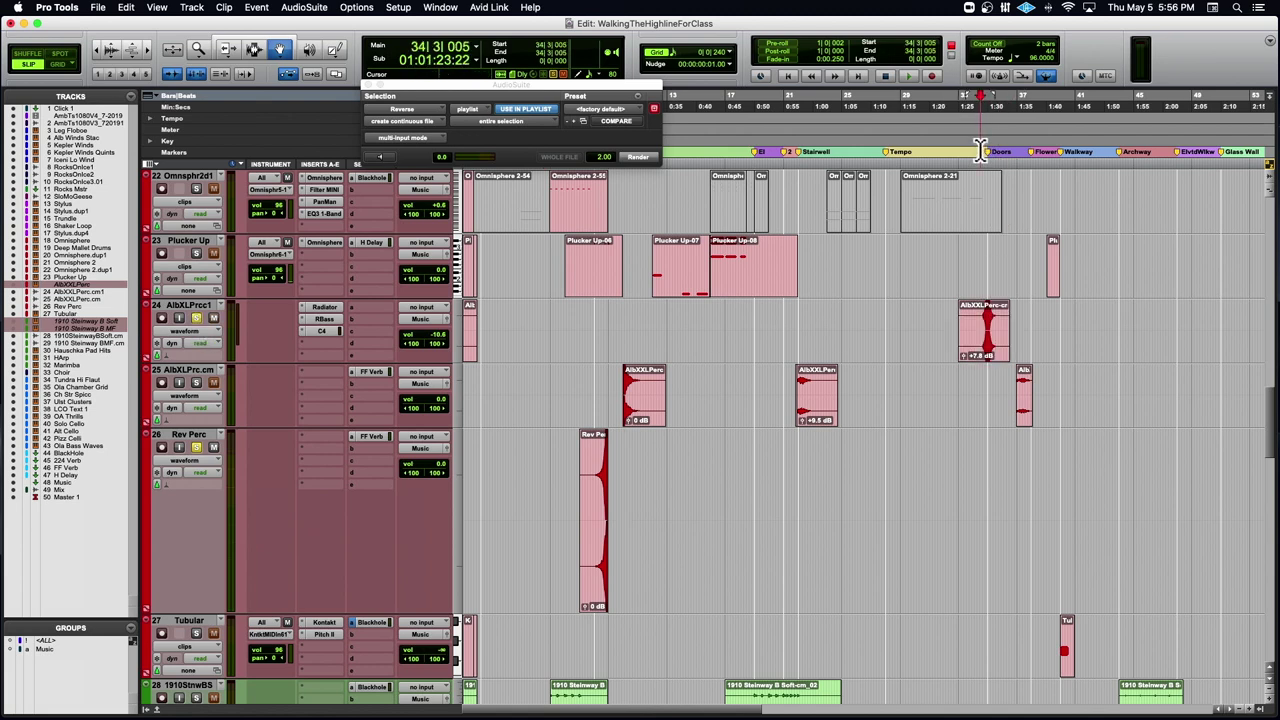
{"action": "key", "text": "space"}
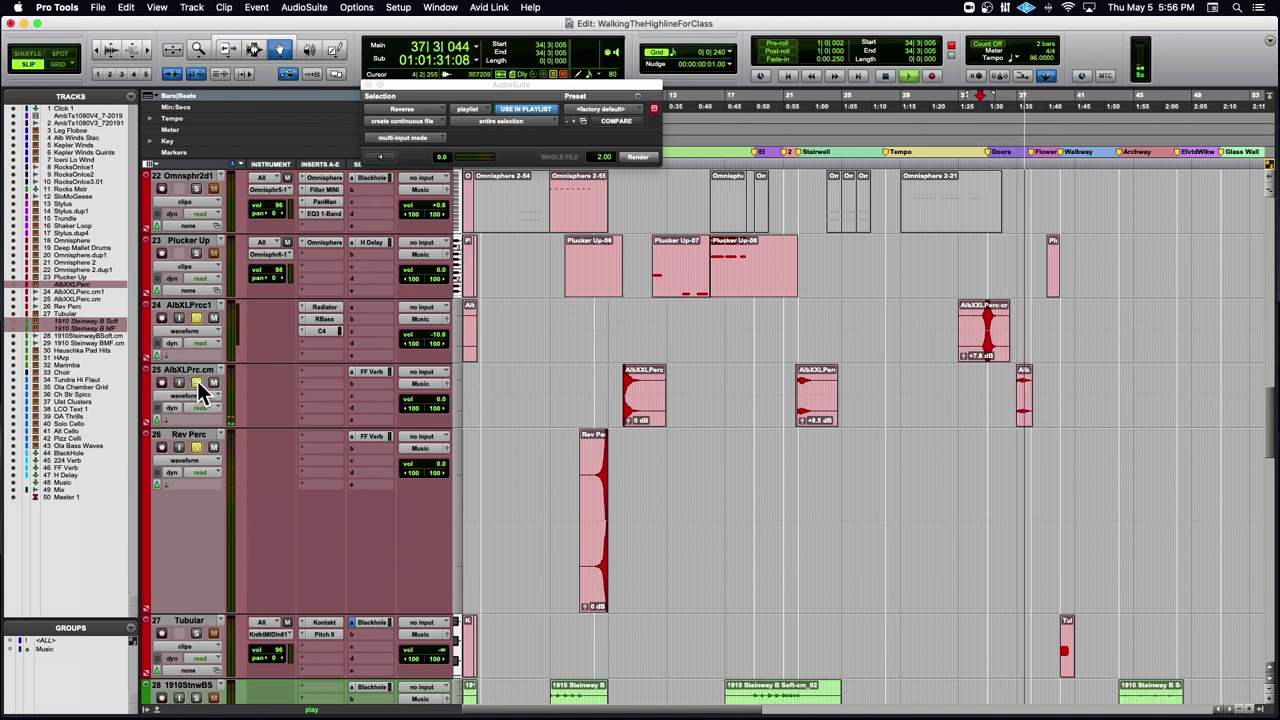
{"action": "key", "text": "space"}
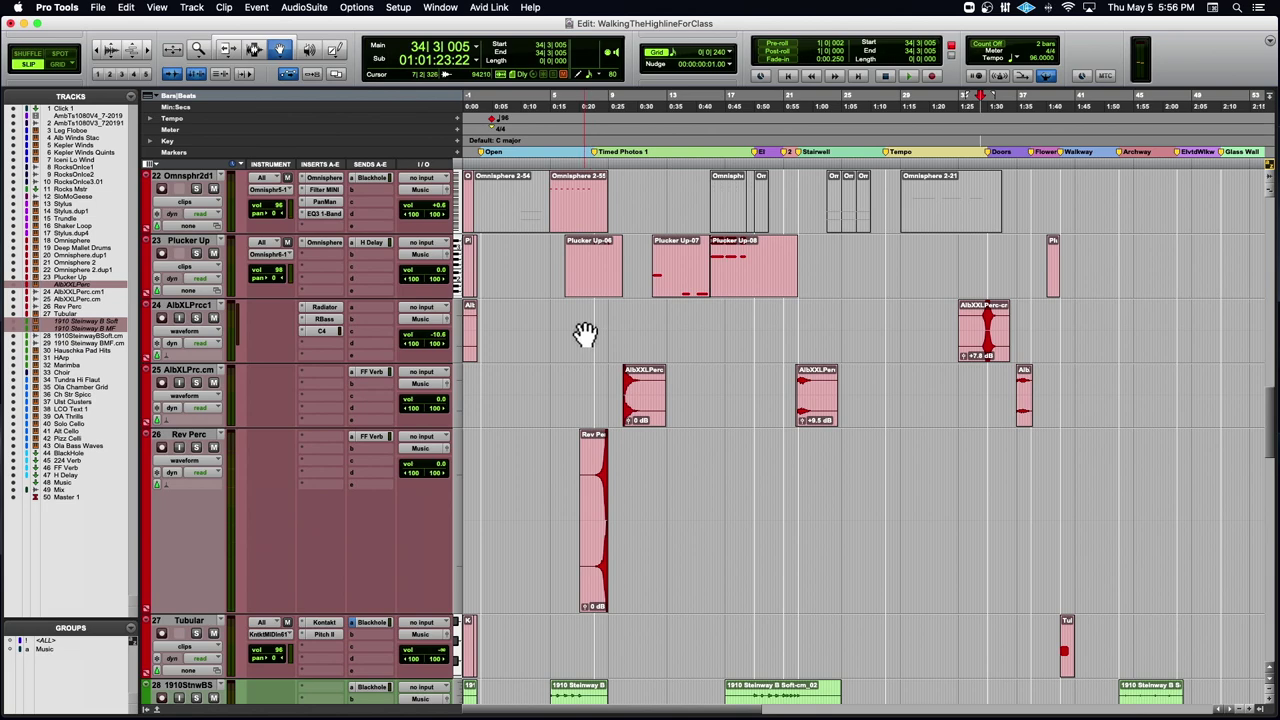
- Solo the Omnisphere 2, Omnisphere 2.dup1 and Plucker Up tracks and play them from 2|4|790
{"action": "scroll", "coordinate": [585, 333], "scroll_direction": "down", "scroll_amount": 5}
{"action": "scroll", "coordinate": [585, 333], "scroll_direction": "up", "scroll_amount": 5}
{"action": "scroll", "coordinate": [585, 333], "scroll_direction": "up", "scroll_amount": 3}
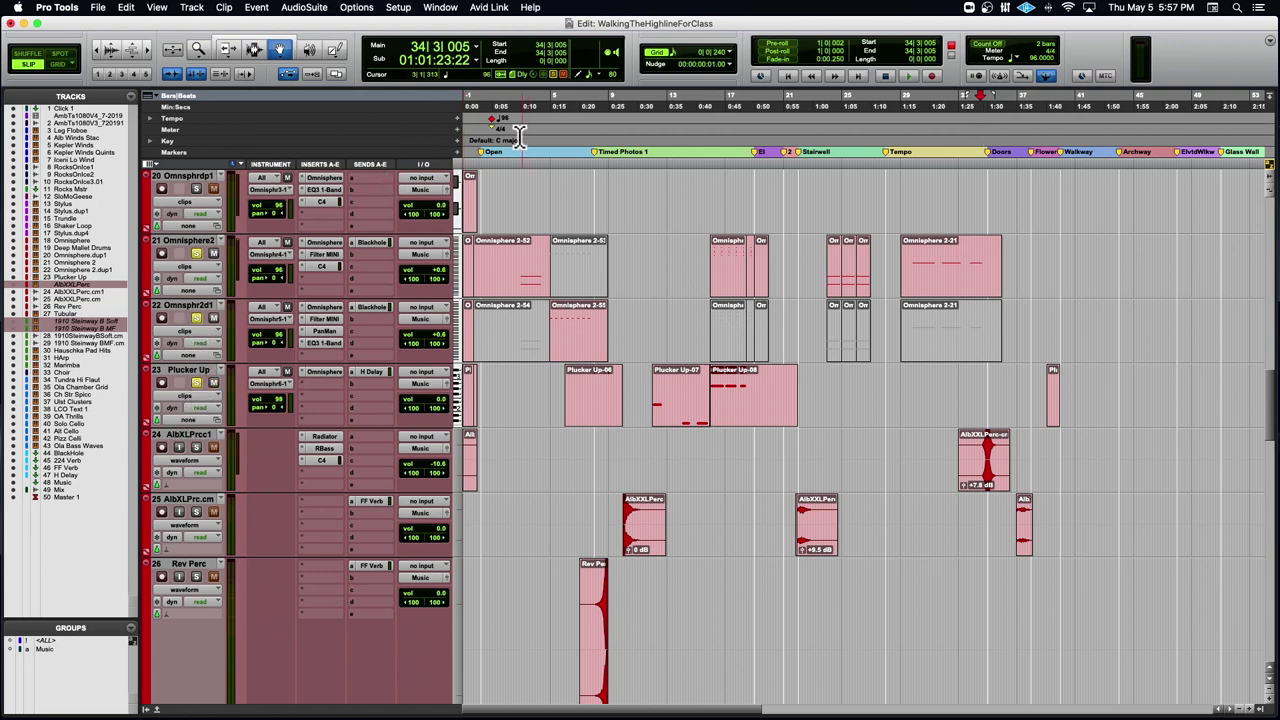
{"action": "key", "text": "super+bracketright"}
{"action": "key", "text": "super+bracketright"}
{"action": "key", "text": "super+bracketright"}
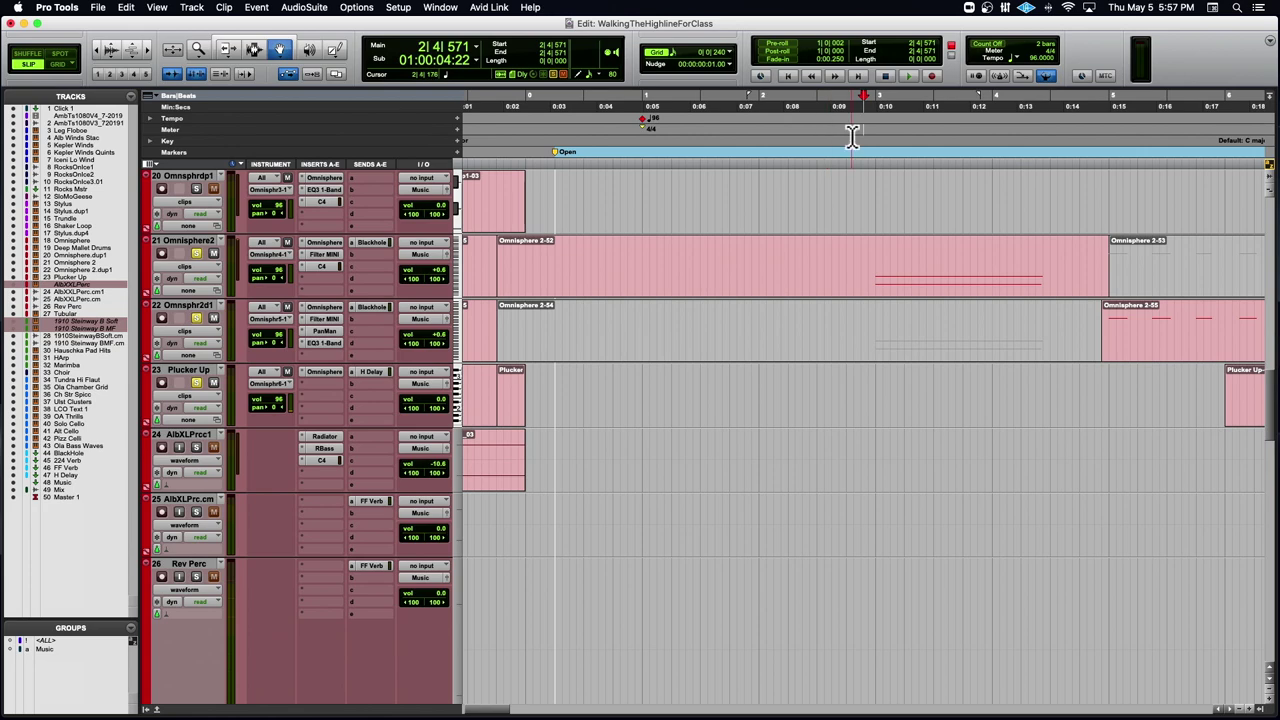
{"action": "left_click", "coordinate": [858, 138]}
{"action": "key", "text": "space"}
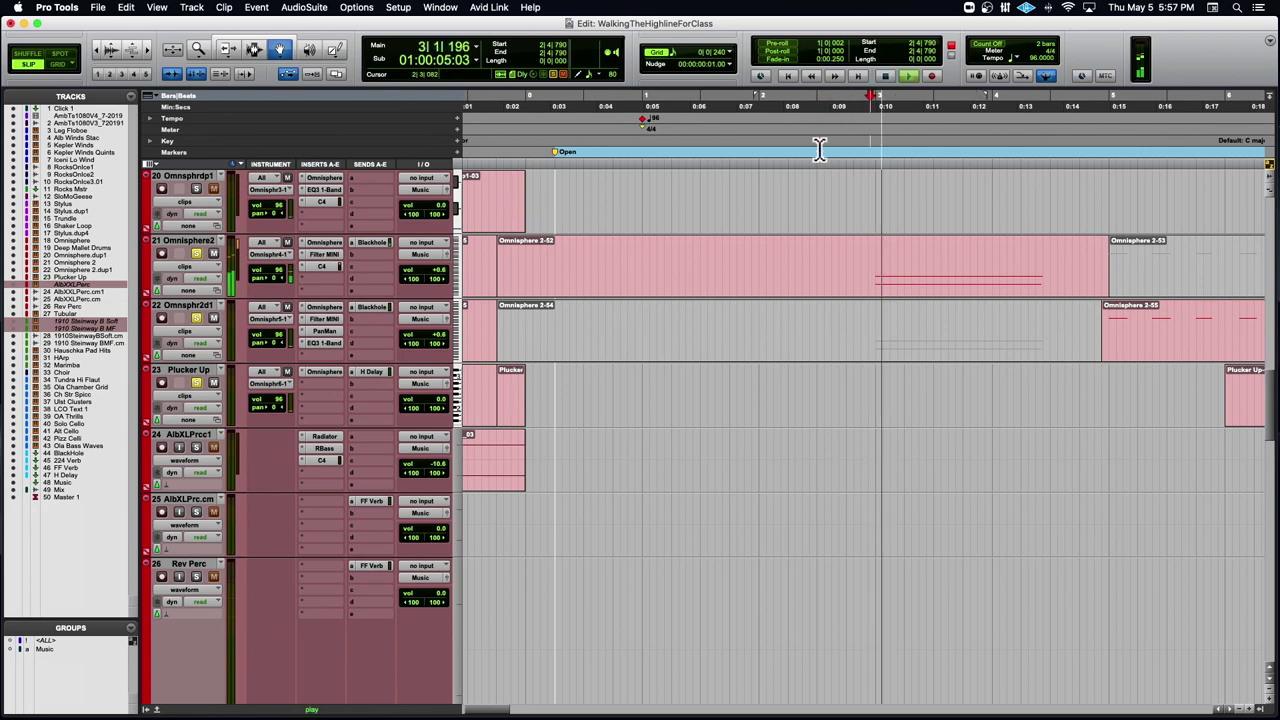
{"action": "key", "text": "super+bracketleft"}
{"action": "key", "text": "super+bracketleft"}
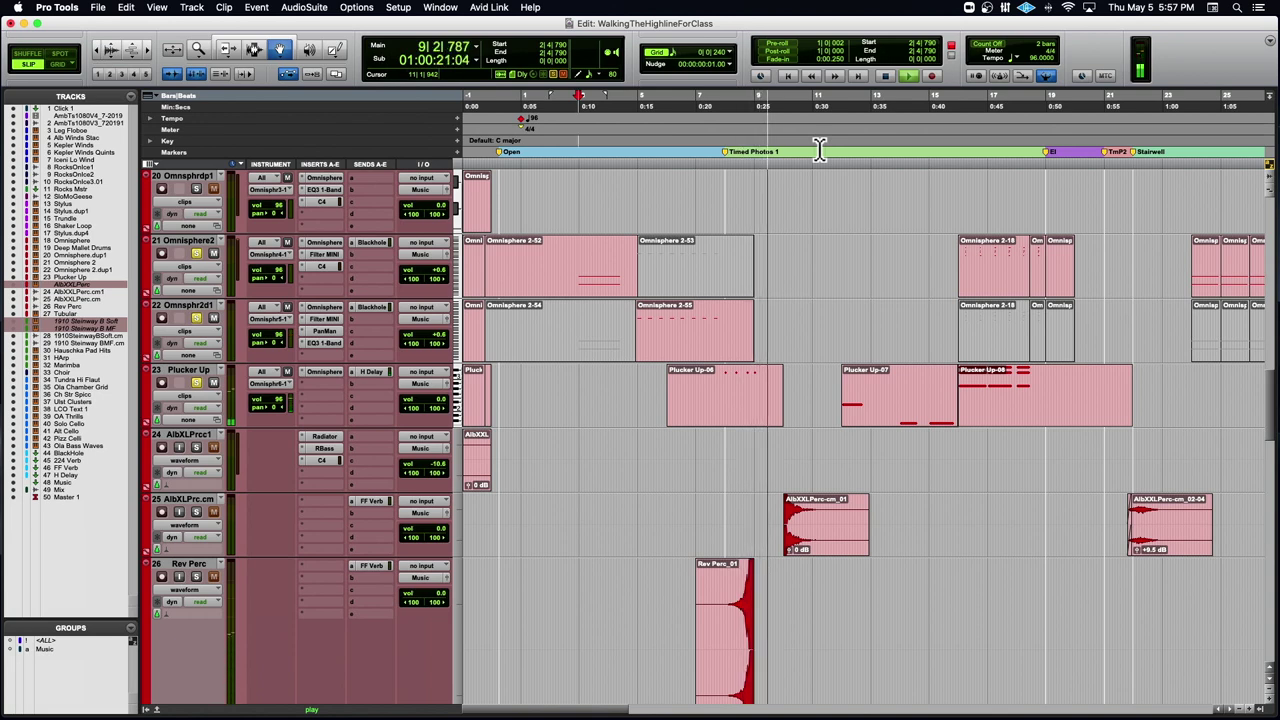
{"action": "key", "text": "space"}
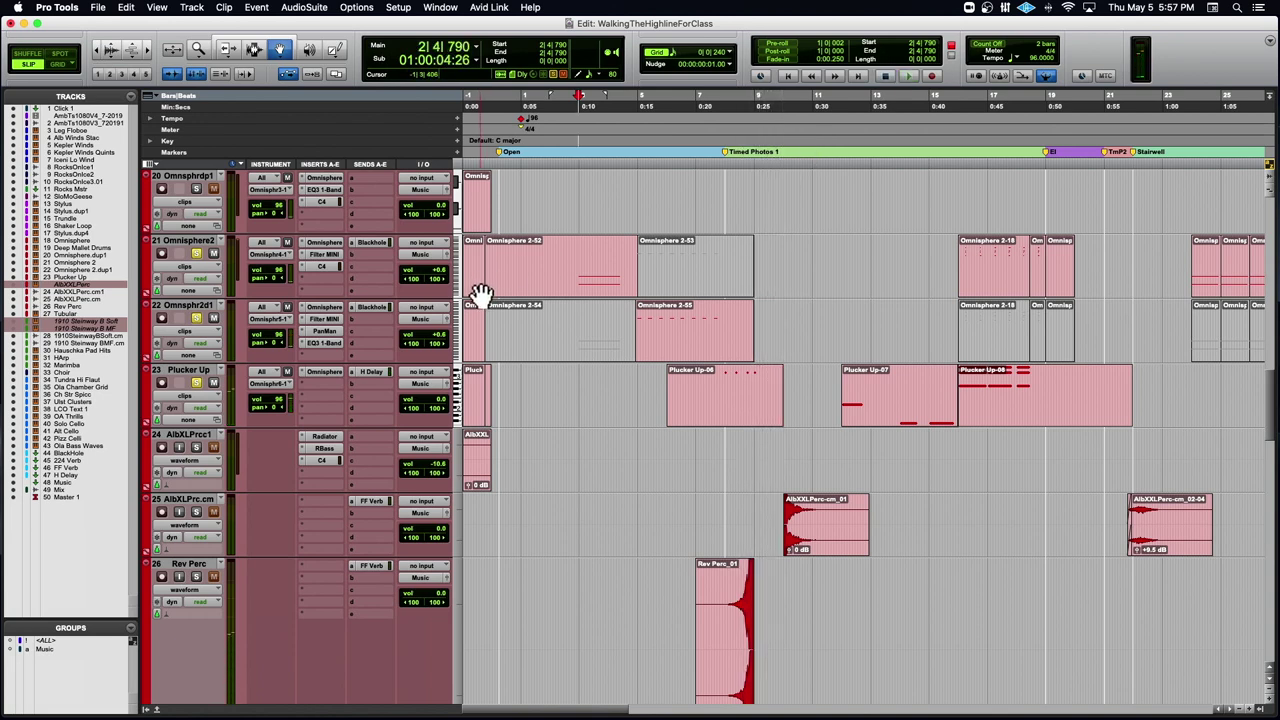
{"action": "scroll", "coordinate": [480, 295], "scroll_direction": "up", "scroll_amount": 5}
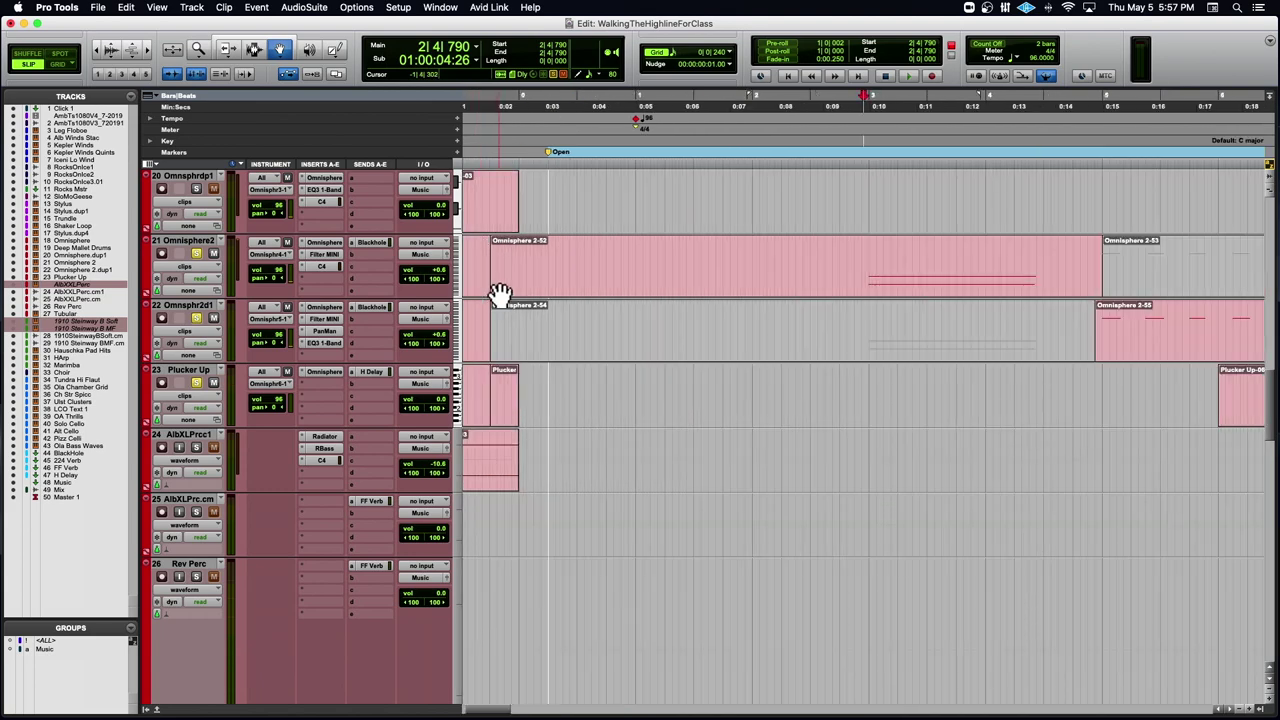
- Solo only the Plucker Up track, mute its H Delay send and play the Plucker Up-06 clip from 7|4|645
{"action": "left_click", "coordinate": [775, 397]}
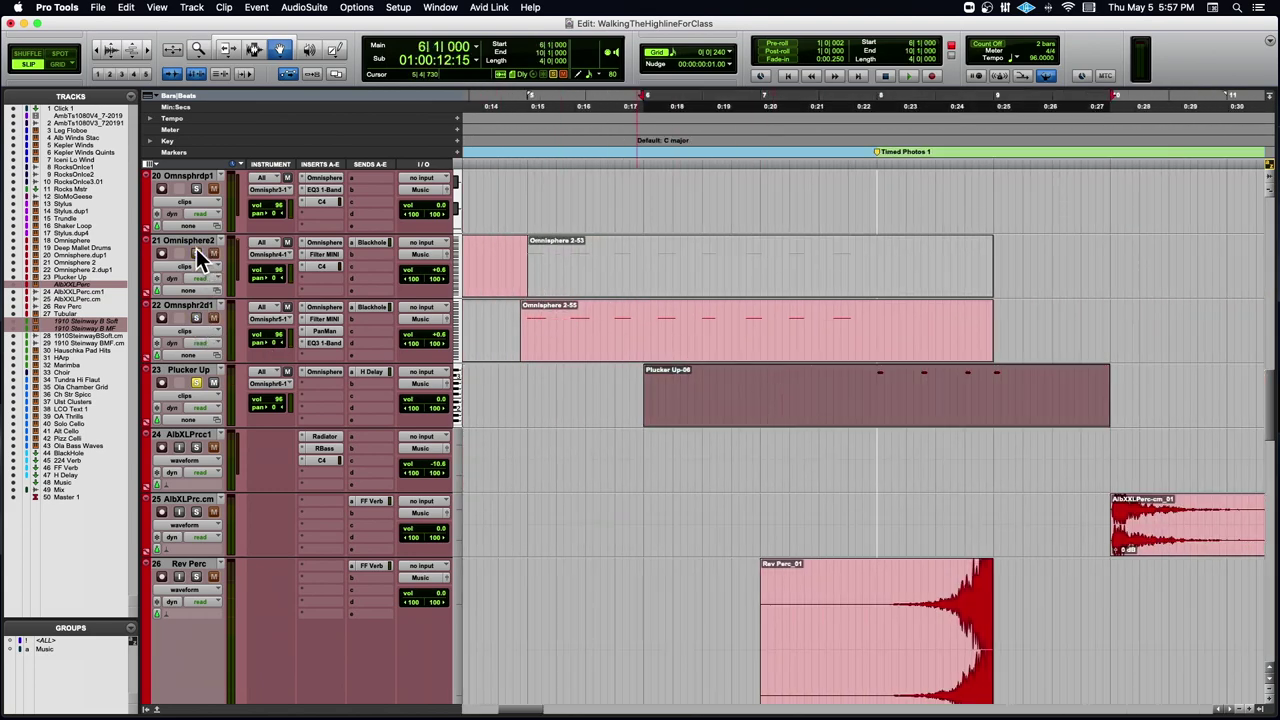
{"action": "key", "text": "space"}
{"action": "left_click", "coordinate": [850, 172]}
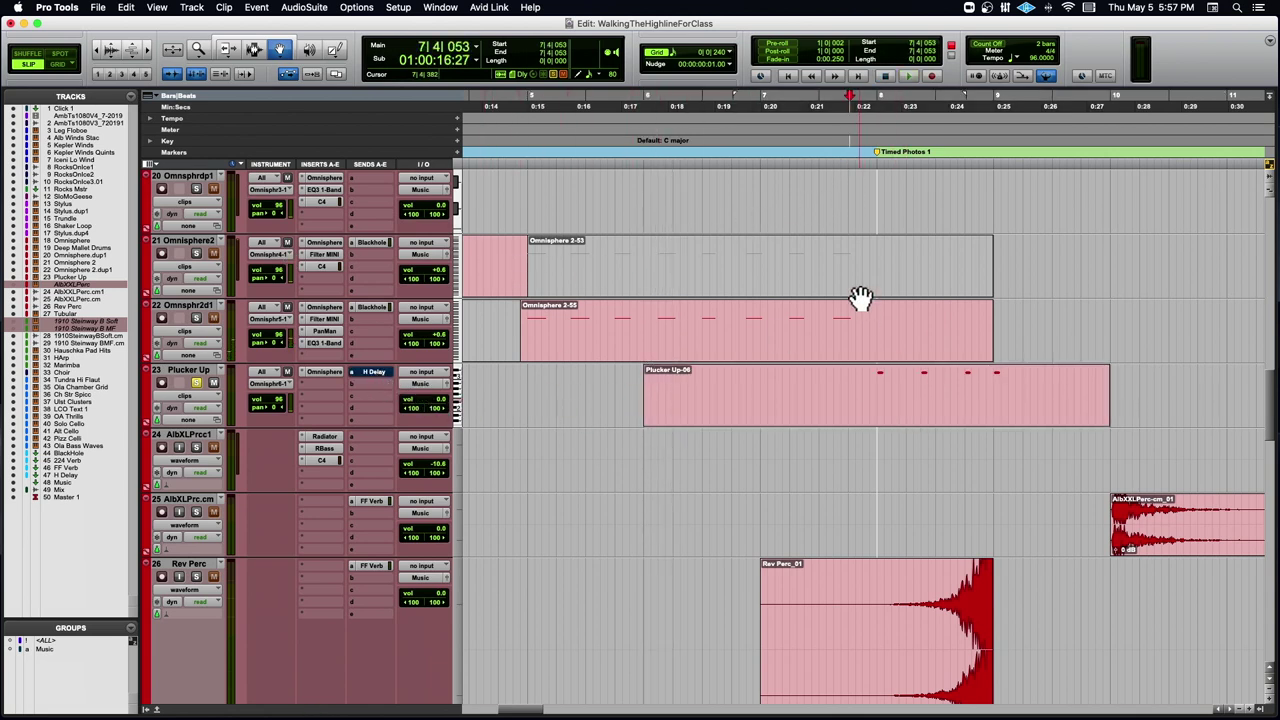
{"action": "key", "text": "space"}
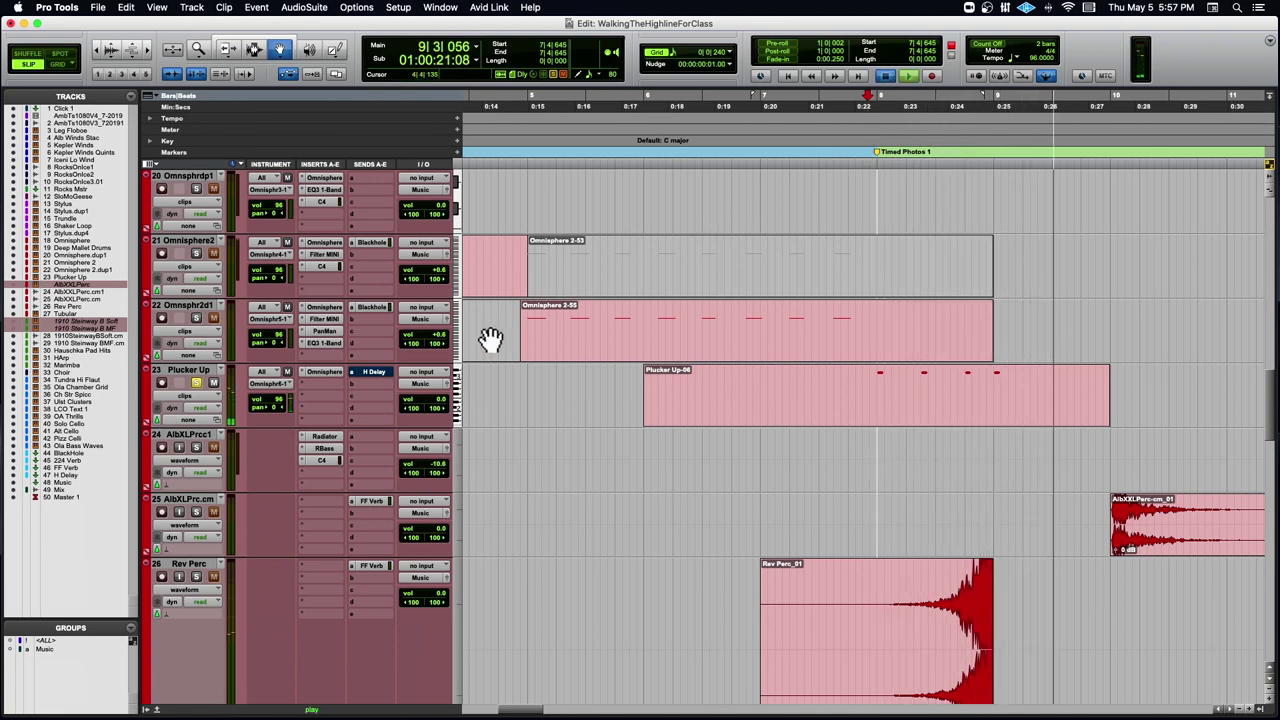
{"action": "key", "text": "space"}
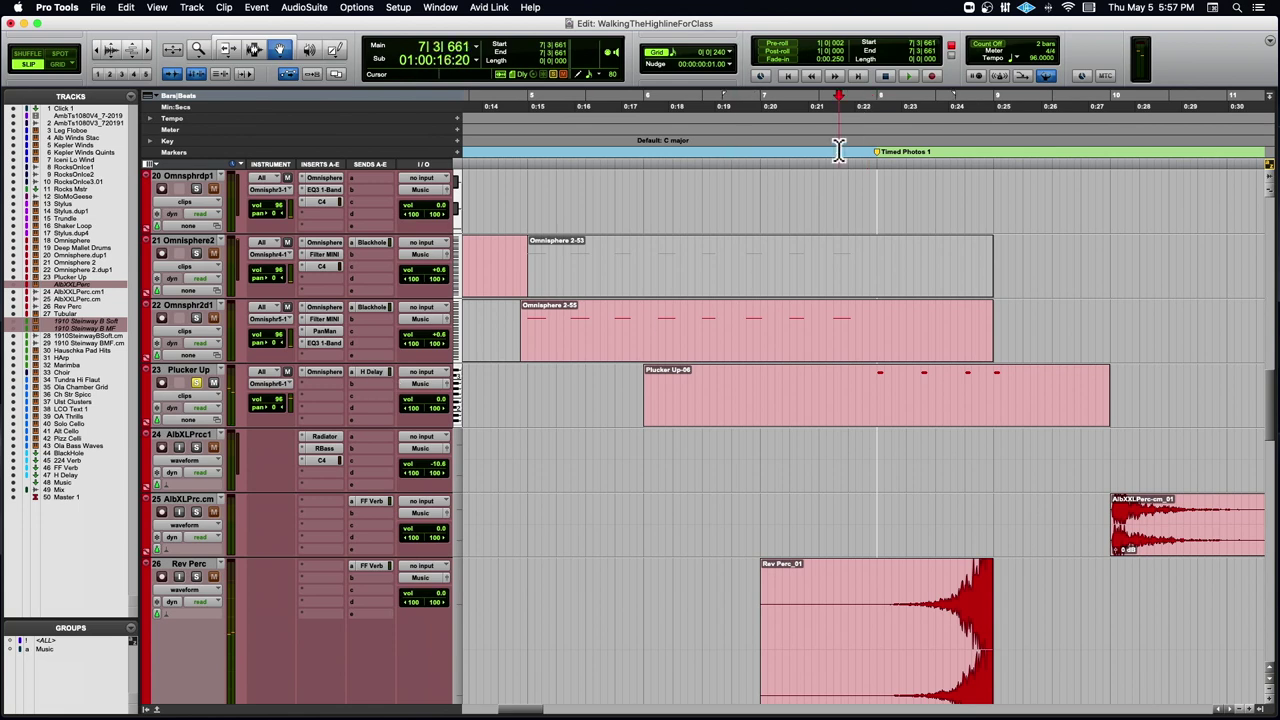
- Play Plucker Up from 7|3|661 with its H Delay send active, and look at the send's level and pan controls
{"action": "key", "text": "space"}
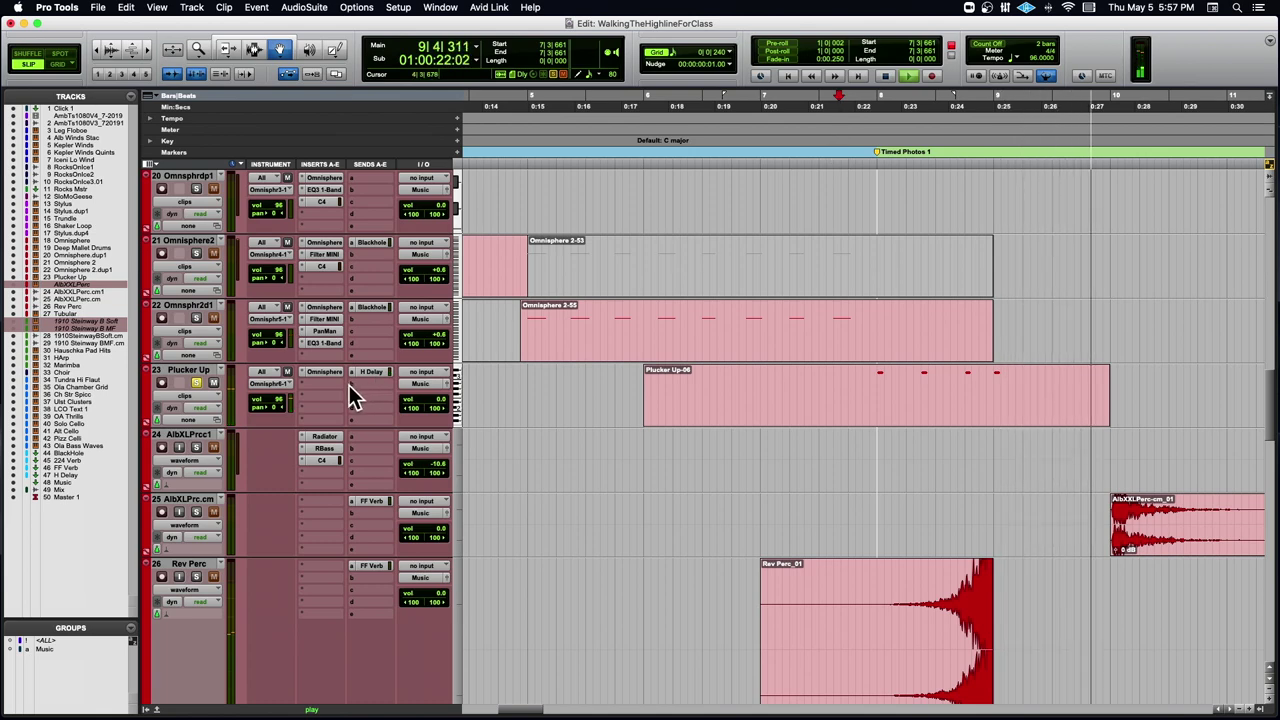
{"action": "key", "text": "space"}
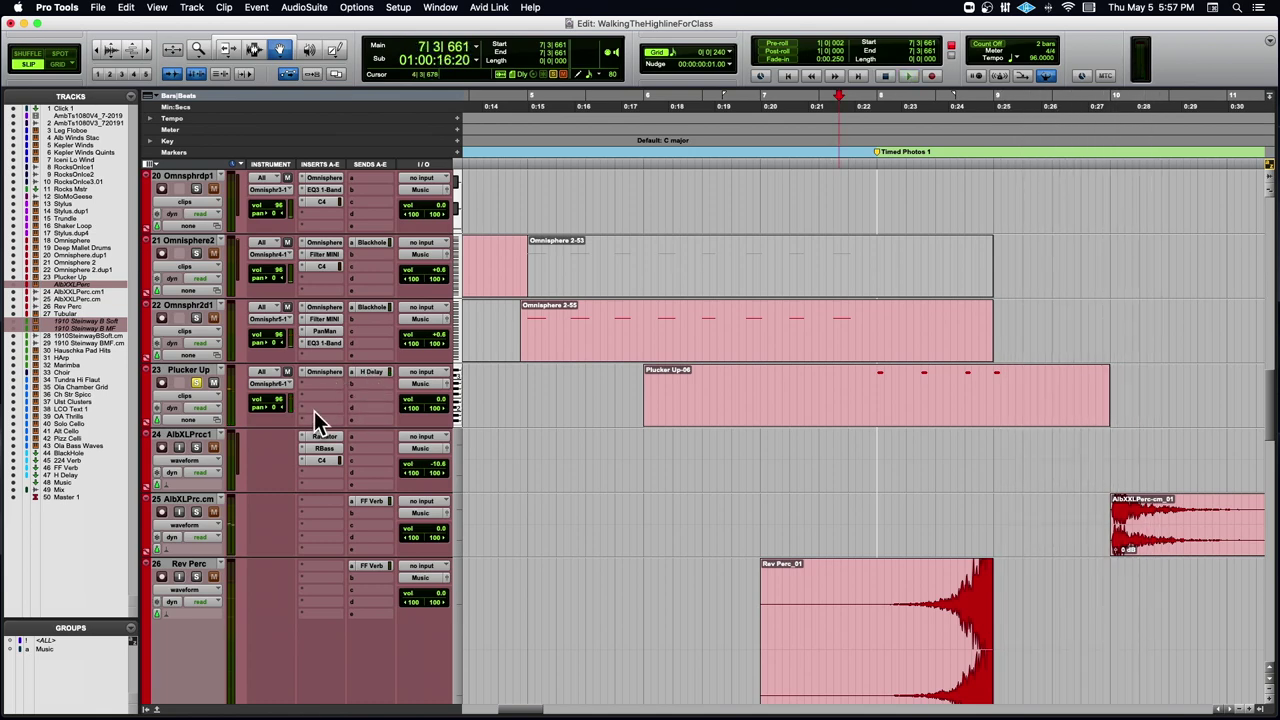
{"action": "left_click", "coordinate": [368, 371]}
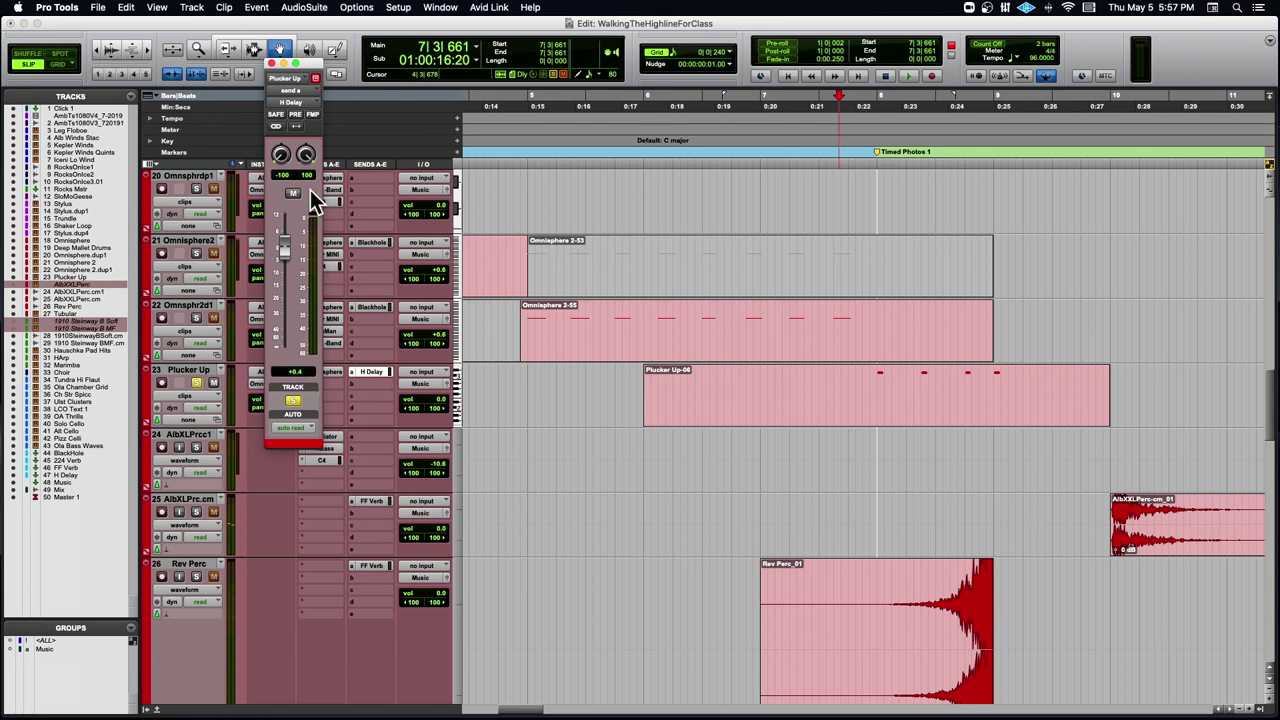
{"action": "left_click", "coordinate": [271, 63]}
- Open the H-Delay plug-in on the H Delay auxiliary track and play the passage from 7|3|661
{"action": "scroll", "coordinate": [357, 334], "scroll_direction": "down", "scroll_amount": 15}
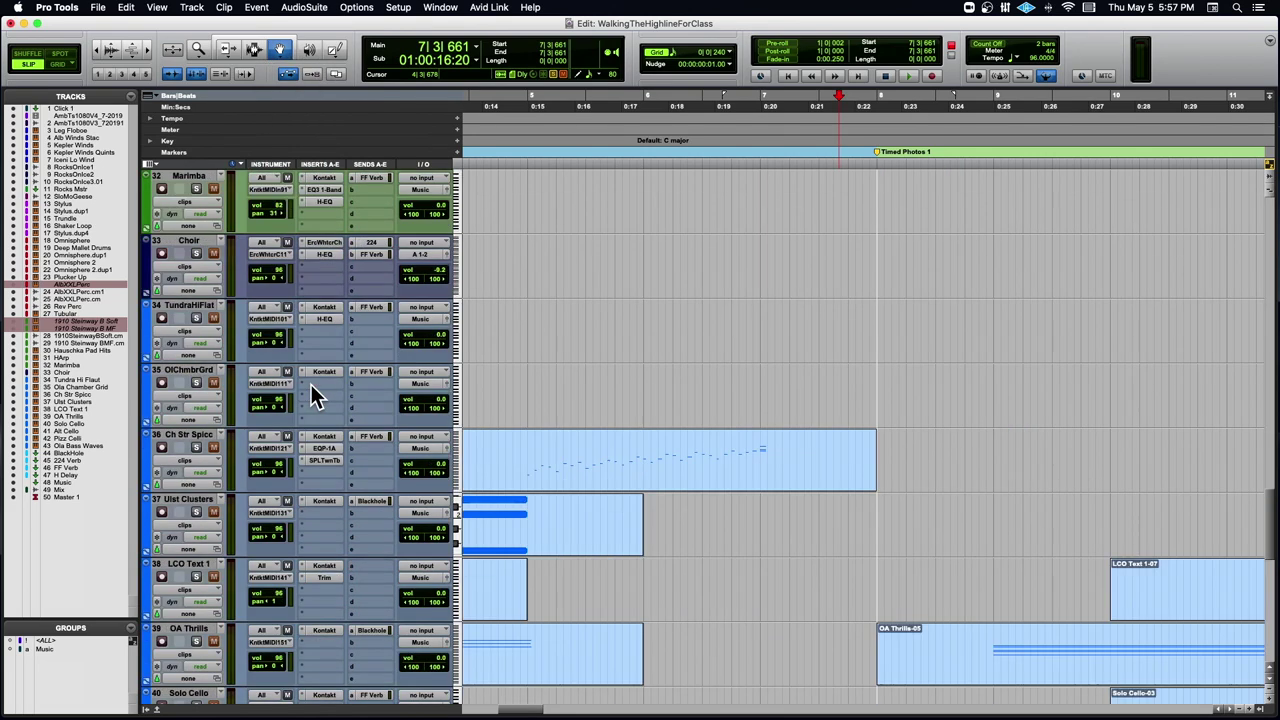
{"action": "left_click", "coordinate": [321, 388]}
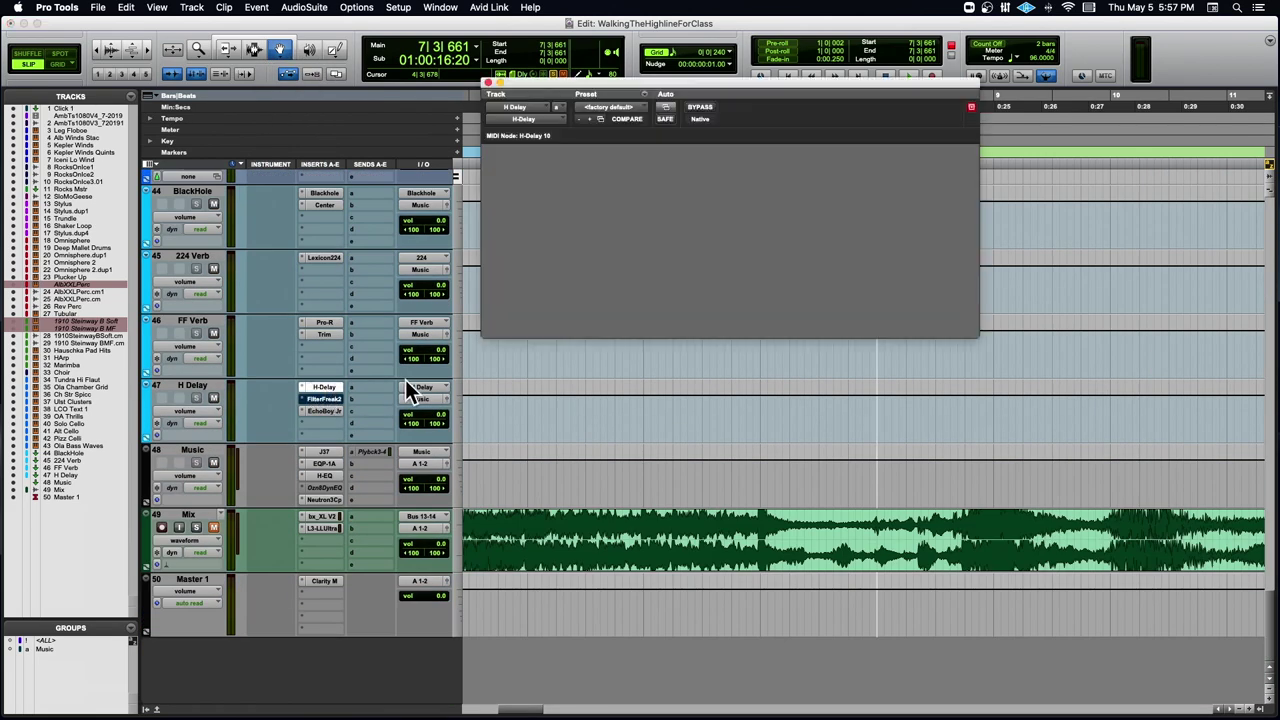
{"action": "key", "text": "space"}
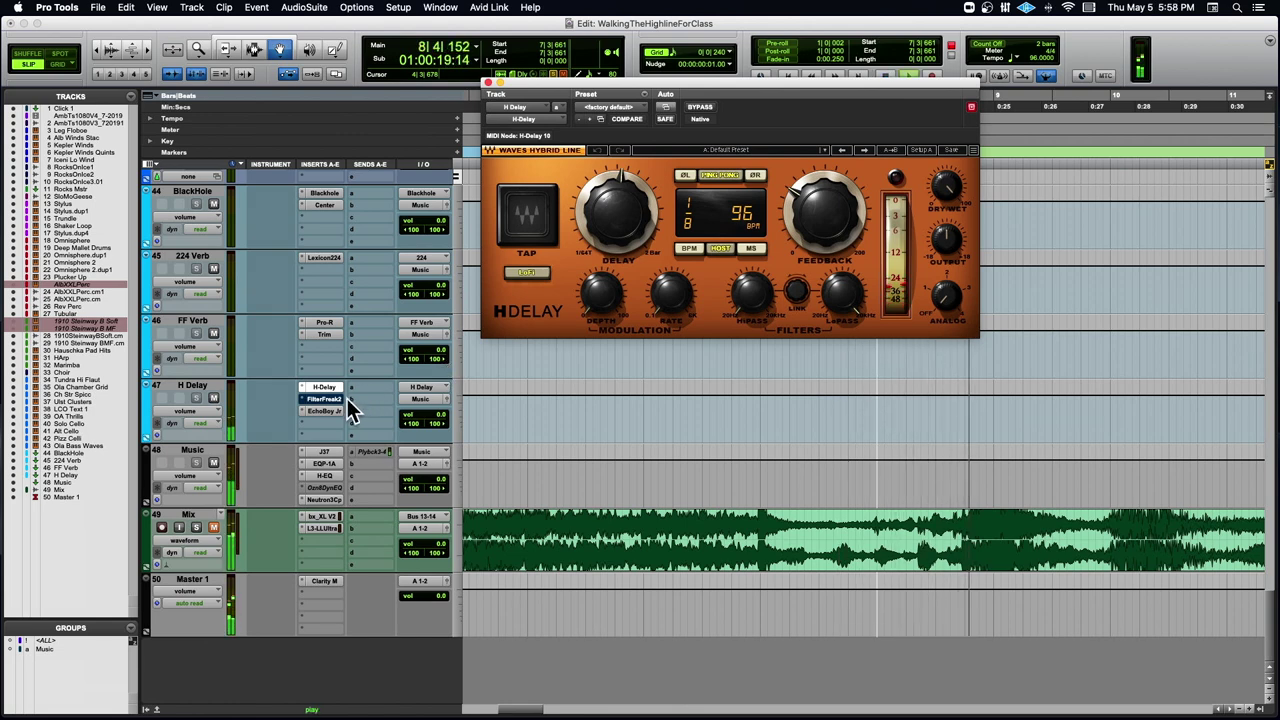
{"action": "key", "text": "space"}
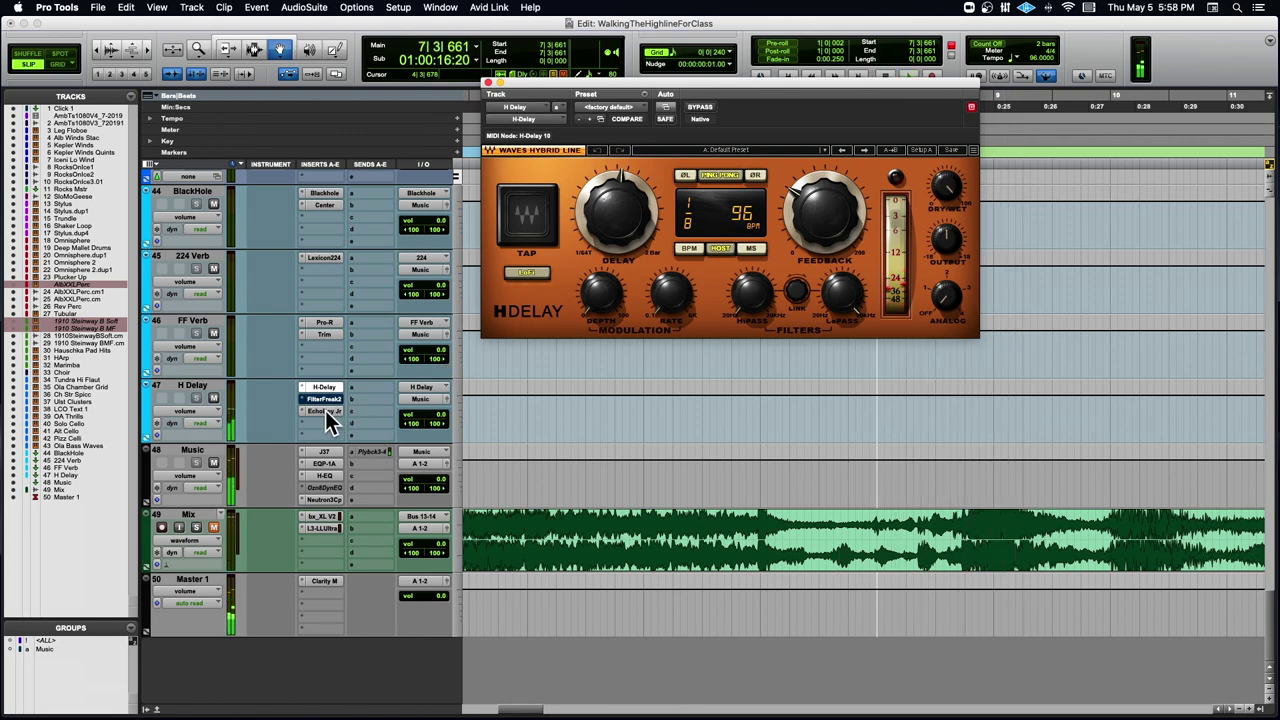
- Open EchoBoy Jr. on the H Delay track and arrange its window side by side with the H-Delay plug-in
{"action": "left_click", "coordinate": [325, 410]}
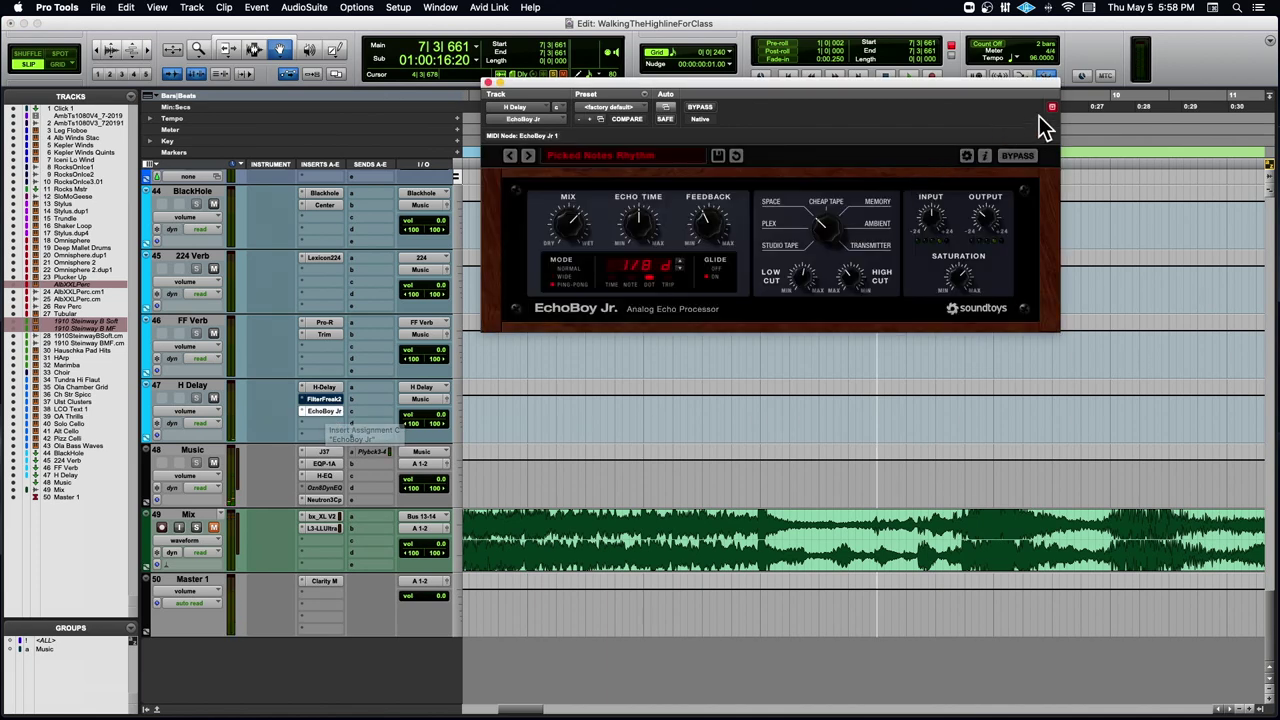
{"action": "left_click_drag", "start_coordinate": [950, 93], "coordinate": [613, 76]}
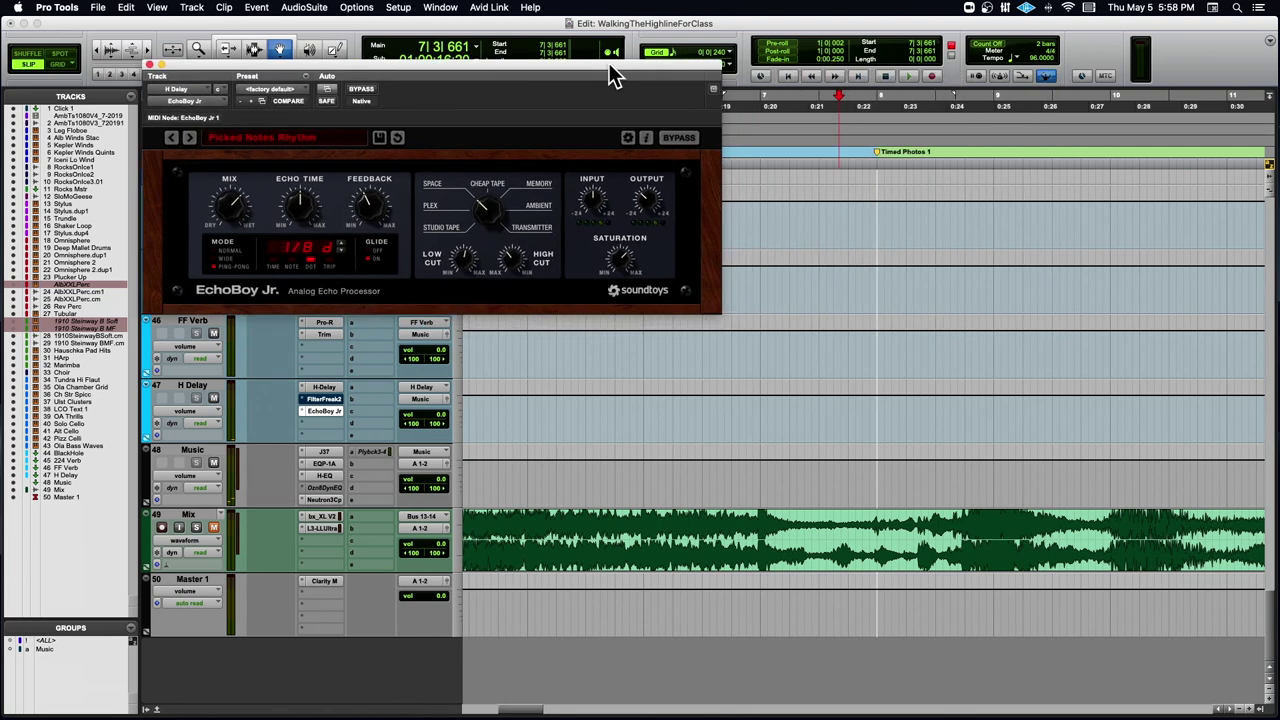
{"action": "left_click", "coordinate": [312, 390]}
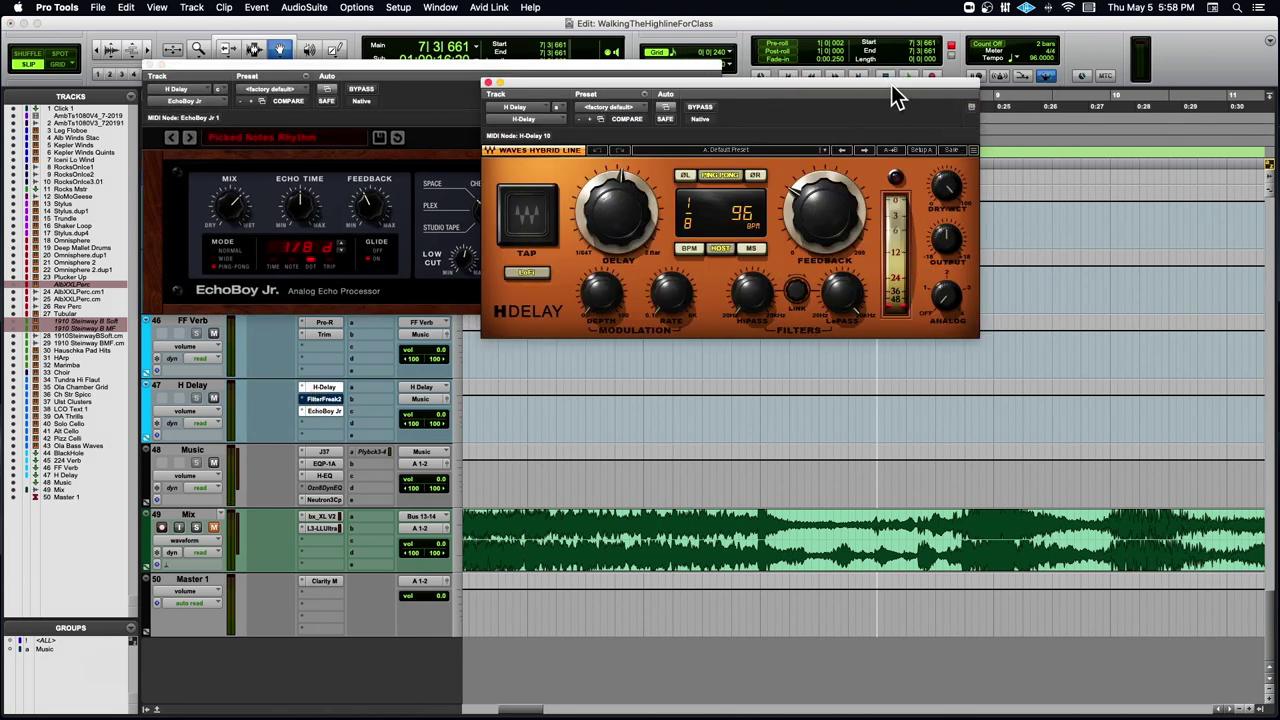
{"action": "left_click_drag", "start_coordinate": [891, 84], "coordinate": [1151, 71]}
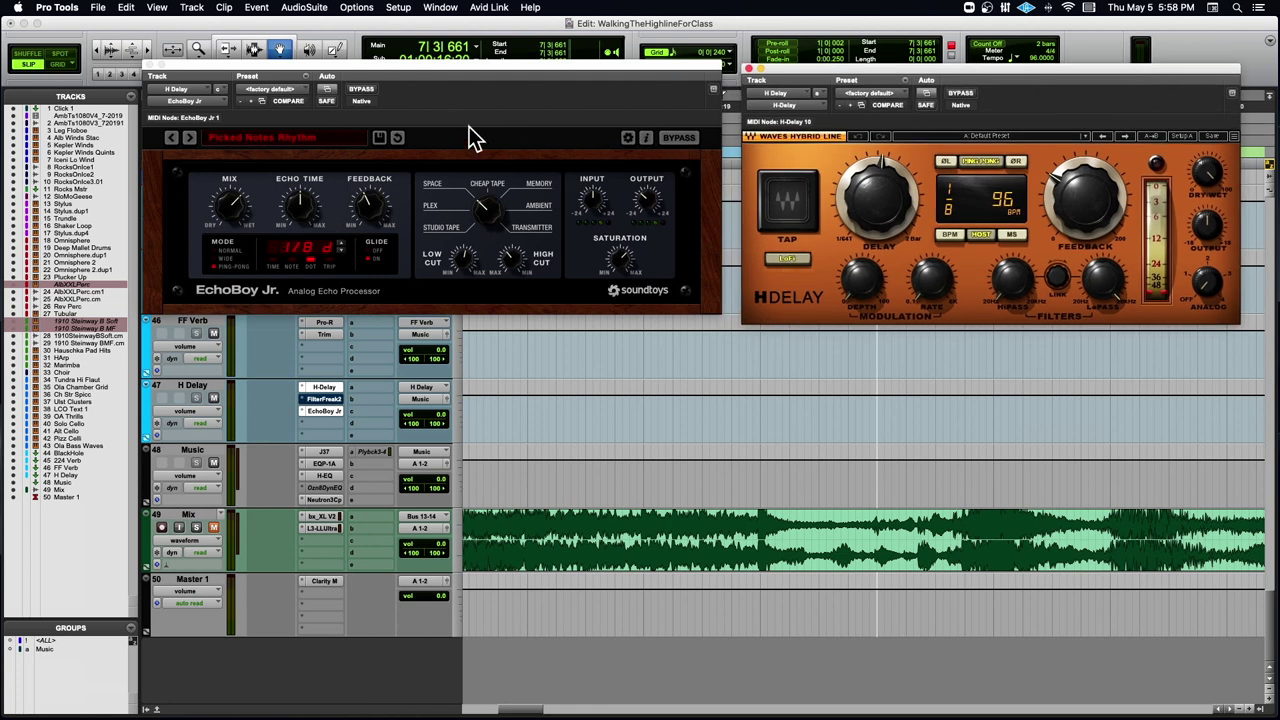
- Bypass EchoBoy Jr. and play the passage from 7|3|661 with only H-Delay active
{"action": "left_click", "coordinate": [361, 90]}
{"action": "key", "text": "space"}
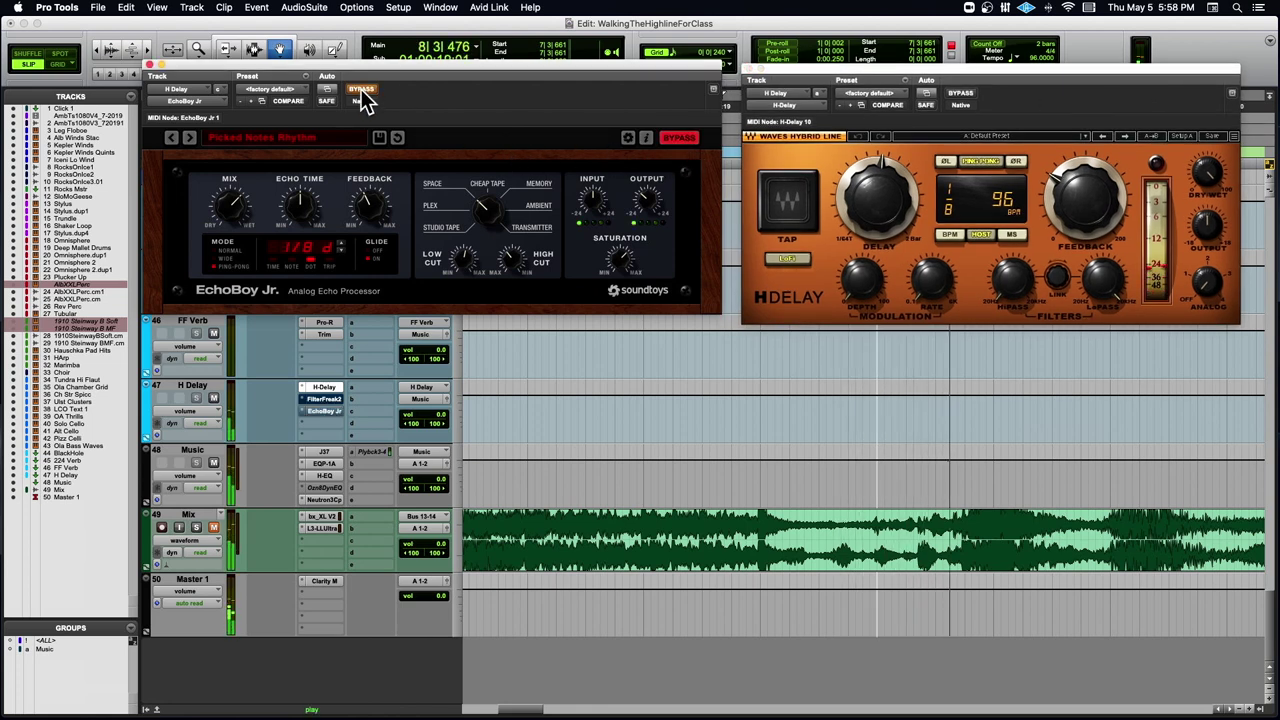
{"action": "key", "text": "space"}
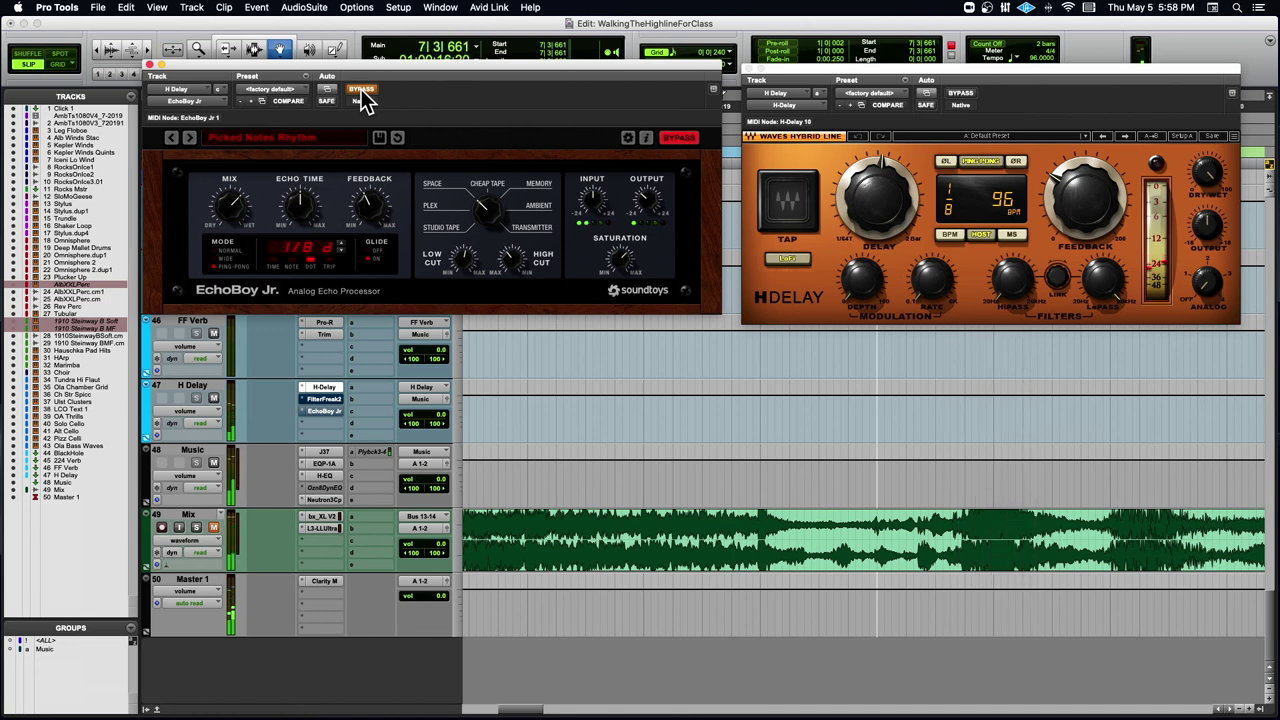
- Bypass H-Delay, reactivate EchoBoy Jr. and play the same passage from 7|3|661
{"action": "left_click", "coordinate": [960, 95]}
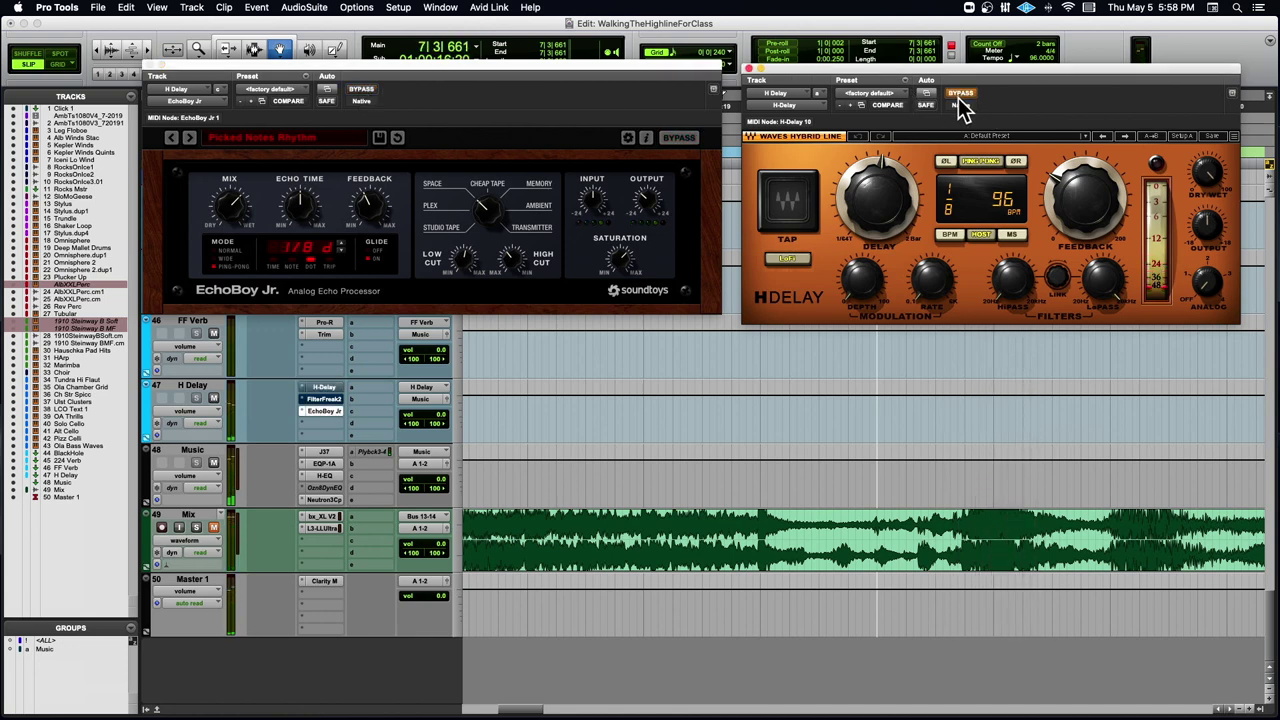
{"action": "key", "text": "space"}
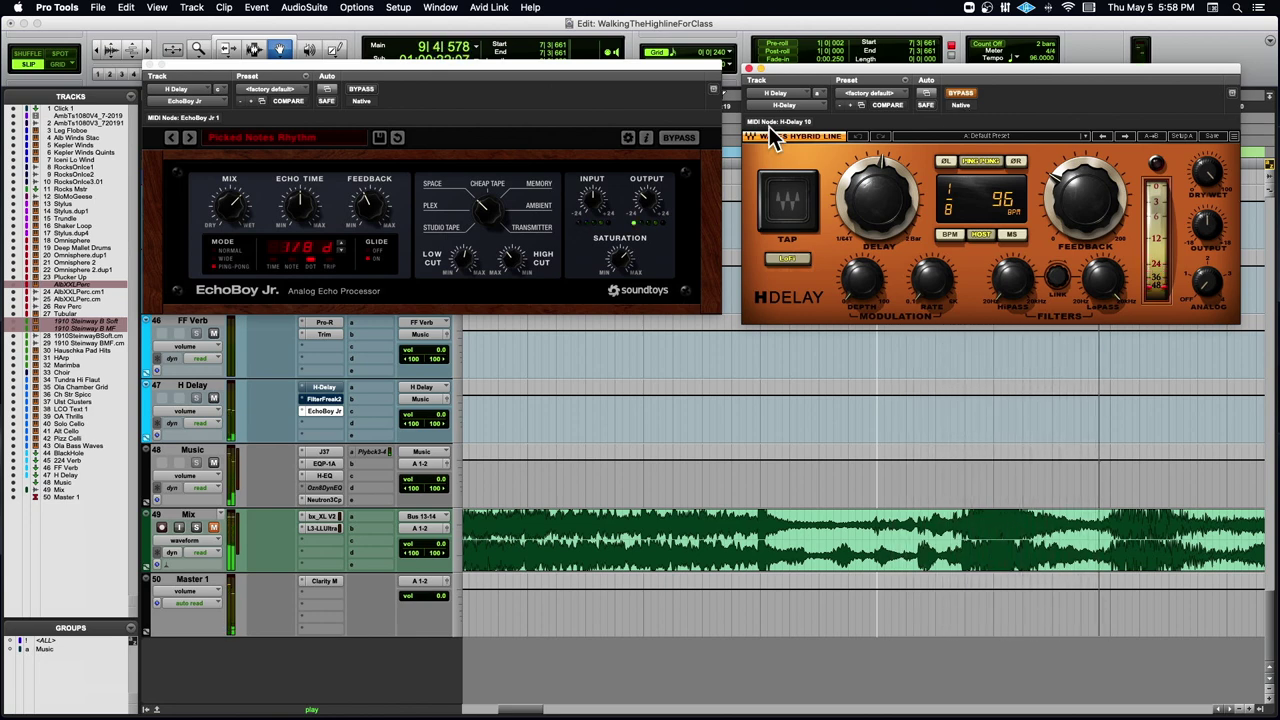
{"action": "key", "text": "space"}
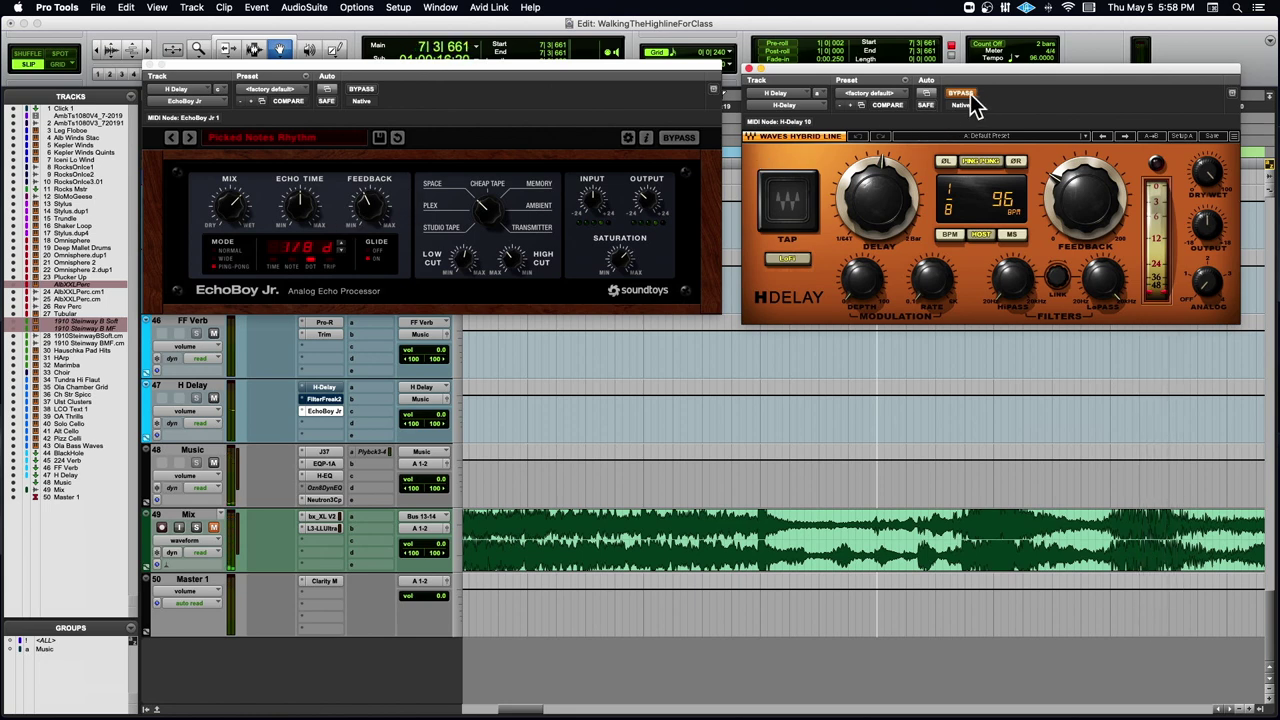
- Take H-Delay out of bypass, play the passage with both delays active and close both plug-in windows
{"action": "key", "text": "space"}
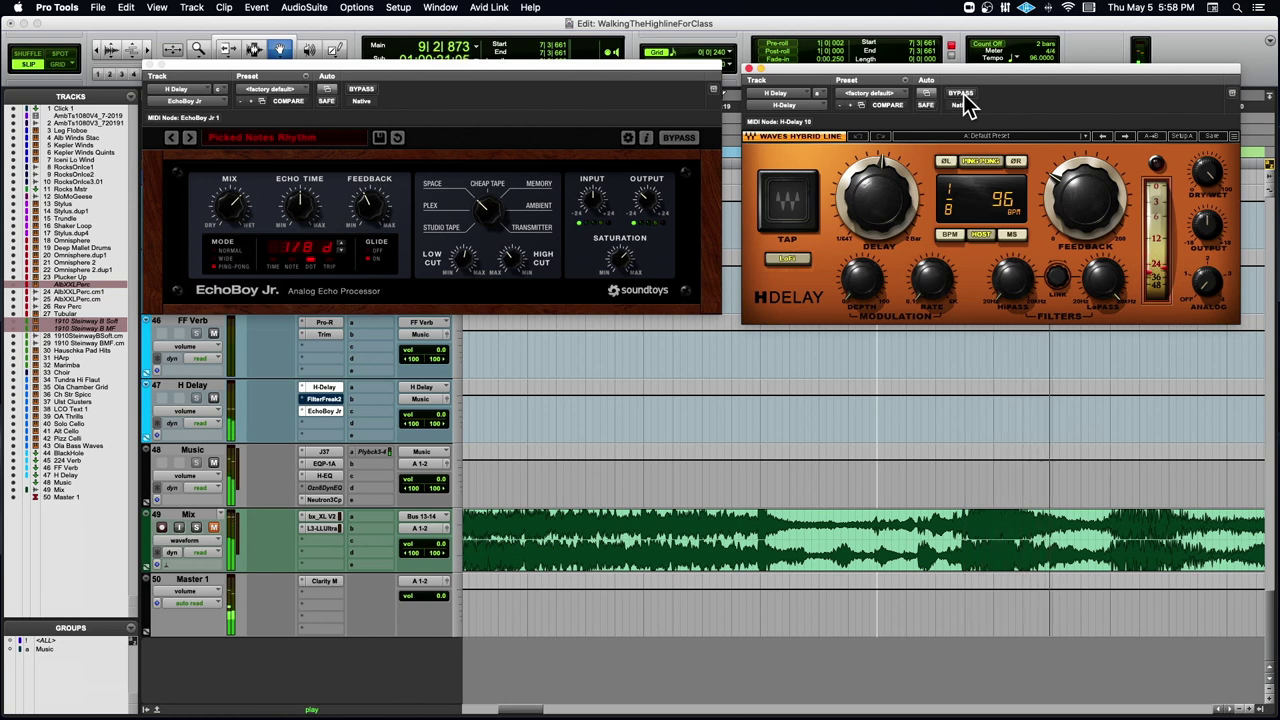
{"action": "left_click", "coordinate": [963, 98]}
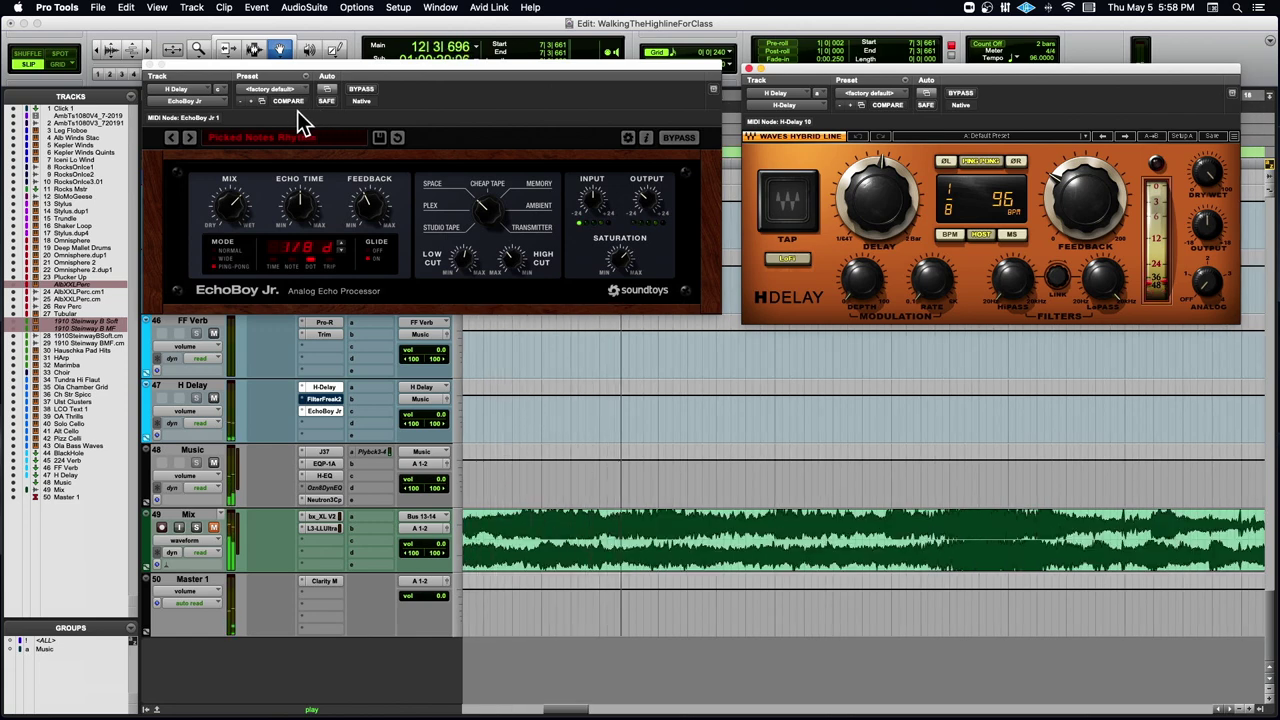
{"action": "left_click", "coordinate": [150, 66]}
{"action": "key", "text": "space"}
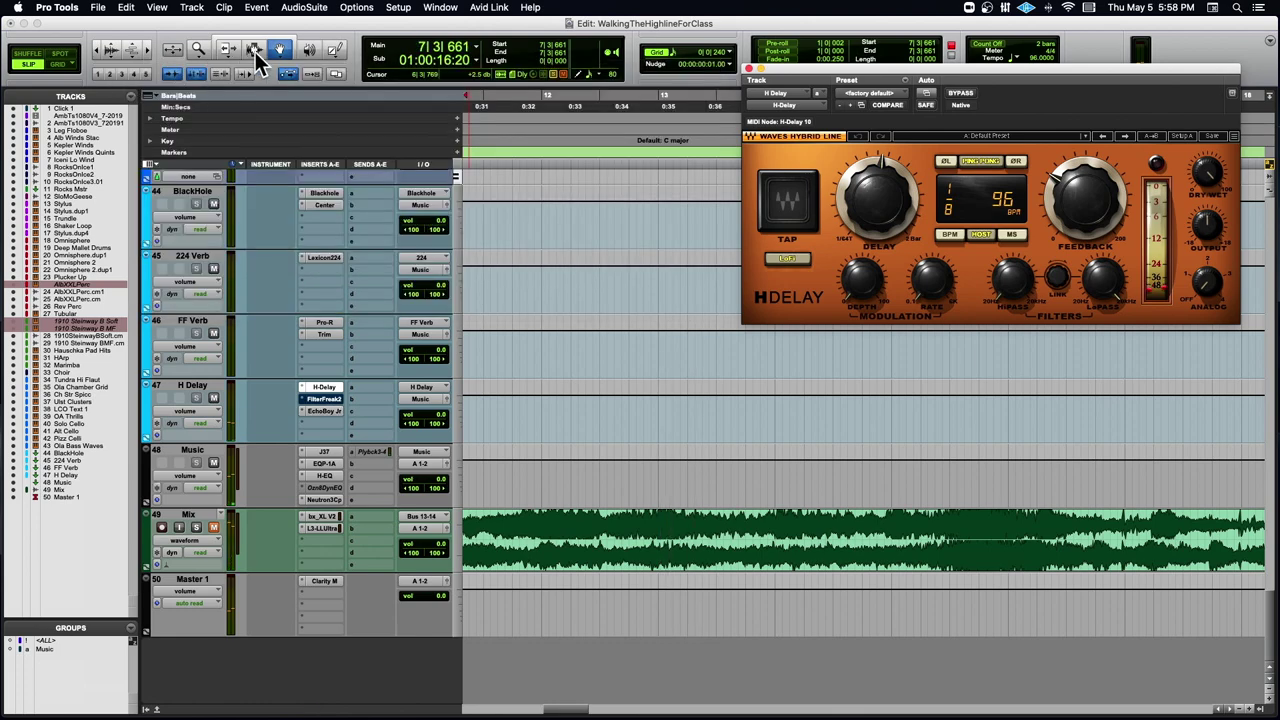
{"action": "left_click", "coordinate": [748, 70]}
- Switch the solo from Plucker Up to the Omnisphere 2.dup1 track and select its Omnisphere 2-55 clip
{"action": "scroll", "coordinate": [500, 277], "scroll_direction": "up", "scroll_amount": 10}
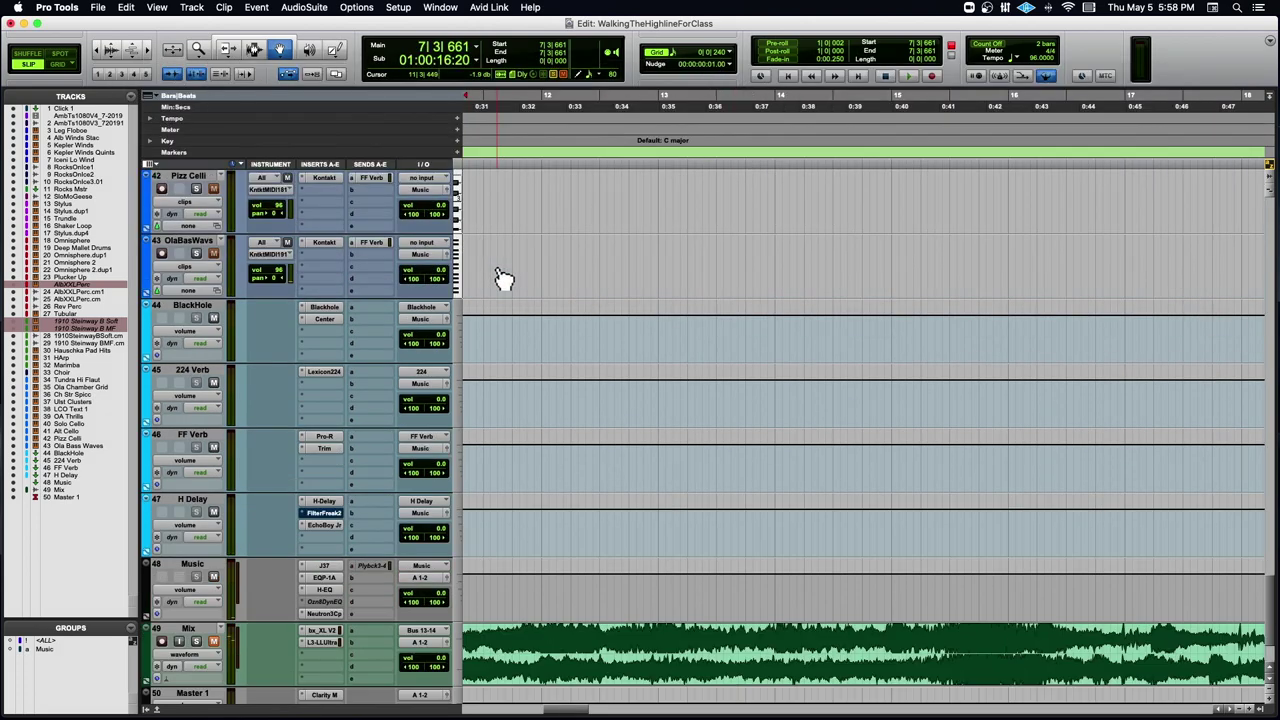
{"action": "scroll", "coordinate": [503, 277], "scroll_direction": "down", "scroll_amount": 1}
{"action": "key", "text": "super+bracketleft"}
{"action": "key", "text": "super+bracketleft"}
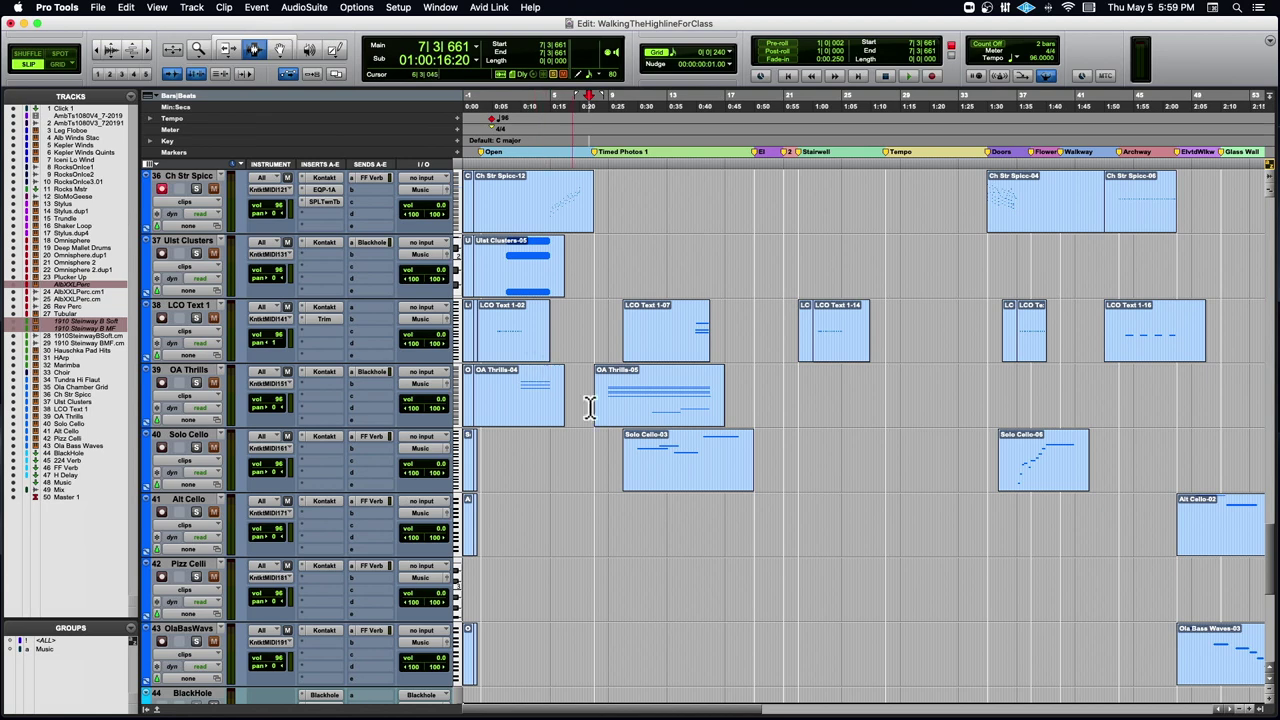
{"action": "scroll", "coordinate": [340, 326], "scroll_direction": "up", "scroll_amount": 4}
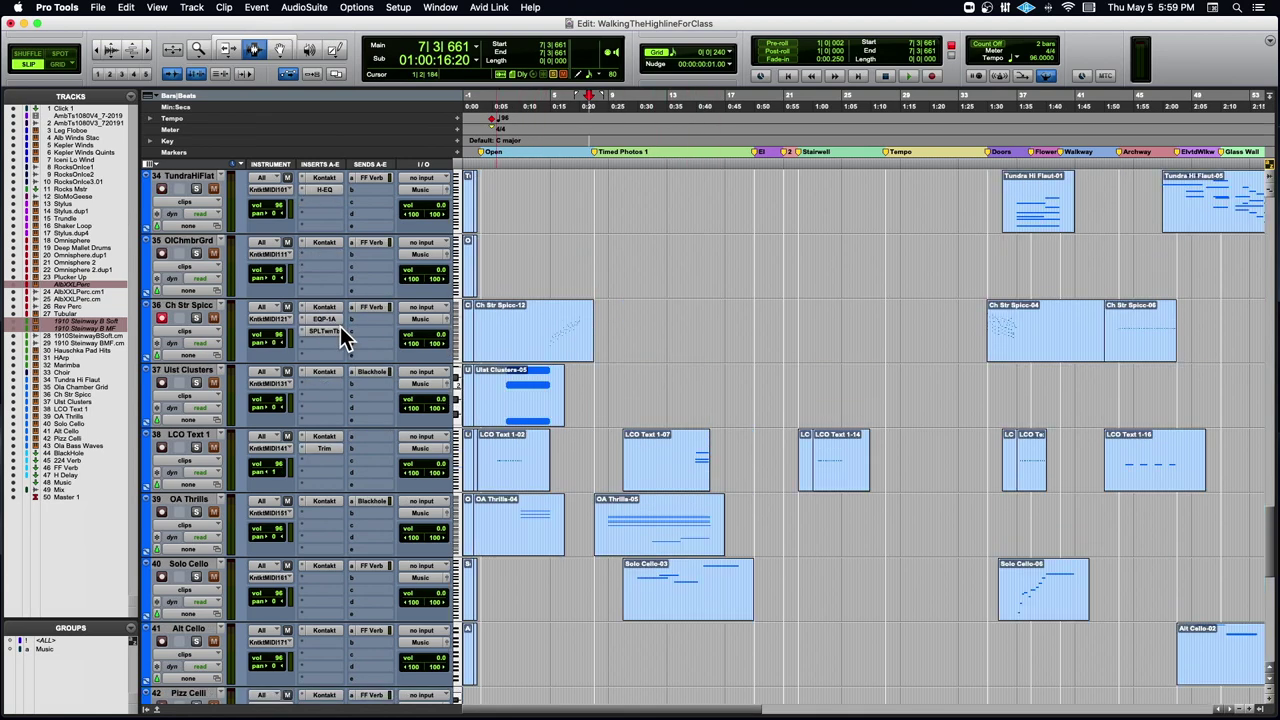
{"action": "scroll", "coordinate": [340, 326], "scroll_direction": "up", "scroll_amount": 12}
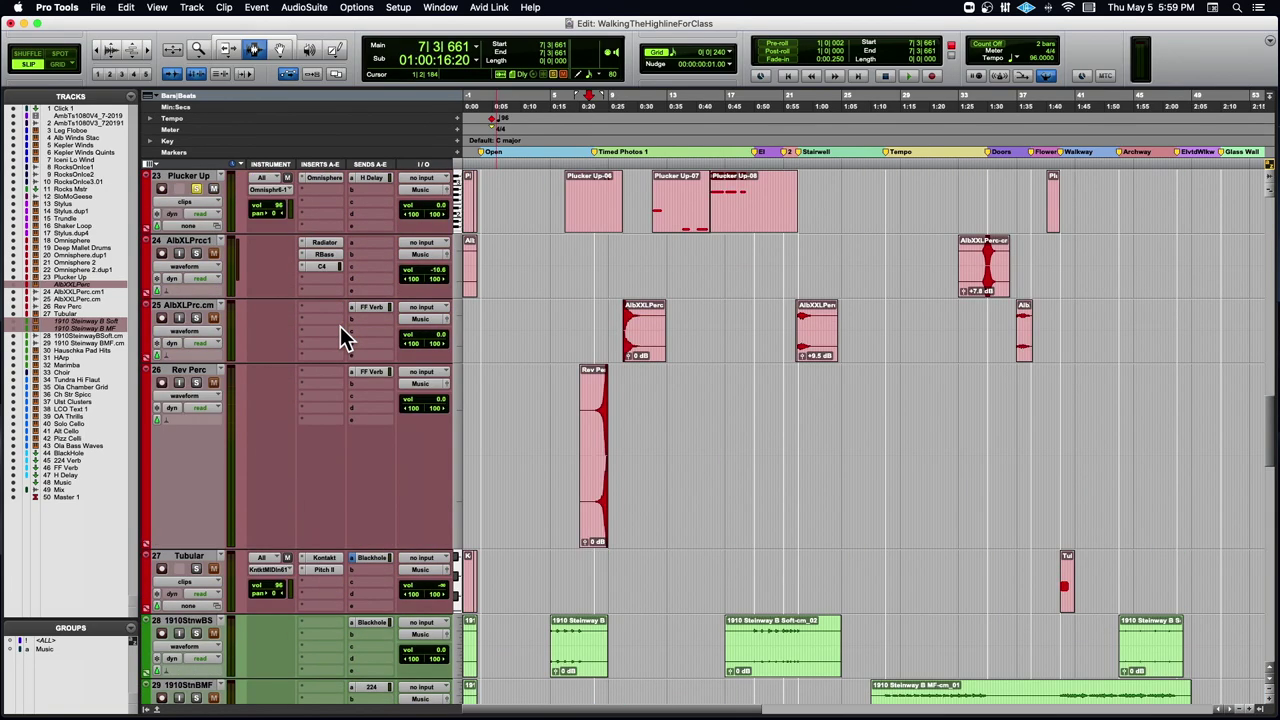
{"action": "scroll", "coordinate": [340, 336], "scroll_direction": "right", "scroll_amount": 3}
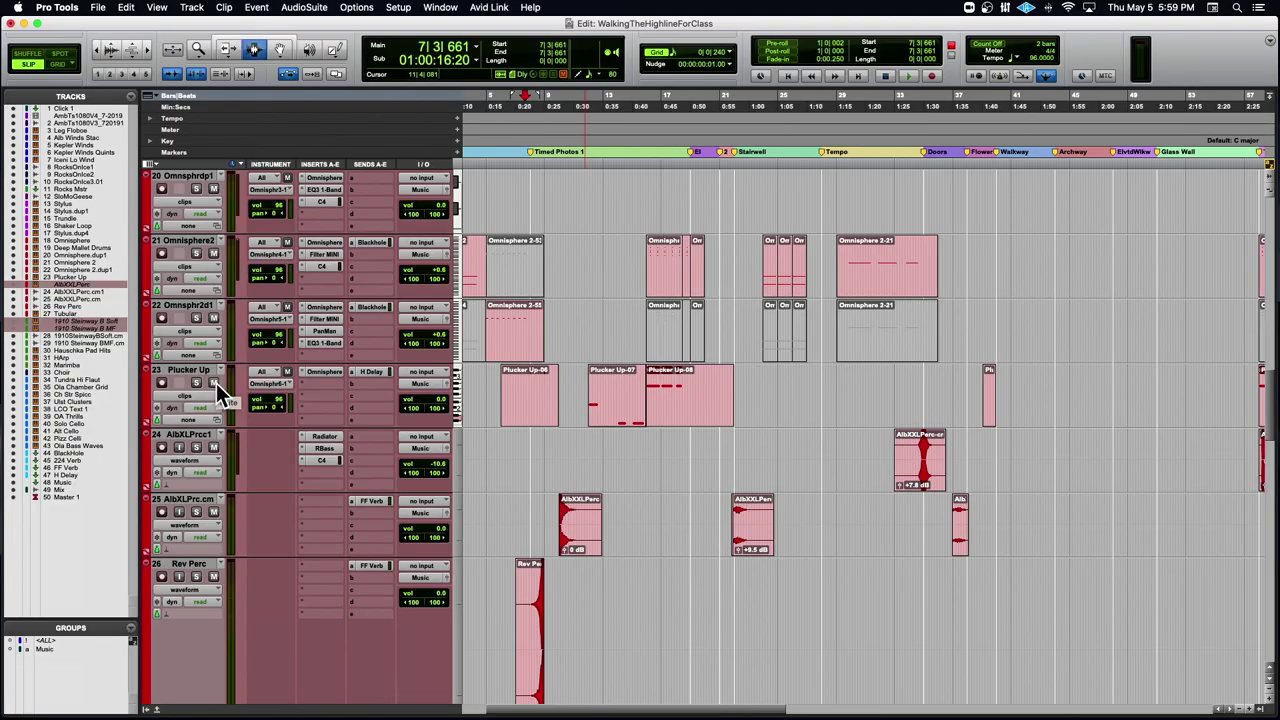
{"action": "left_click", "coordinate": [197, 318]}
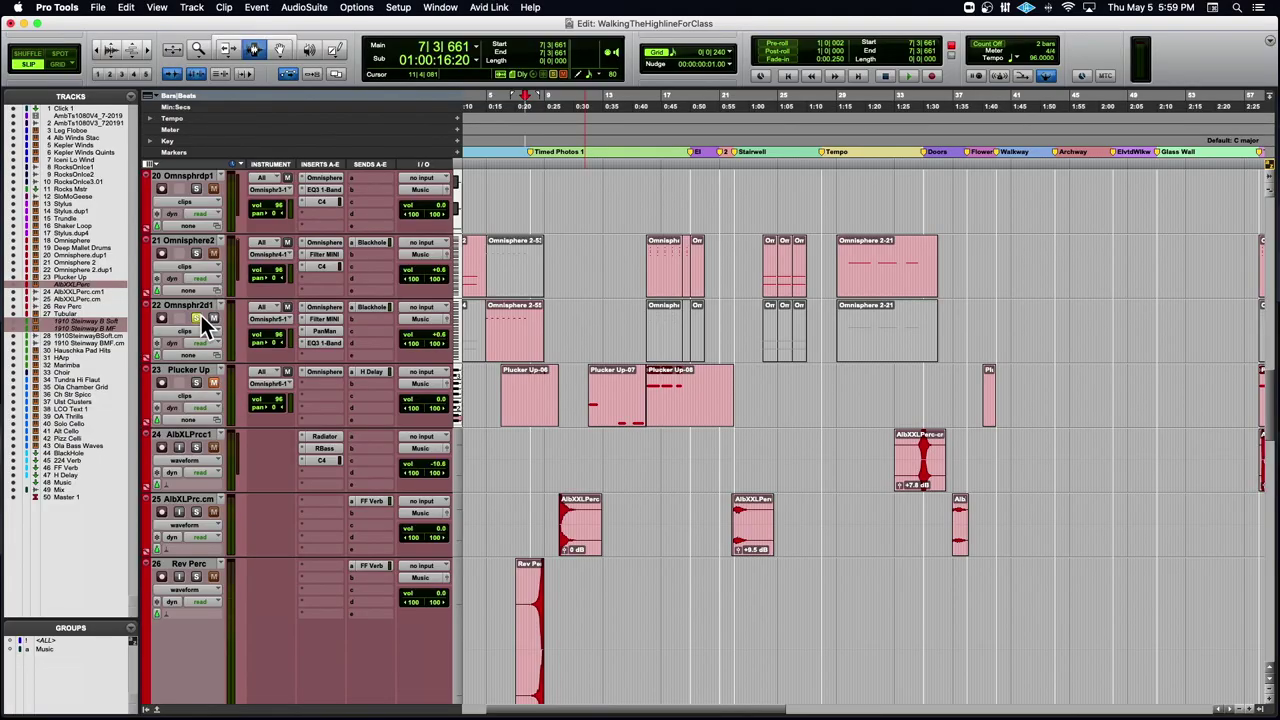
{"action": "left_click", "coordinate": [517, 340]}
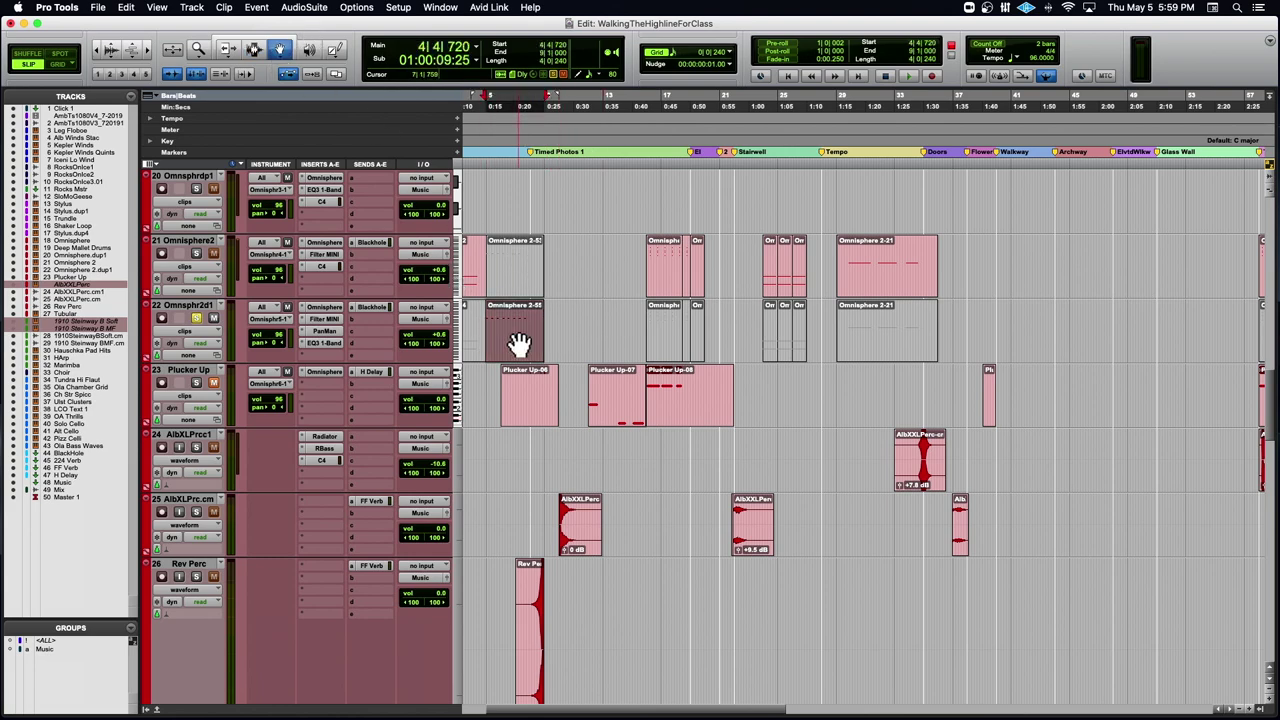
{"action": "scroll", "coordinate": [520, 343], "scroll_direction": "up", "scroll_amount": 4}
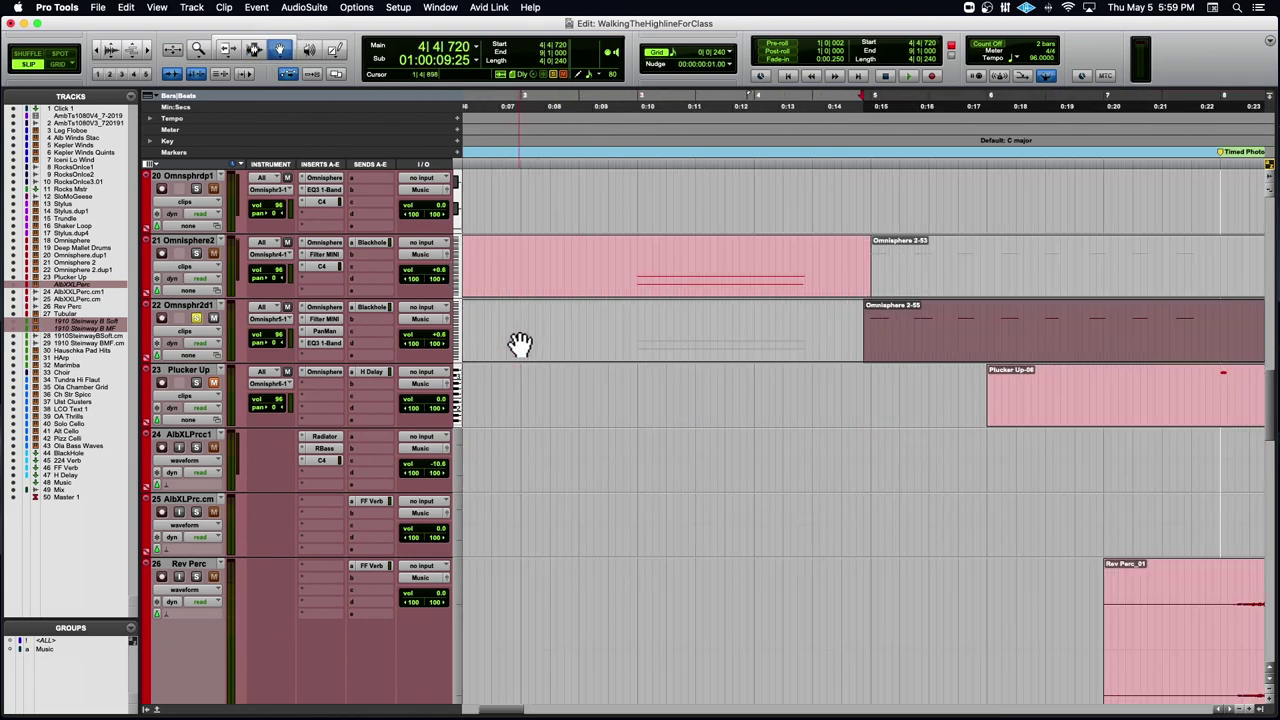
- Enlarge the height of the Omnisphere 2.dup1 track so its MIDI notes fill the edit area
{"action": "left_click", "coordinate": [193, 356]}
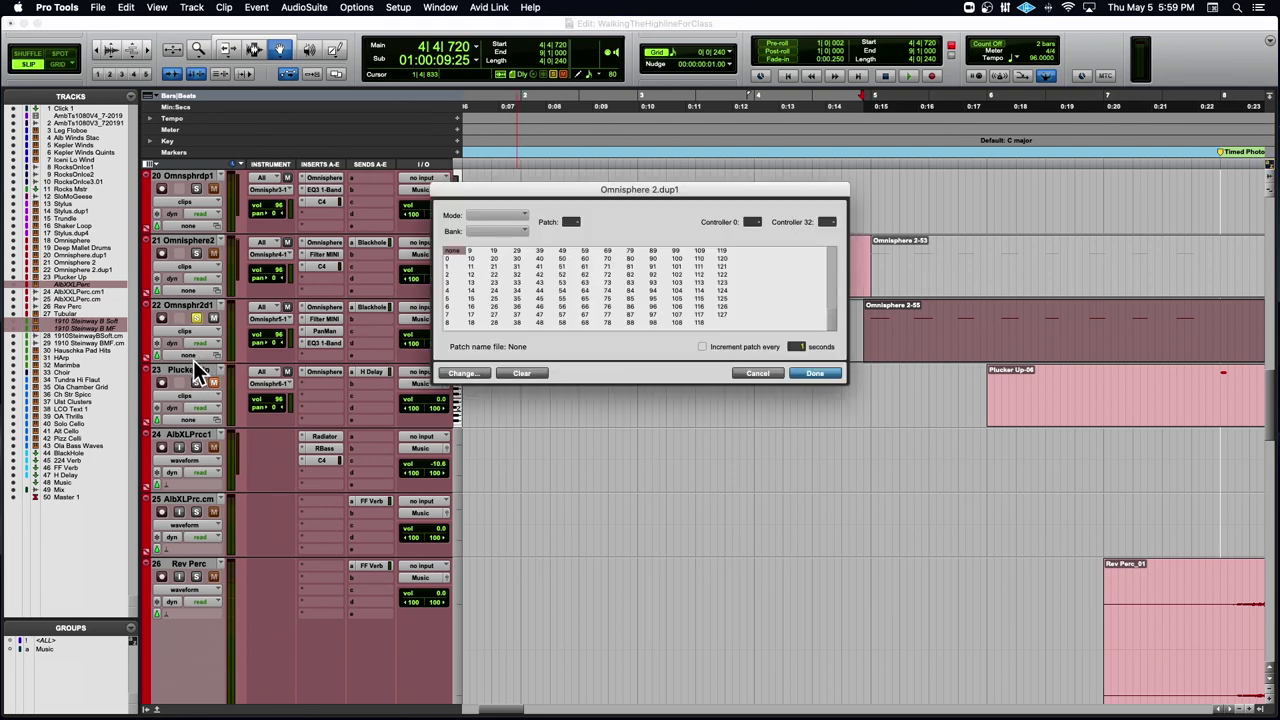
{"action": "left_click", "coordinate": [758, 373]}
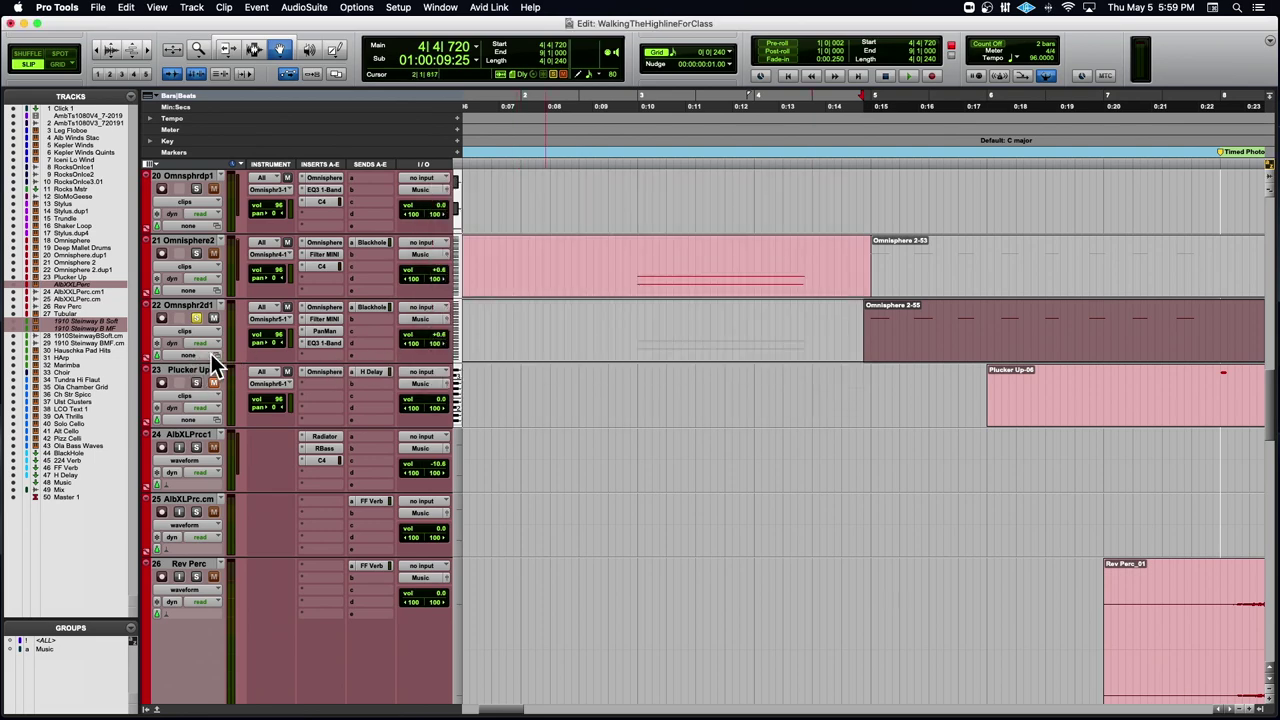
{"action": "left_click_drag", "start_coordinate": [187, 362], "coordinate": [187, 702]}
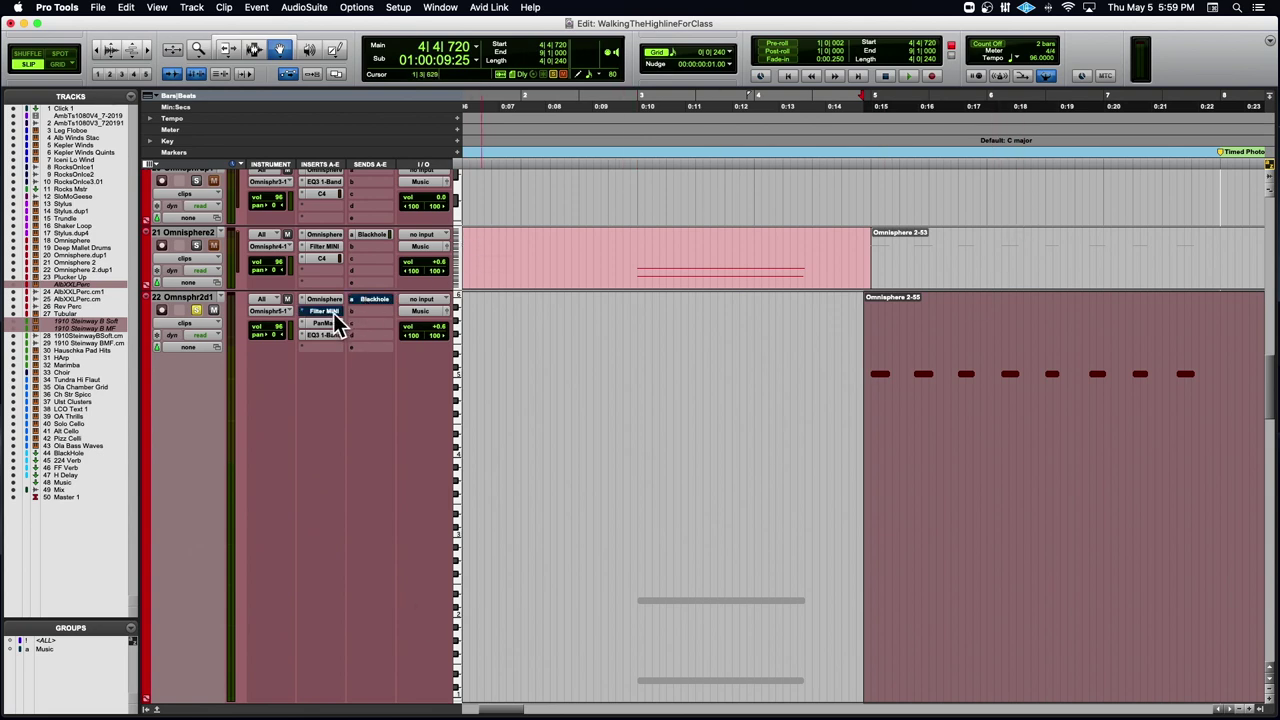
- Play Omnisphere 2.dup1 from 5|1|053 with Filter MINI, PanMan and EQ3 1-Band bypassed and the Blackhole send muted
{"action": "left_click", "coordinate": [872, 150]}
{"action": "key", "text": "space"}
{"action": "key", "text": "super+bracketleft"}
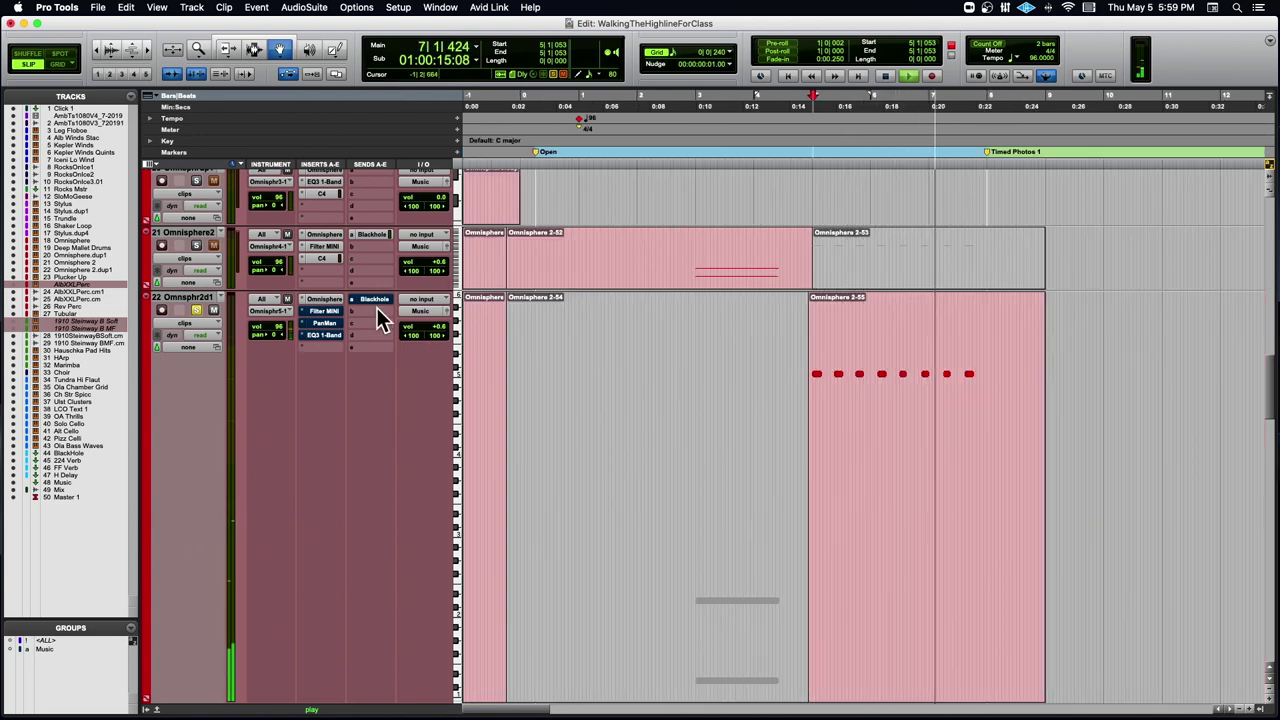
- Unmute the Blackhole send on Omnisphere 2.dup1, take Filter MINI out of bypass and replay the passage, closing the plug-in window
{"action": "key", "text": "space"}
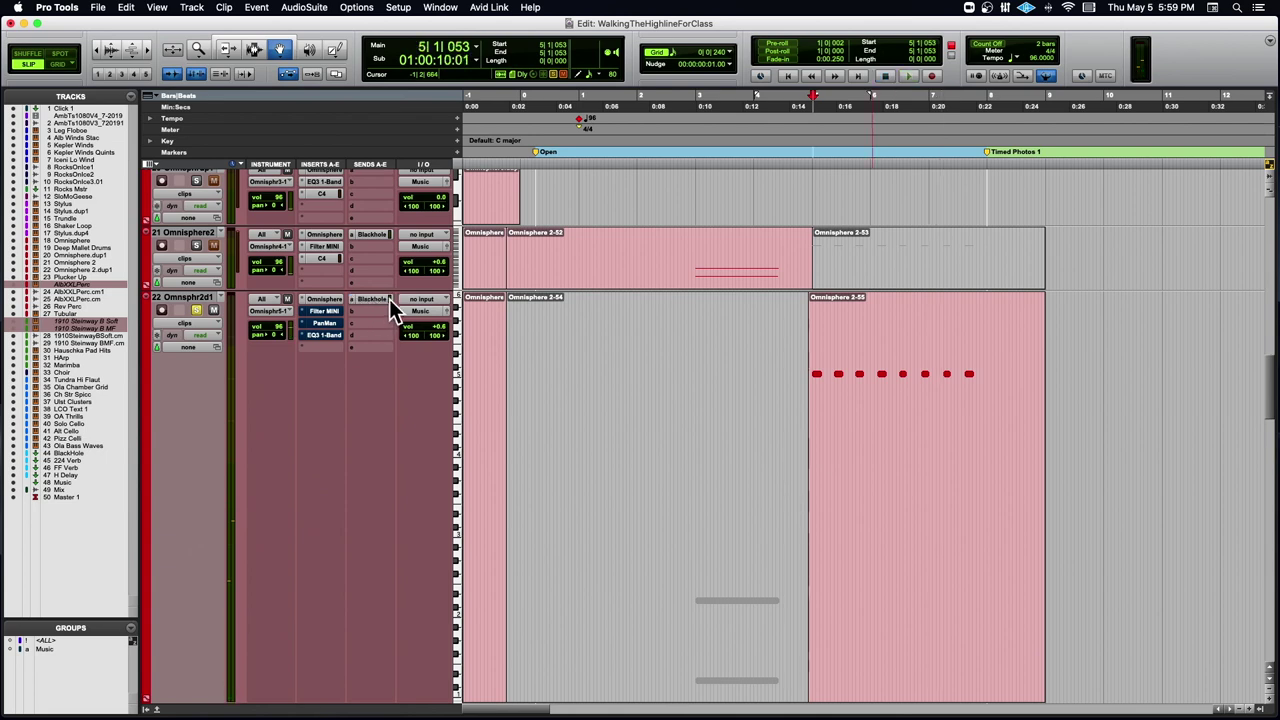
{"action": "key", "text": "space"}
{"action": "left_click", "coordinate": [324, 313]}
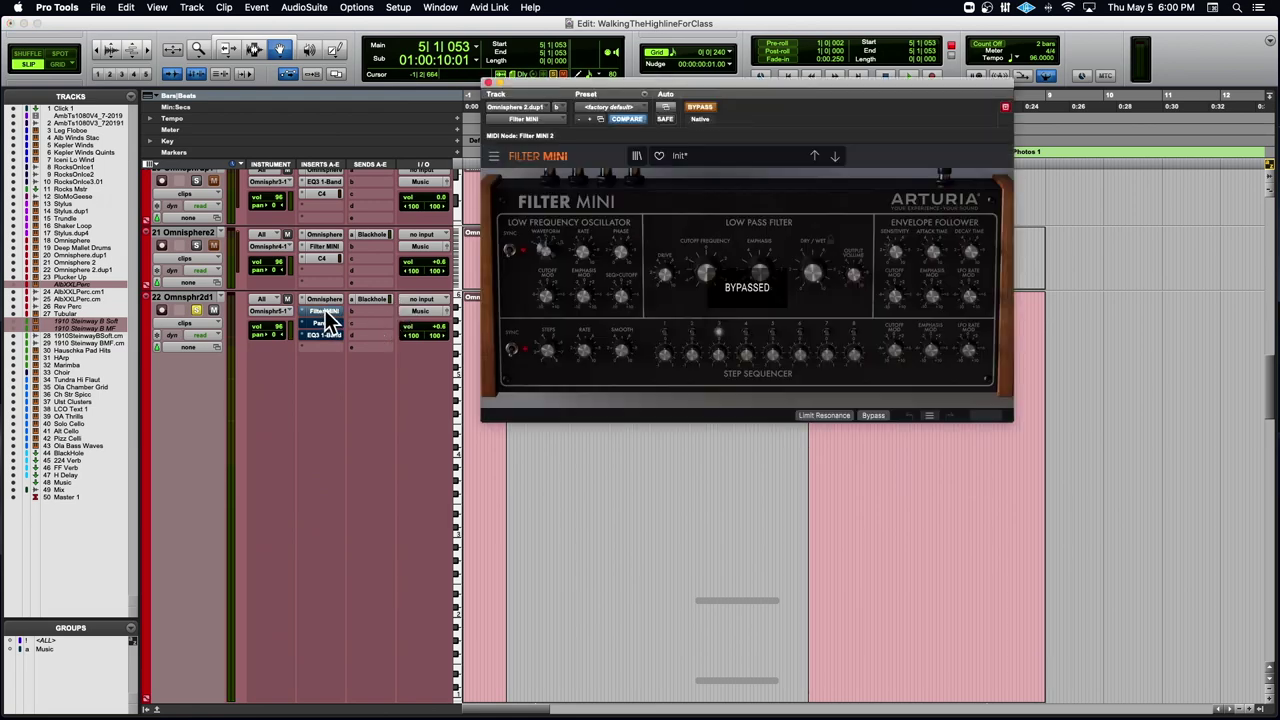
{"action": "left_click", "coordinate": [700, 108]}
{"action": "left_click_drag", "start_coordinate": [705, 95], "coordinate": [492, 95]}
{"action": "key", "text": "space"}
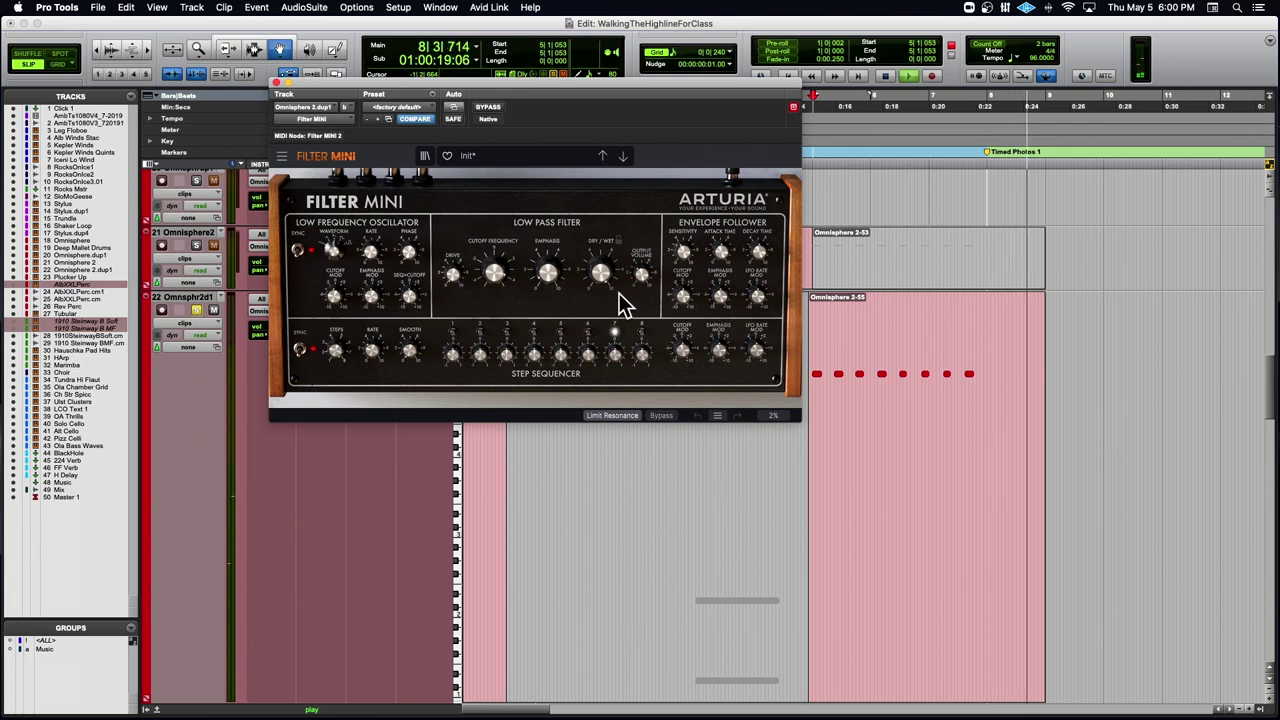
{"action": "key", "text": "space"}
{"action": "left_click", "coordinate": [278, 84]}
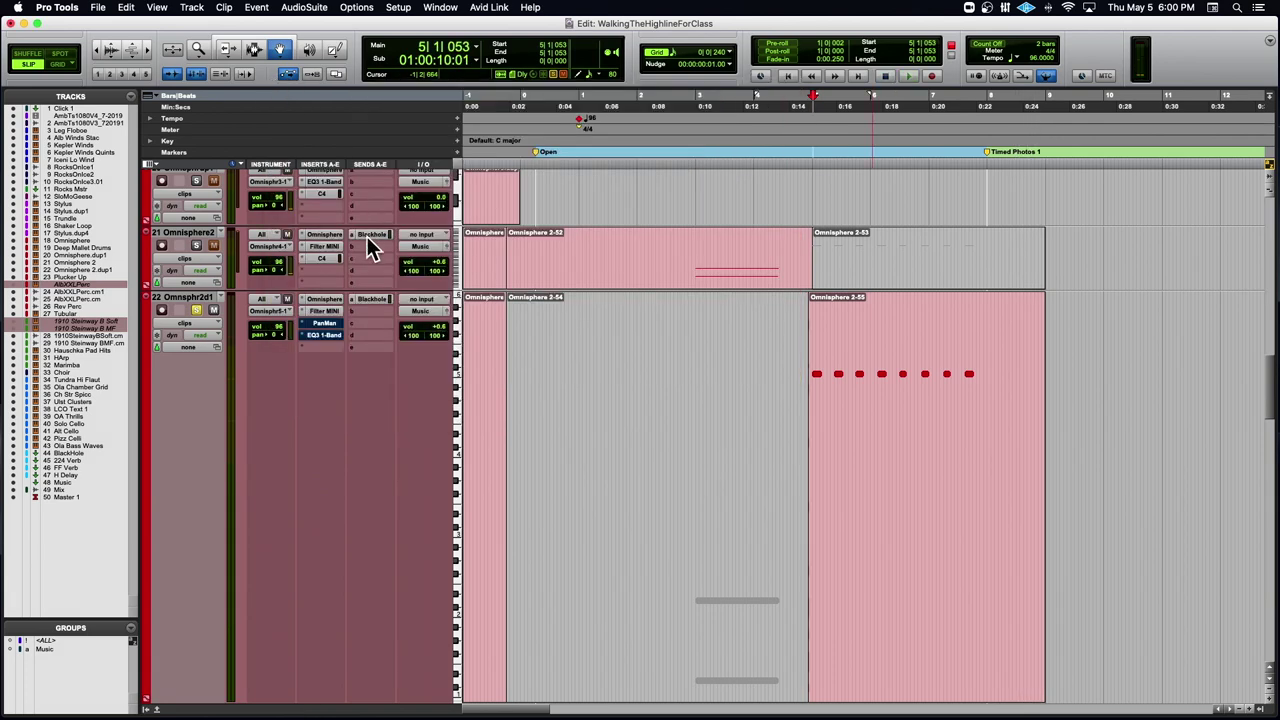
- Take PanMan on Omnisphere 2.dup1 out of bypass, play the passage with it active and close its window
{"action": "left_click", "coordinate": [325, 324]}
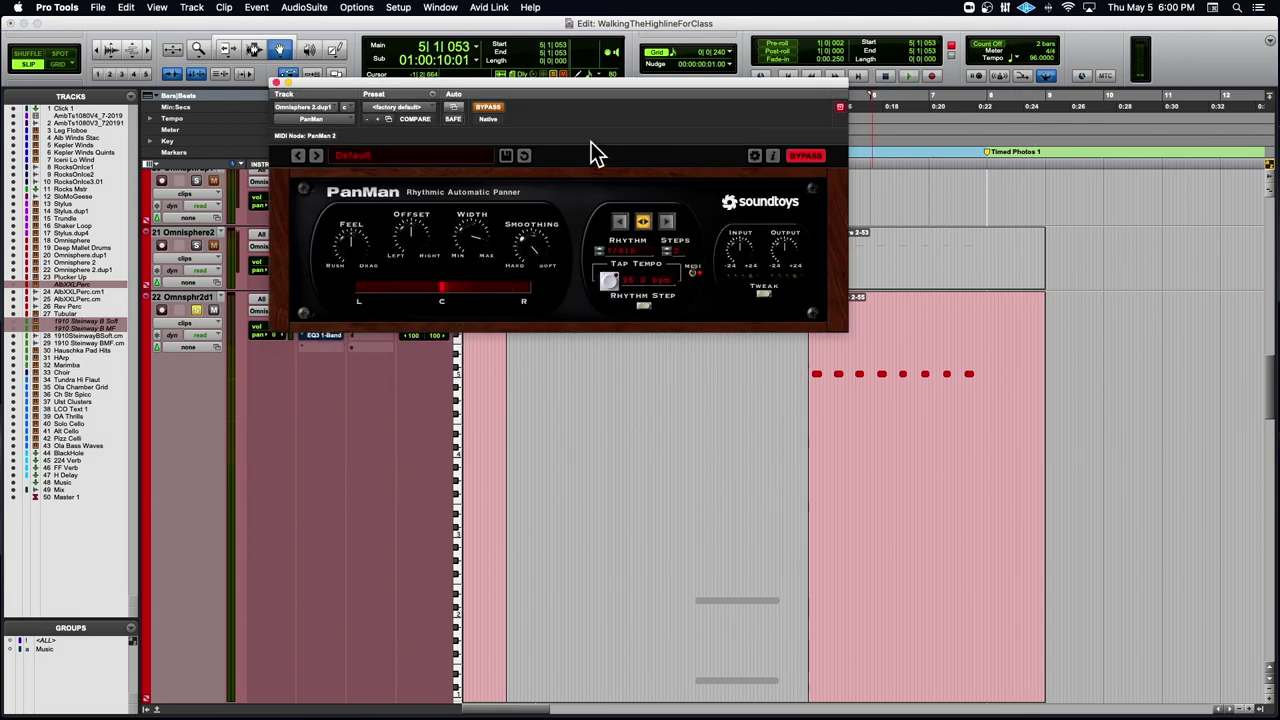
{"action": "left_click", "coordinate": [488, 107]}
{"action": "key", "text": "space"}
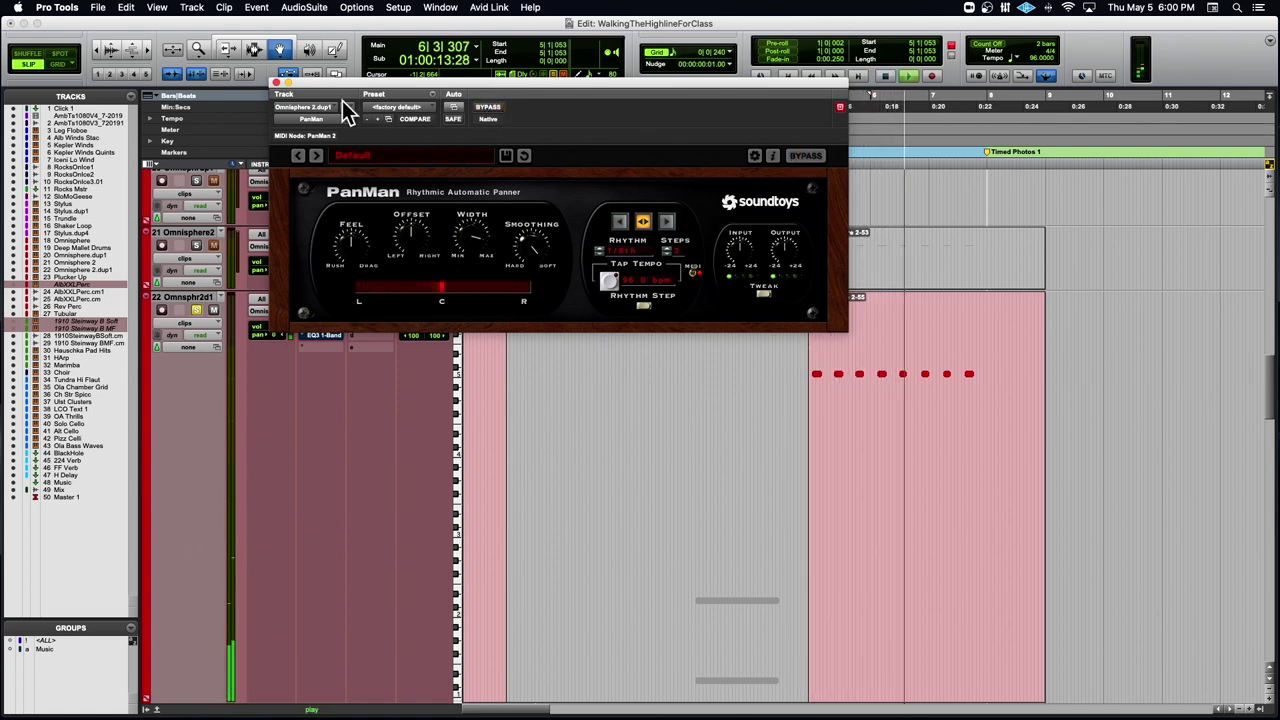
{"action": "left_click", "coordinate": [277, 83]}
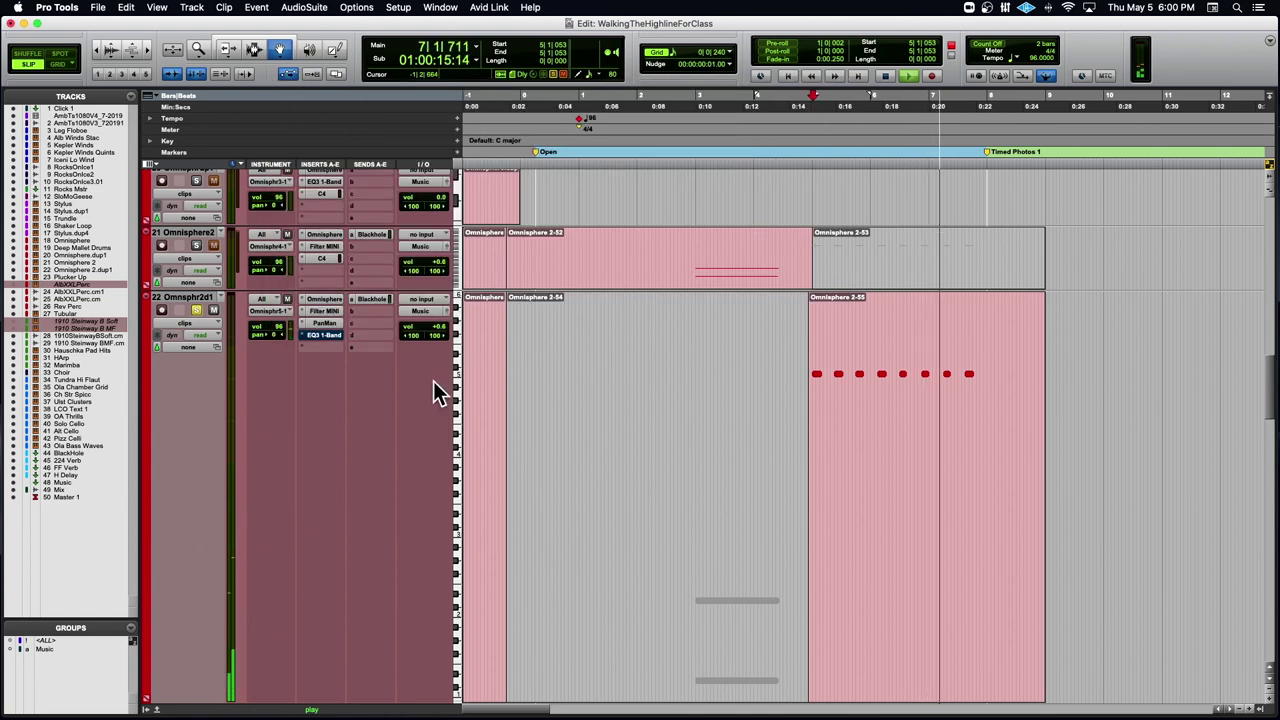
- Take EQ3 1-Band out of bypass, play the passage through the full insert chain and unsolo Omnisphere 2.dup1
{"action": "left_click", "coordinate": [321, 335]}
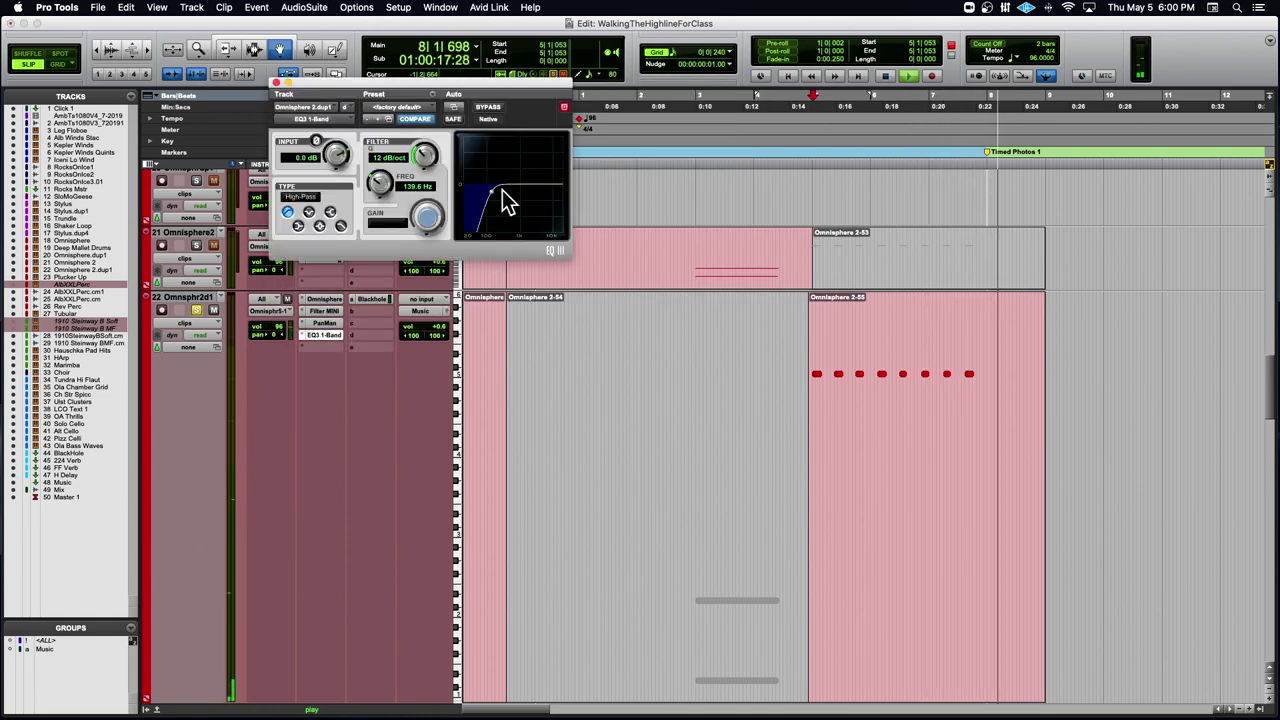
{"action": "left_click", "coordinate": [278, 84]}
{"action": "left_click", "coordinate": [197, 311]}
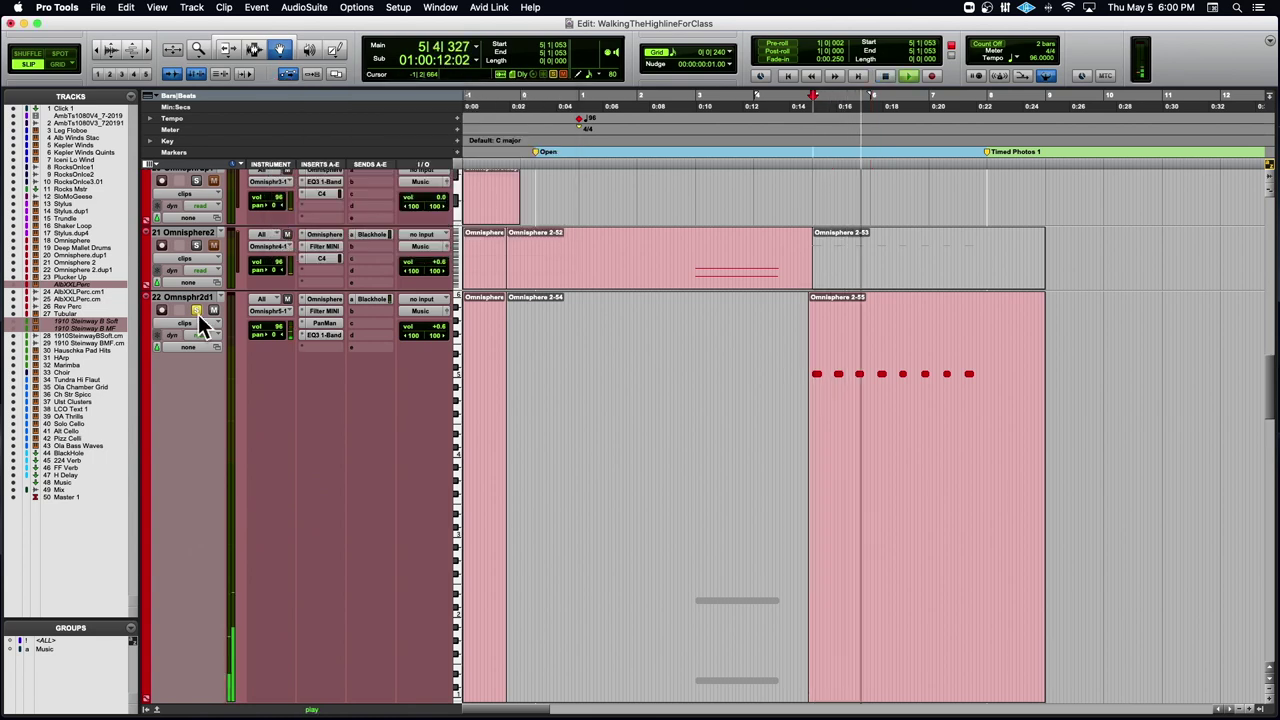
{"action": "key", "text": "space"}
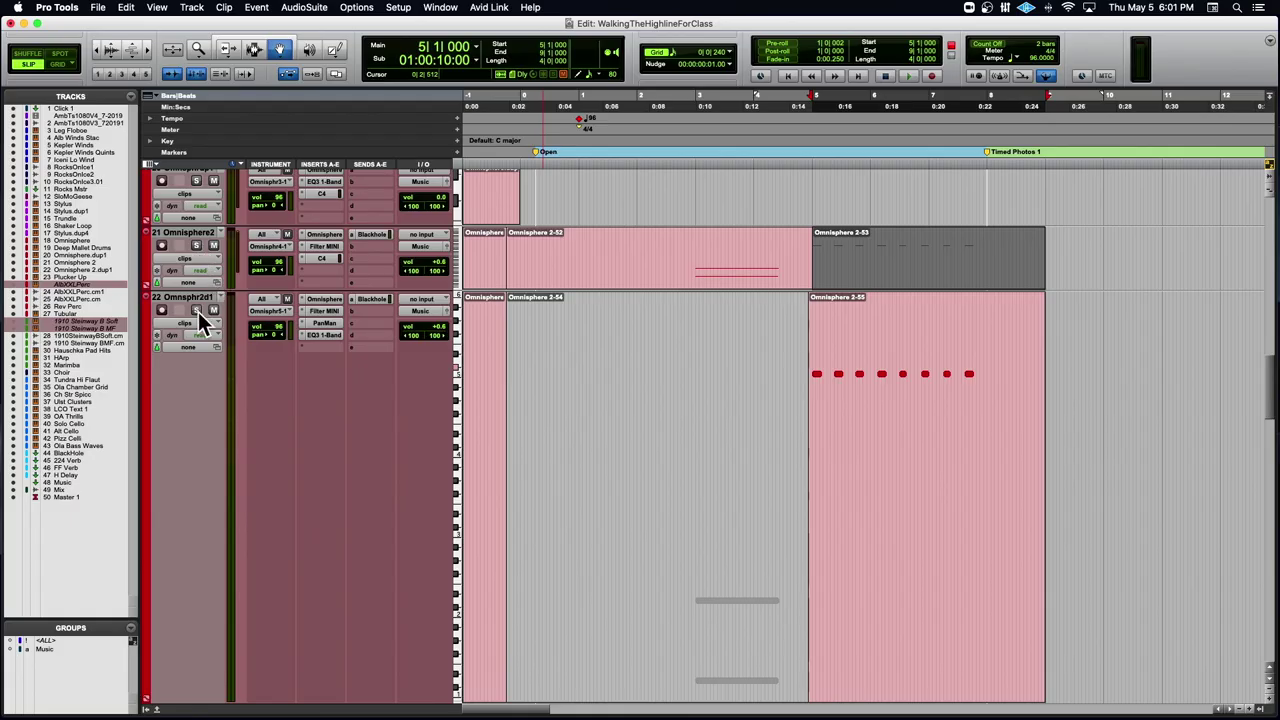
- Set the automation mode of Omnisphere 2.dup1 to off and display its Filter MINI Cutoff automation curve
{"action": "left_click", "coordinate": [193, 333]}
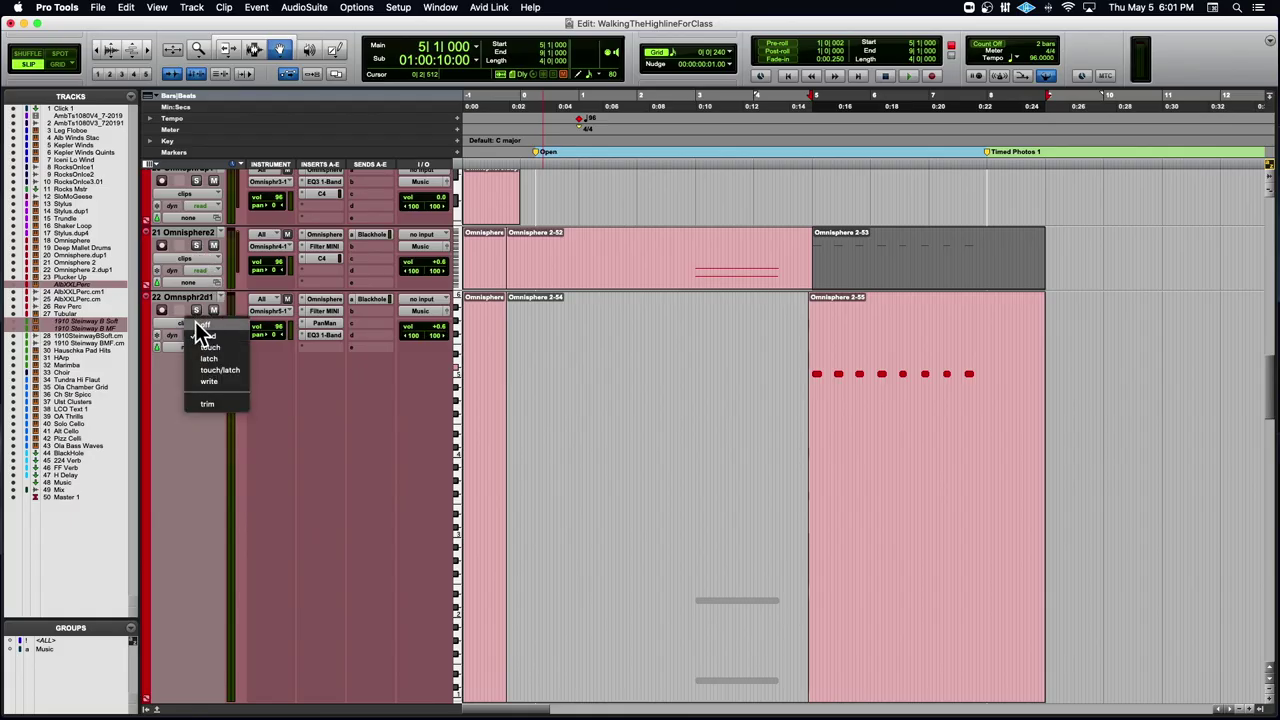
{"action": "left_click", "coordinate": [157, 318]}
{"action": "left_click", "coordinate": [166, 320]}
{"action": "mouse_move", "coordinate": [214, 529]}
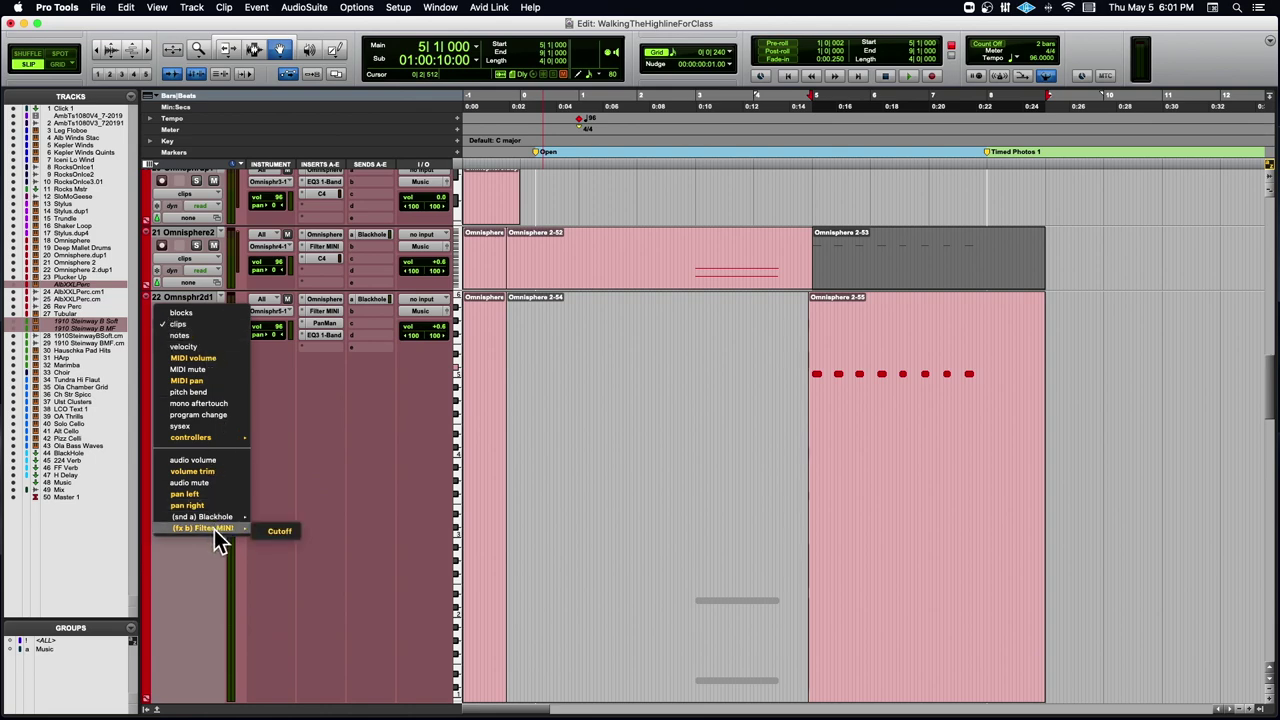
{"action": "left_click", "coordinate": [279, 531]}
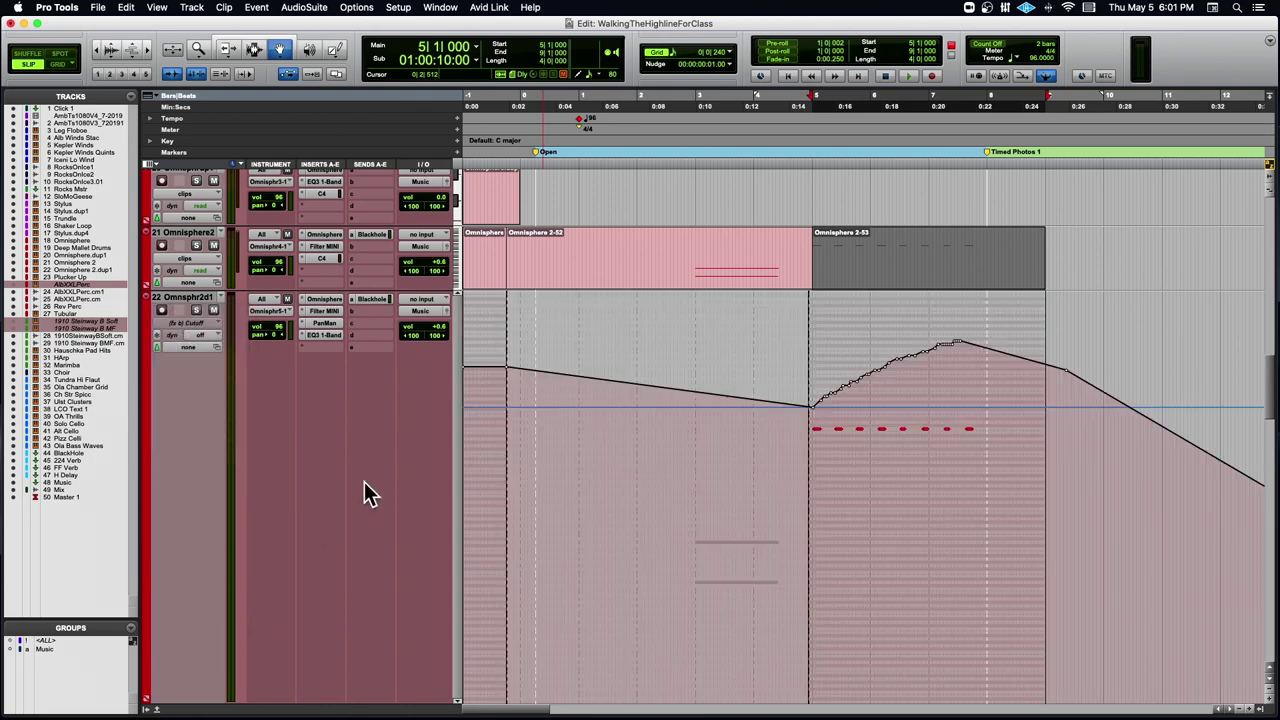
- Open Filter MINI clear of the rising cutoff curve and play the session from 4|4|662
{"action": "left_click", "coordinate": [322, 312]}
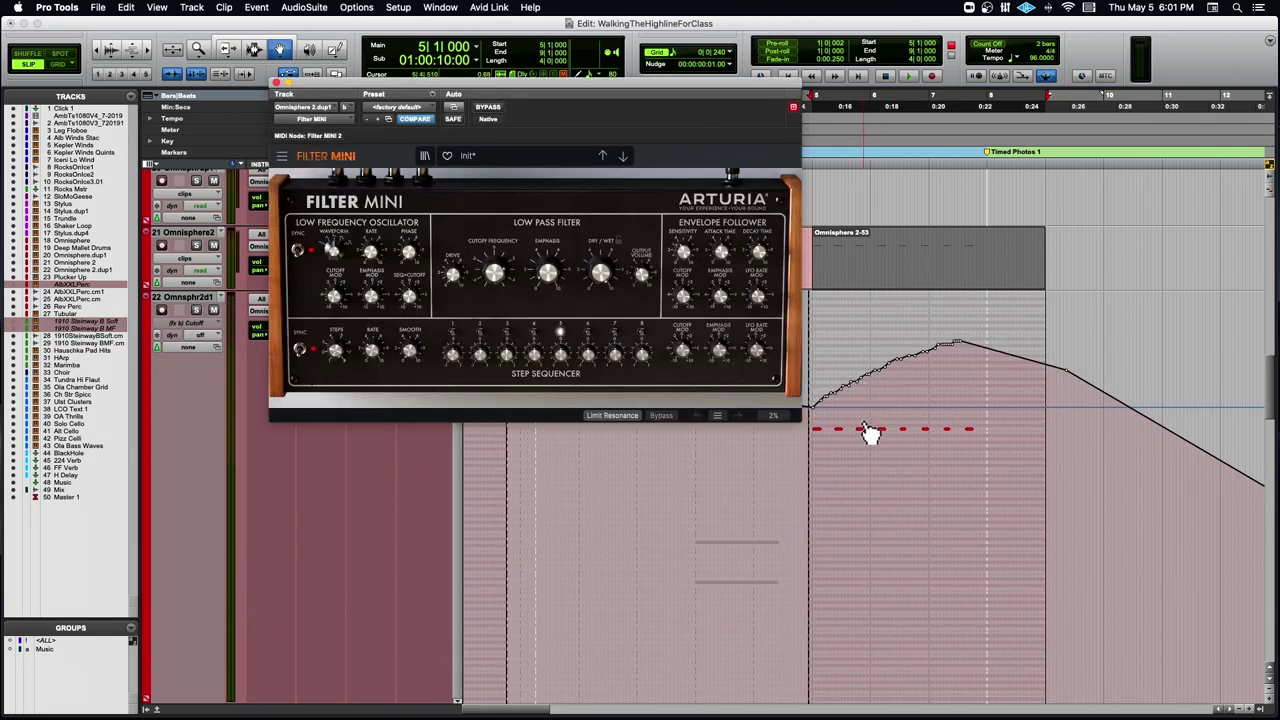
{"action": "left_click_drag", "start_coordinate": [743, 82], "coordinate": [630, 62]}
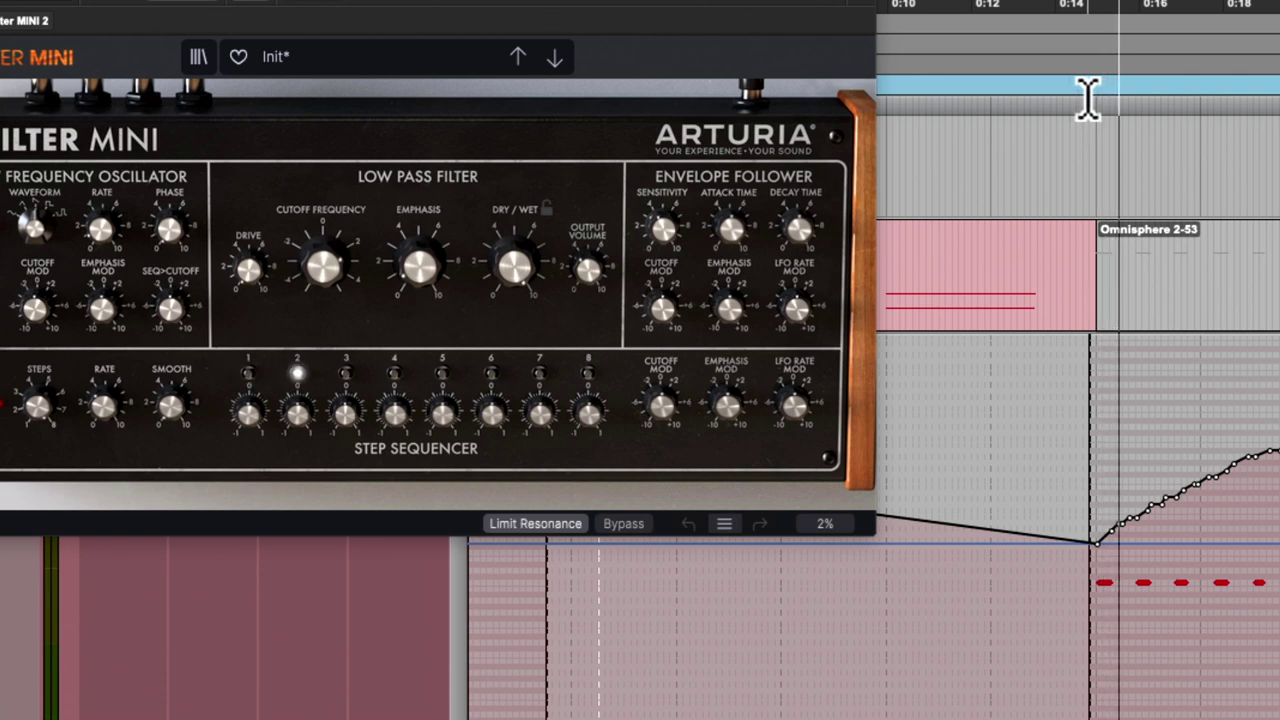
{"action": "left_click", "coordinate": [1016, 100]}
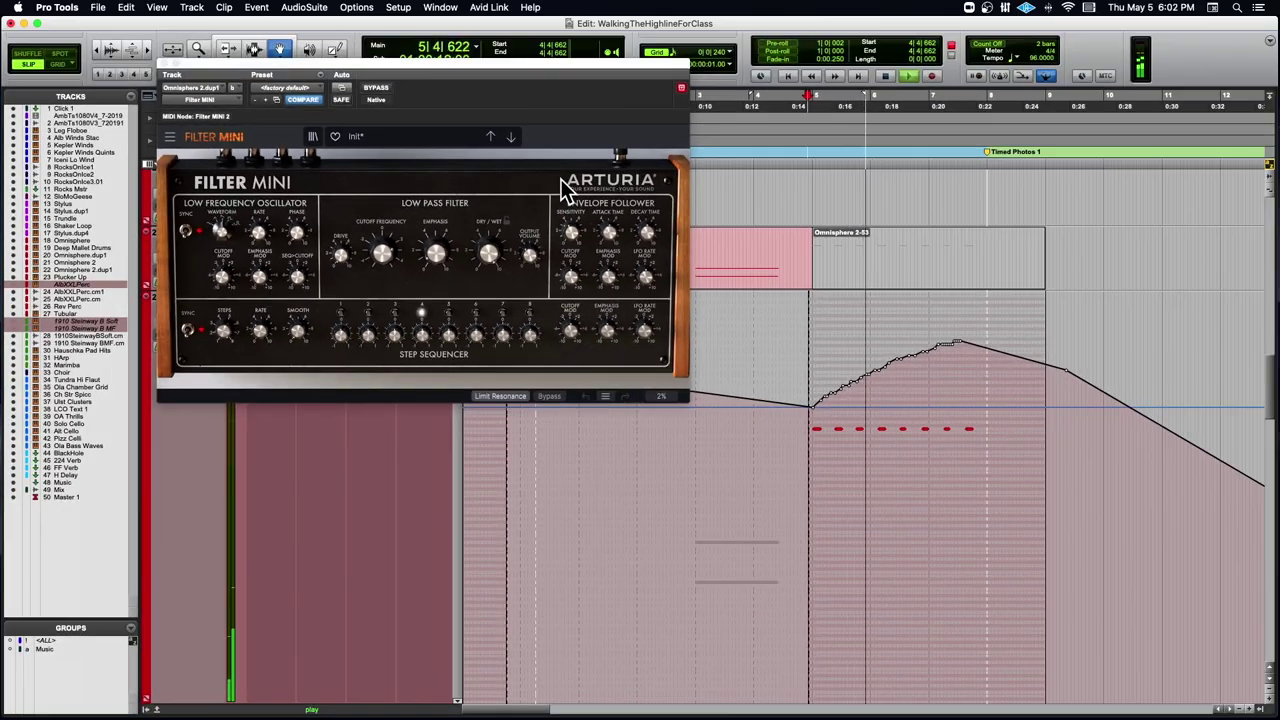
{"action": "key", "text": "space"}
- Shift the Filter MINI window off the track controls, solo Omnisphere 2.dup1 and play the passage
{"action": "left_click_drag", "start_coordinate": [466, 77], "coordinate": [1070, 185]}
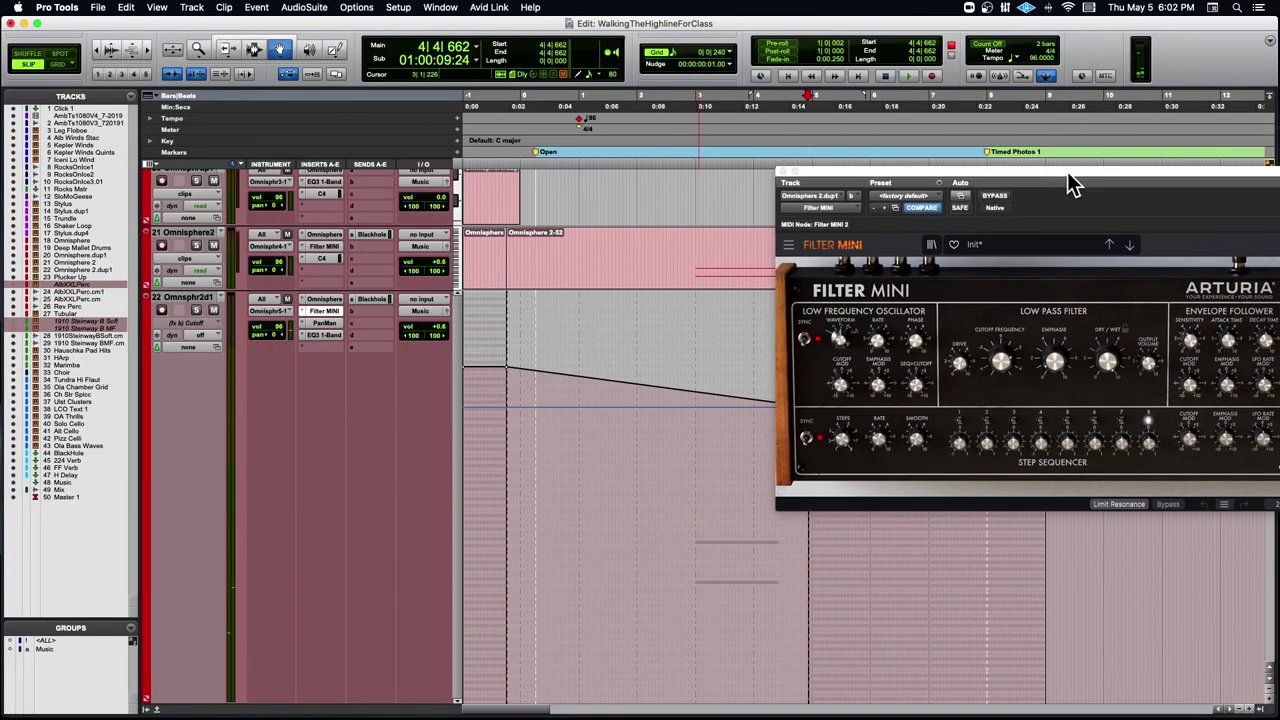
{"action": "left_click", "coordinate": [195, 322]}
{"action": "left_click", "coordinate": [285, 327]}
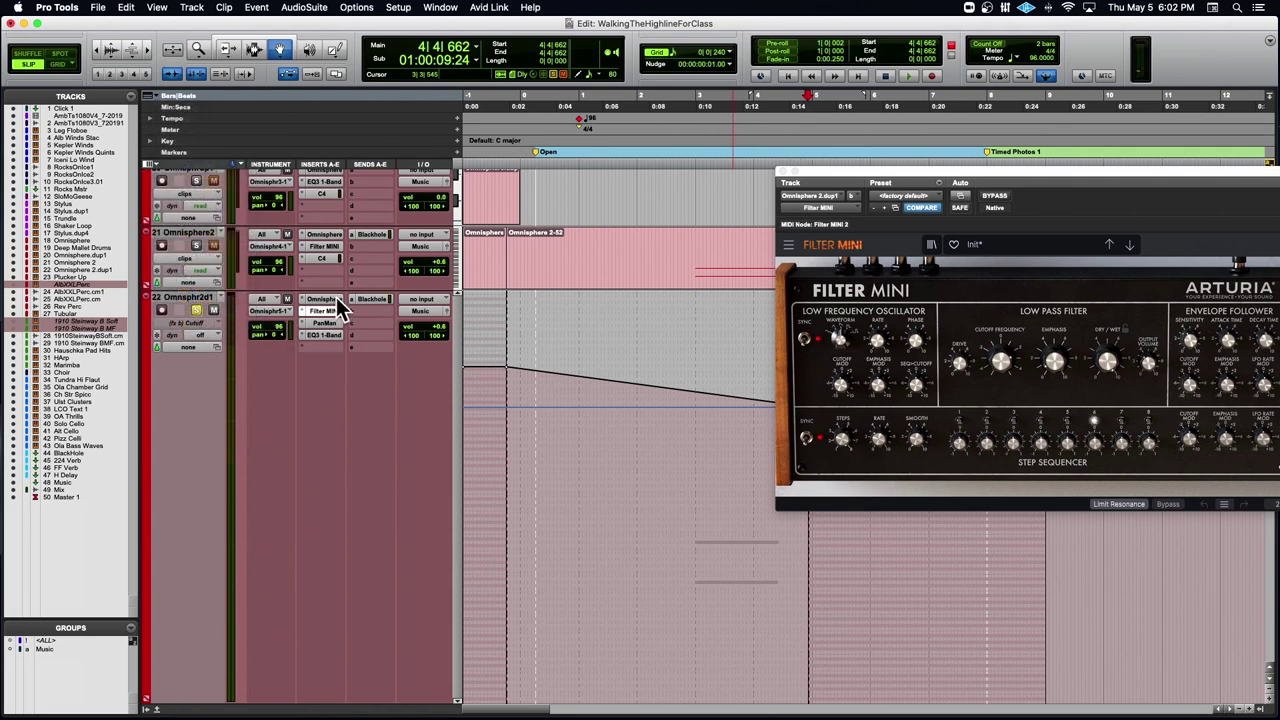
{"action": "key", "text": "space"}
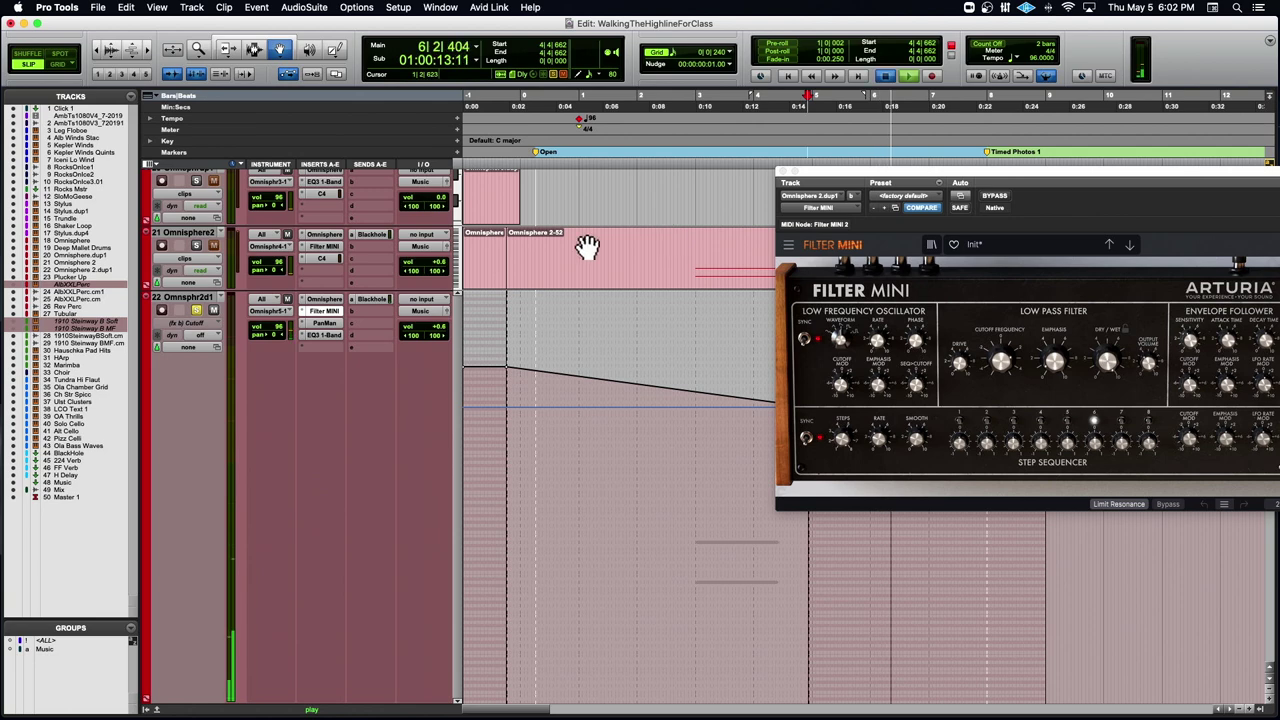
{"action": "key", "text": "space"}
- Check that the track view is Filter MINI Cutoff, bring the plug-in window back over the timeline and play the passage
{"action": "left_click", "coordinate": [216, 326]}
{"action": "mouse_move", "coordinate": [215, 328]}
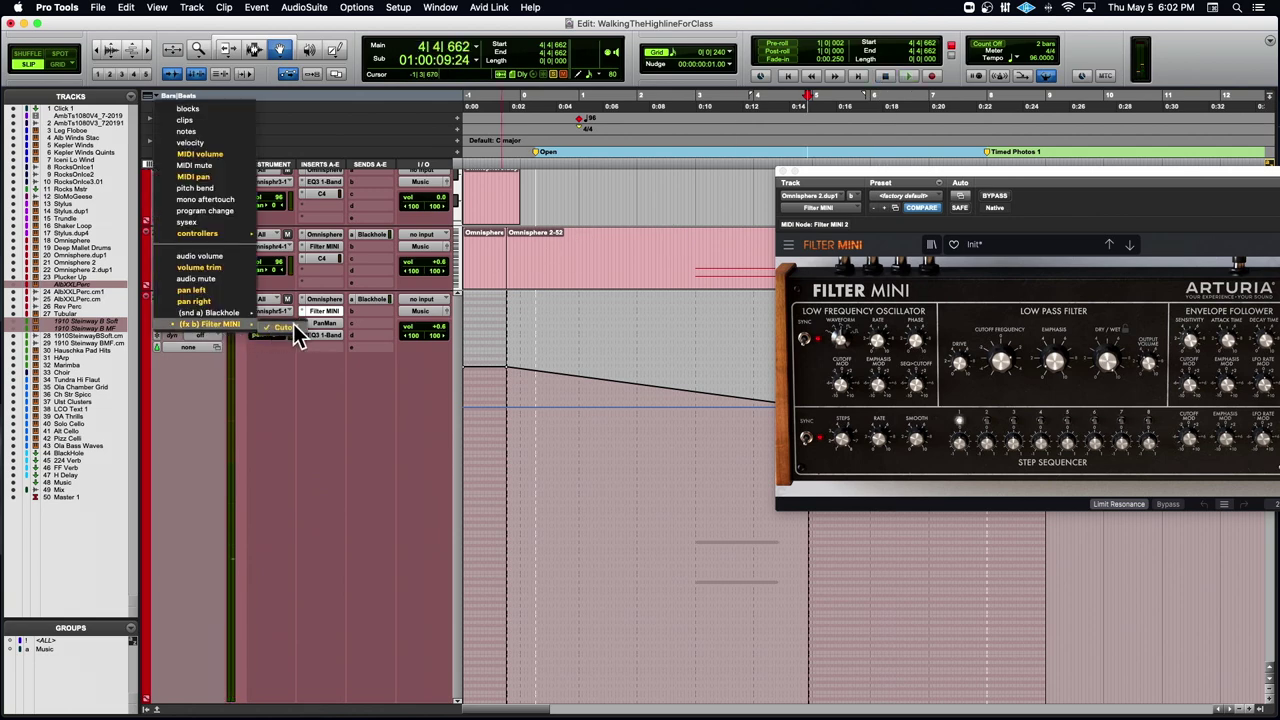
{"action": "left_click", "coordinate": [853, 185]}
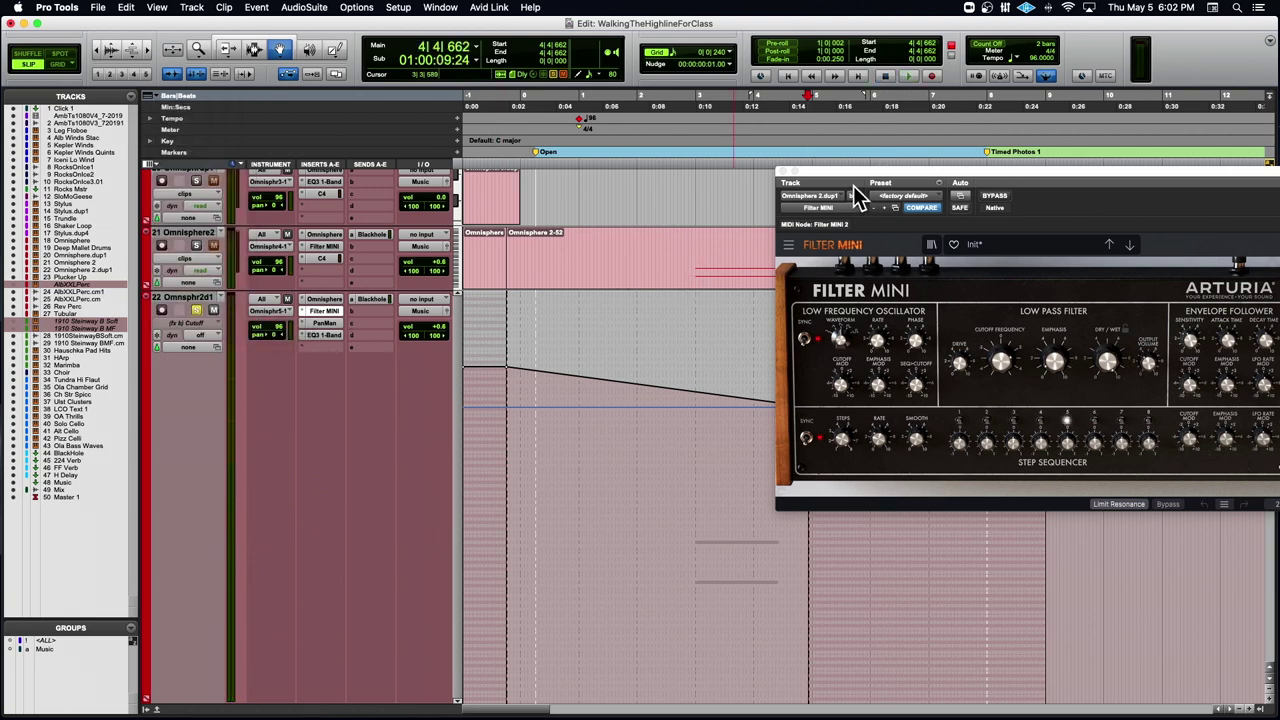
{"action": "left_click_drag", "start_coordinate": [853, 185], "coordinate": [472, 131]}
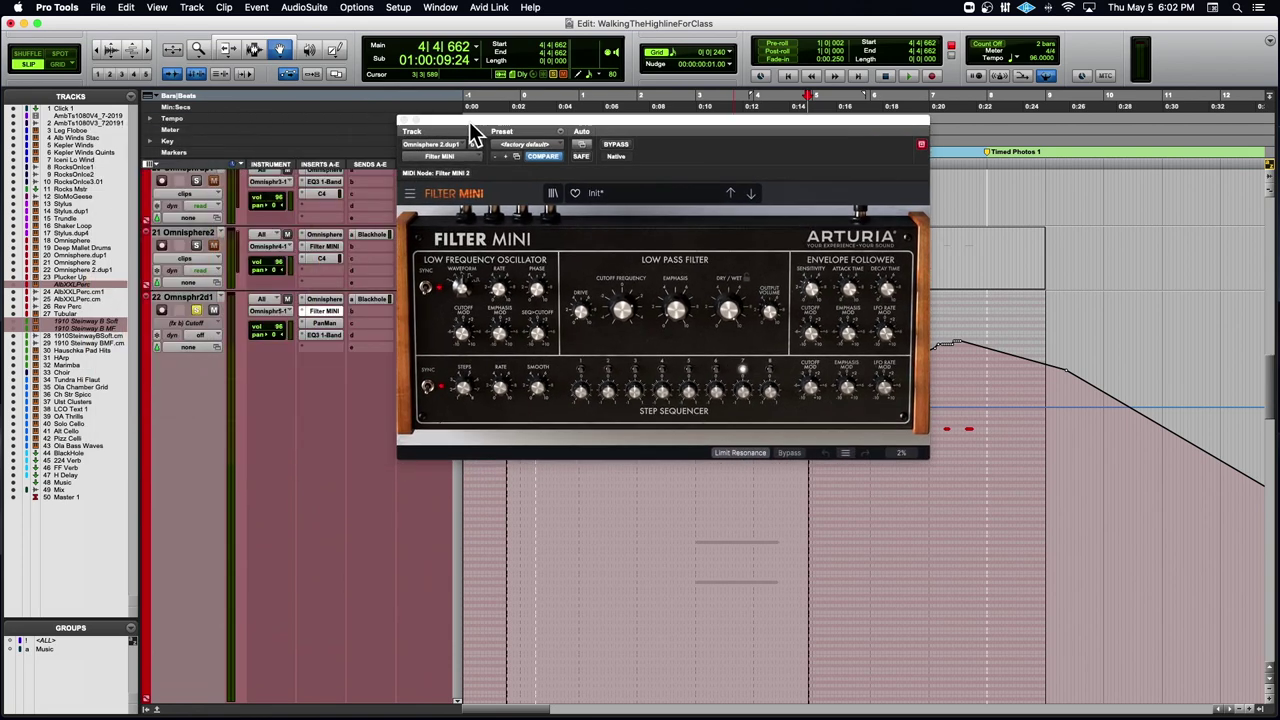
{"action": "key", "text": "space"}
- Return Omnisphere 2.dup1 to clips view and nudge Filter MINI's cutoff frequency, closing the plug-in window
{"action": "left_click", "coordinate": [184, 323]}
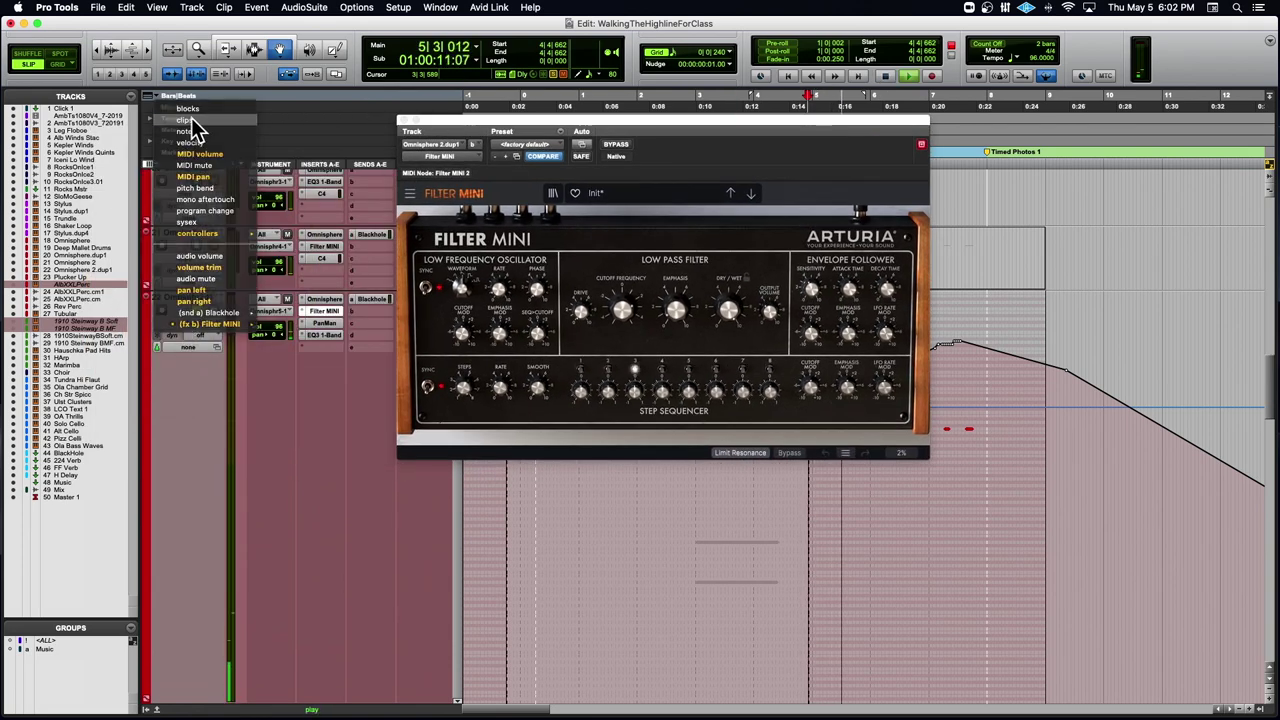
{"action": "left_click", "coordinate": [193, 119]}
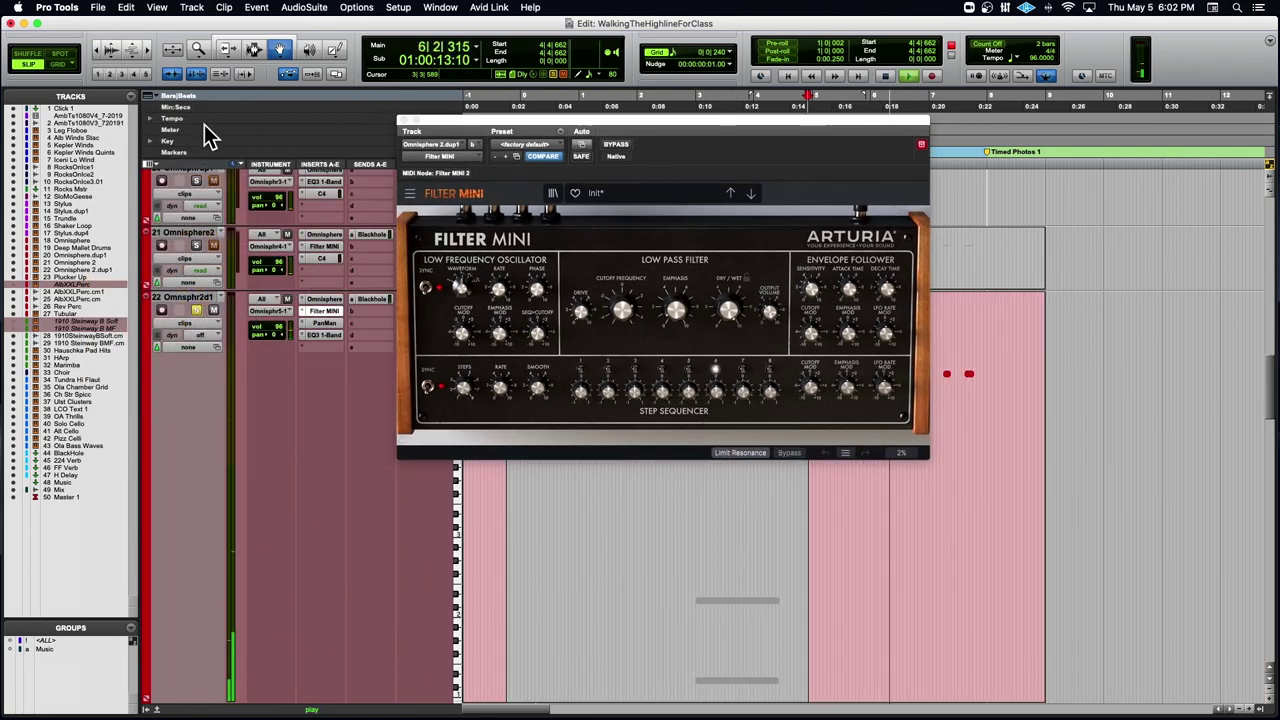
{"action": "key", "text": "space"}
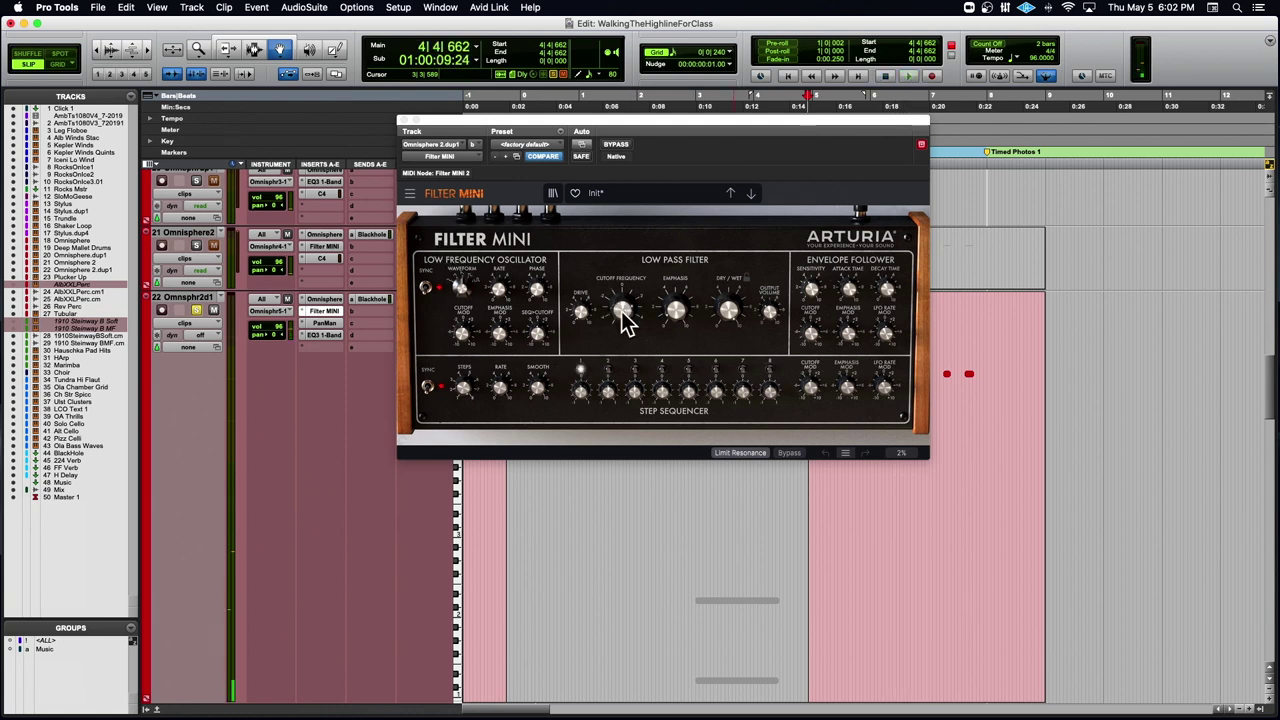
{"action": "left_click_drag", "start_coordinate": [622, 318], "coordinate": [622, 308]}
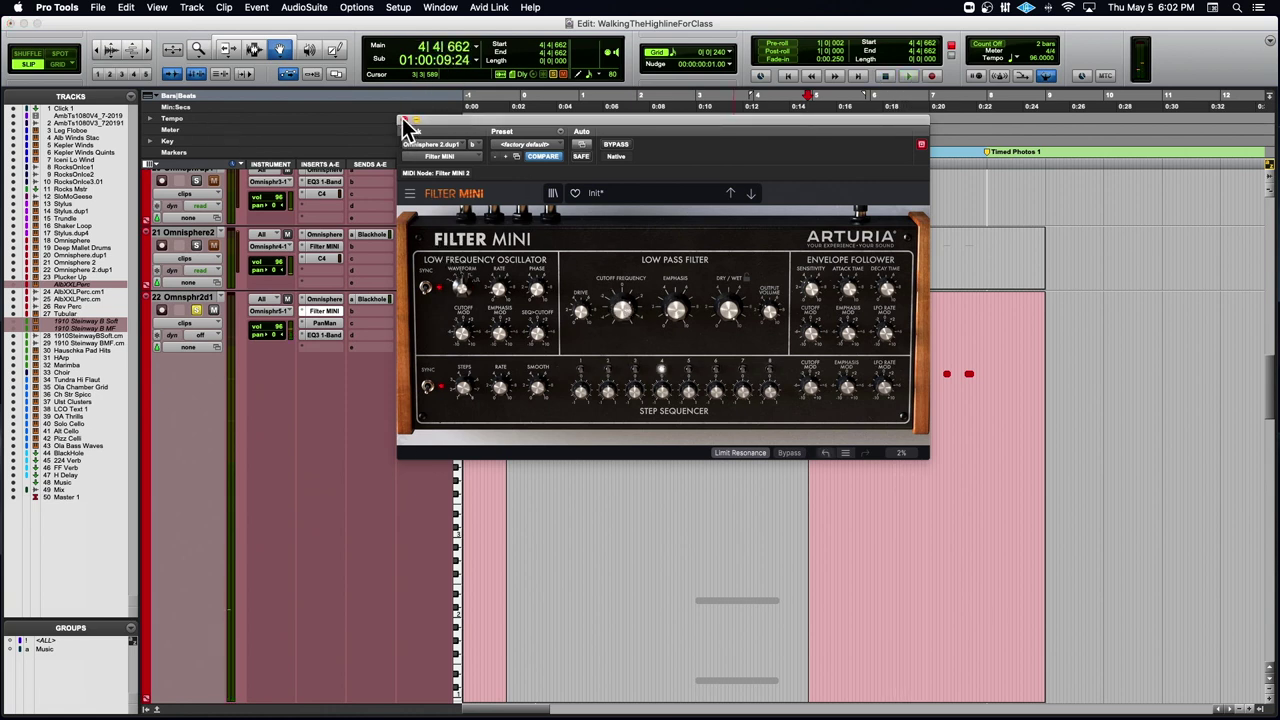
{"action": "left_click", "coordinate": [404, 121]}
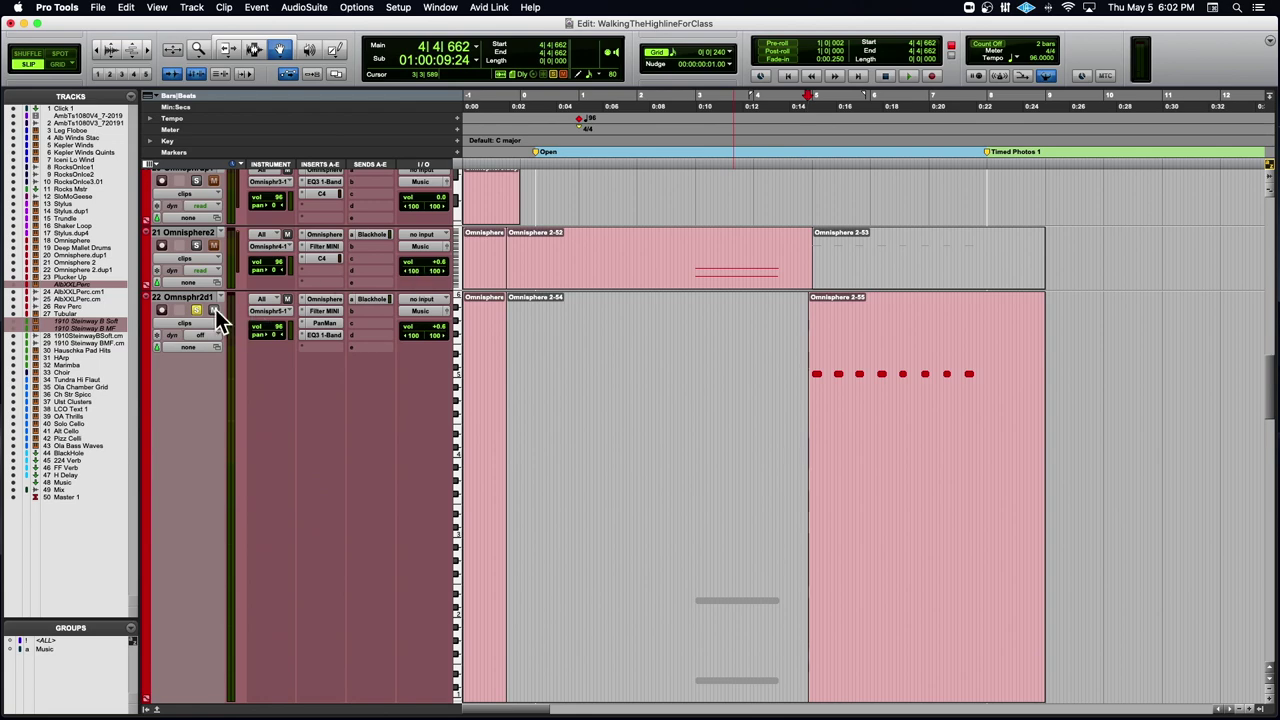
- Select the SloMoGeese clip near bar 6, audition it and zoom the timeline in on its waveform
{"action": "scroll", "coordinate": [208, 308], "scroll_direction": "up", "scroll_amount": 10}
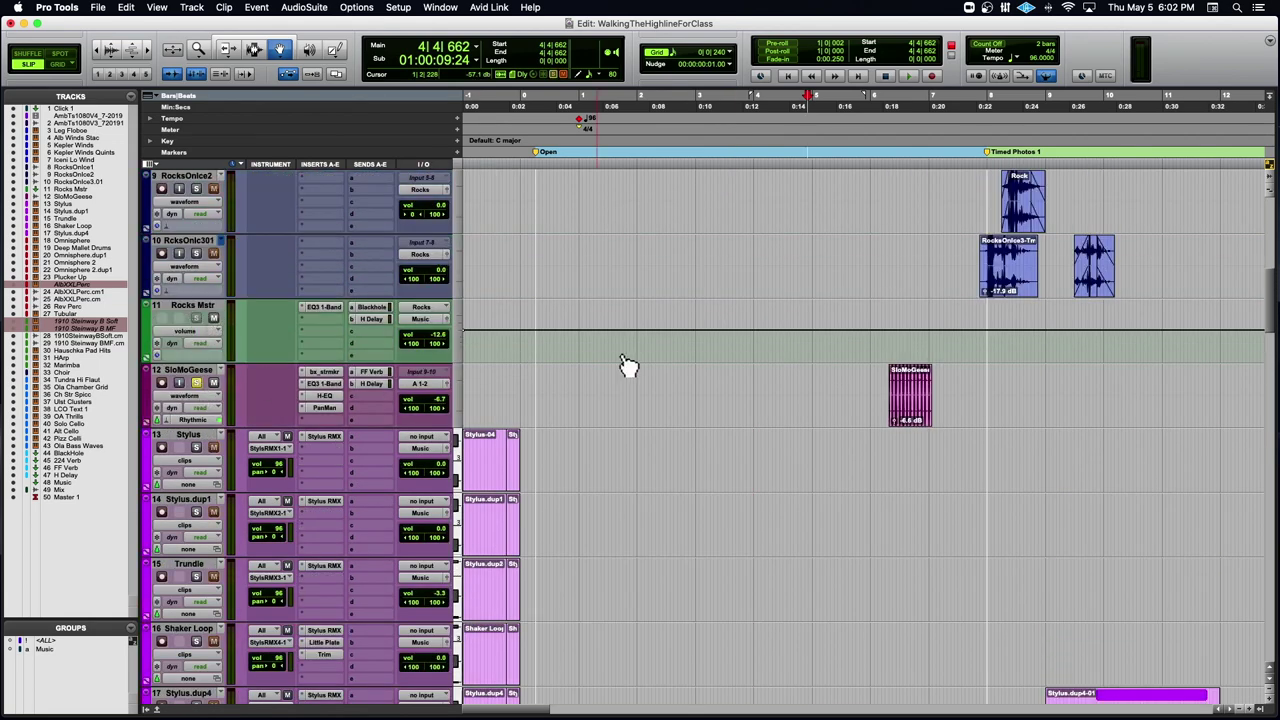
{"action": "left_click", "coordinate": [904, 402]}
{"action": "key", "text": "space"}
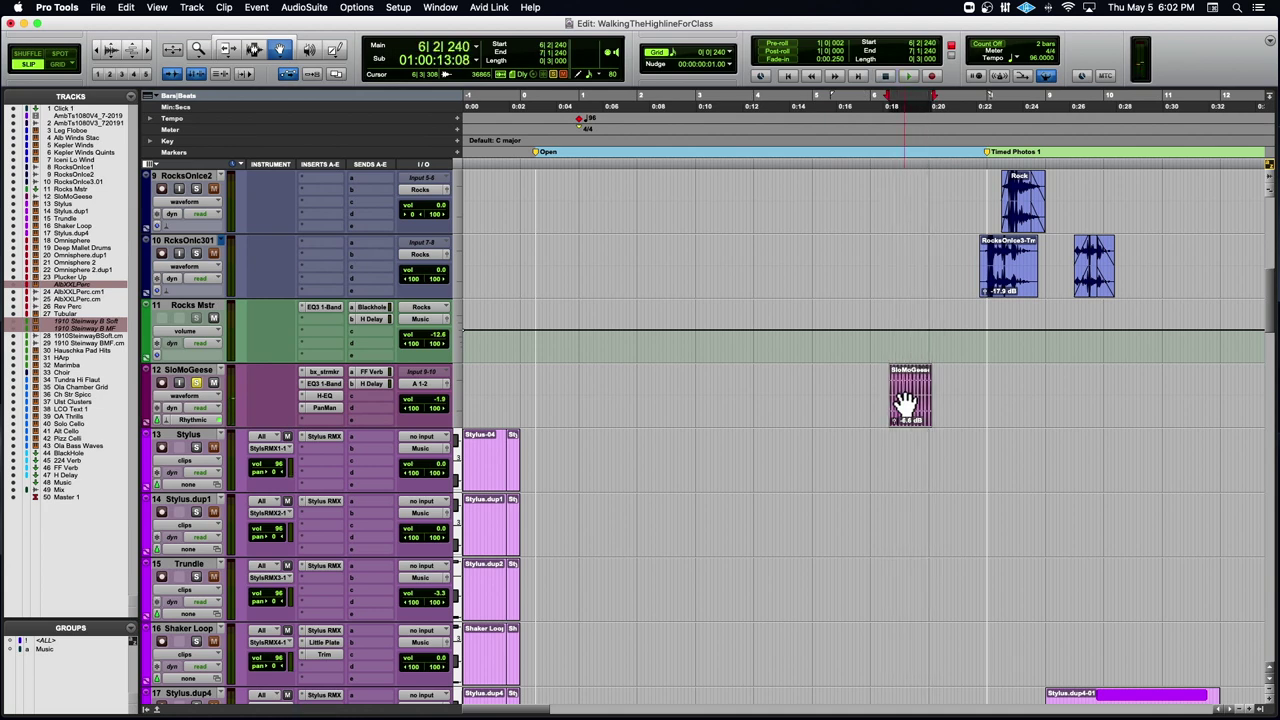
{"action": "key", "text": "super+bracketright"}
{"action": "key", "text": "super+bracketright"}
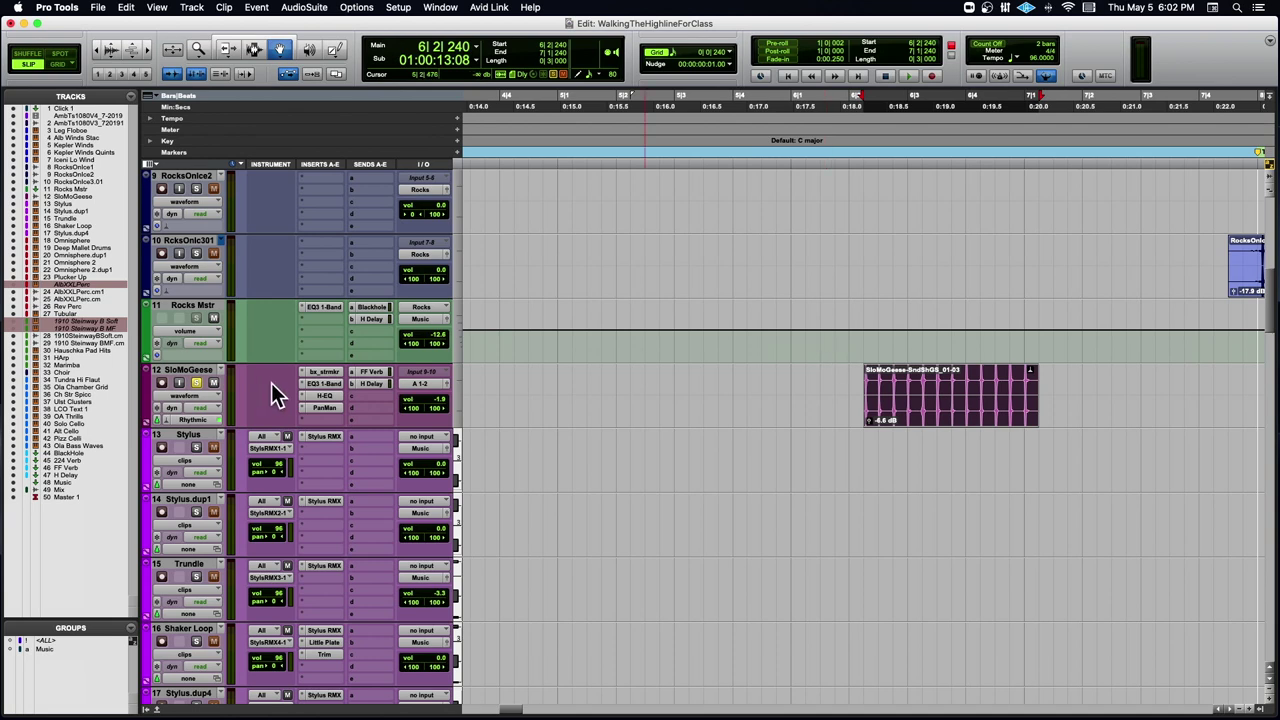
- Inspect bx_stereomaker on SloMoGeese, play the clip with the PanMan window open to watch the panning, and close the plug-in
{"action": "left_click", "coordinate": [321, 409]}
{"action": "left_click", "coordinate": [316, 374]}
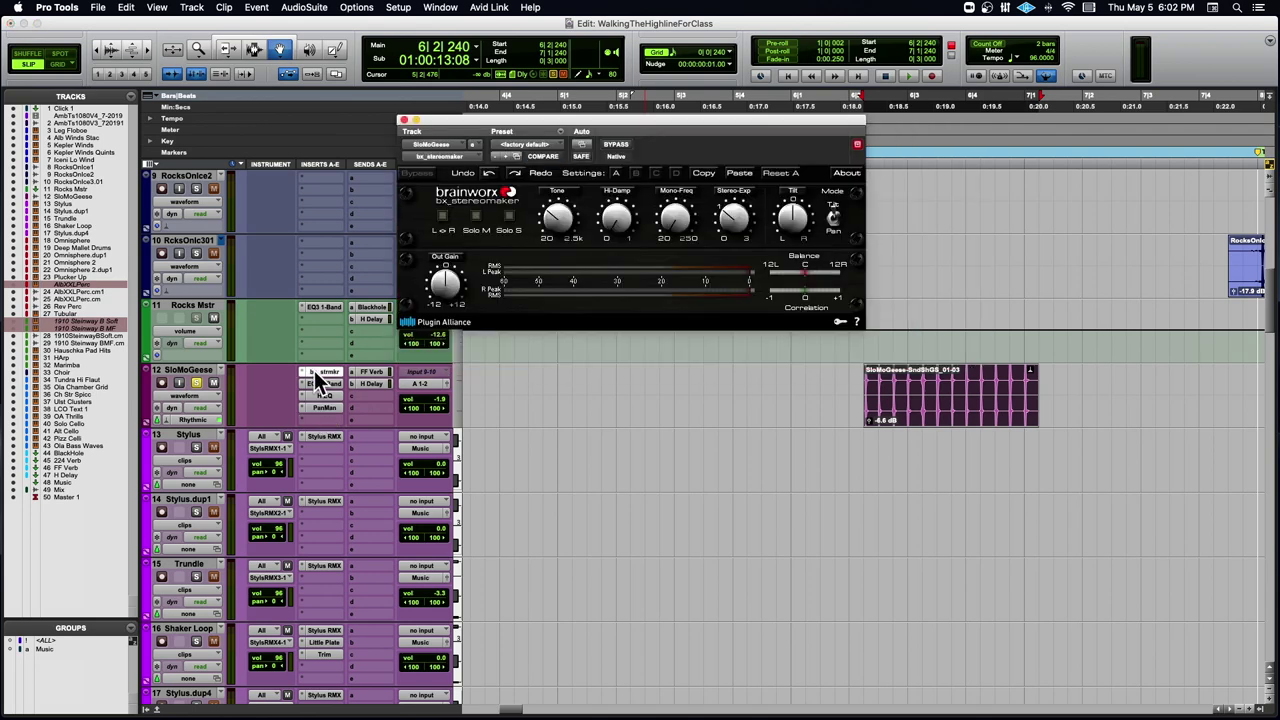
{"action": "left_click", "coordinate": [324, 407]}
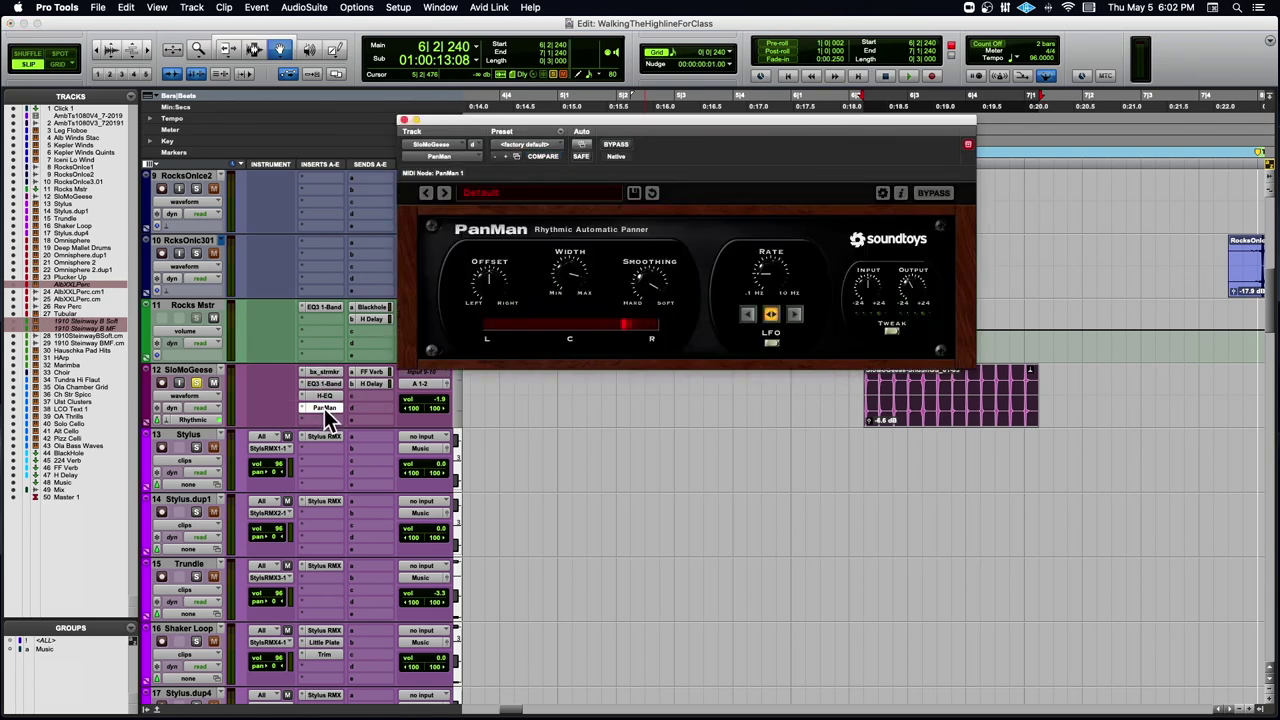
{"action": "key", "text": "space"}
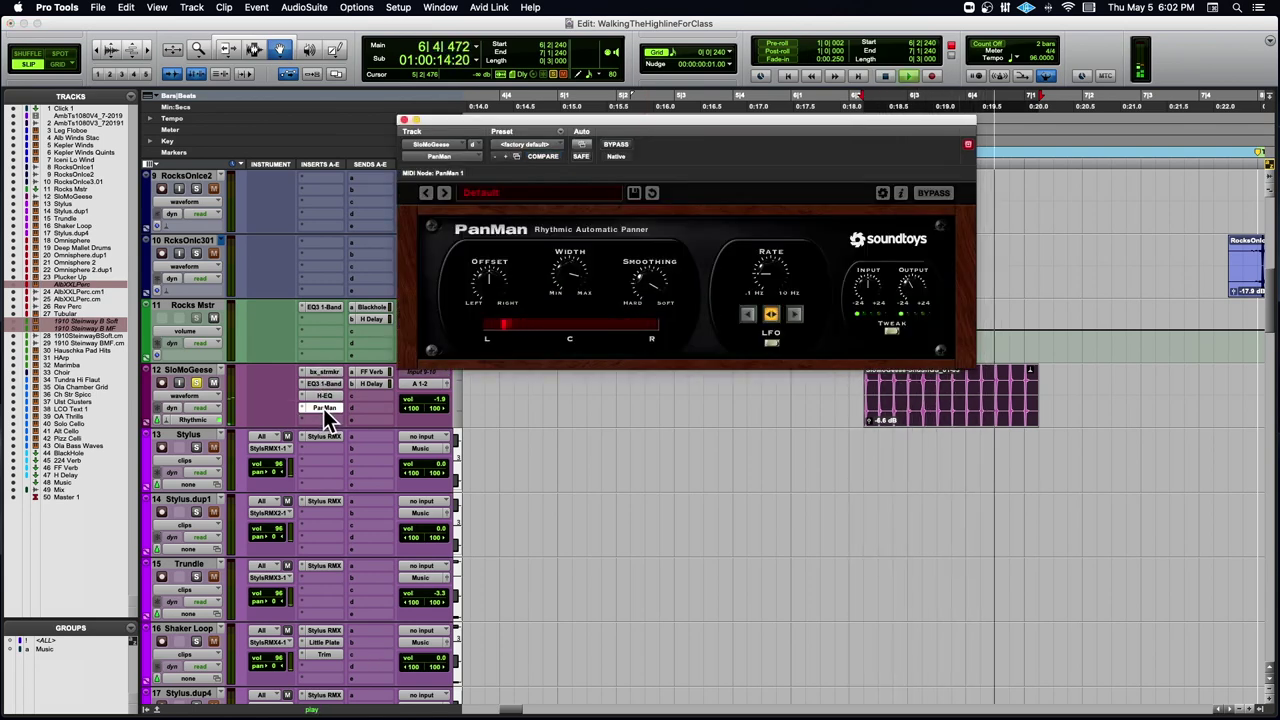
{"action": "left_click", "coordinate": [404, 120]}
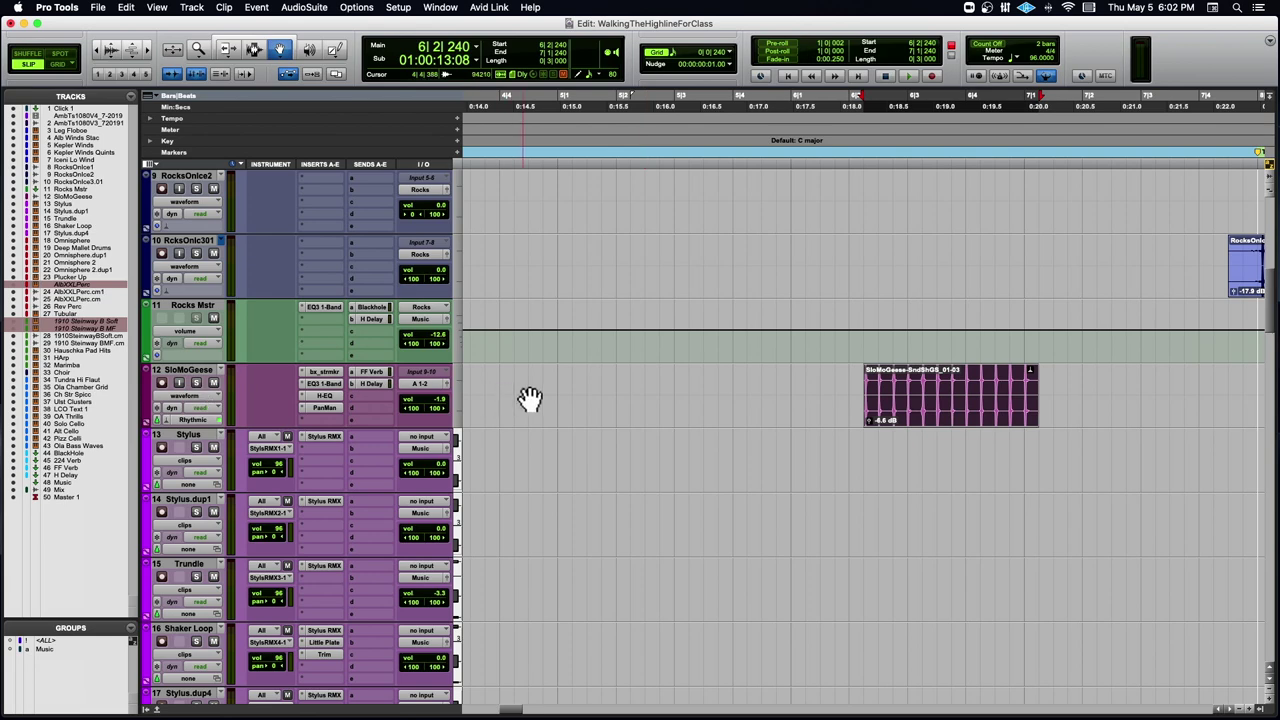
{"action": "scroll", "coordinate": [574, 397], "scroll_direction": "up", "scroll_amount": 10}
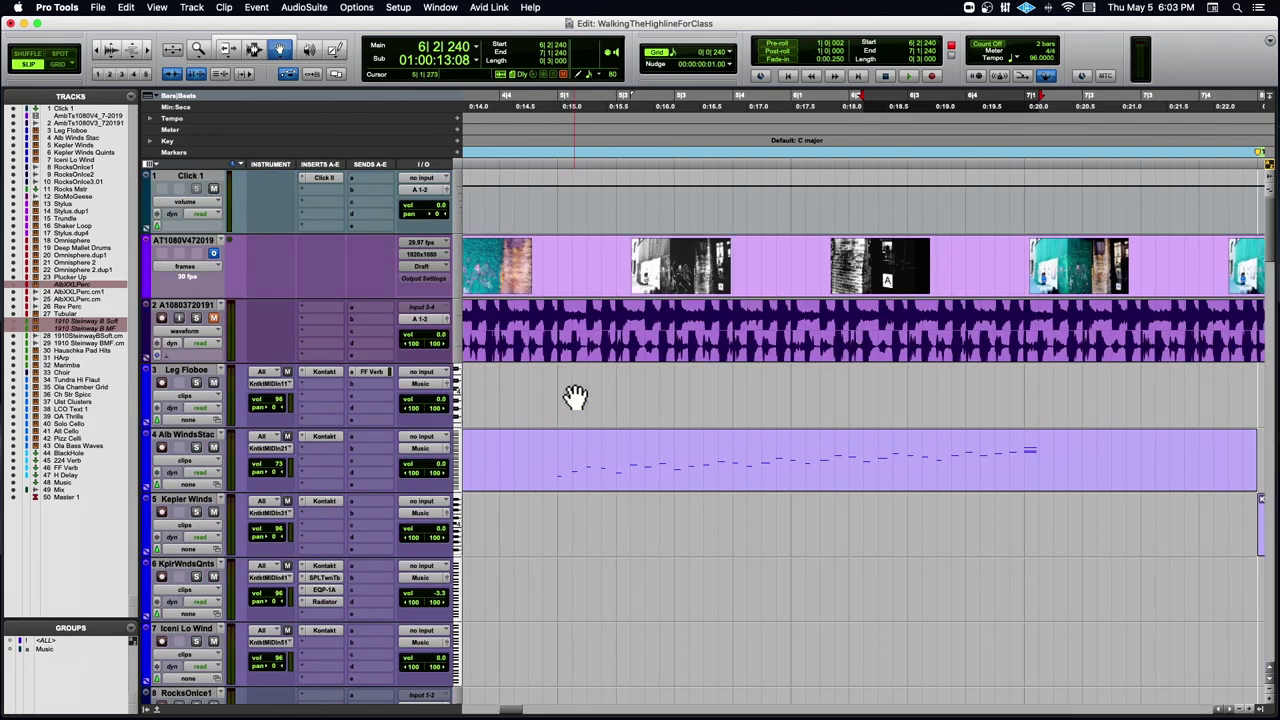
- Solo Alb WindsStac and play its staccato run from bar 4, with the timeline zoomed out to show the opening section
{"action": "key", "text": "super+bracketleft"}
{"action": "key", "text": "super+bracketleft"}
{"action": "scroll", "coordinate": [623, 418], "scroll_direction": "left", "scroll_amount": 5}
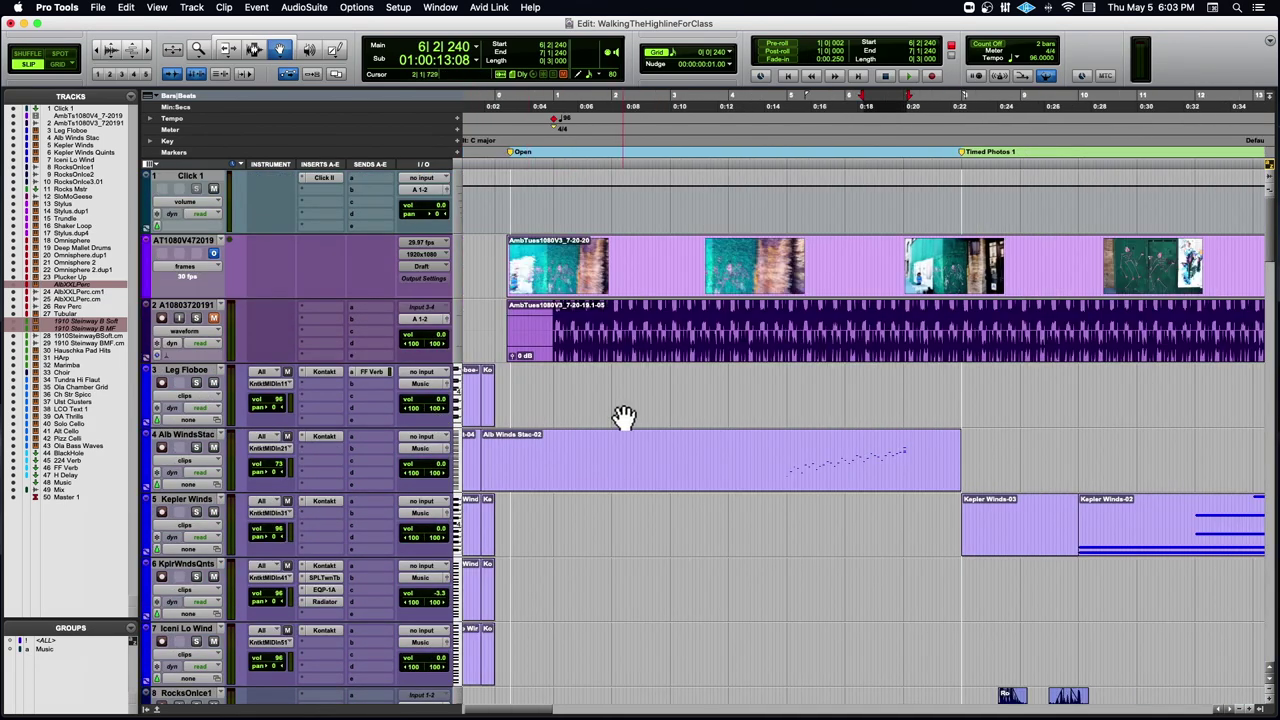
{"action": "scroll", "coordinate": [623, 418], "scroll_direction": "down", "scroll_amount": 5}
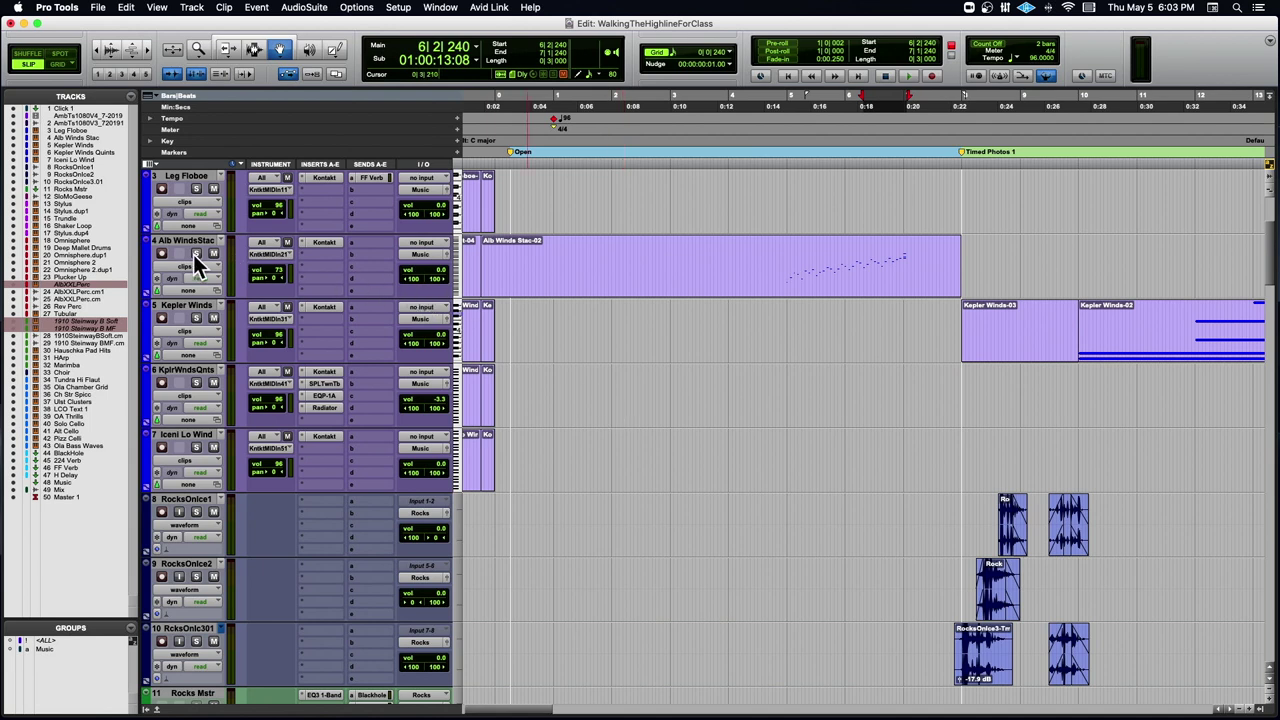
{"action": "left_click", "coordinate": [195, 253]}
{"action": "left_click", "coordinate": [773, 150]}
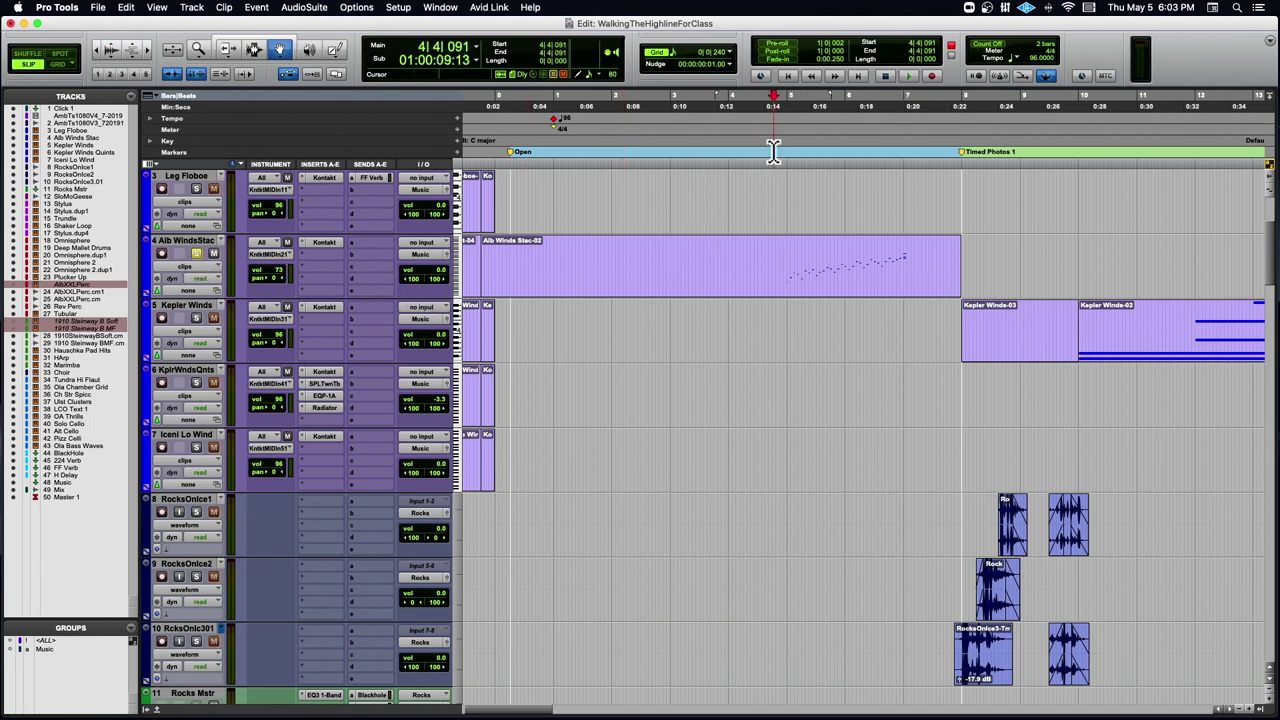
{"action": "key", "text": "space"}
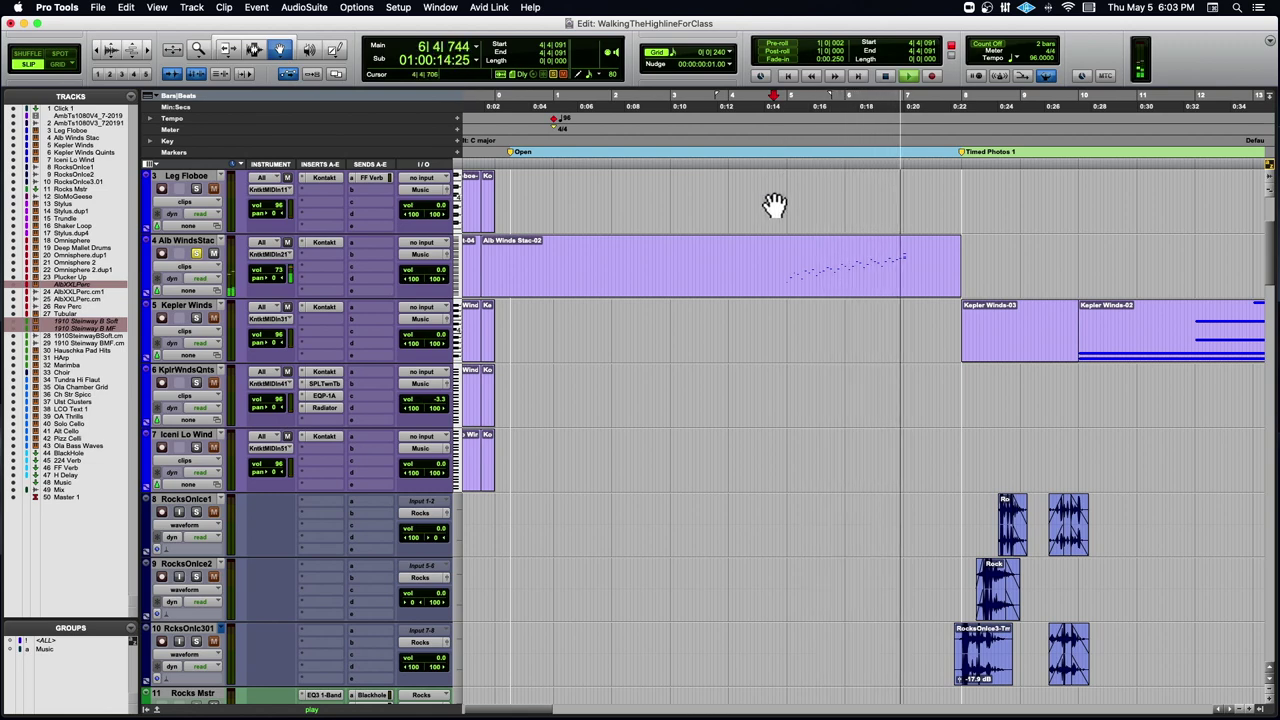
{"action": "key", "text": "space"}
- Solo Ch Str Spicc and play the same passage from bar 4 to hear the spiccato strings
{"action": "scroll", "coordinate": [767, 198], "scroll_direction": "down", "scroll_amount": 10}
{"action": "scroll", "coordinate": [767, 198], "scroll_direction": "down", "scroll_amount": 20}
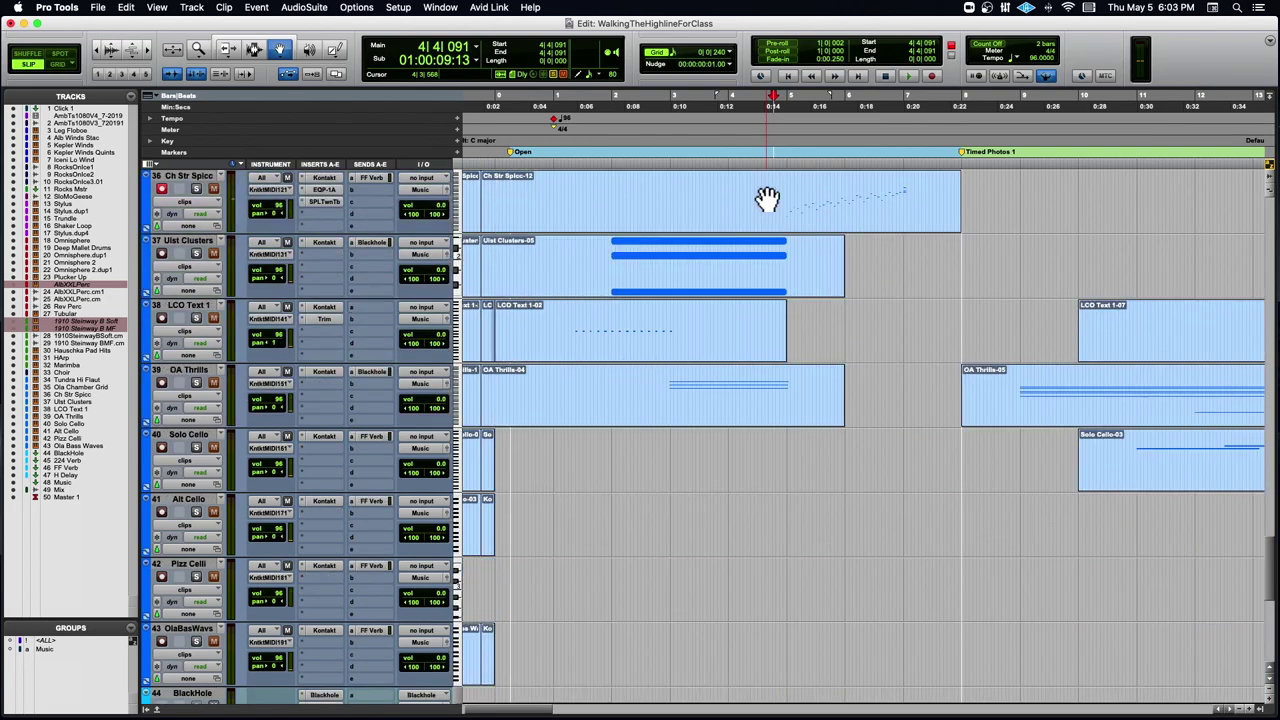
{"action": "scroll", "coordinate": [767, 198], "scroll_direction": "up", "scroll_amount": 5}
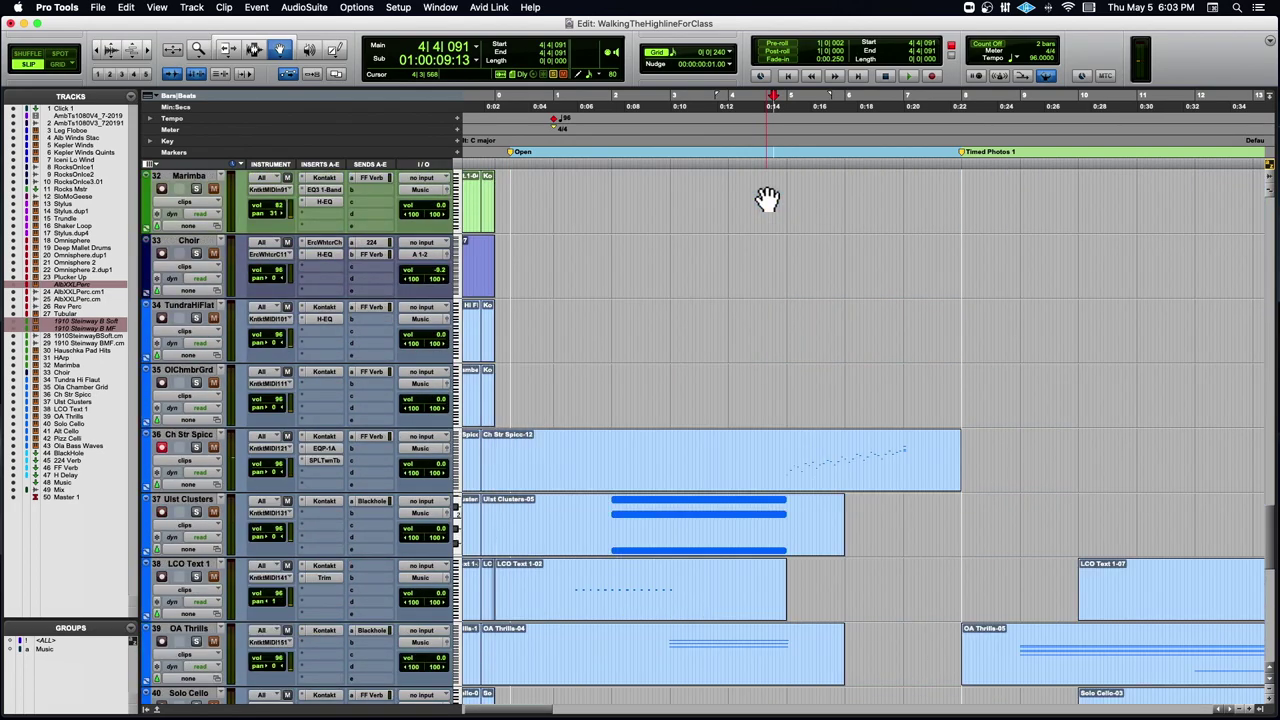
{"action": "left_click", "coordinate": [197, 446]}
{"action": "key", "text": "space"}
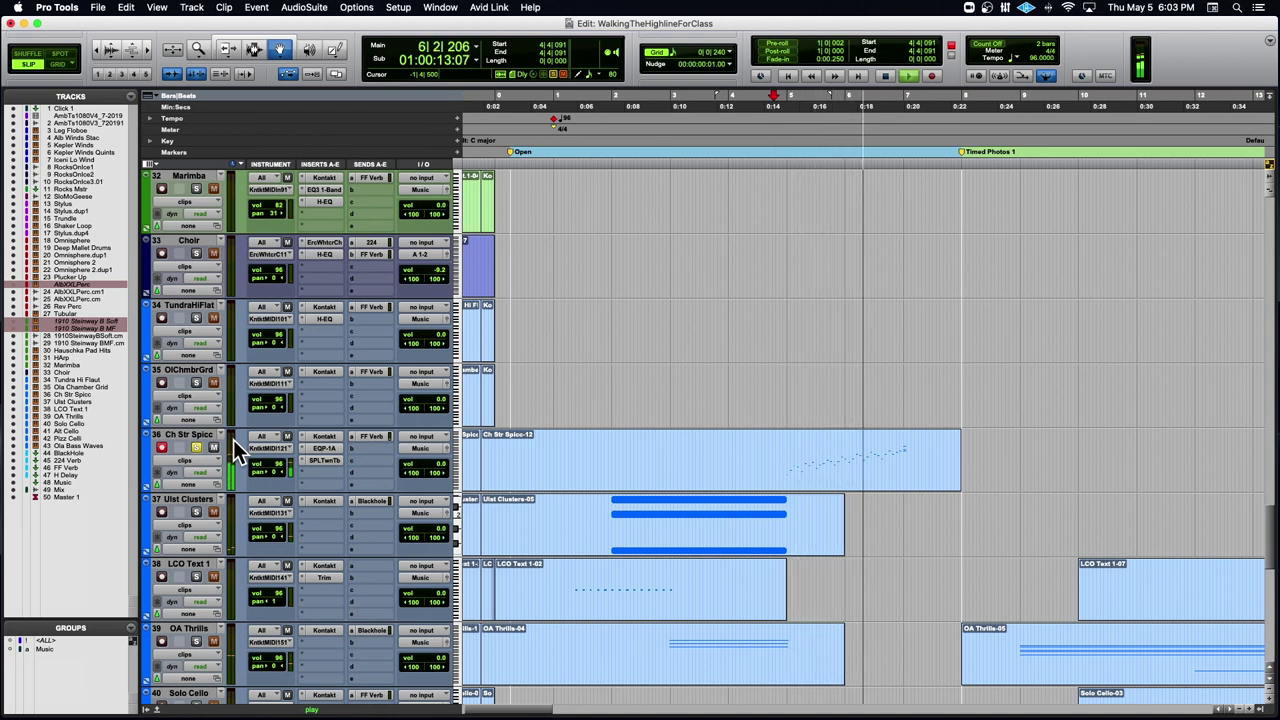
- Replay the passage from bar 4 with Ch Str Spicc unsoloed and soloed, and stop with its solo cleared
{"action": "left_click", "coordinate": [197, 447]}
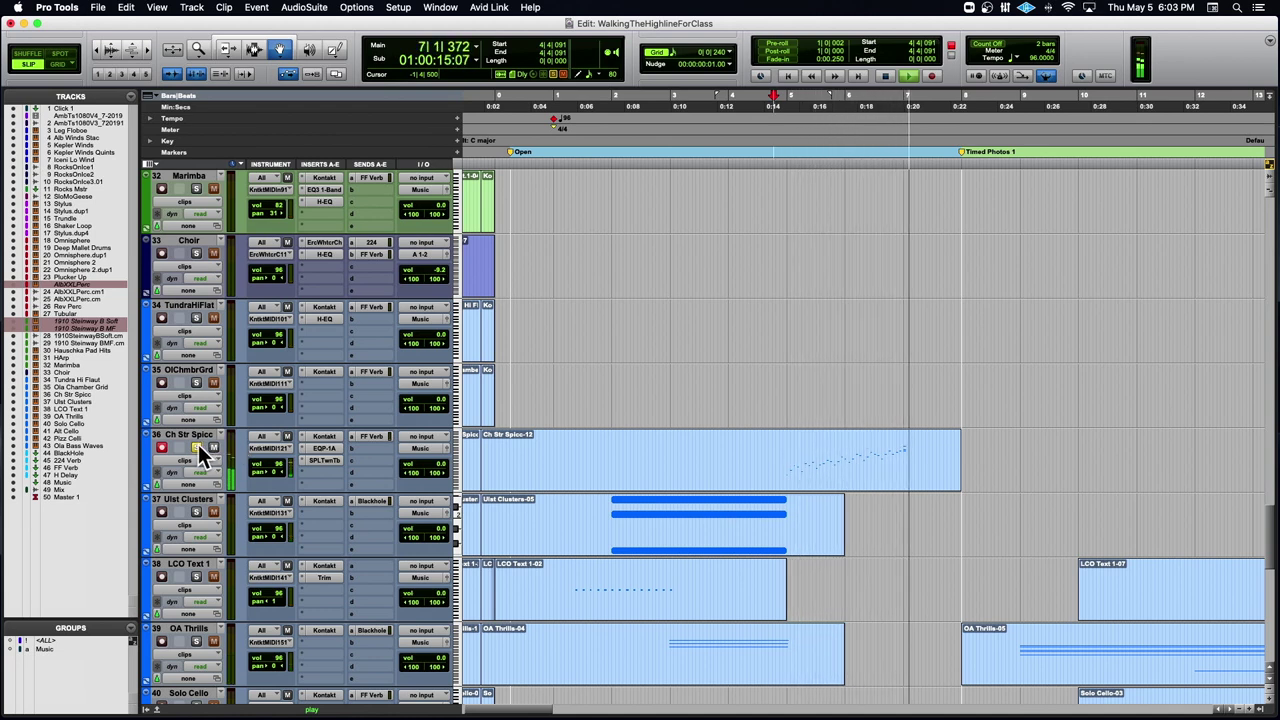
{"action": "key", "text": "space"}
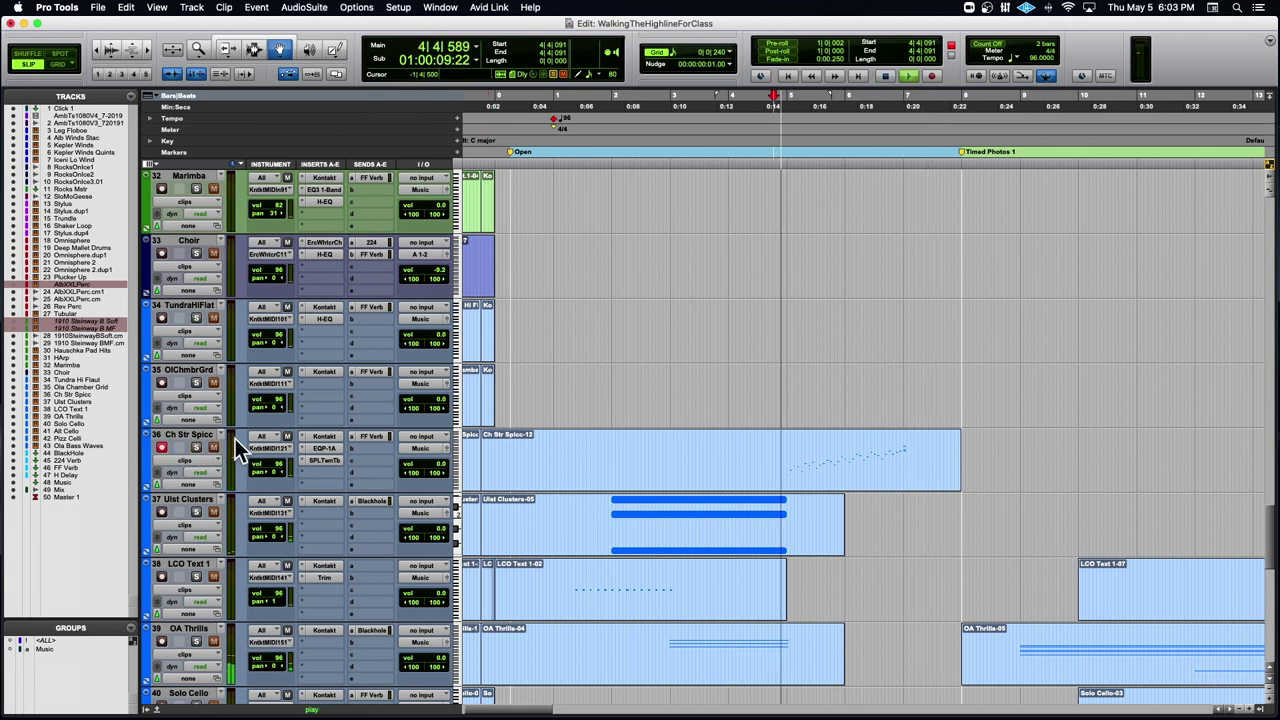
{"action": "left_click", "coordinate": [197, 447]}
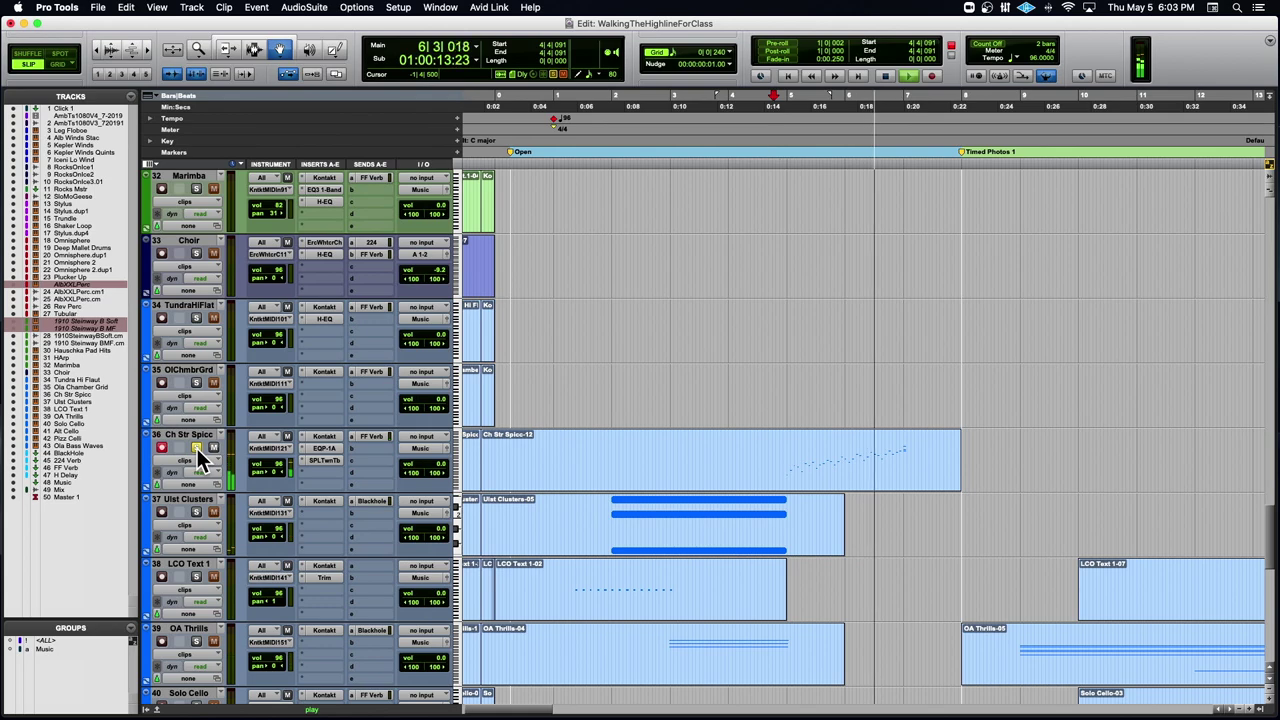
{"action": "key", "text": "space"}
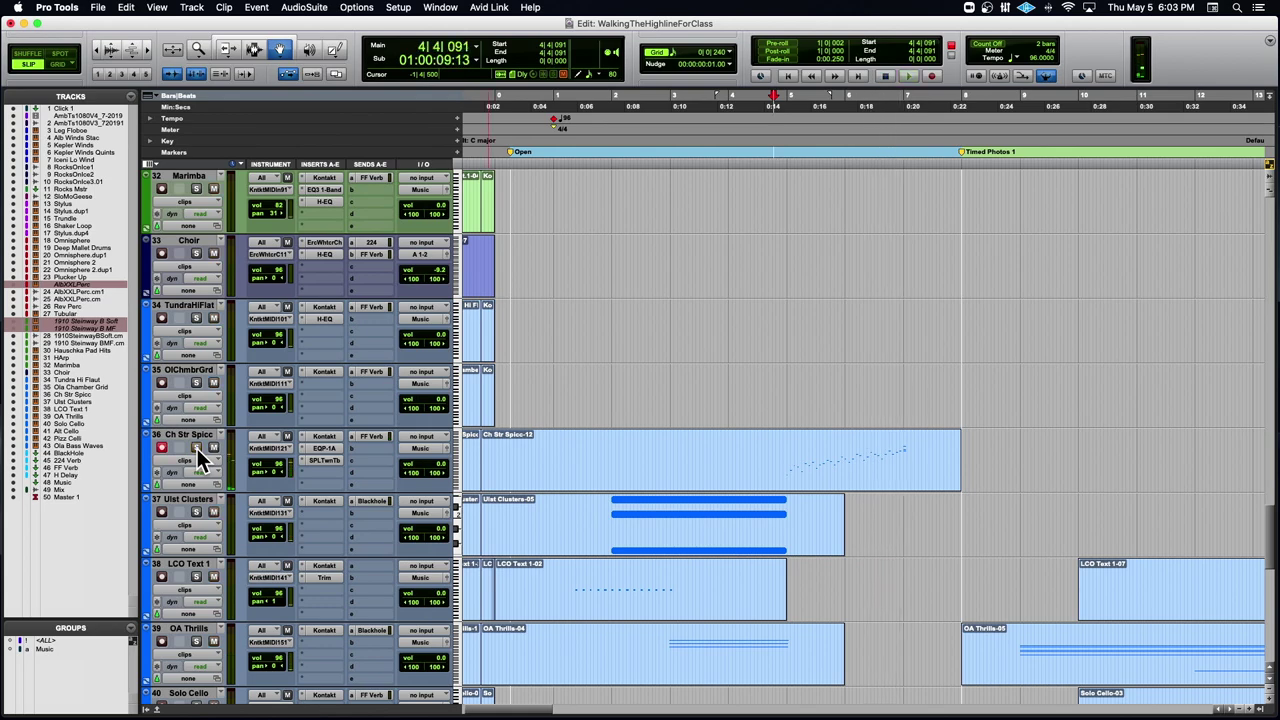
- Solo Kepler Winds and play its sustained notes in the Timed Photos 1 section from just before bar 10
{"action": "scroll", "coordinate": [280, 425], "scroll_direction": "up", "scroll_amount": 15}
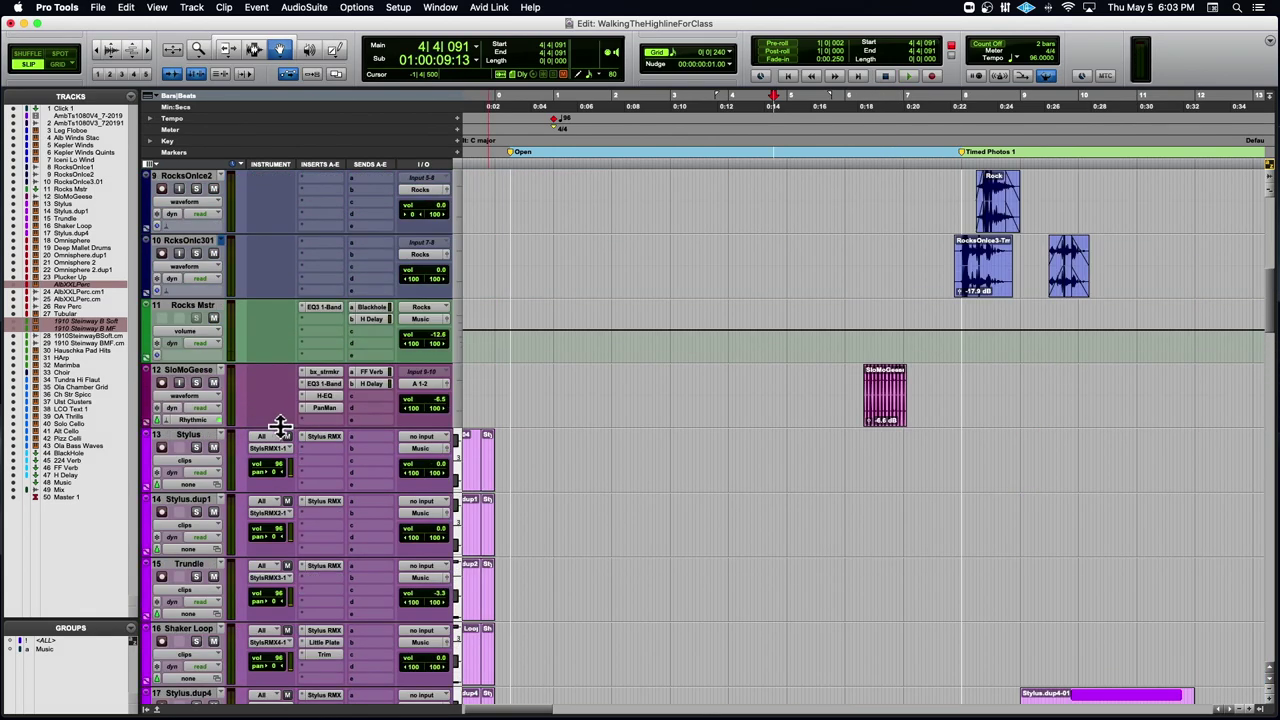
{"action": "scroll", "coordinate": [280, 425], "scroll_direction": "up", "scroll_amount": 10}
{"action": "scroll", "coordinate": [280, 425], "scroll_direction": "right", "scroll_amount": 8}
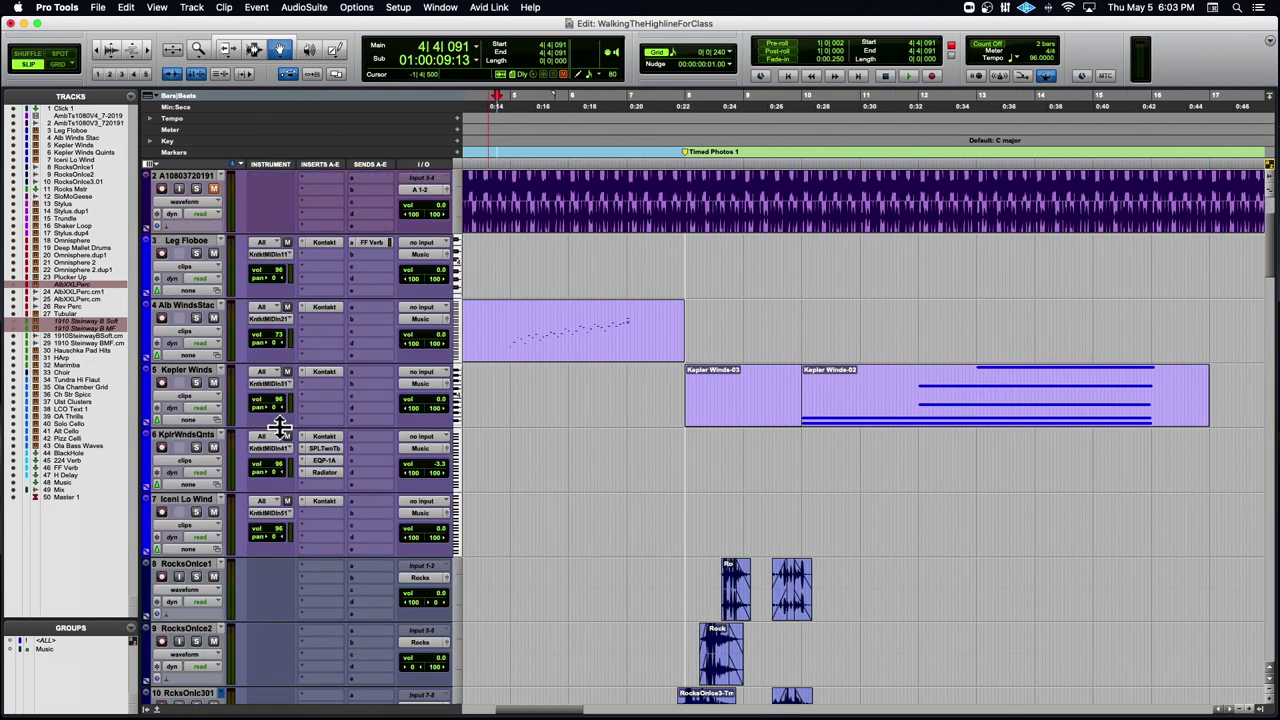
{"action": "left_click", "coordinate": [194, 382]}
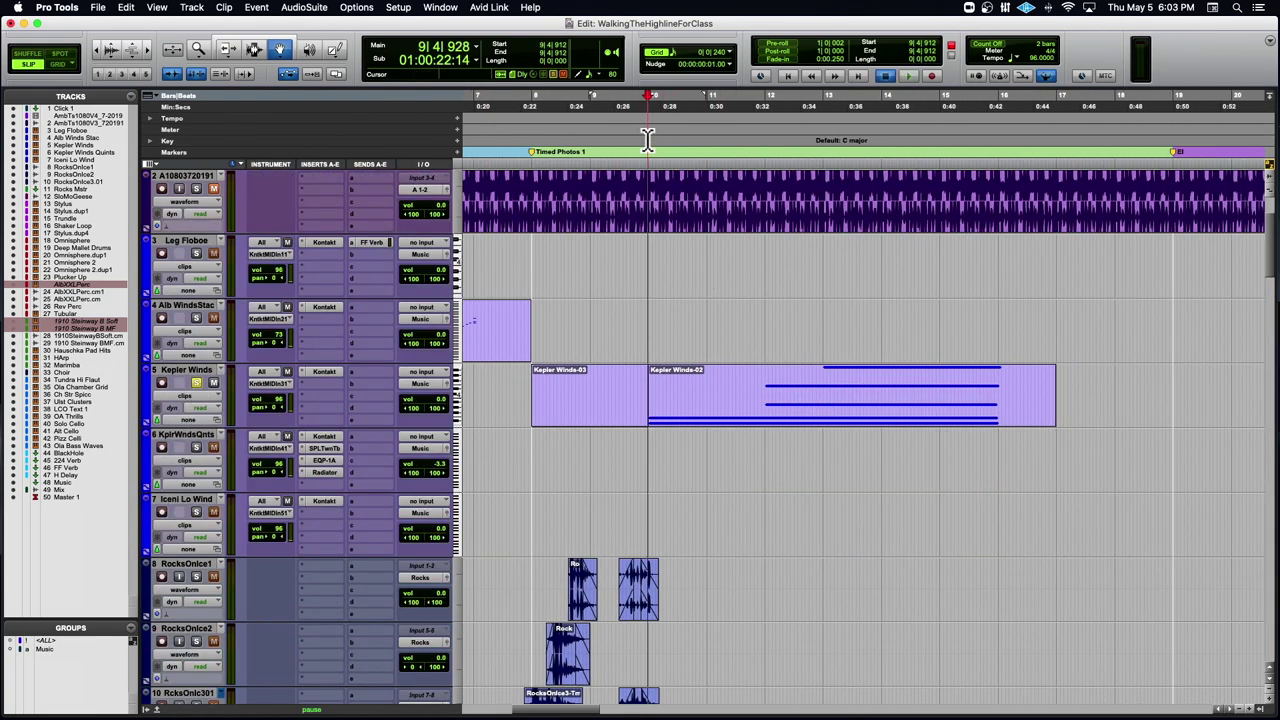
{"action": "key", "text": "space"}
{"action": "scroll", "coordinate": [216, 370], "scroll_direction": "up", "scroll_amount": 2}
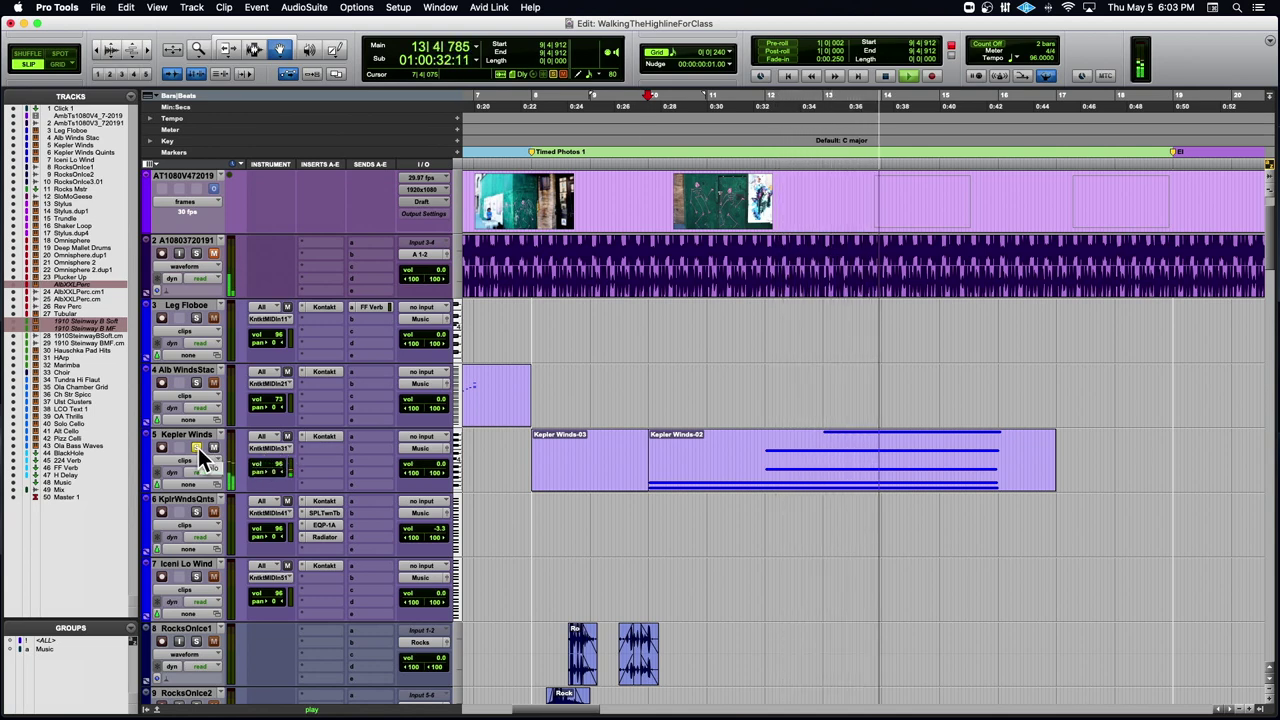
- Play from just before bar 10 without the Kepler Winds solo, following the percussion and string tracks down to OA Thrills and Solo Cello
{"action": "key", "text": "space"}
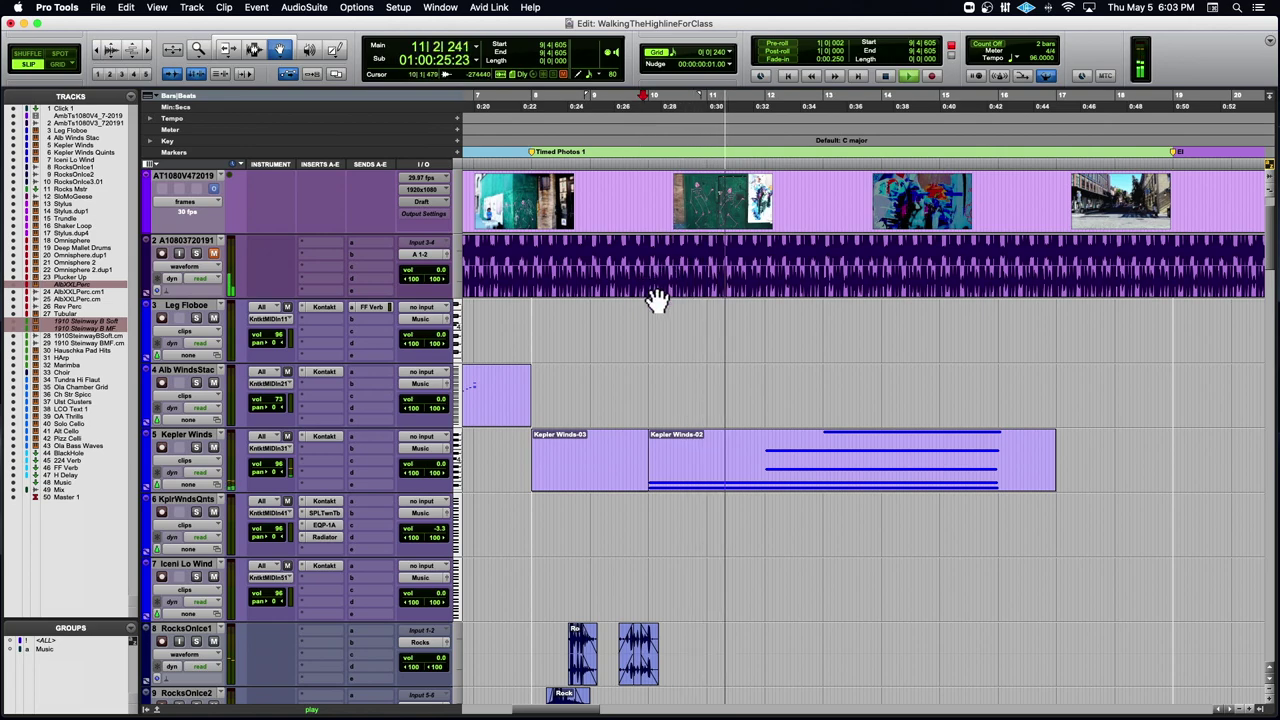
{"action": "scroll", "coordinate": [657, 300], "scroll_direction": "down", "scroll_amount": 15}
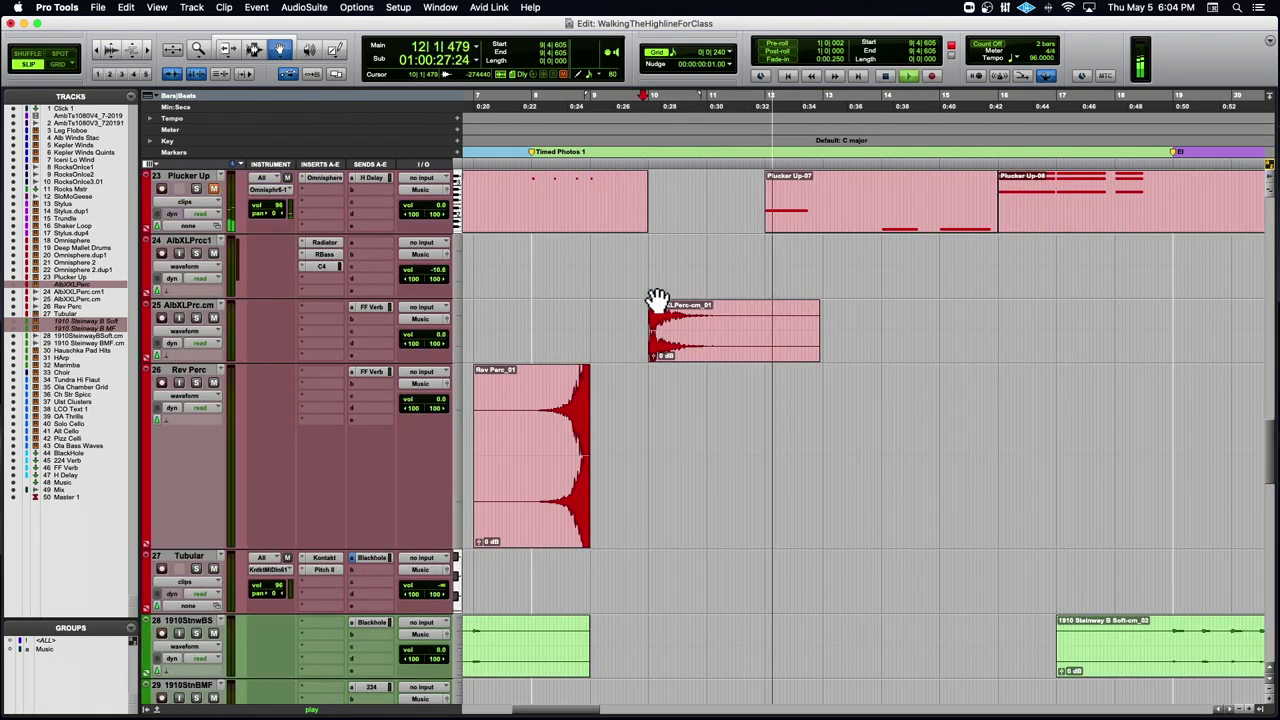
{"action": "scroll", "coordinate": [657, 300], "scroll_direction": "down", "scroll_amount": 8}
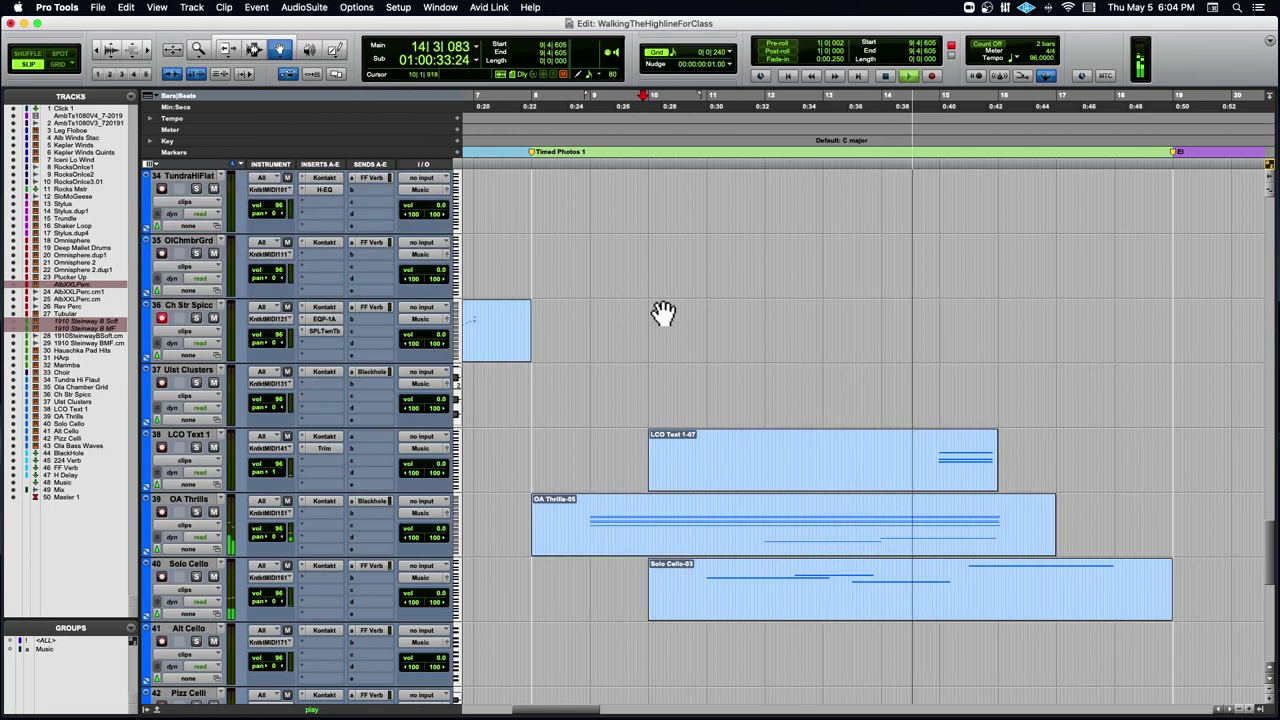
{"action": "key", "text": "space"}
- Solo OA Thrills and Kepler Winds, play them from bar 9, and stop with the Kepler Winds solo cleared
{"action": "left_click", "coordinate": [196, 512]}
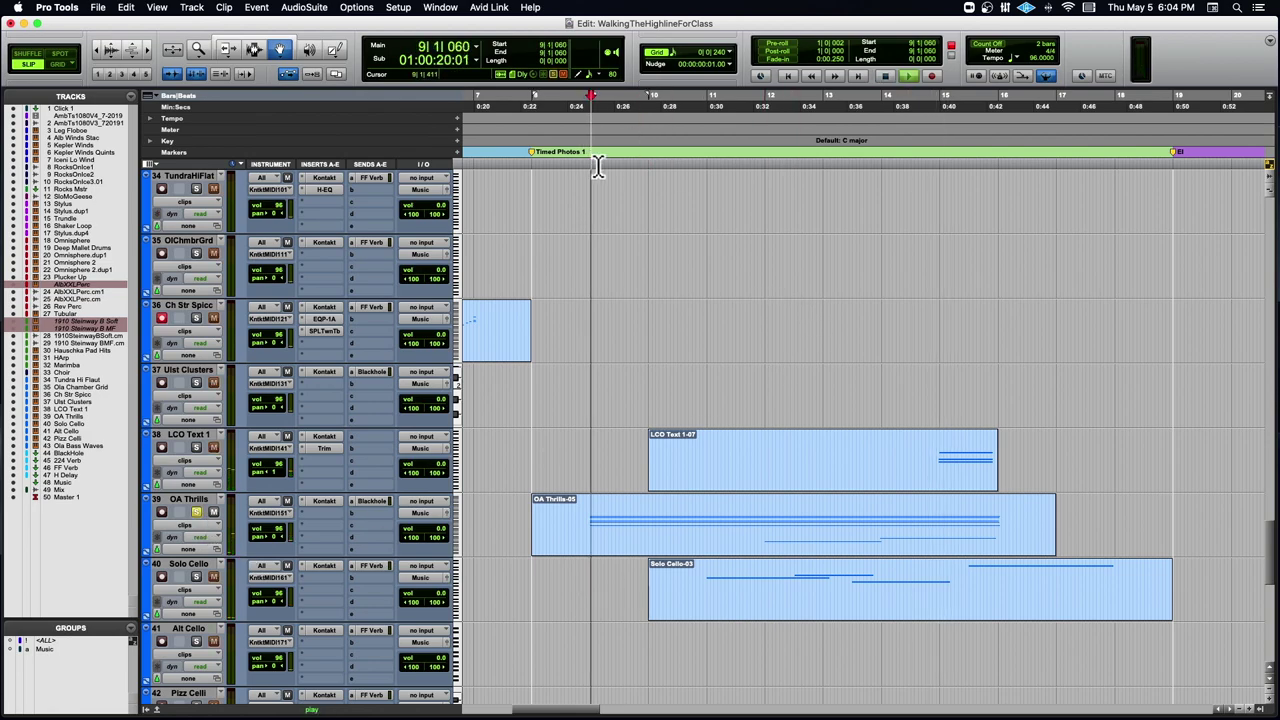
{"action": "scroll", "coordinate": [623, 194], "scroll_direction": "up", "scroll_amount": 20}
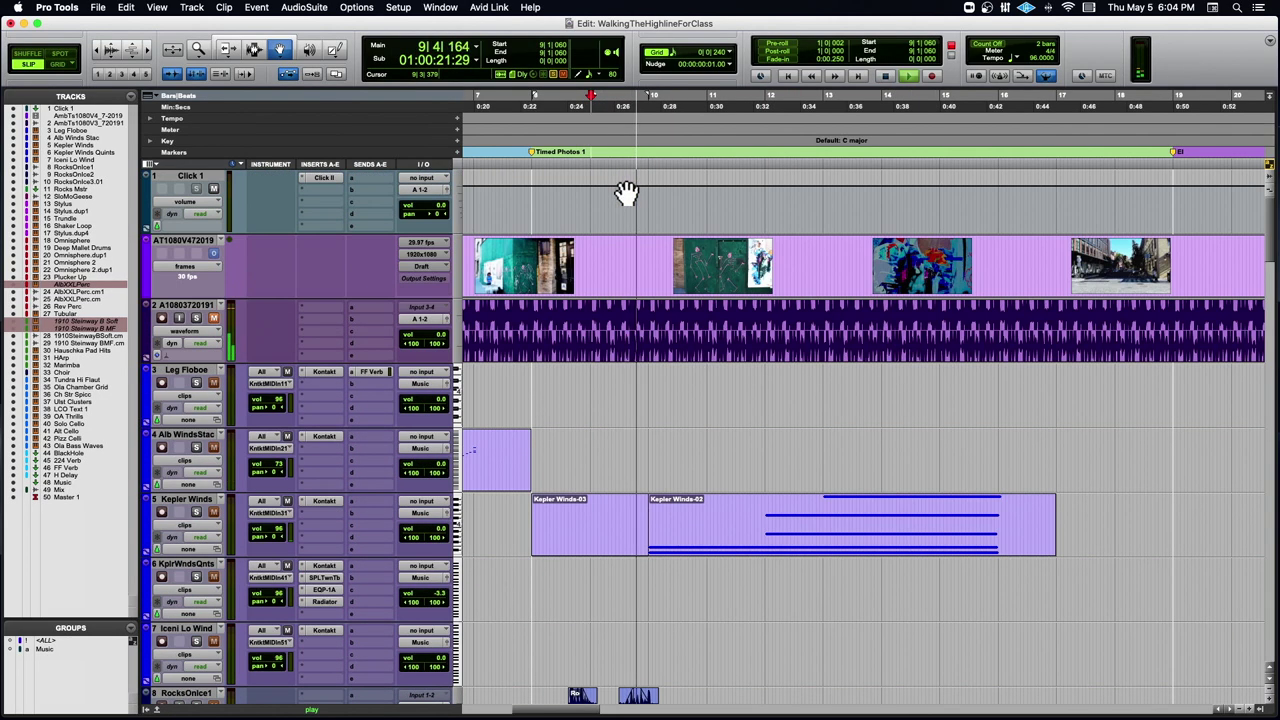
{"action": "left_click", "coordinate": [196, 512]}
{"action": "key", "text": "space"}
{"action": "key", "text": "space"}
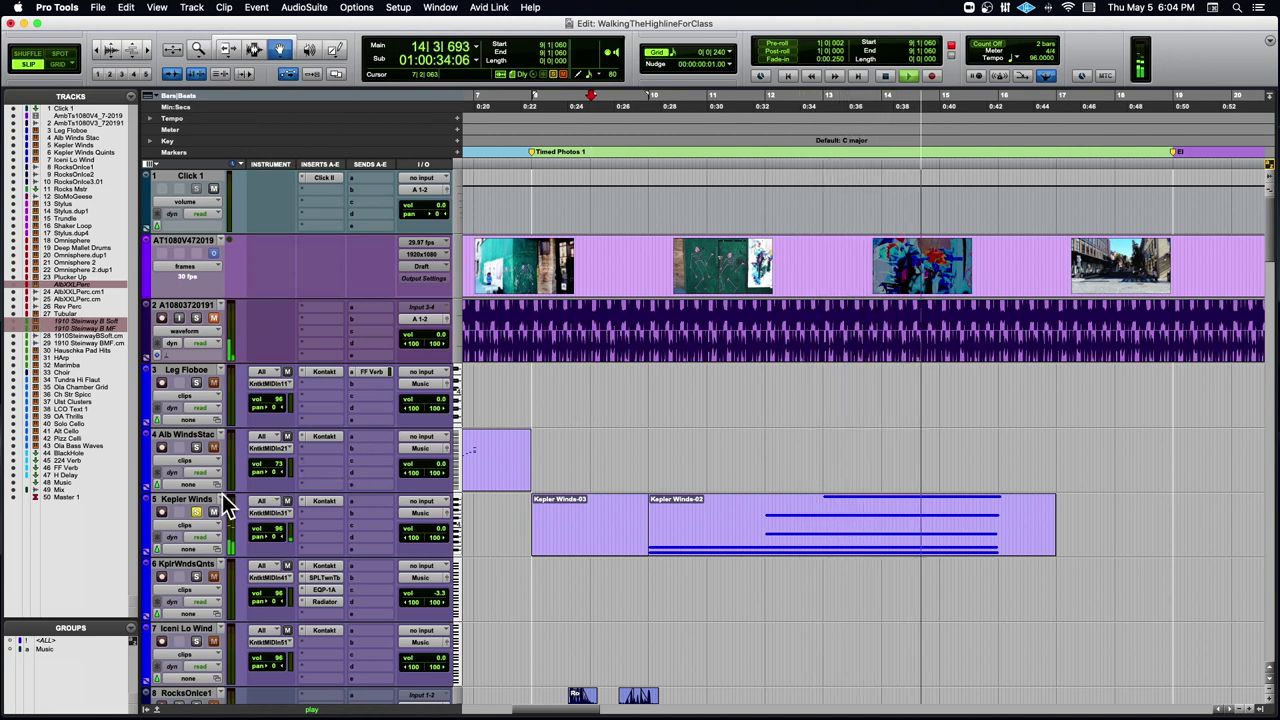
{"action": "key", "text": "space"}
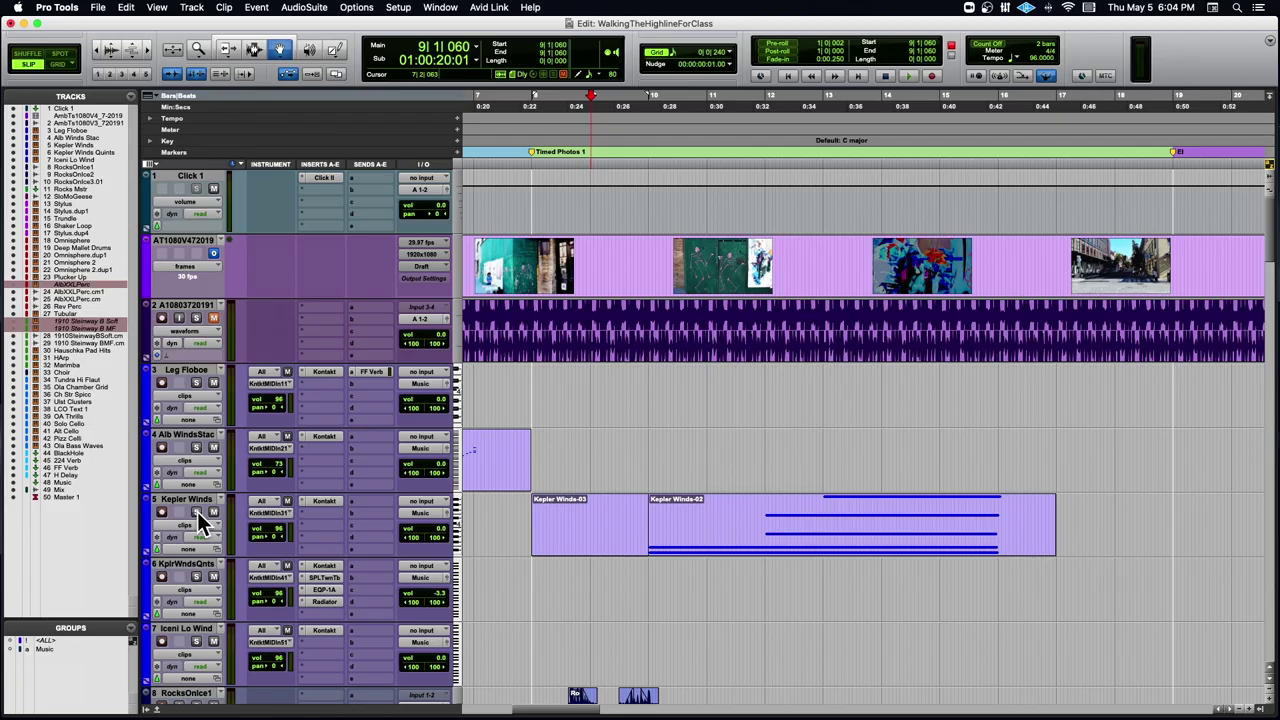
- Solo the SloMoGeese track, play its SloMoGeese-06 clip from bar 23, and stop playback after the solo is released
{"action": "scroll", "coordinate": [847, 406], "scroll_direction": "down", "scroll_amount": 15}
{"action": "scroll", "coordinate": [847, 406], "scroll_direction": "right", "scroll_amount": 5}
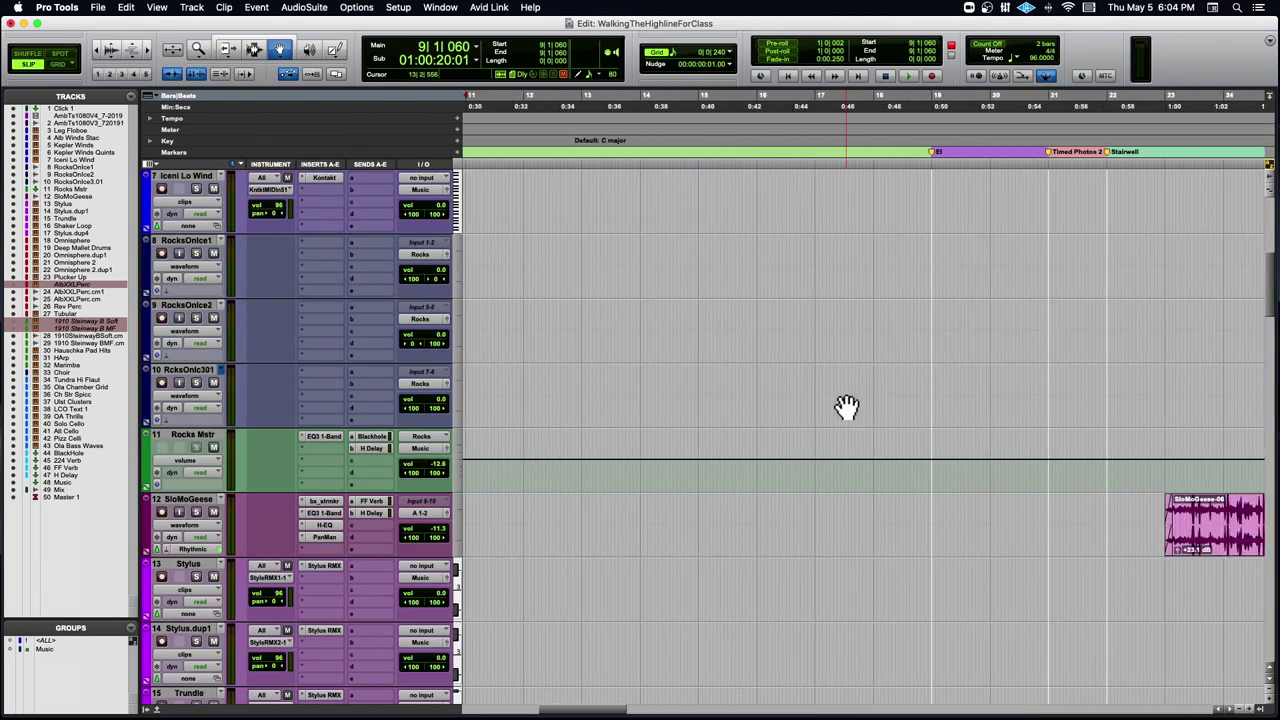
{"action": "scroll", "coordinate": [847, 406], "scroll_direction": "right", "scroll_amount": 5}
{"action": "scroll", "coordinate": [847, 406], "scroll_direction": "up", "scroll_amount": 3}
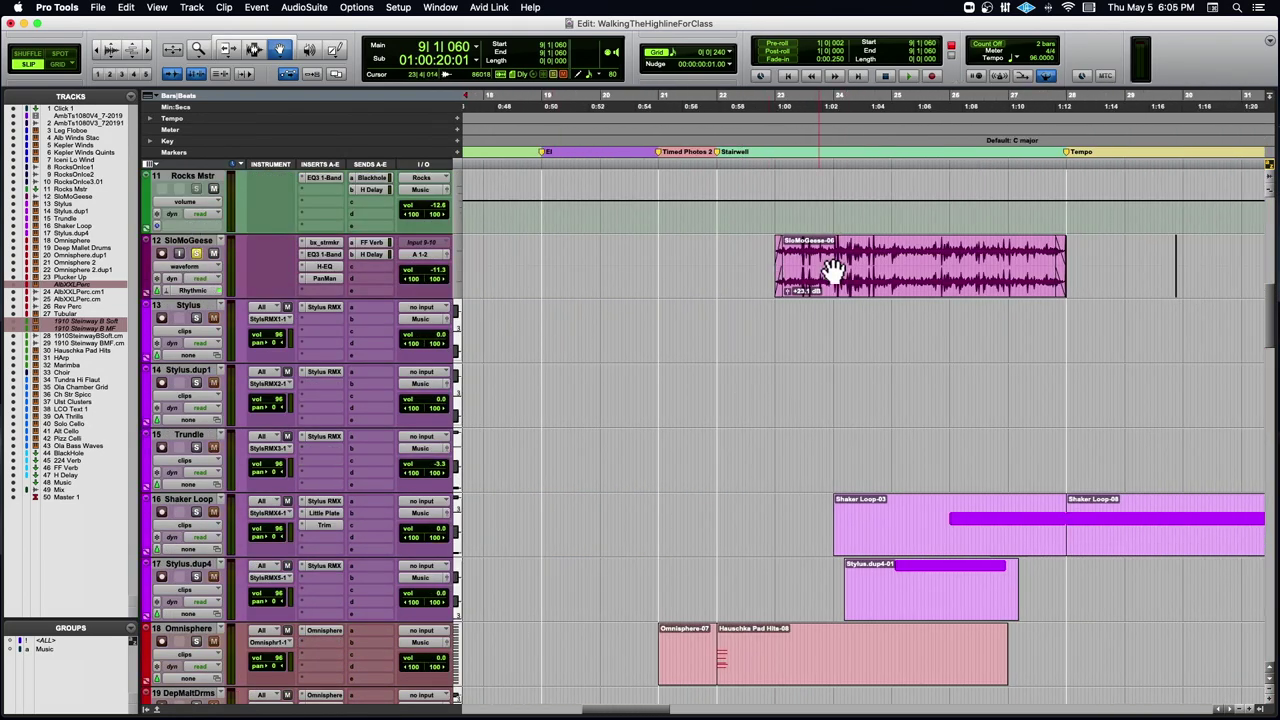
{"action": "left_click", "coordinate": [847, 268]}
{"action": "key", "text": "space"}
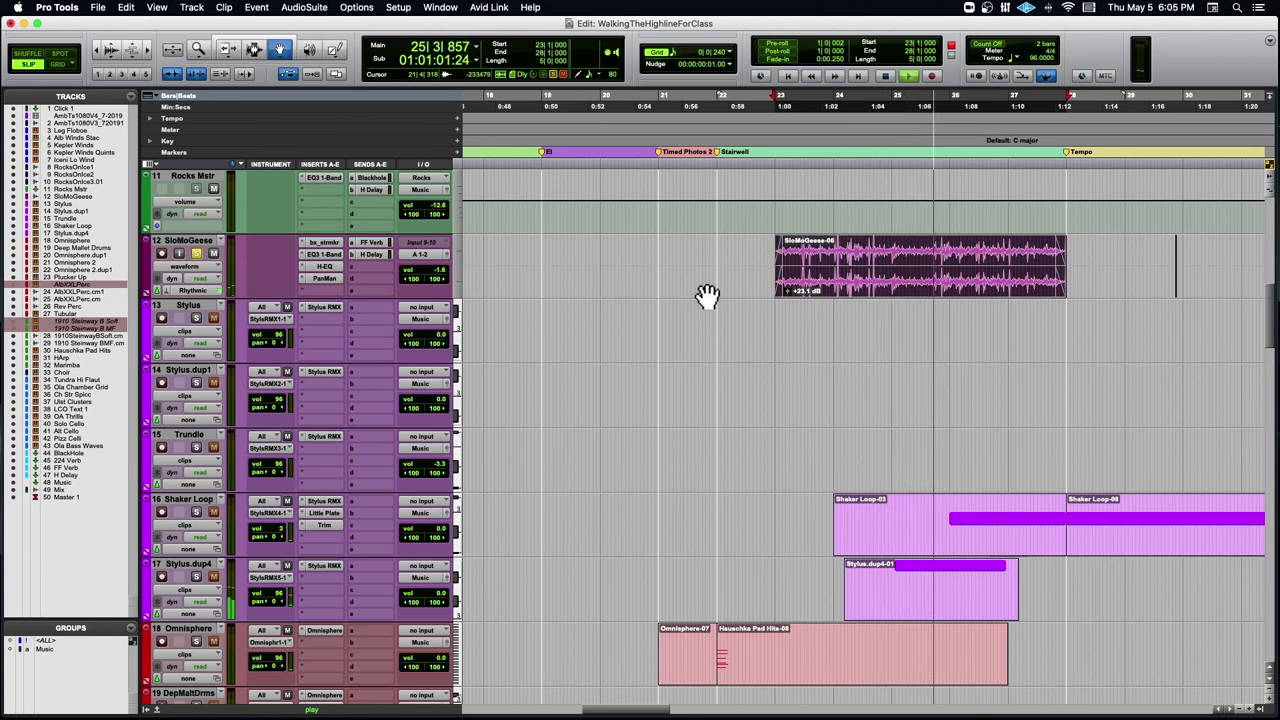
{"action": "key", "text": "super+bracketleft"}
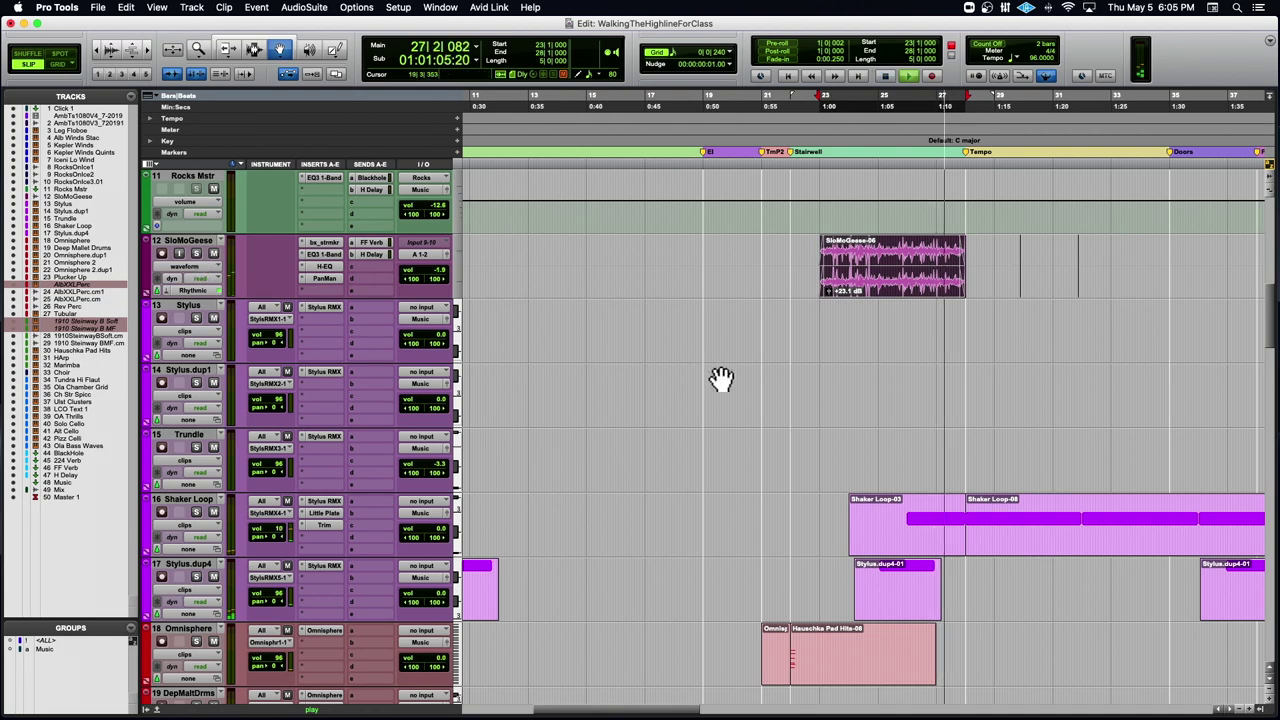
{"action": "key", "text": "space"}
- Play the full mix from about bar 17, where the 1910 Steinway B Soft clip begins, into the Stairwell section
{"action": "scroll", "coordinate": [720, 380], "scroll_direction": "down", "scroll_amount": 3}
{"action": "scroll", "coordinate": [720, 378], "scroll_direction": "down", "scroll_amount": 13}
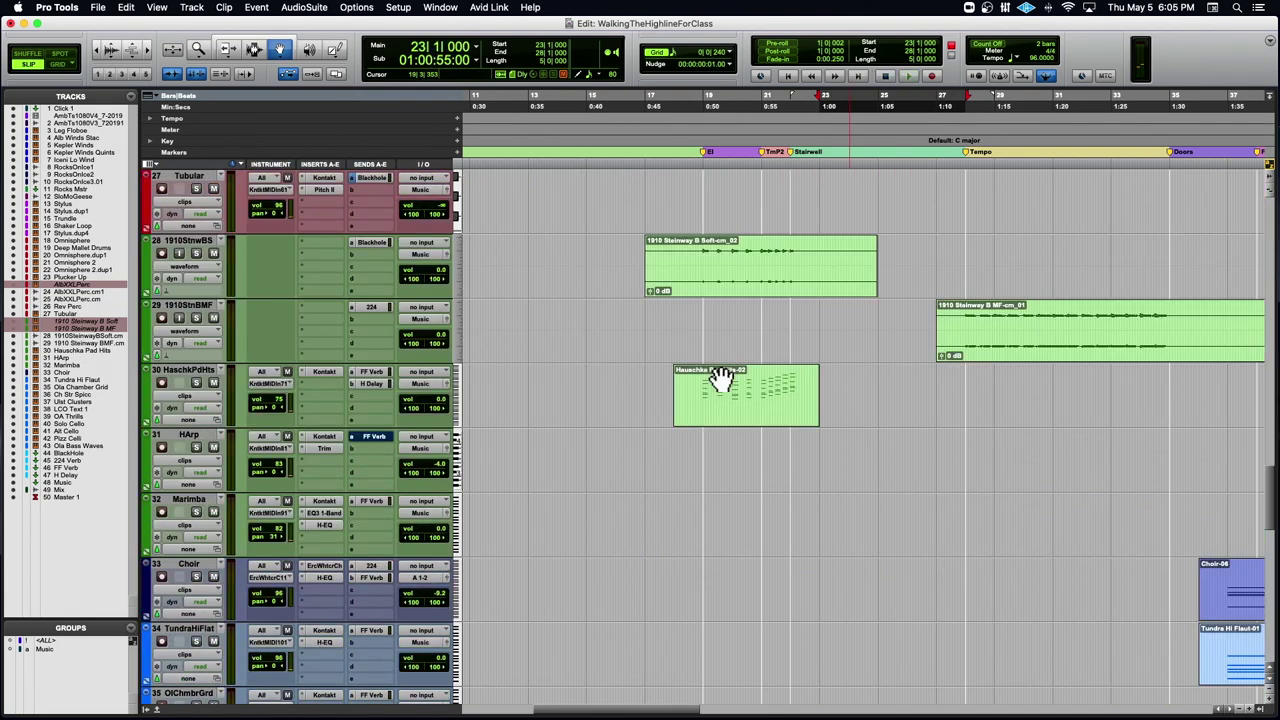
{"action": "left_click", "coordinate": [688, 121]}
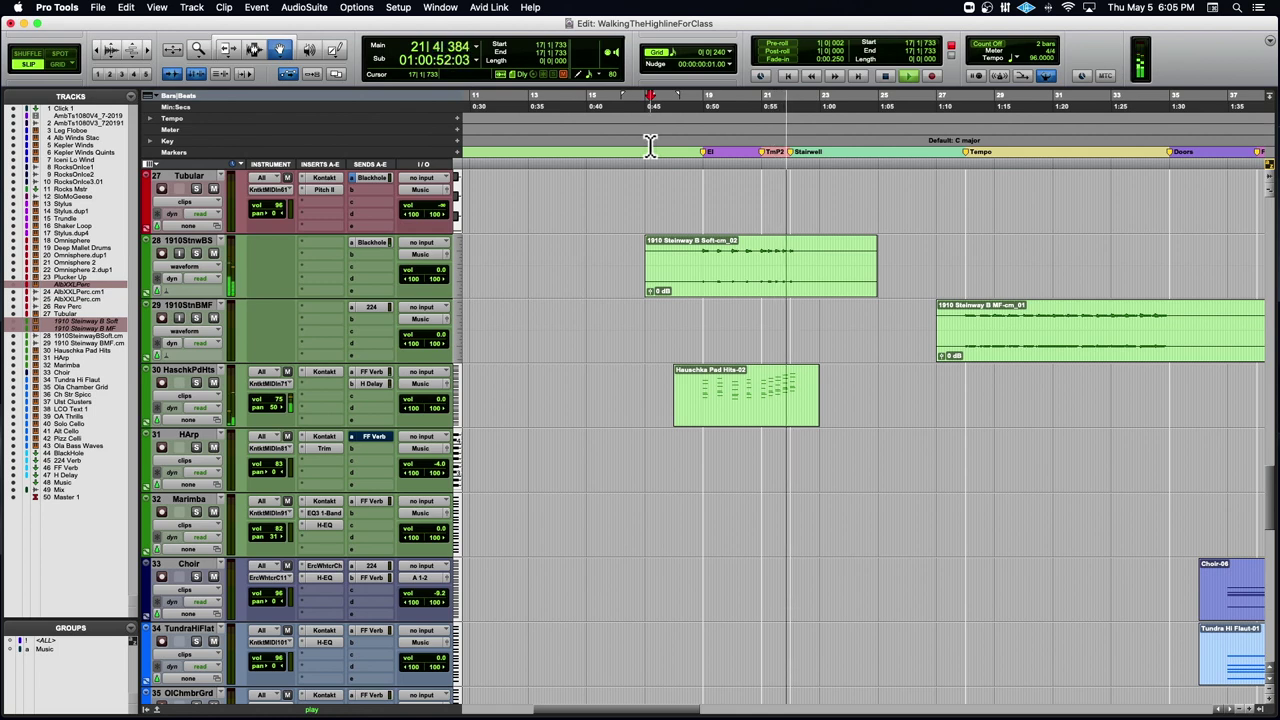
{"action": "key", "text": "space"}
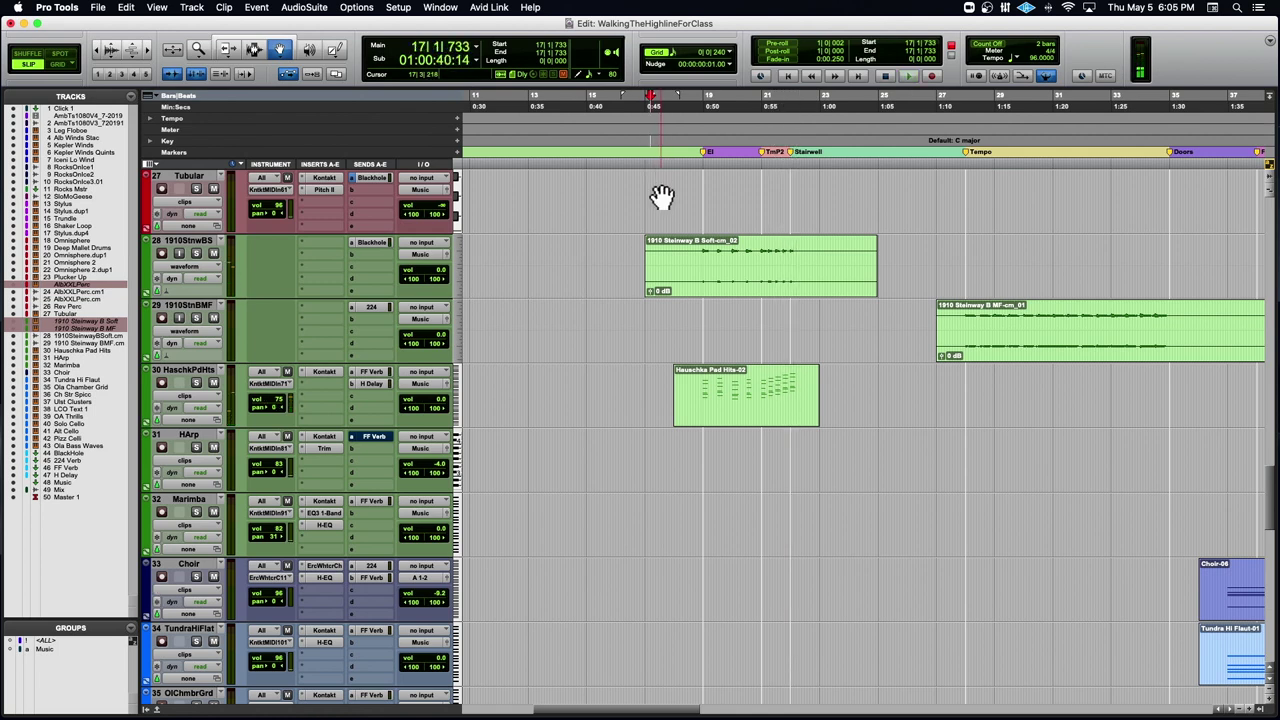
- Solo the 1910 Steinway B Soft track and audition it from about beat 3 of bar 18
{"action": "left_click", "coordinate": [708, 286]}
{"action": "key", "text": "space"}
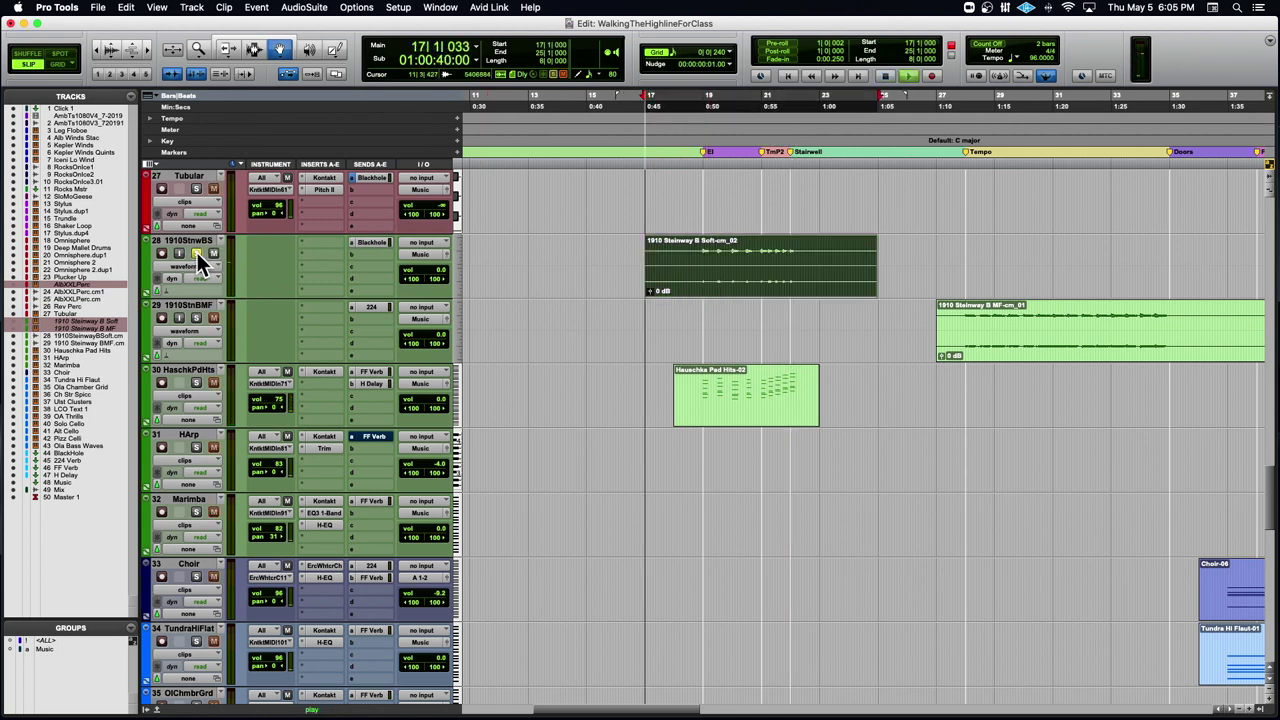
{"action": "key", "text": "space"}
{"action": "left_click", "coordinate": [694, 134]}
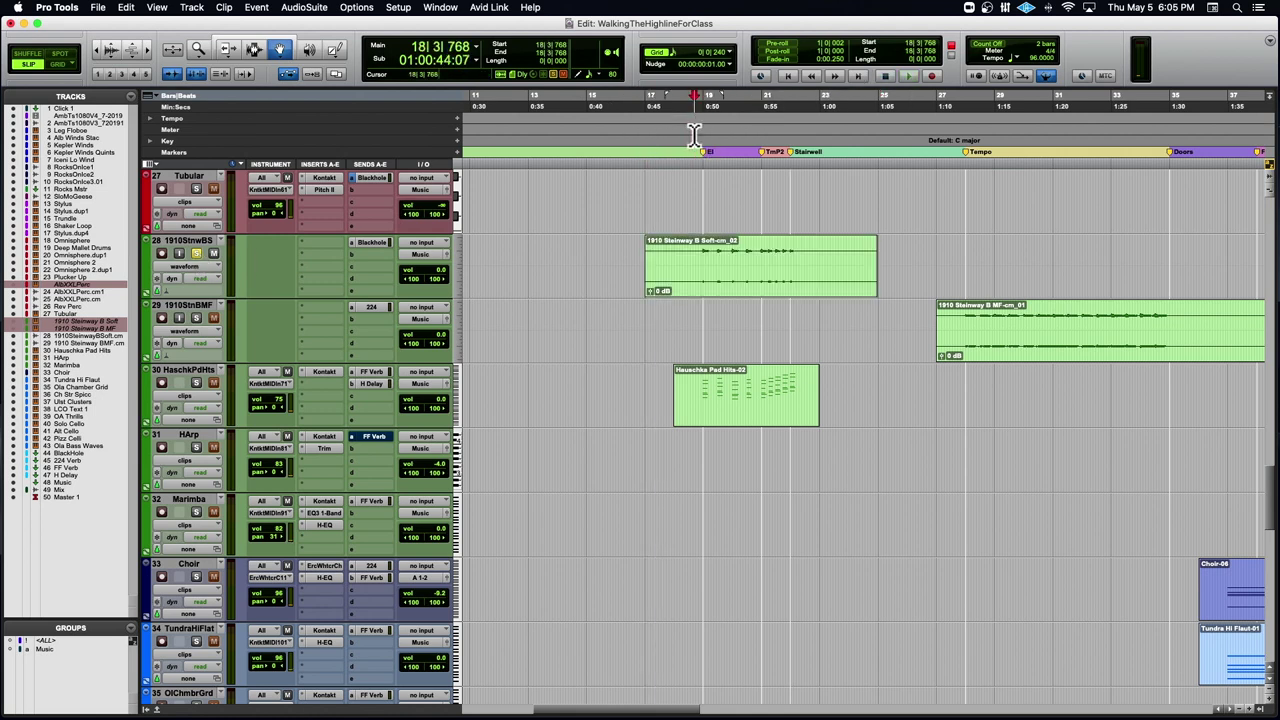
{"action": "key", "text": "space"}
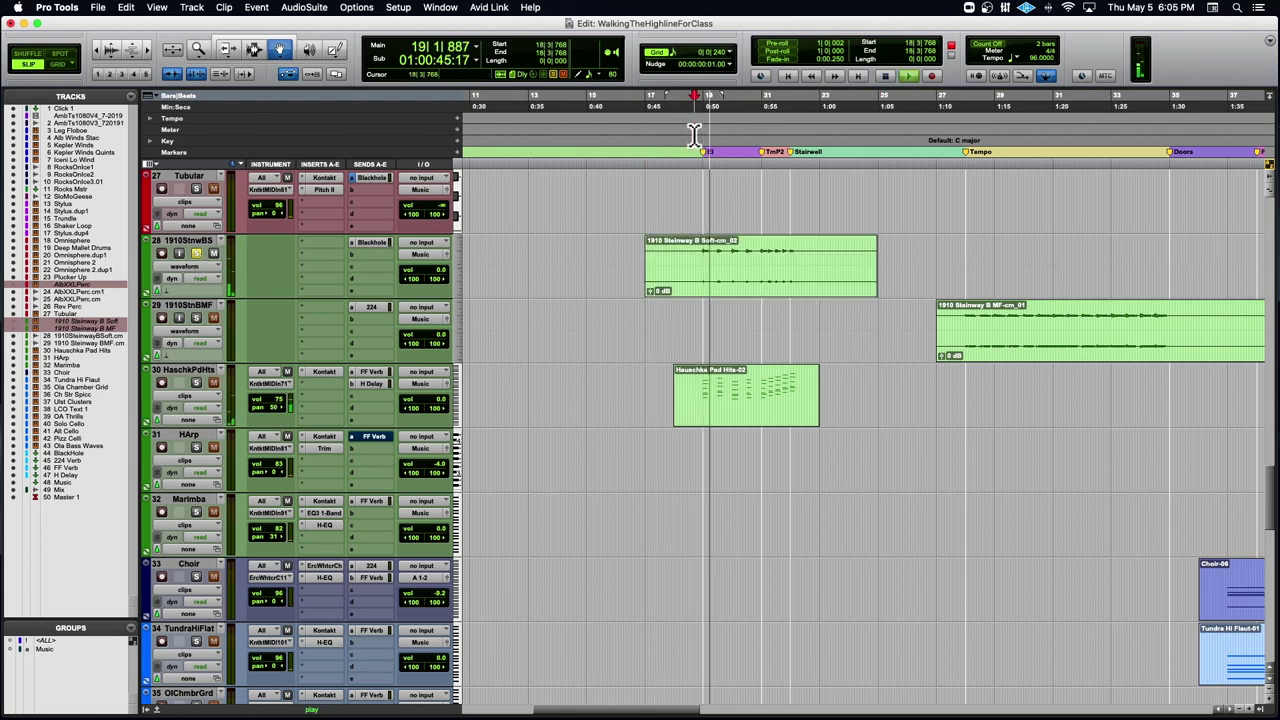
{"action": "key", "text": "space"}
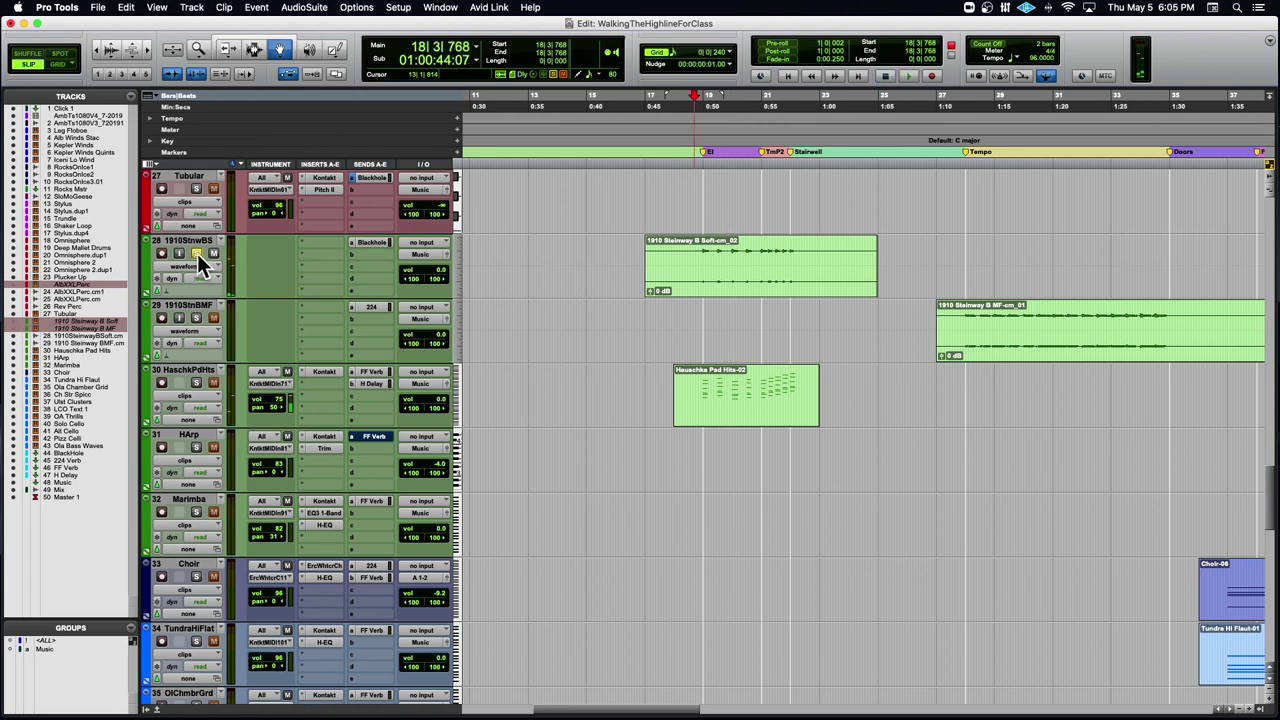
- Solo the Hauschka Pad Hits track and audition its clip from late in bar 18
{"action": "left_click", "coordinate": [780, 408]}
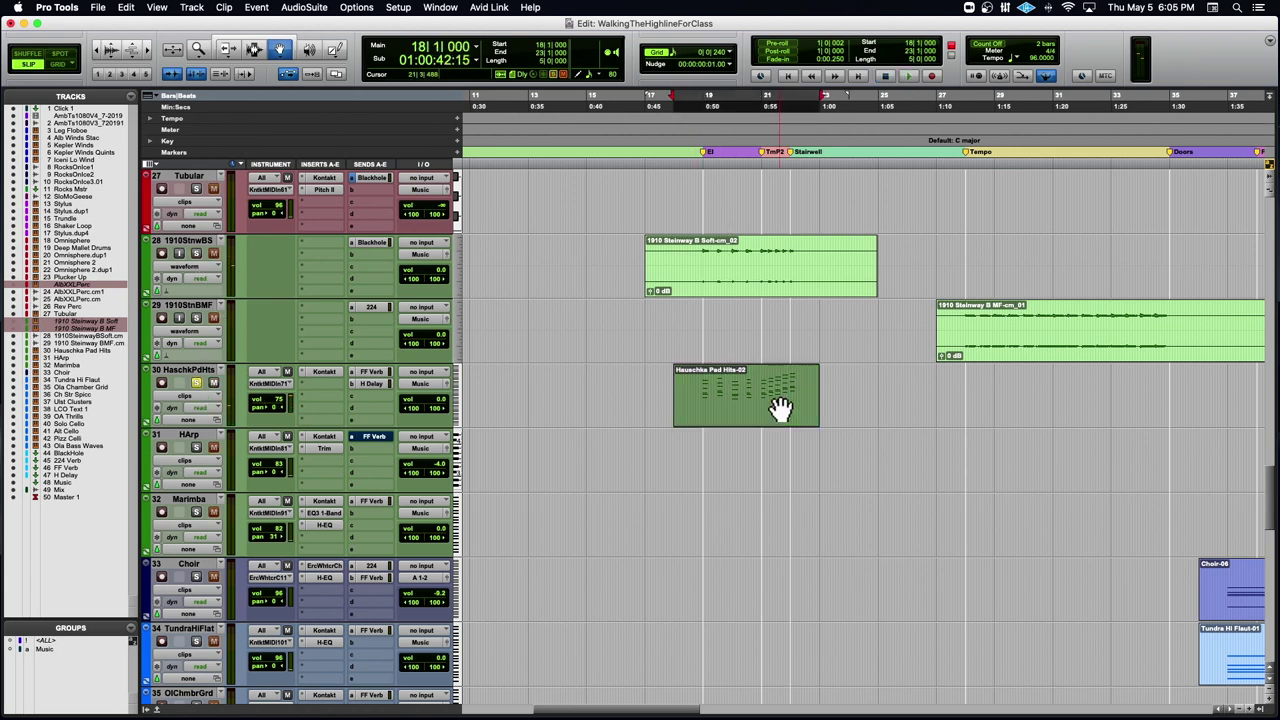
{"action": "left_click", "coordinate": [698, 135]}
{"action": "key", "text": "space"}
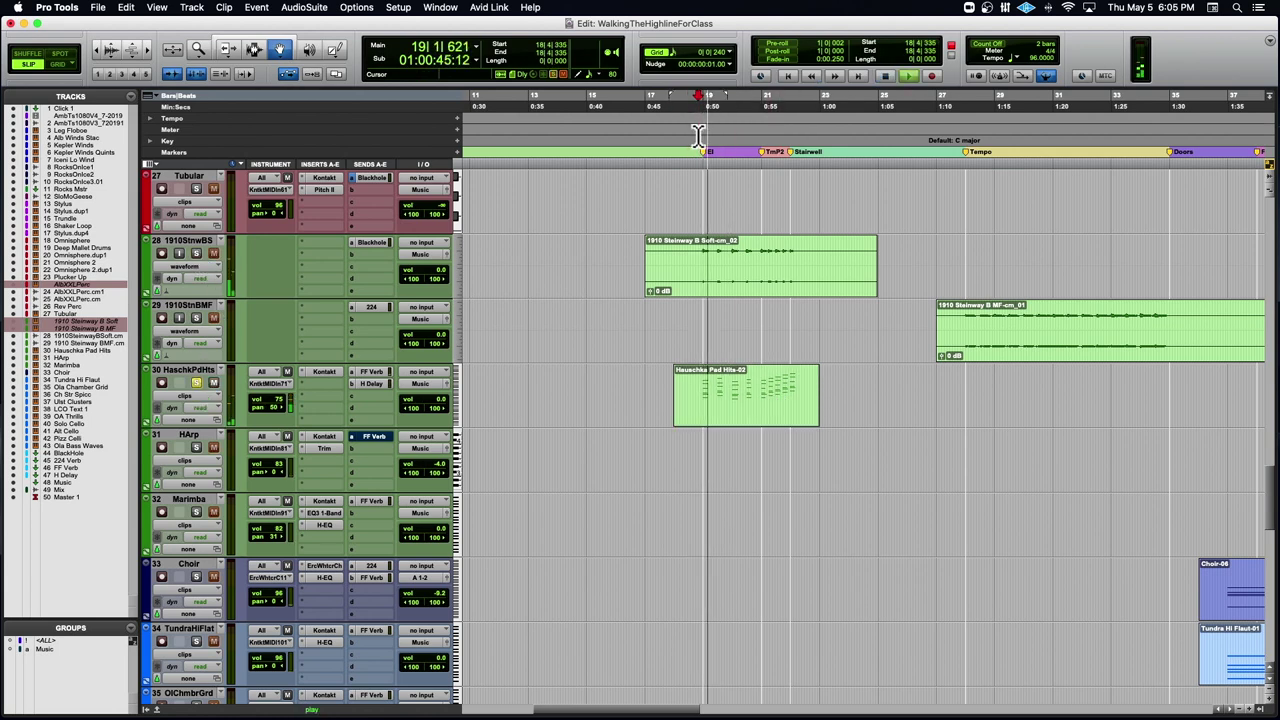
{"action": "key", "text": "space"}
- Open the Hauschka Pad Hits track's H Delay send and audition the passage with that send muted
{"action": "left_click", "coordinate": [373, 383]}
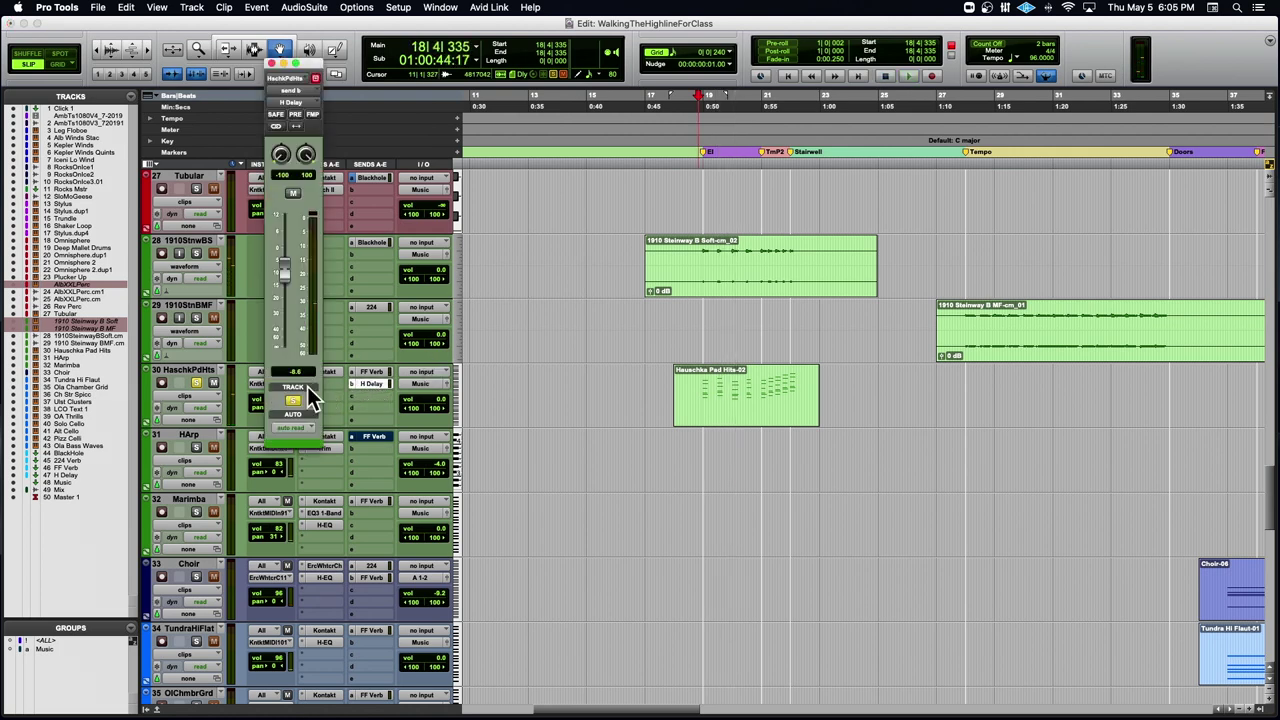
{"action": "left_click", "coordinate": [373, 384], "text": "super"}
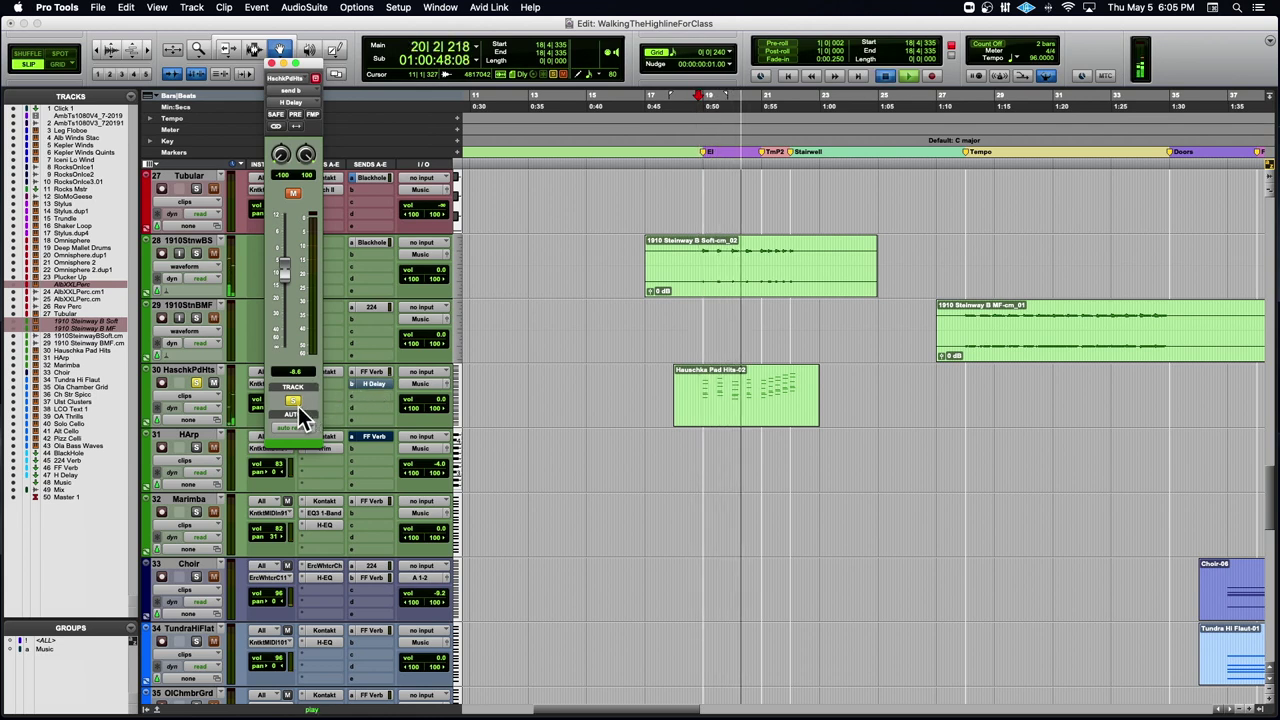
{"action": "key", "text": "space"}
- Audition the Steinway Soft and Hauschka tracks soloed together, with the H Delay send muted and unmuted, and close the send window
{"action": "key", "text": "space"}
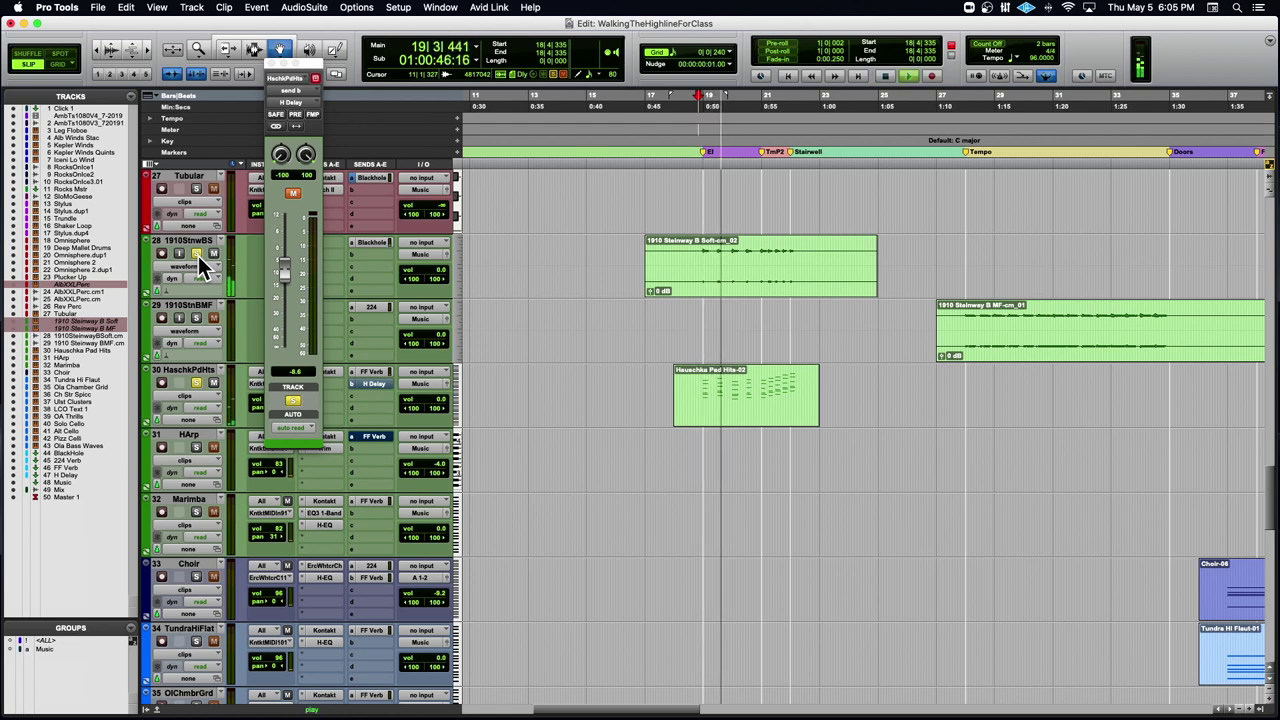
{"action": "key", "text": "space"}
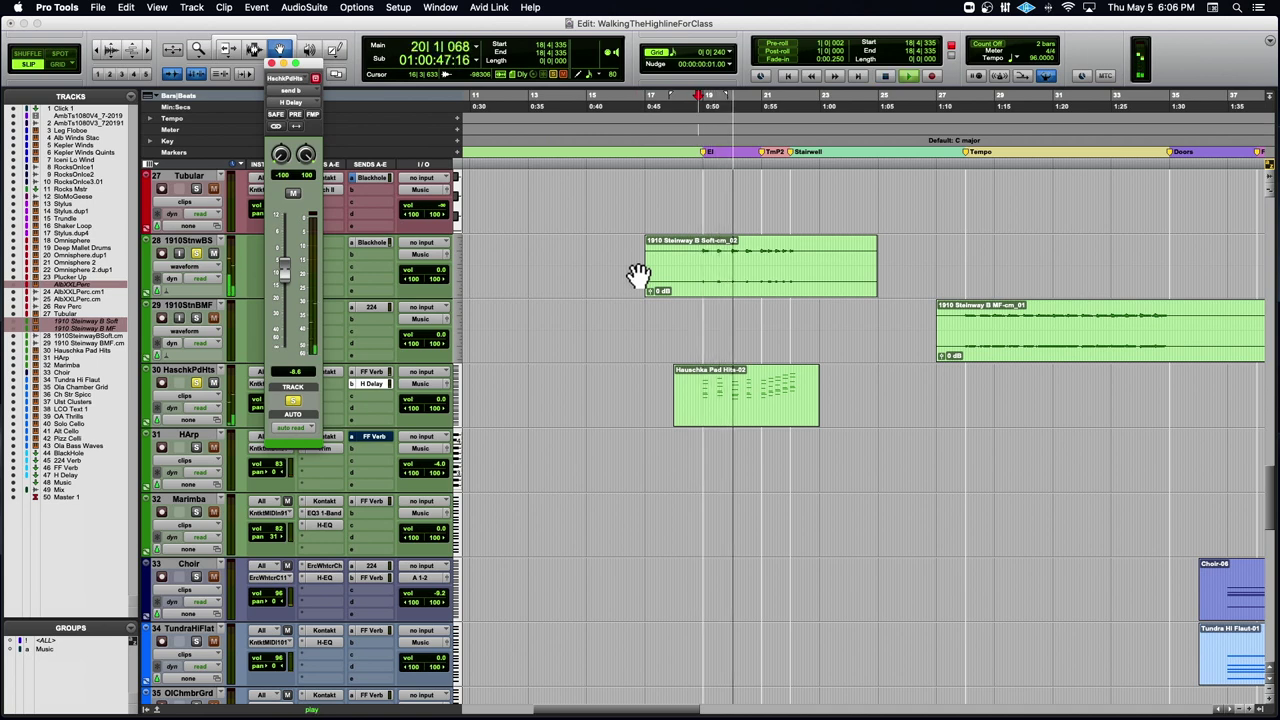
{"action": "left_click", "coordinate": [271, 64]}
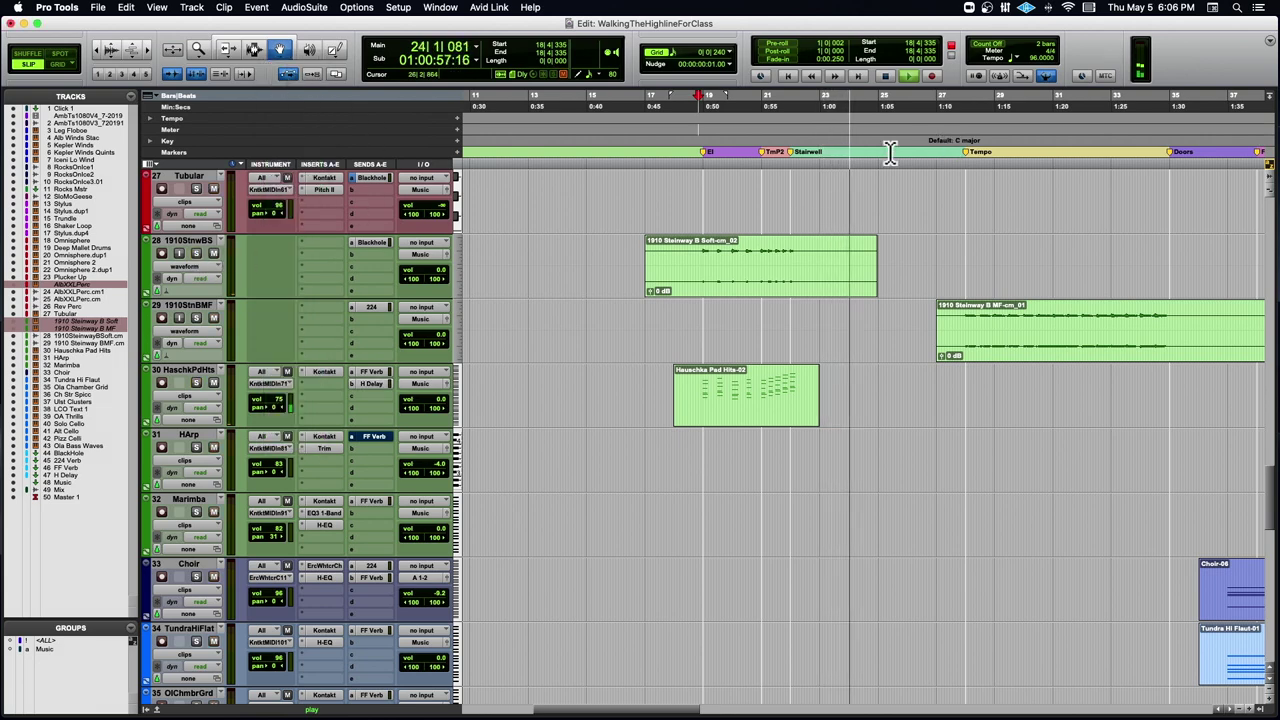
- Place the edit cursor at the Stairwell marker and examine which tracks have clips in the Stairwell and Tempo sections during playback
{"action": "left_click", "coordinate": [790, 142]}
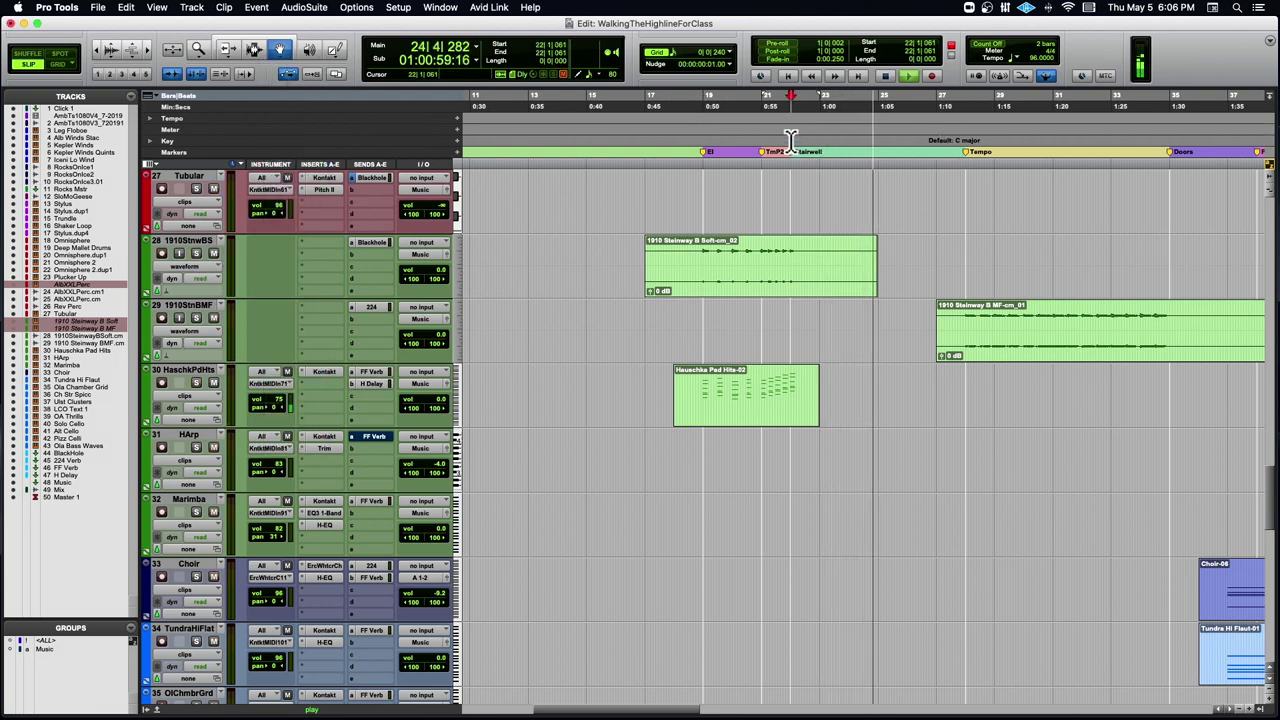
{"action": "scroll", "coordinate": [893, 200], "scroll_direction": "down", "scroll_amount": 5}
{"action": "scroll", "coordinate": [893, 200], "scroll_direction": "up", "scroll_amount": 8}
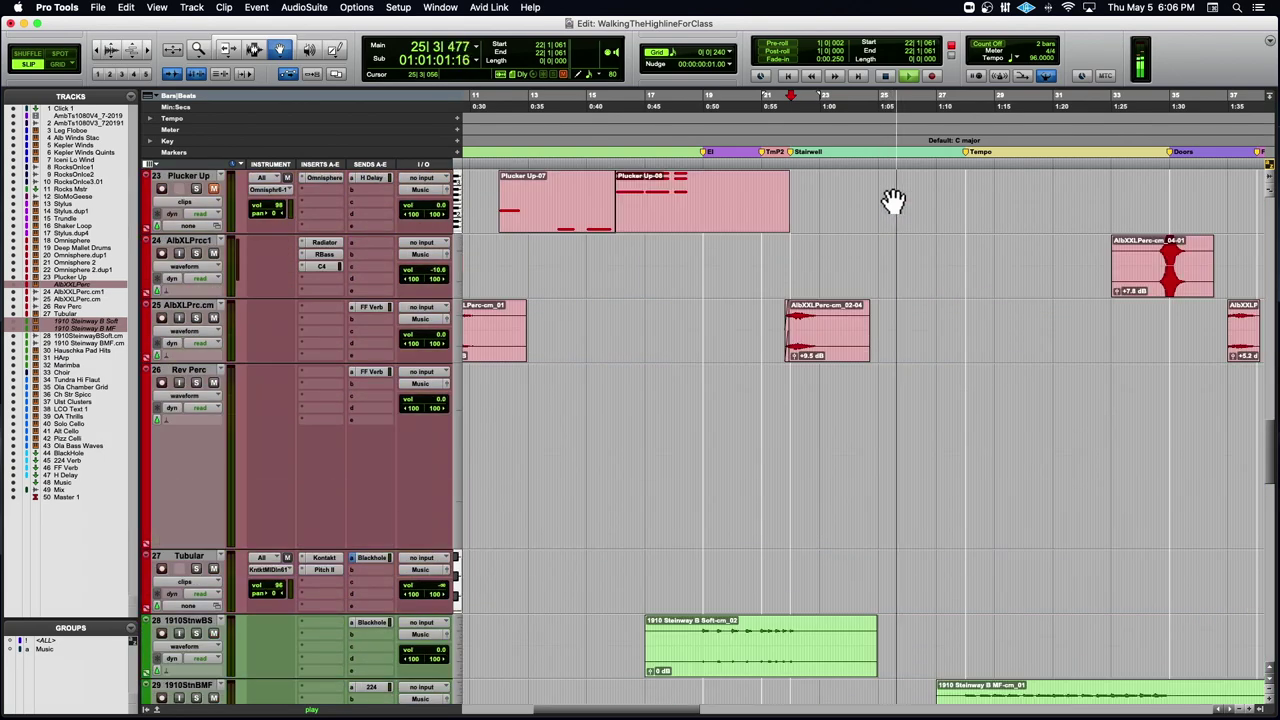
{"action": "scroll", "coordinate": [893, 200], "scroll_direction": "up", "scroll_amount": 5}
{"action": "scroll", "coordinate": [893, 200], "scroll_direction": "up", "scroll_amount": 1}
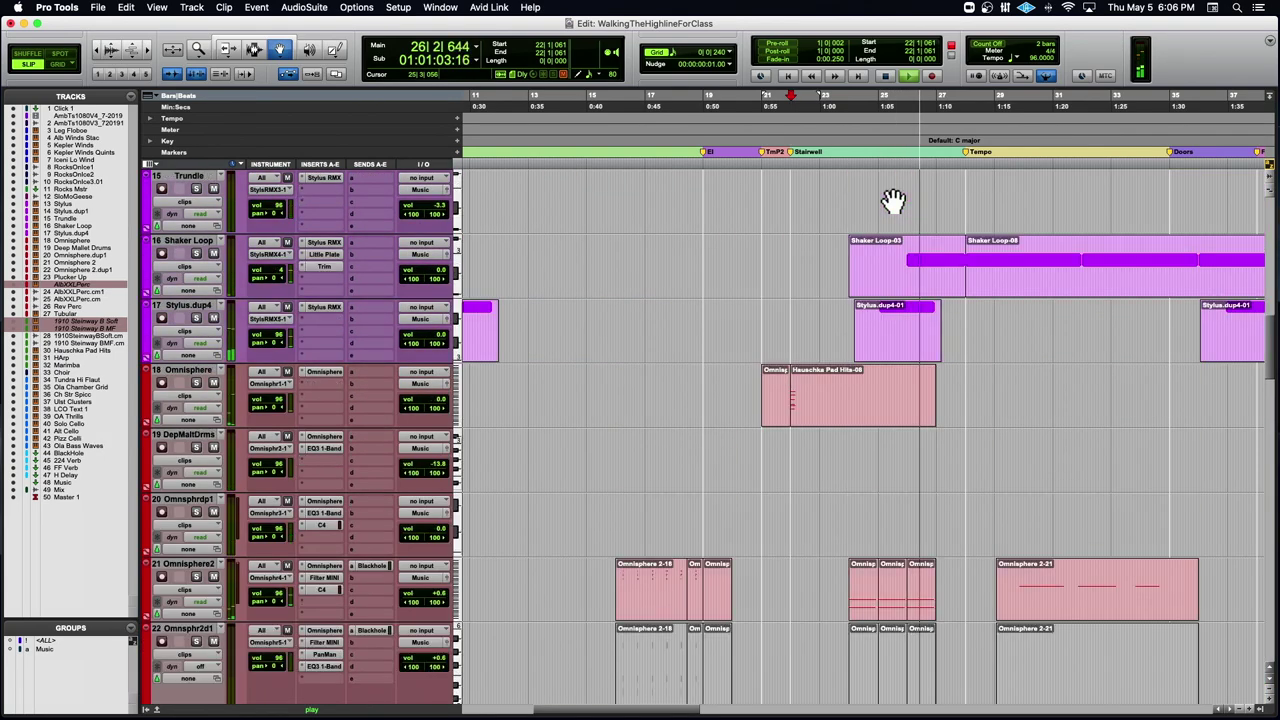
{"action": "scroll", "coordinate": [893, 200], "scroll_direction": "right", "scroll_amount": 2}
{"action": "scroll", "coordinate": [893, 200], "scroll_direction": "down", "scroll_amount": 6}
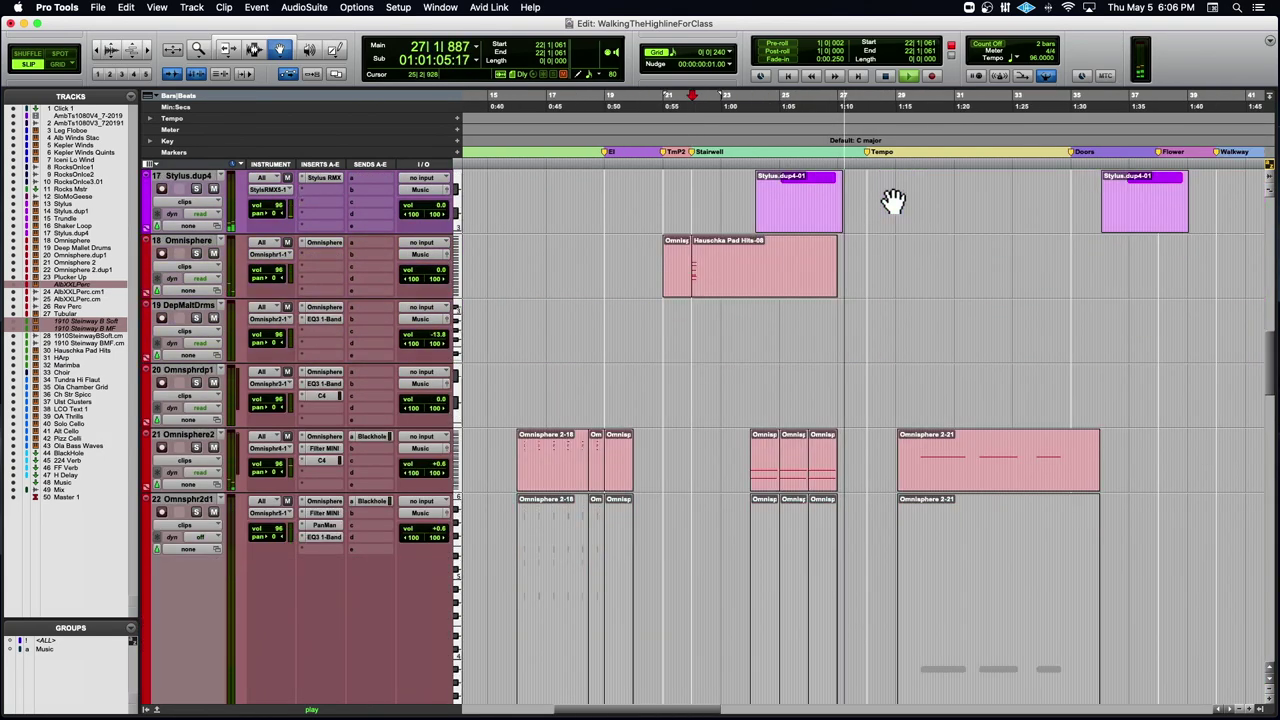
{"action": "scroll", "coordinate": [893, 200], "scroll_direction": "down", "scroll_amount": 6}
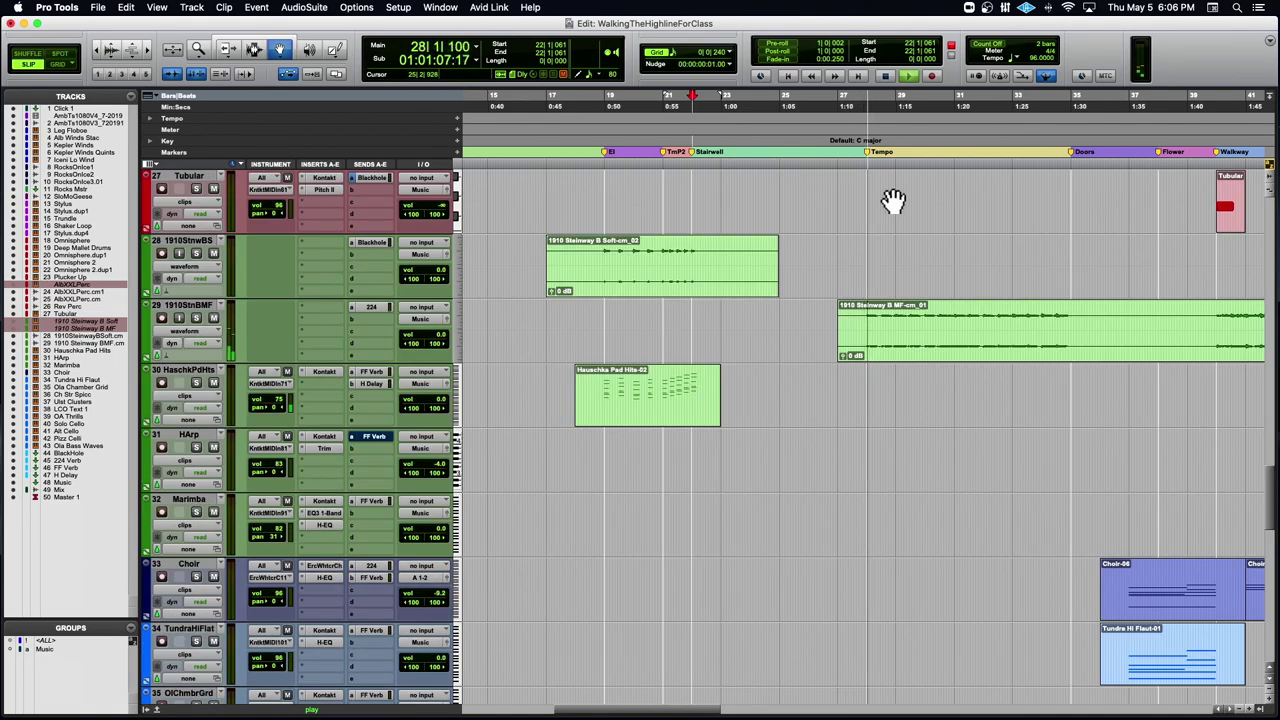
{"action": "scroll", "coordinate": [894, 325], "scroll_direction": "up", "scroll_amount": 16}
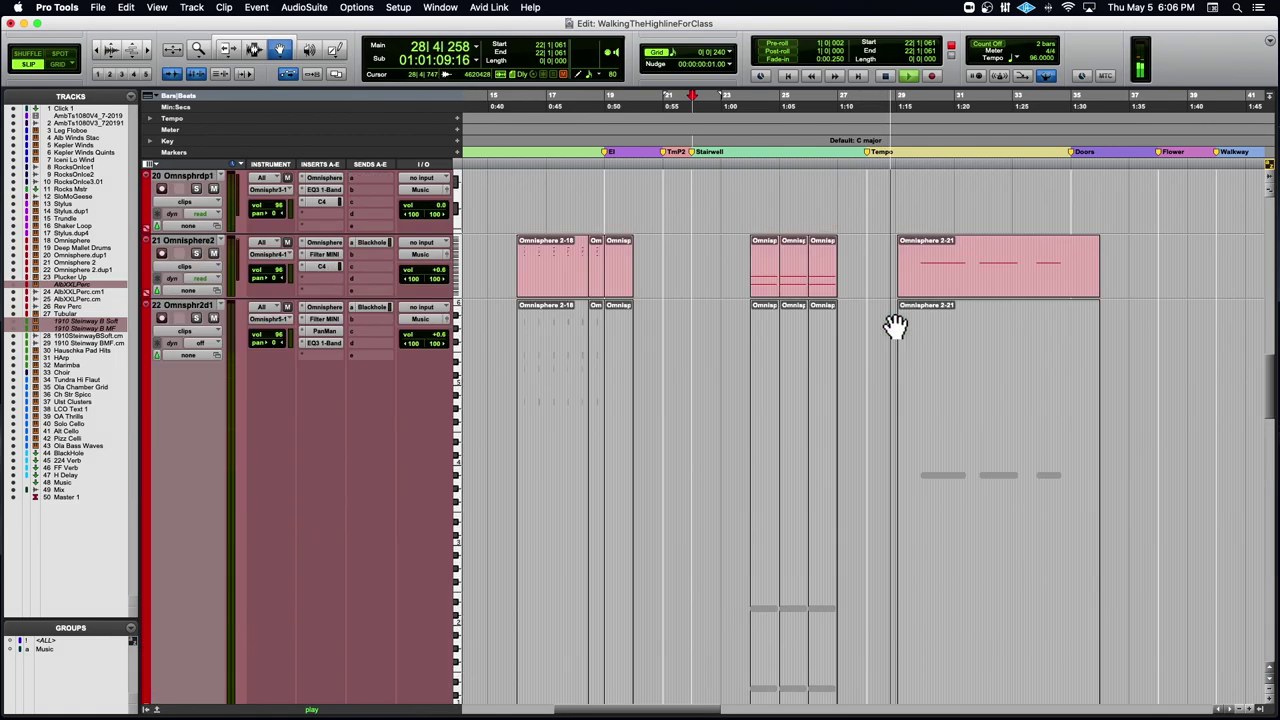
{"action": "scroll", "coordinate": [895, 325], "scroll_direction": "up", "scroll_amount": 2}
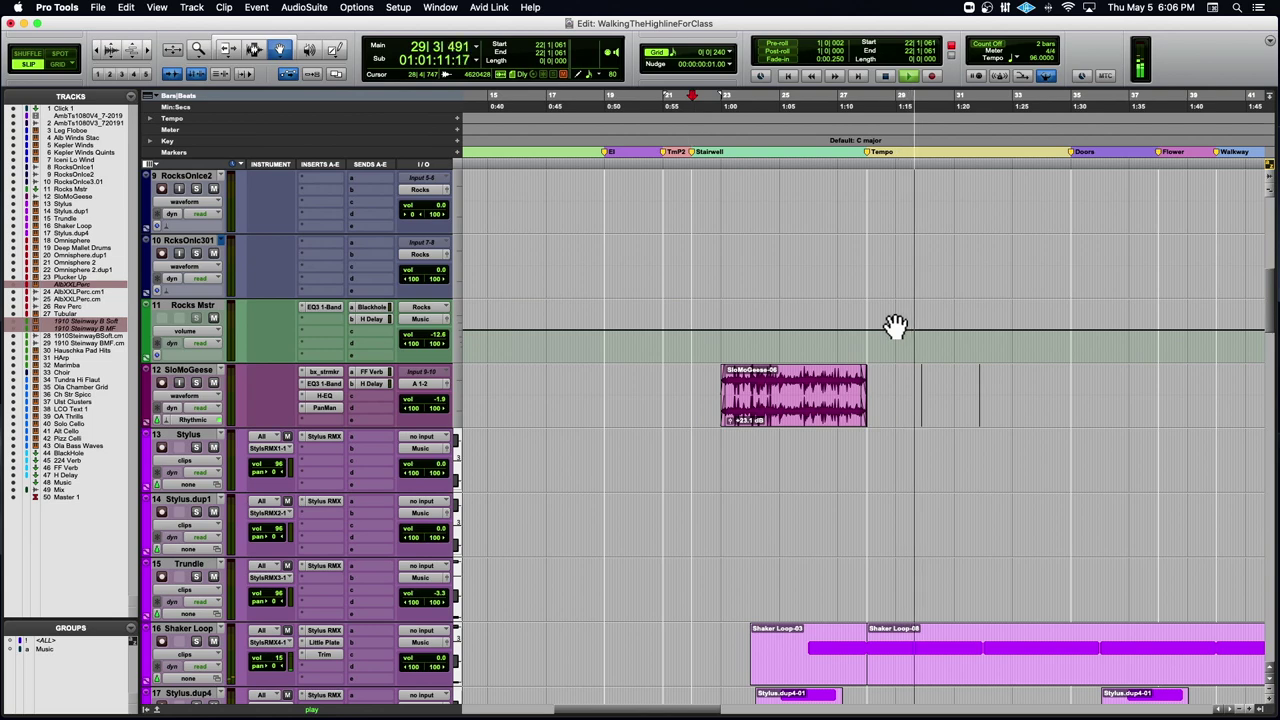
{"action": "scroll", "coordinate": [895, 325], "scroll_direction": "down", "scroll_amount": 1}
{"action": "scroll", "coordinate": [895, 325], "scroll_direction": "down", "scroll_amount": 12}
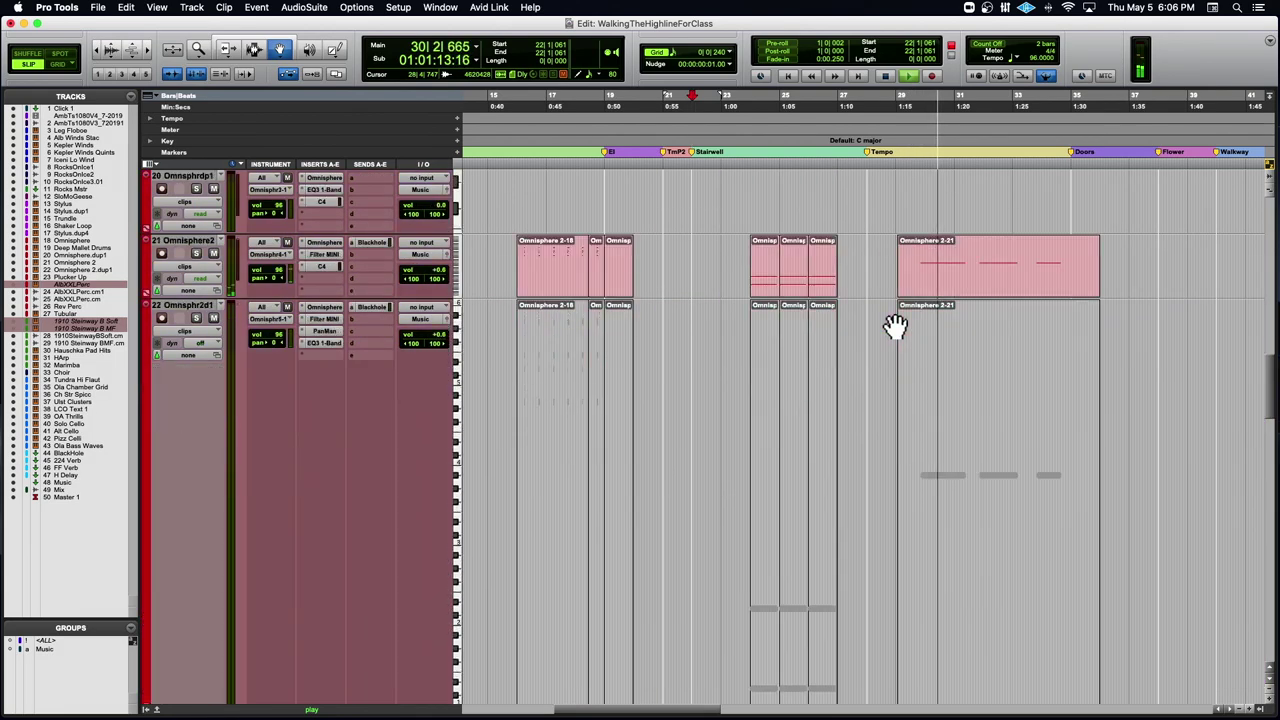
{"action": "scroll", "coordinate": [895, 325], "scroll_direction": "down", "scroll_amount": 8}
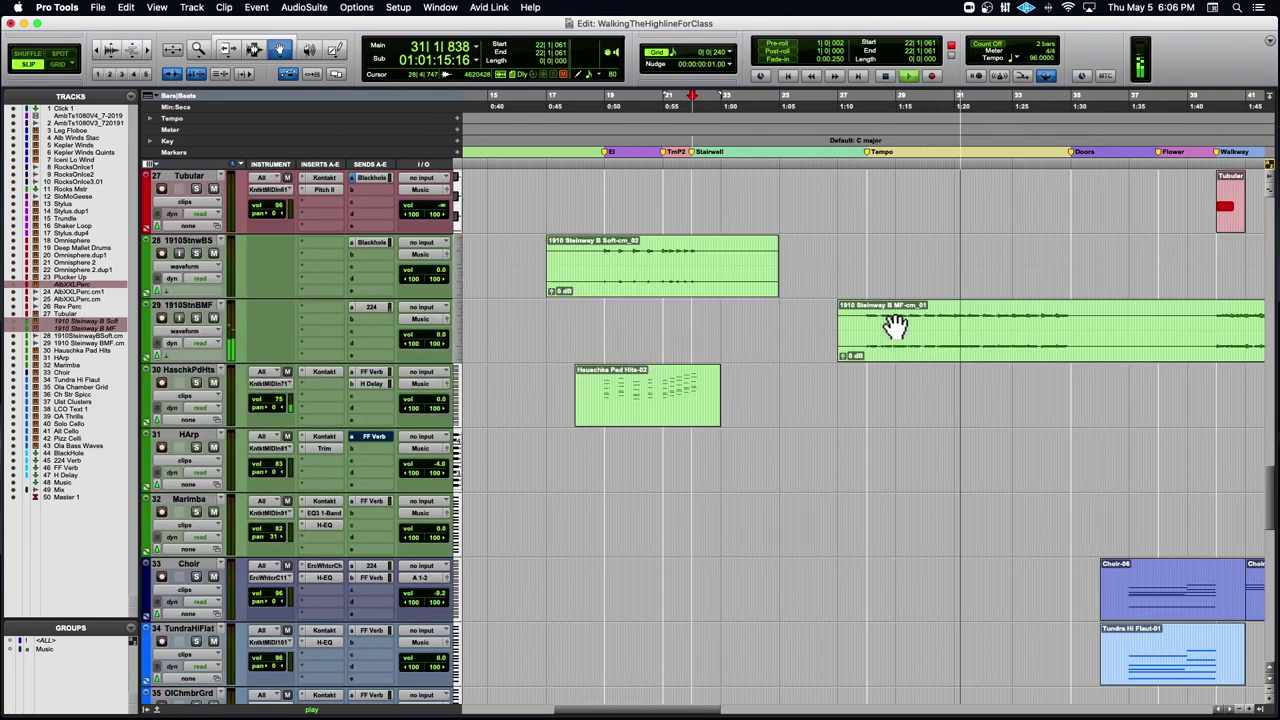
{"action": "scroll", "coordinate": [891, 326], "scroll_direction": "left", "scroll_amount": 1}
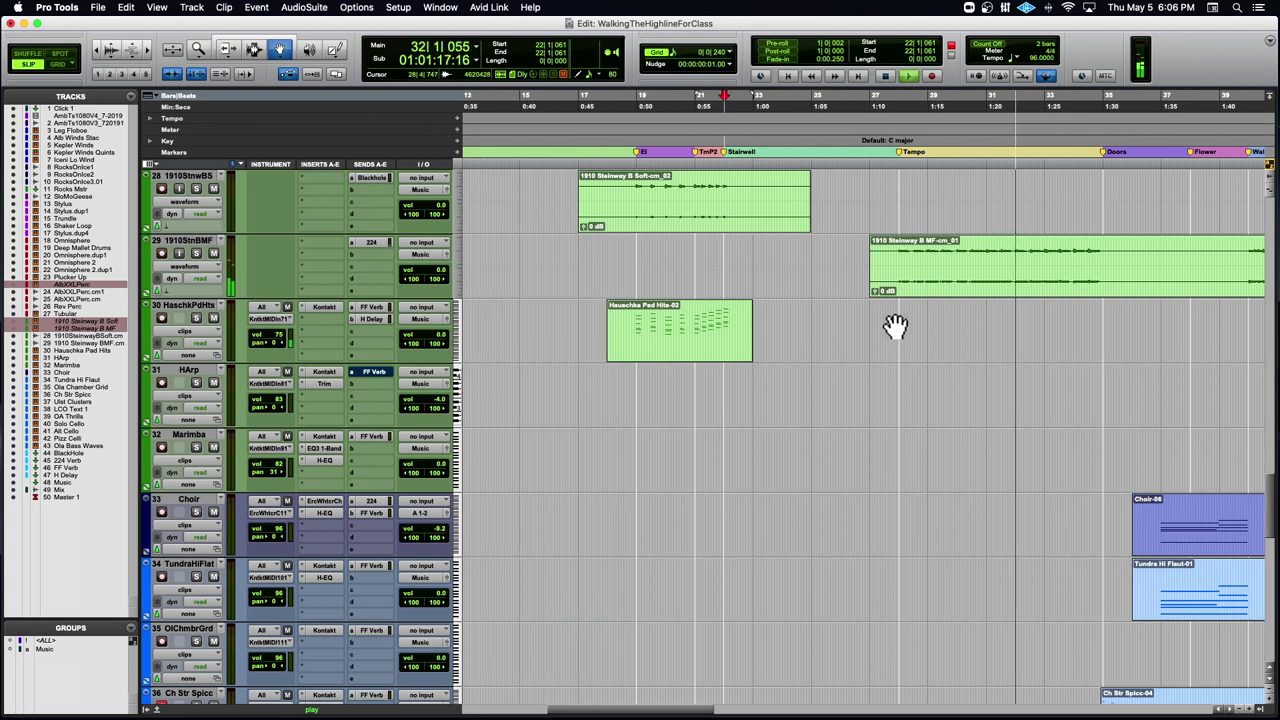
- Examine the piano, string, percussion and wind clips across the wider timeline, and stop playback at the wind tracks
{"action": "key", "text": "r"}
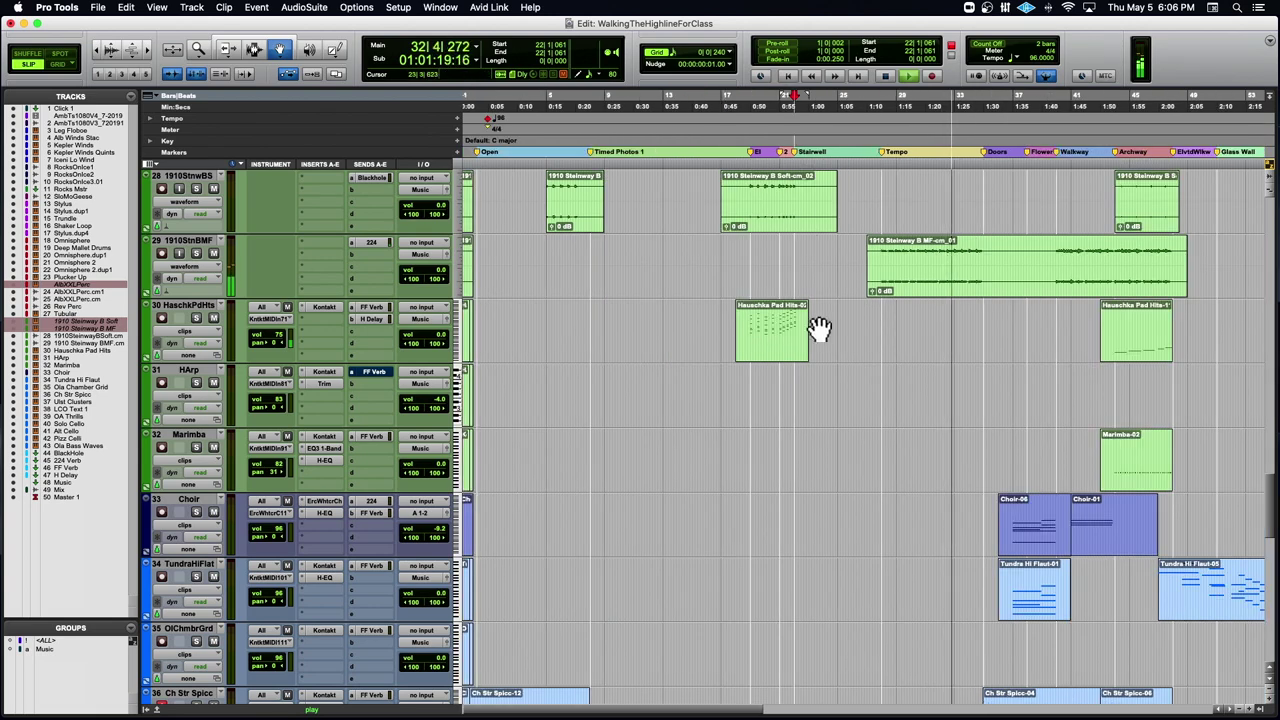
{"action": "scroll", "coordinate": [818, 328], "scroll_direction": "up", "scroll_amount": 4}
{"action": "scroll", "coordinate": [818, 328], "scroll_direction": "down", "scroll_amount": 9}
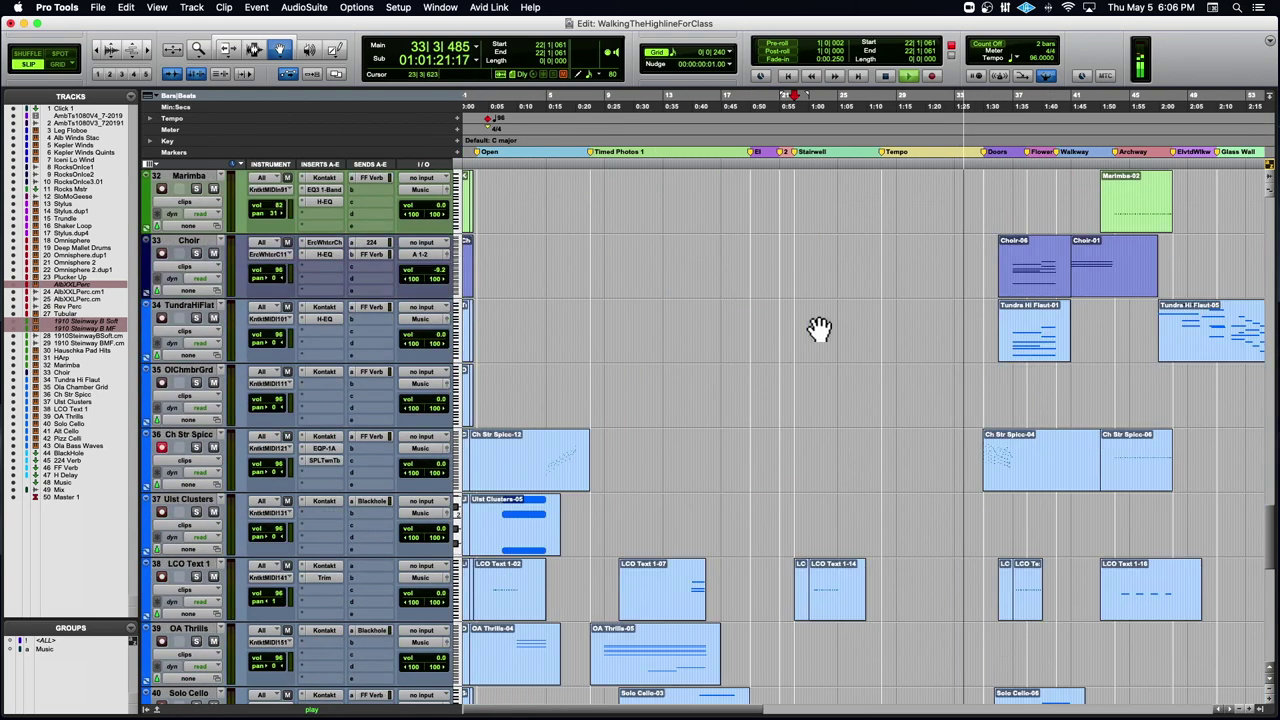
{"action": "scroll", "coordinate": [818, 328], "scroll_direction": "up", "scroll_amount": 10}
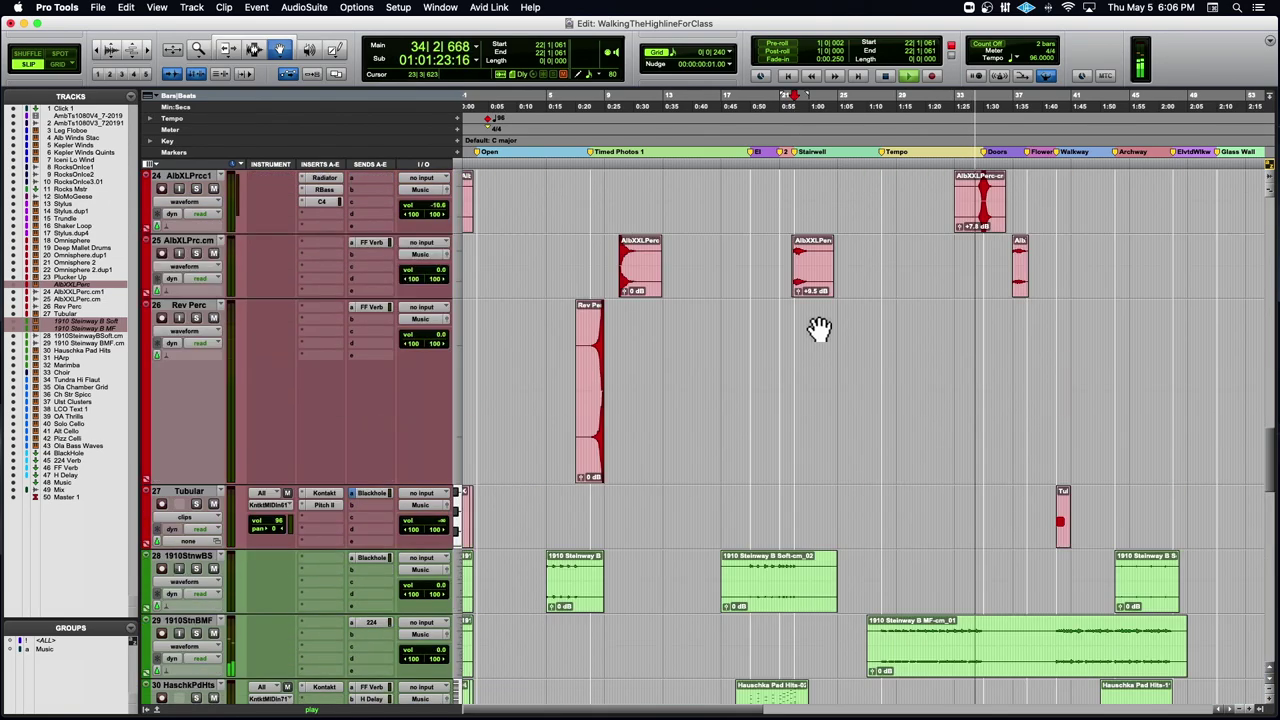
{"action": "scroll", "coordinate": [818, 328], "scroll_direction": "up", "scroll_amount": 8}
{"action": "key", "text": "space"}
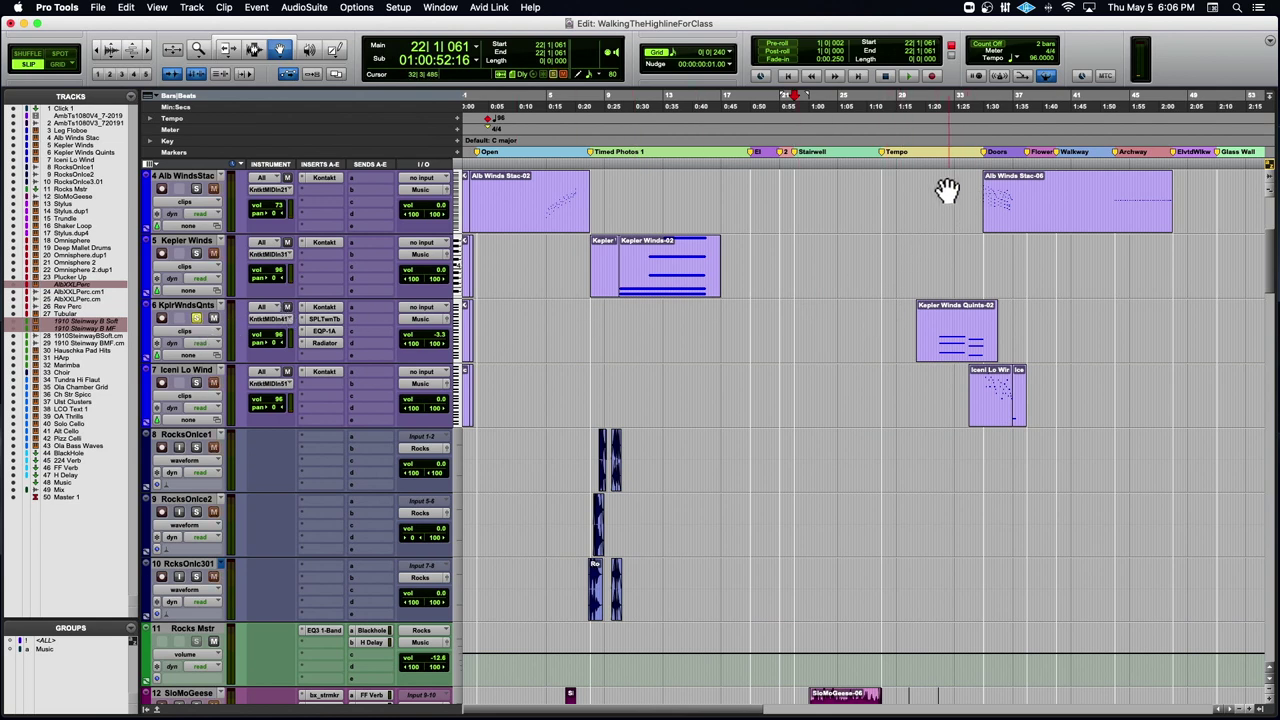
- Audition the Kepler Winds Quints, Iceni Lo Wind and Alb Winds Stac tracks soloed, playing from bar 31
{"action": "key", "text": "space"}
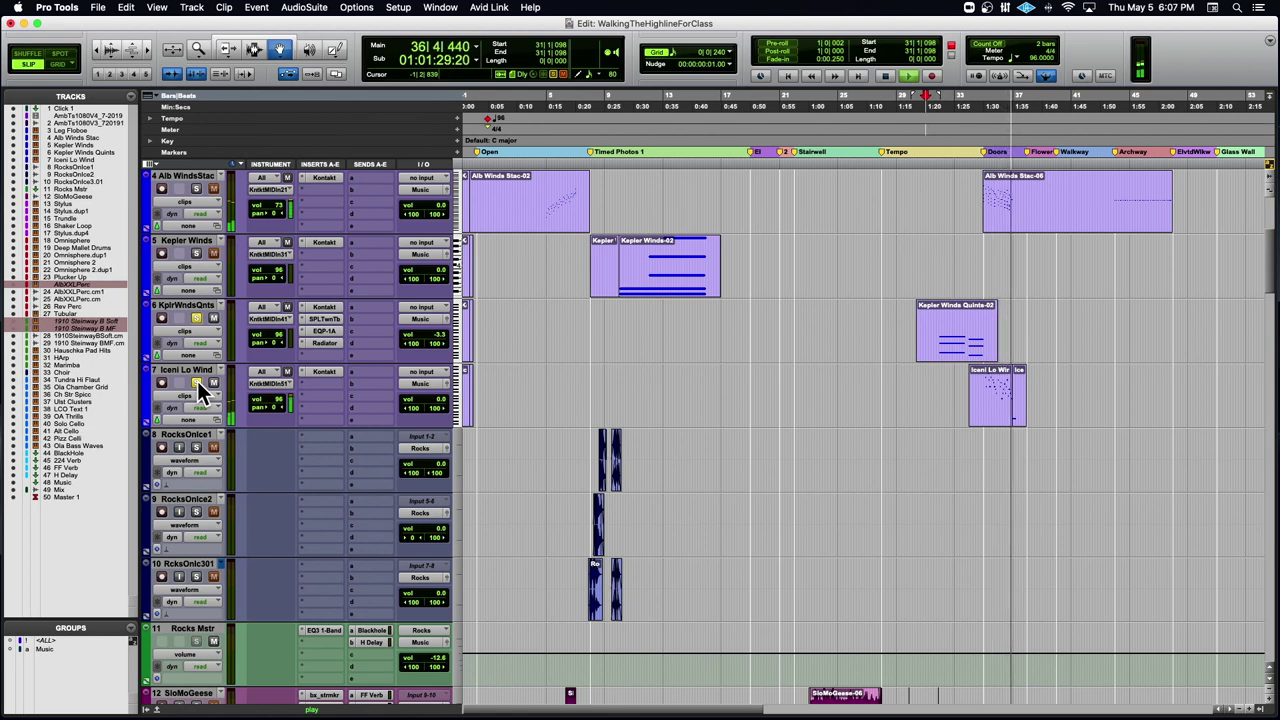
{"action": "left_click", "coordinate": [196, 188]}
{"action": "key", "text": "space"}
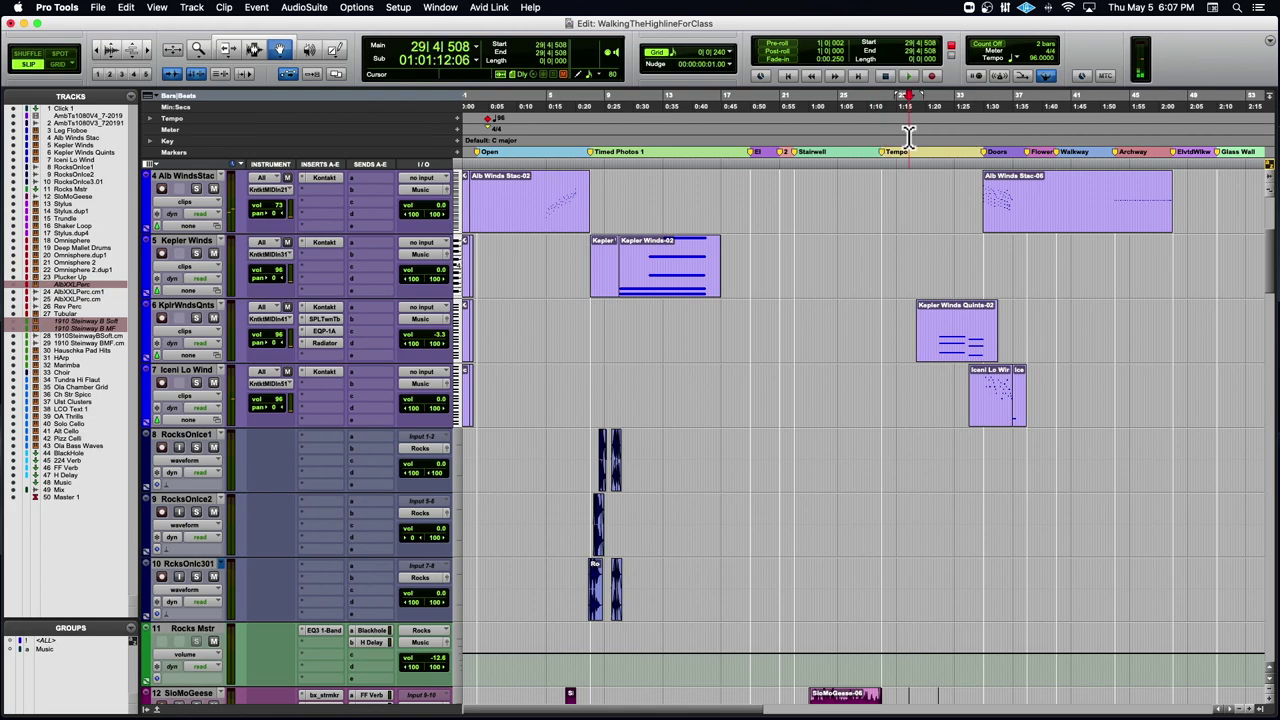
- Solo the Solo Cello track during playback in the Doors section, and stop playback
{"action": "scroll", "coordinate": [995, 236], "scroll_direction": "down", "scroll_amount": 20}
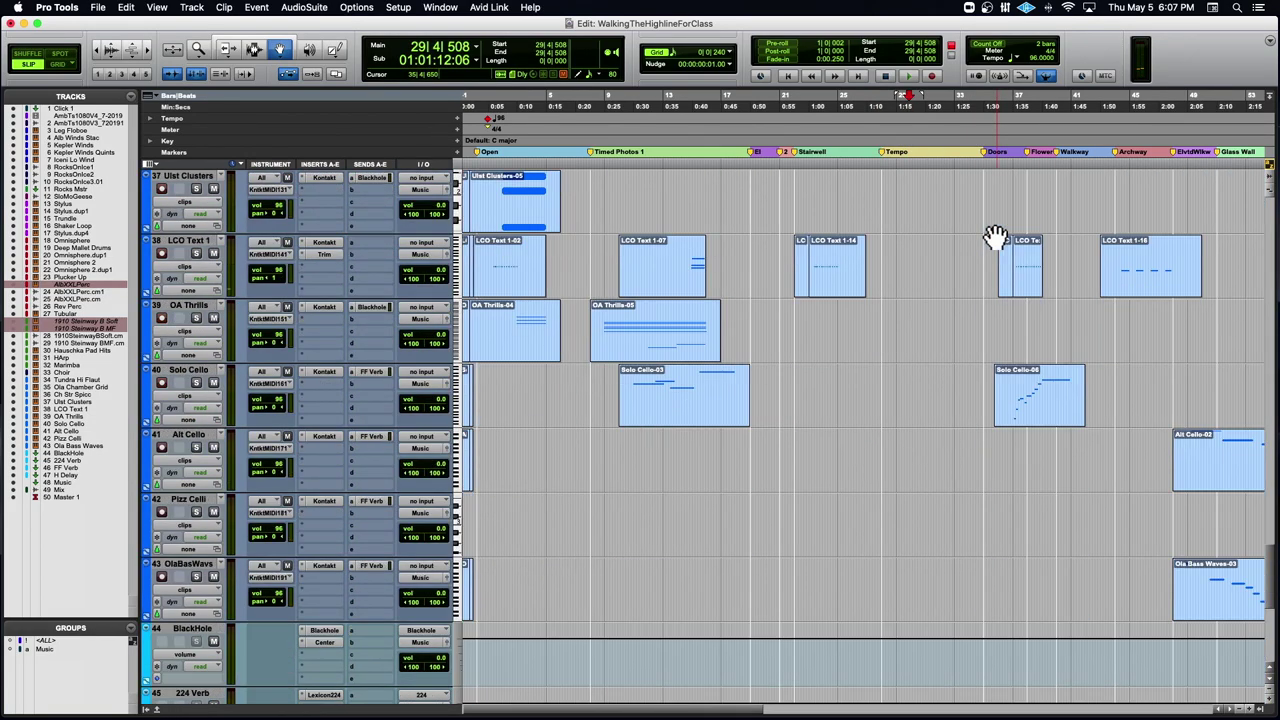
{"action": "scroll", "coordinate": [995, 236], "scroll_direction": "up", "scroll_amount": 3}
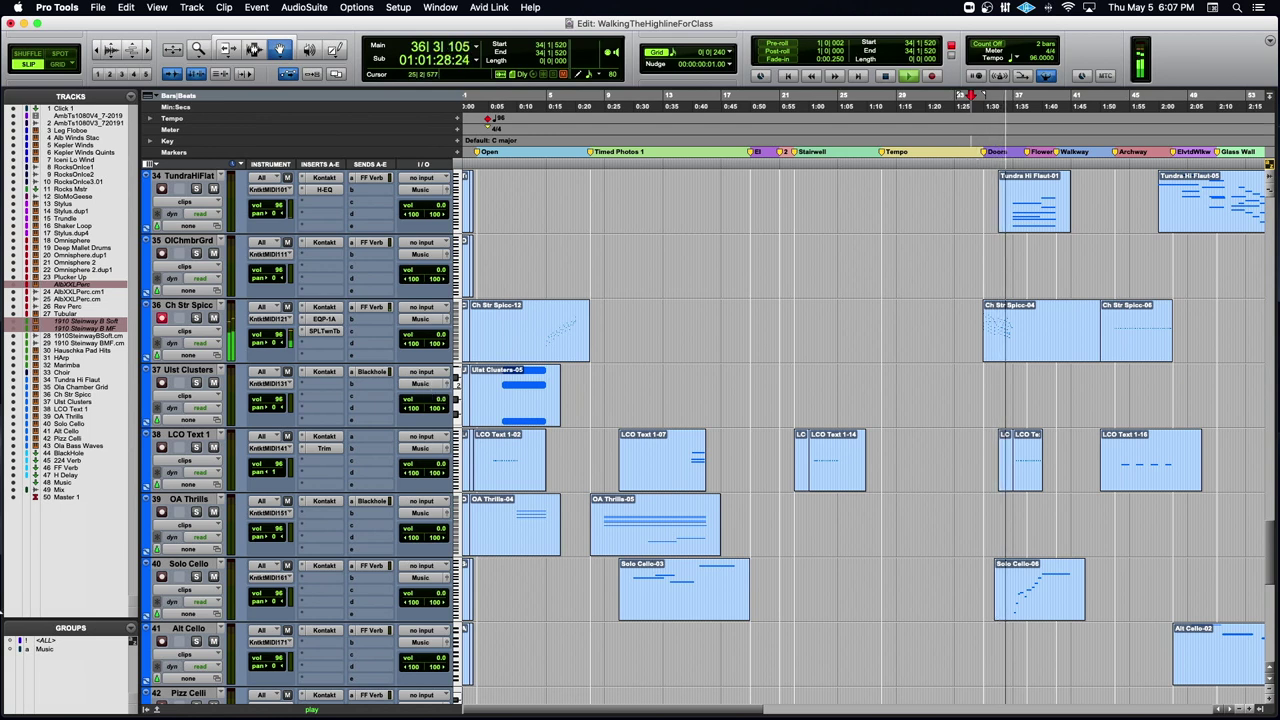
{"action": "left_click", "coordinate": [196, 577]}
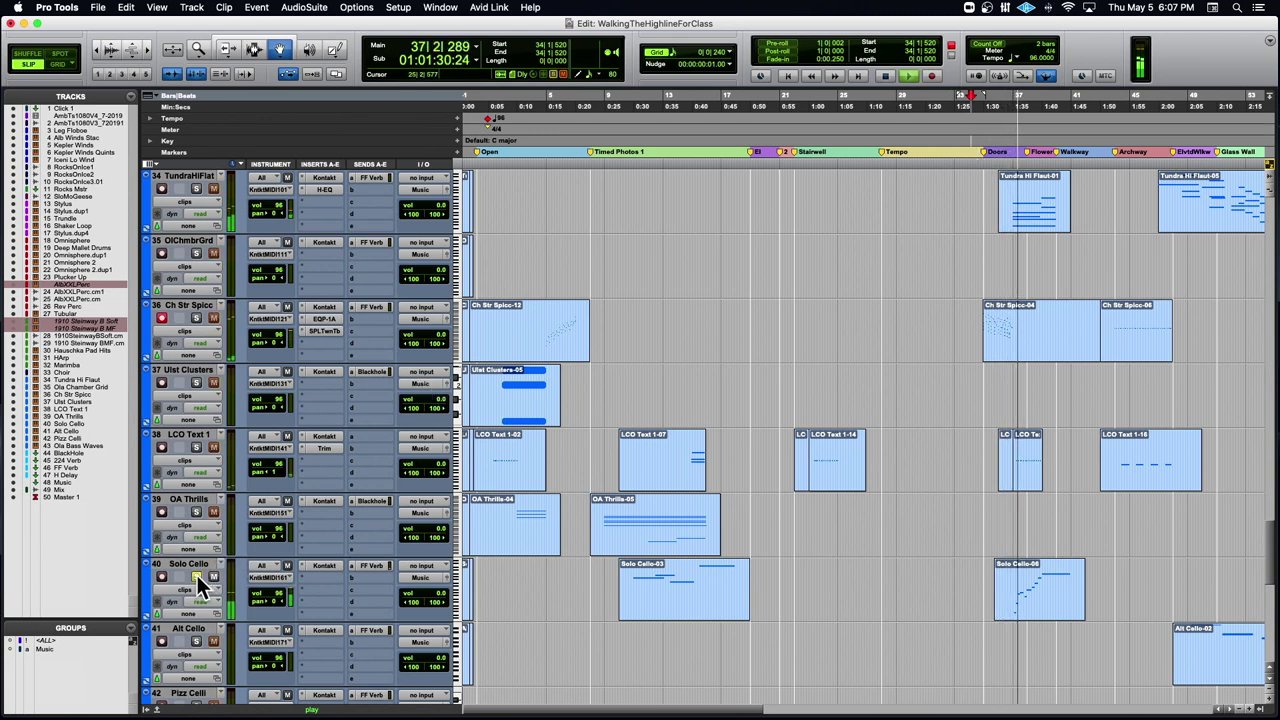
{"action": "key", "text": "space"}
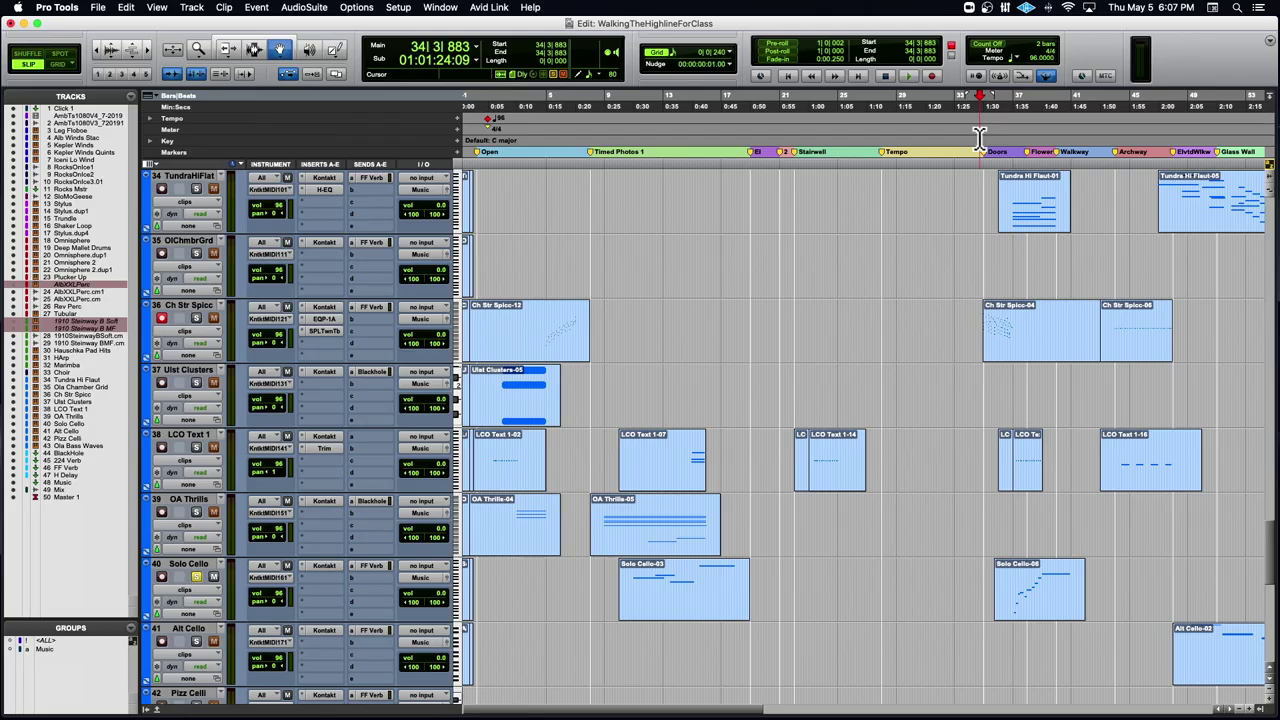
- Audition the Solo Cello track soloed from bar 34 through the Flower section, and clear its solo
{"action": "key", "text": "space"}
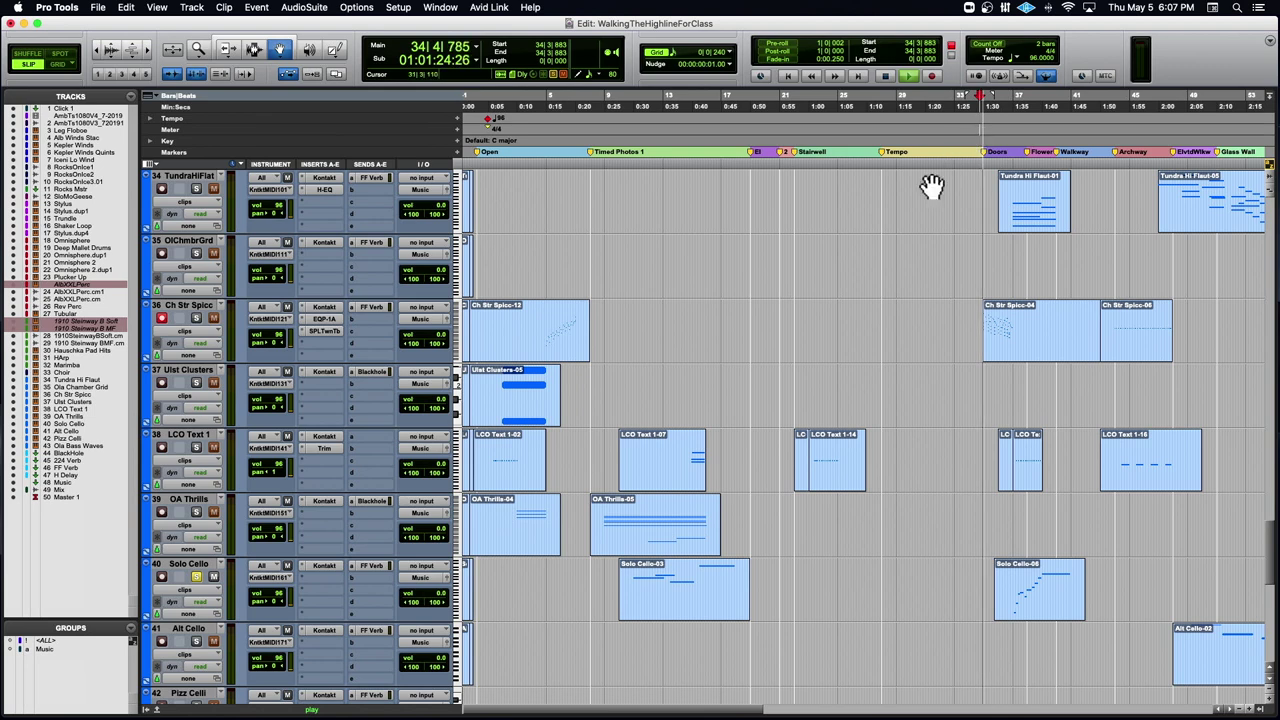
{"action": "key", "text": "super+bracketright"}
{"action": "key", "text": "super+bracketright"}
{"action": "key", "text": "super+bracketright"}
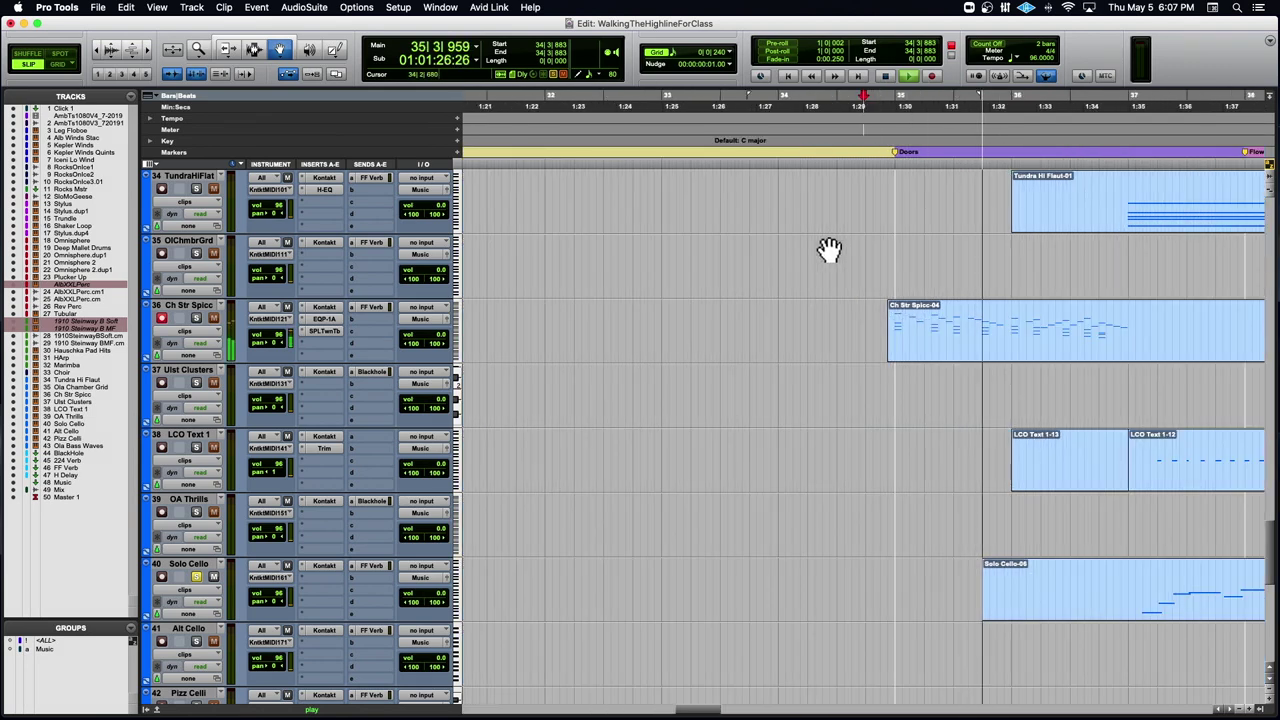
{"action": "scroll", "coordinate": [830, 250], "scroll_direction": "right", "scroll_amount": 3}
{"action": "scroll", "coordinate": [830, 250], "scroll_direction": "down", "scroll_amount": 1}
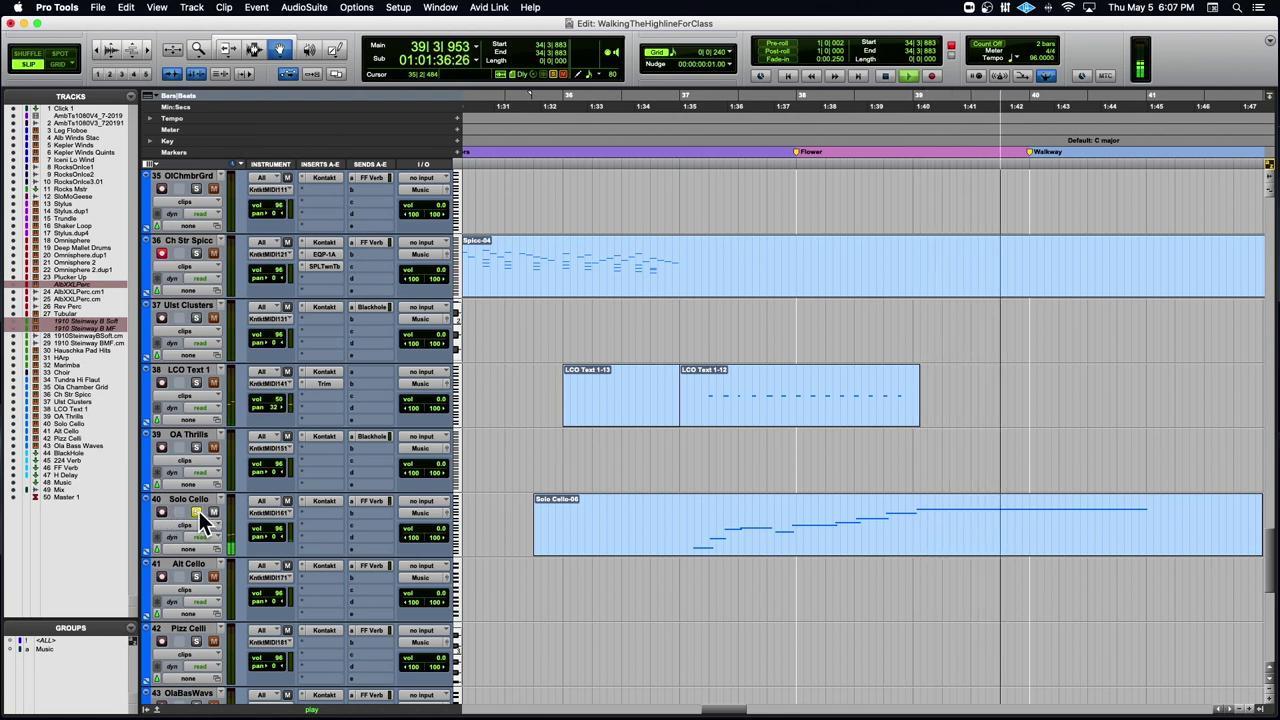
{"action": "key", "text": "space"}
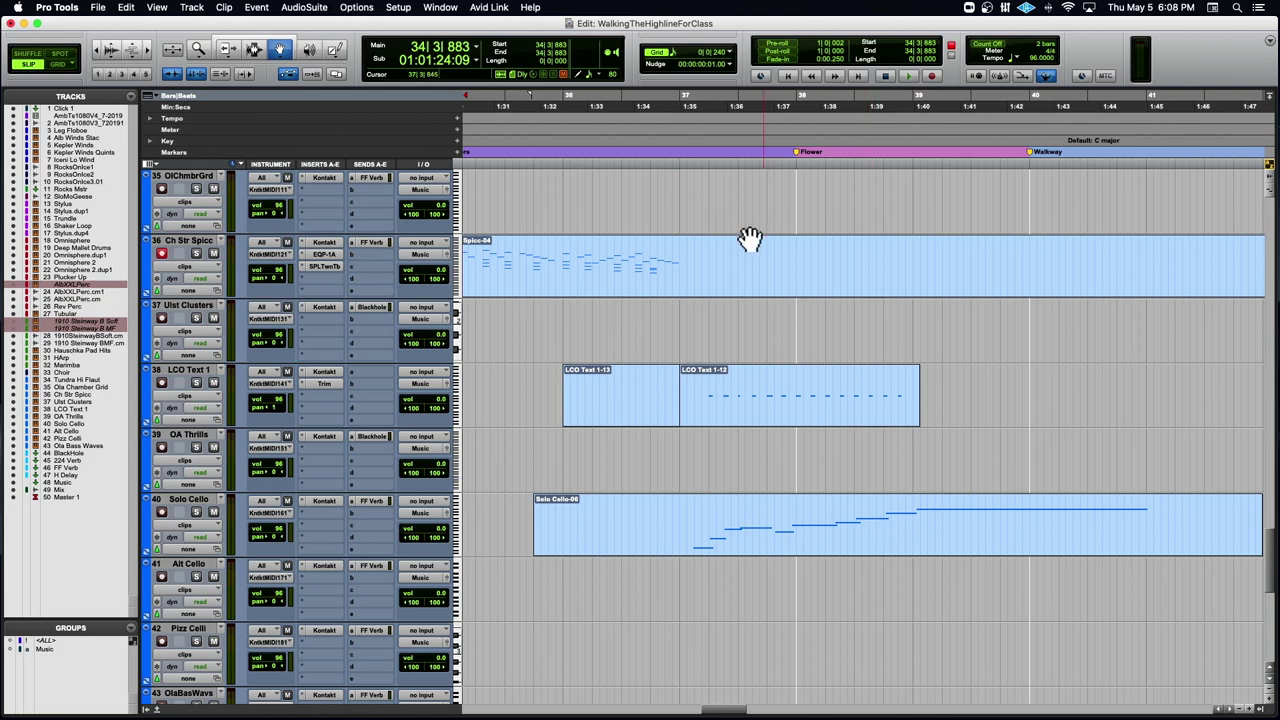
- Examine which choir, flute, piano and percussion tracks have clips around the Flower and Walkway markers, playing from the start of Walkway
{"action": "scroll", "coordinate": [820, 277], "scroll_direction": "up", "scroll_amount": 10}
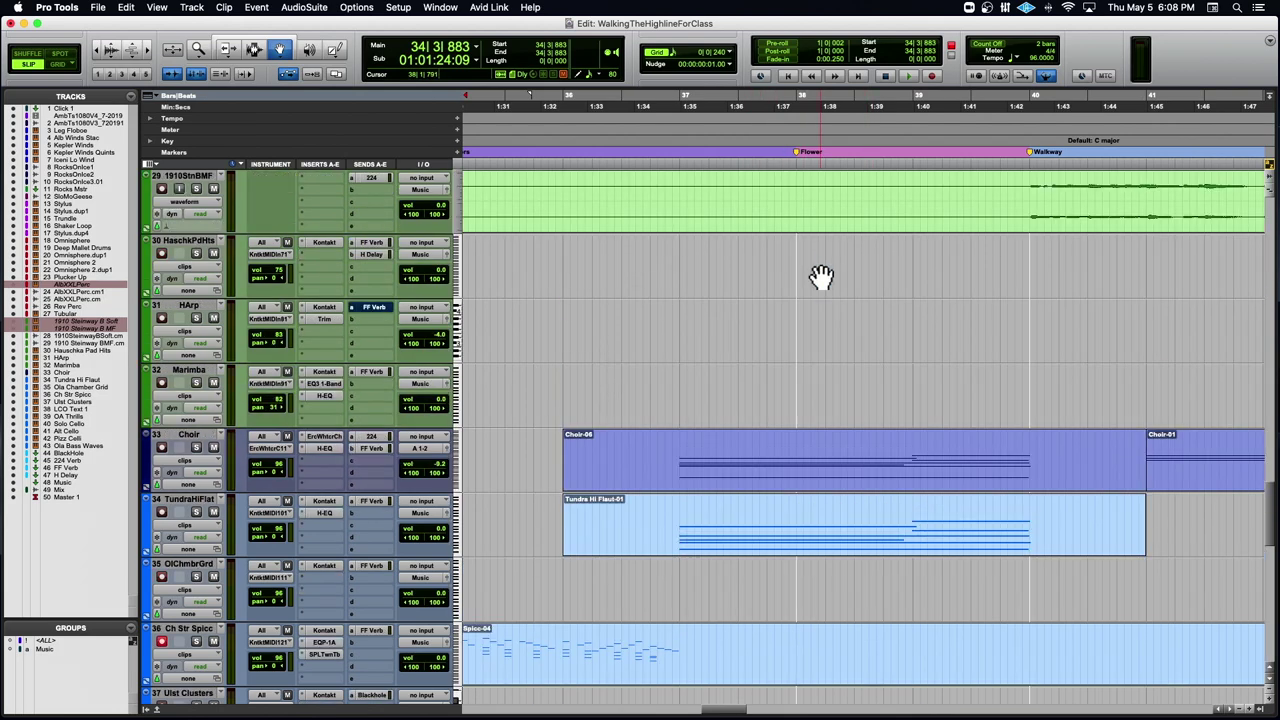
{"action": "scroll", "coordinate": [820, 277], "scroll_direction": "down", "scroll_amount": 4}
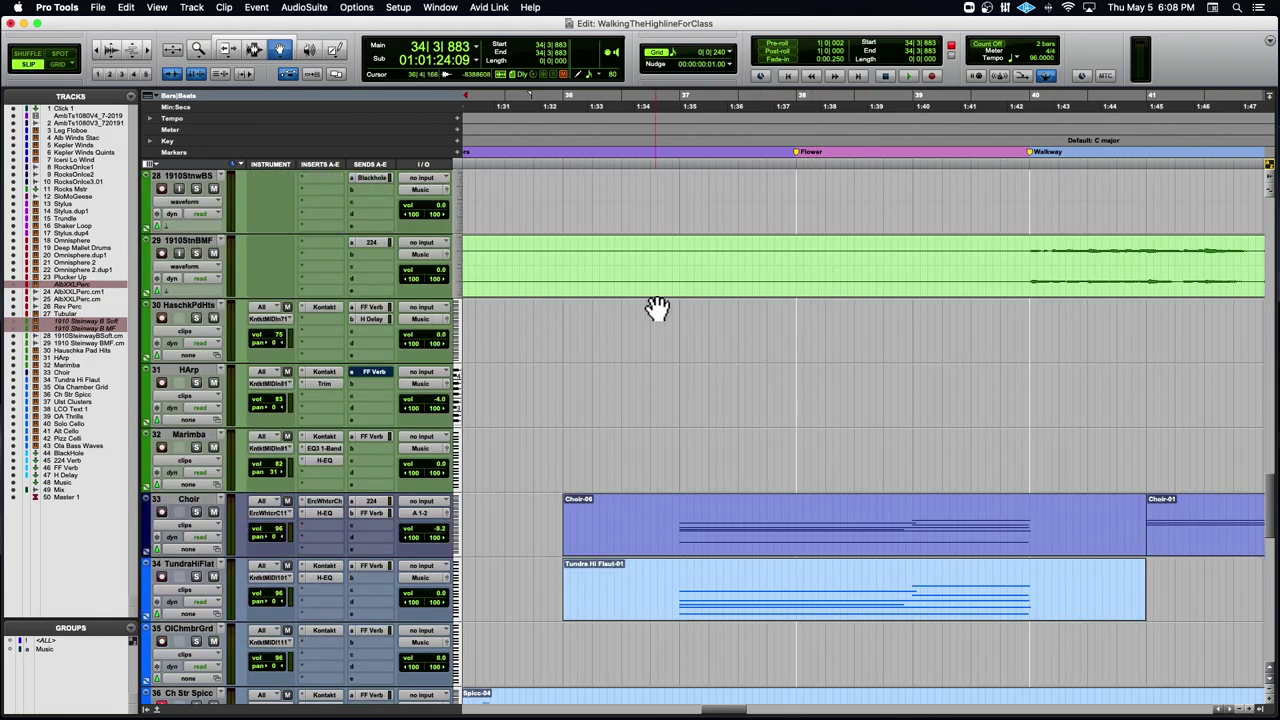
{"action": "scroll", "coordinate": [823, 309], "scroll_direction": "down", "scroll_amount": 3, "text": "alt"}
{"action": "scroll", "coordinate": [820, 309], "scroll_direction": "up", "scroll_amount": 4}
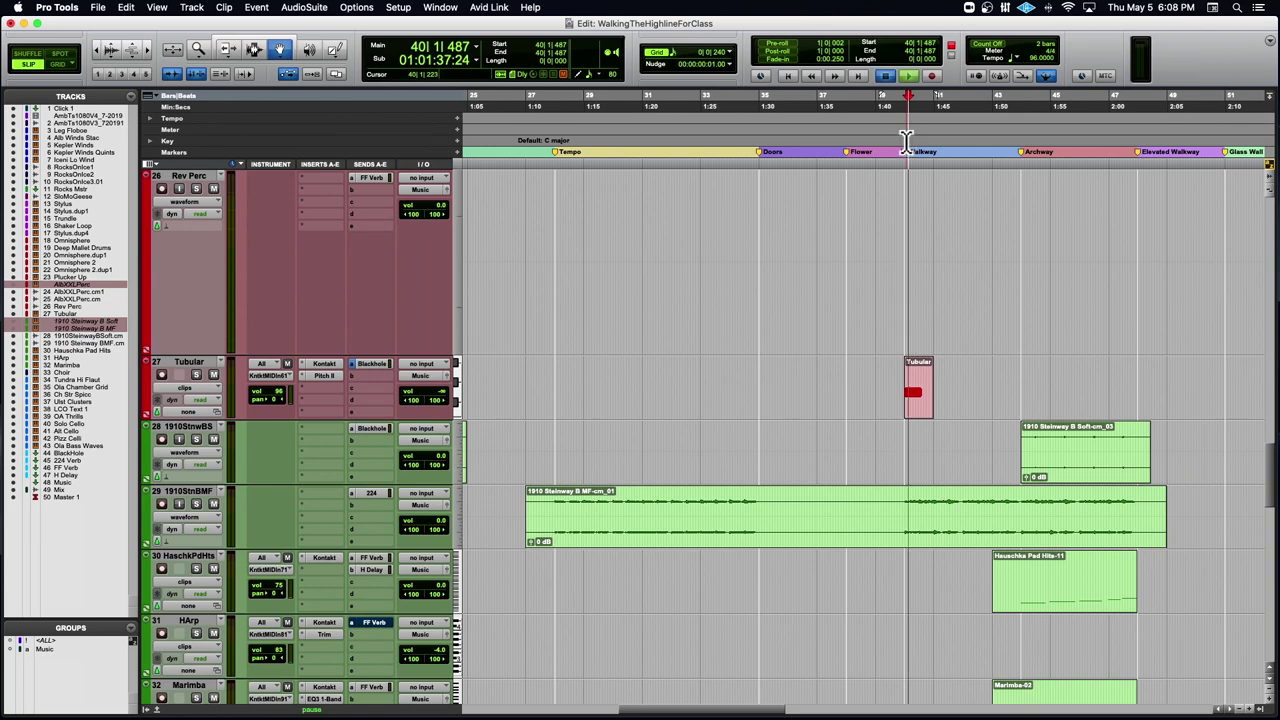
{"action": "key", "text": "space"}
{"action": "scroll", "coordinate": [843, 210], "scroll_direction": "right", "scroll_amount": 3}
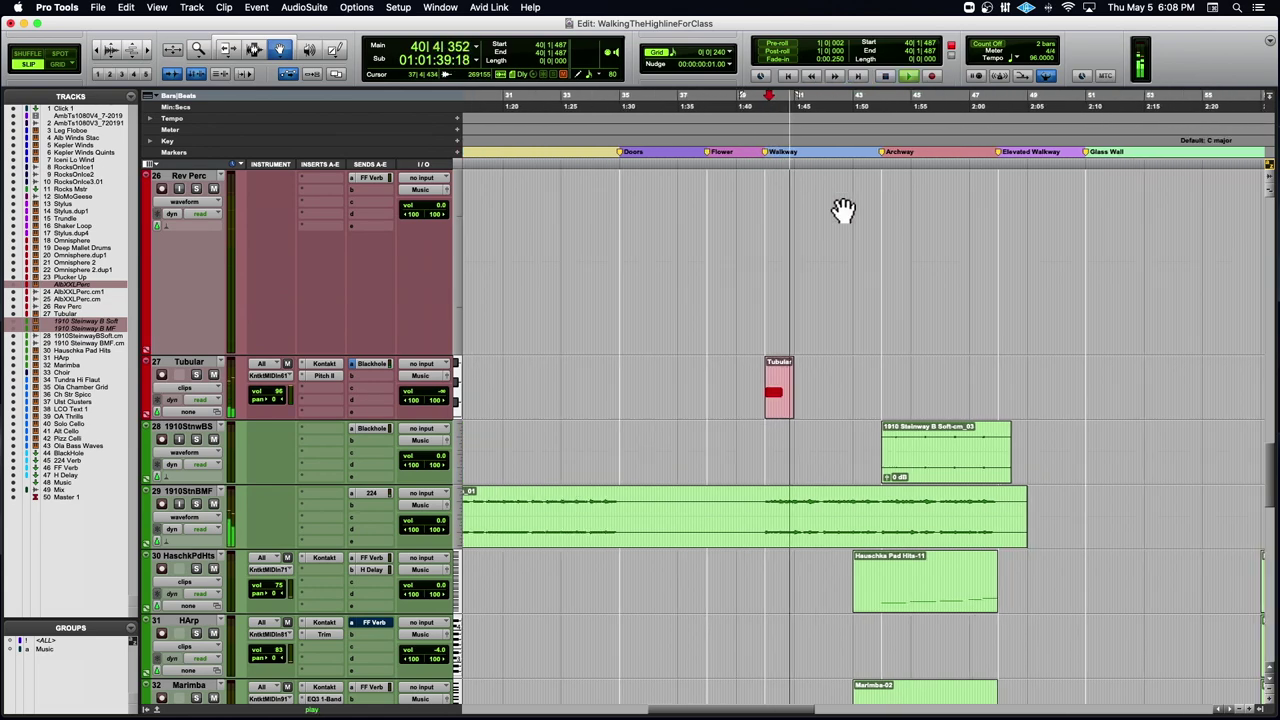
{"action": "scroll", "coordinate": [843, 210], "scroll_direction": "up", "scroll_amount": 5}
{"action": "scroll", "coordinate": [843, 210], "scroll_direction": "down", "scroll_amount": 8}
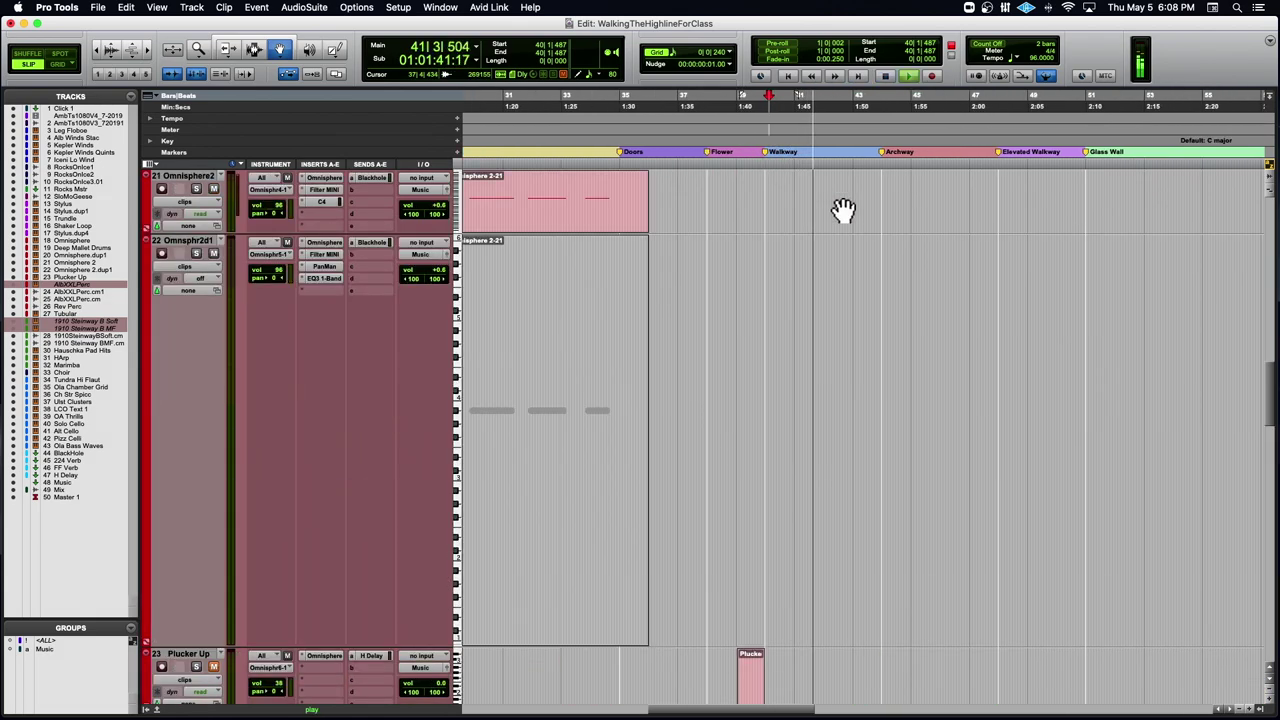
- Audition the Tubular track soloed from bar 39 across the Walkway marker
{"action": "key", "text": "space"}
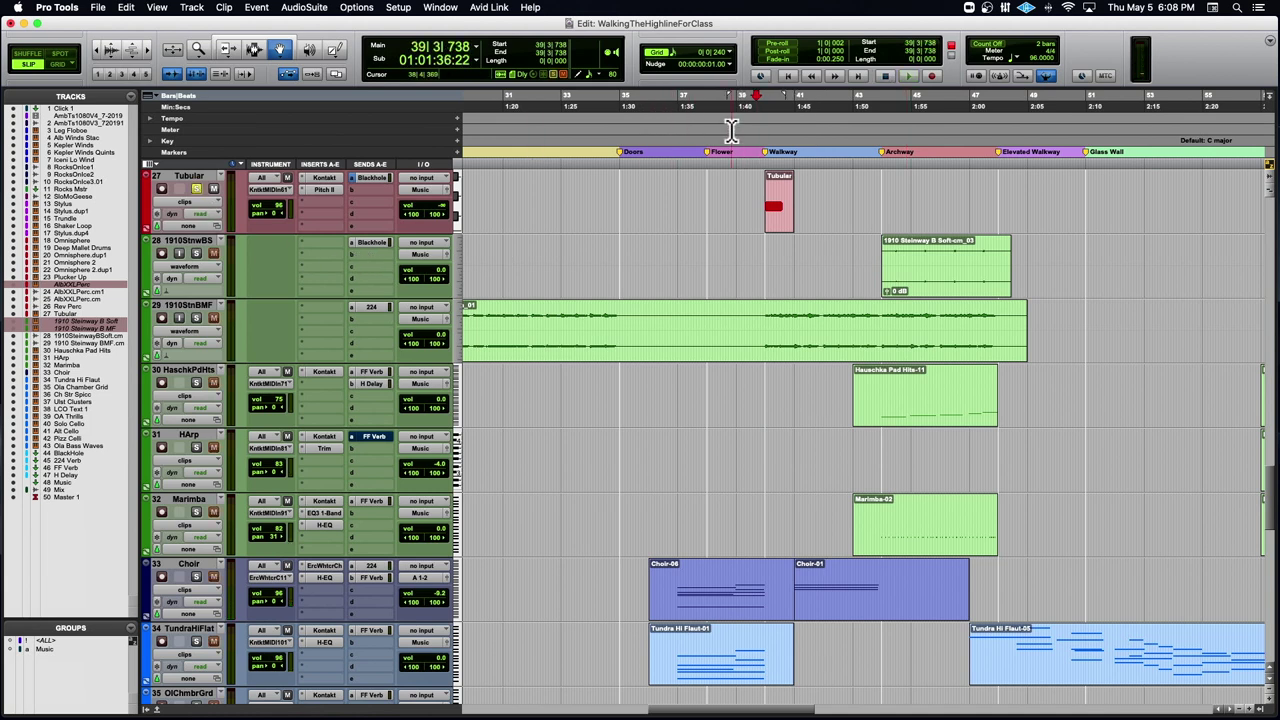
{"action": "key", "text": "space"}
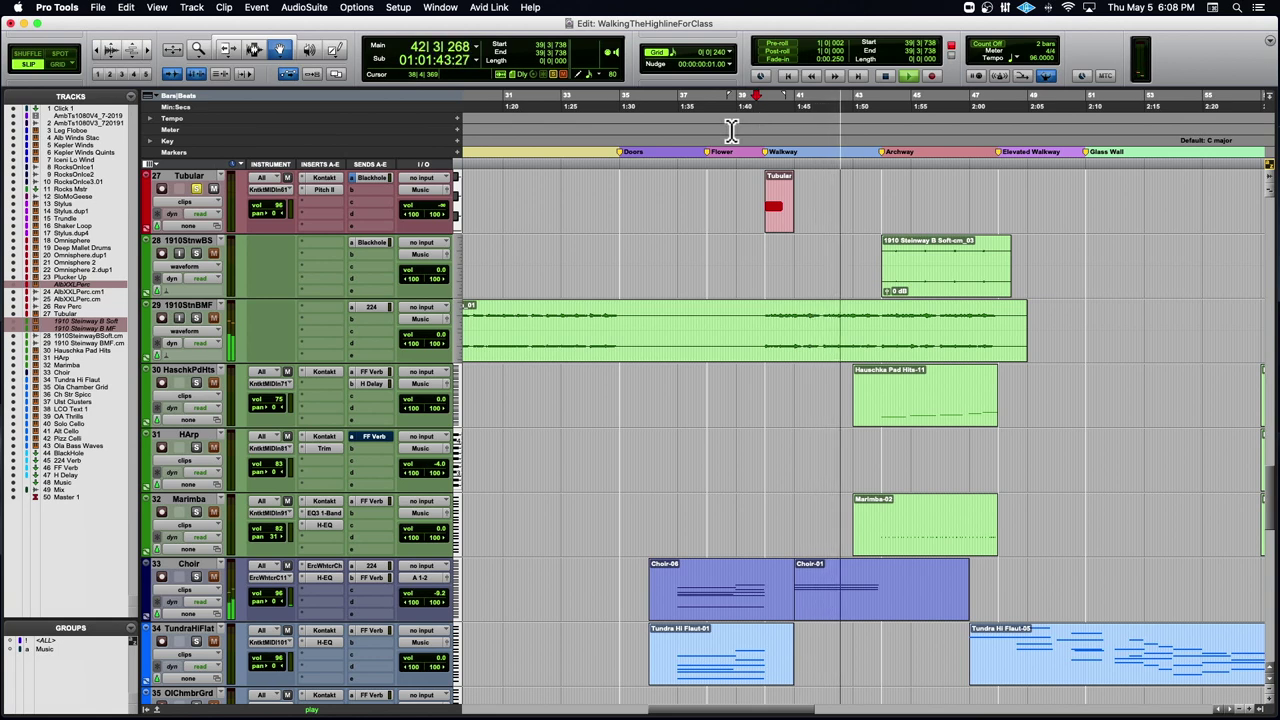
{"action": "key", "text": "space"}
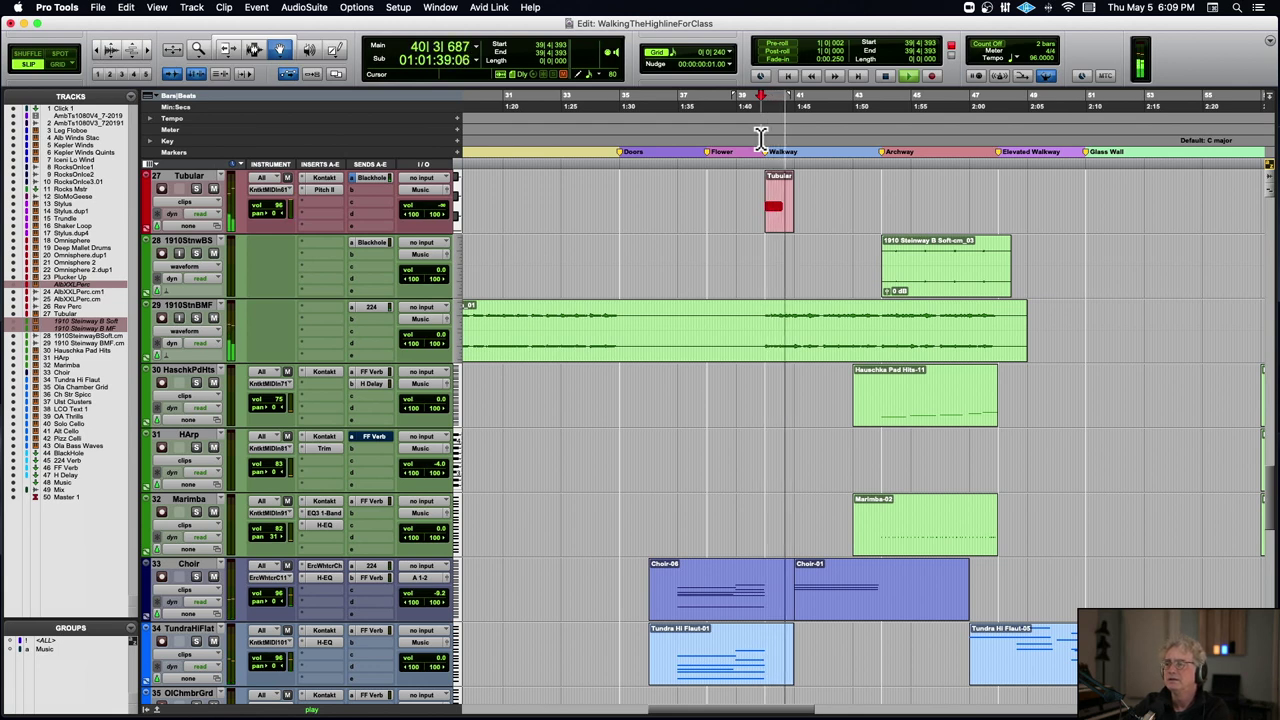
- Audition the Choir and Tundra Hi Flaut tracks soloed together, playing from bar 36 through the Flower section
{"action": "left_click", "coordinate": [722, 145]}
{"action": "key", "text": "space"}
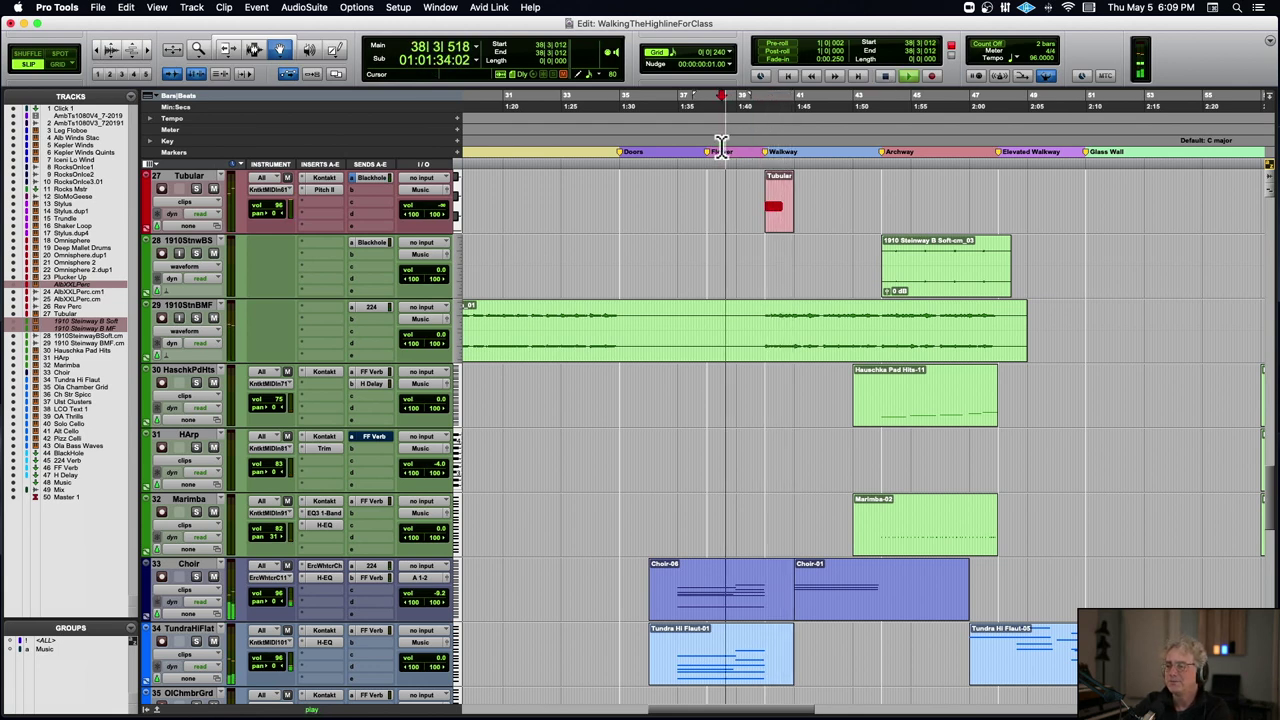
{"action": "left_click", "coordinate": [661, 145]}
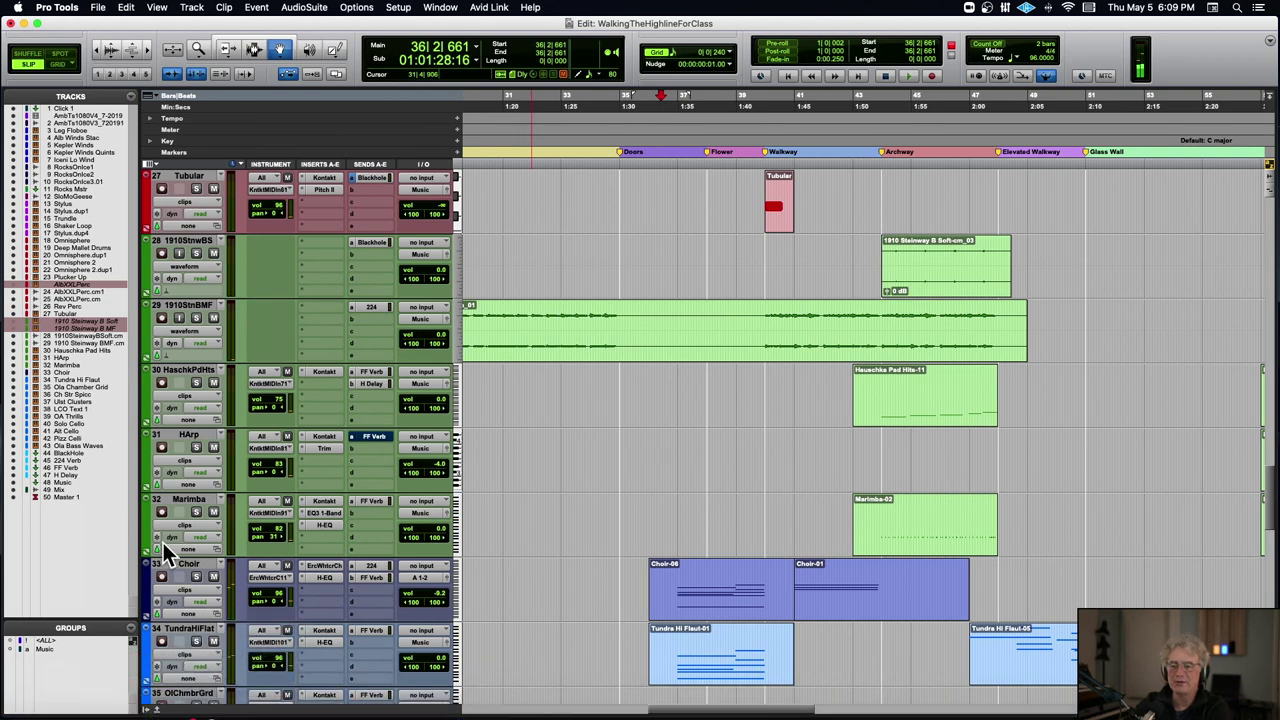
{"action": "left_click", "coordinate": [199, 642]}
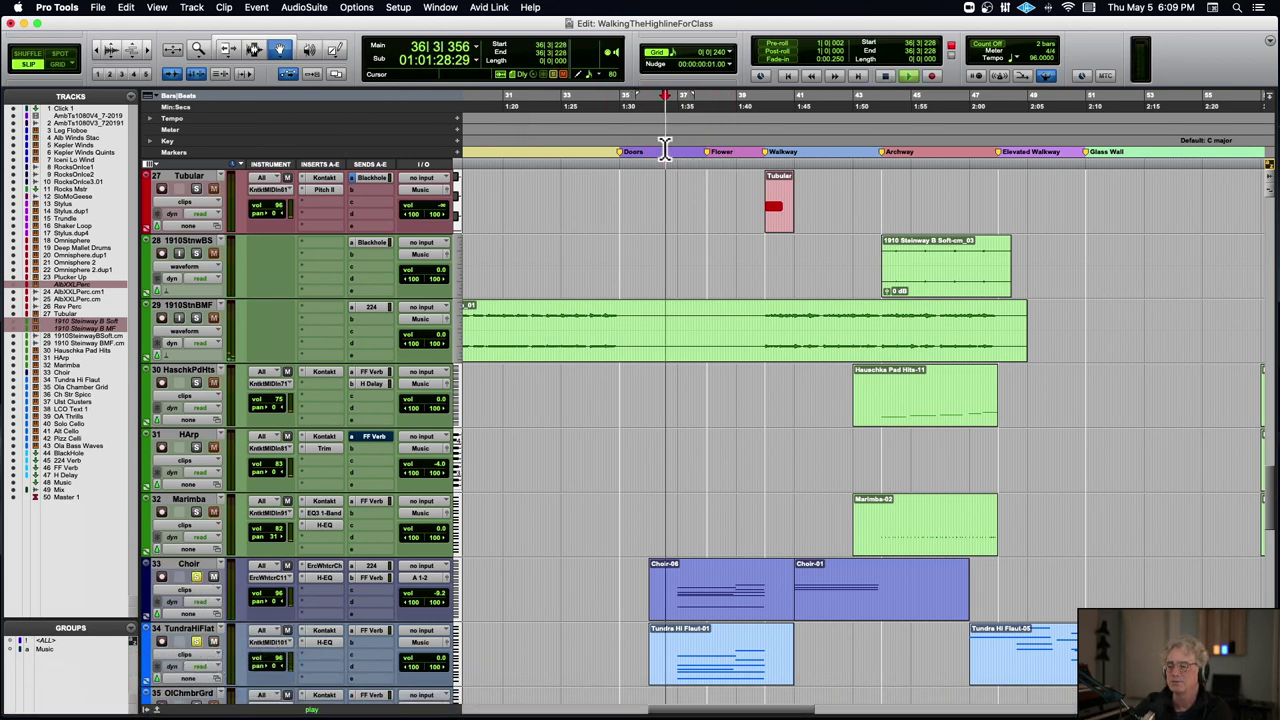
{"action": "key", "text": "super+bracketright"}
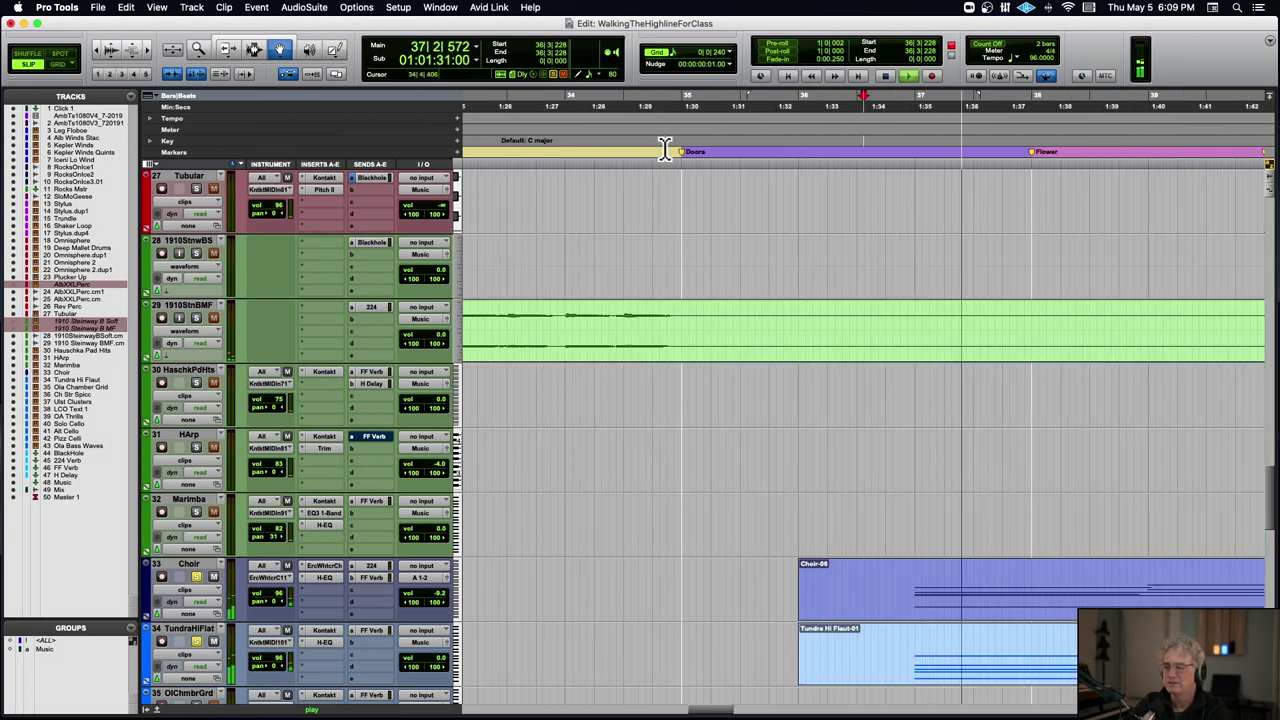
{"action": "key", "text": "super+bracketleft"}
{"action": "key", "text": "super+bracketleft"}
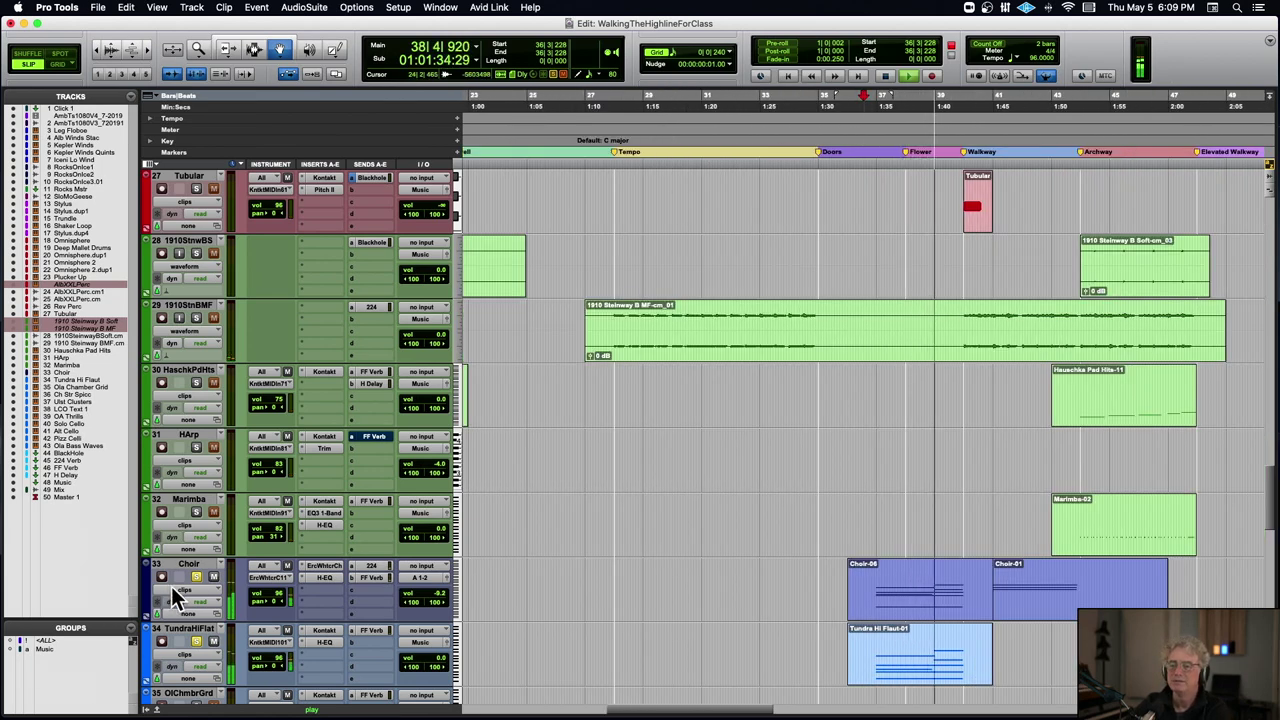
{"action": "key", "text": "space"}
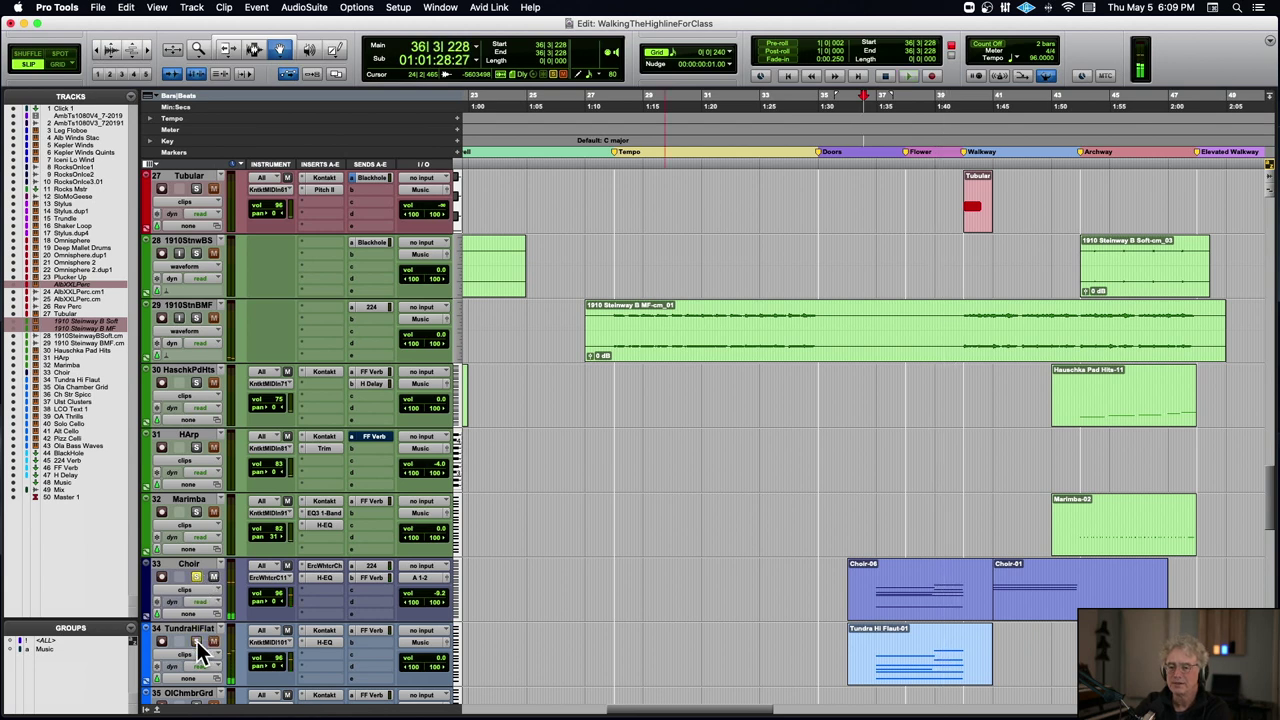
- Compare the Choir and Tundra Hi Flaut parts by replaying from bar 36 with their solos changed between passes
{"action": "key", "text": "space"}
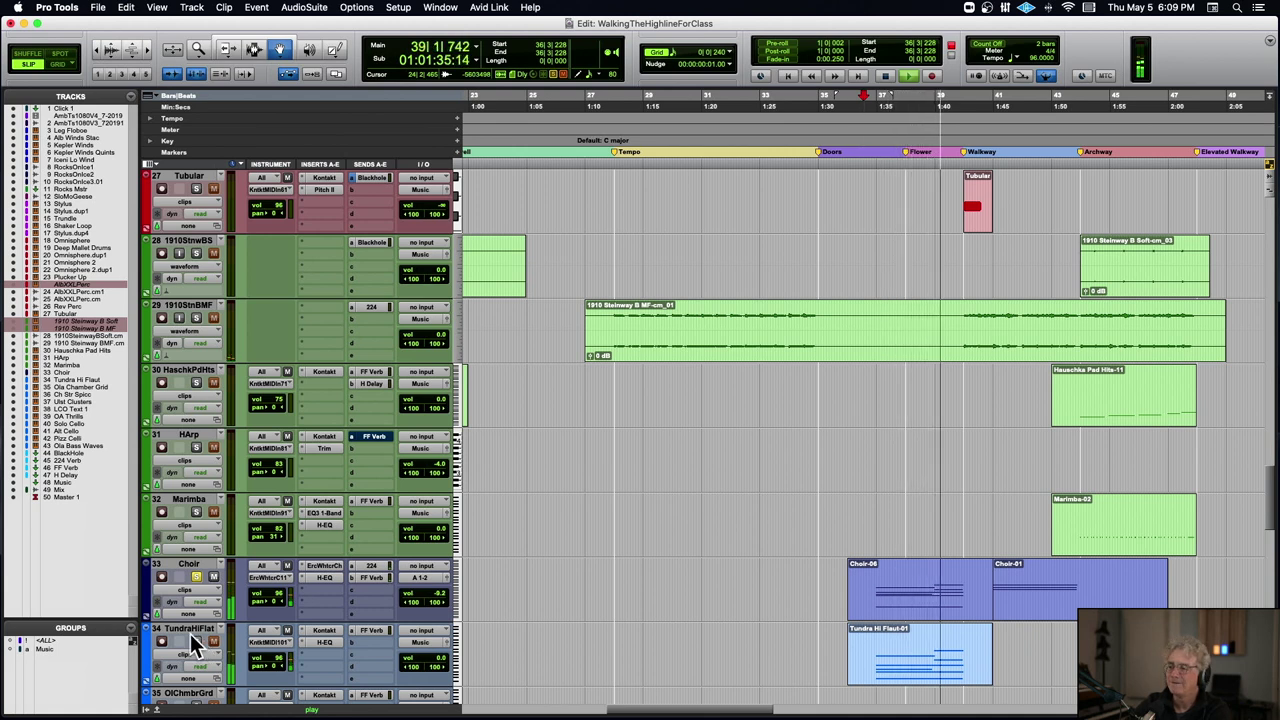
{"action": "key", "text": "space"}
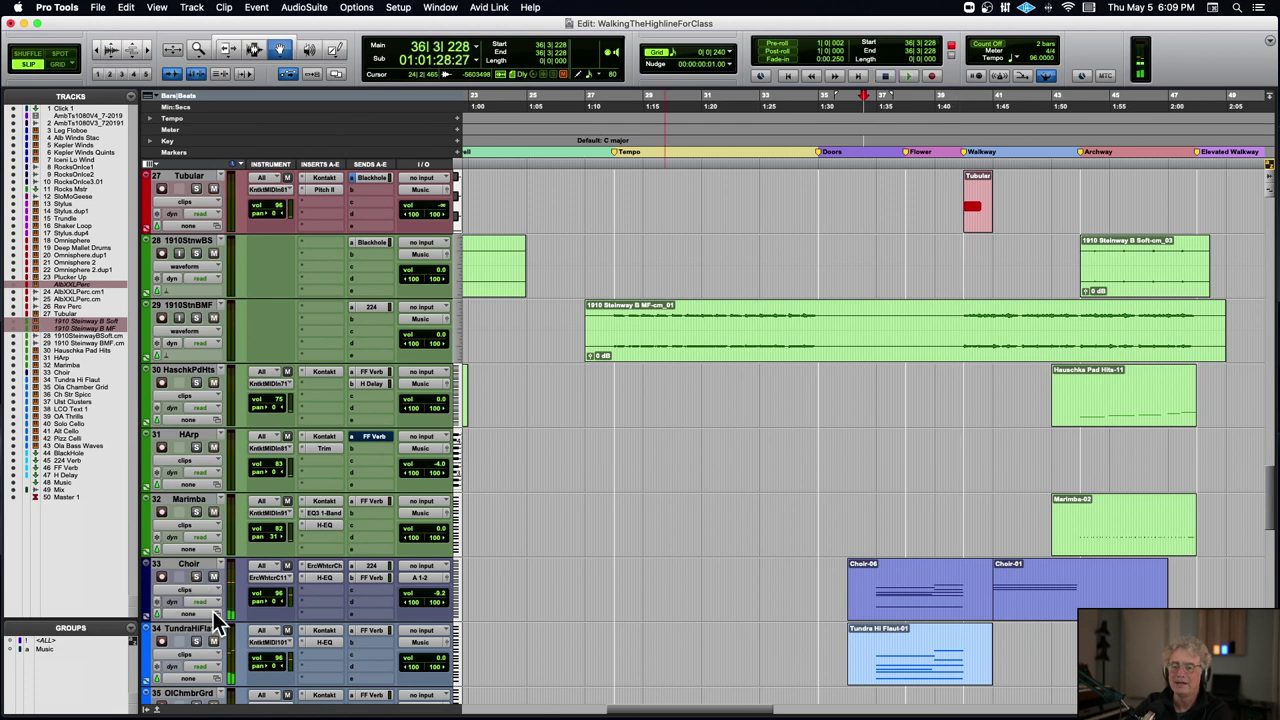
{"action": "key", "text": "space"}
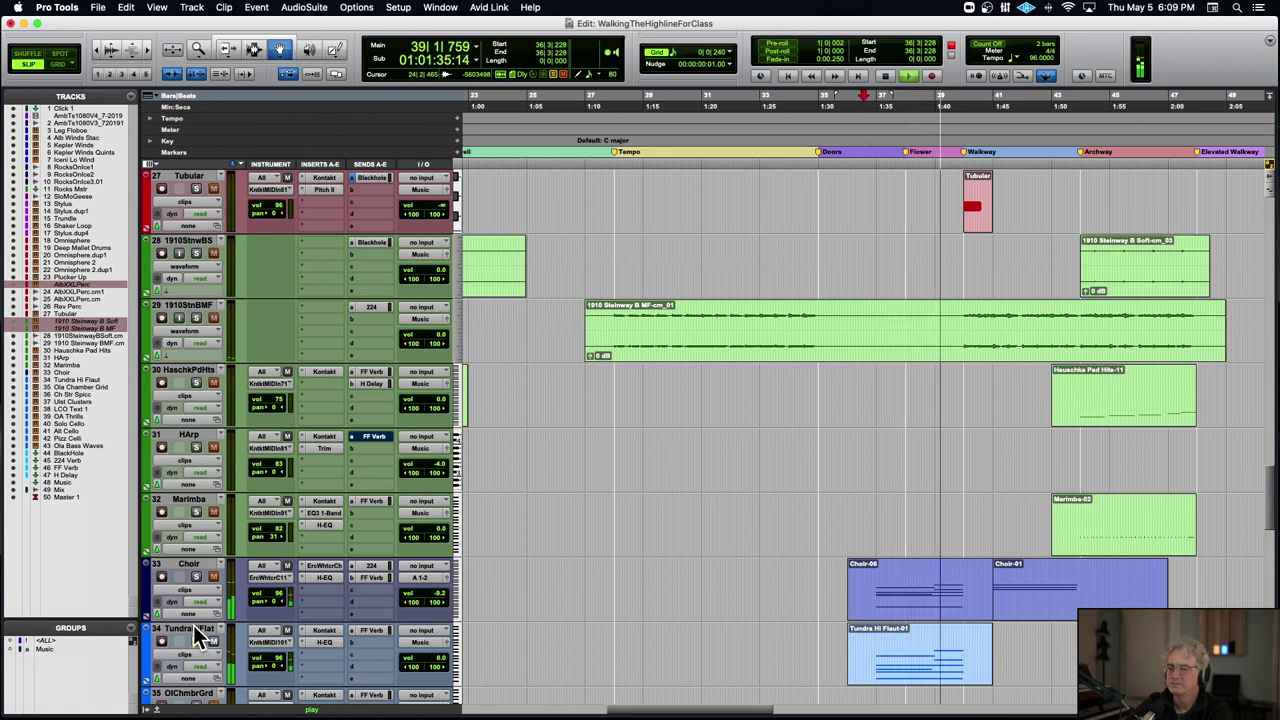
{"action": "key", "text": "space"}
- Audition the Choir, Tundra Hi Flaut and Tubular tracks soloed together, playing from bar 36 into the Walkway section
{"action": "left_click", "coordinate": [196, 578]}
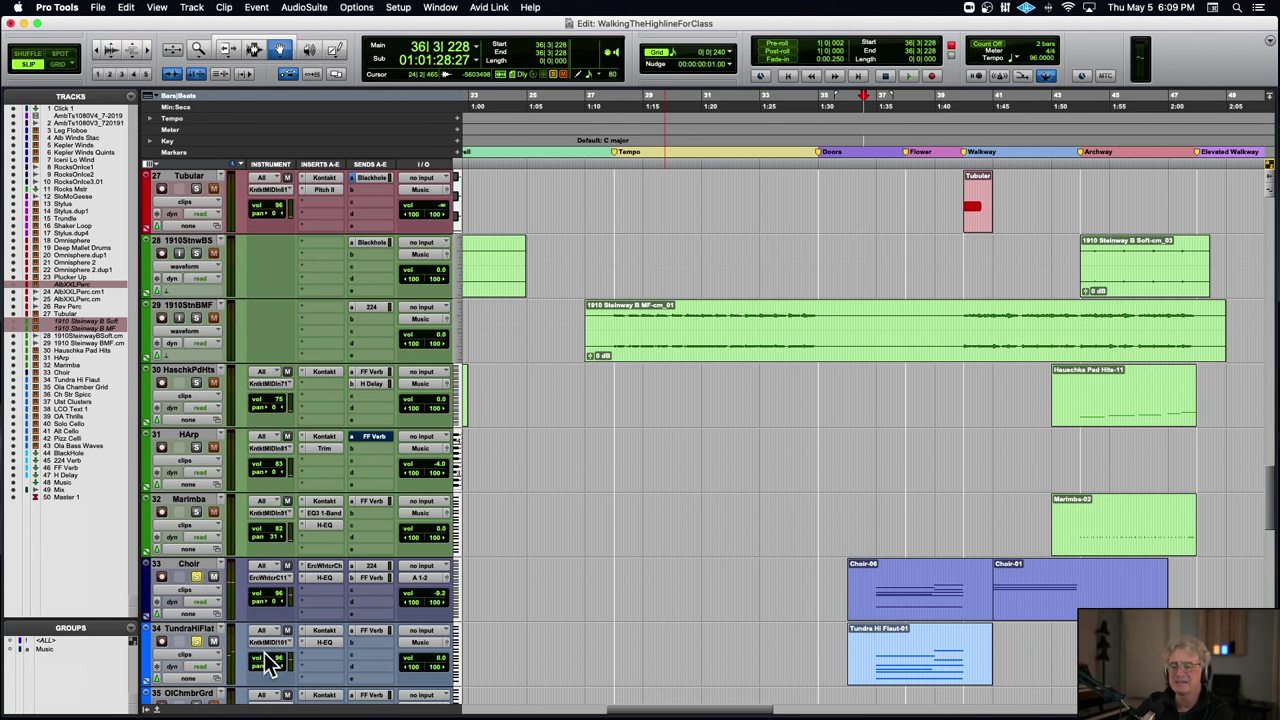
{"action": "key", "text": "space"}
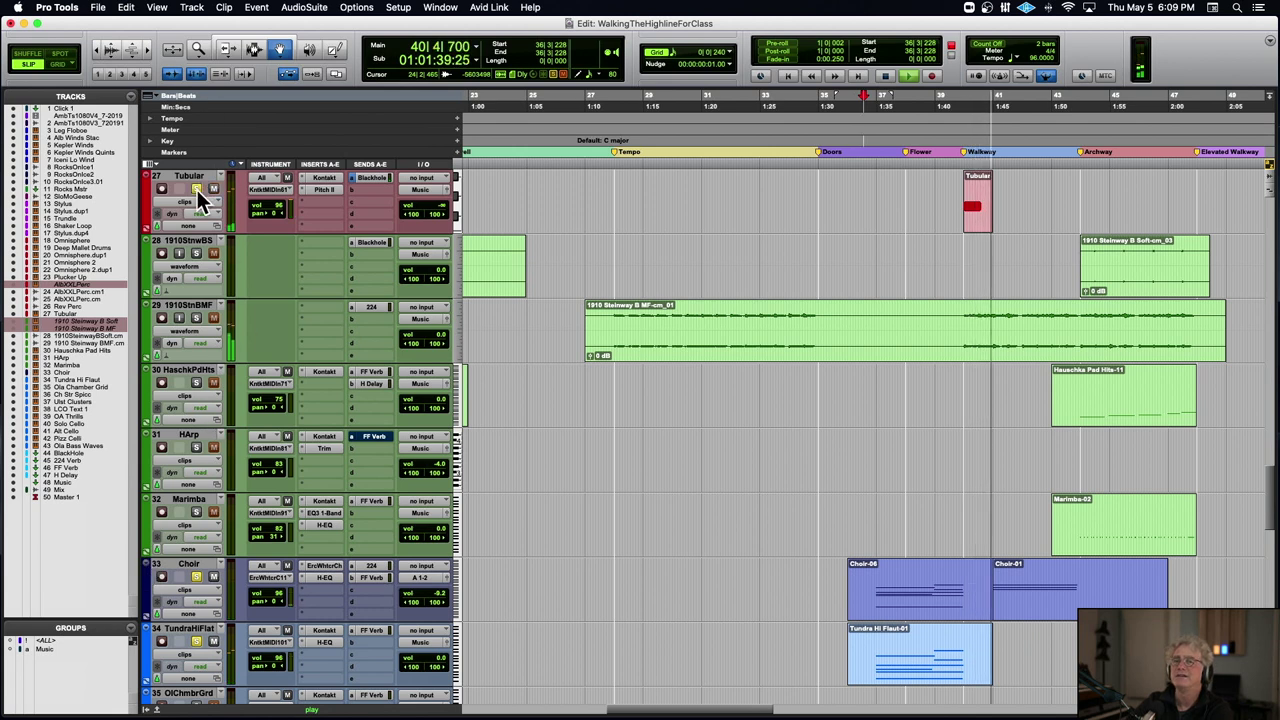
{"action": "key", "text": "space"}
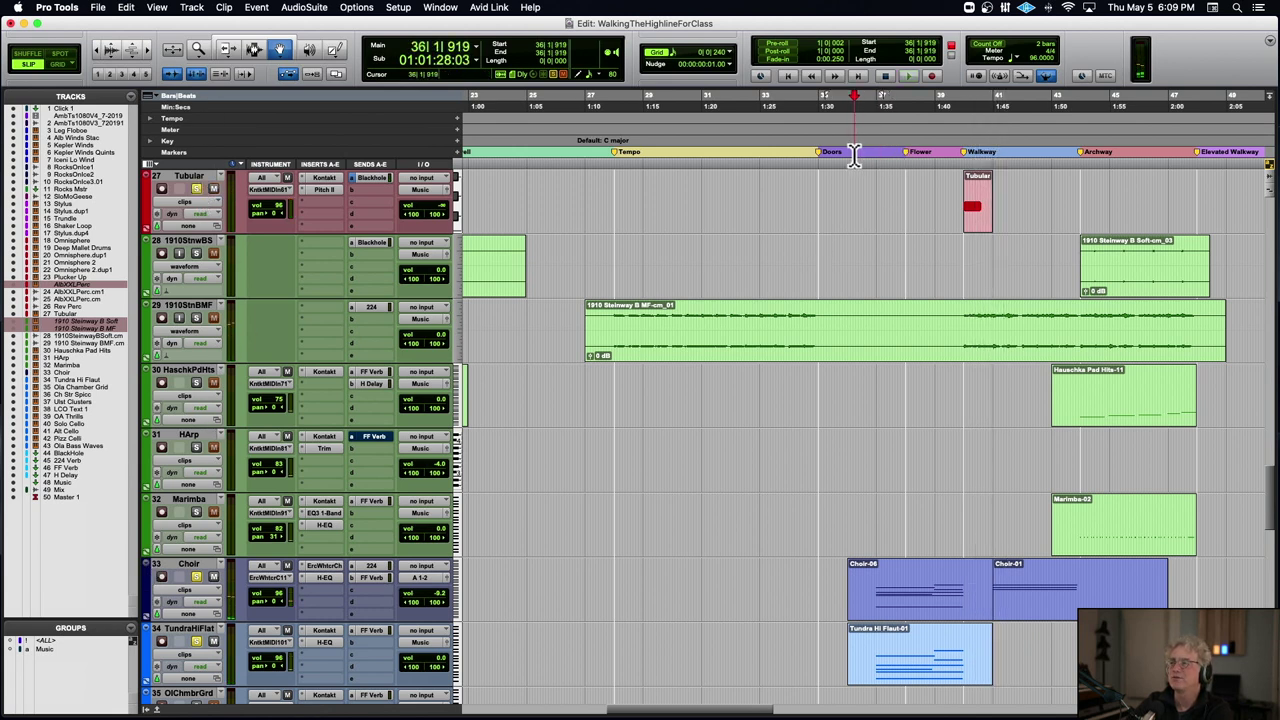
{"action": "key", "text": "super+bracketright"}
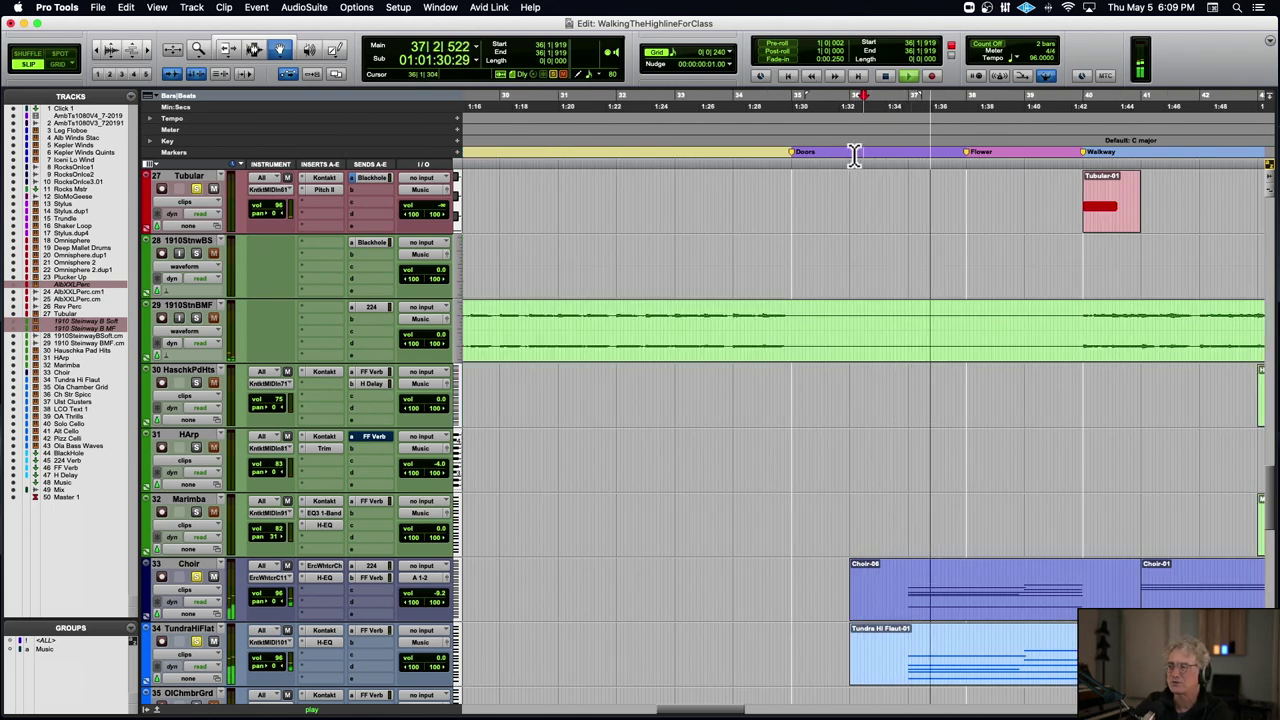
{"action": "scroll", "coordinate": [854, 155], "scroll_direction": "right", "scroll_amount": 3}
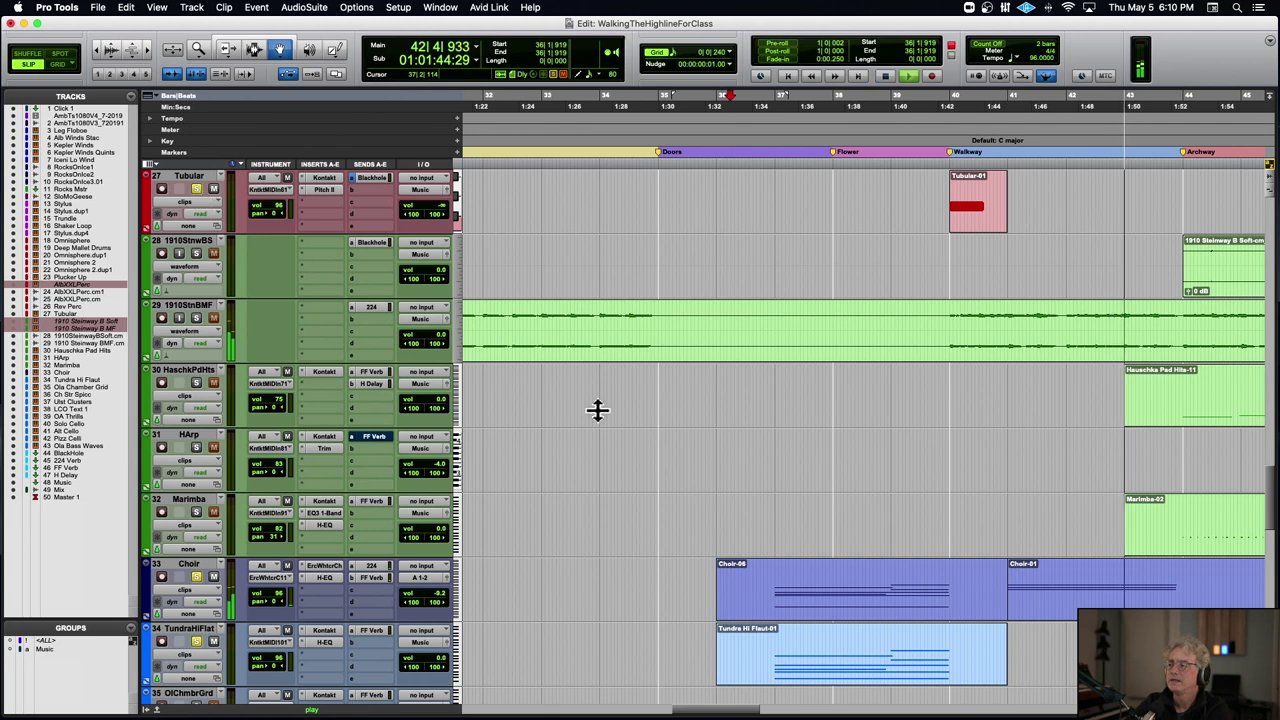
{"action": "key", "text": "space"}
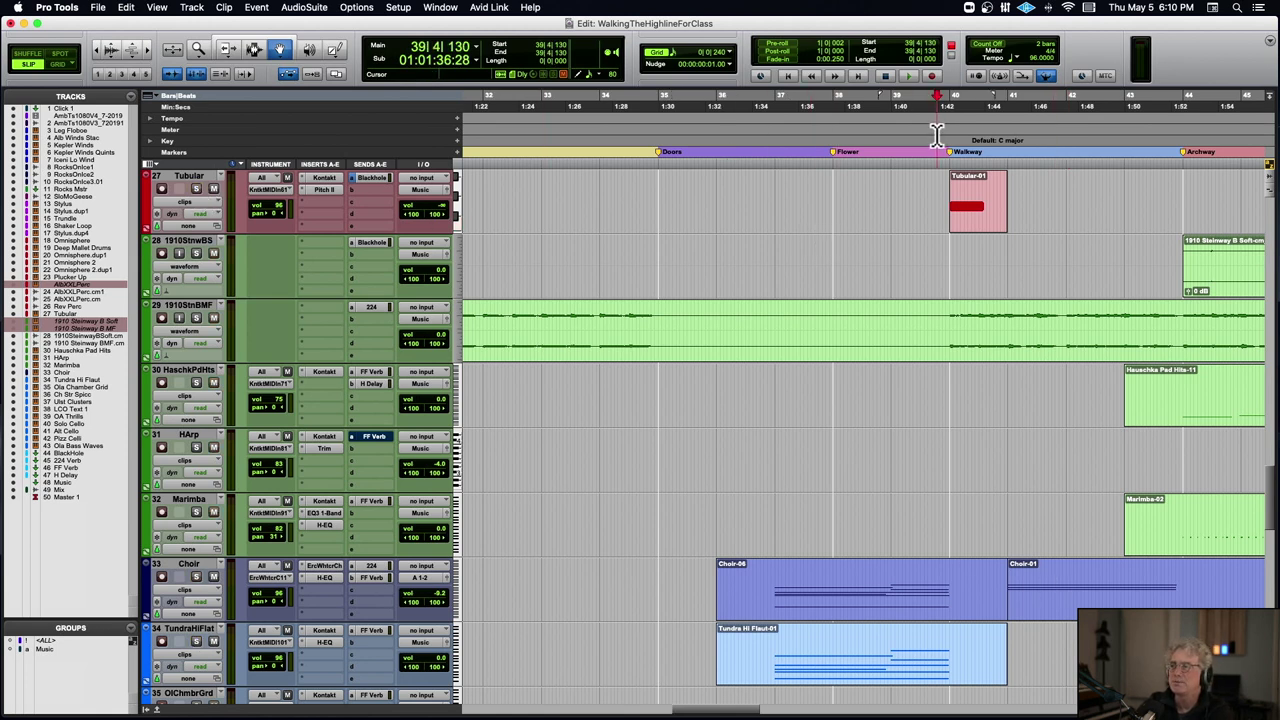
- Play the full mix from bar 39 through the Walkway section while looking over the percussion and Omnisphere tracks
{"action": "key", "text": "space"}
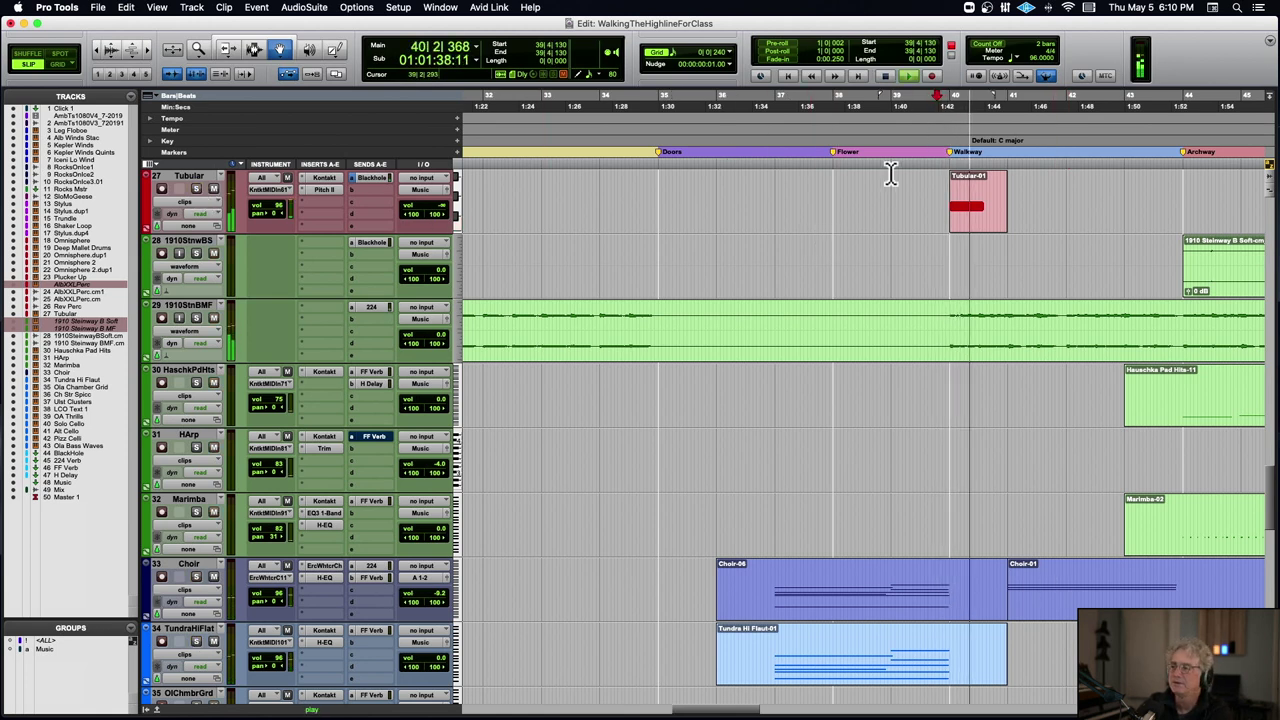
{"action": "scroll", "coordinate": [846, 210], "scroll_direction": "up", "scroll_amount": 10}
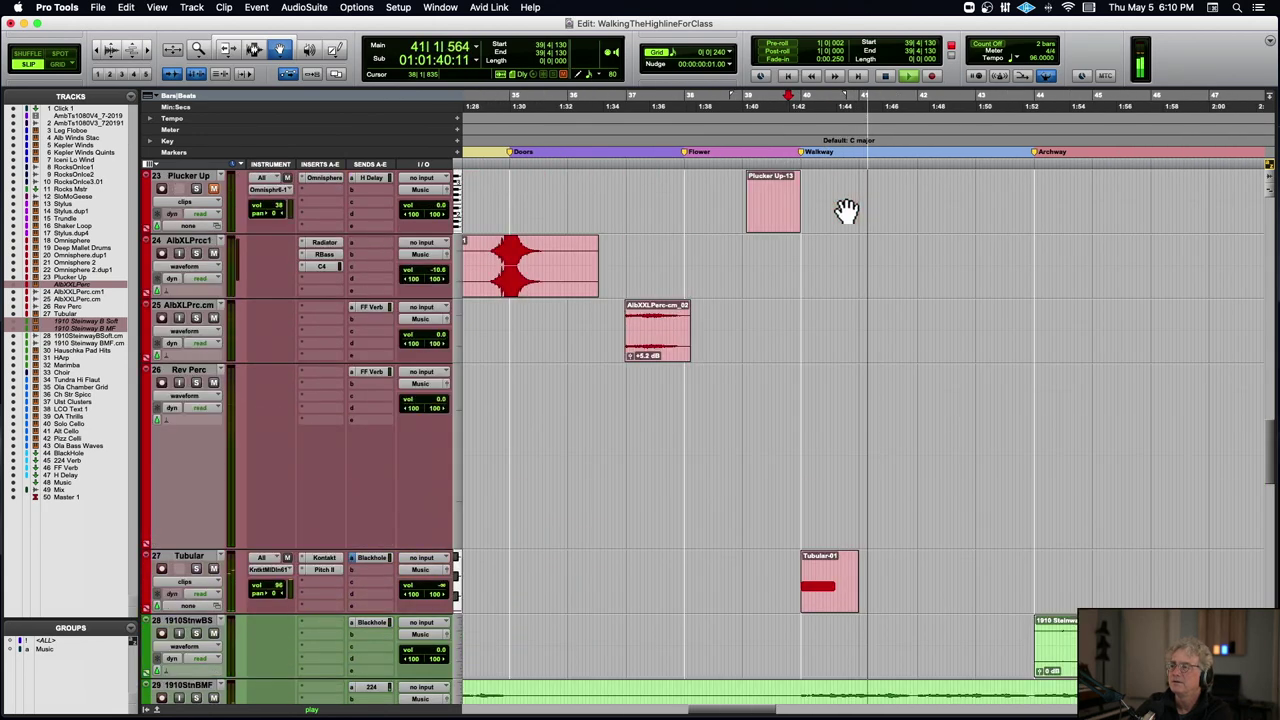
{"action": "scroll", "coordinate": [846, 210], "scroll_direction": "up", "scroll_amount": 5}
{"action": "scroll", "coordinate": [846, 210], "scroll_direction": "right", "scroll_amount": 3}
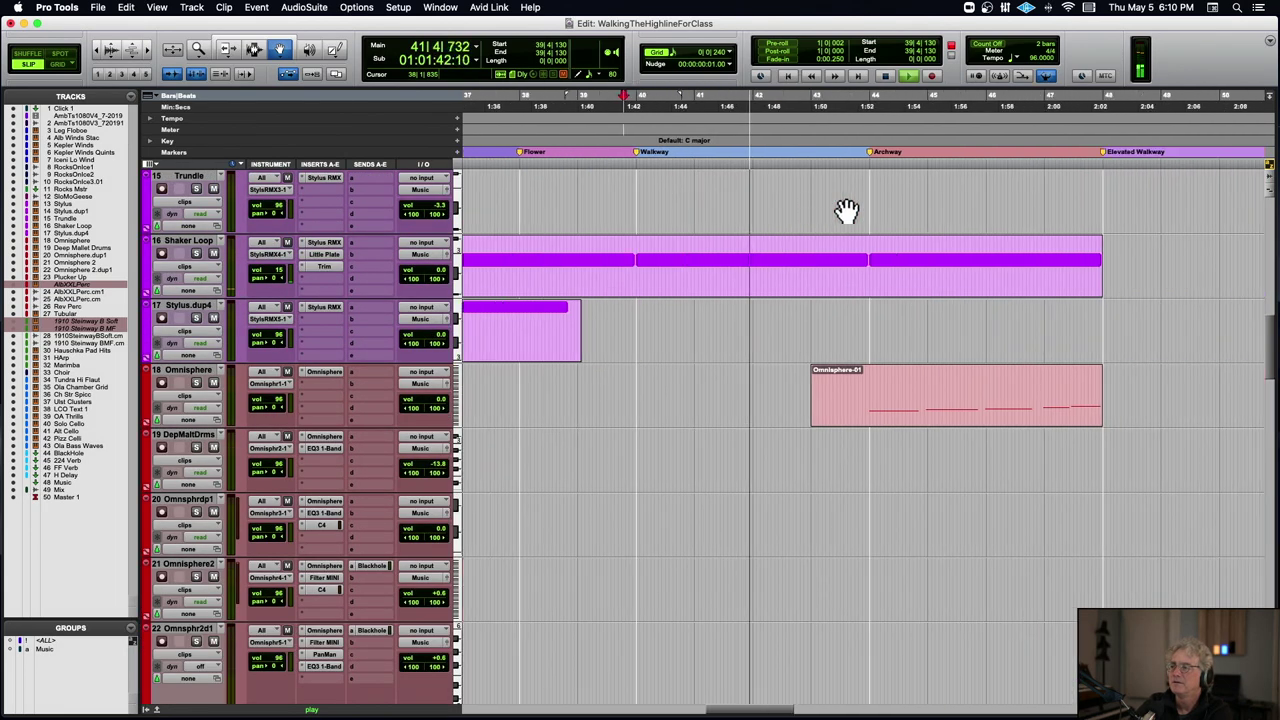
{"action": "scroll", "coordinate": [846, 210], "scroll_direction": "down", "scroll_amount": 3}
{"action": "scroll", "coordinate": [846, 210], "scroll_direction": "up", "scroll_amount": 2}
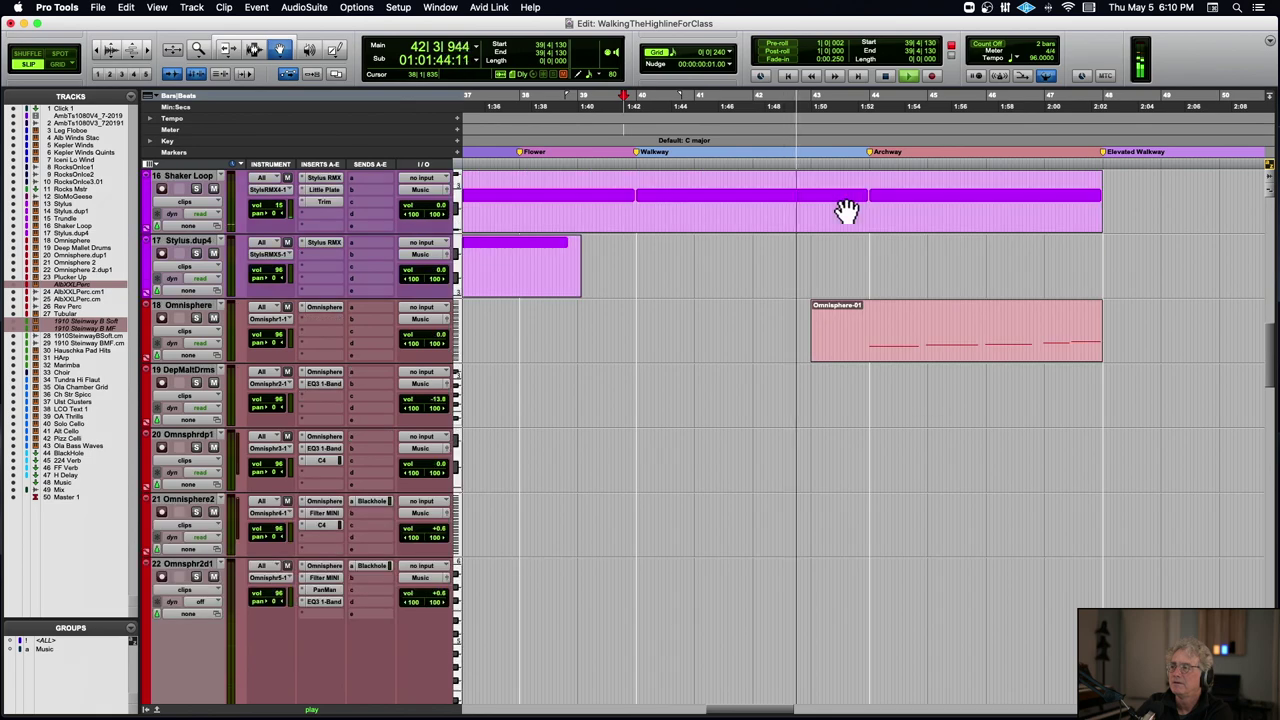
- Audition the Omnisphere track soloed through the Archway section
{"action": "scroll", "coordinate": [846, 210], "scroll_direction": "right", "scroll_amount": 3}
{"action": "scroll", "coordinate": [846, 210], "scroll_direction": "right", "scroll_amount": 1}
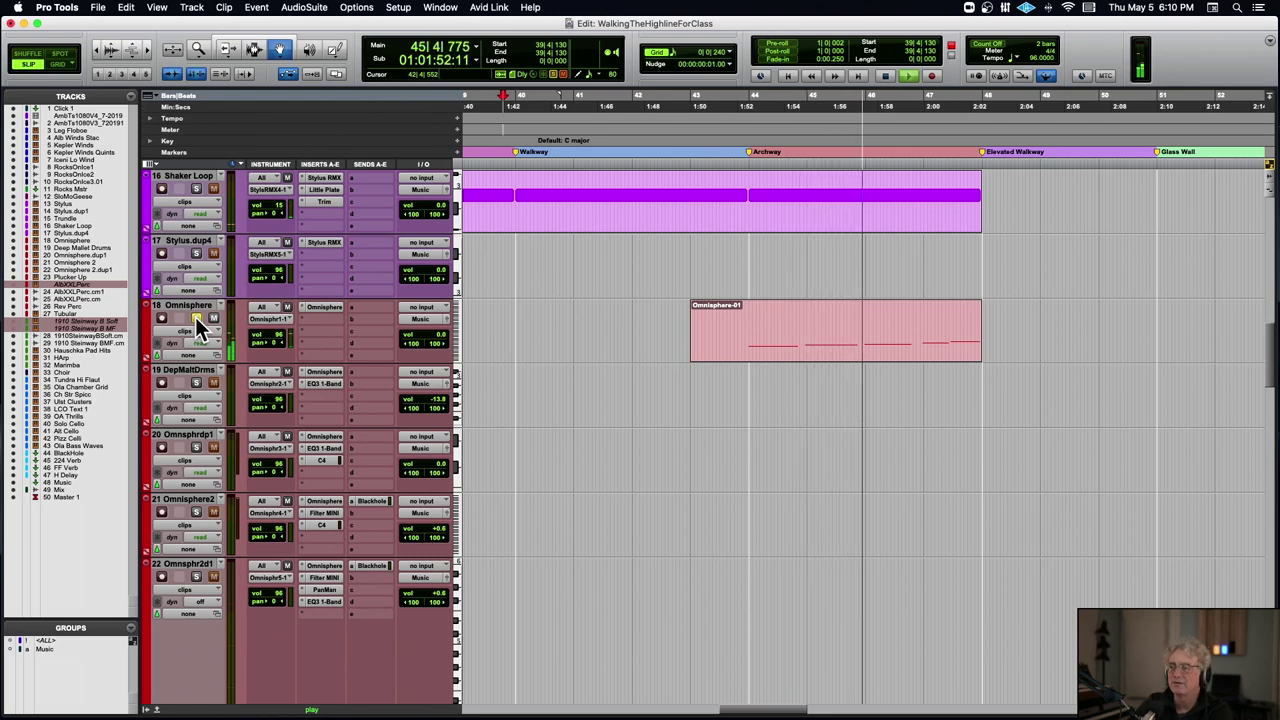
{"action": "key", "text": "space"}
- Audition the LCO Text 1 track soloed from the Archway marker, first alone and once more together with Ch Str Spicc
{"action": "scroll", "coordinate": [197, 325], "scroll_direction": "down", "scroll_amount": 15}
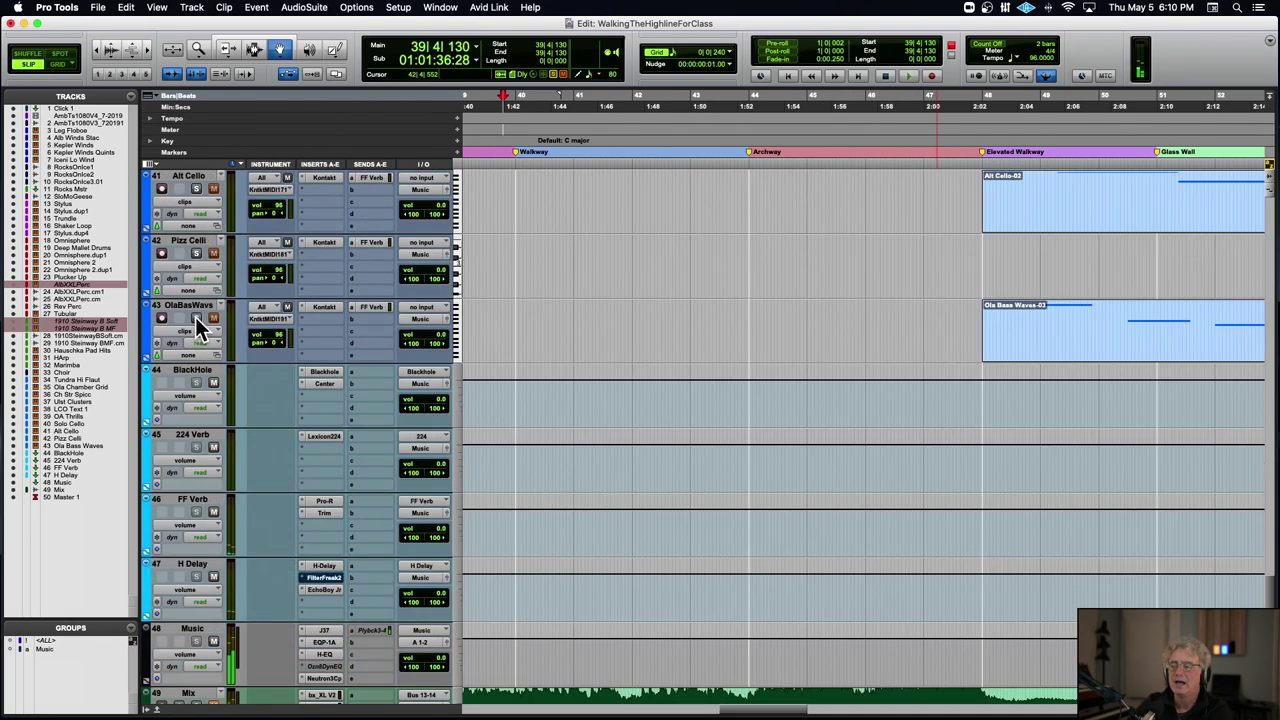
{"action": "scroll", "coordinate": [197, 325], "scroll_direction": "up", "scroll_amount": 3}
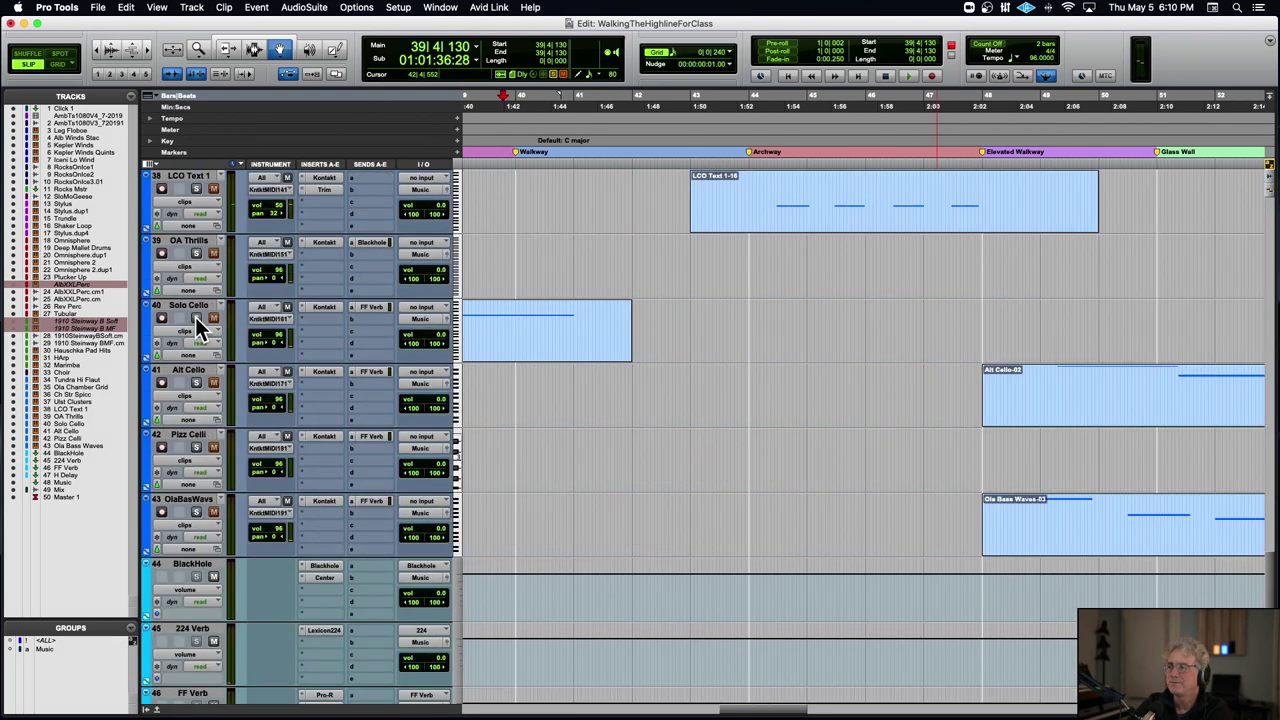
{"action": "scroll", "coordinate": [197, 325], "scroll_direction": "up", "scroll_amount": 3}
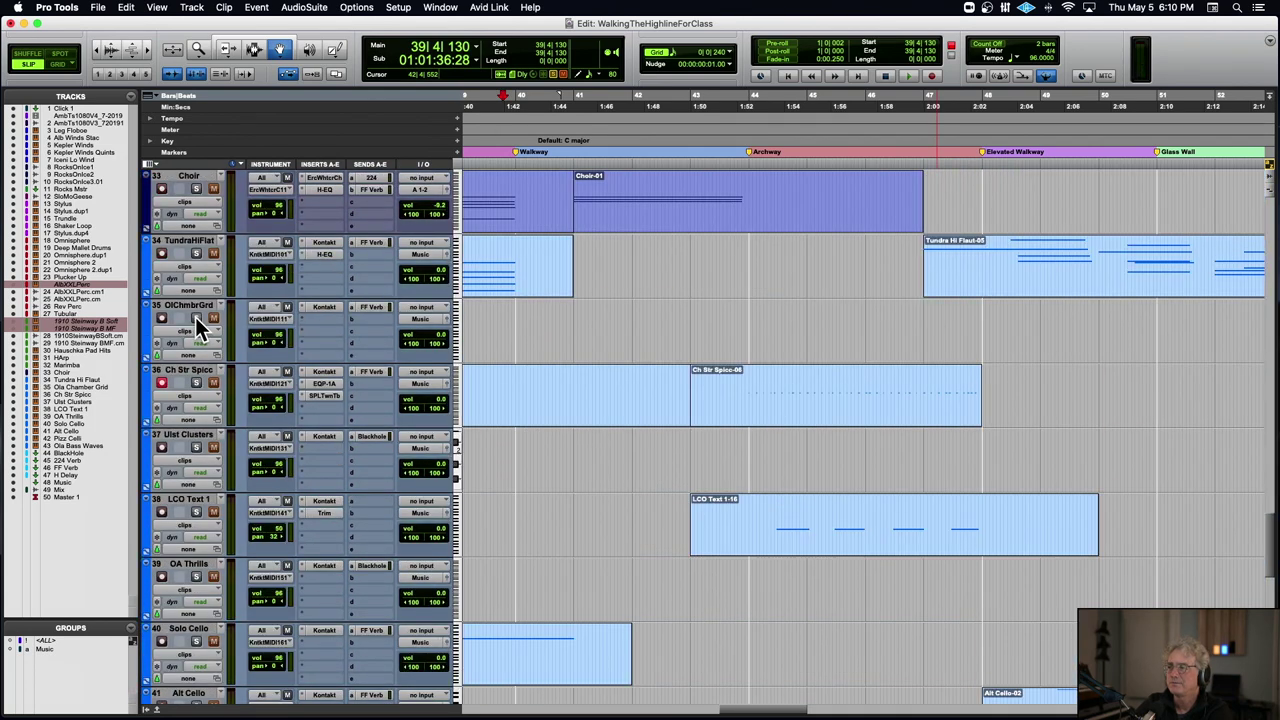
{"action": "scroll", "coordinate": [197, 325], "scroll_direction": "down", "scroll_amount": 3}
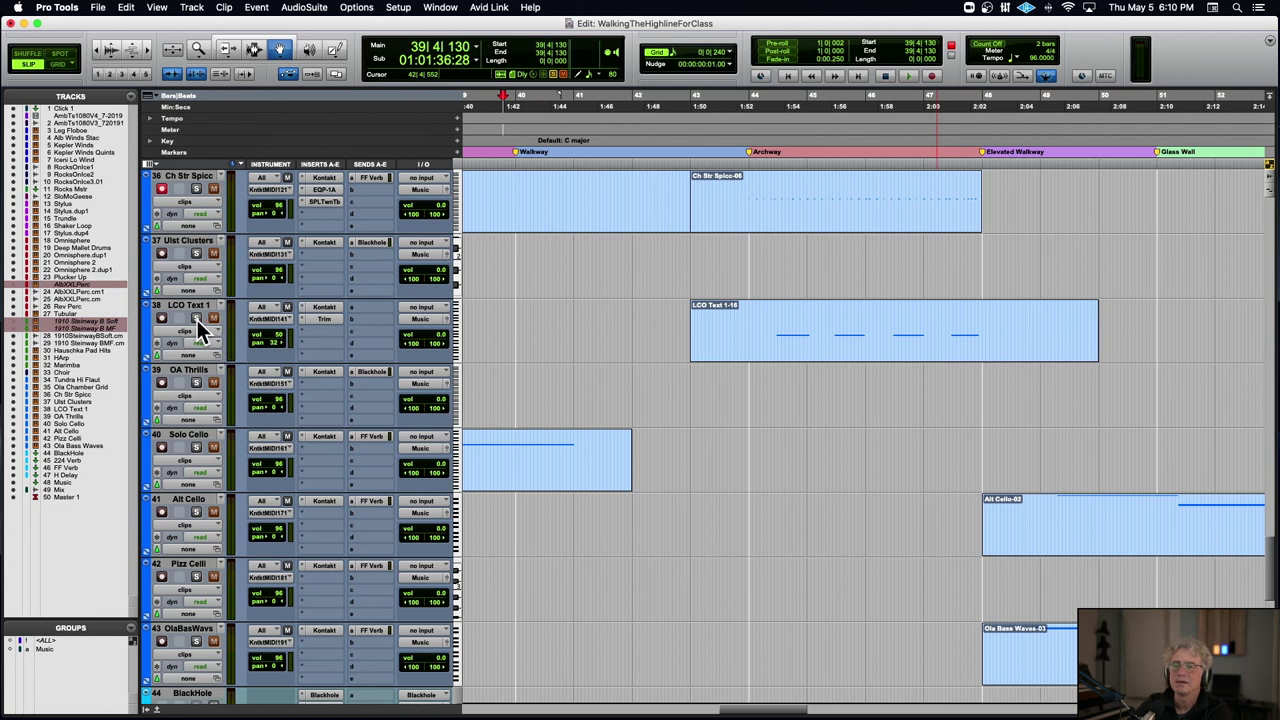
{"action": "left_click", "coordinate": [197, 320]}
{"action": "key", "text": "space"}
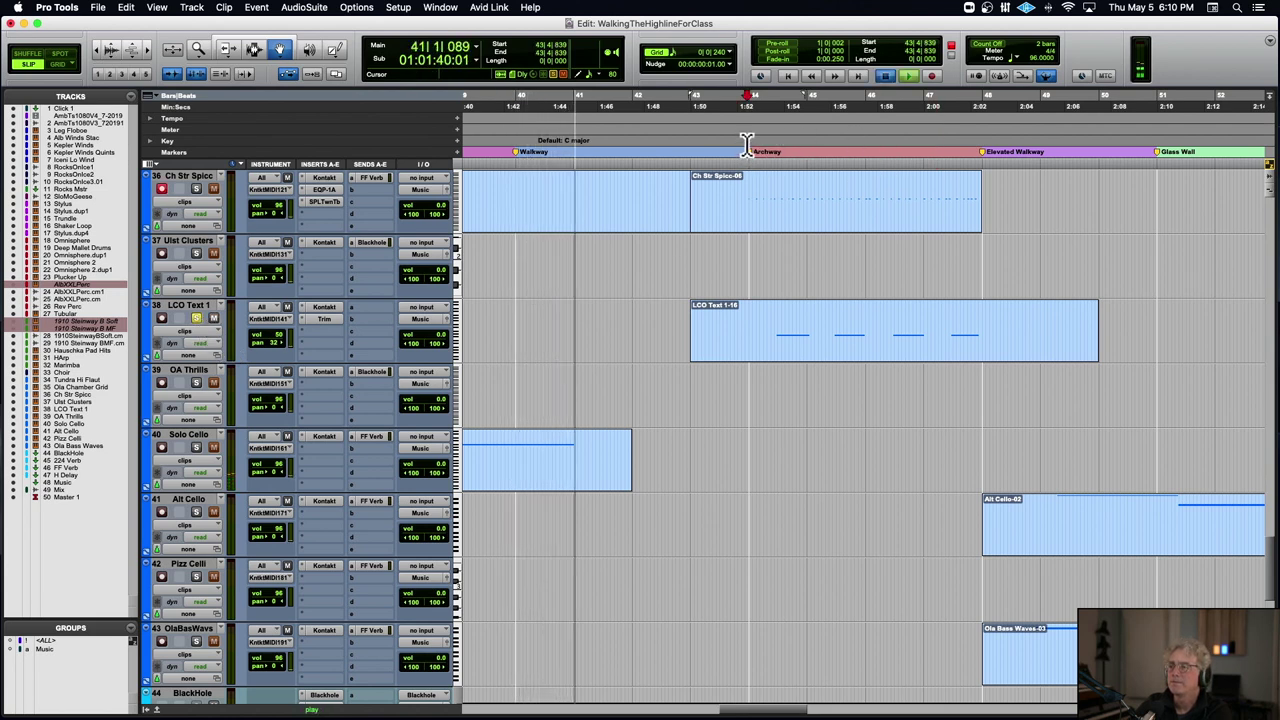
{"action": "left_click", "coordinate": [746, 143]}
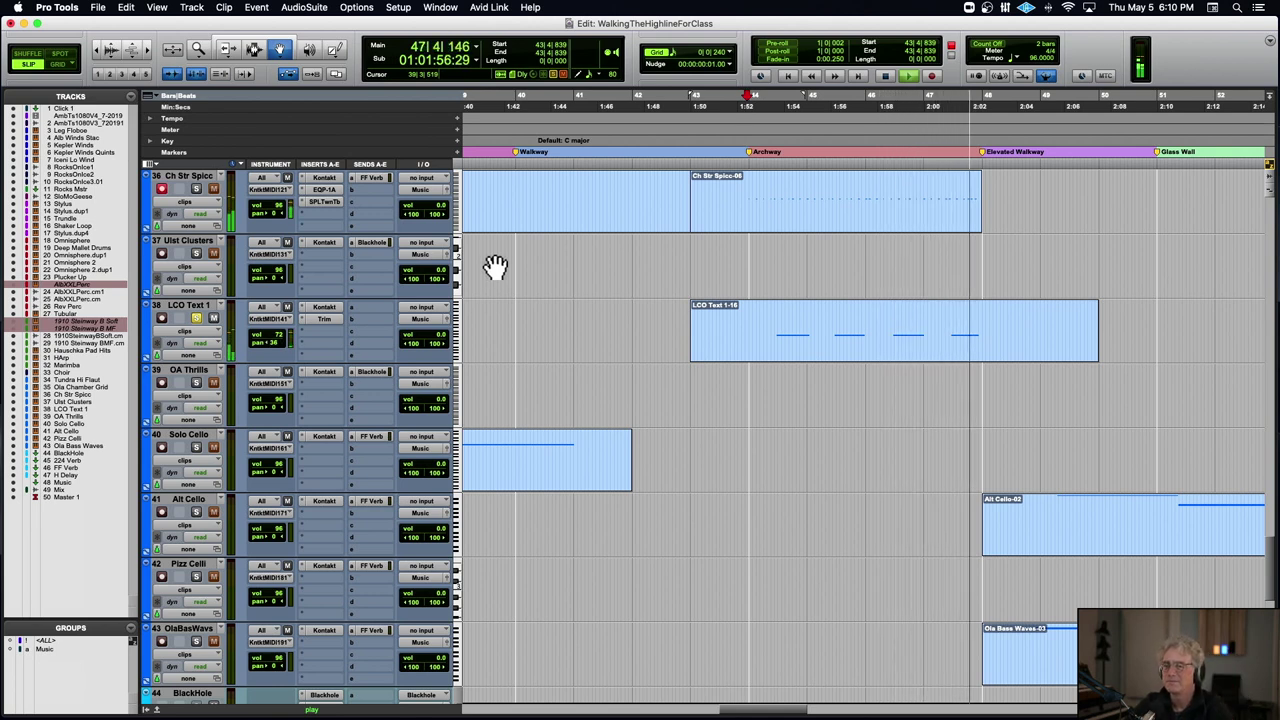
{"action": "key", "text": "space"}
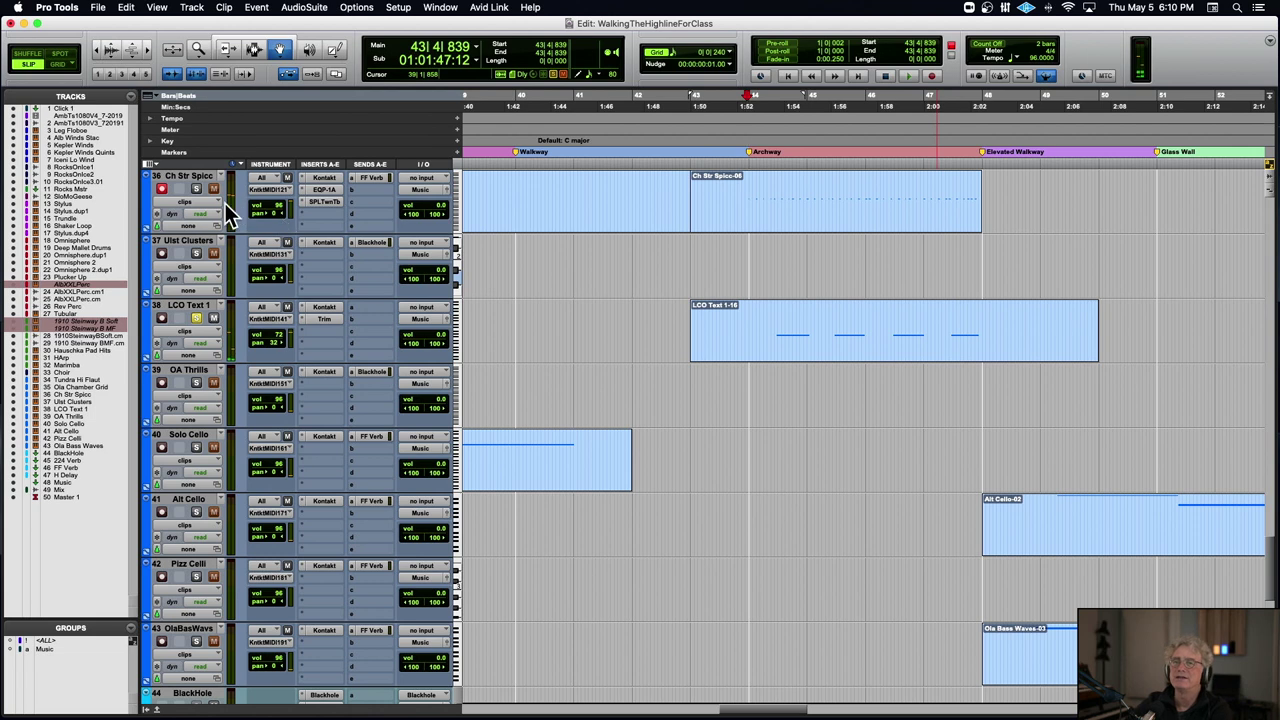
{"action": "key", "text": "space"}
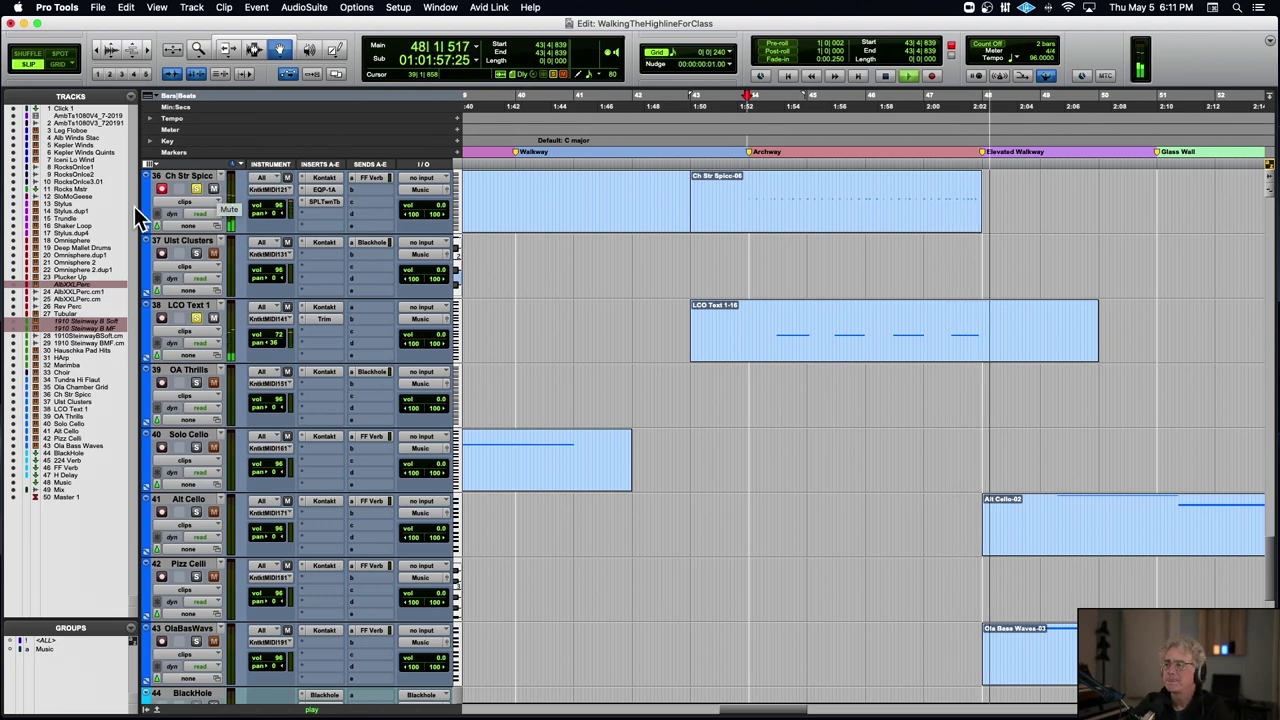
{"action": "key", "text": "space"}
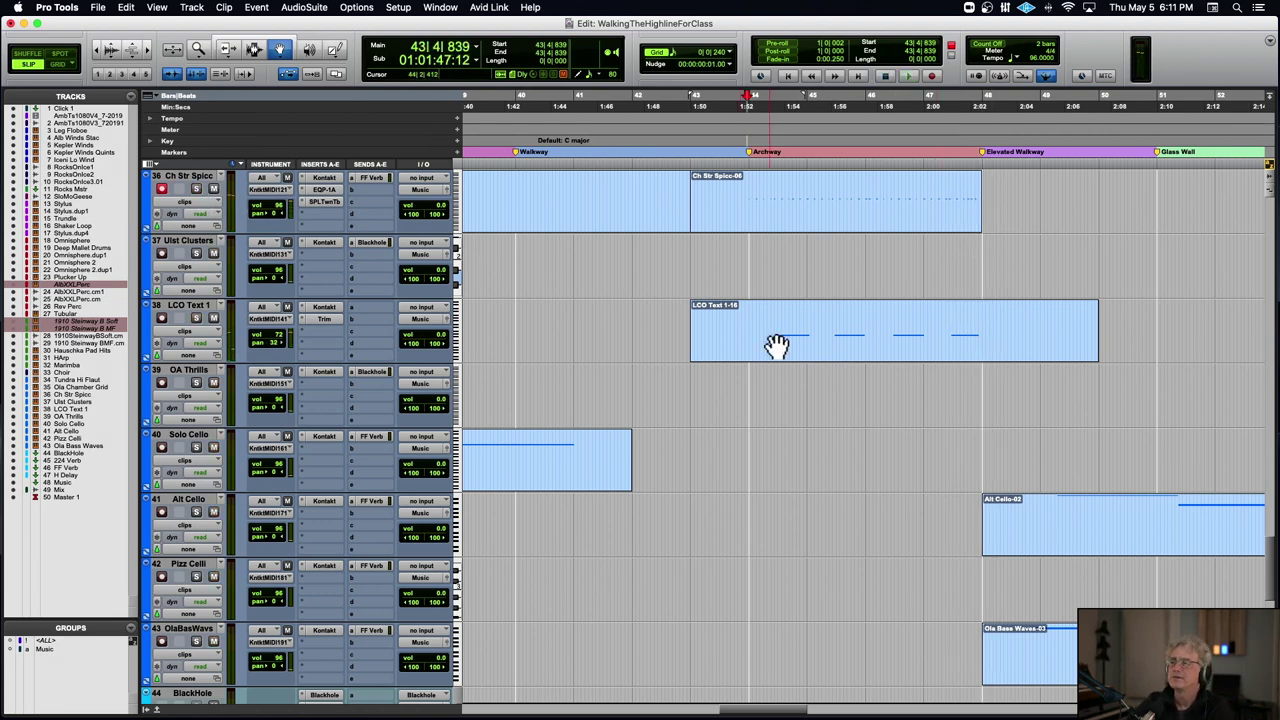
- Audition the Tundra Hi Flaut track soloed from bar 46 and display its MIDI volume data
{"action": "scroll", "coordinate": [777, 345], "scroll_direction": "up", "scroll_amount": 5}
{"action": "scroll", "coordinate": [777, 345], "scroll_direction": "right", "scroll_amount": 3}
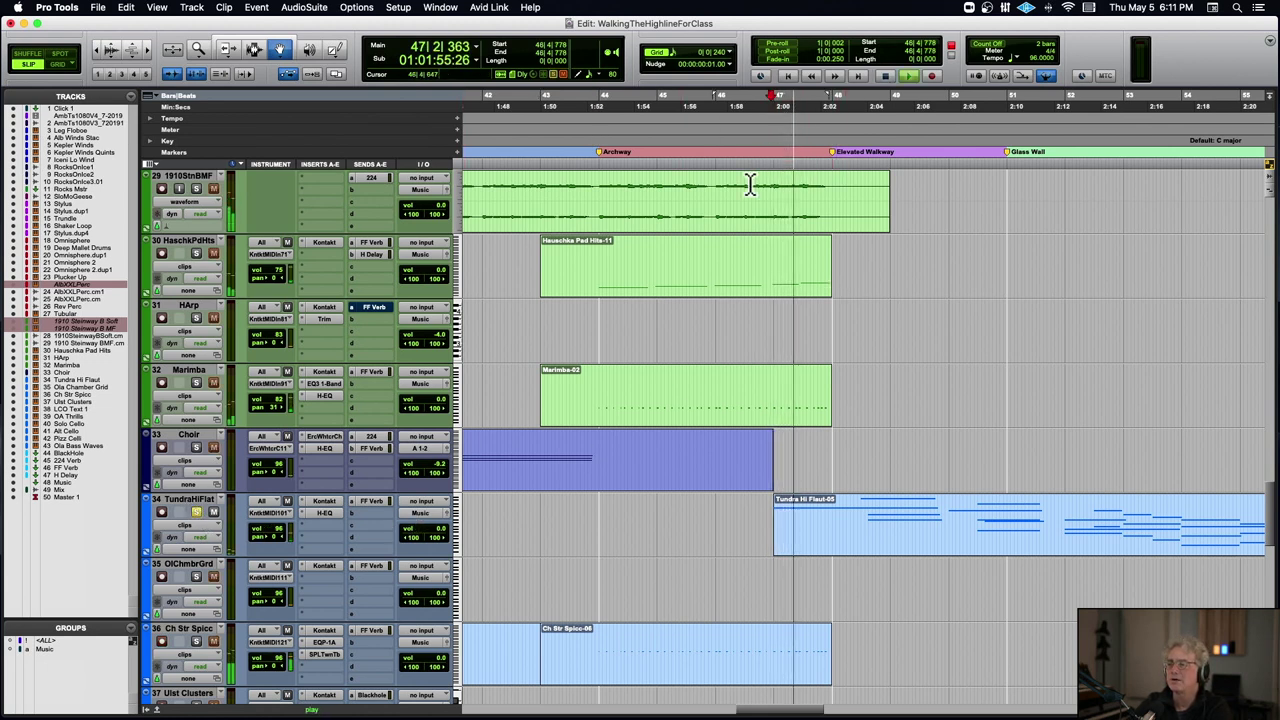
{"action": "left_click", "coordinate": [187, 526]}
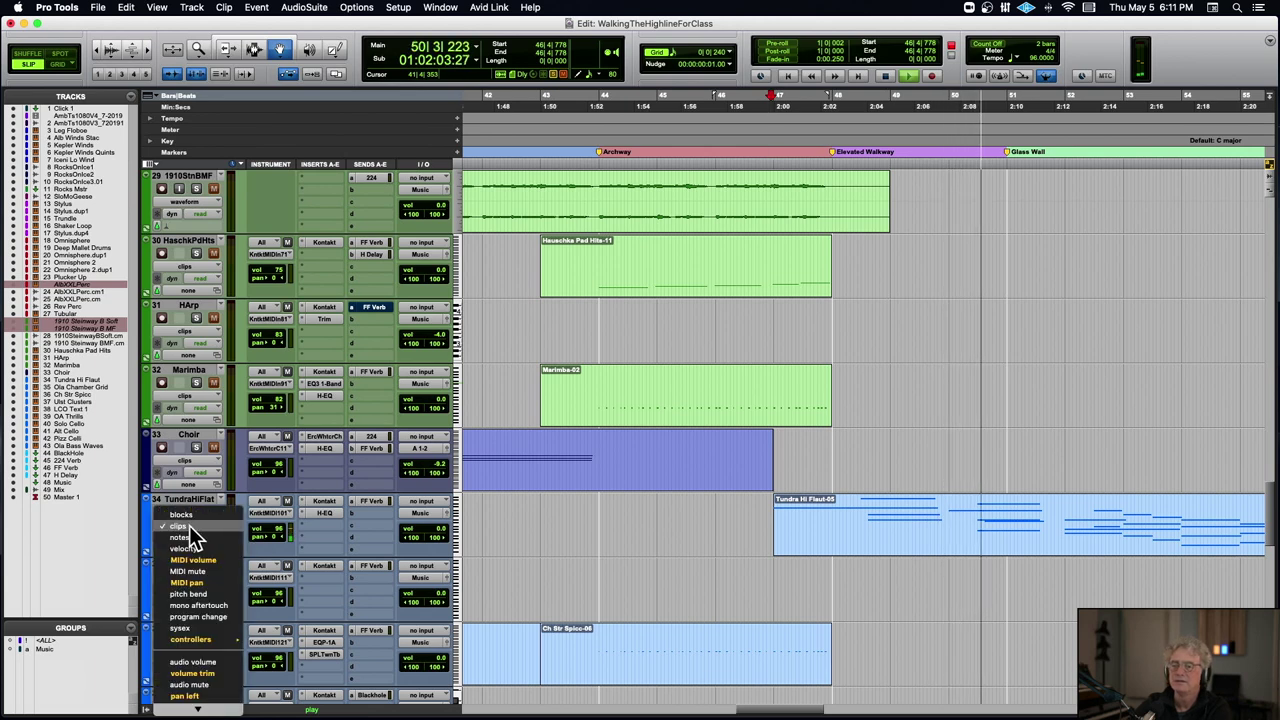
{"action": "left_click", "coordinate": [196, 564]}
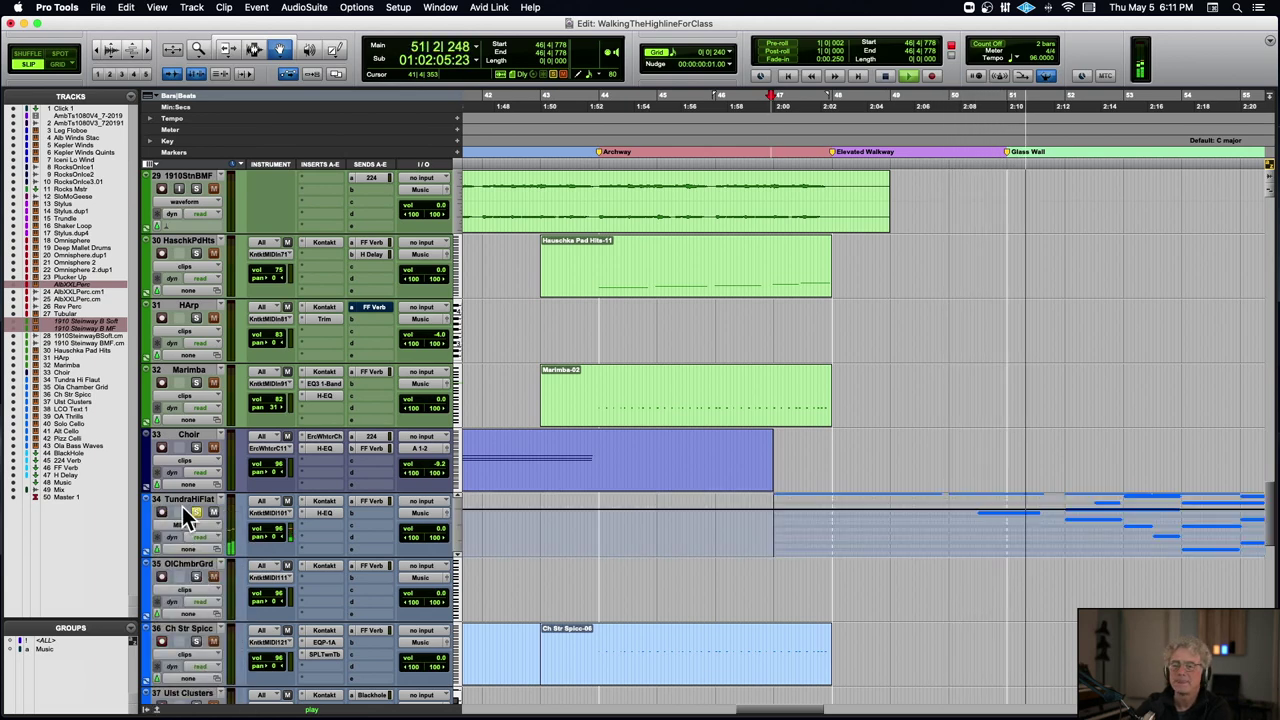
- Show the mod wheel (1) data on the Tundra Hi Flaut track and replay it soloed from bar 47
{"action": "left_click", "coordinate": [184, 527]}
{"action": "mouse_move", "coordinate": [208, 603]}
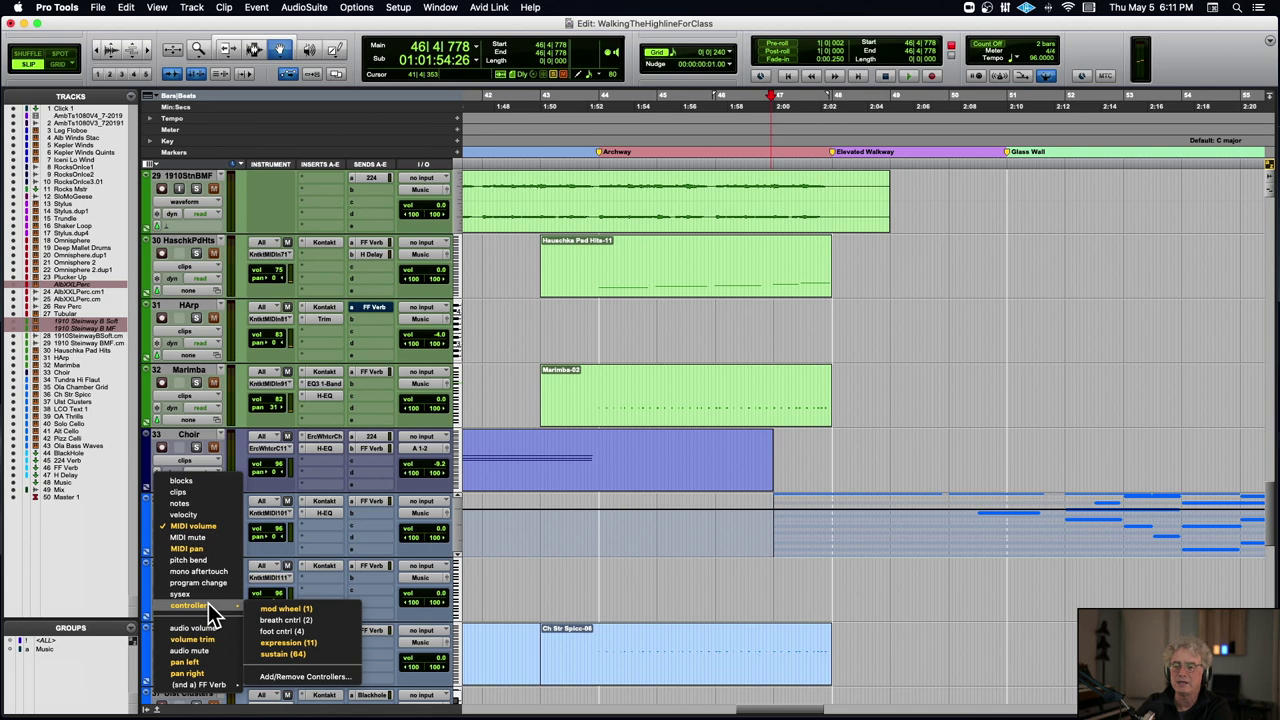
{"action": "left_click", "coordinate": [295, 603]}
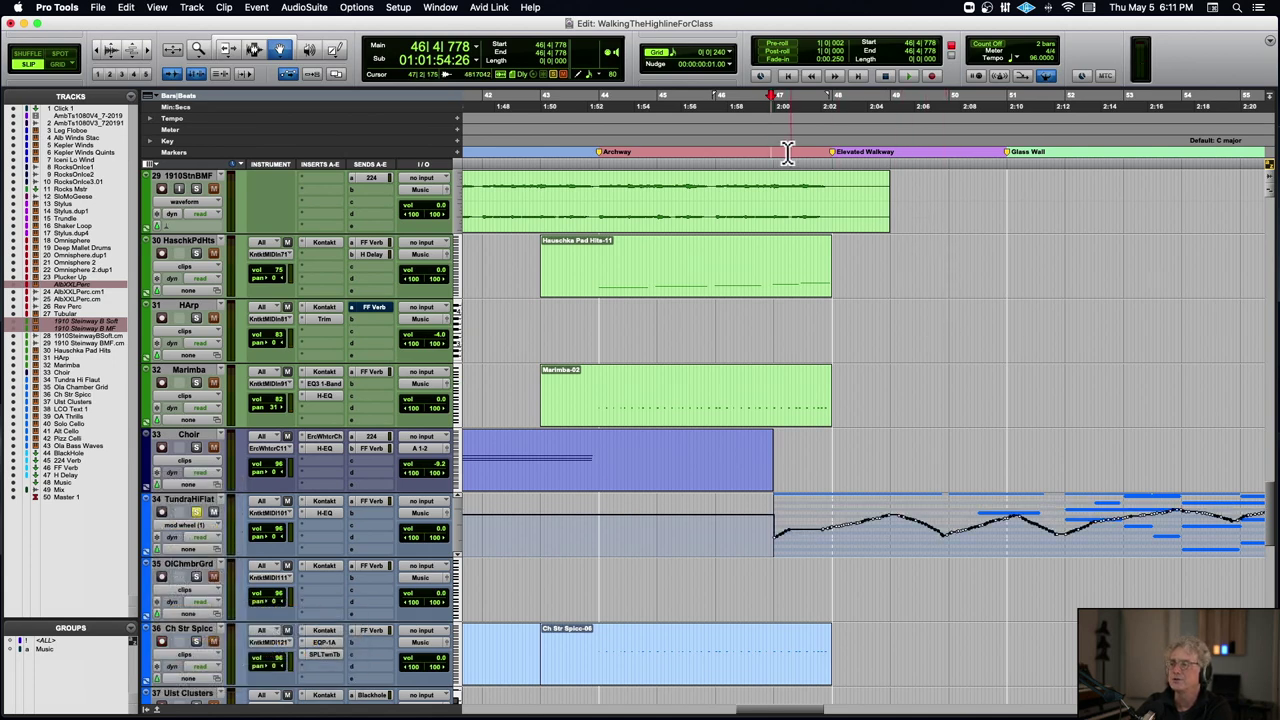
{"action": "key", "text": "space"}
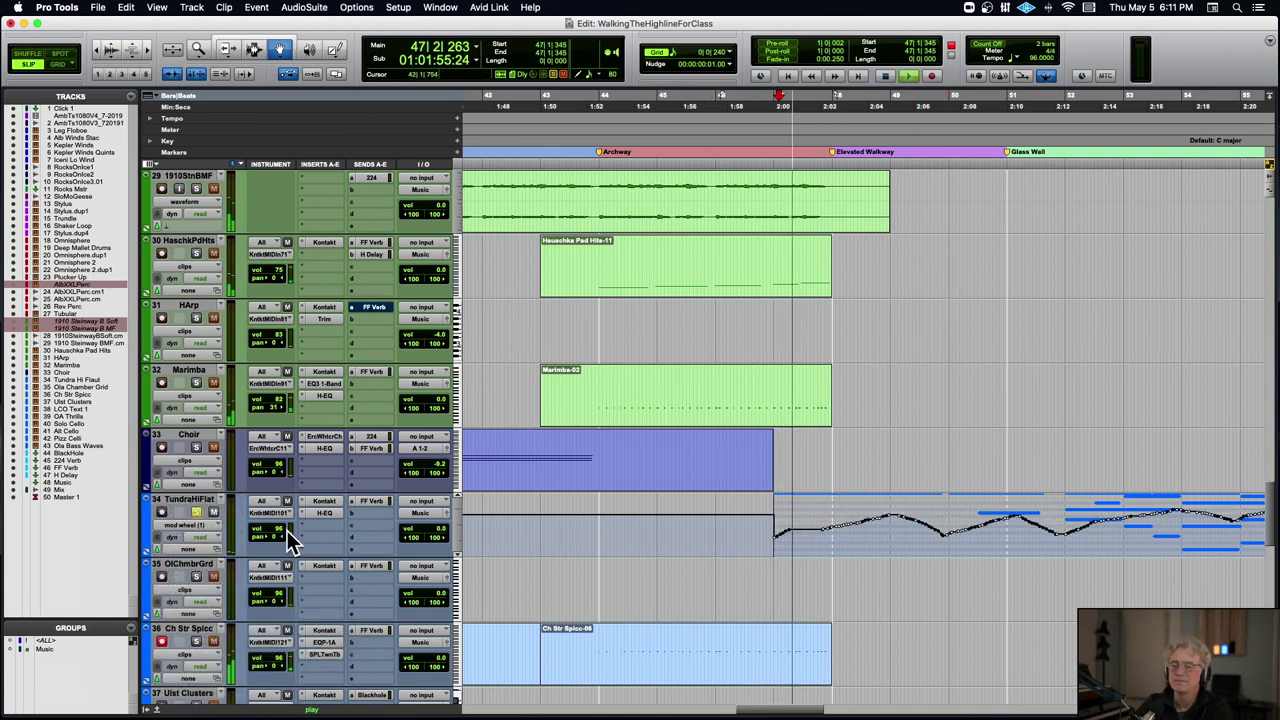
- Compare the expression (11) curve with the mod wheel (1) curve on the Tundra Hi Flaut track during playback
{"action": "left_click", "coordinate": [199, 524]}
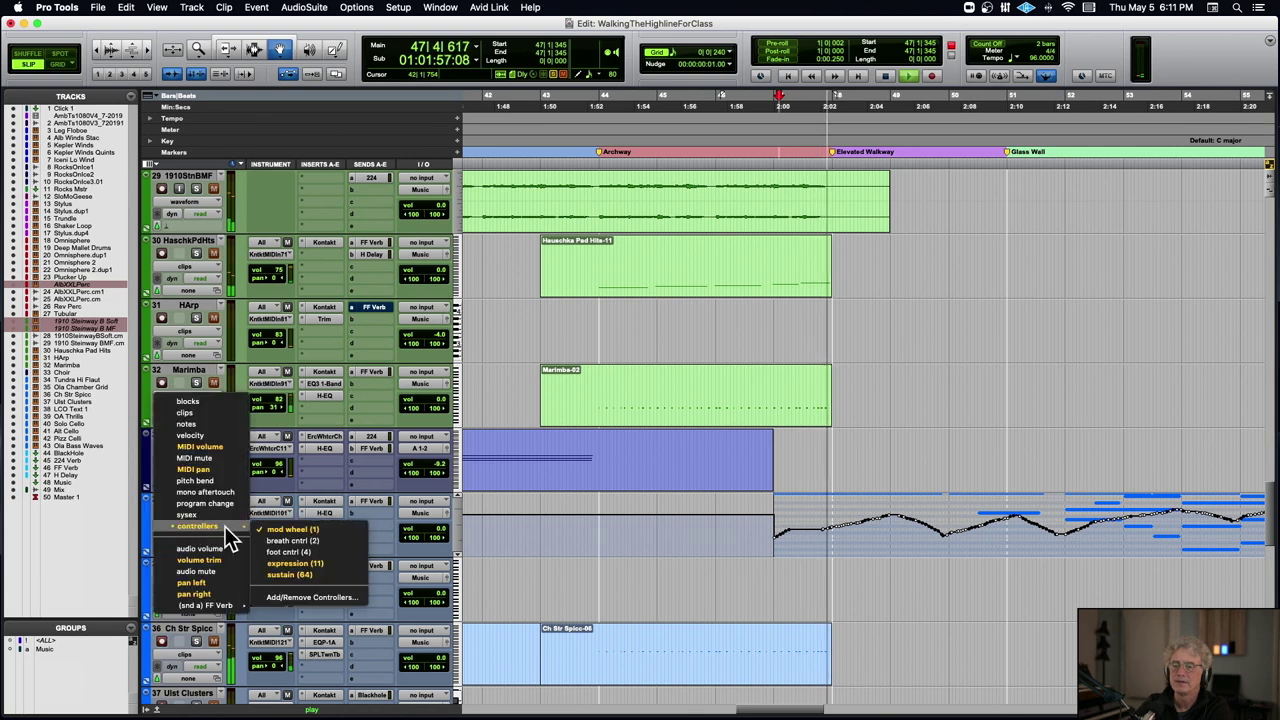
{"action": "left_click", "coordinate": [320, 564]}
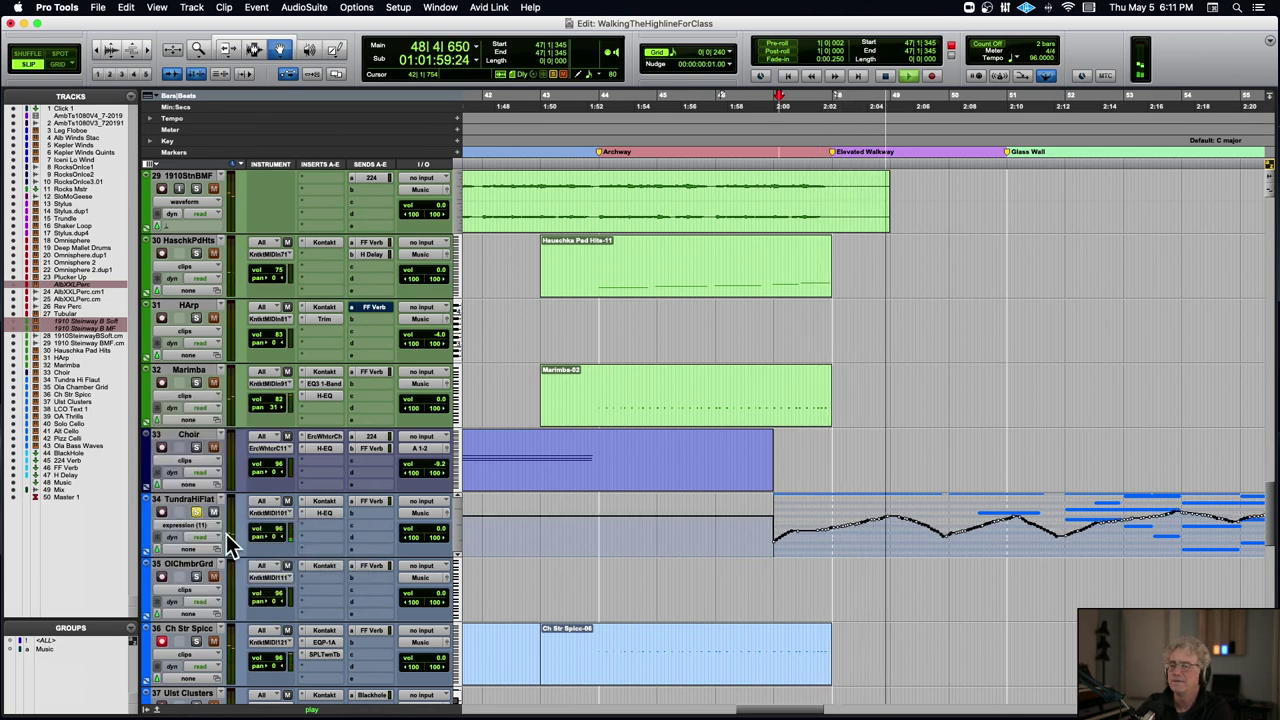
{"action": "left_click", "coordinate": [194, 524]}
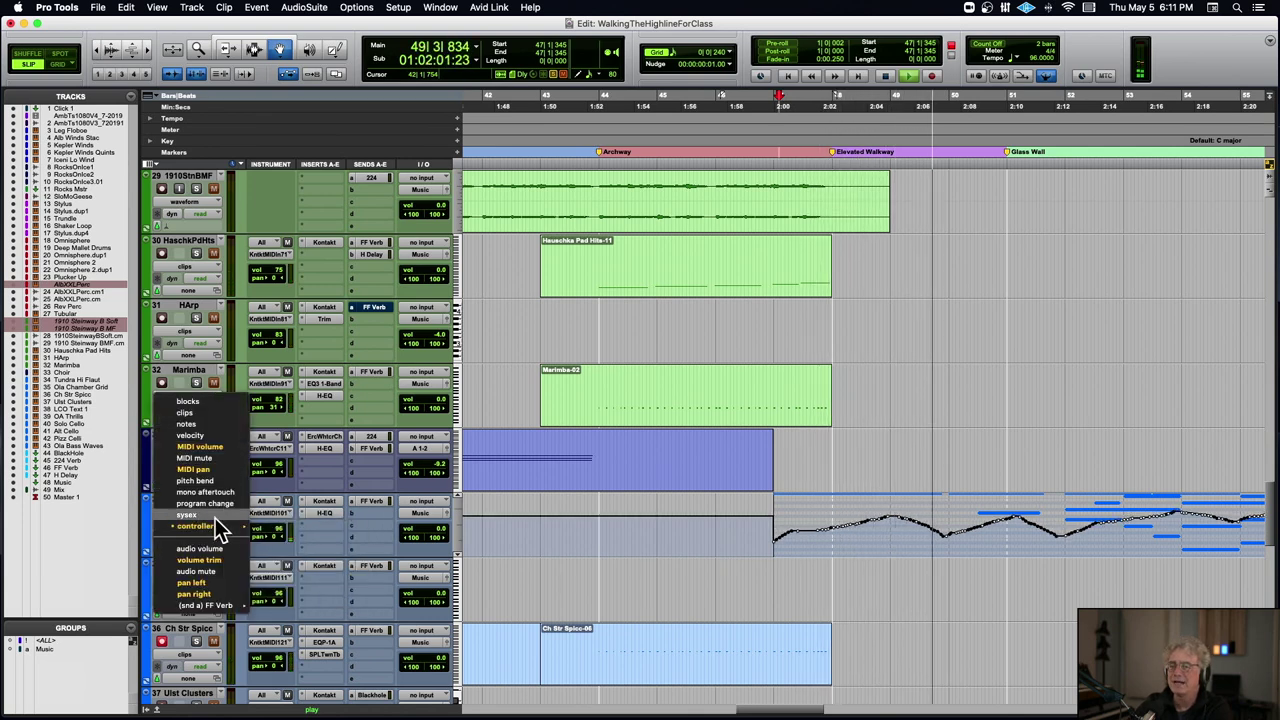
{"action": "left_click", "coordinate": [295, 545]}
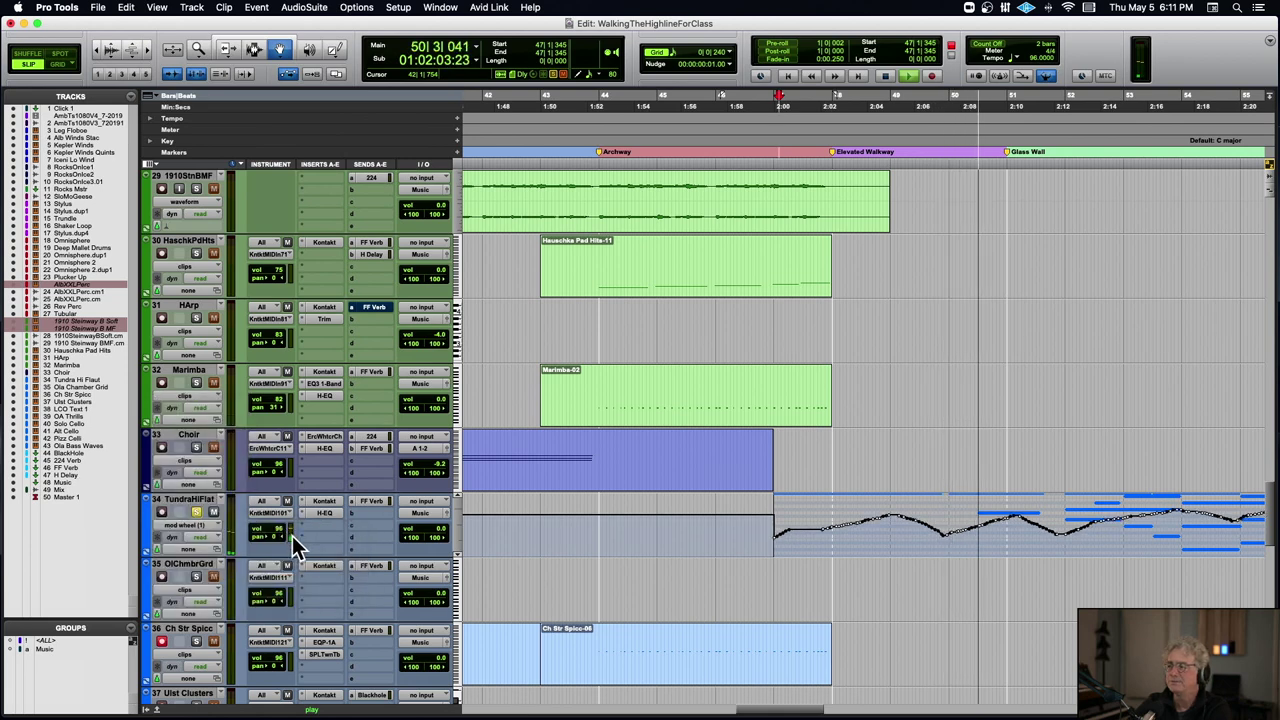
- Return the Tundra Hi Flaut track to clips view and finish listening to it with the timeline zoomed out
{"action": "left_click", "coordinate": [185, 521]}
{"action": "left_click", "coordinate": [207, 409]}
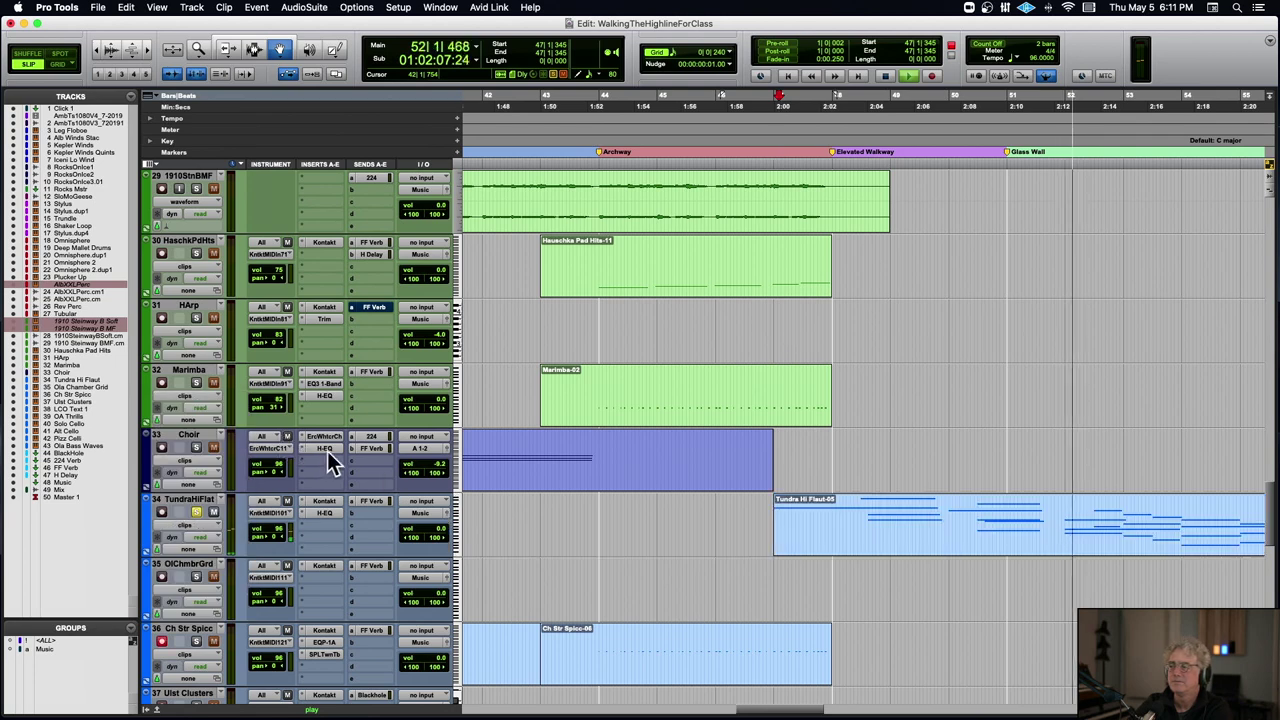
{"action": "key", "text": "super+bracketleft"}
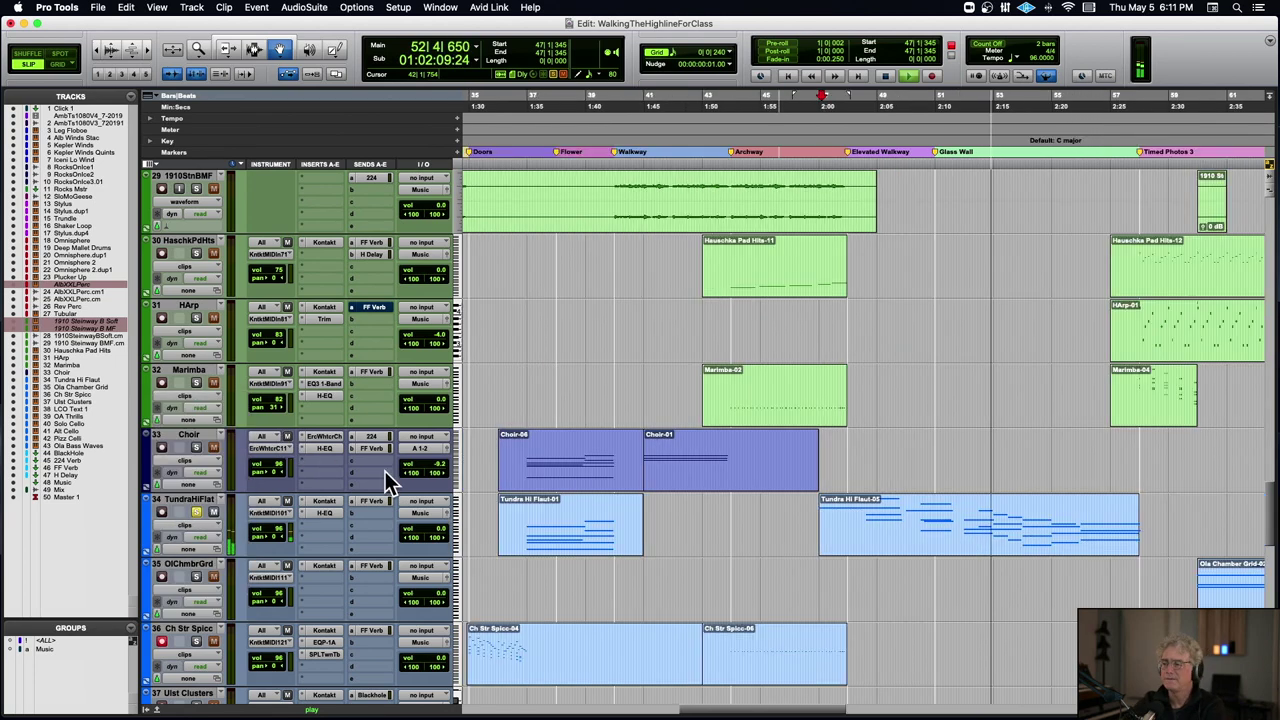
{"action": "key", "text": "space"}
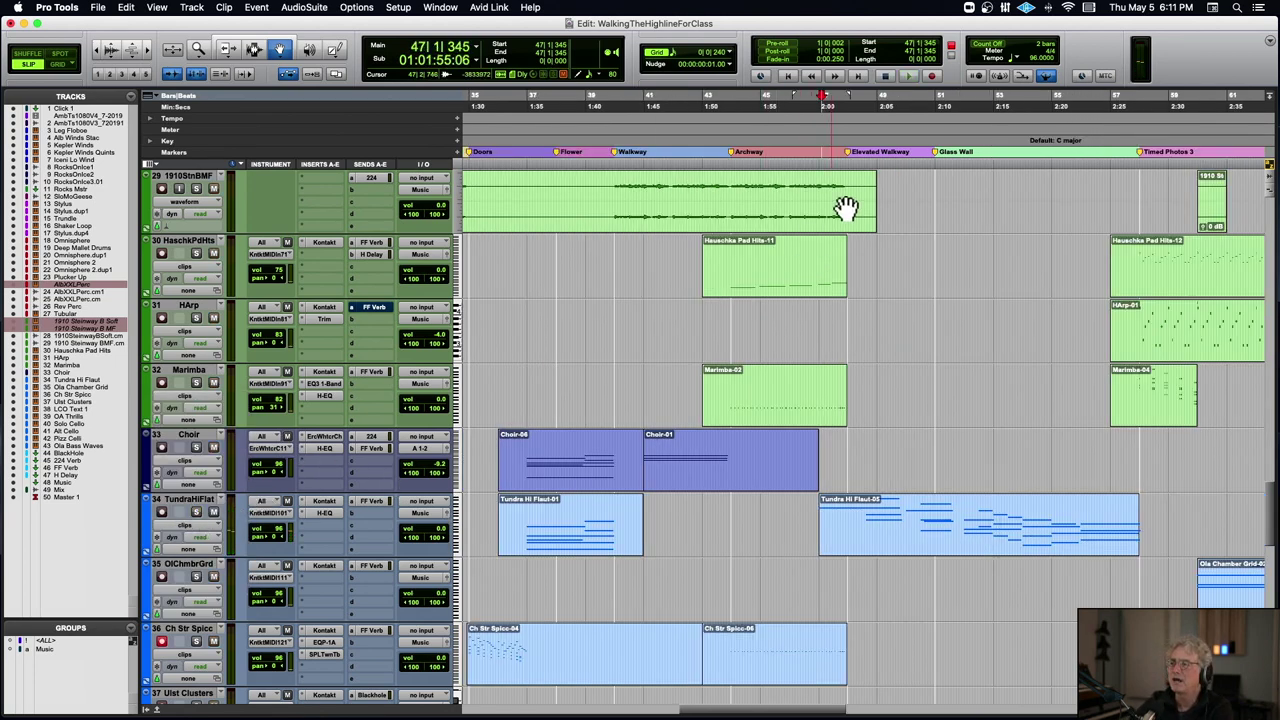
- Play the full mix briefly from bar 47, and replay it from the Archway marker into the Elevated Walkway section
{"action": "key", "text": "space"}
{"action": "scroll", "coordinate": [889, 243], "scroll_direction": "up", "scroll_amount": 5}
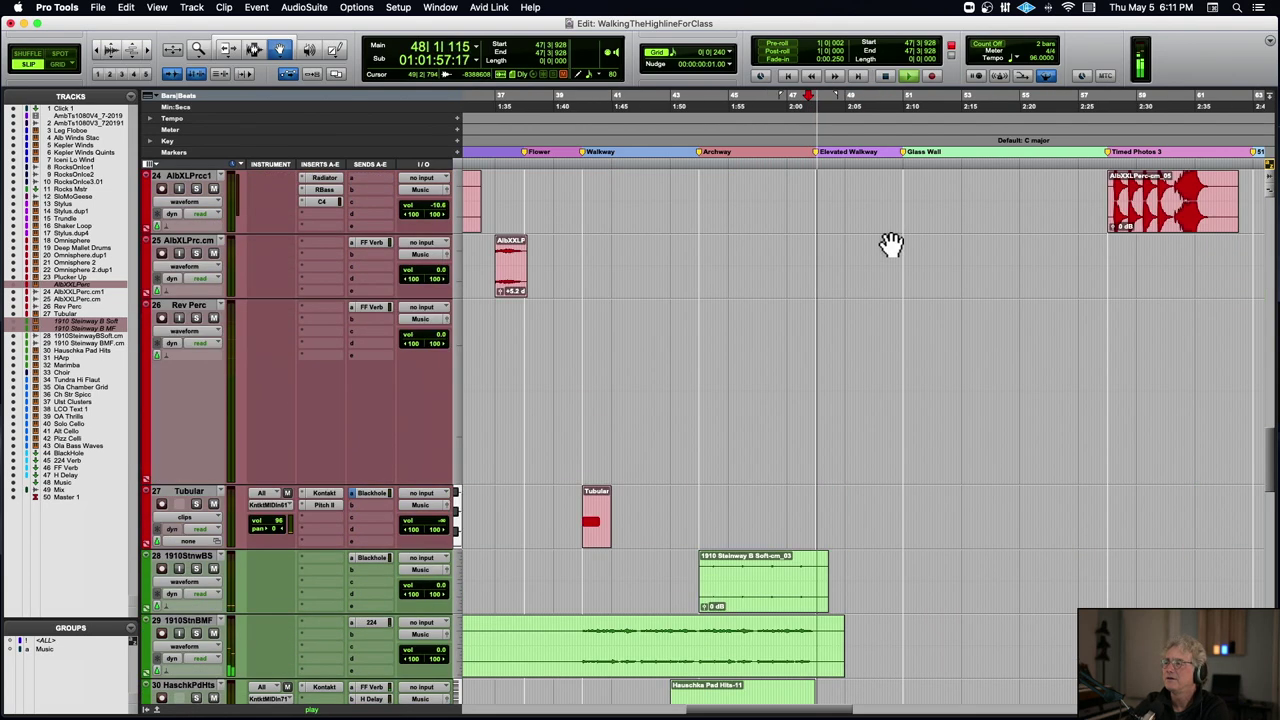
{"action": "scroll", "coordinate": [889, 243], "scroll_direction": "down", "scroll_amount": 5}
{"action": "key", "text": "space"}
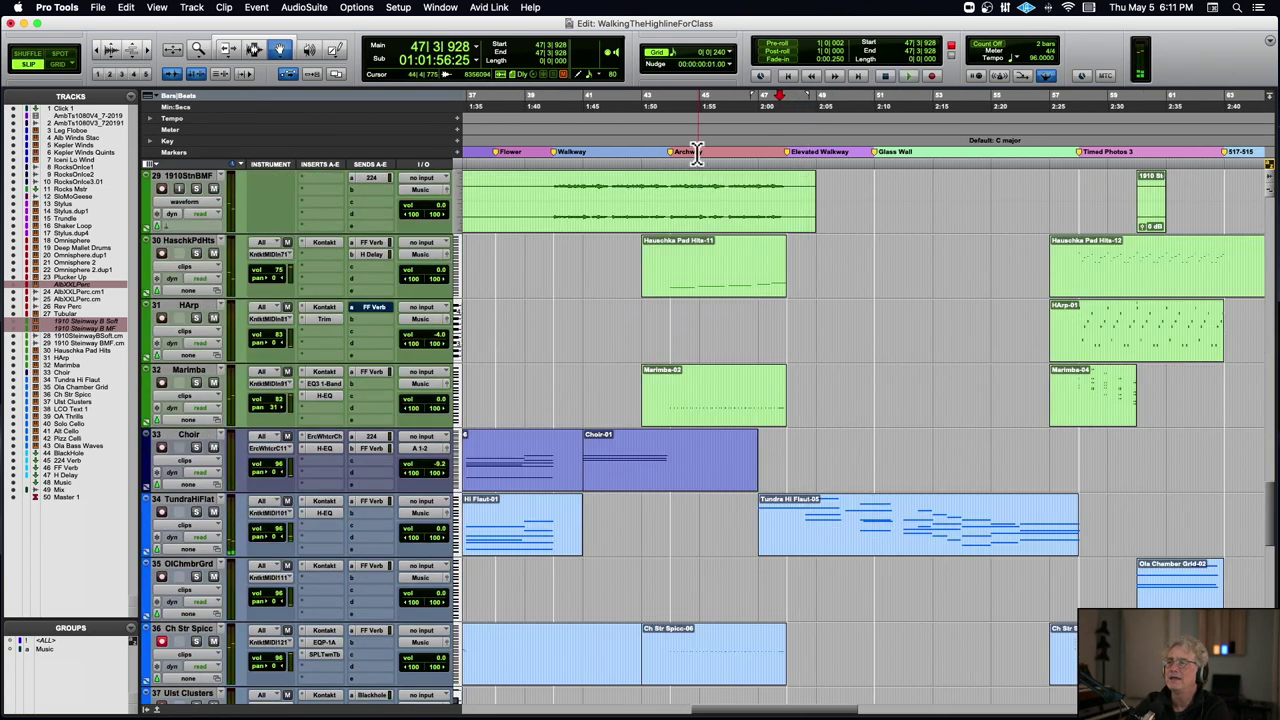
{"action": "key", "text": "space"}
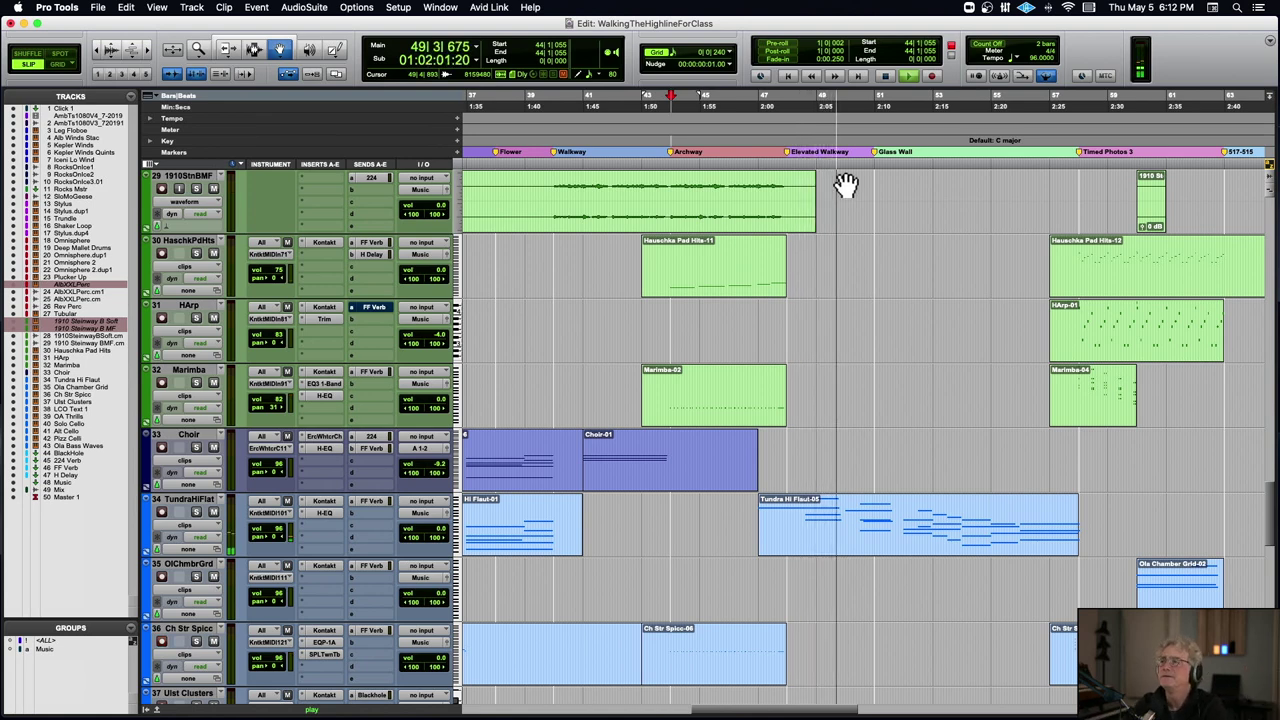
- Solo the Alt Cello track and play it from the Elevated Walkway marker at bar 48
{"action": "scroll", "coordinate": [877, 268], "scroll_direction": "down", "scroll_amount": 8}
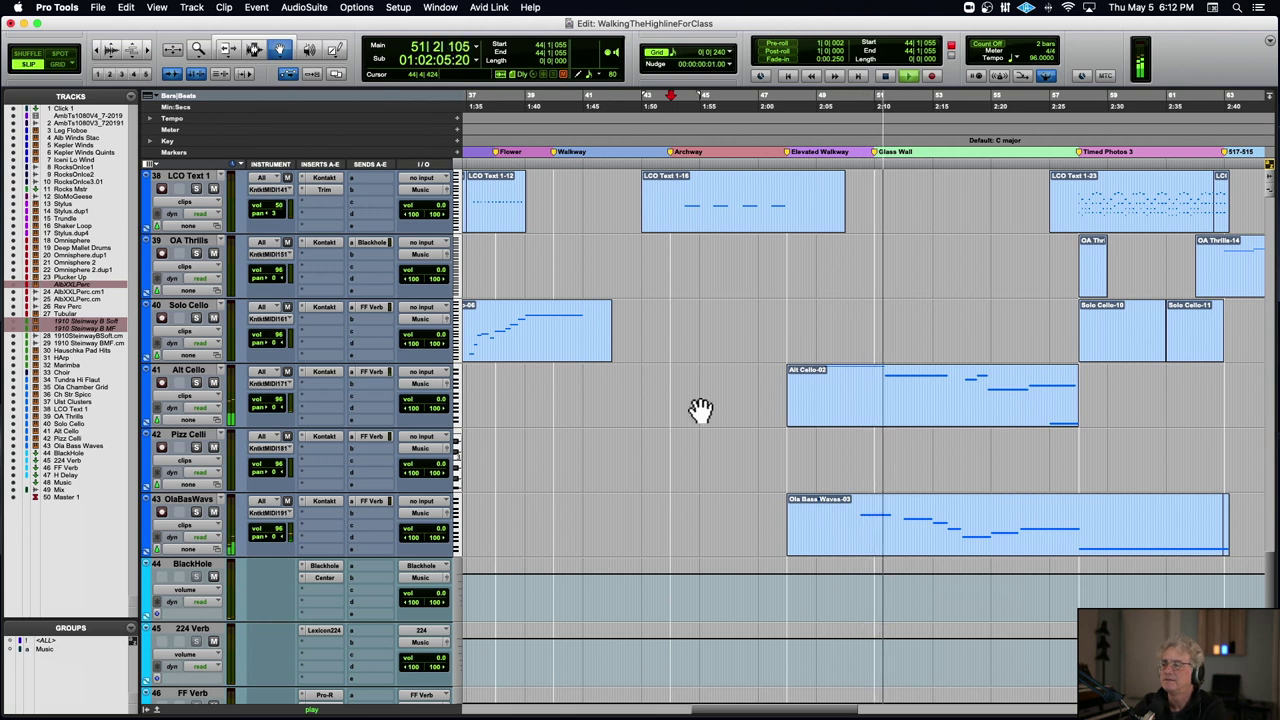
{"action": "left_click", "coordinate": [197, 383]}
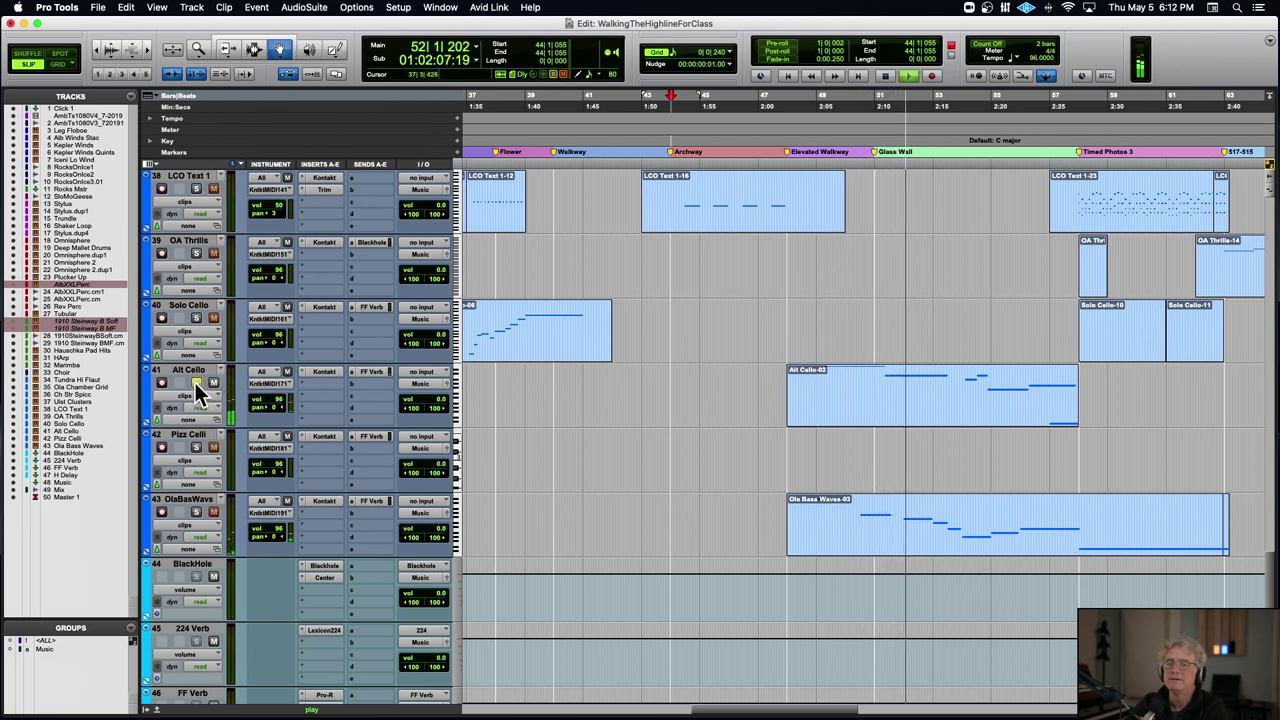
{"action": "left_click", "coordinate": [789, 140]}
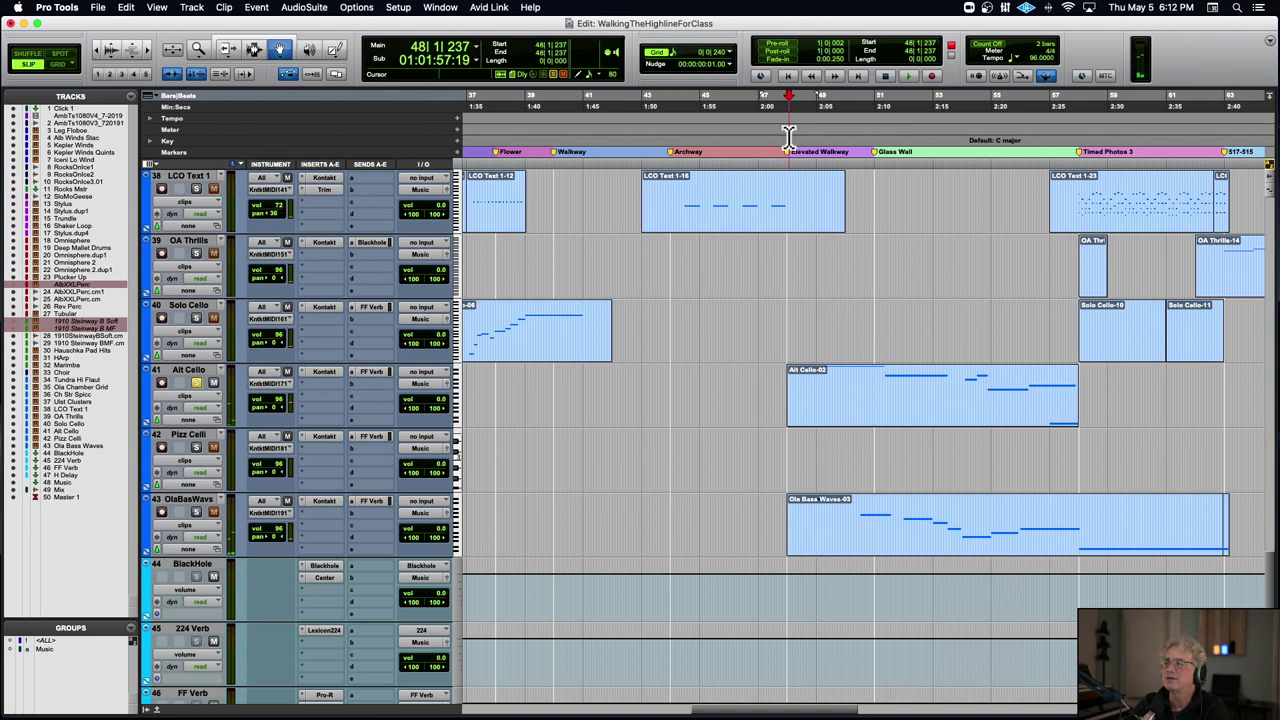
{"action": "key", "text": "space"}
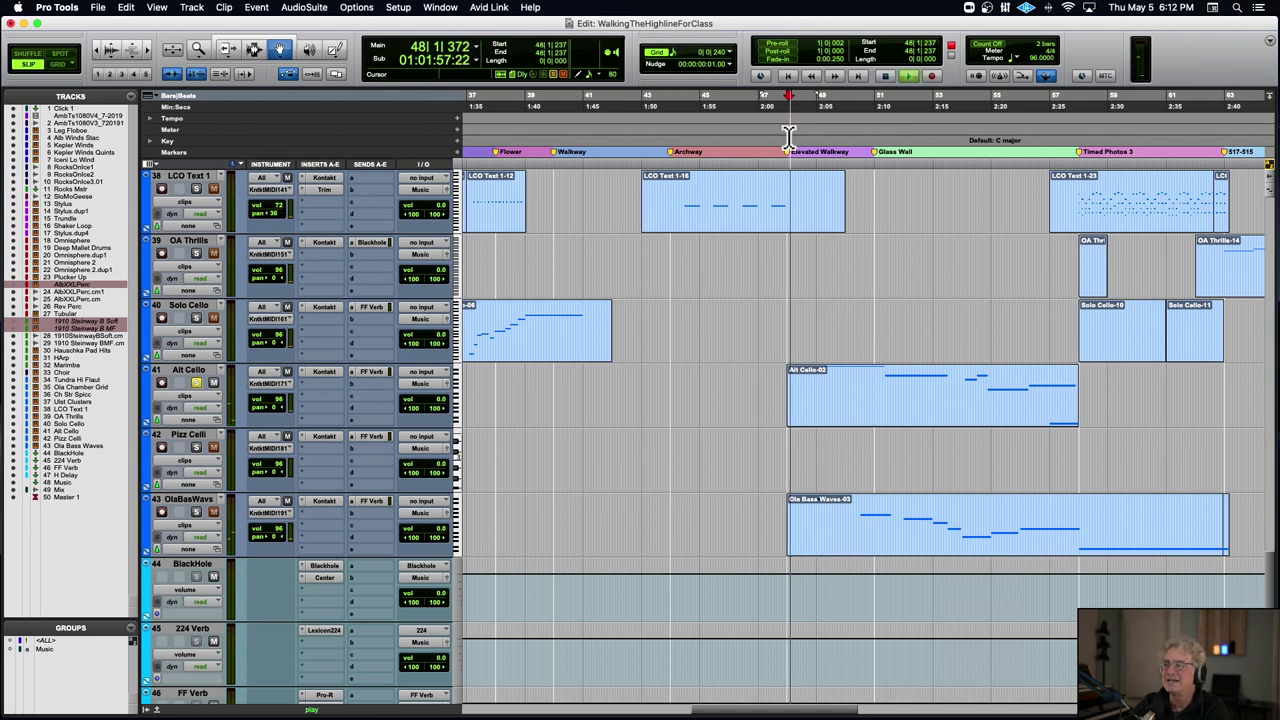
- Show the Alt Cello track's mod wheel (1) data during soloed playback, and return the track to clips view
{"action": "left_click", "coordinate": [194, 394]}
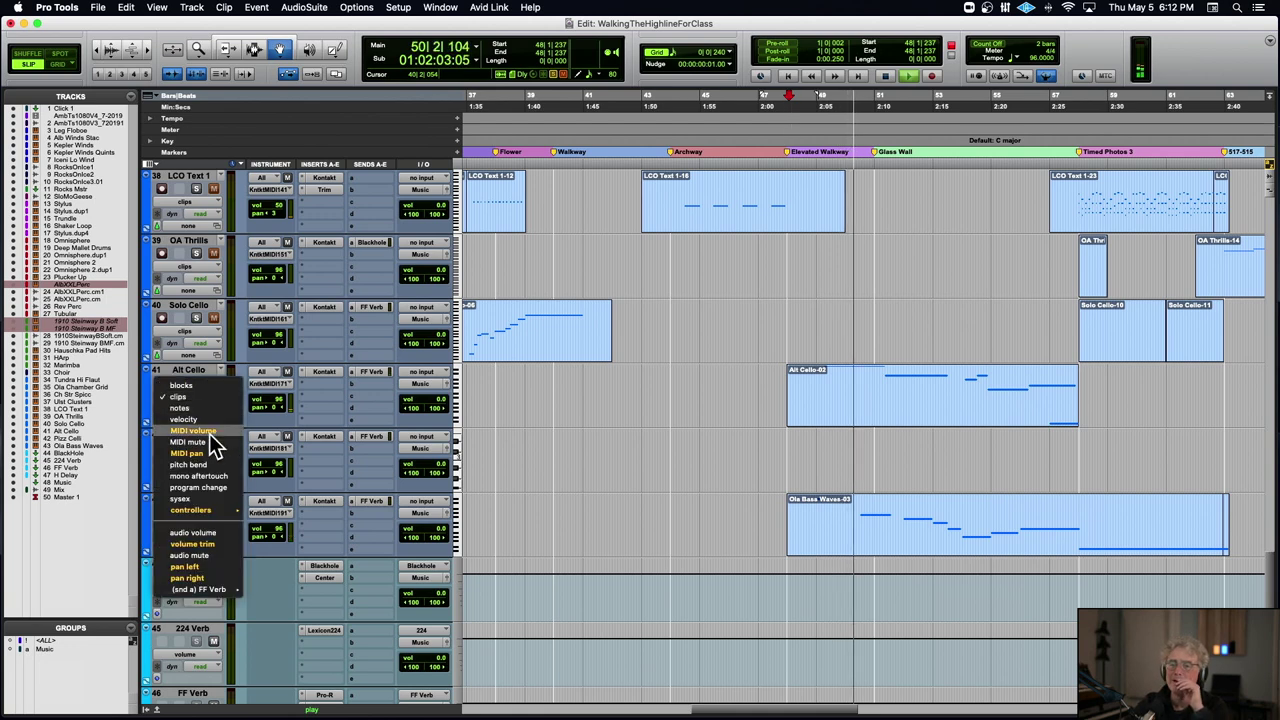
{"action": "mouse_move", "coordinate": [212, 510]}
{"action": "left_click", "coordinate": [286, 511]}
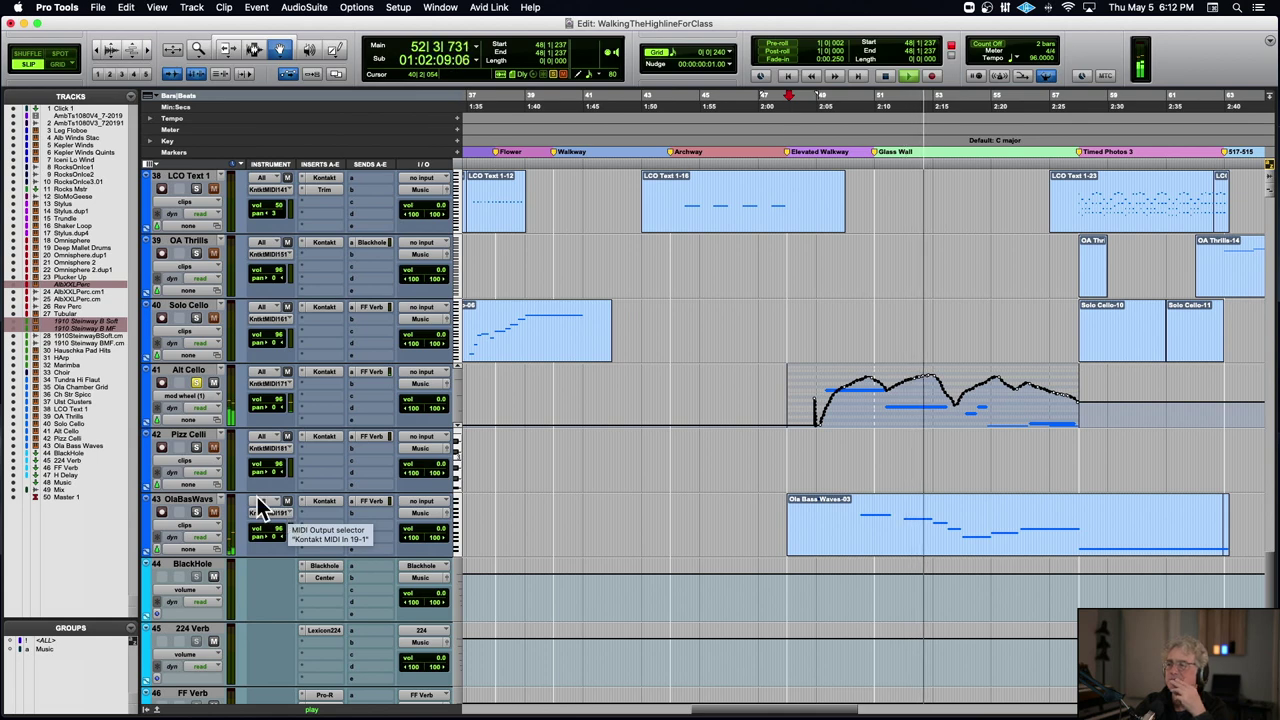
{"action": "left_click", "coordinate": [187, 396]}
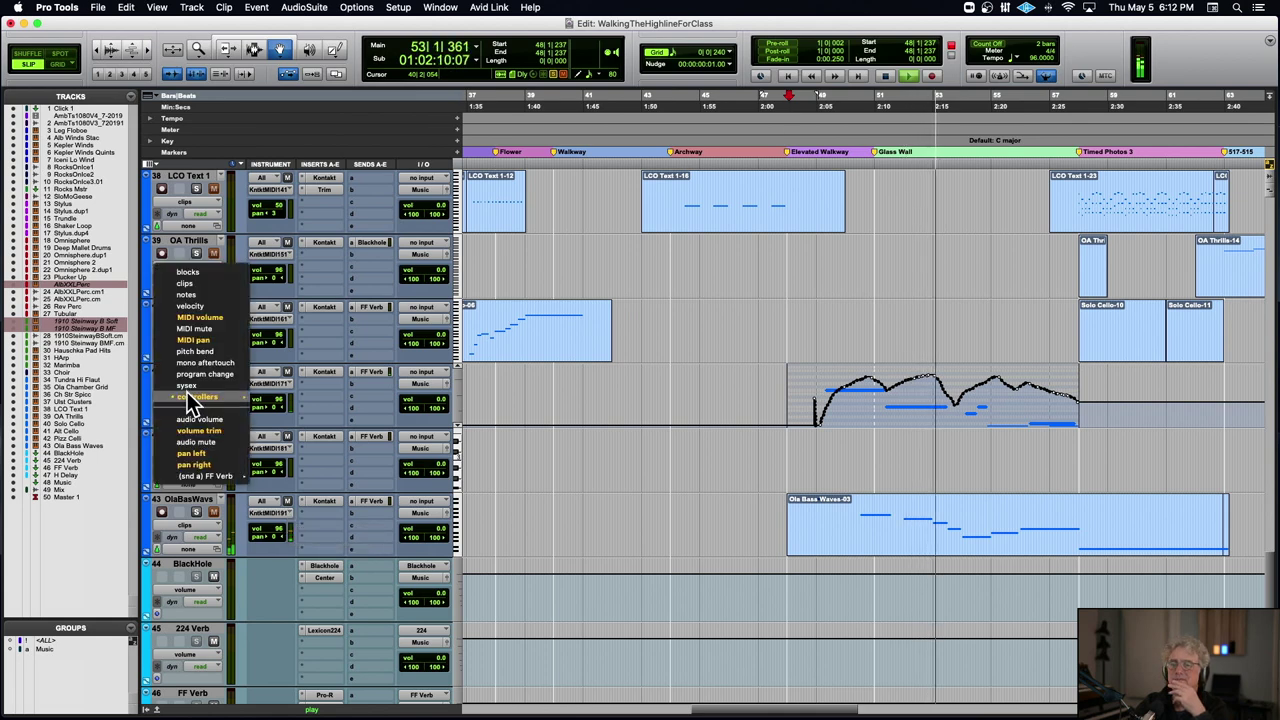
{"action": "left_click", "coordinate": [207, 285]}
- Add Ola Bass Waves to the Alt Cello solo, and replay the passage in the full mix from bar 49
{"action": "left_click", "coordinate": [196, 511]}
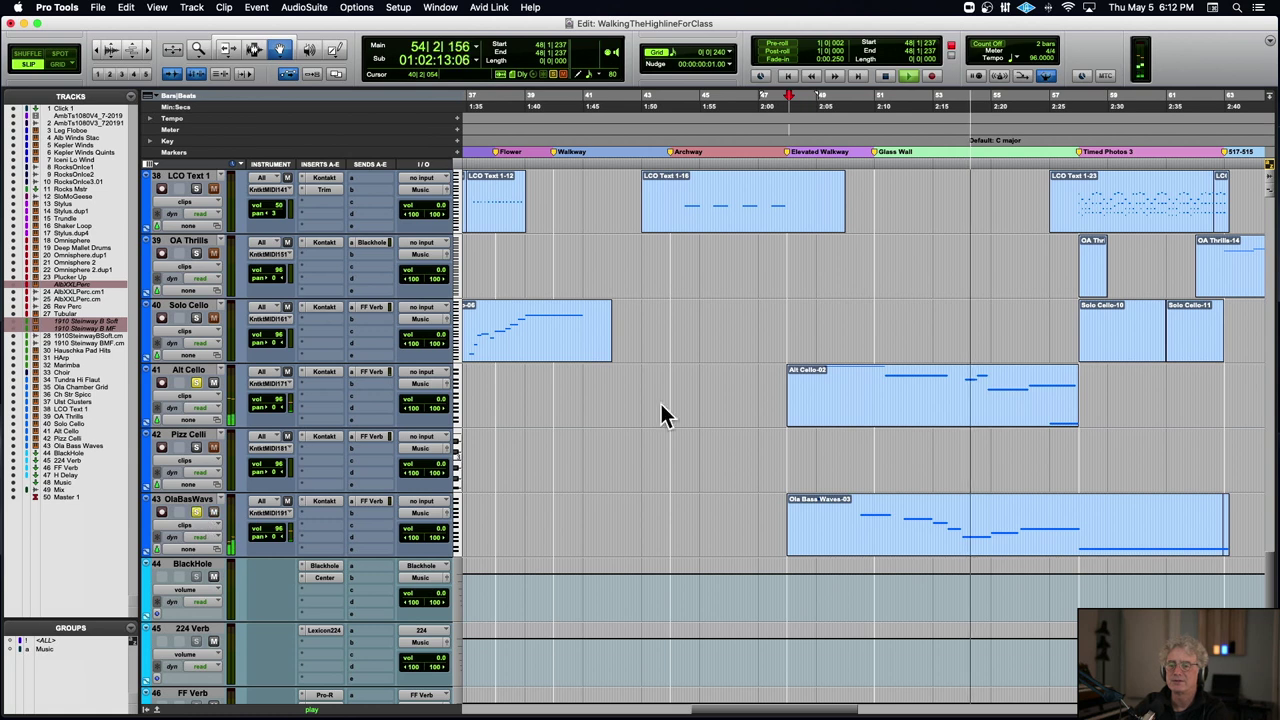
{"action": "key", "text": "space"}
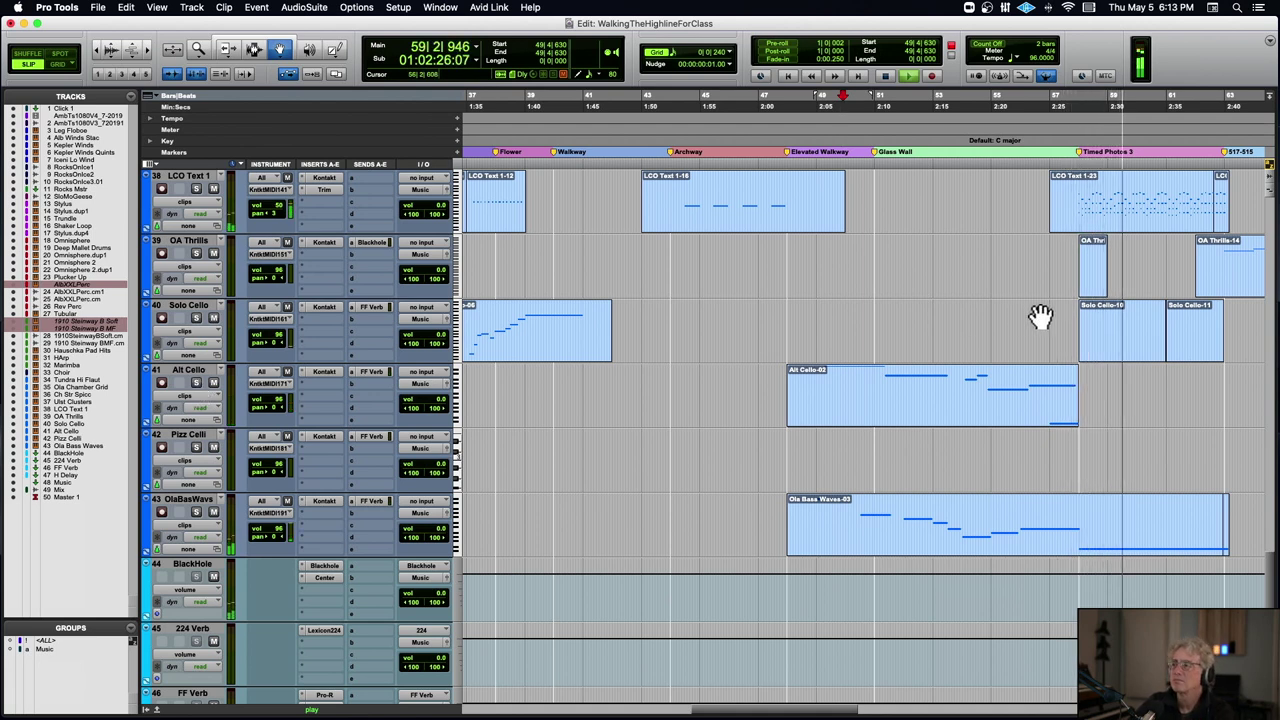
{"action": "key", "text": "space"}
- Examine the Lexicon 224 reverb on the 224 Verb track and the Pro-R reverb on the FF Verb track
{"action": "scroll", "coordinate": [168, 550], "scroll_direction": "down", "scroll_amount": 6}
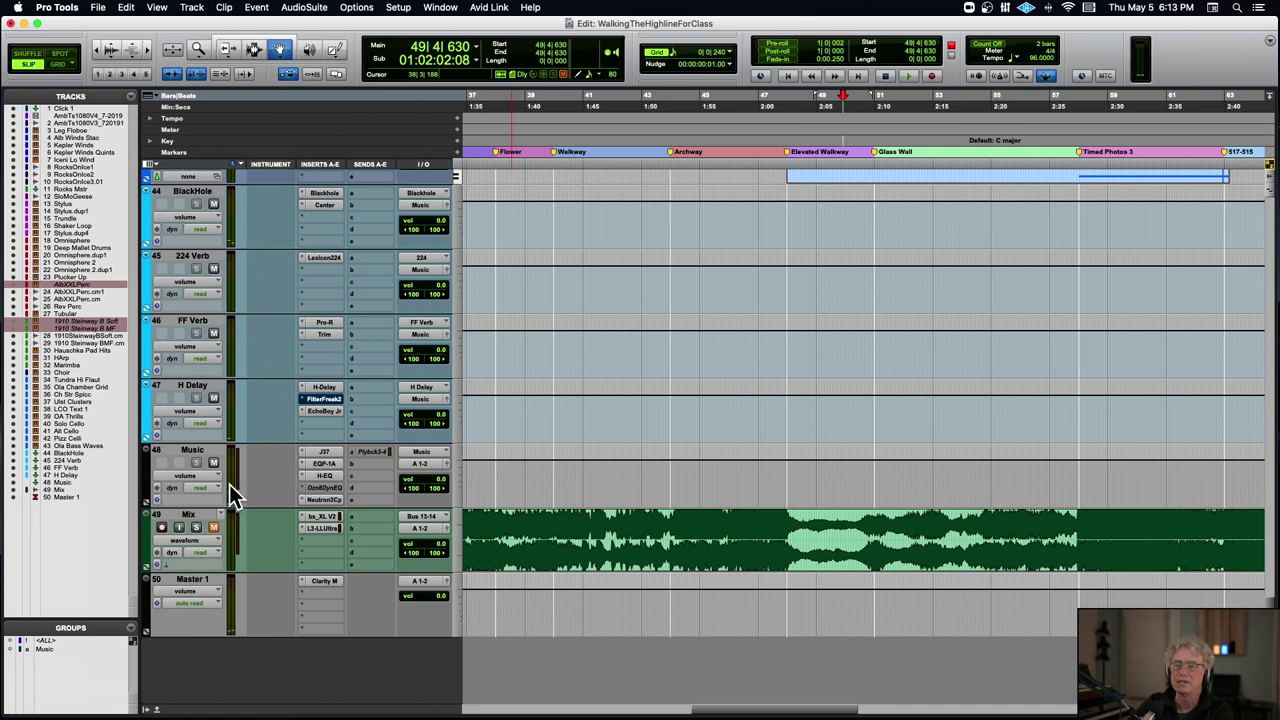
{"action": "scroll", "coordinate": [228, 484], "scroll_direction": "up", "scroll_amount": 1}
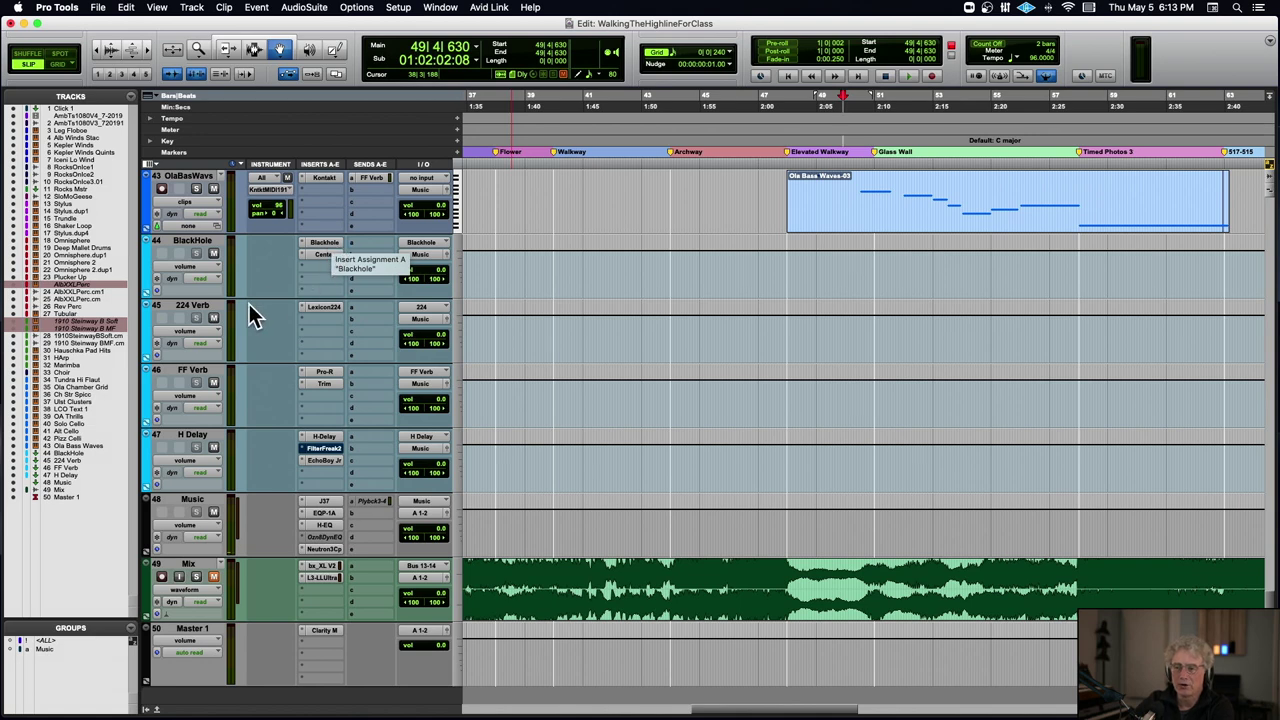
{"action": "left_click", "coordinate": [320, 304]}
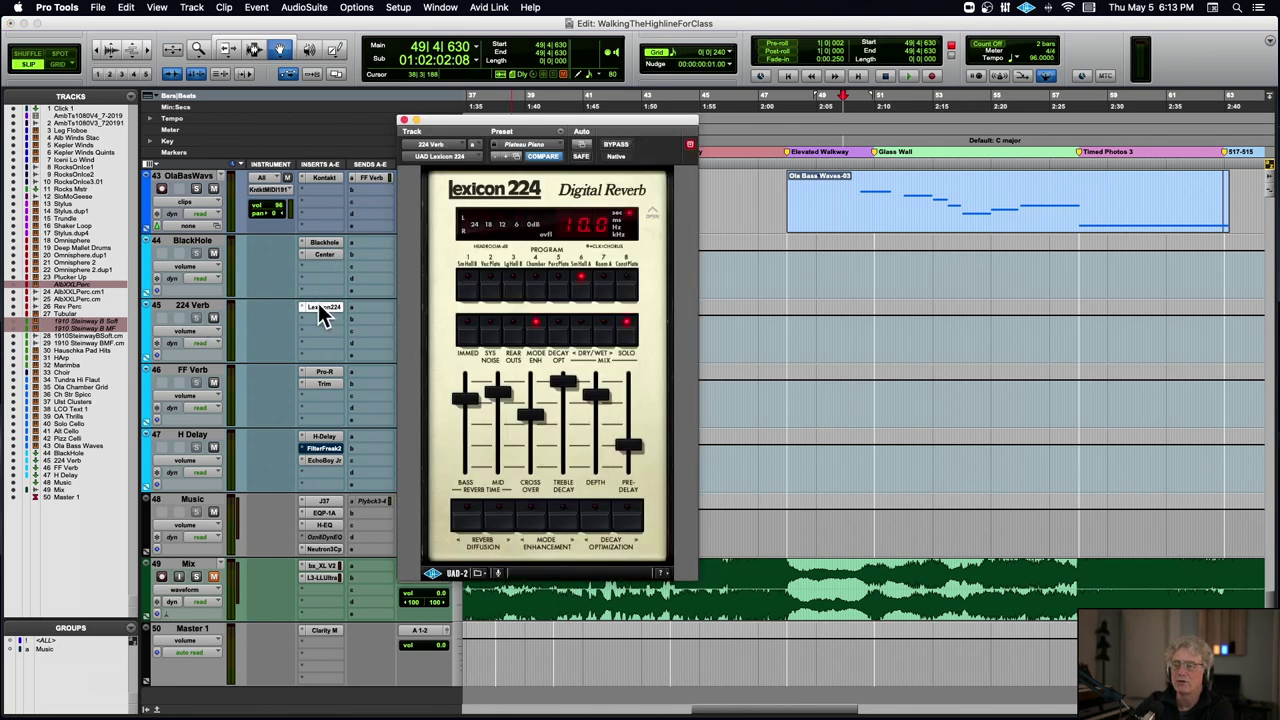
{"action": "left_click", "coordinate": [404, 121]}
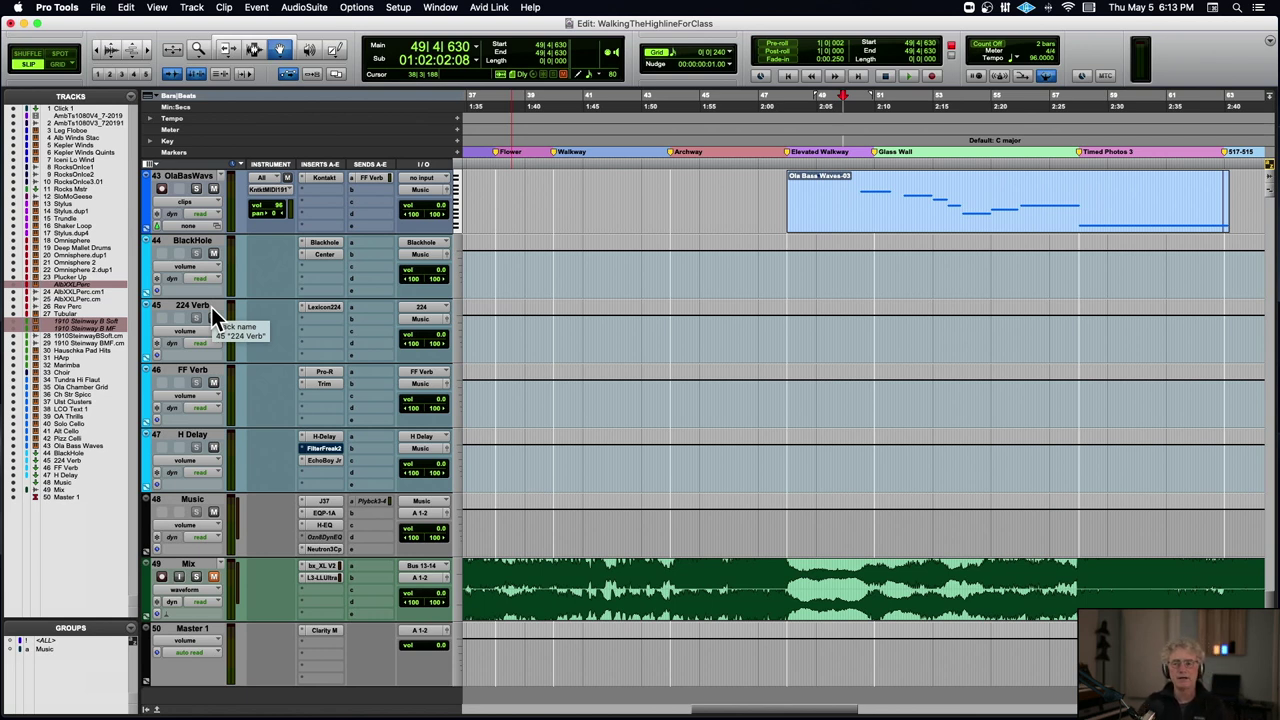
{"action": "left_click", "coordinate": [322, 375]}
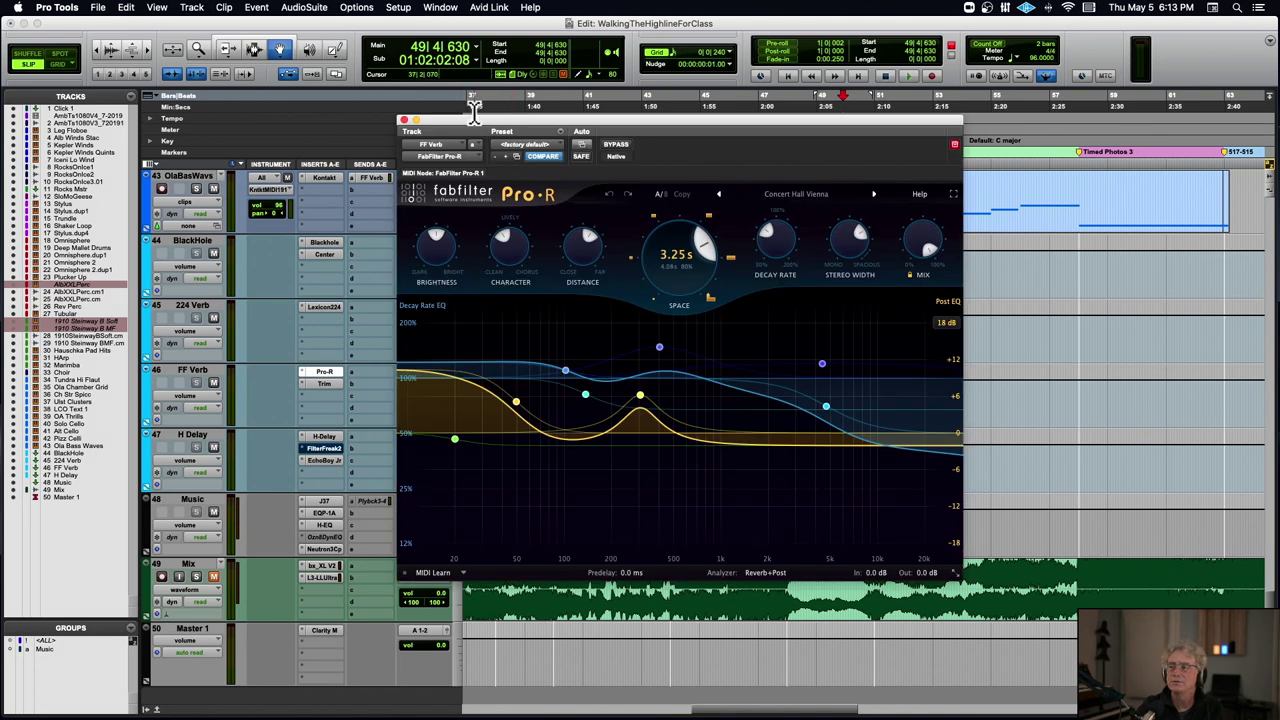
{"action": "left_click", "coordinate": [404, 122]}
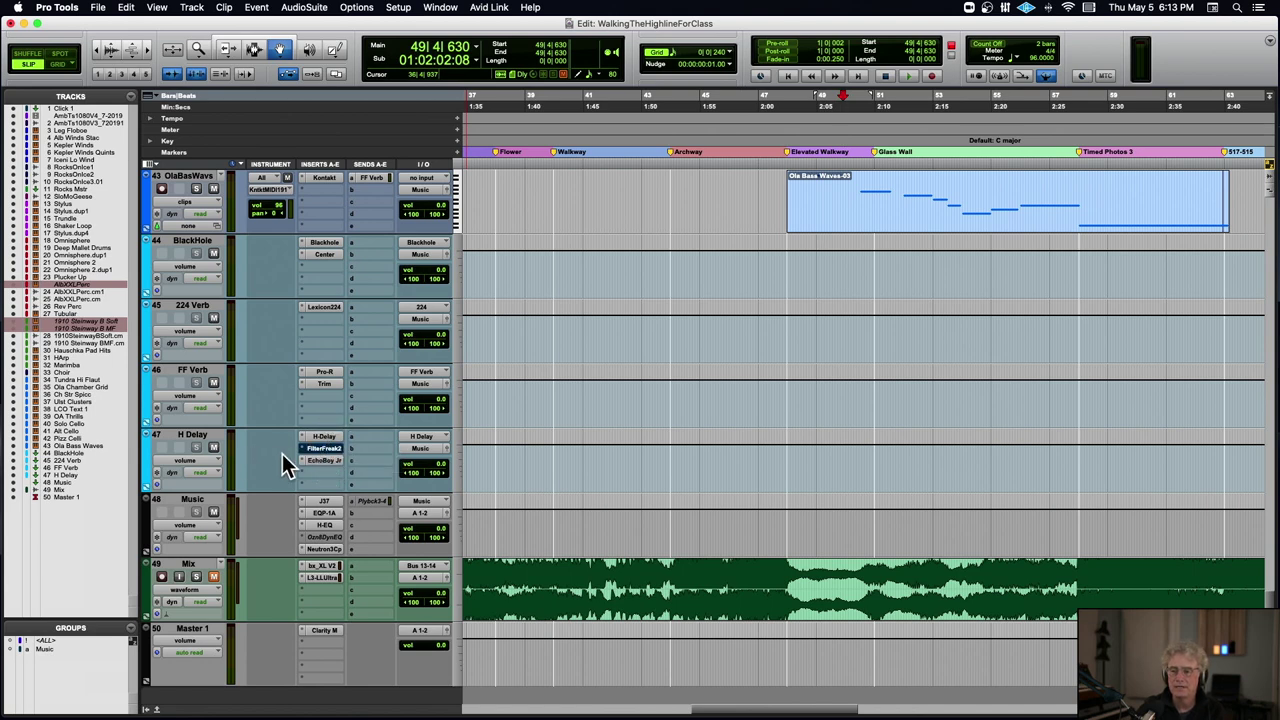
{"action": "scroll", "coordinate": [325, 390], "scroll_direction": "up", "scroll_amount": 2}
{"action": "scroll", "coordinate": [325, 390], "scroll_direction": "down", "scroll_amount": 2}
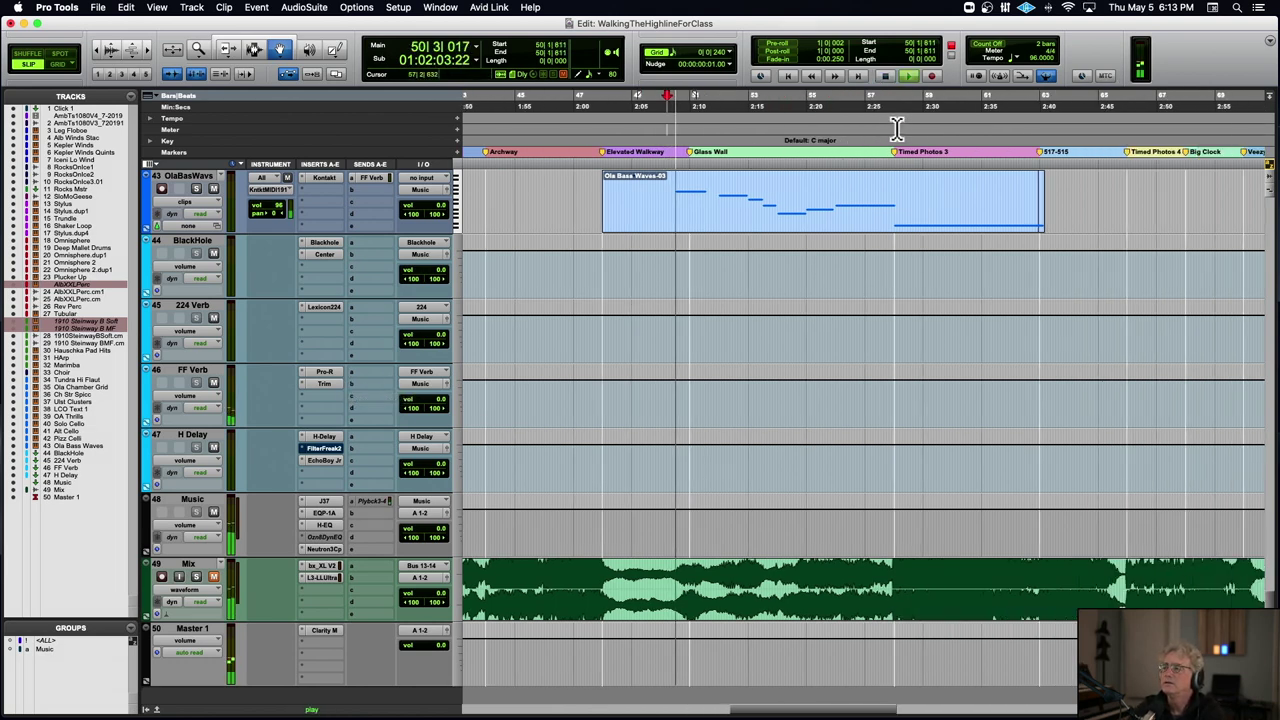
- Play the full mix across the transition from Glass Wall into Timed Photos 3, starting near bar 56
{"action": "left_click", "coordinate": [897, 131]}
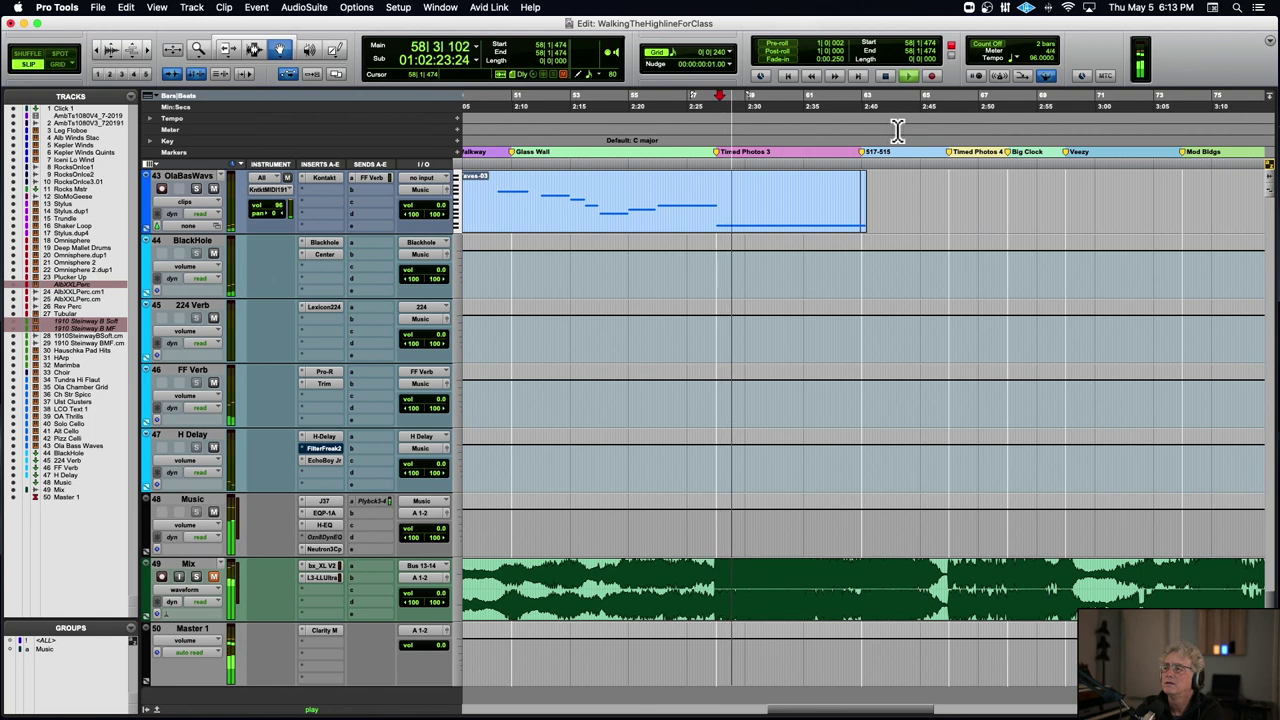
{"action": "left_click", "coordinate": [681, 139]}
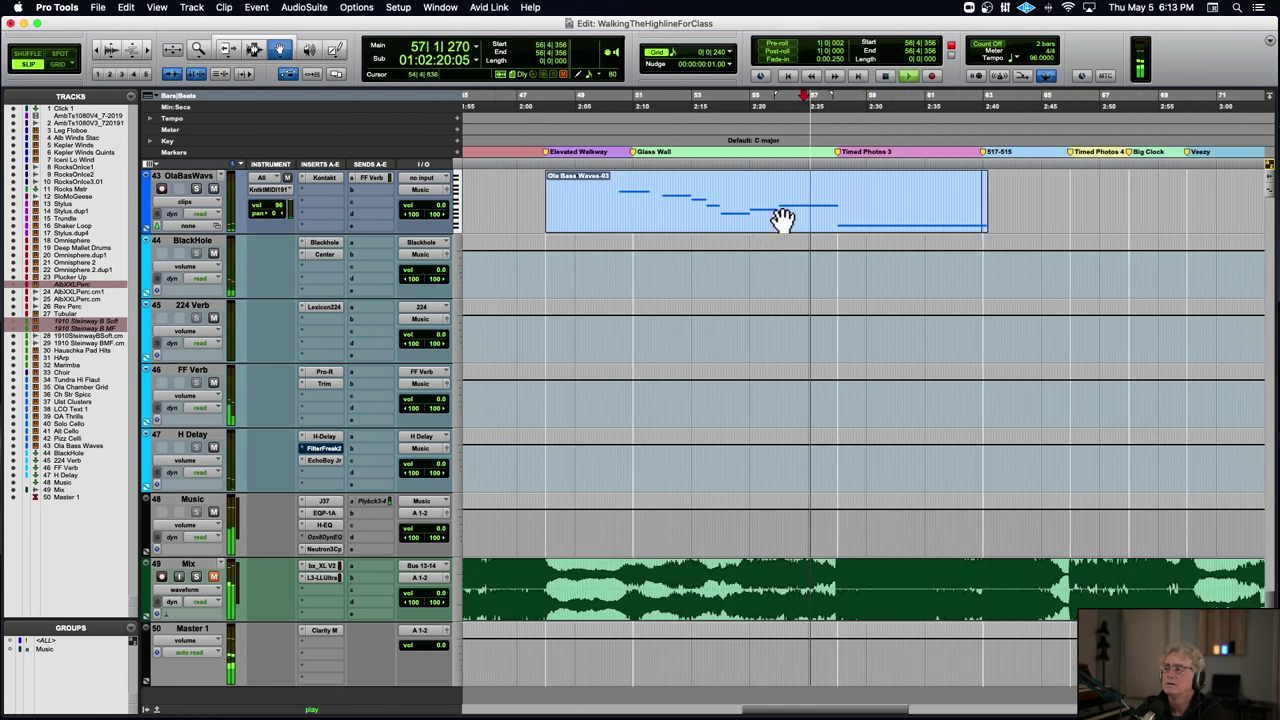
{"action": "scroll", "coordinate": [784, 260], "scroll_direction": "up", "scroll_amount": 10}
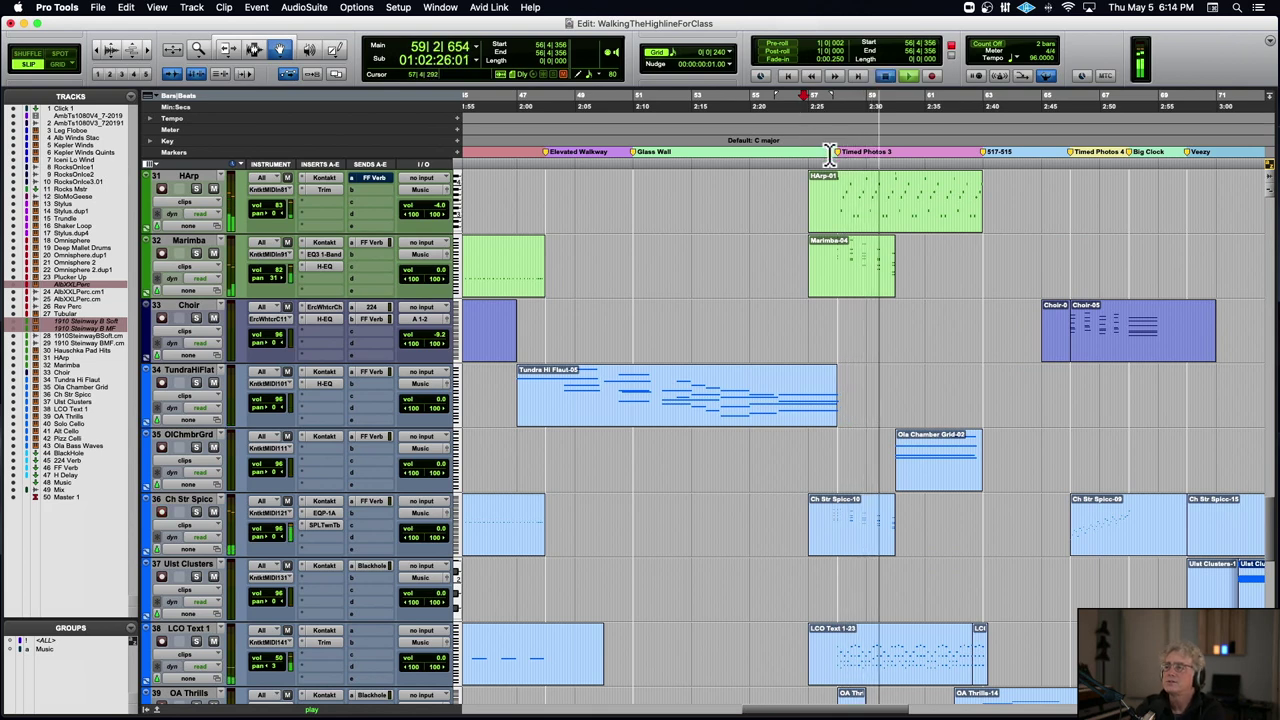
{"action": "key", "text": "space"}
- Play the 1910 Steinway passage at the start of the Tempo section from bar 27 for comparison
{"action": "scroll", "coordinate": [862, 200], "scroll_direction": "left", "scroll_amount": 10}
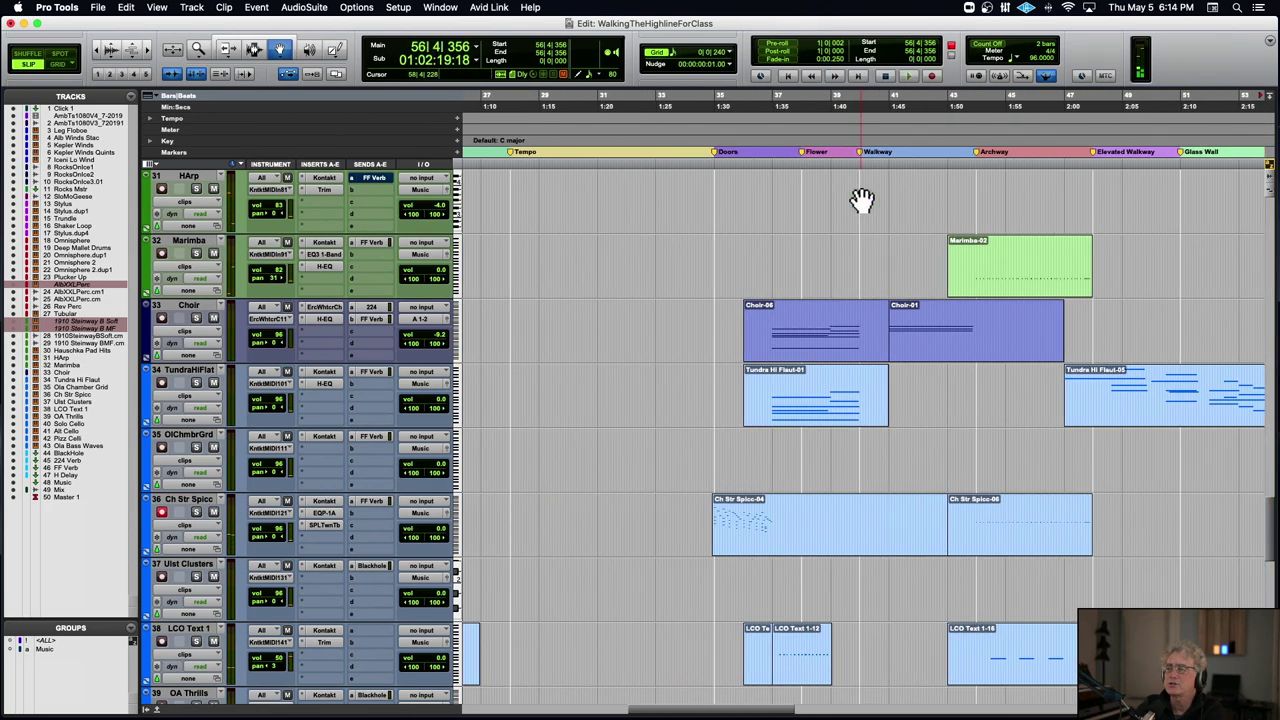
{"action": "scroll", "coordinate": [862, 200], "scroll_direction": "up", "scroll_amount": 5}
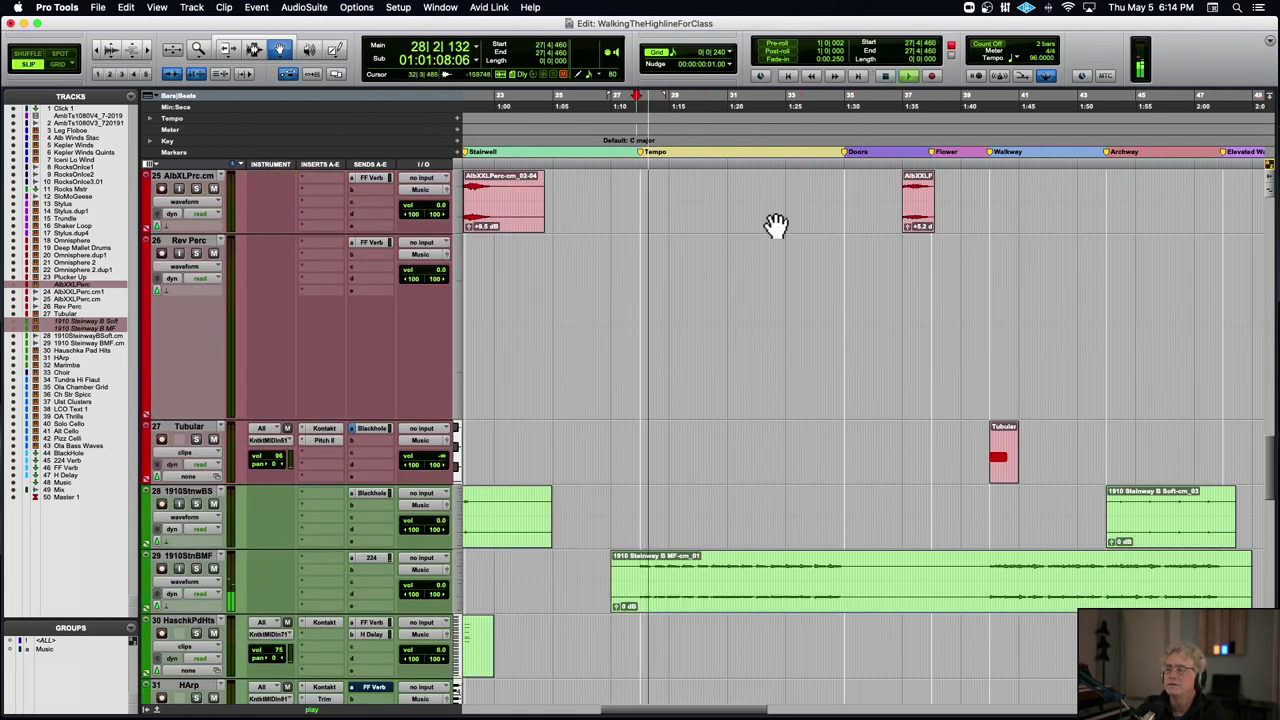
{"action": "scroll", "coordinate": [829, 248], "scroll_direction": "right", "scroll_amount": 8}
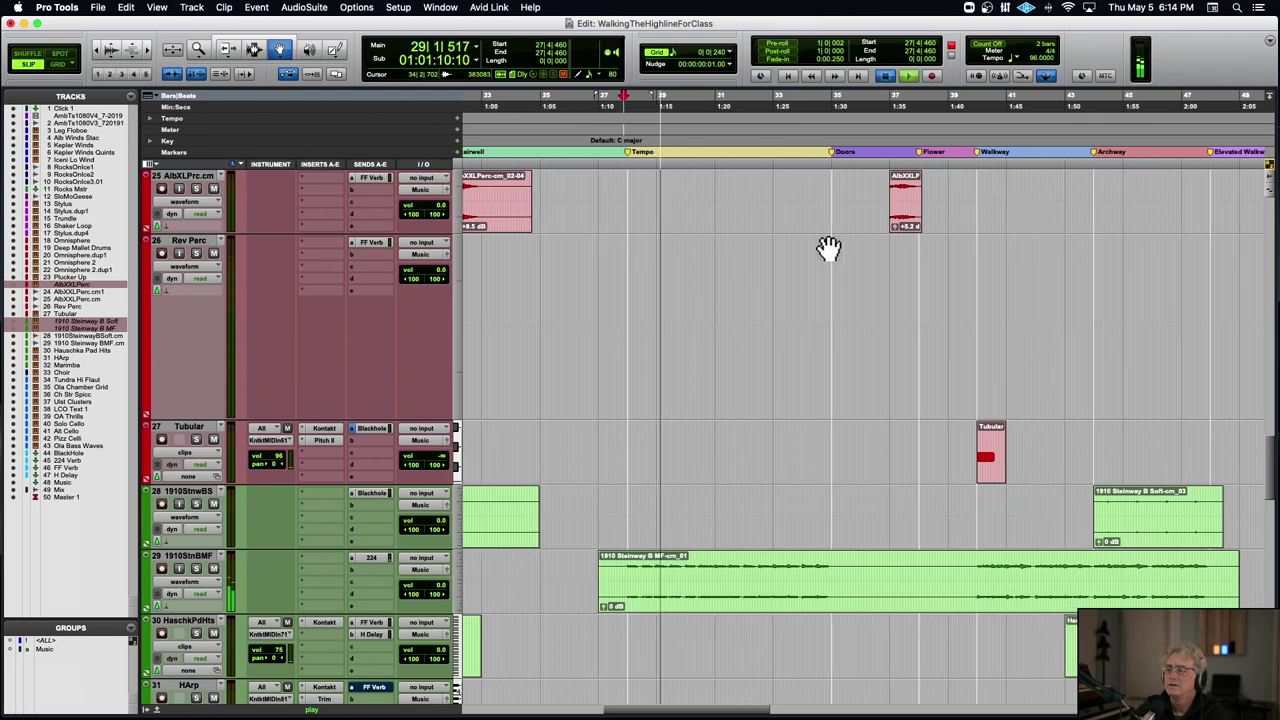
{"action": "key", "text": "space"}
{"action": "scroll", "coordinate": [829, 248], "scroll_direction": "left", "scroll_amount": 15}
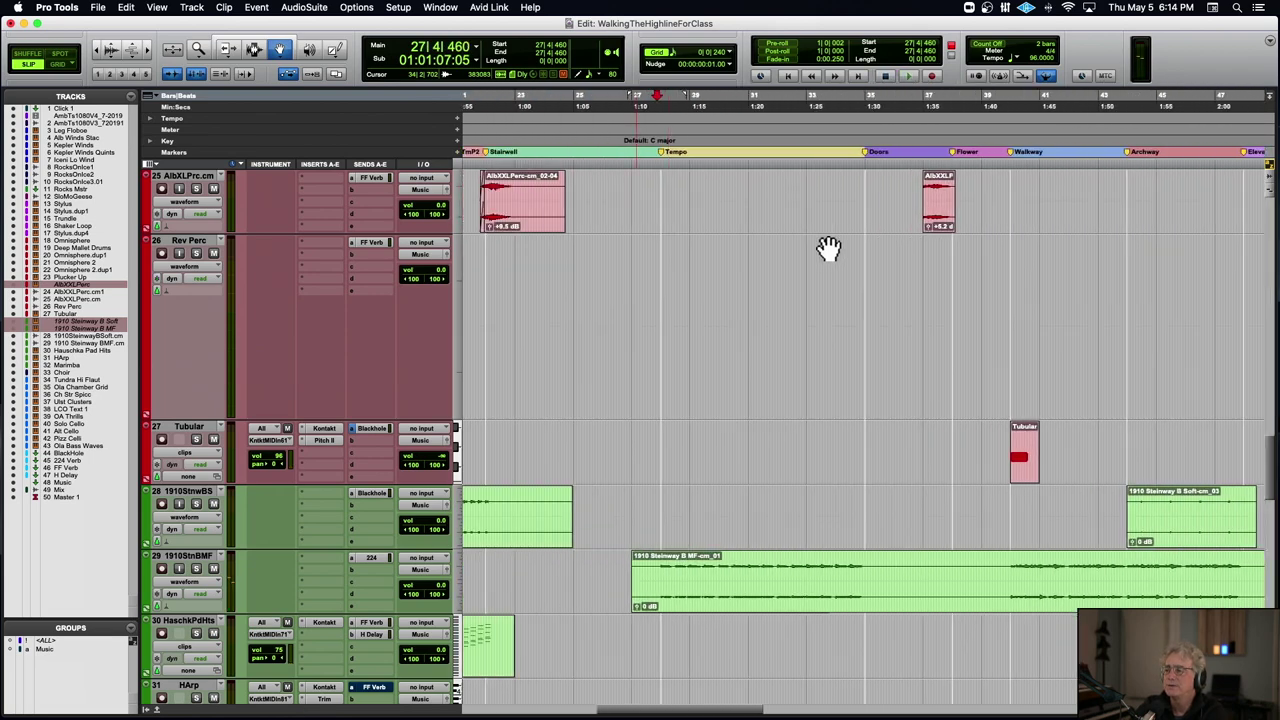
- Solo the Hauschka Pad Hits, HArp and Marimba tracks during playback from bar 57, and replay them together
{"action": "scroll", "coordinate": [829, 248], "scroll_direction": "right", "scroll_amount": 8}
{"action": "scroll", "coordinate": [829, 248], "scroll_direction": "right", "scroll_amount": 16}
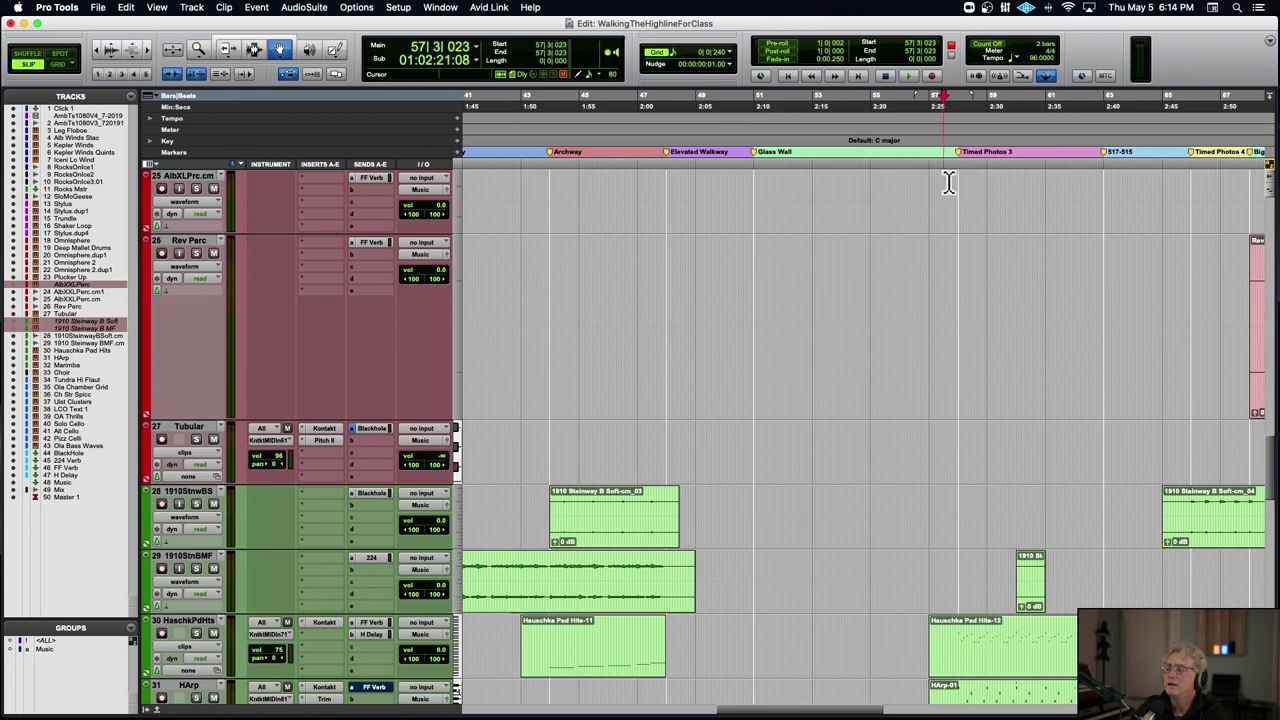
{"action": "key", "text": "space"}
{"action": "scroll", "coordinate": [948, 182], "scroll_direction": "down", "scroll_amount": 10}
{"action": "scroll", "coordinate": [948, 182], "scroll_direction": "right", "scroll_amount": 7}
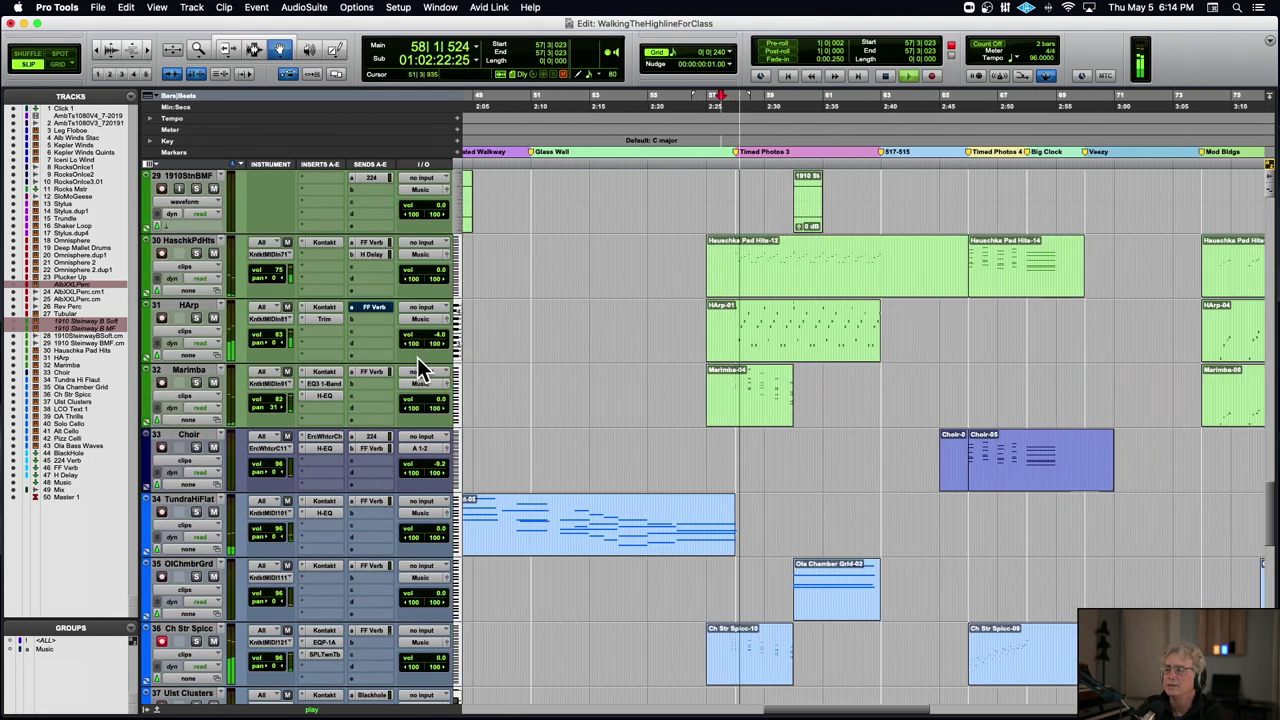
{"action": "left_click", "coordinate": [196, 253]}
{"action": "left_click", "coordinate": [196, 318]}
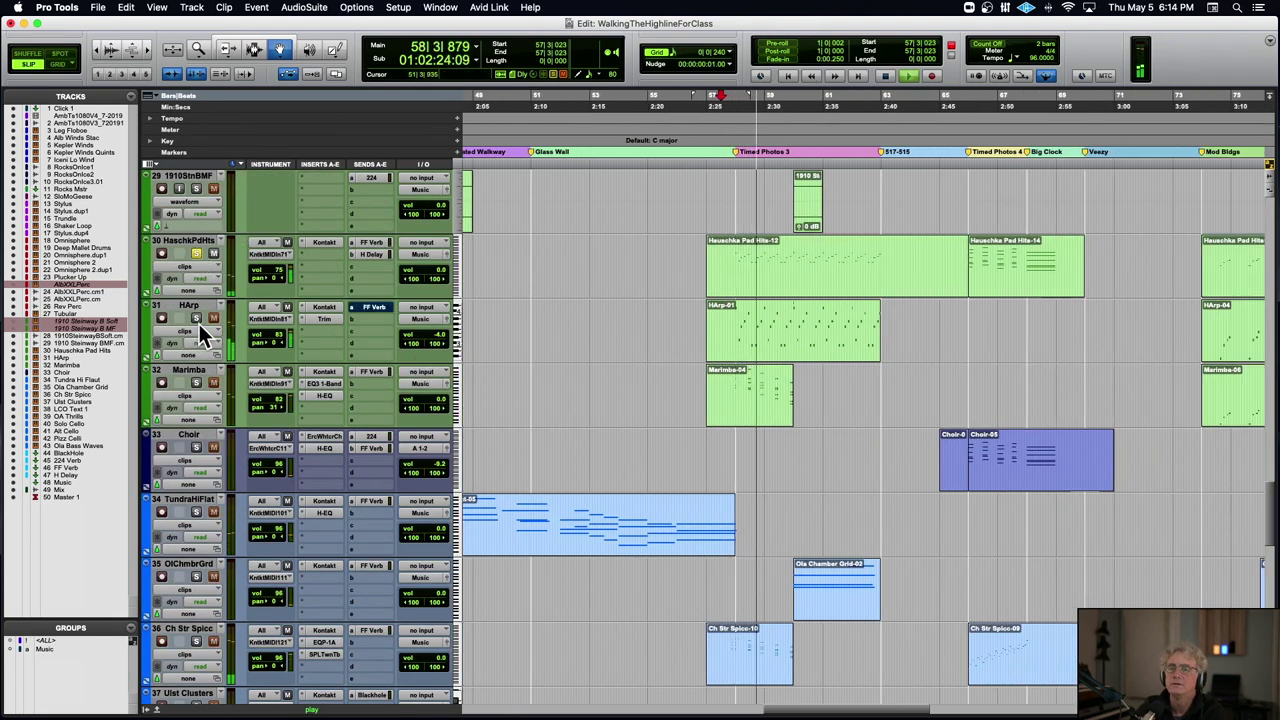
{"action": "left_click", "coordinate": [196, 382]}
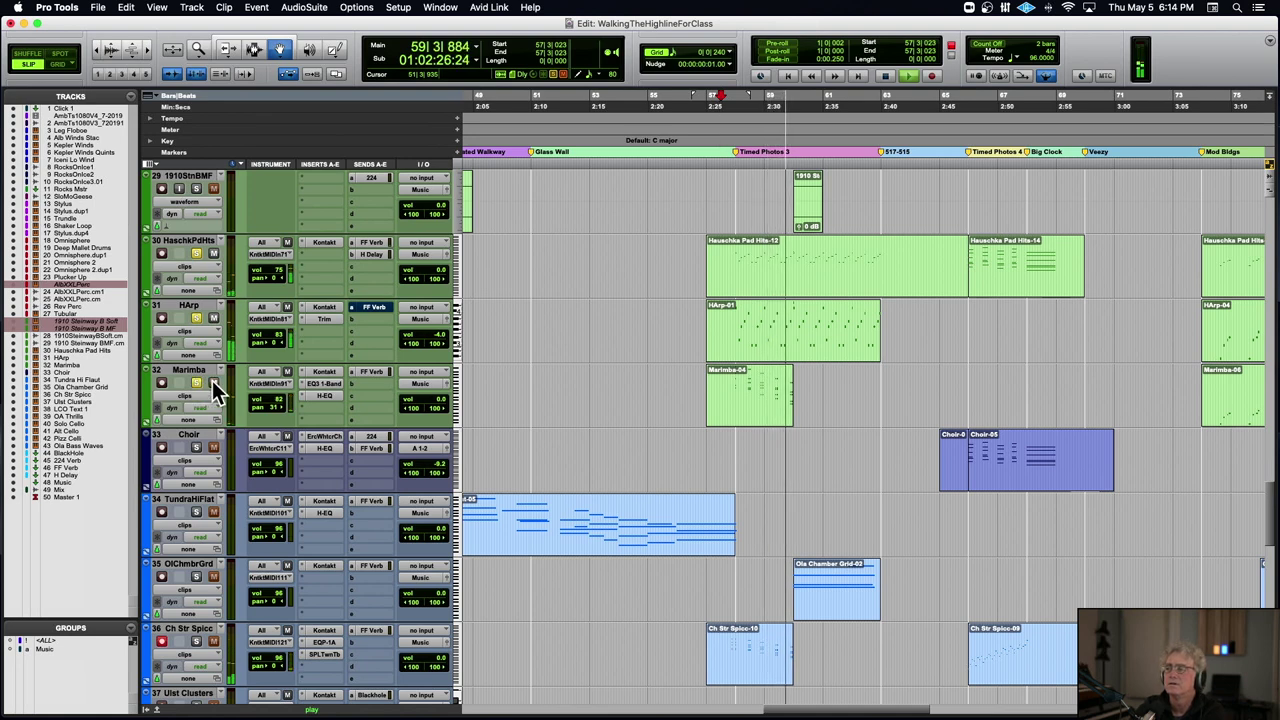
{"action": "key", "text": "space"}
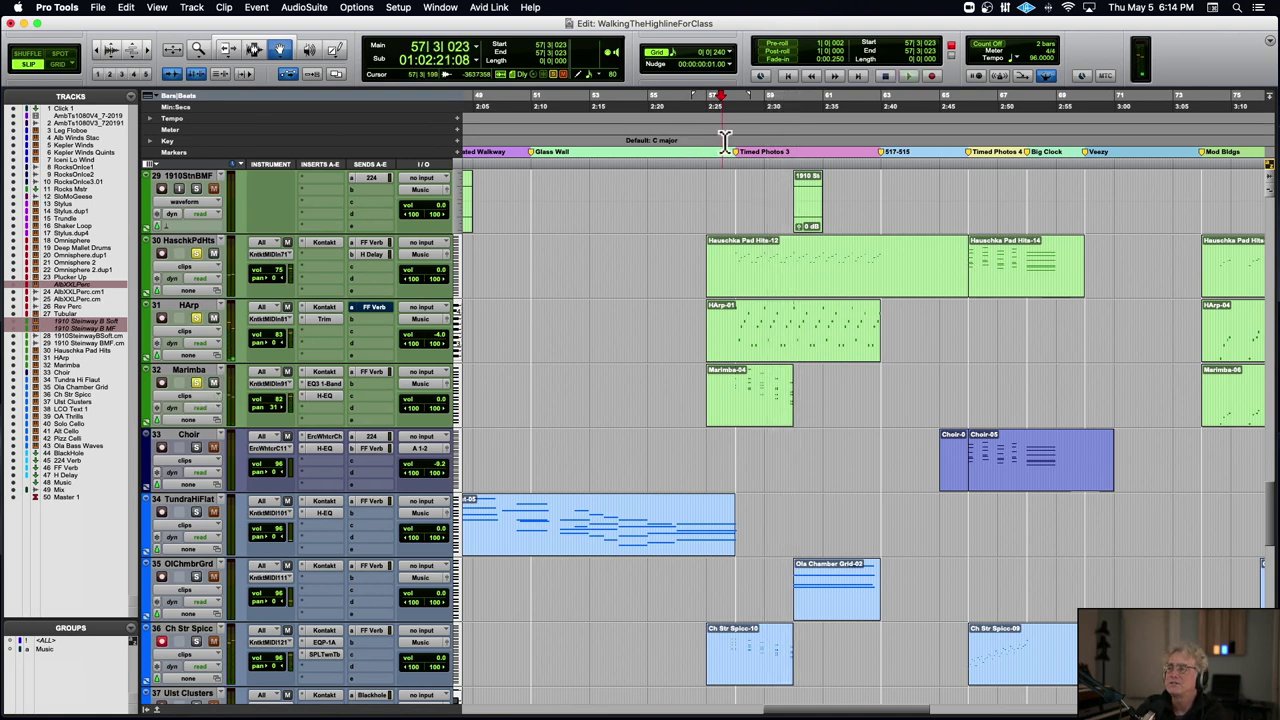
{"action": "left_click", "coordinate": [195, 638]}
{"action": "key", "text": "space"}
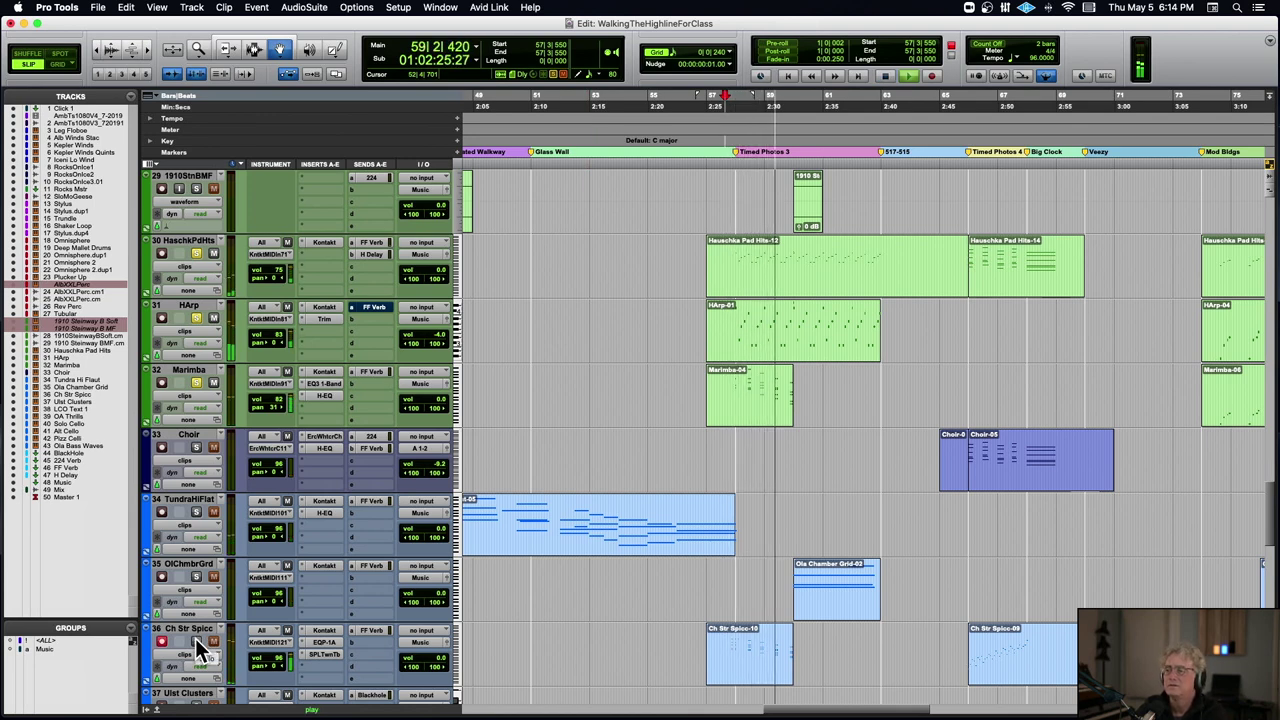
- Select the Marimba-04 clip, keep only the Marimba track soloed, and play it from bar 57 with the timeline zoomed in
{"action": "left_click", "coordinate": [749, 391]}
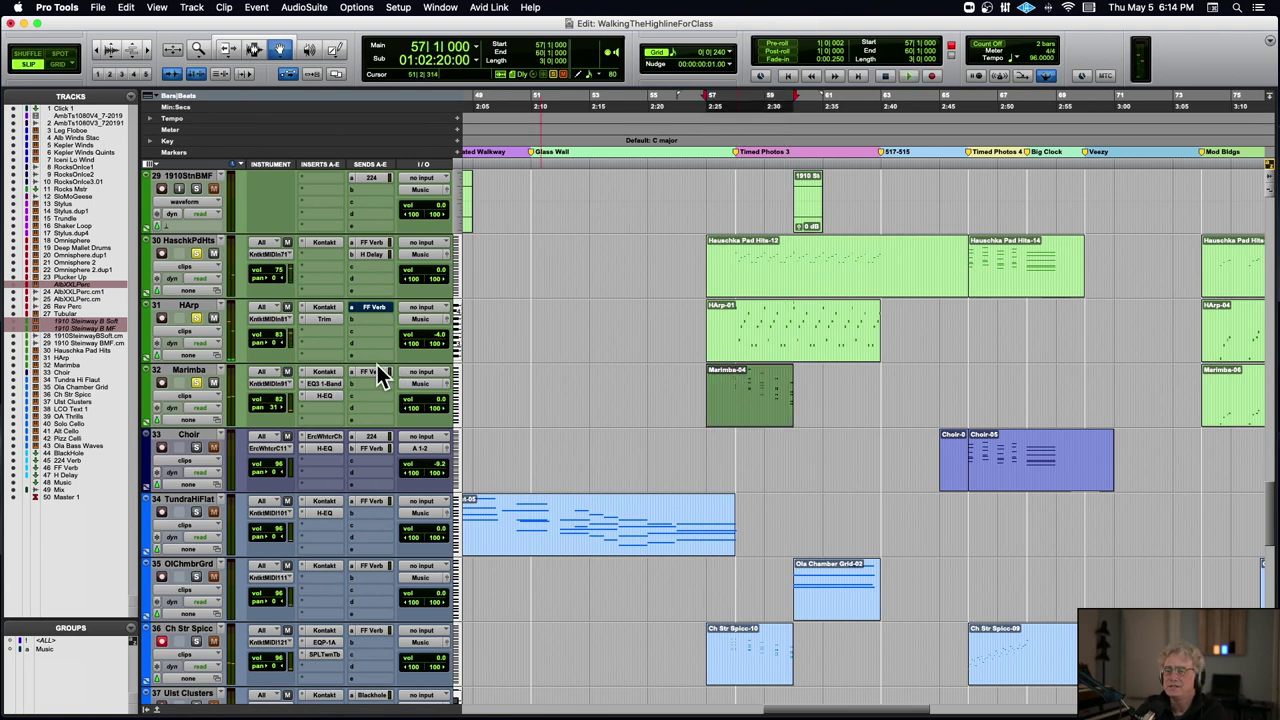
{"action": "key", "text": "space"}
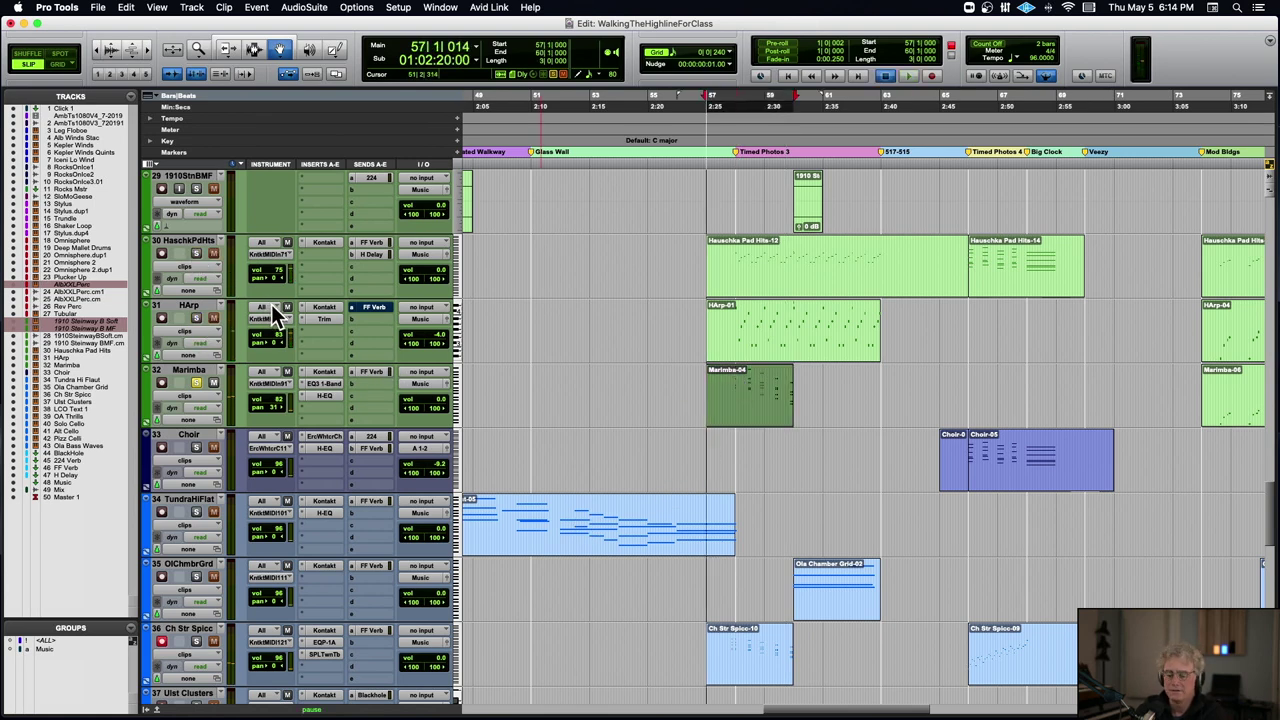
{"action": "key", "text": "t"}
{"action": "scroll", "coordinate": [908, 475], "scroll_direction": "right", "scroll_amount": 5}
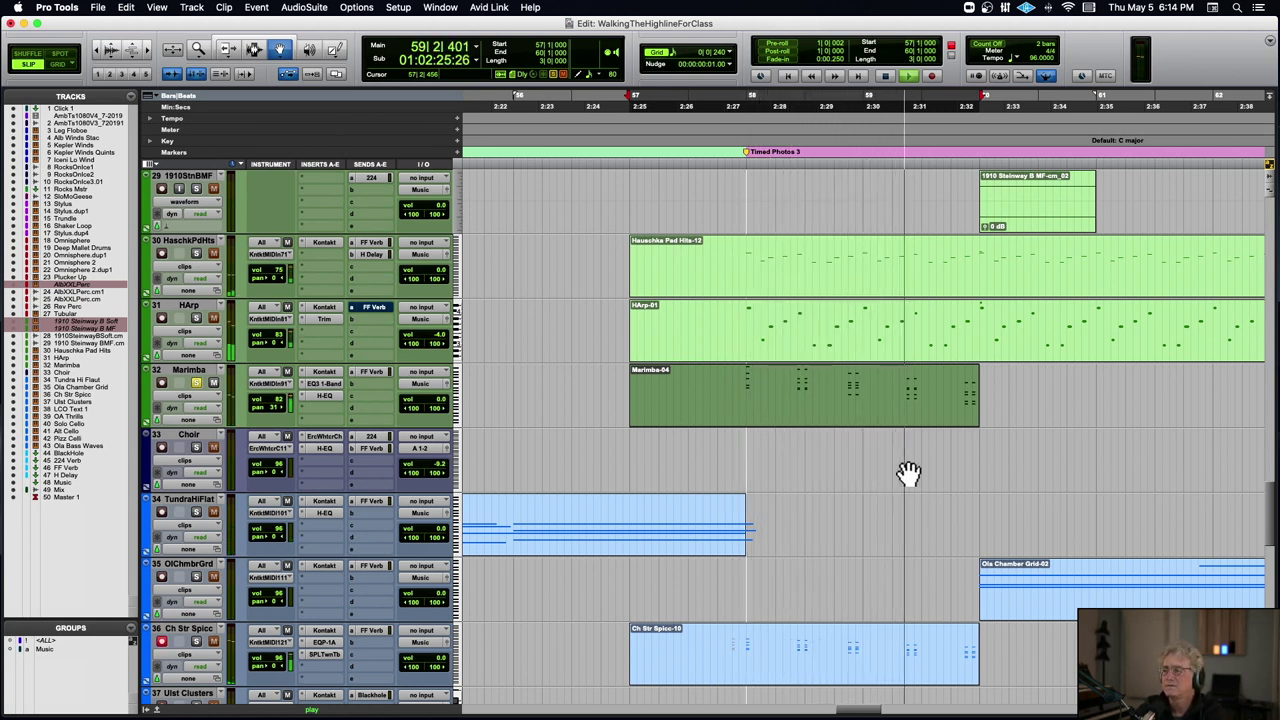
- Add the HArp and Hauschka Pad Hits tracks to the Marimba solo and replay the layered pattern from bar 57
{"action": "left_click", "coordinate": [199, 317]}
{"action": "key", "text": "space"}
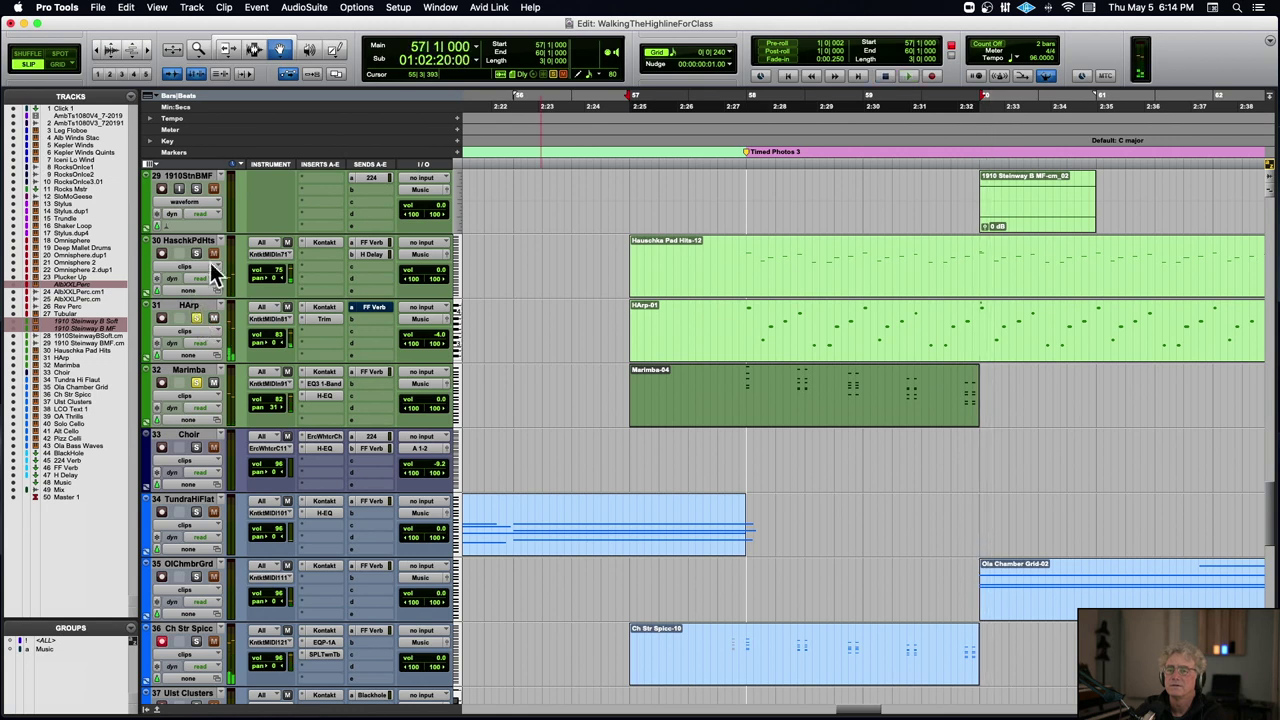
{"action": "key", "text": "space"}
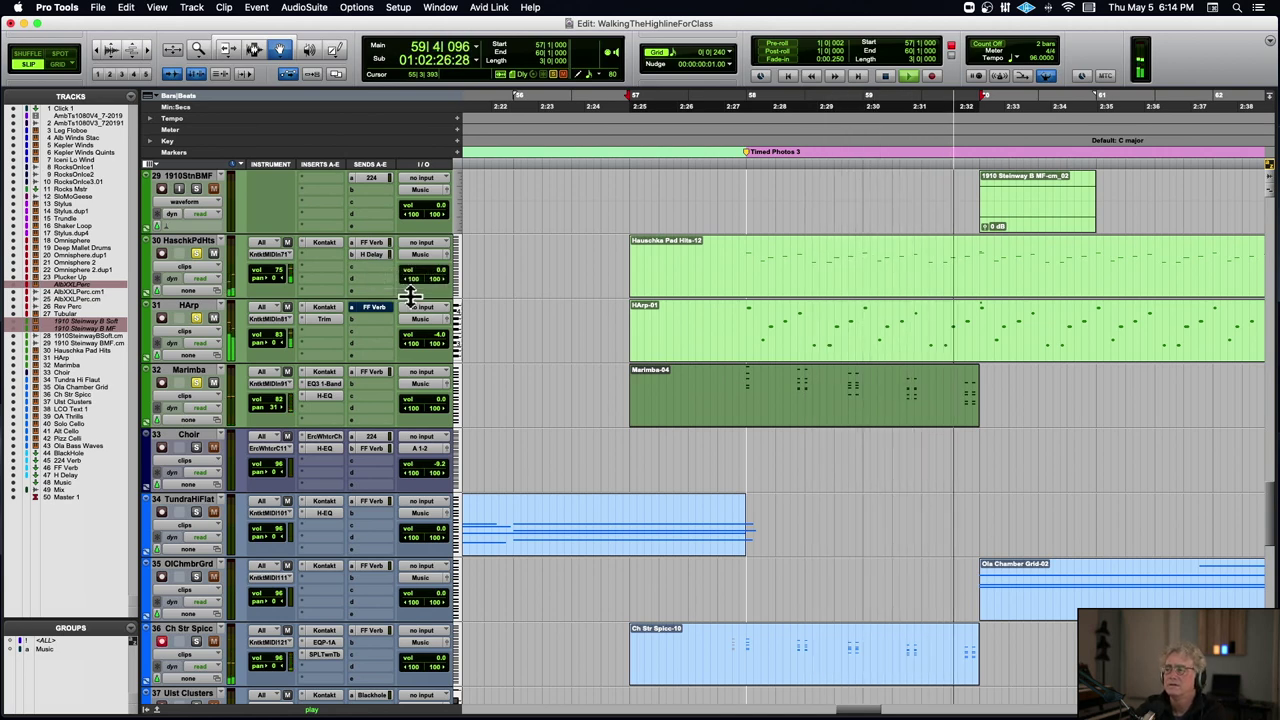
{"action": "key", "text": "space"}
{"action": "scroll", "coordinate": [425, 316], "scroll_direction": "down", "scroll_amount": 5}
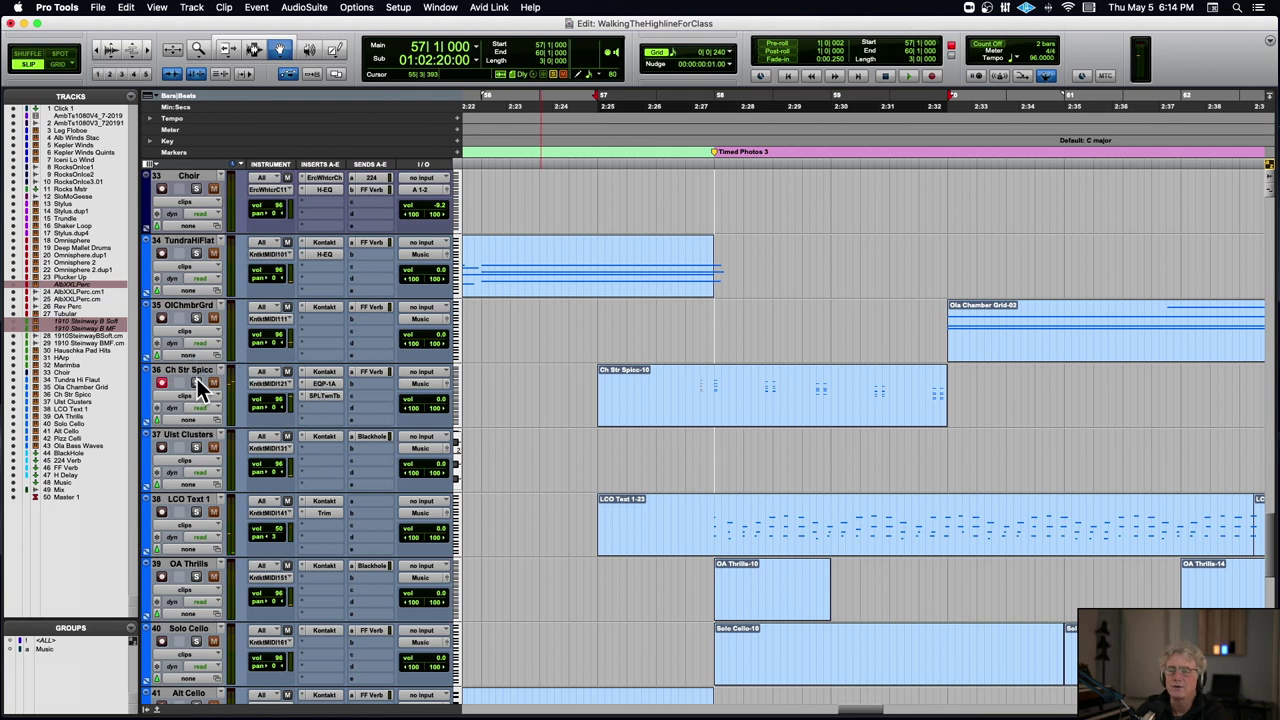
- Solo the Ch Str Spicc track and play it from bar 57, then replay the passage with LCO Text 1 soloed instead
{"action": "key", "text": "space"}
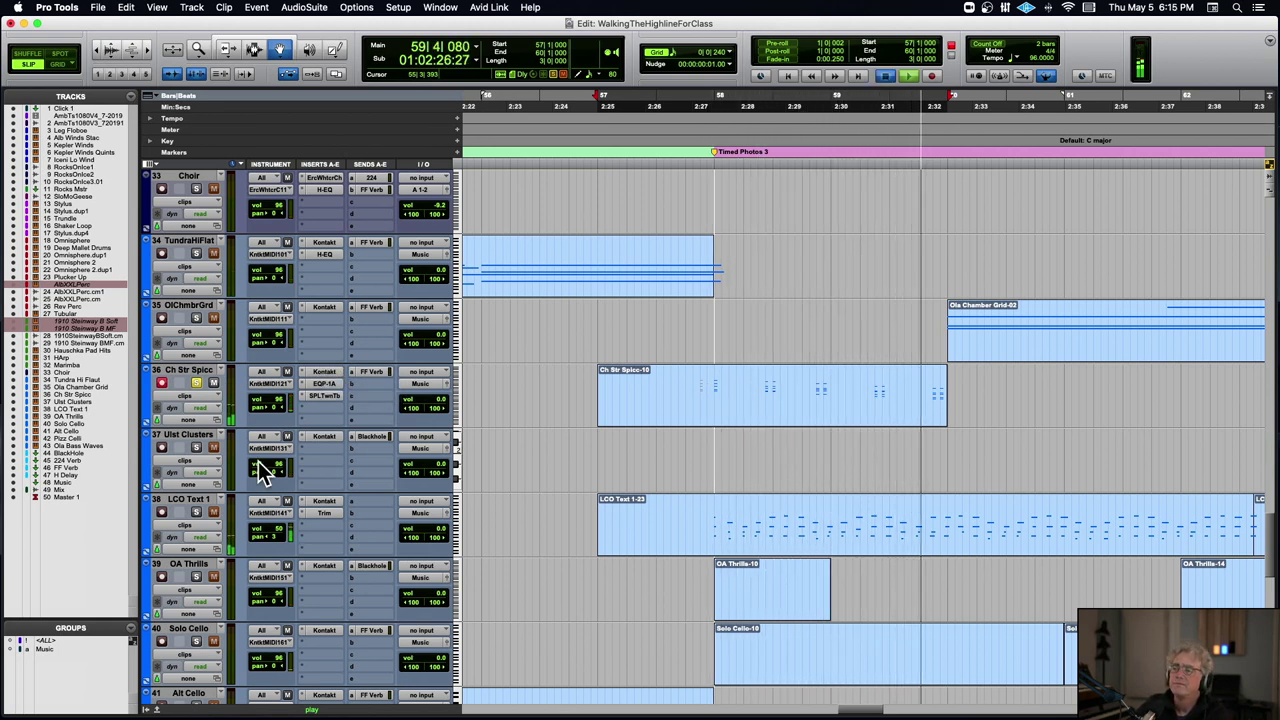
{"action": "key", "text": "space"}
{"action": "key", "text": "space"}
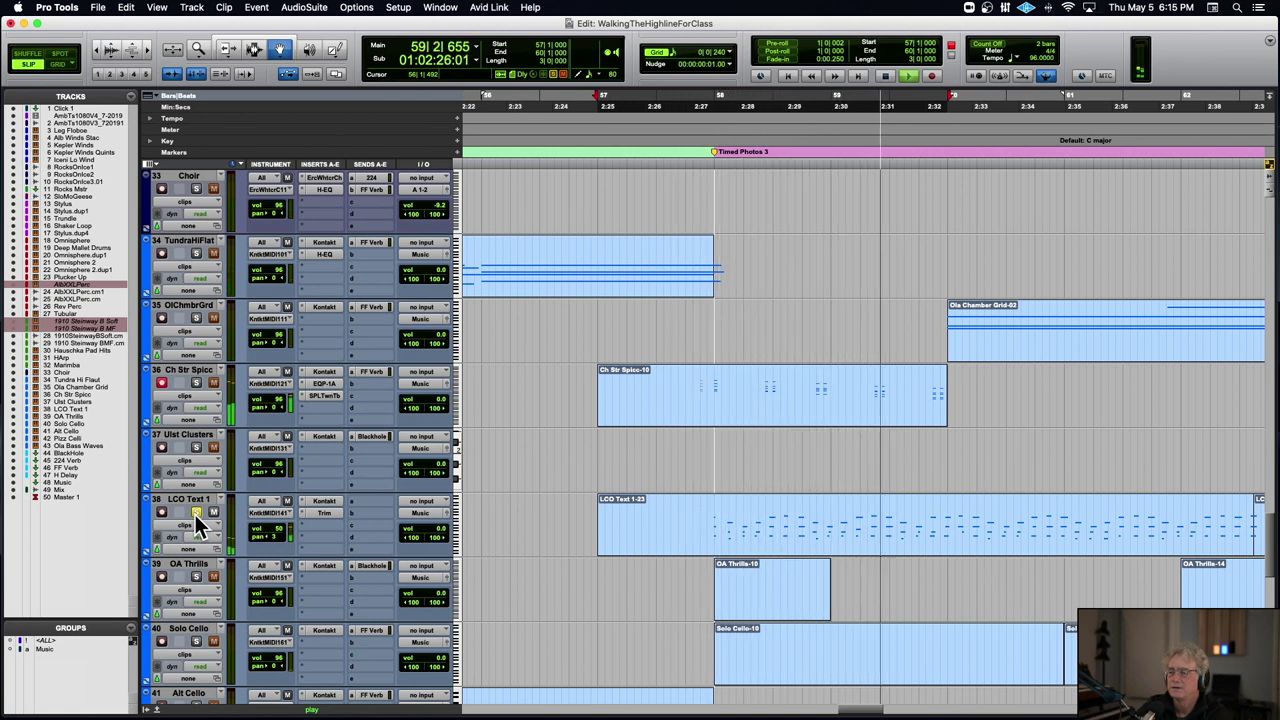
{"action": "key", "text": "space"}
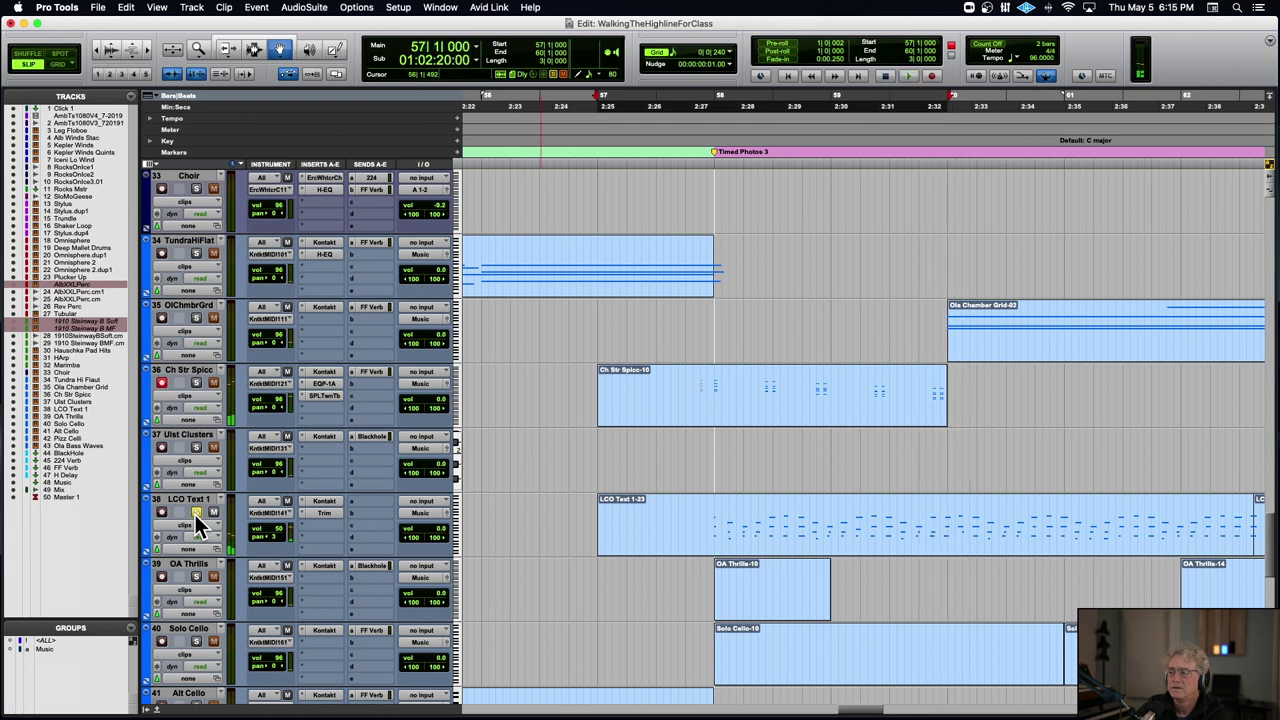
- Play the soloed LCO Text 1 track from the end of bar 58 and display its mod wheel controller data
{"action": "left_click", "coordinate": [815, 126]}
{"action": "key", "text": "space"}
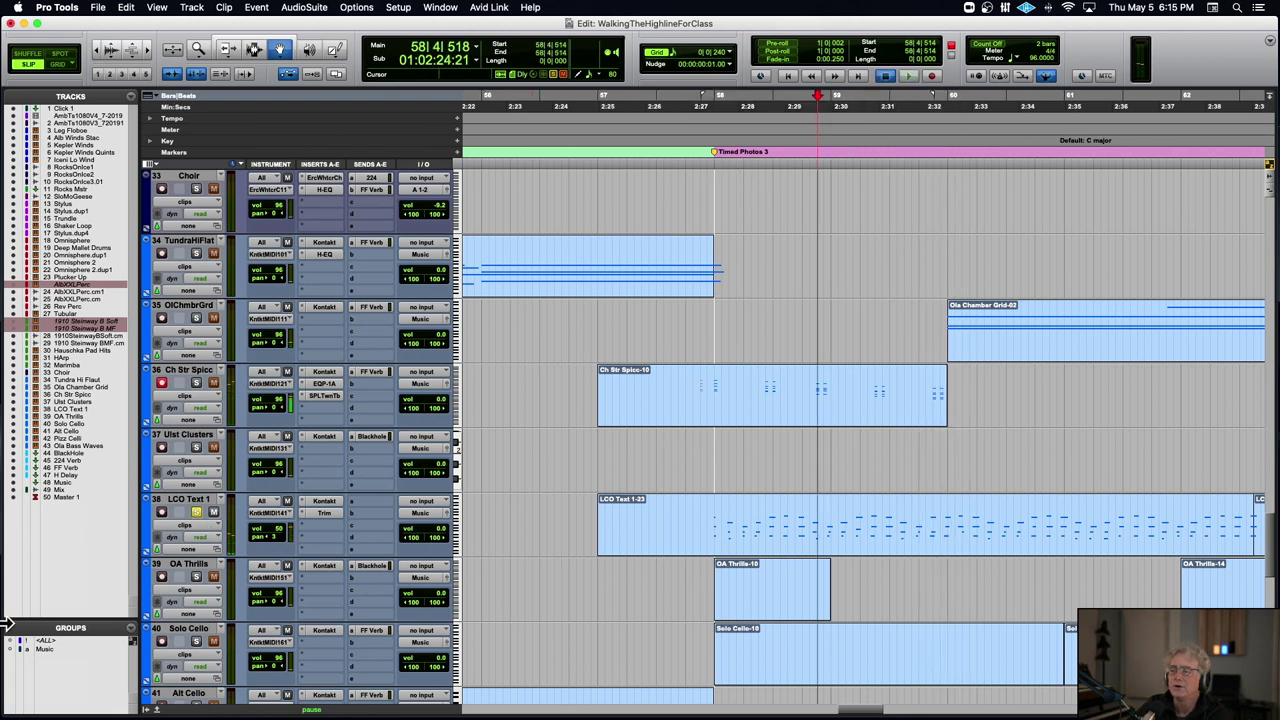
{"action": "left_click", "coordinate": [188, 523]}
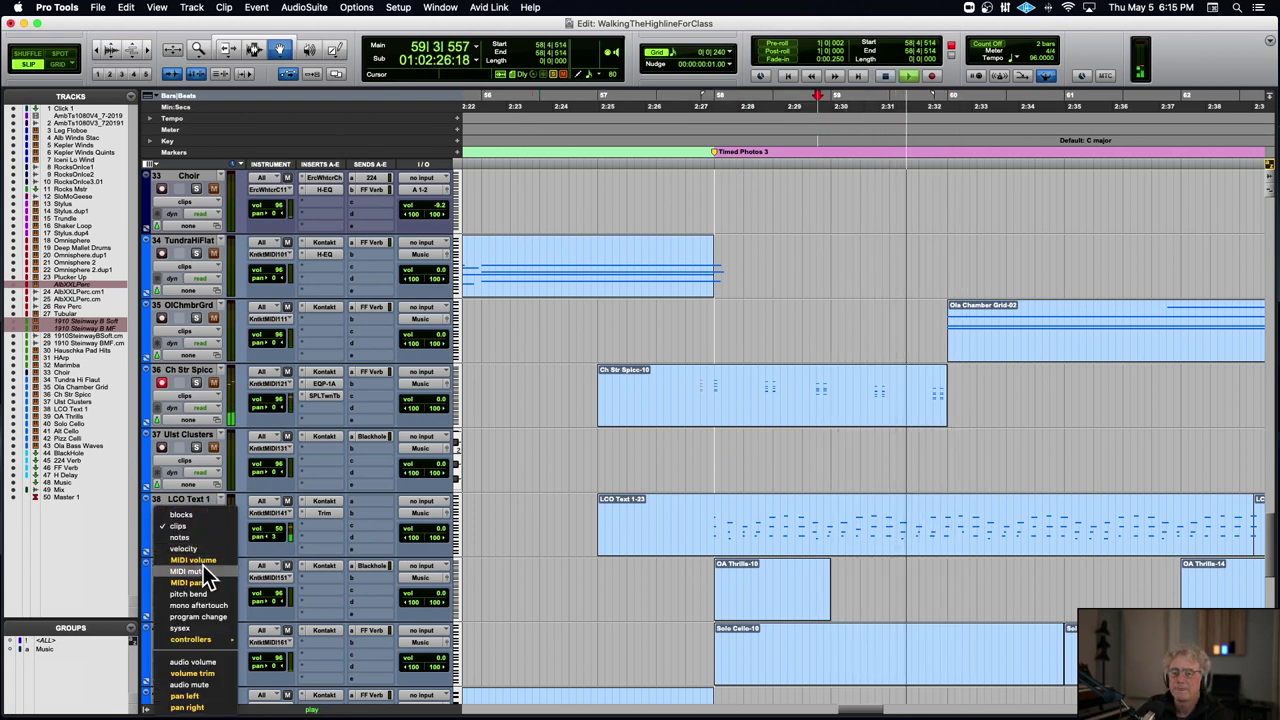
{"action": "mouse_move", "coordinate": [221, 638]}
{"action": "left_click", "coordinate": [278, 639]}
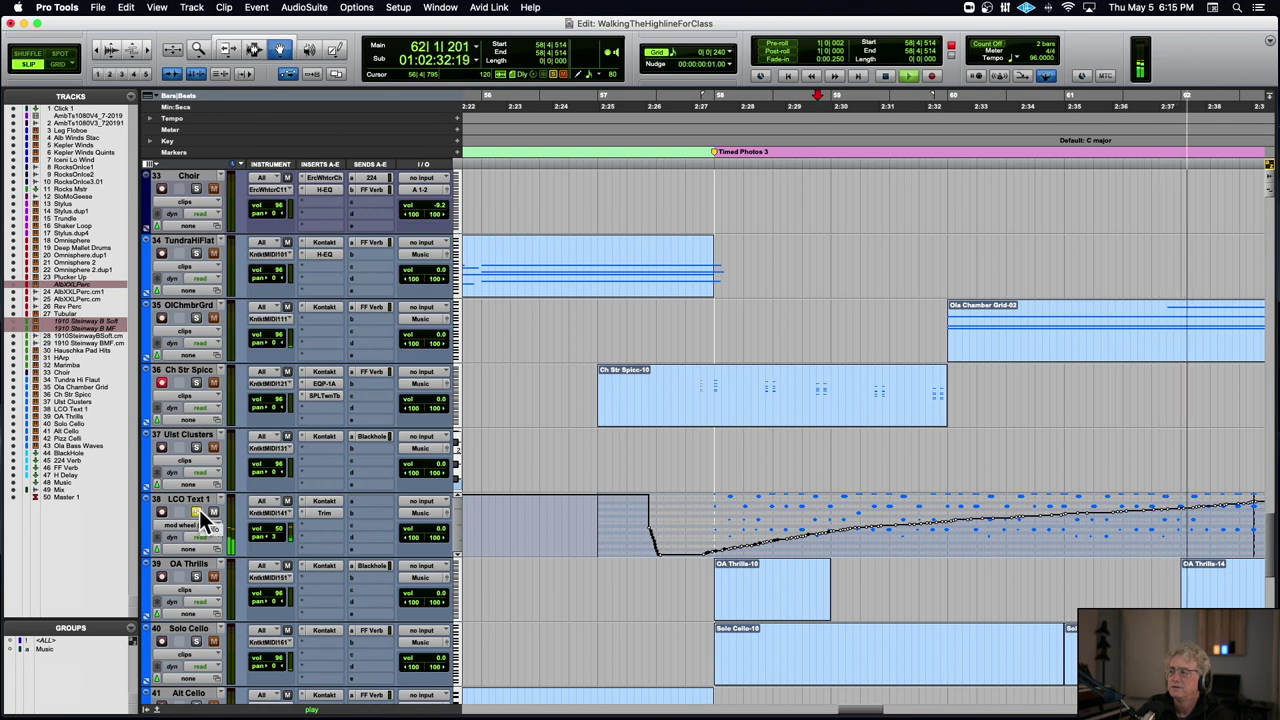
- Replay the passage from bar 58 without the LCO Text 1 solo and return that track to clips view
{"action": "key", "text": "space"}
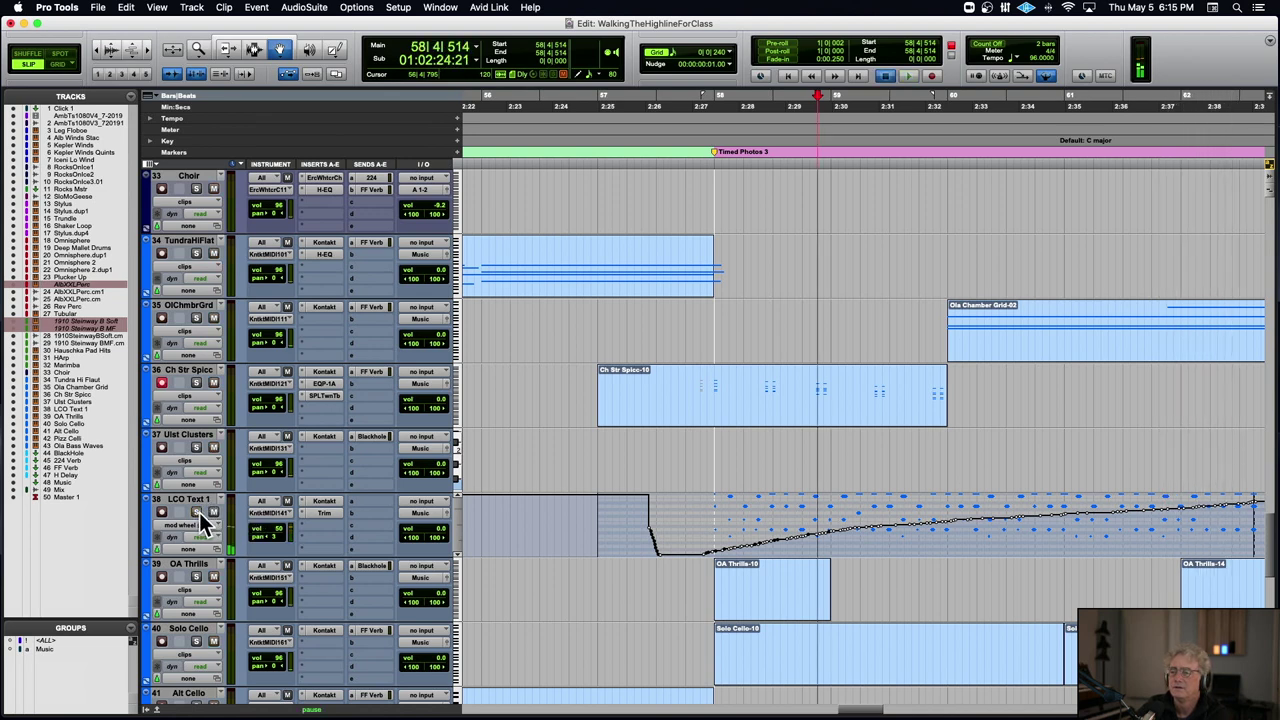
{"action": "key", "text": "space"}
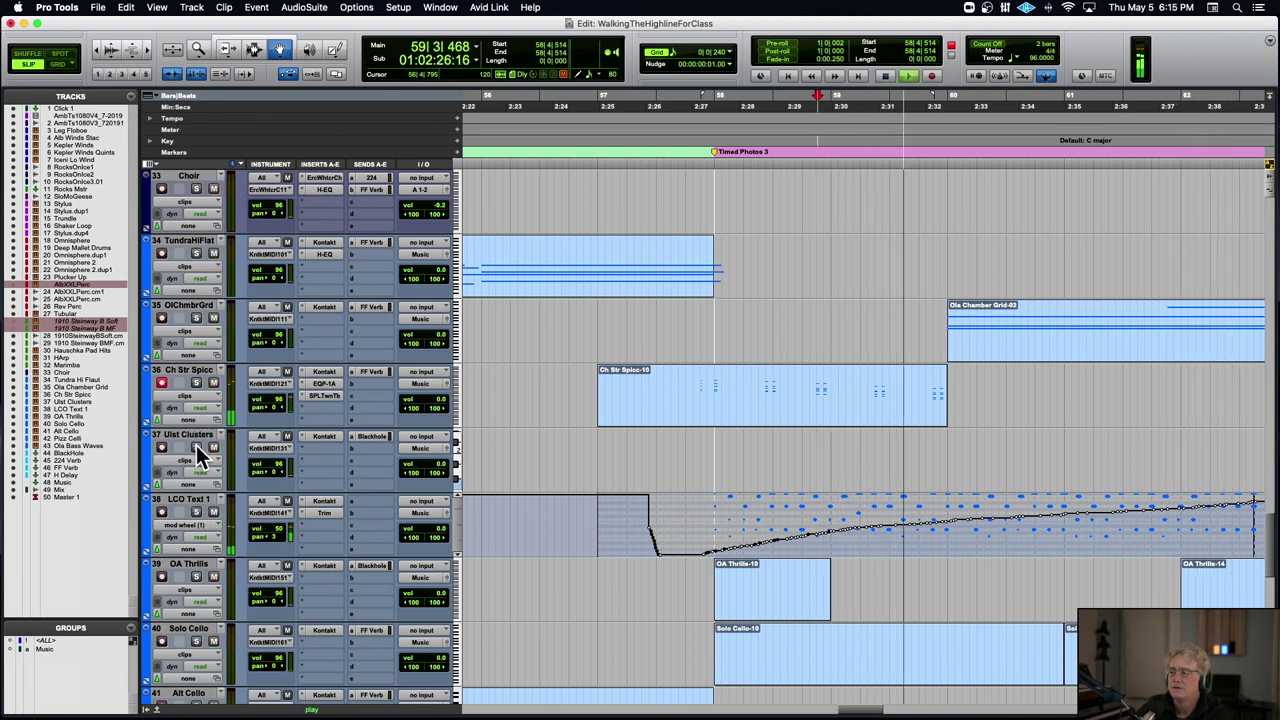
{"action": "left_click", "coordinate": [200, 525]}
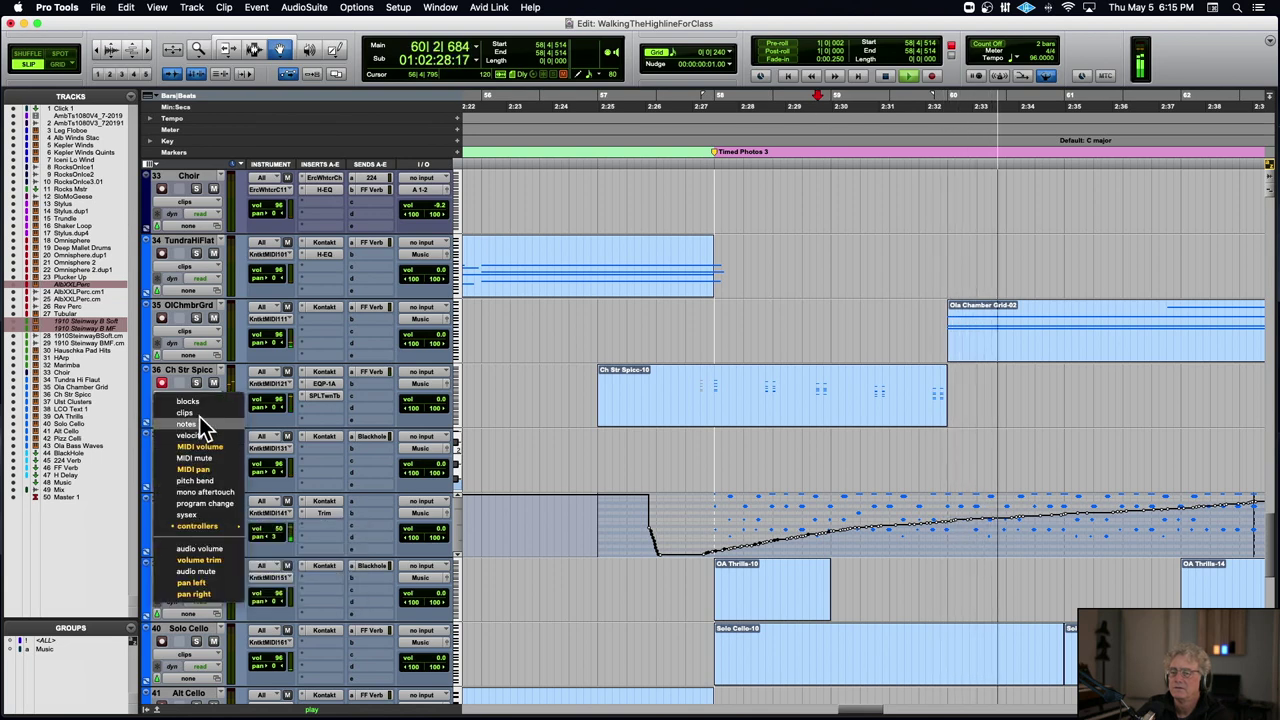
{"action": "left_click", "coordinate": [199, 413]}
- Follow the full mix through the 517-515 section into Timed Photos 4, examining which string and choir clips are playing
{"action": "key", "text": "super+bracketleft"}
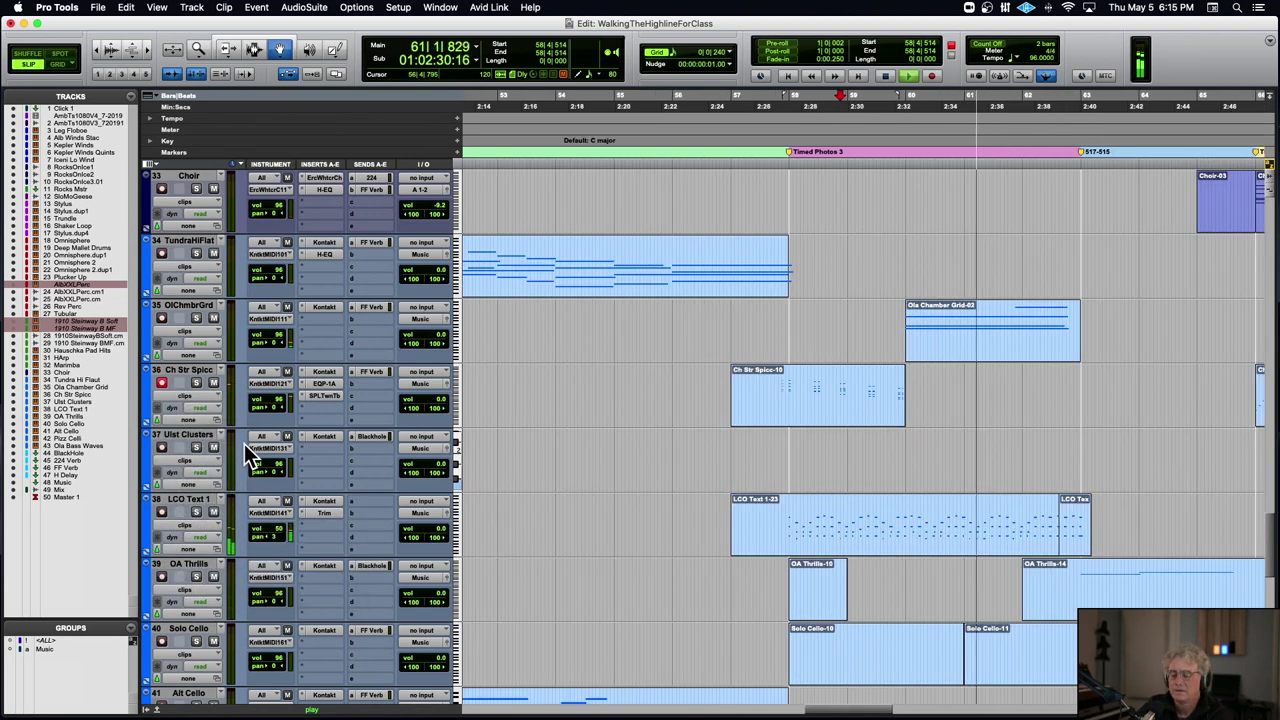
{"action": "scroll", "coordinate": [617, 505], "scroll_direction": "right", "scroll_amount": 3}
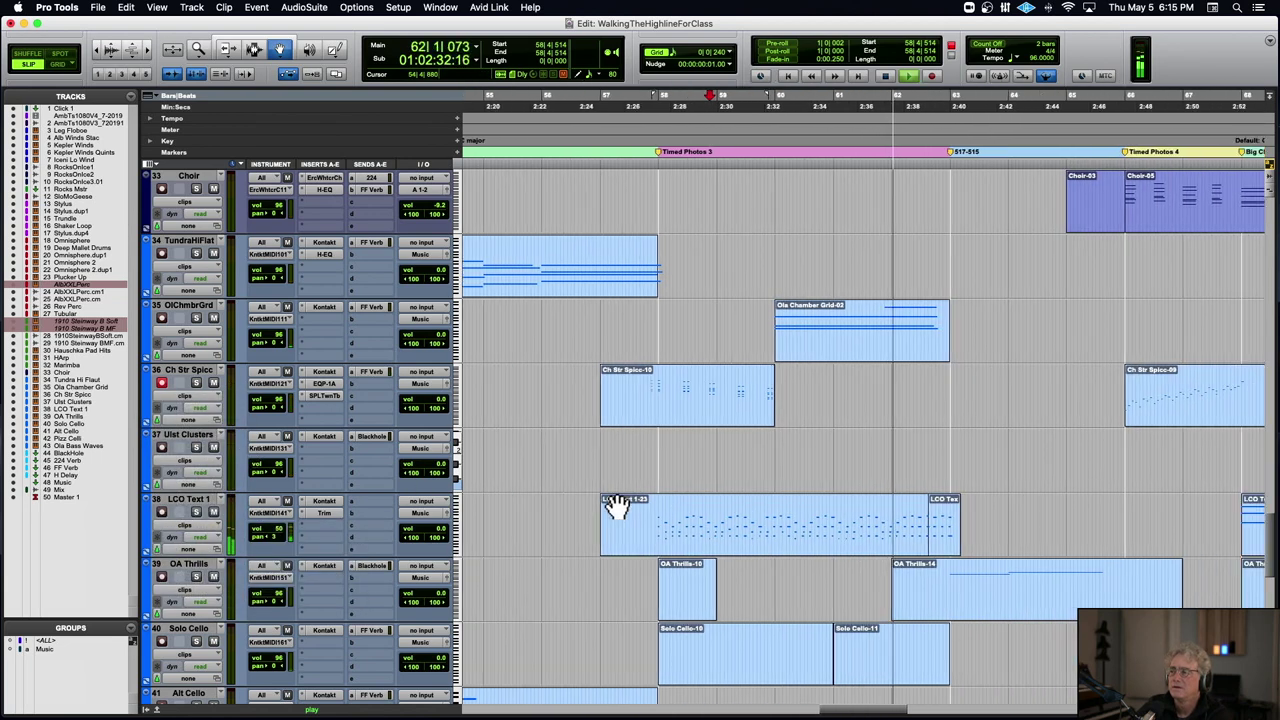
{"action": "scroll", "coordinate": [617, 505], "scroll_direction": "right", "scroll_amount": 5}
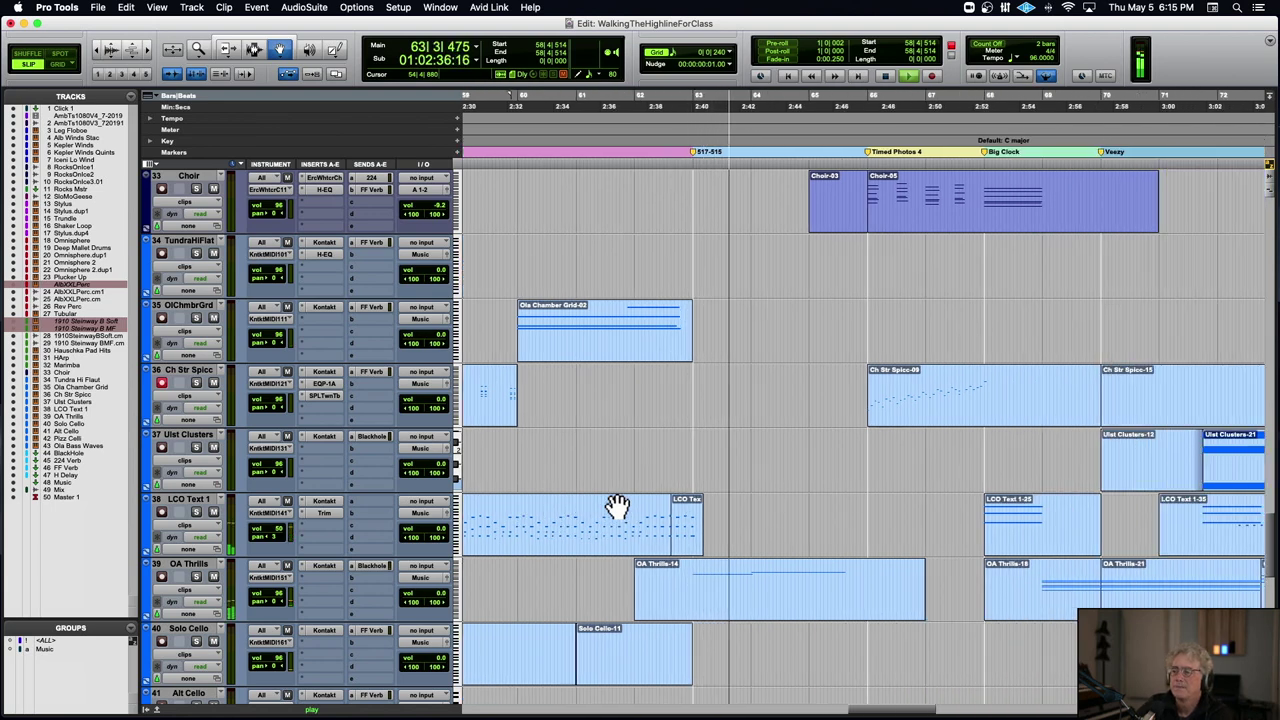
{"action": "scroll", "coordinate": [617, 505], "scroll_direction": "up", "scroll_amount": 3}
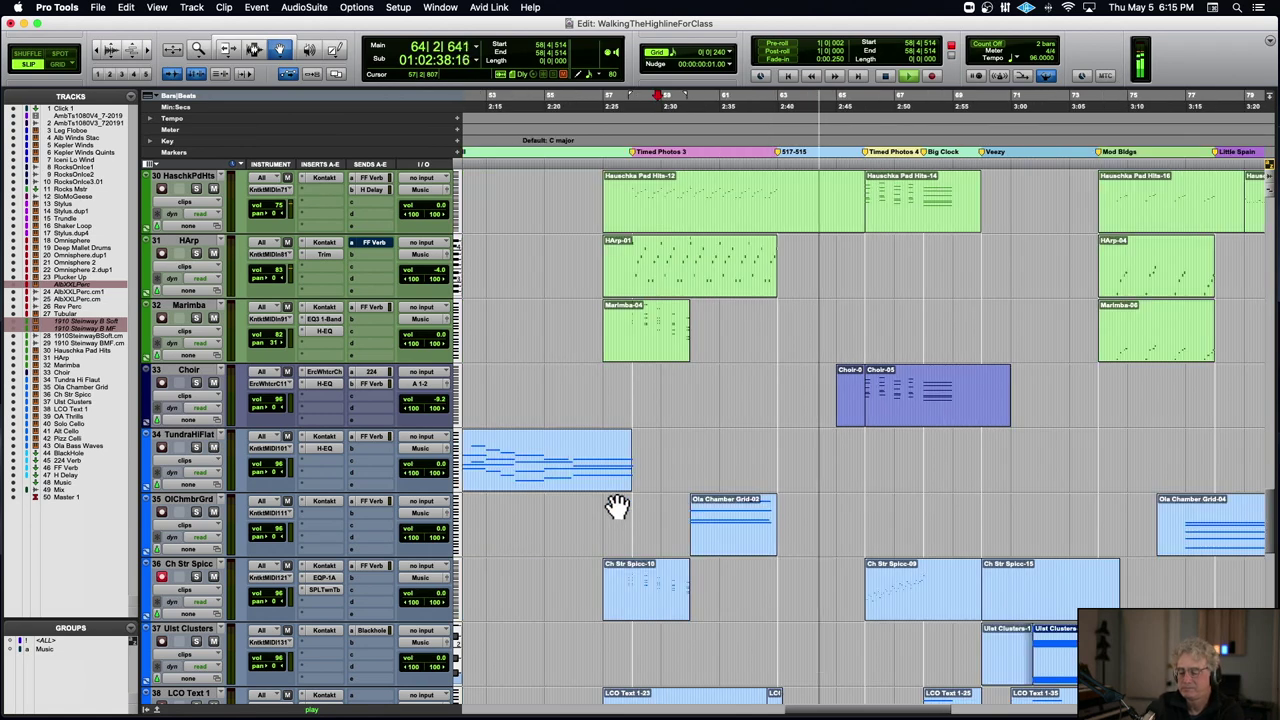
{"action": "scroll", "coordinate": [617, 505], "scroll_direction": "right", "scroll_amount": 5}
{"action": "scroll", "coordinate": [617, 505], "scroll_direction": "down", "scroll_amount": 5}
{"action": "key", "text": "super+bracketleft"}
{"action": "scroll", "coordinate": [617, 505], "scroll_direction": "right", "scroll_amount": 2}
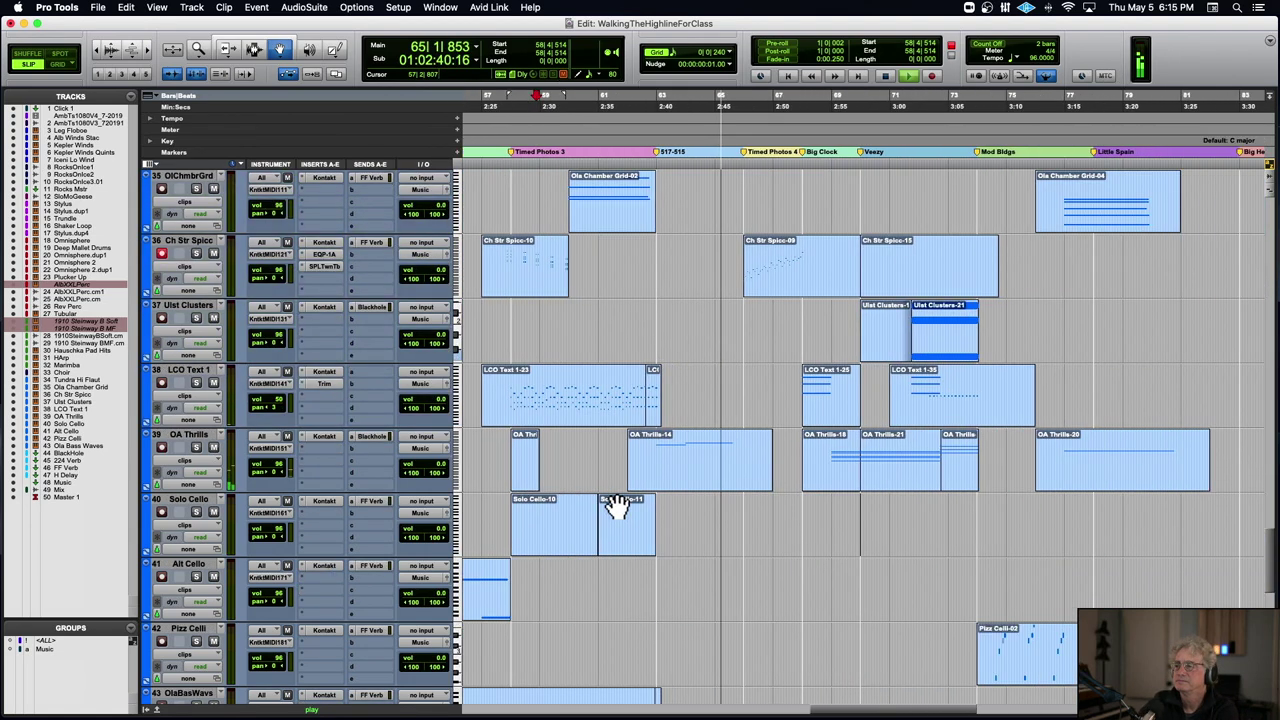
{"action": "scroll", "coordinate": [617, 505], "scroll_direction": "up", "scroll_amount": 3}
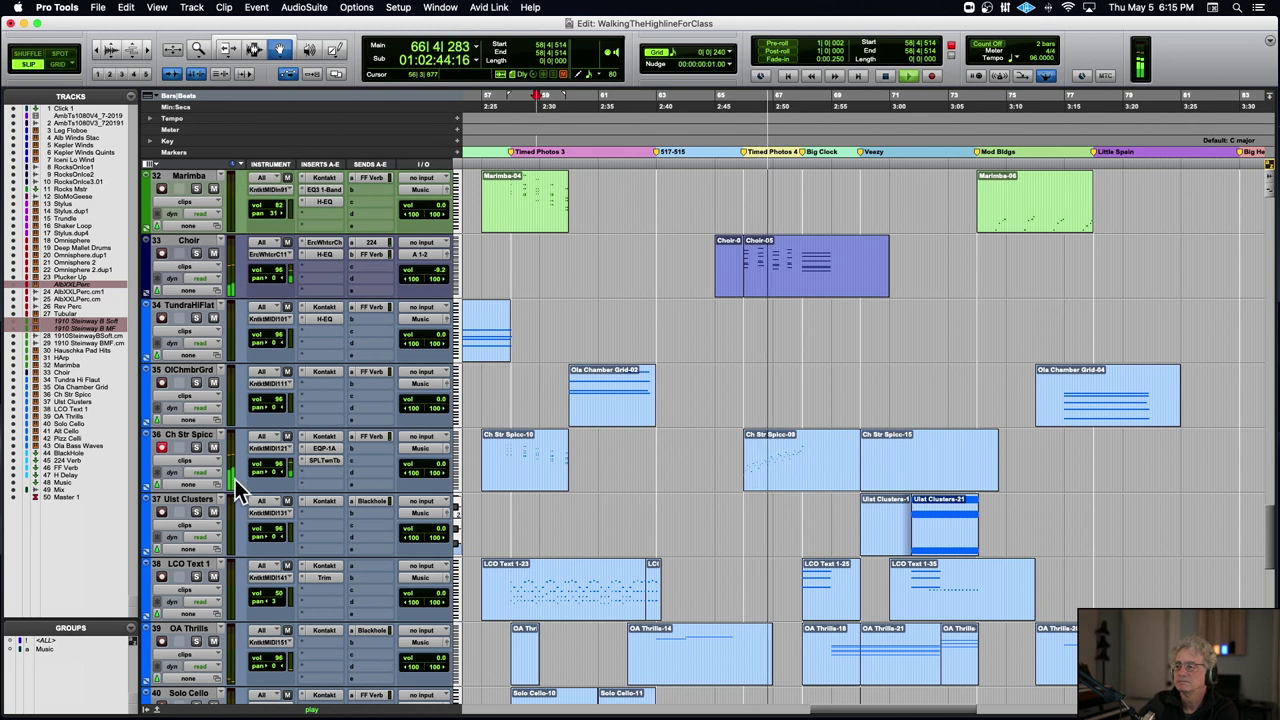
- Solo the Choir track and play it from bar 66 in the Timed Photos 4 section
{"action": "key", "text": "space"}
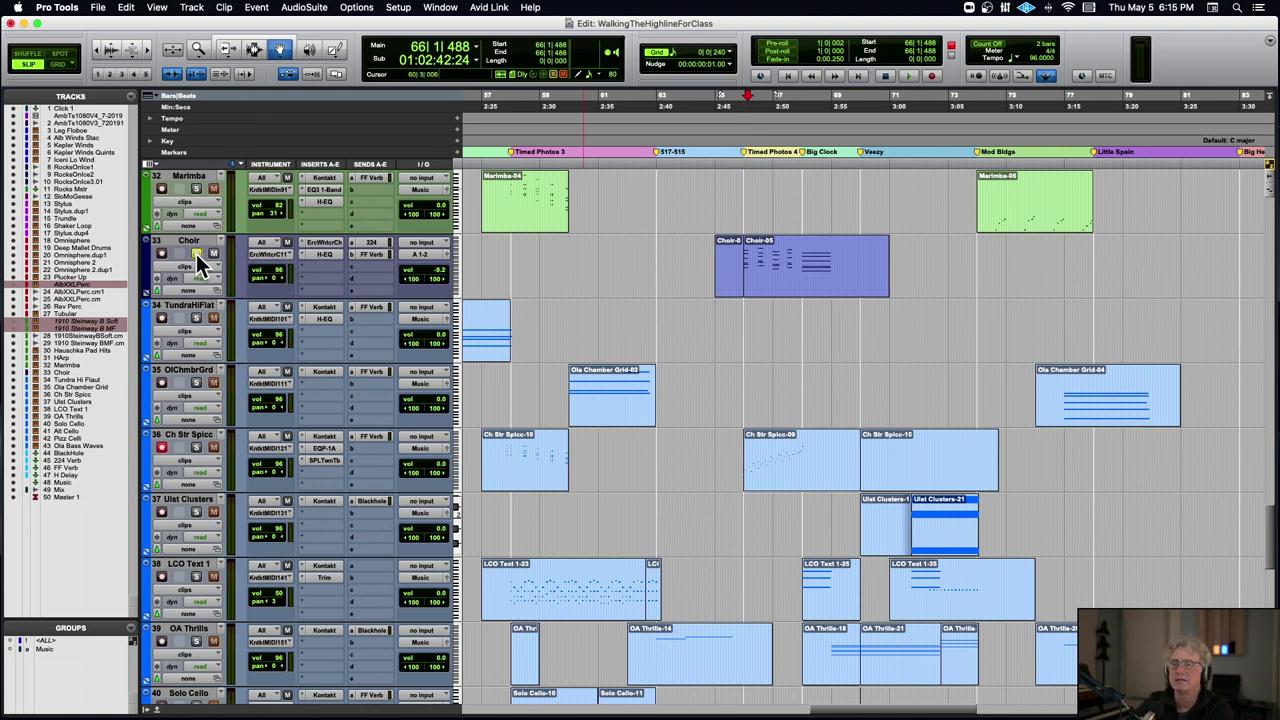
{"action": "key", "text": "space"}
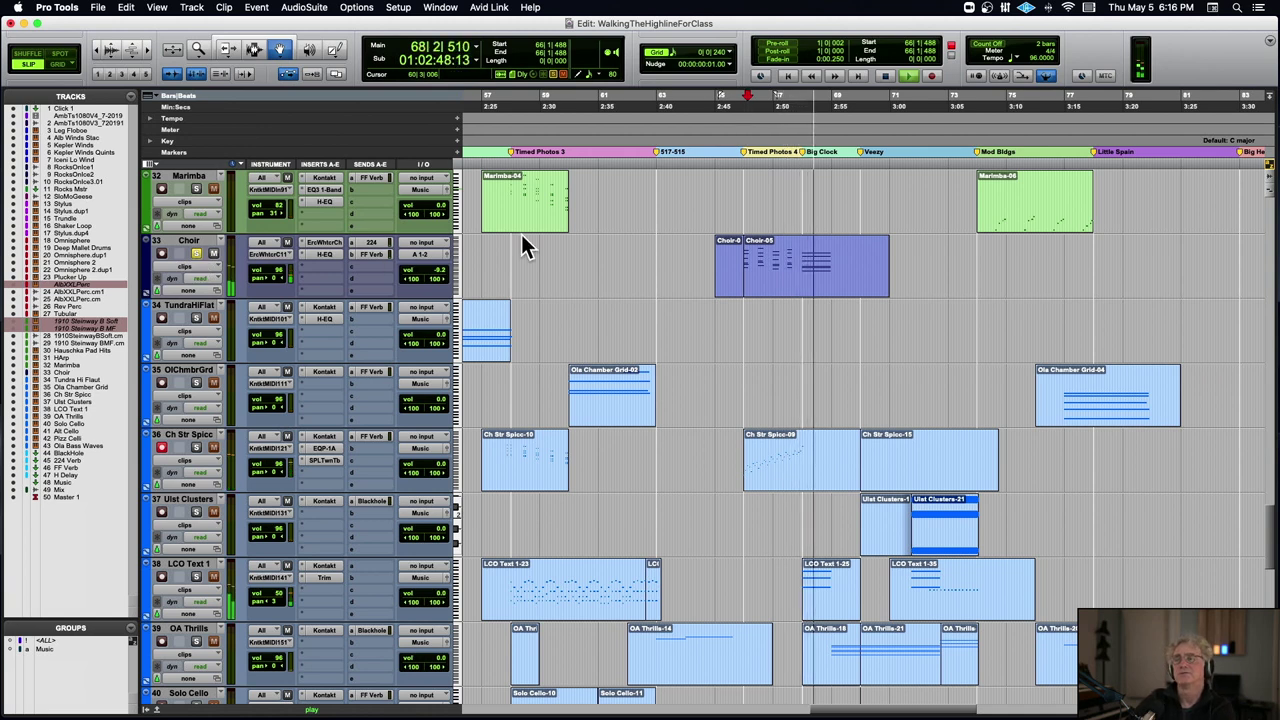
{"action": "key", "text": "space"}
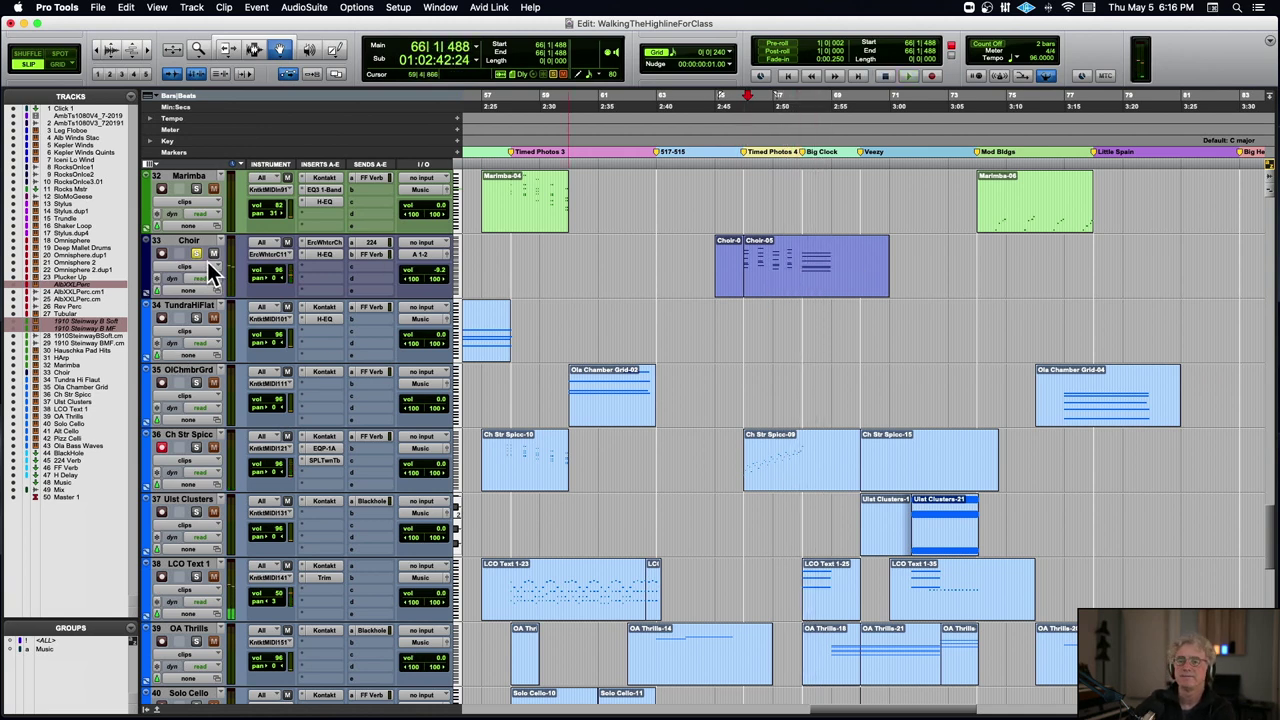
- Replay the mix from bar 66 without the Choir solo, selecting the Rev Perc_02 clip and examining the tracks through Big Clock and Veezy
{"action": "key", "text": "space"}
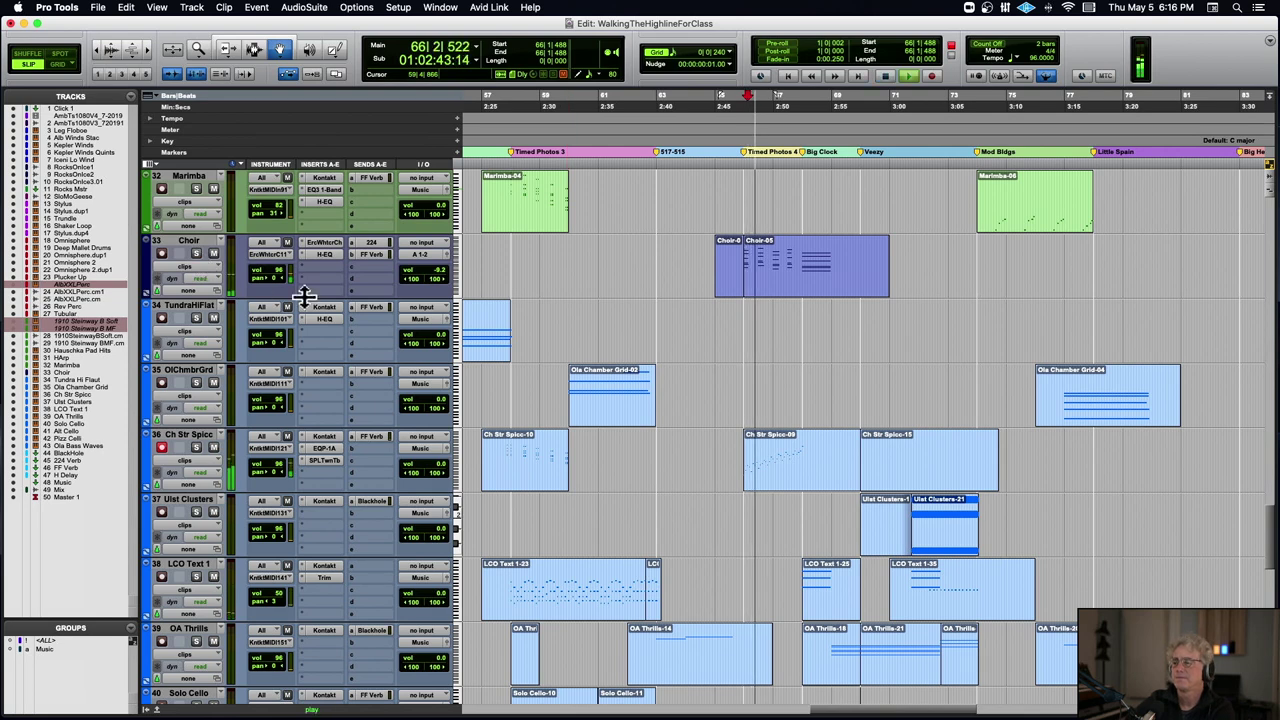
{"action": "scroll", "coordinate": [305, 295], "scroll_direction": "down", "scroll_amount": 3}
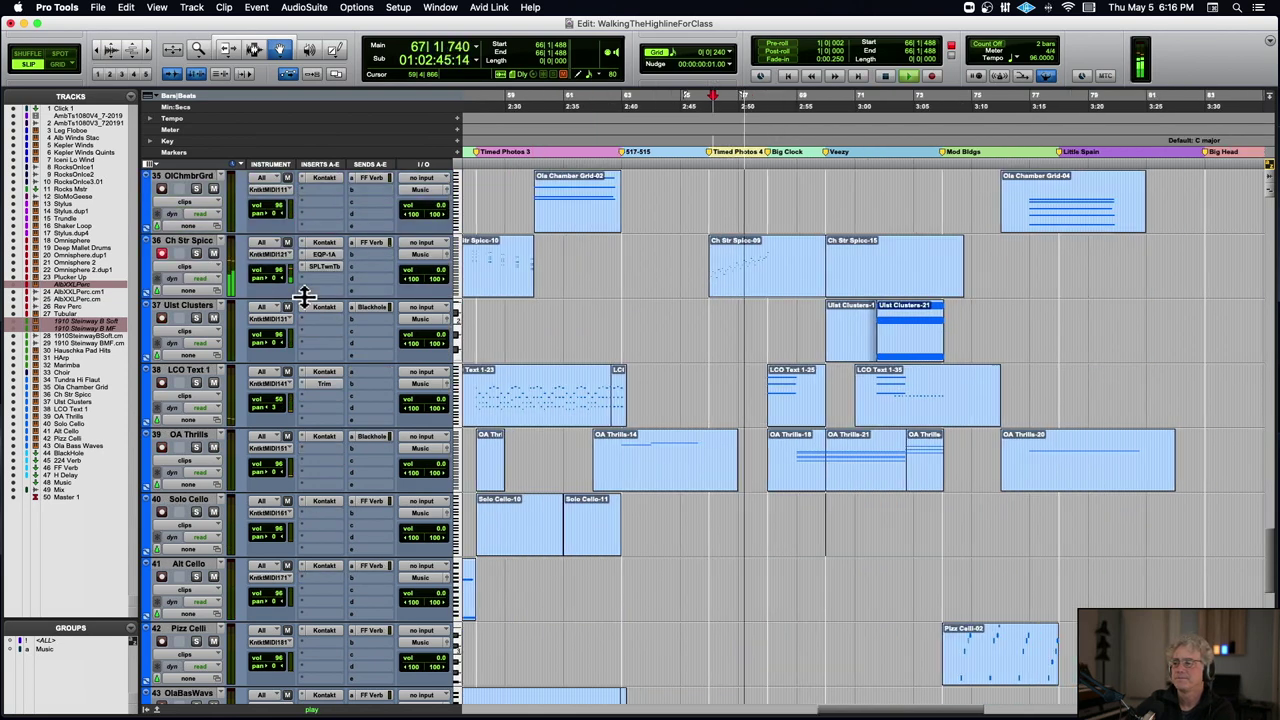
{"action": "scroll", "coordinate": [180, 378], "scroll_direction": "up", "scroll_amount": 1}
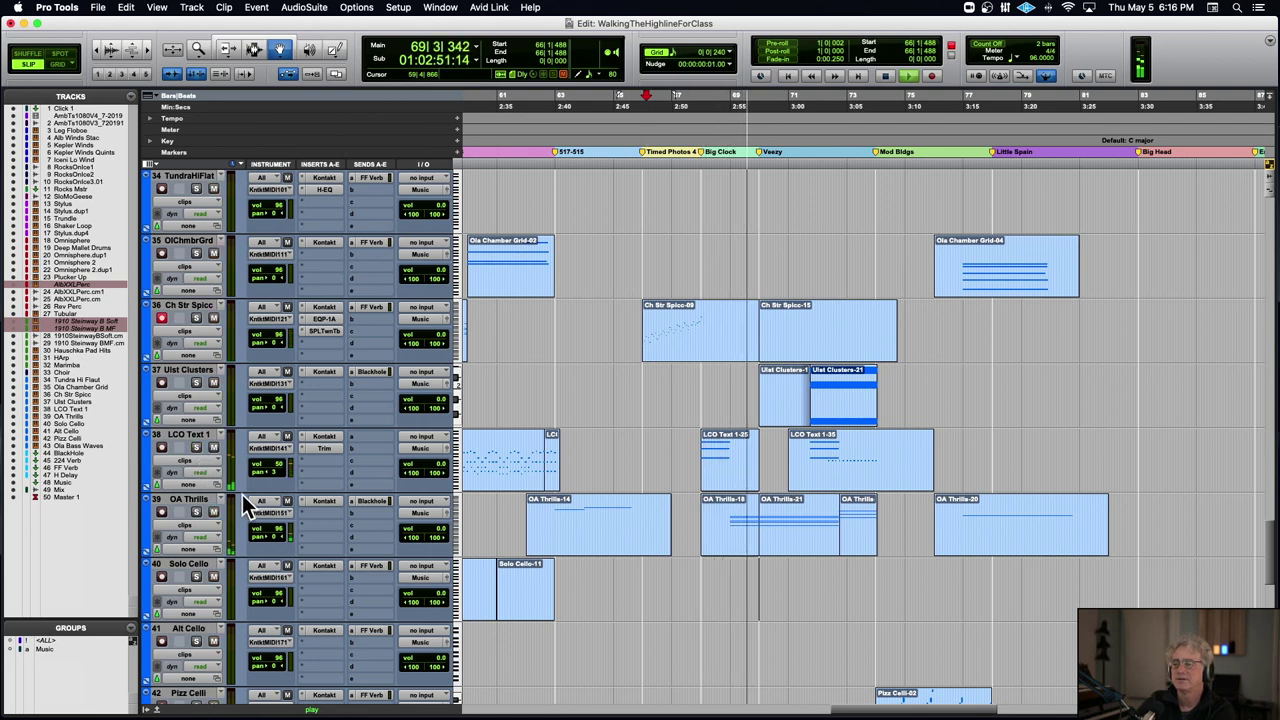
{"action": "scroll", "coordinate": [506, 480], "scroll_direction": "up", "scroll_amount": 8}
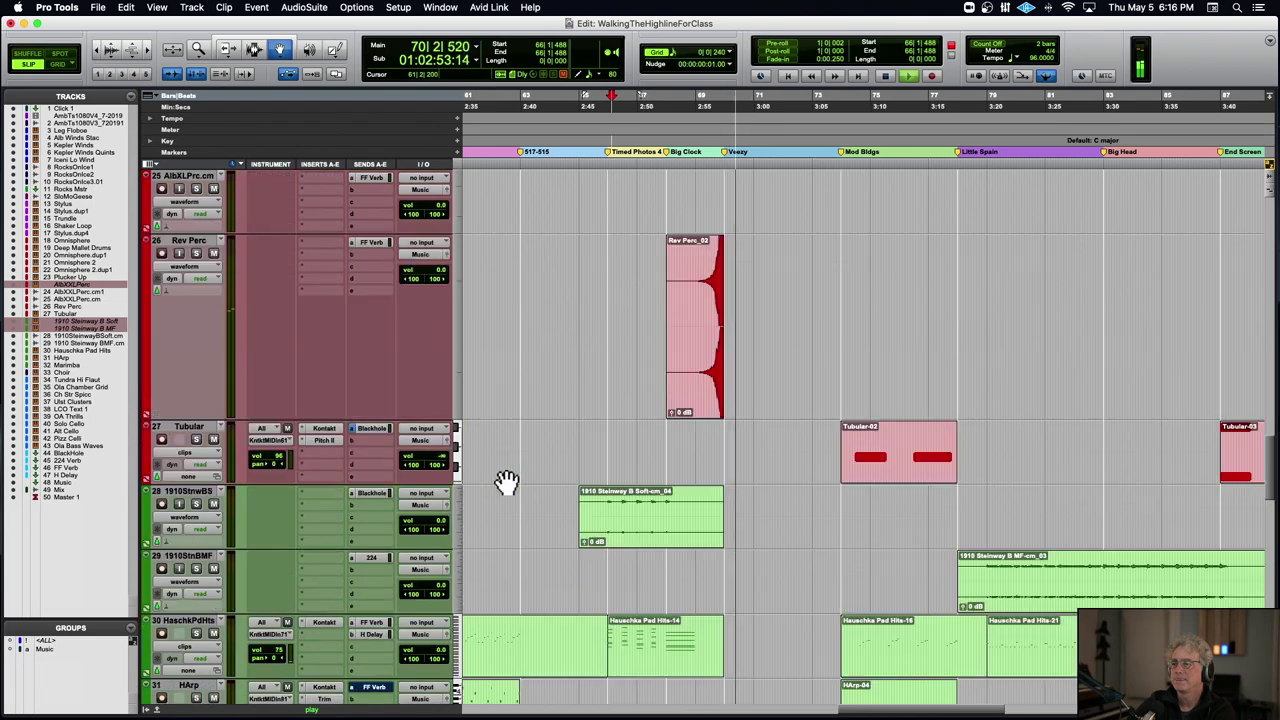
{"action": "left_click", "coordinate": [708, 323]}
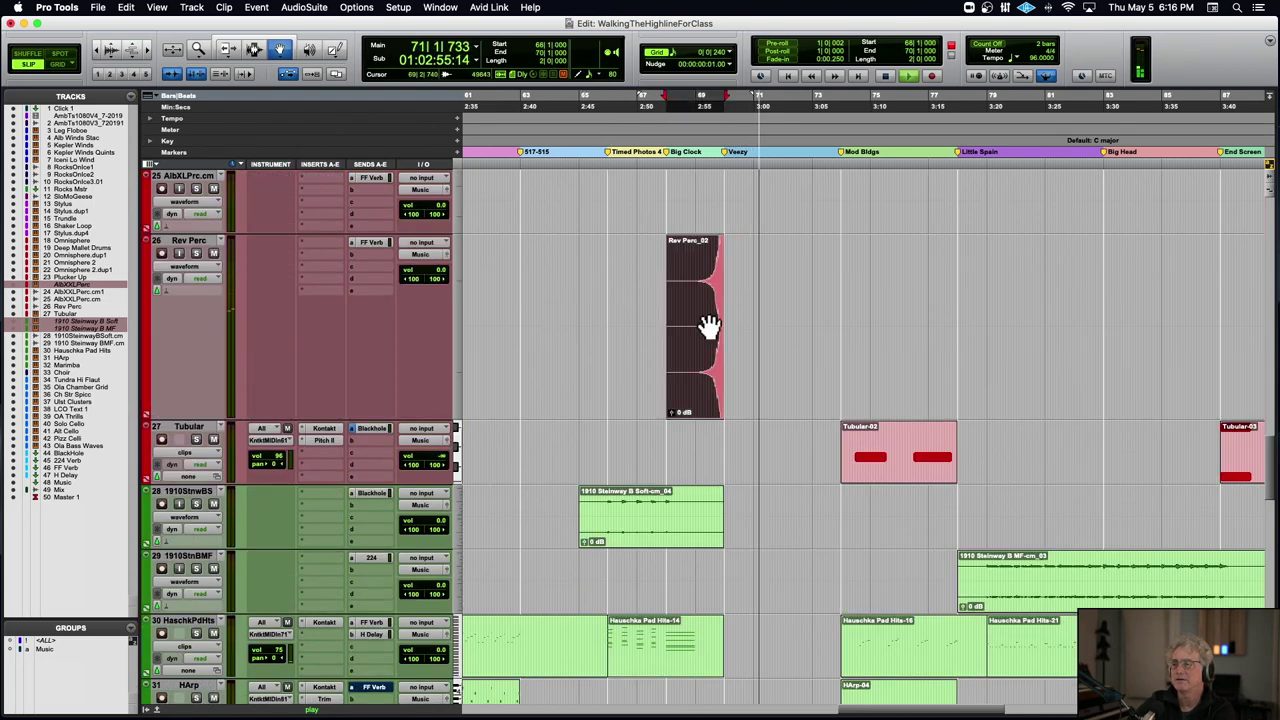
{"action": "scroll", "coordinate": [707, 378], "scroll_direction": "down", "scroll_amount": 5}
{"action": "scroll", "coordinate": [707, 378], "scroll_direction": "down", "scroll_amount": 3}
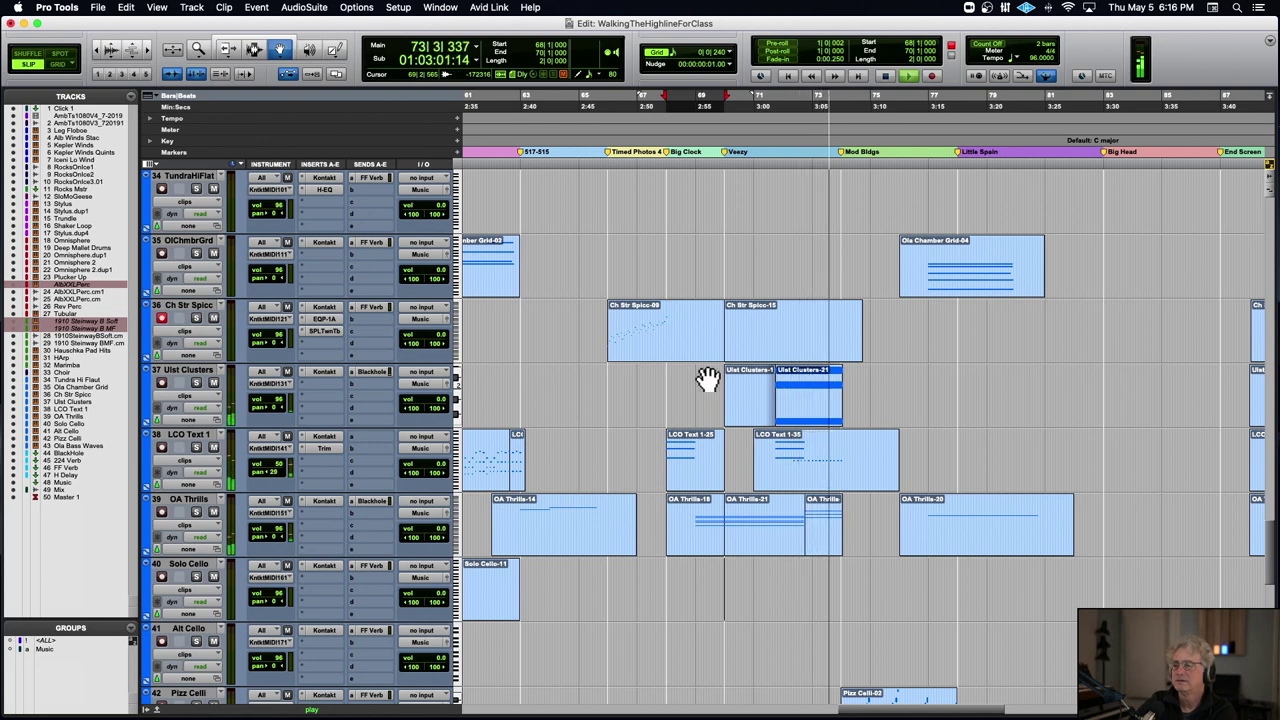
{"action": "scroll", "coordinate": [707, 378], "scroll_direction": "up", "scroll_amount": 3}
{"action": "scroll", "coordinate": [707, 378], "scroll_direction": "up", "scroll_amount": 2}
{"action": "scroll", "coordinate": [707, 378], "scroll_direction": "right", "scroll_amount": 3}
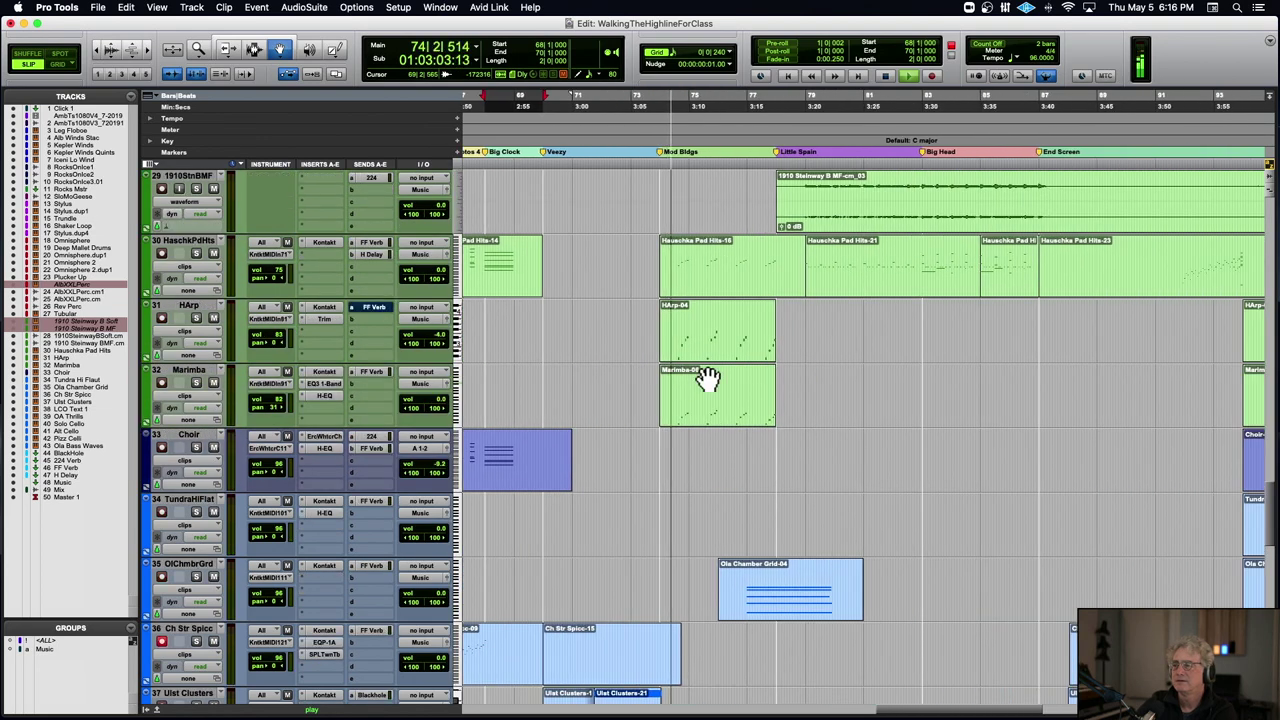
- Solo the Hauschka Pad Hits, HArp and Marimba tracks and play them from bar 74 in the Mod Bldgs section
{"action": "left_click", "coordinate": [196, 253]}
{"action": "key", "text": "space"}
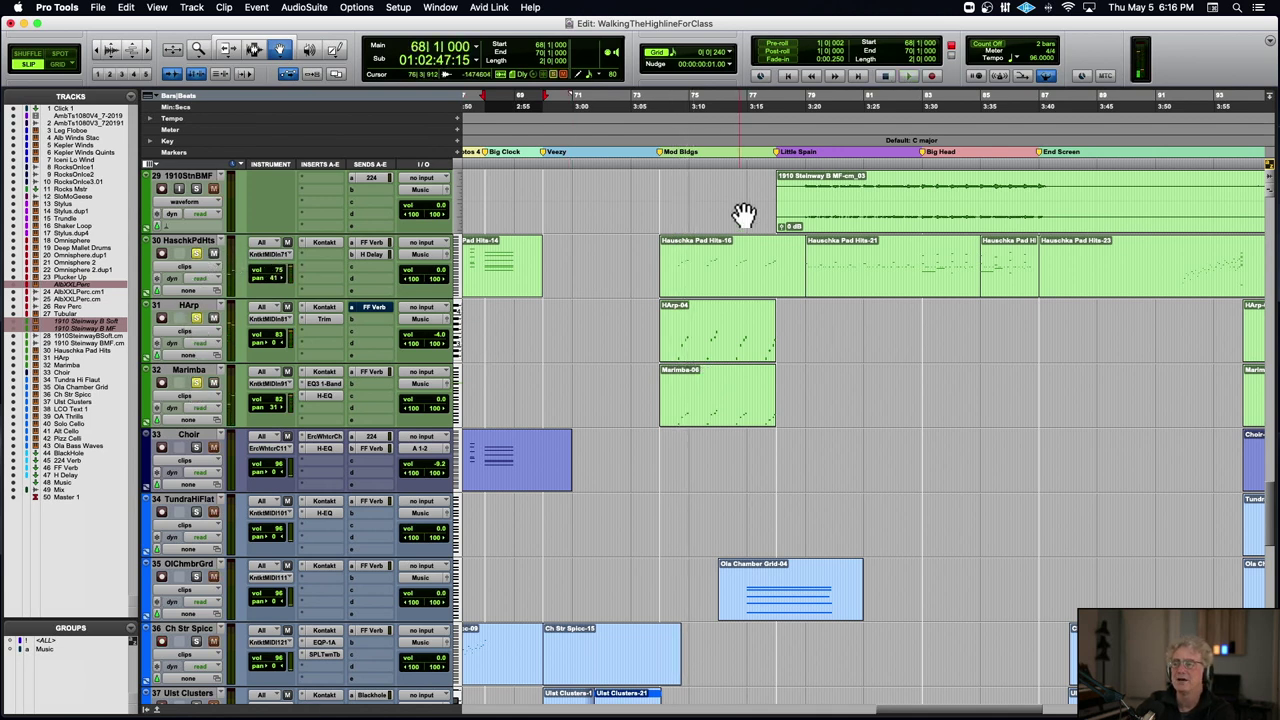
{"action": "left_click", "coordinate": [707, 279]}
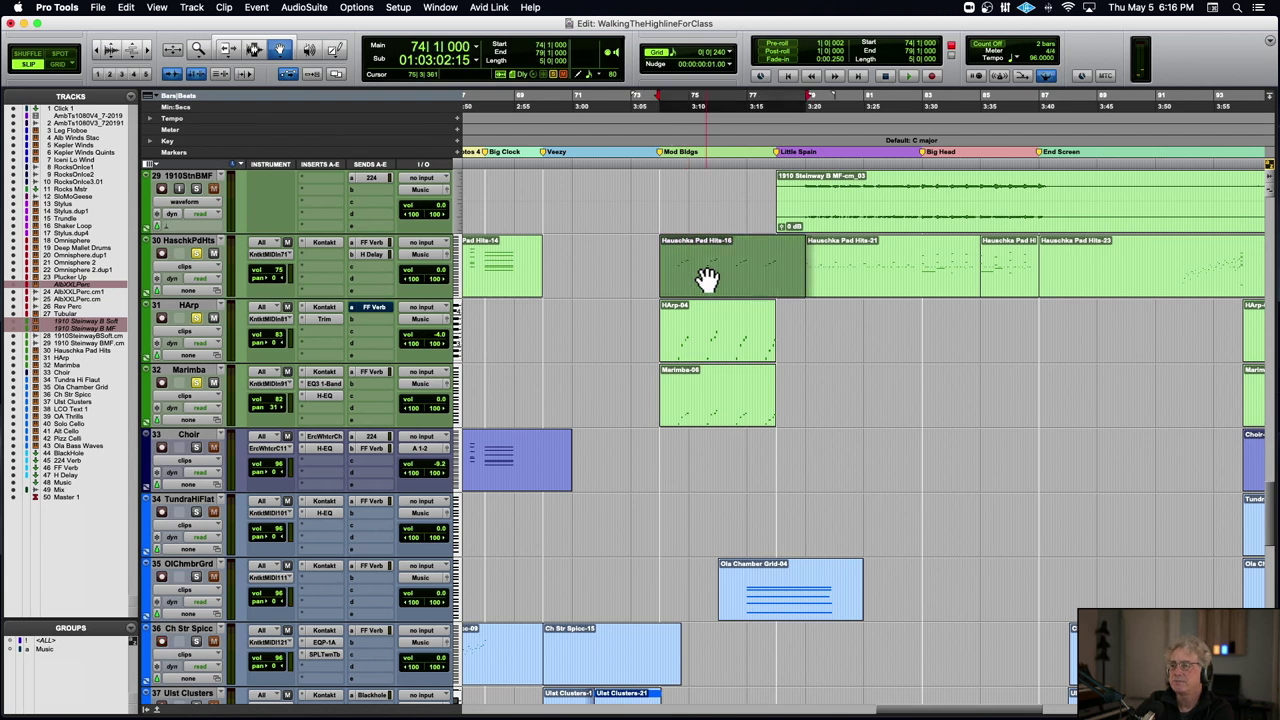
{"action": "left_click", "coordinate": [671, 137]}
{"action": "key", "text": "space"}
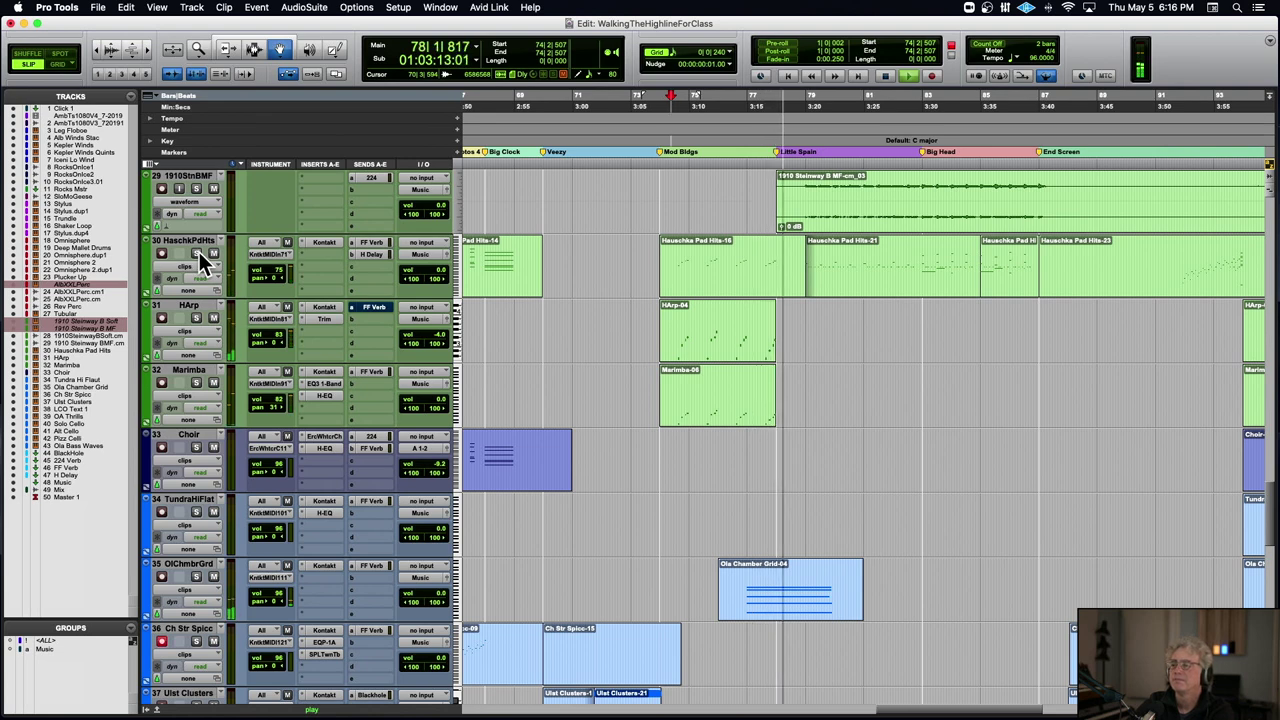
- Solo the Hauschka Pad Hits track and try soloing the 1910 Steinway tracks during playback of the Little Spain section
{"action": "scroll", "coordinate": [200, 255], "scroll_direction": "right", "scroll_amount": 3}
{"action": "scroll", "coordinate": [200, 255], "scroll_direction": "up", "scroll_amount": 2}
{"action": "scroll", "coordinate": [200, 255], "scroll_direction": "right", "scroll_amount": 1}
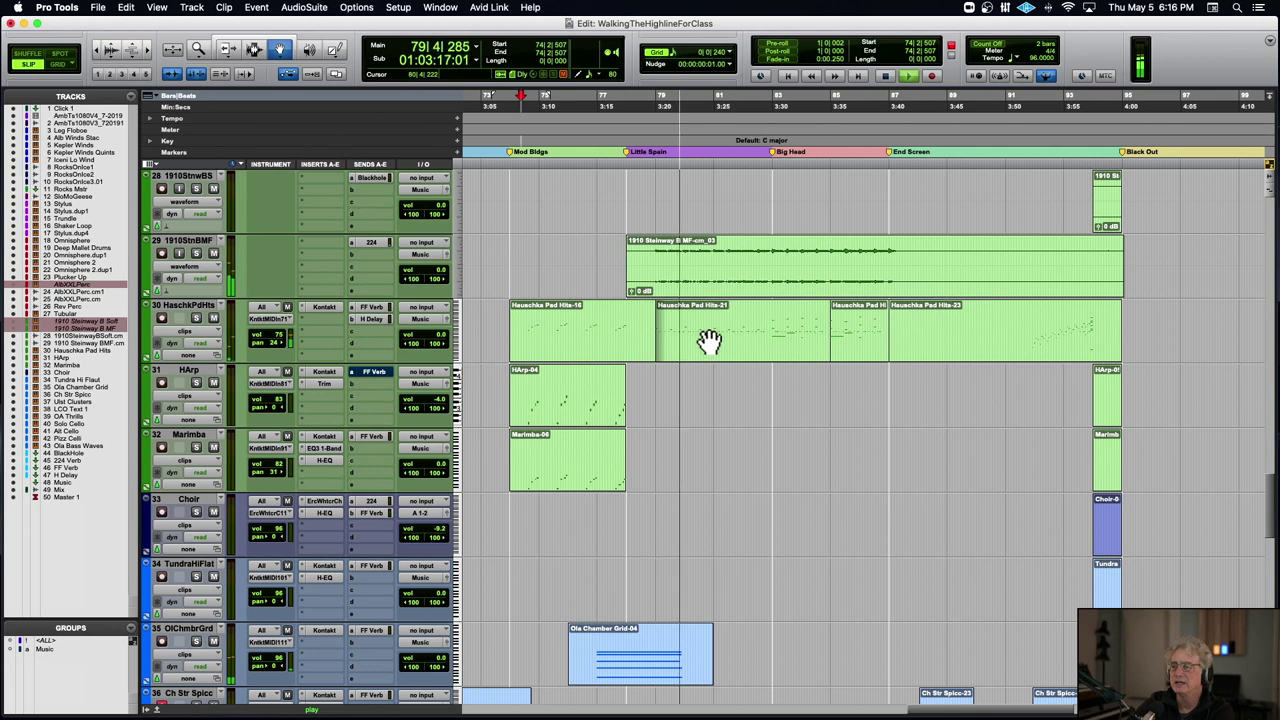
{"action": "scroll", "coordinate": [705, 343], "scroll_direction": "left", "scroll_amount": 1}
{"action": "left_click", "coordinate": [196, 188]}
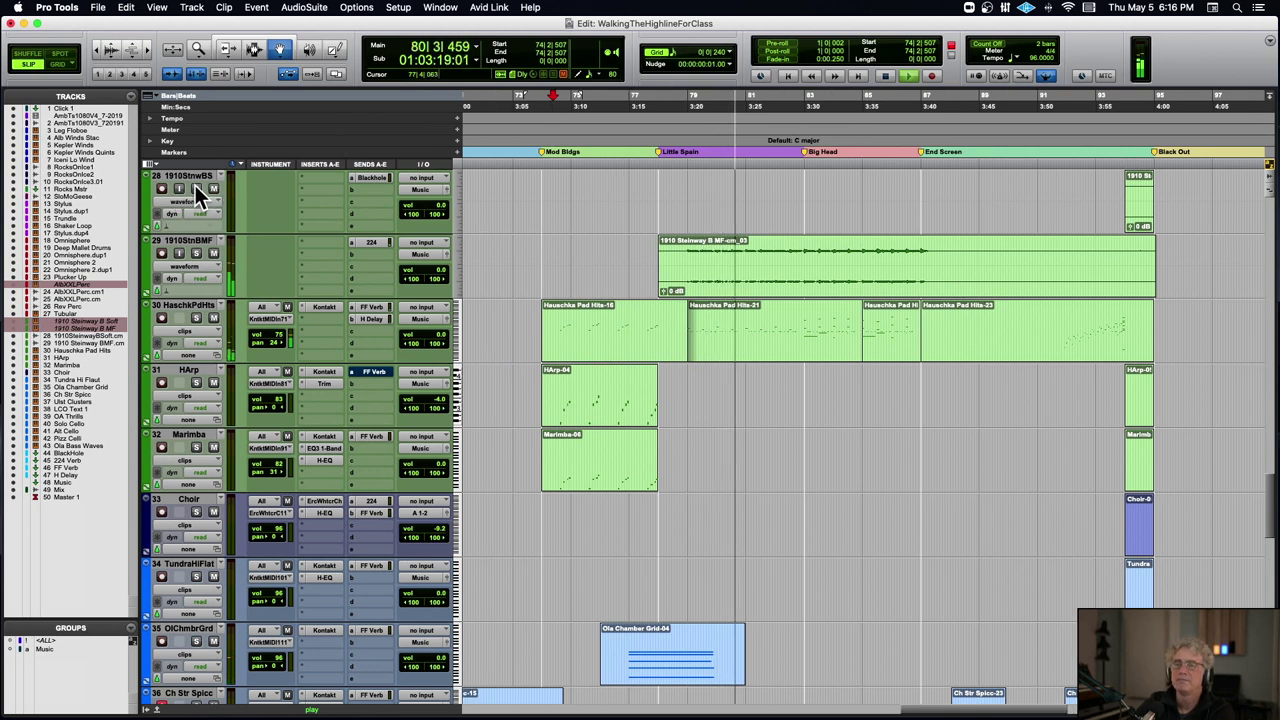
{"action": "left_click", "coordinate": [213, 253]}
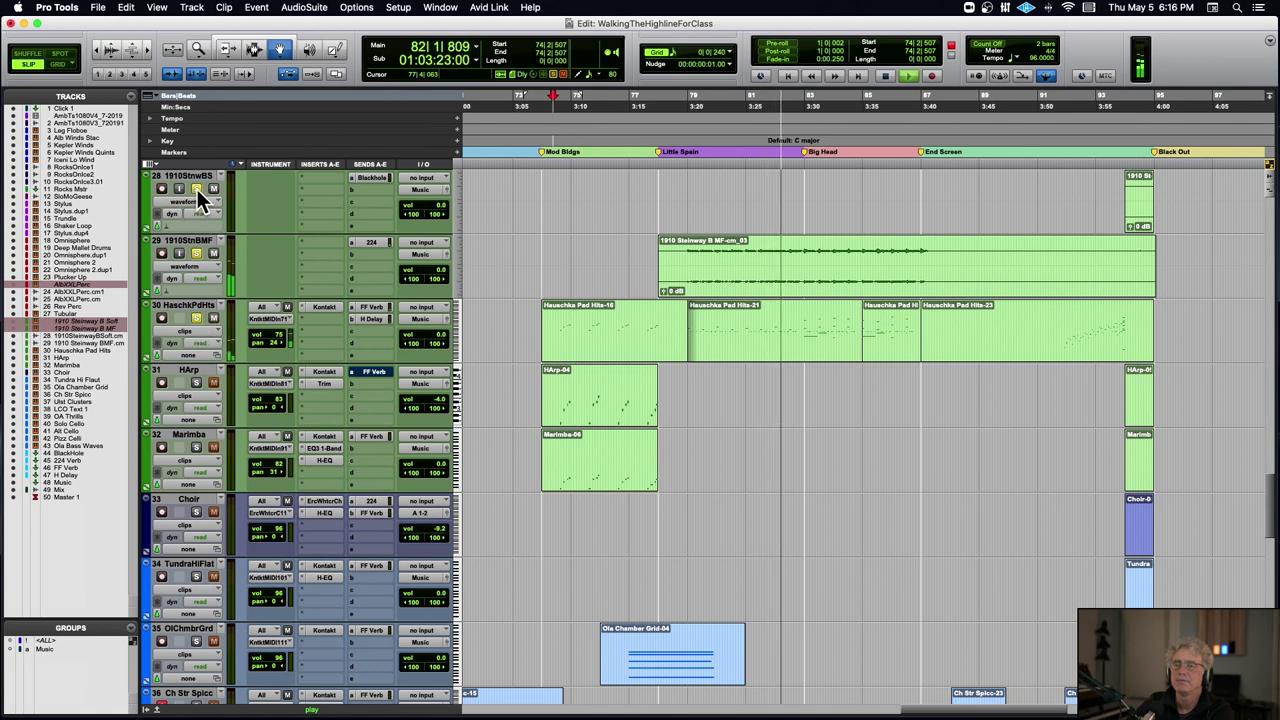
{"action": "left_click", "coordinate": [196, 254]}
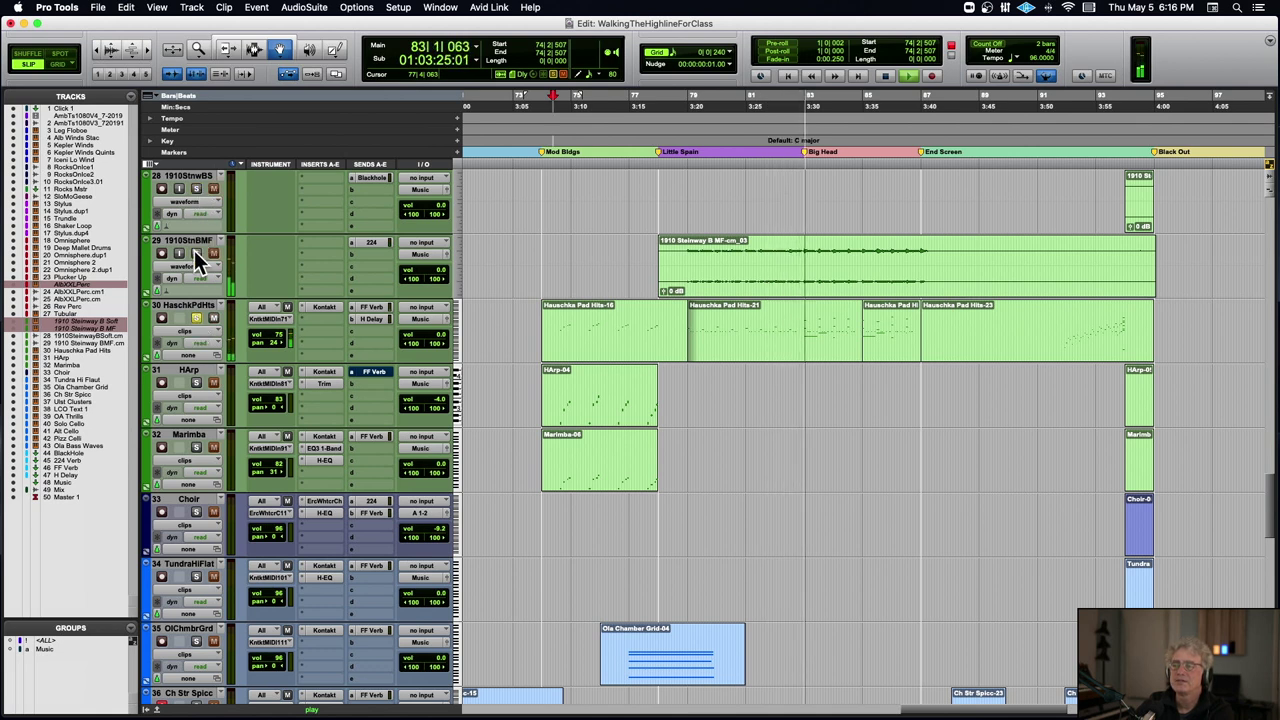
- Restart playback from bar 78 and audition the Hauschka Pad Hits solo through Little Spain into the Big Head section
{"action": "key", "text": "space"}
{"action": "key", "text": "space"}
{"action": "key", "text": "space"}
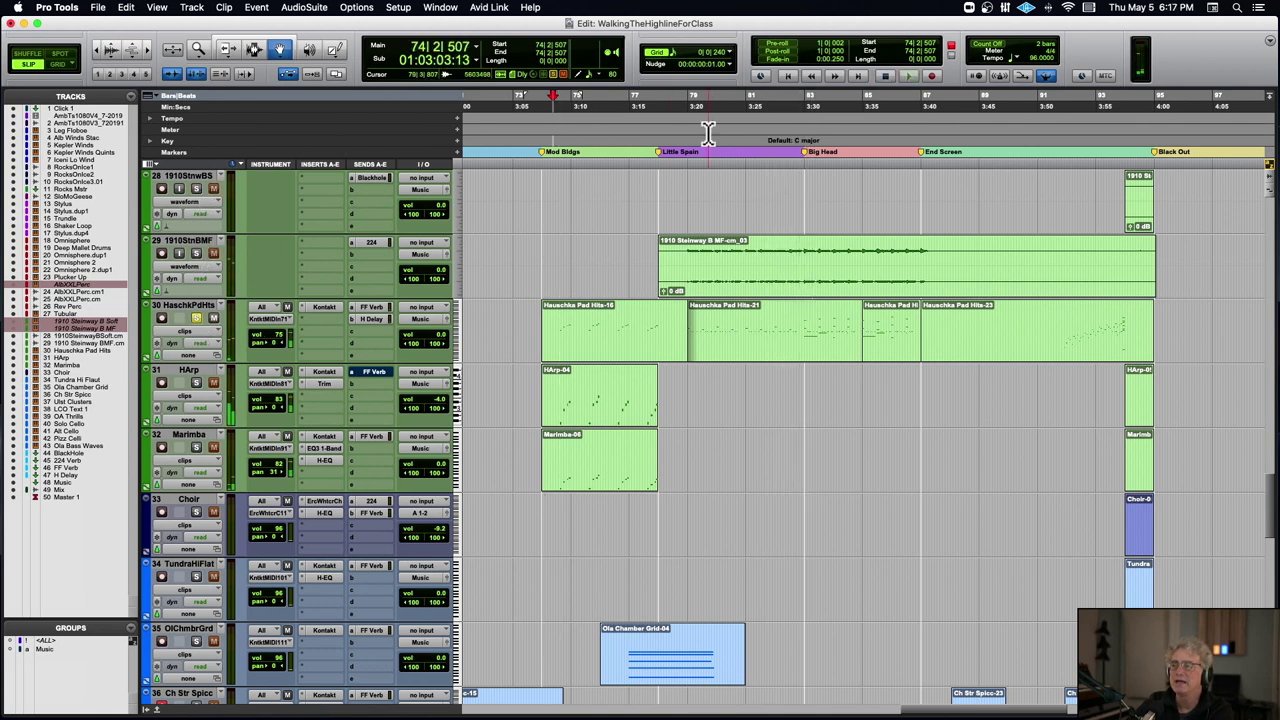
{"action": "key", "text": "space"}
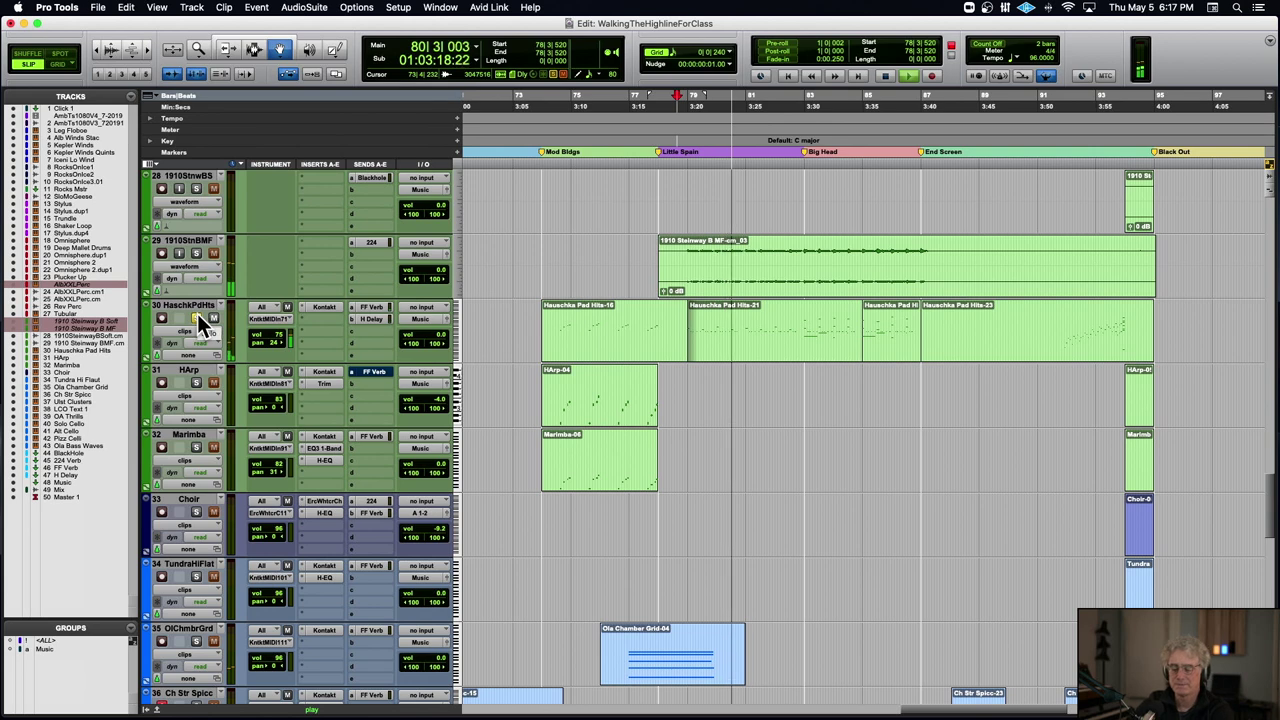
{"action": "key", "text": "super+bracketright"}
{"action": "key", "text": "super+bracketright"}
{"action": "scroll", "coordinate": [198, 318], "scroll_direction": "right", "scroll_amount": 10}
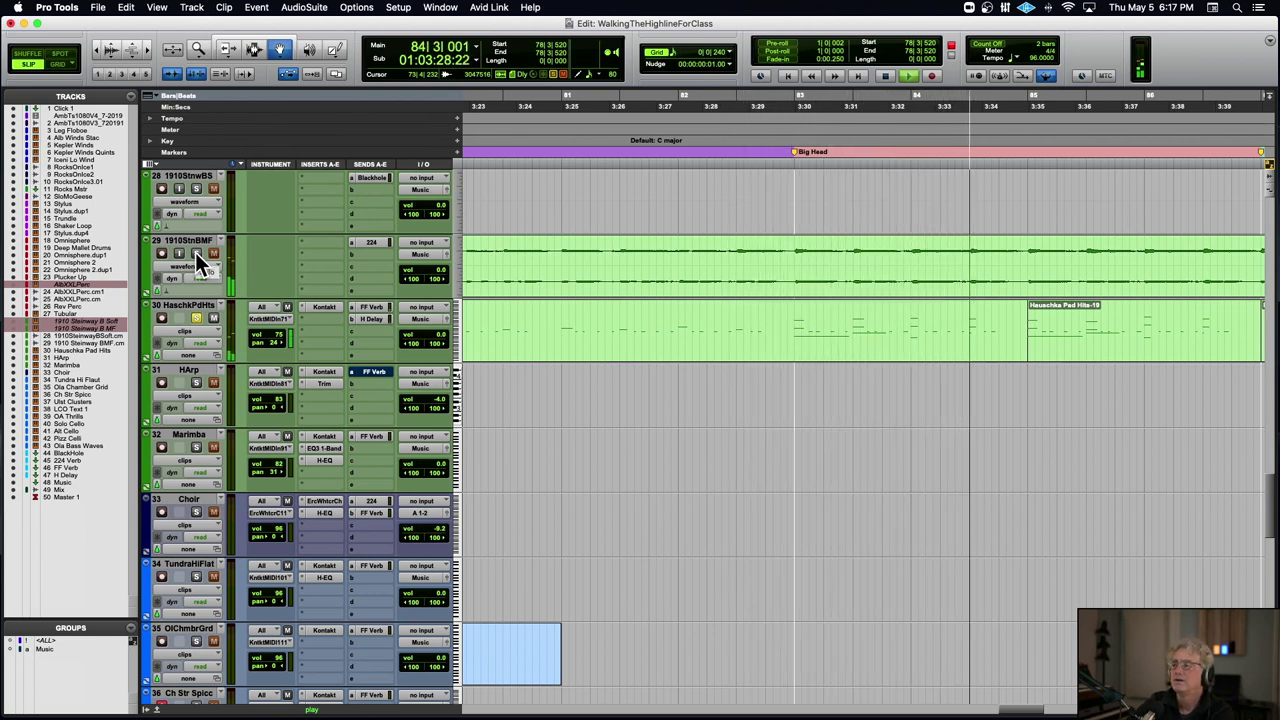
- Solo the 1910 Steinway B MF track alongside Hauschka Pad Hits and play both from bar 78 in the Little Spain section
{"action": "key", "text": "r"}
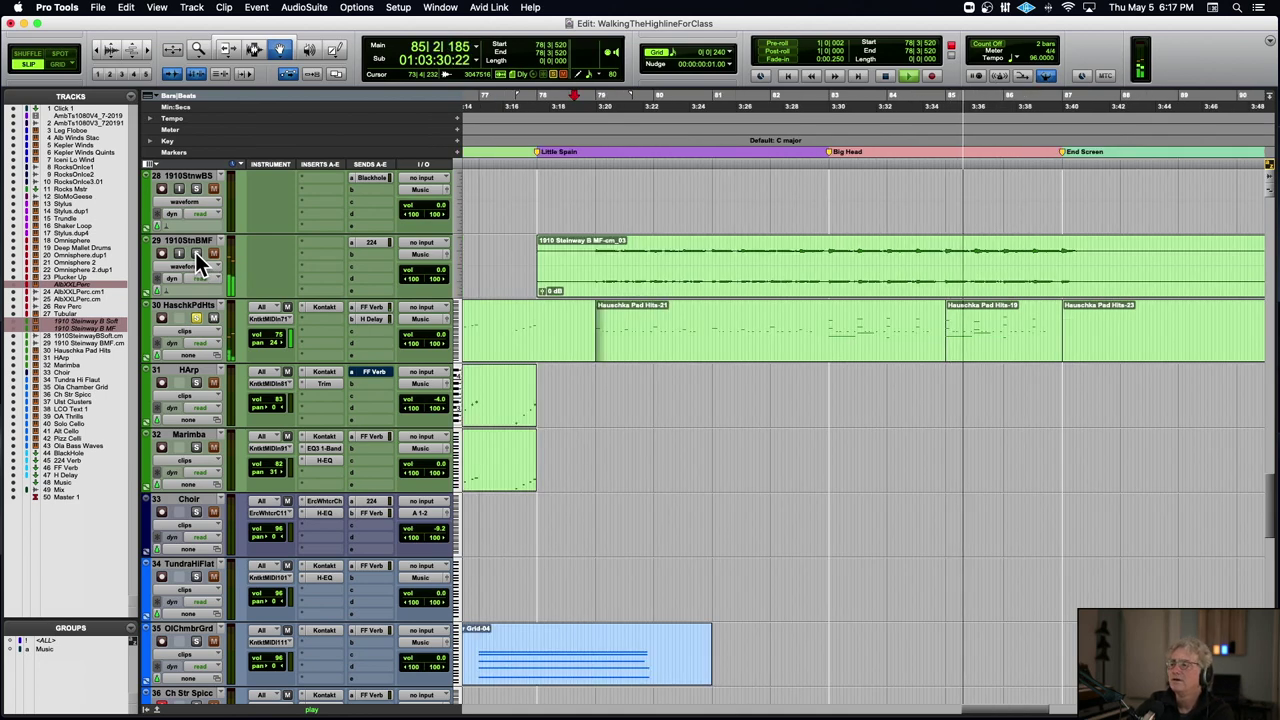
{"action": "key", "text": "space"}
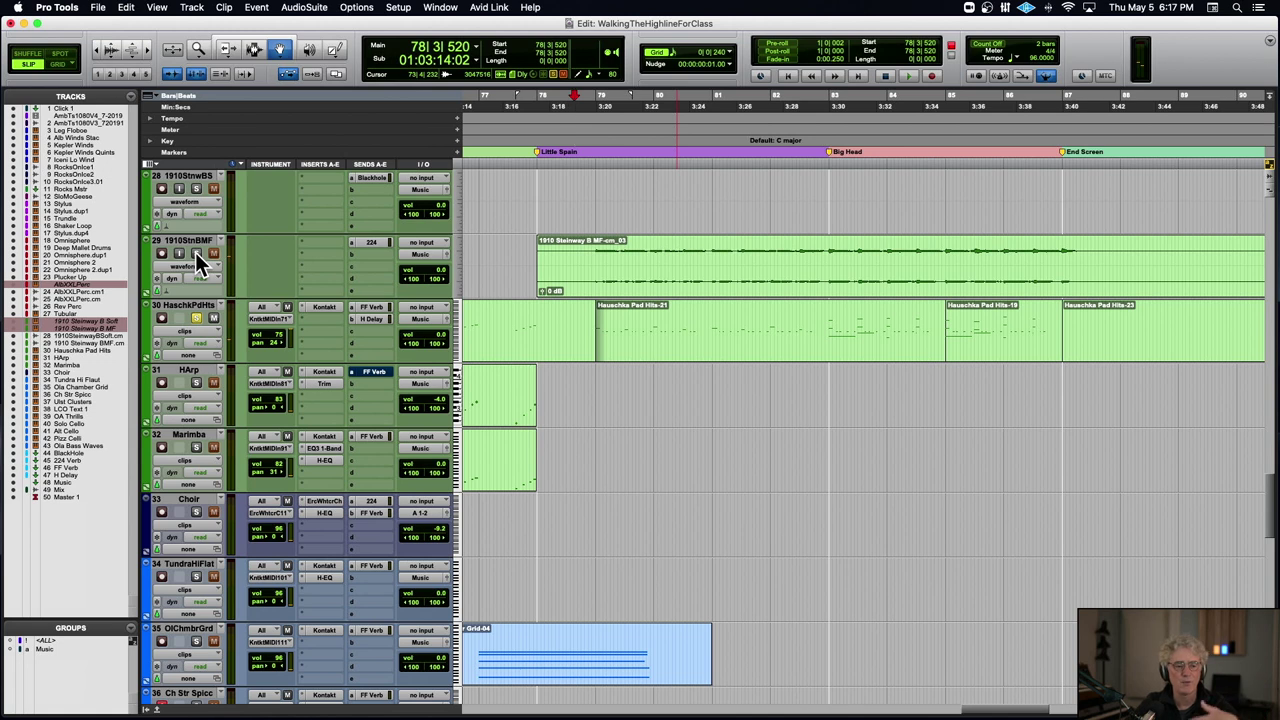
{"action": "left_click", "coordinate": [195, 252]}
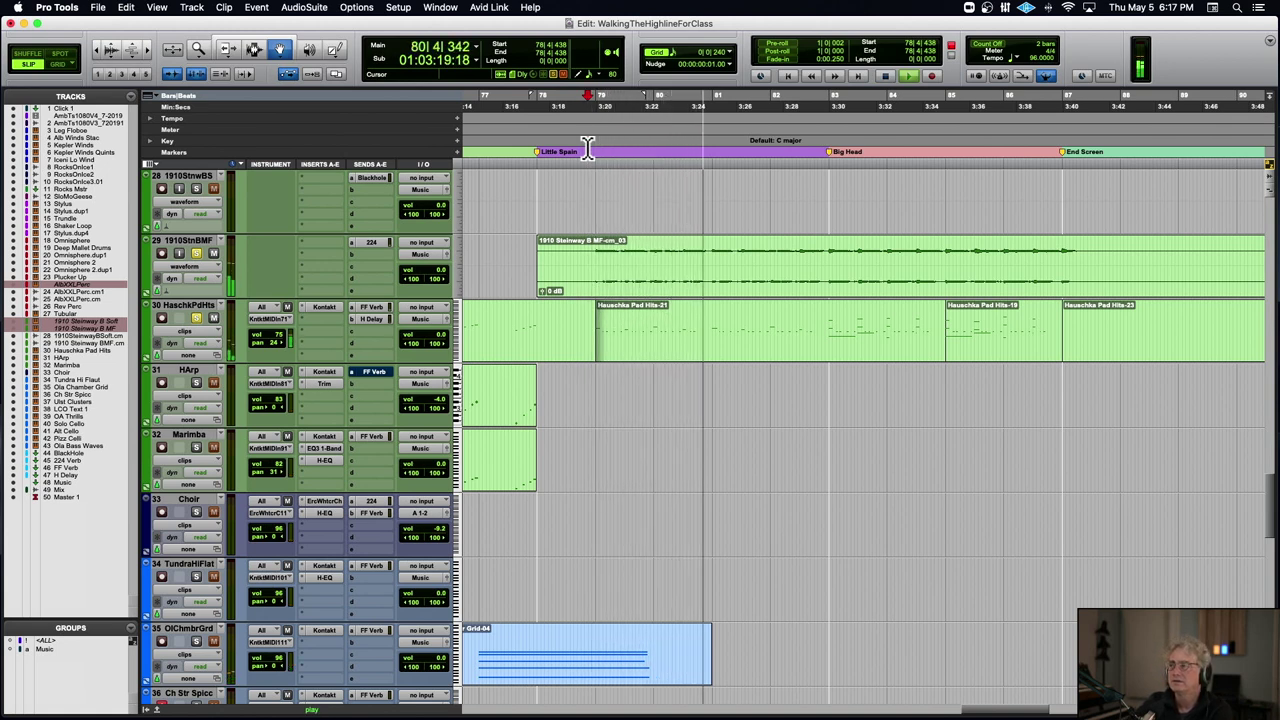
{"action": "key", "text": "super+bracketleft"}
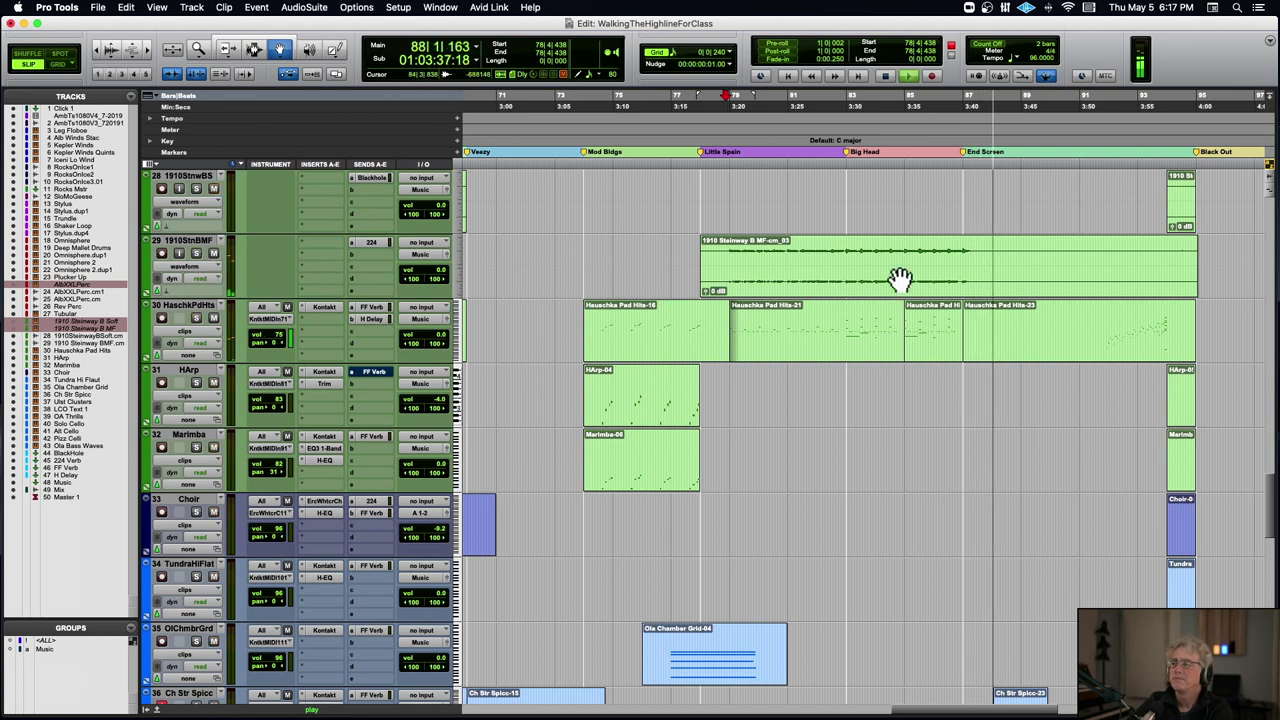
- Follow playback through the End Screen section, examining the string and Omnisphere tracks, and stop it in the Black Out section
{"action": "scroll", "coordinate": [900, 279], "scroll_direction": "down", "scroll_amount": 5}
{"action": "scroll", "coordinate": [900, 279], "scroll_direction": "down", "scroll_amount": 2}
{"action": "scroll", "coordinate": [900, 279], "scroll_direction": "right", "scroll_amount": 5}
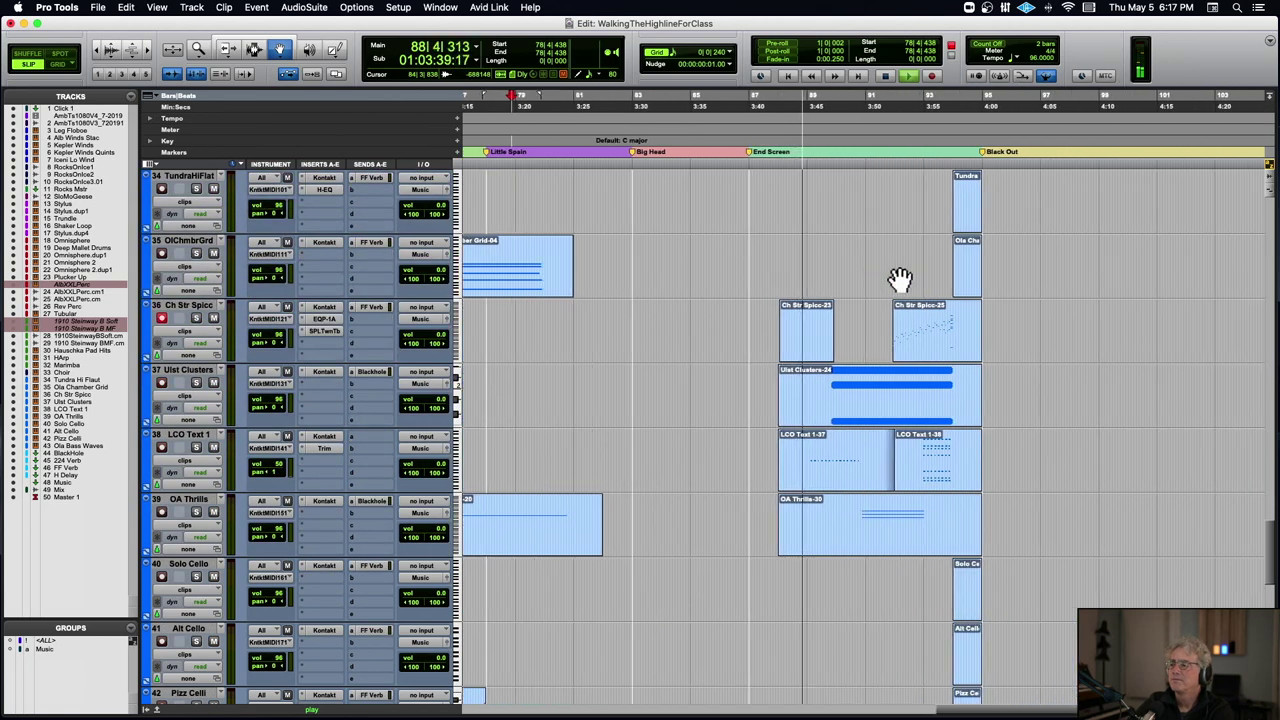
{"action": "scroll", "coordinate": [749, 286], "scroll_direction": "right", "scroll_amount": 2}
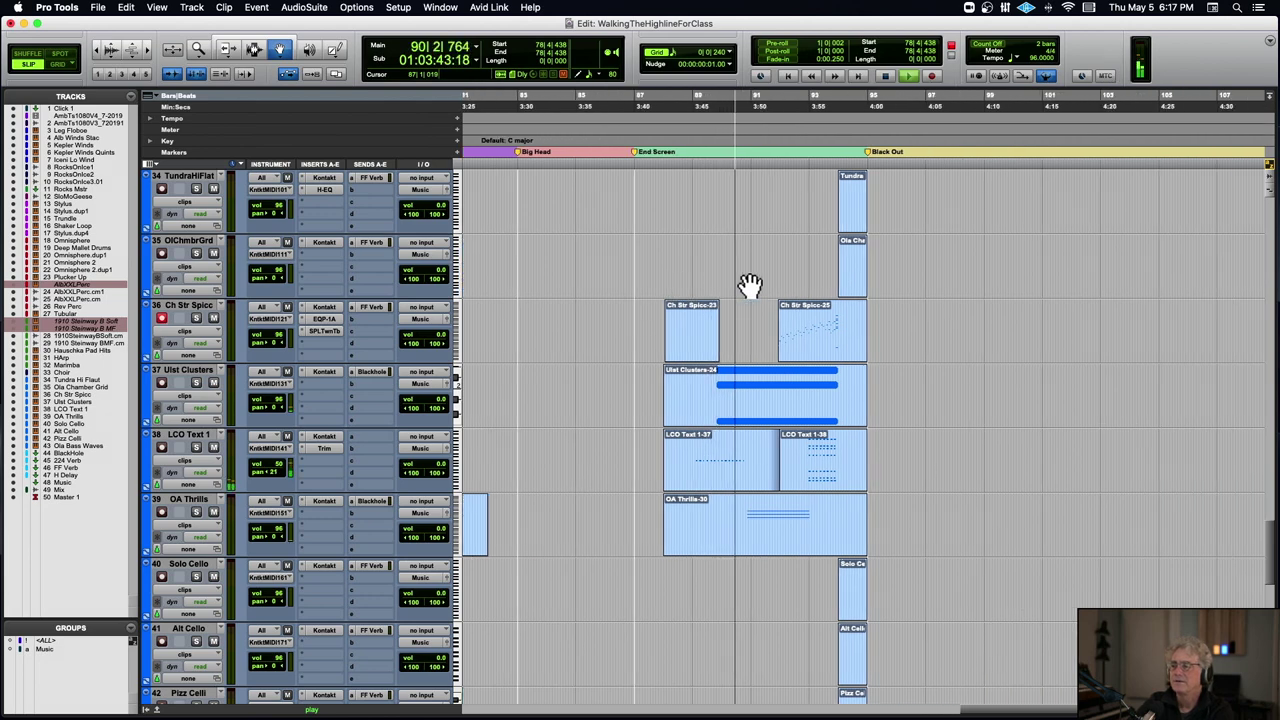
{"action": "scroll", "coordinate": [749, 286], "scroll_direction": "up", "scroll_amount": 5}
{"action": "scroll", "coordinate": [749, 286], "scroll_direction": "up", "scroll_amount": 3}
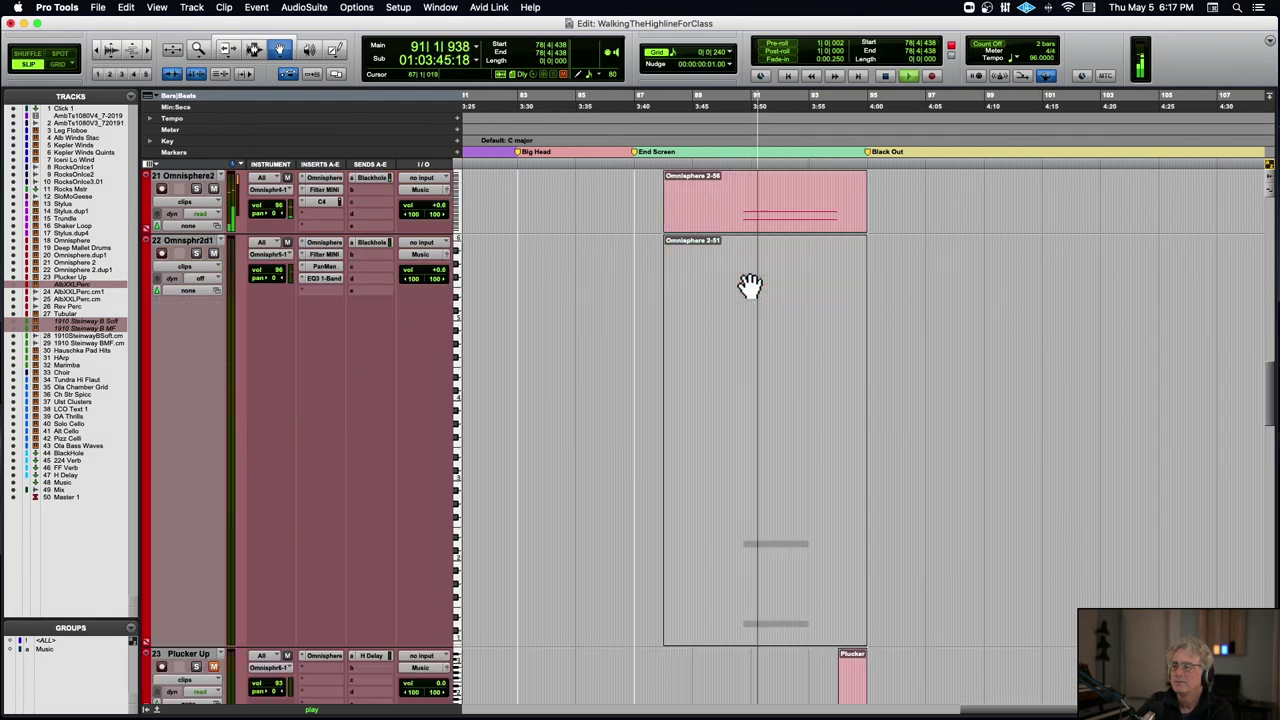
{"action": "scroll", "coordinate": [749, 286], "scroll_direction": "down", "scroll_amount": 5}
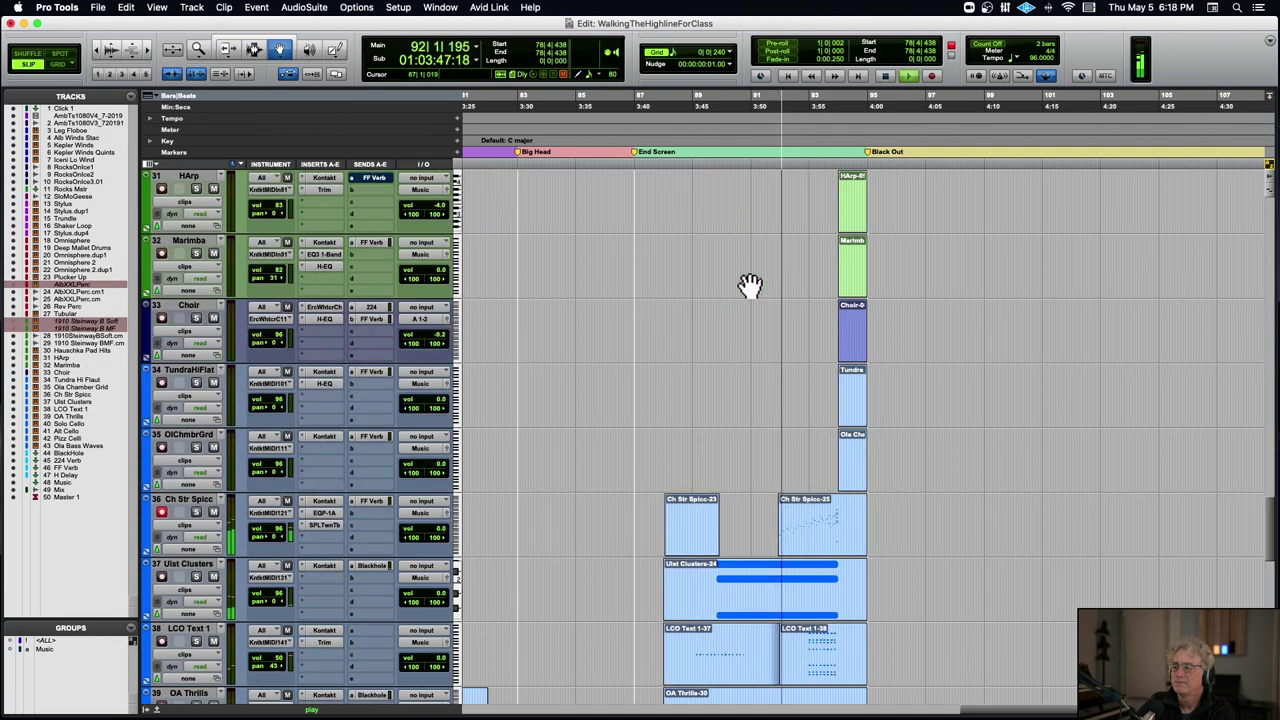
{"action": "scroll", "coordinate": [749, 286], "scroll_direction": "down", "scroll_amount": 4}
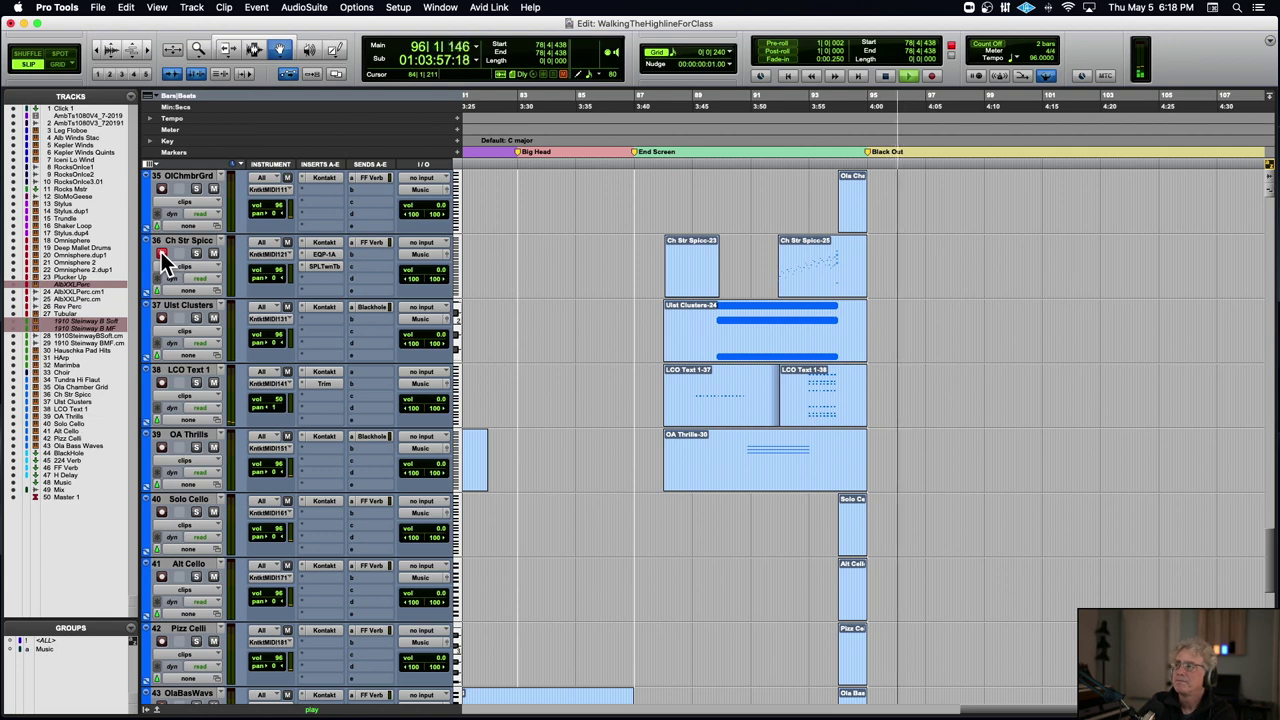
{"action": "key", "text": "space"}
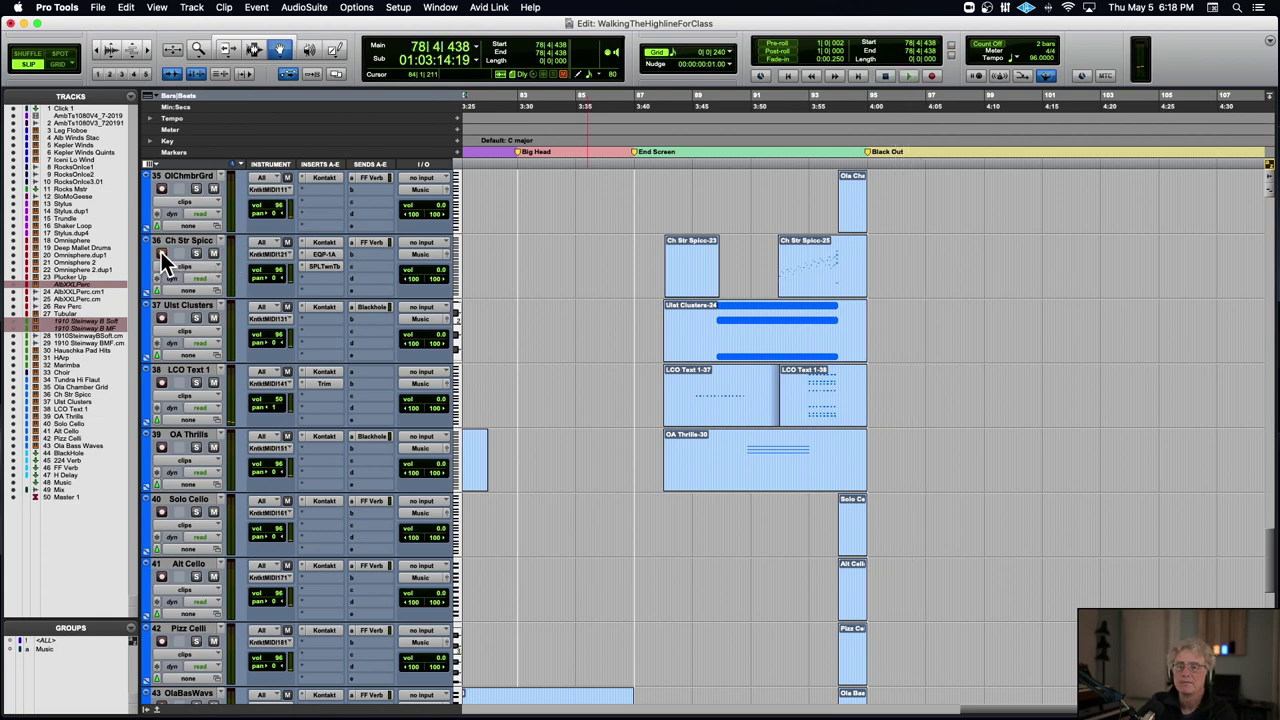
- Reduce all track heights, return to the session start and fit the whole arrangement from Open to Black Out in the timeline
{"action": "key", "text": "ctrl+alt+Down"}
{"action": "key", "text": "ctrl+alt+Down"}
{"action": "key", "text": "ctrl+alt+Down"}
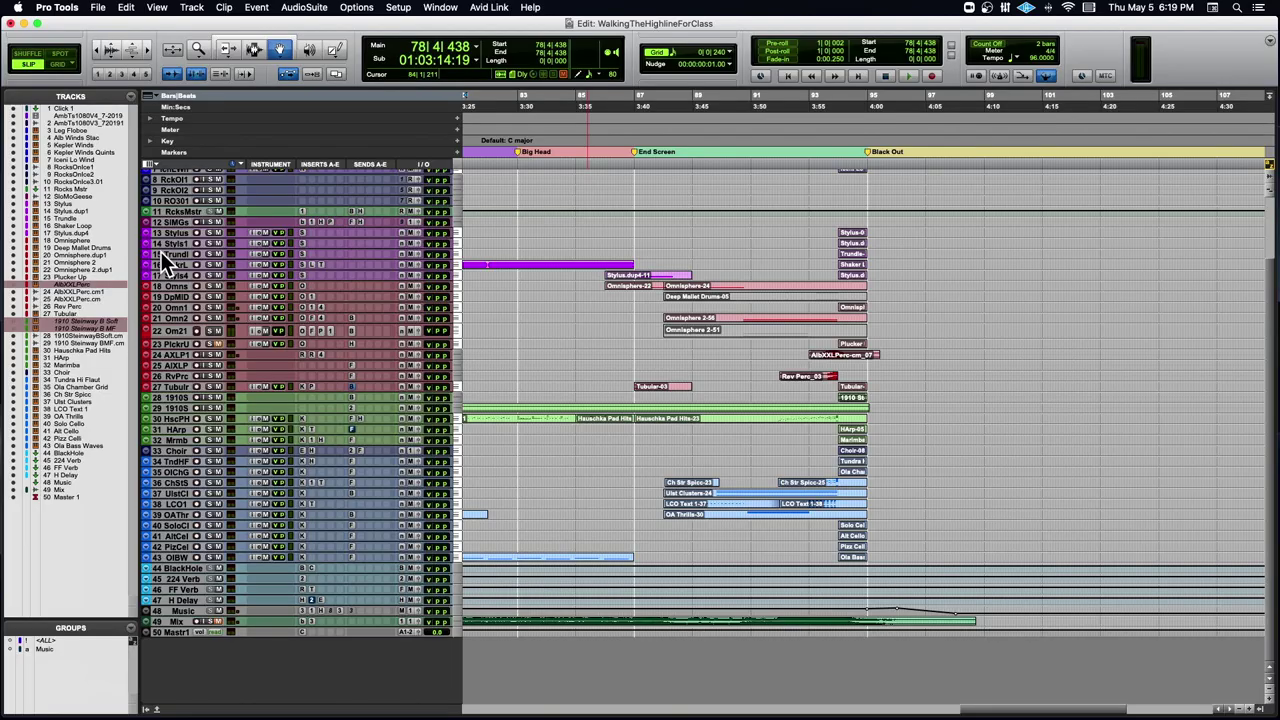
{"action": "scroll", "coordinate": [228, 185], "scroll_direction": "right", "scroll_amount": 2}
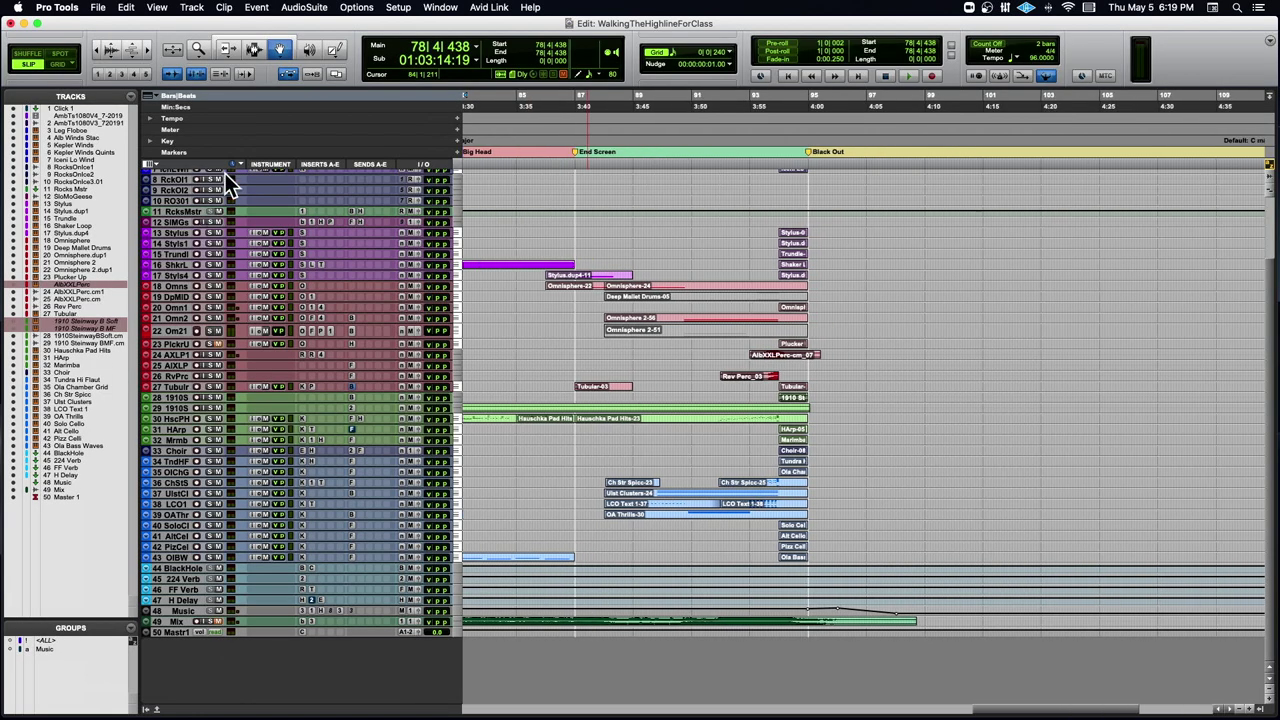
{"action": "scroll", "coordinate": [500, 237], "scroll_direction": "left", "scroll_amount": 10}
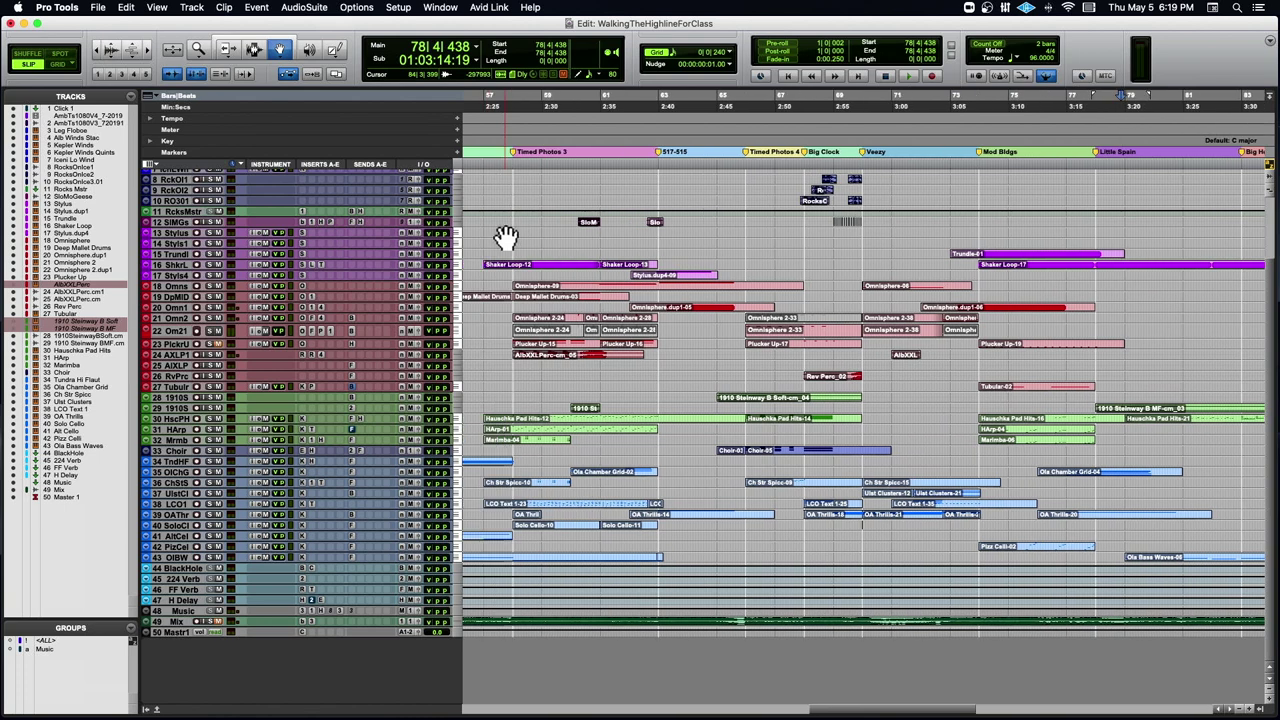
{"action": "key", "text": "Return"}
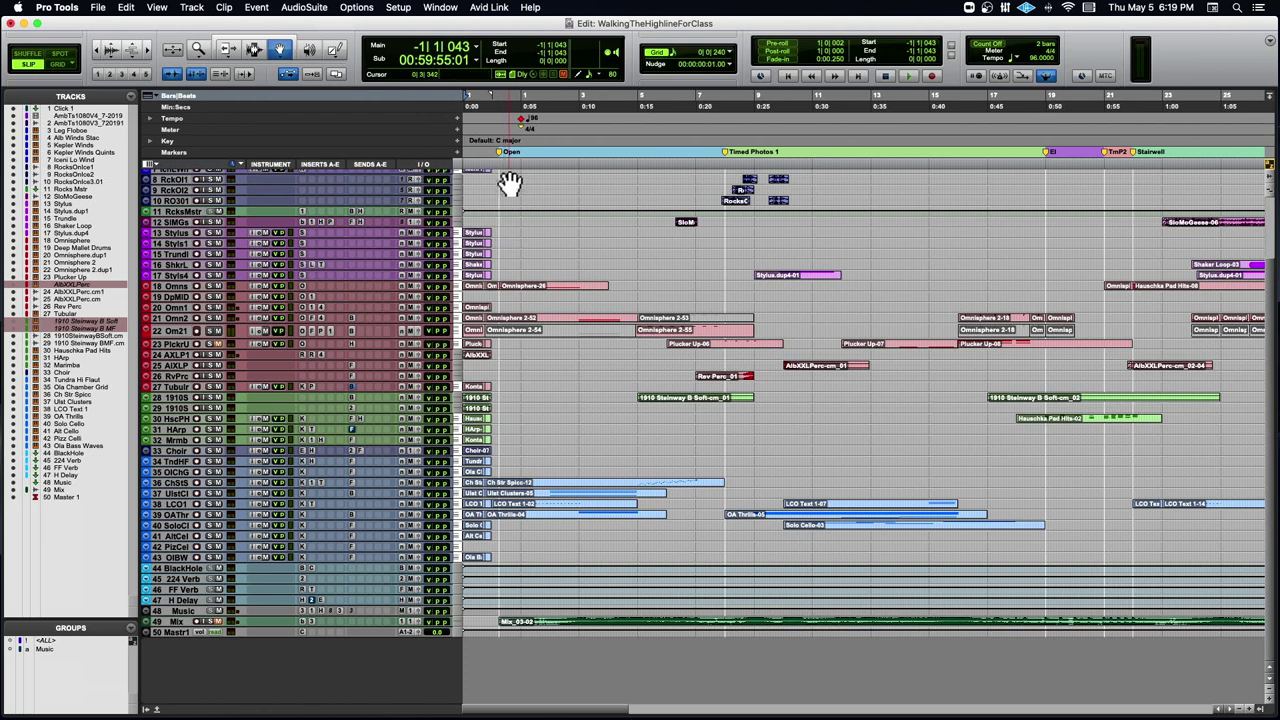
{"action": "key", "text": "super+bracketleft"}
{"action": "key", "text": "super+bracketleft"}
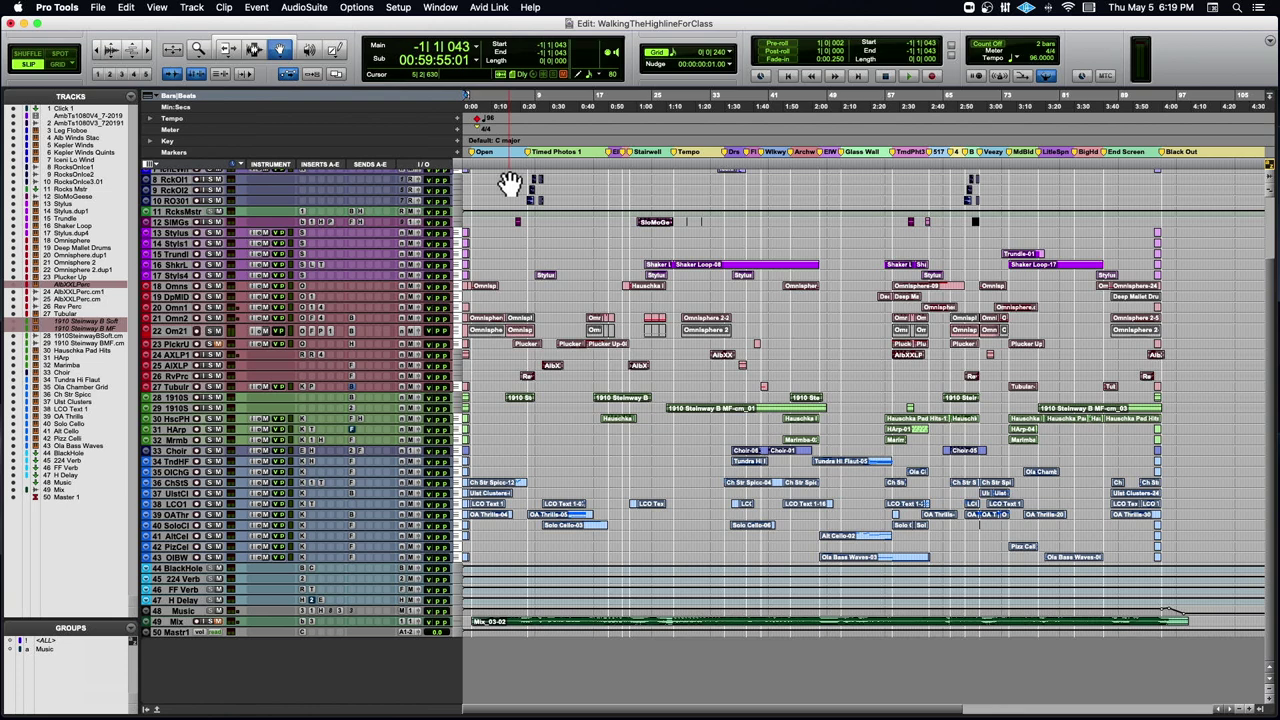
- Close the session with its changes saved and open its WalkingTheHighlineForClass folder inside AMIClass13 in Finder
{"action": "key", "text": "super+shift+w"}
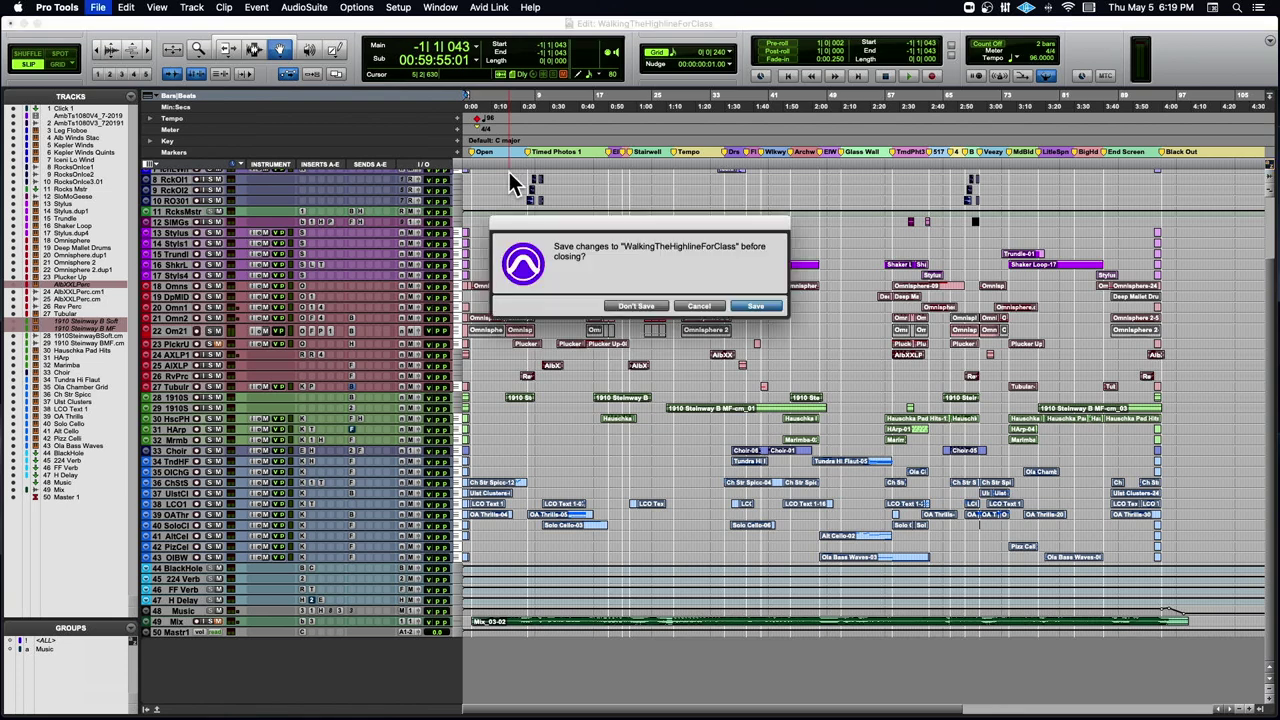
{"action": "key", "text": "Return"}
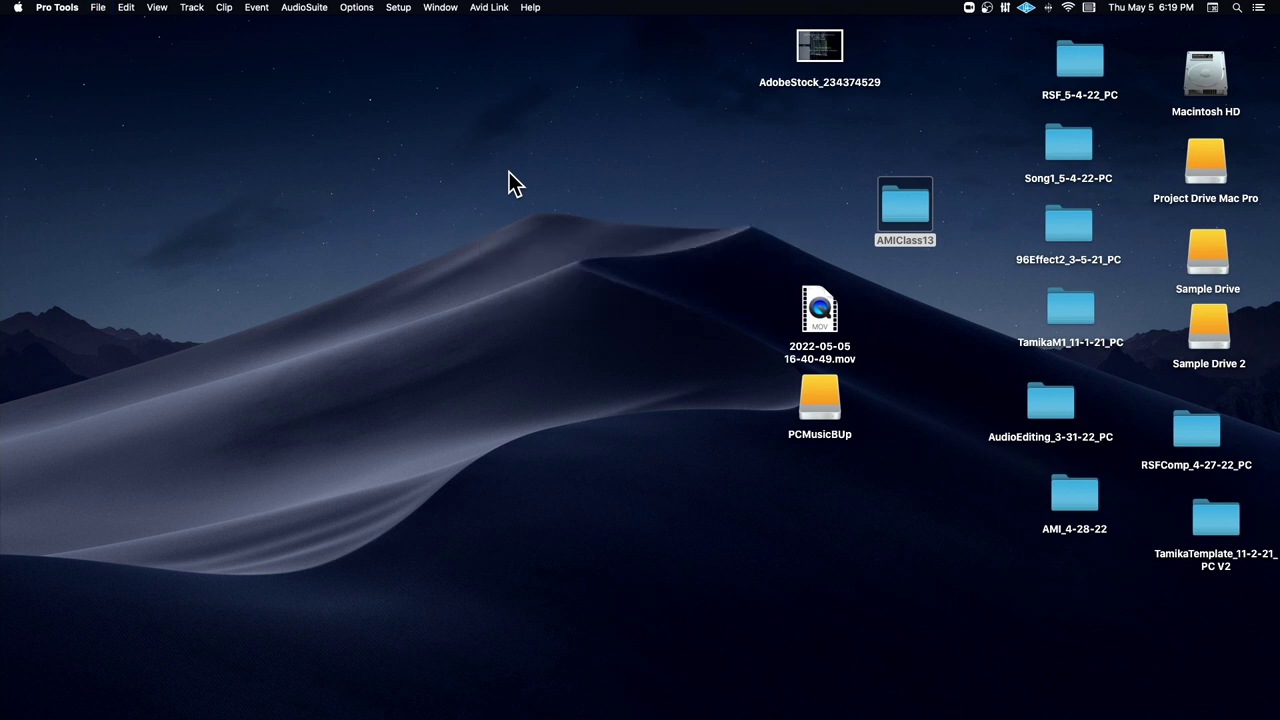
{"action": "double_click", "coordinate": [903, 201]}
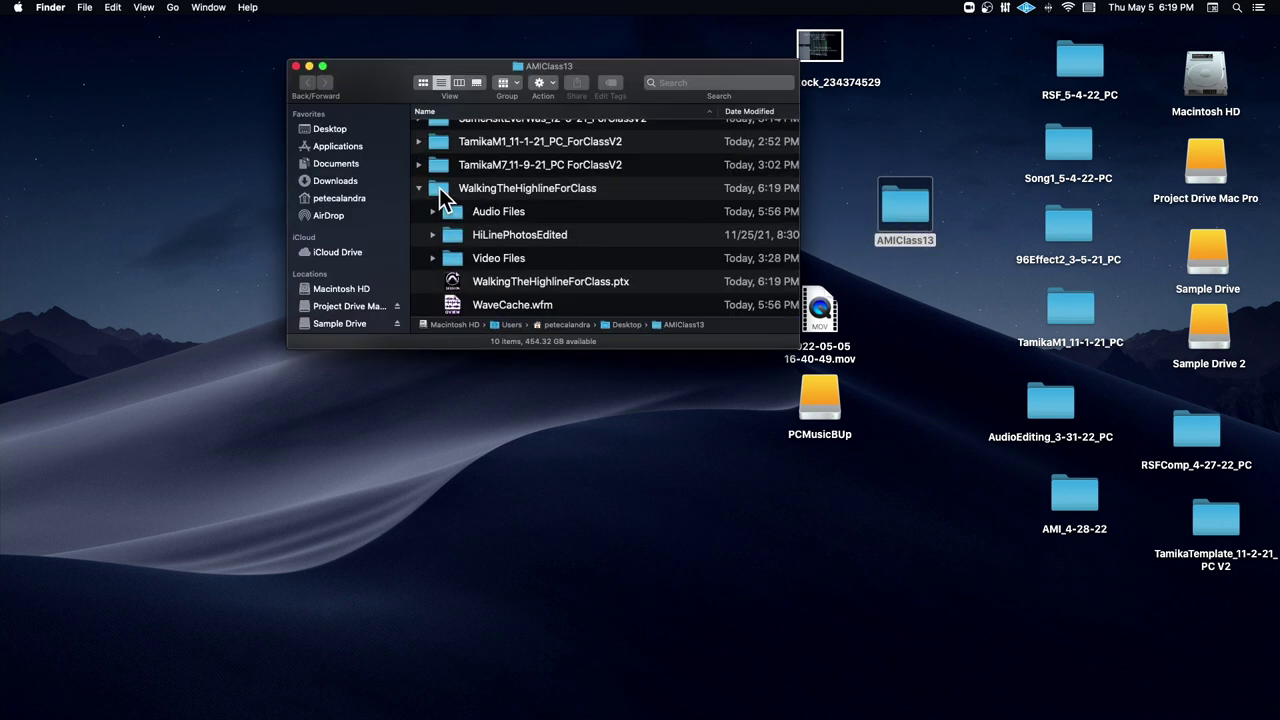
{"action": "double_click", "coordinate": [439, 188]}
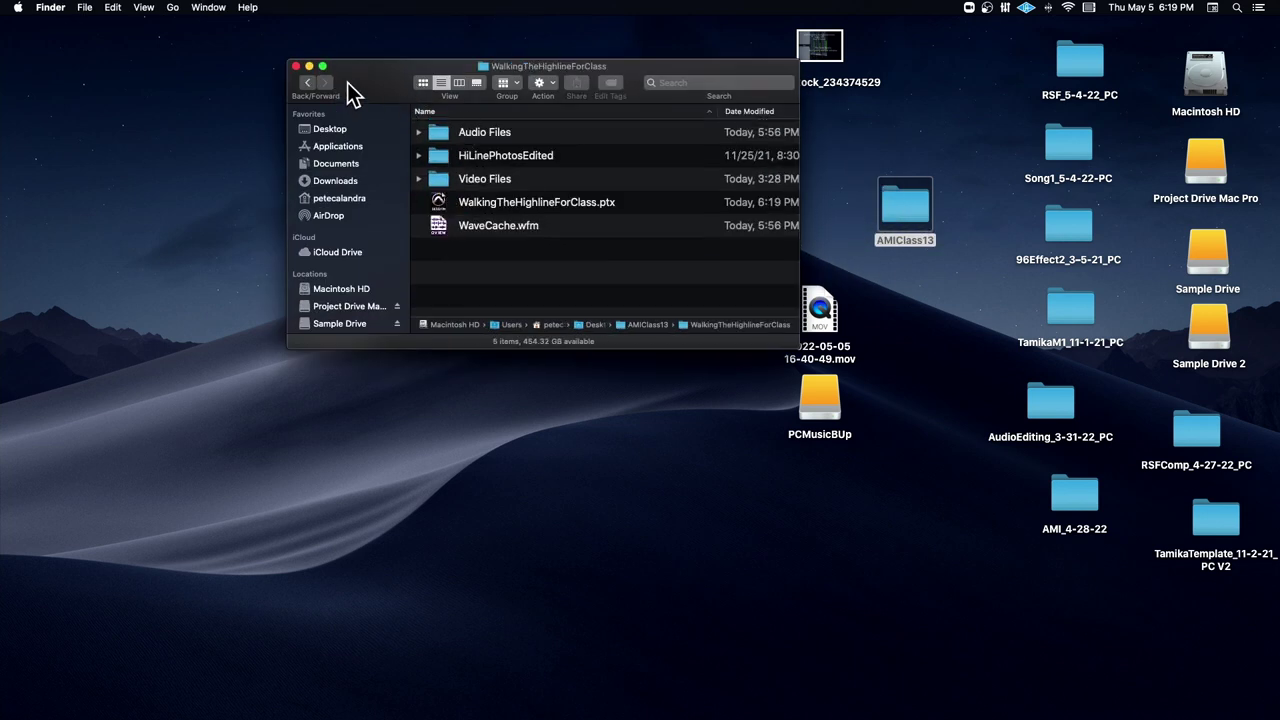
- Expand the session's Audio Files folder, examine the WAV files it contains and collapse it again
{"action": "left_click_drag", "start_coordinate": [350, 92], "coordinate": [319, 130]}
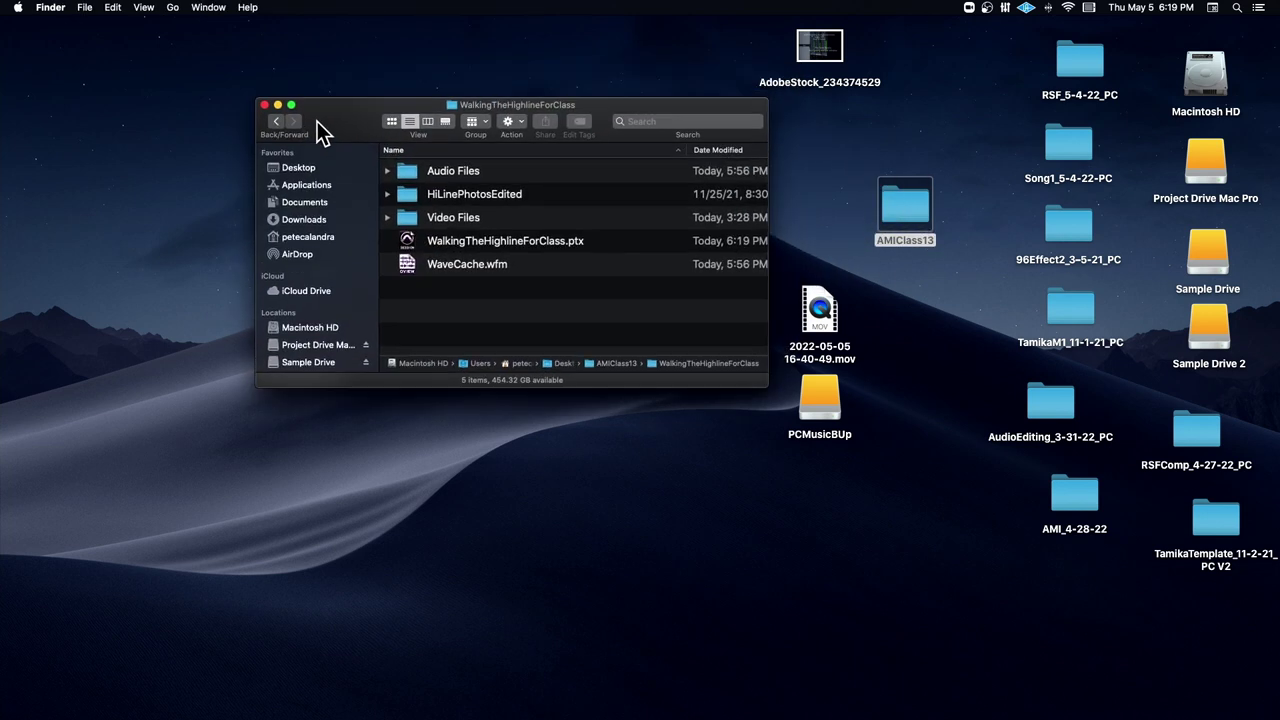
{"action": "left_click", "coordinate": [388, 171]}
{"action": "scroll", "coordinate": [553, 214], "scroll_direction": "down", "scroll_amount": 6}
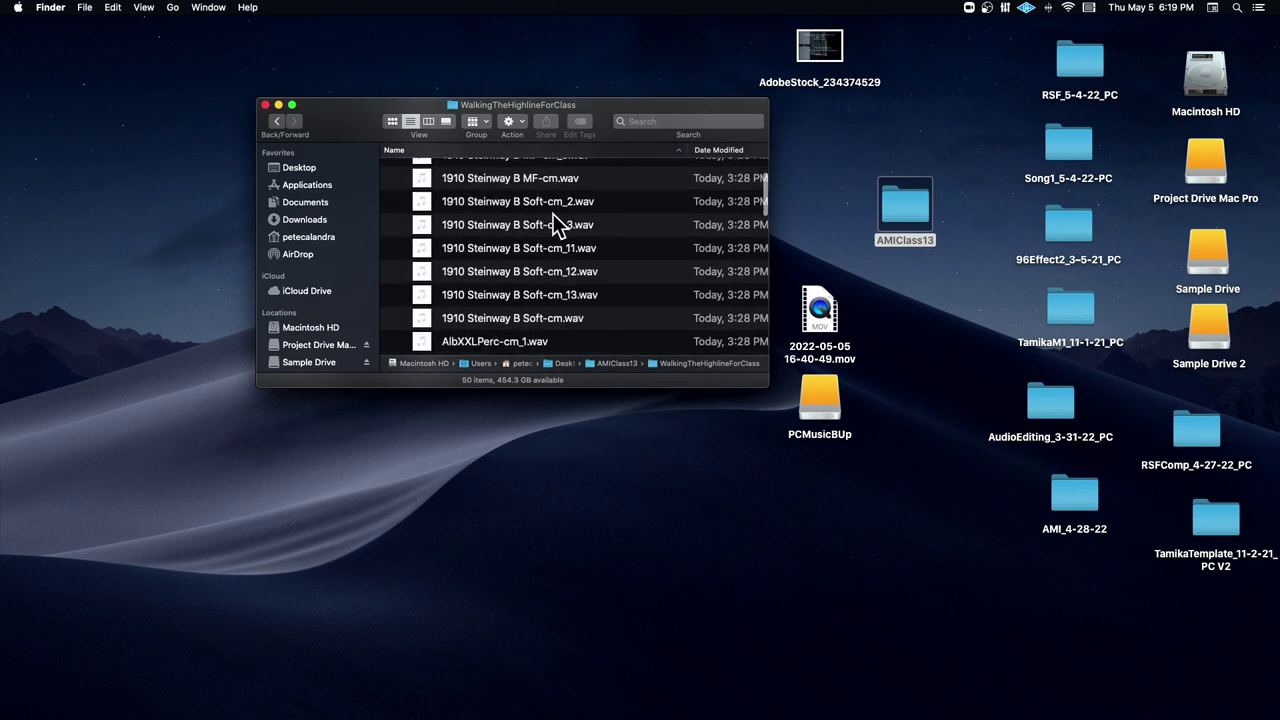
{"action": "scroll", "coordinate": [553, 214], "scroll_direction": "down", "scroll_amount": 10}
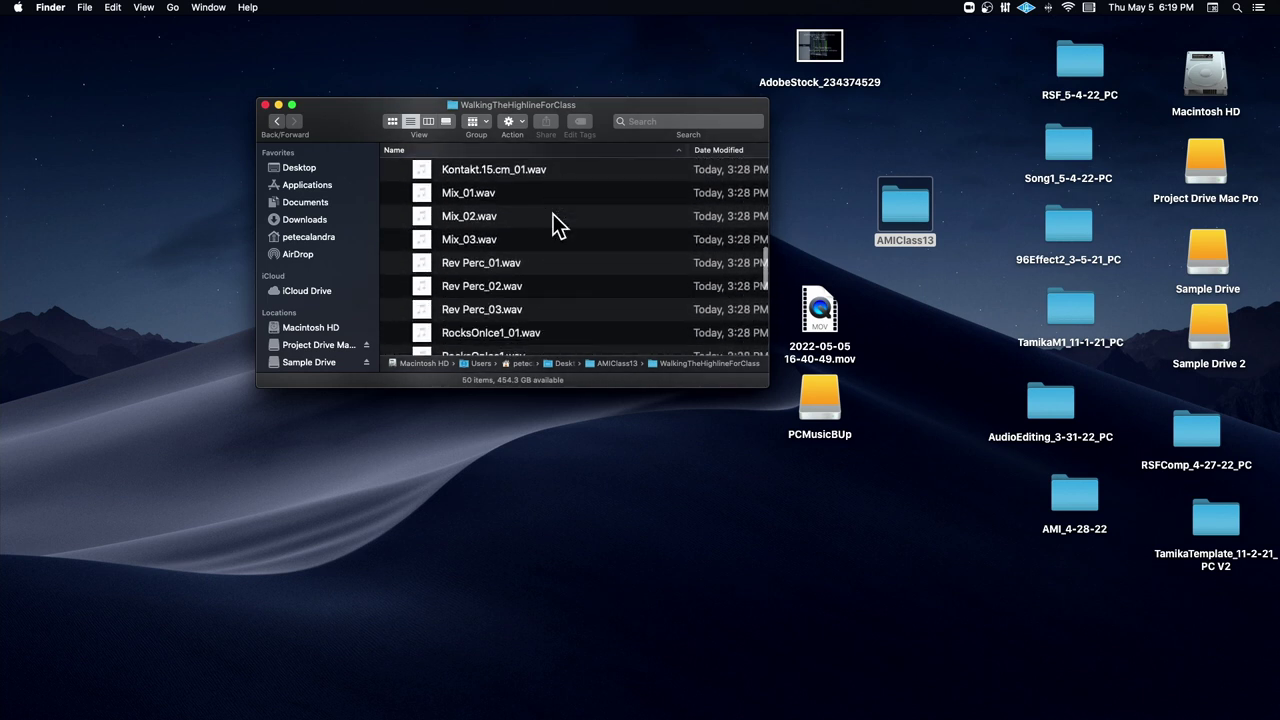
{"action": "scroll", "coordinate": [553, 214], "scroll_direction": "down", "scroll_amount": 5}
{"action": "scroll", "coordinate": [556, 222], "scroll_direction": "up", "scroll_amount": 10}
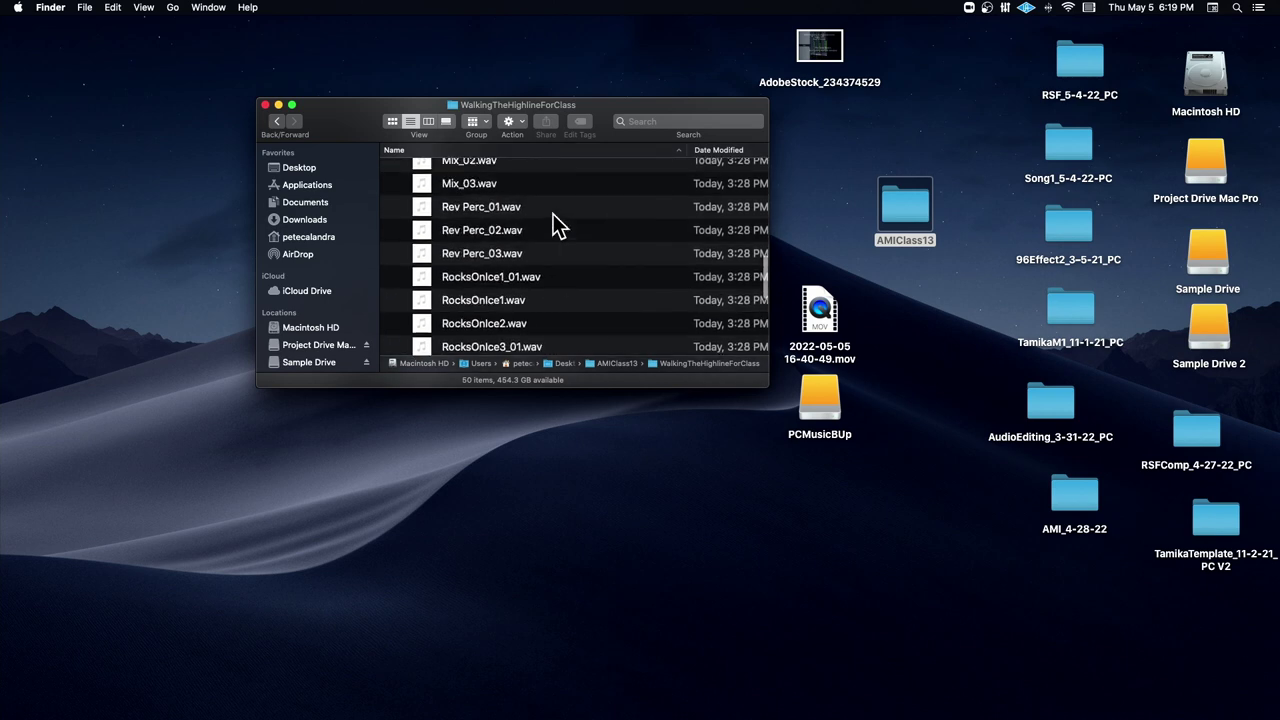
{"action": "scroll", "coordinate": [556, 224], "scroll_direction": "up", "scroll_amount": 10}
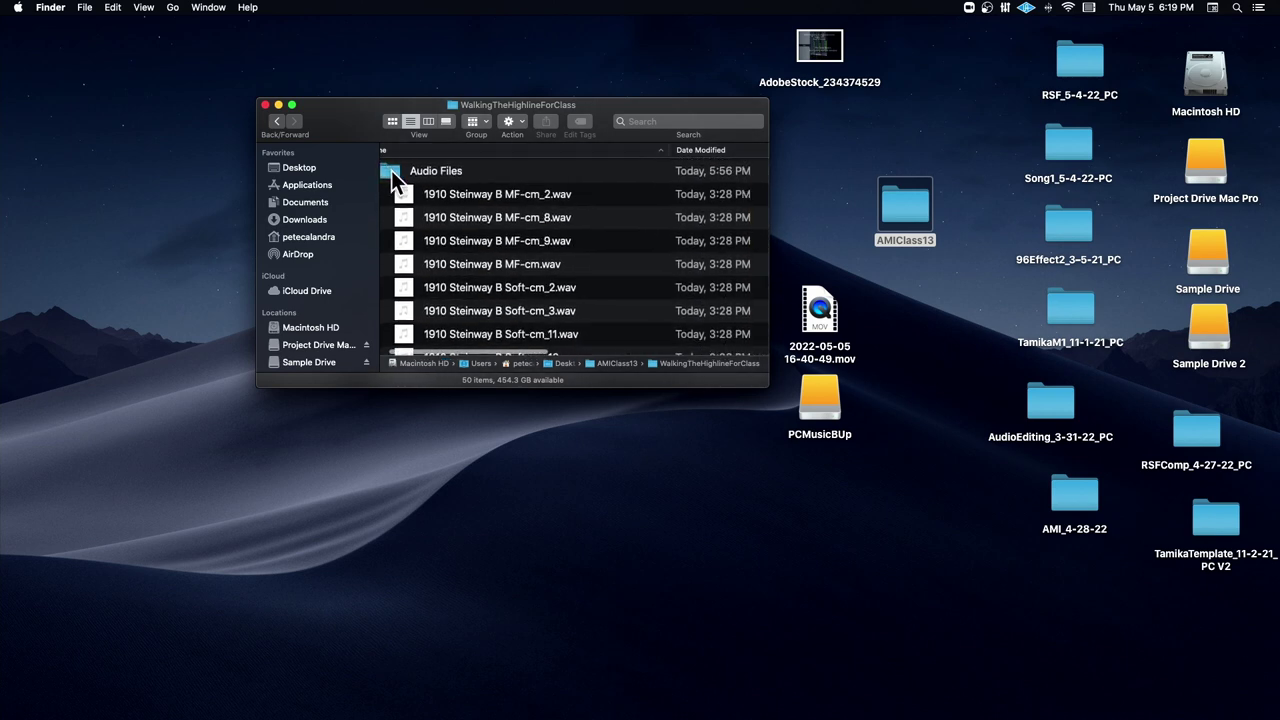
{"action": "left_click", "coordinate": [390, 172]}
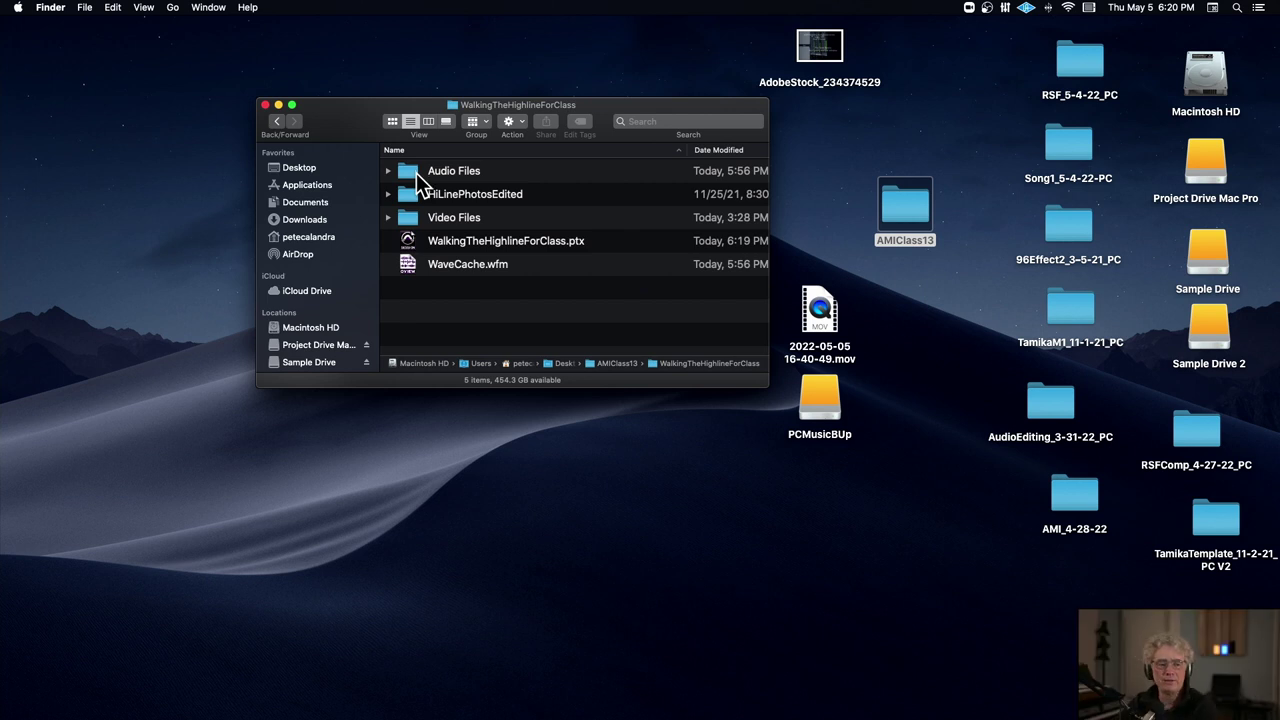
- Reopen WalkingTheHighlineForClass.ptx in Pro Tools, declining the Avid Marketplace visit for the missing plug-in, and look over the full track layout
{"action": "double_click", "coordinate": [408, 240]}
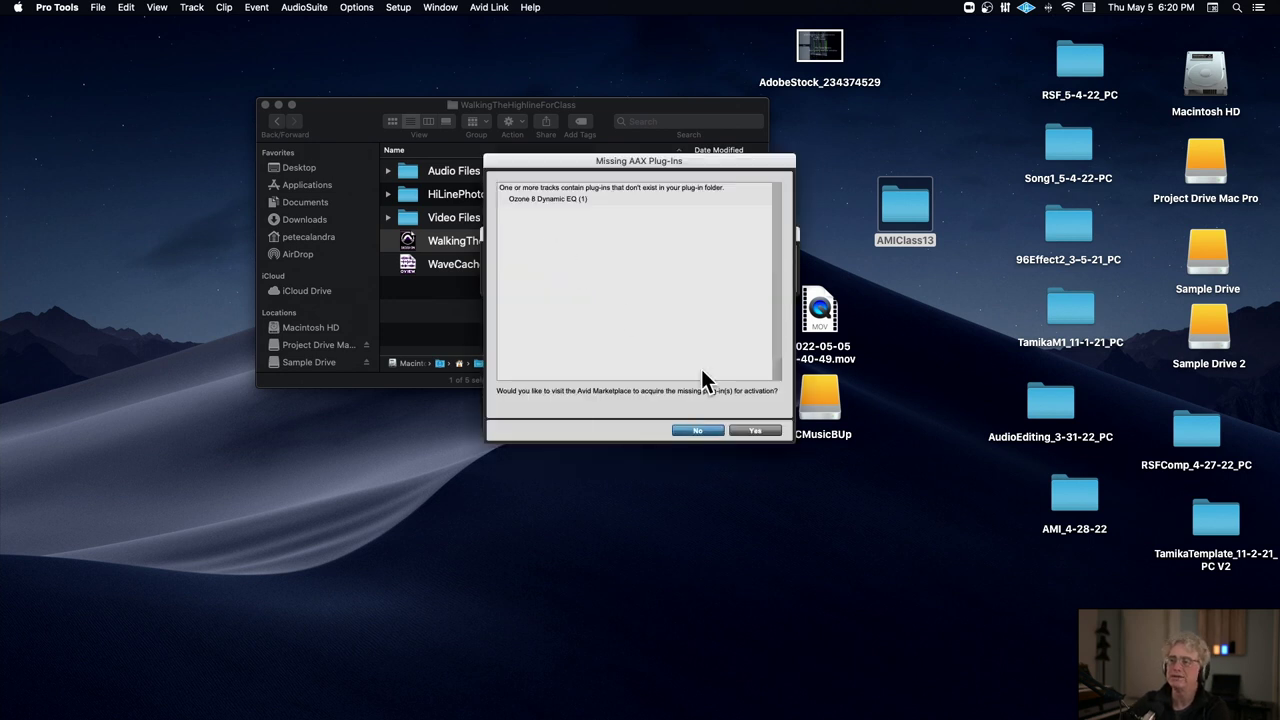
{"action": "left_click", "coordinate": [698, 431]}
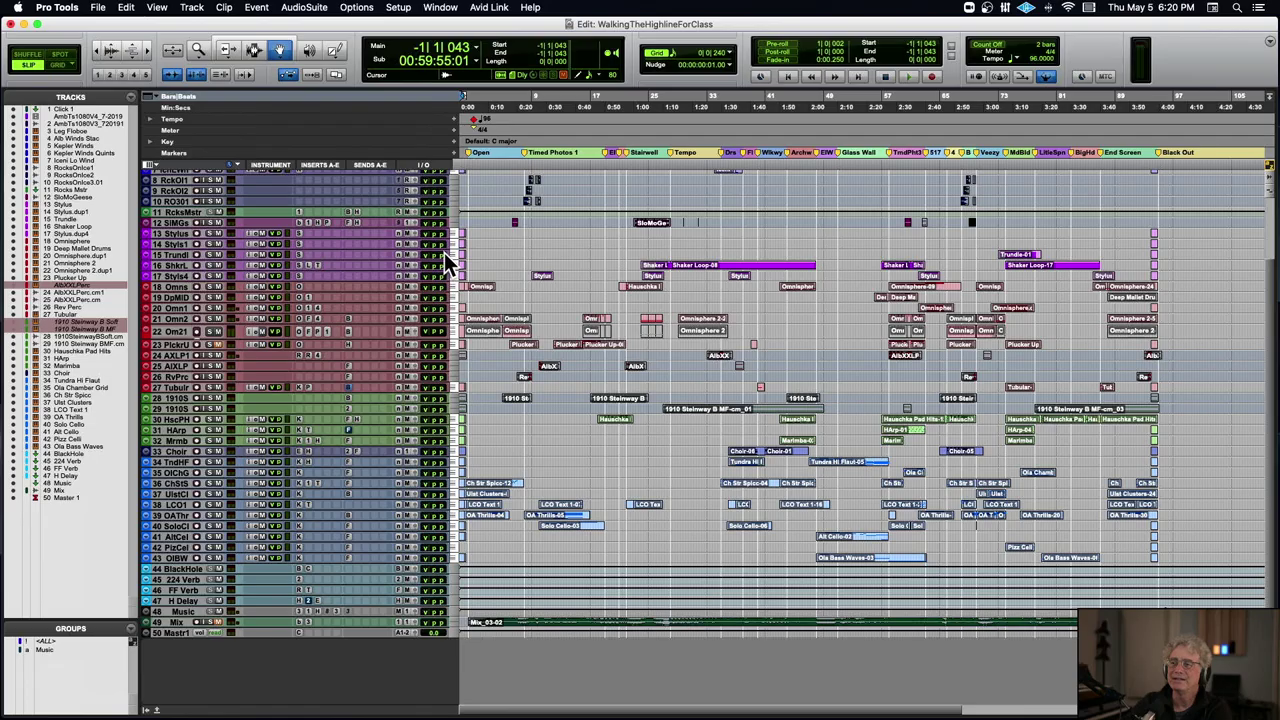
{"action": "scroll", "coordinate": [263, 242], "scroll_direction": "up", "scroll_amount": 3}
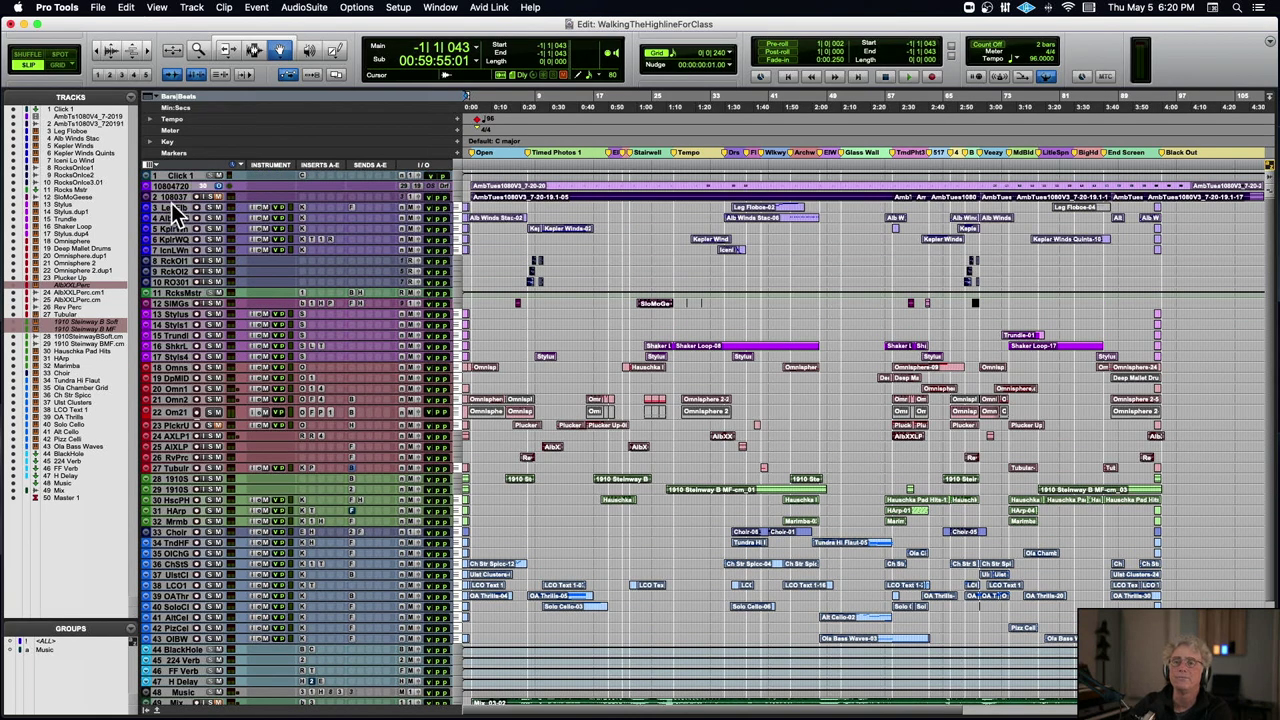
{"action": "scroll", "coordinate": [171, 203], "scroll_direction": "right", "scroll_amount": 2}
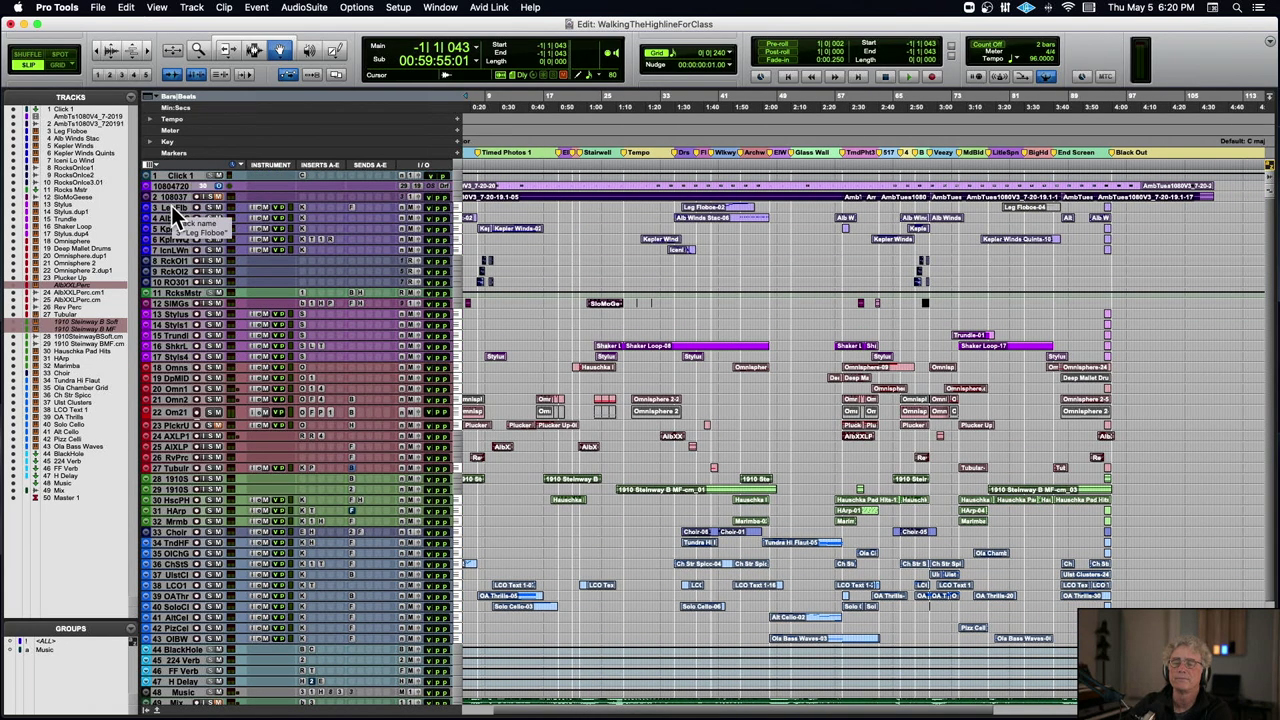
{"action": "scroll", "coordinate": [171, 205], "scroll_direction": "left", "scroll_amount": 2}
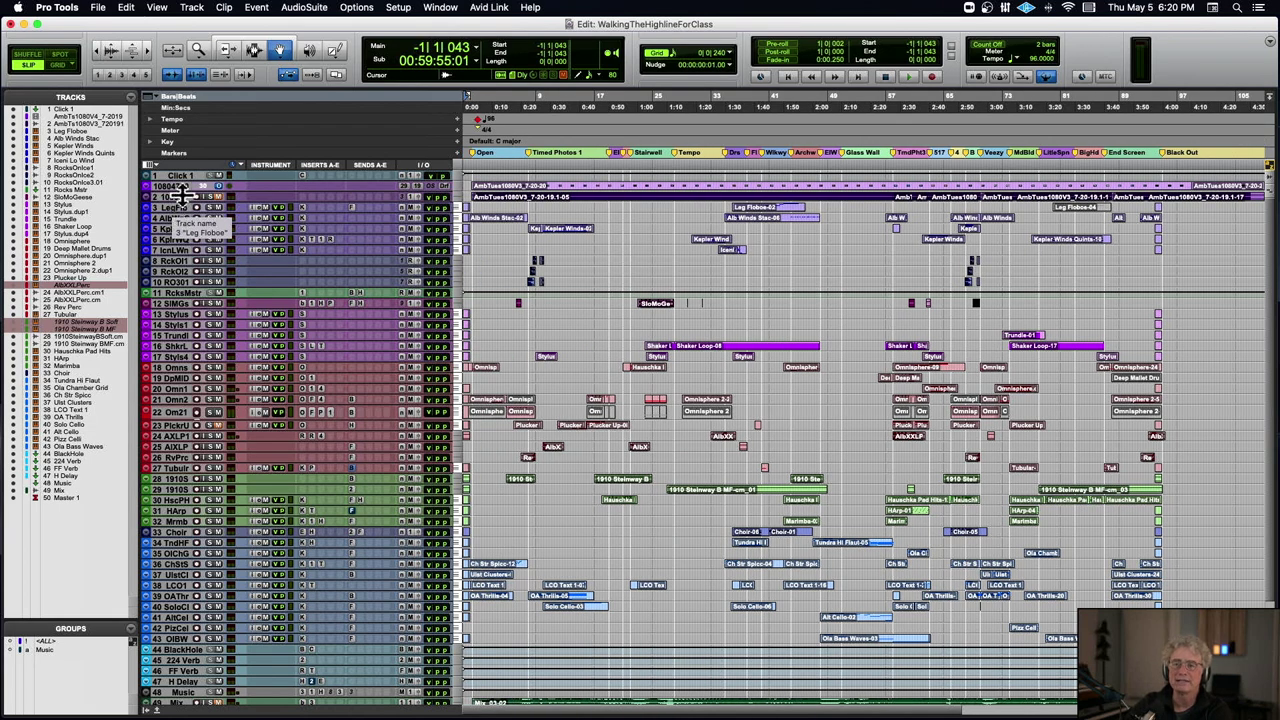
- Select every track in the session from Click 1 through Master 1
{"action": "left_click", "coordinate": [181, 176]}
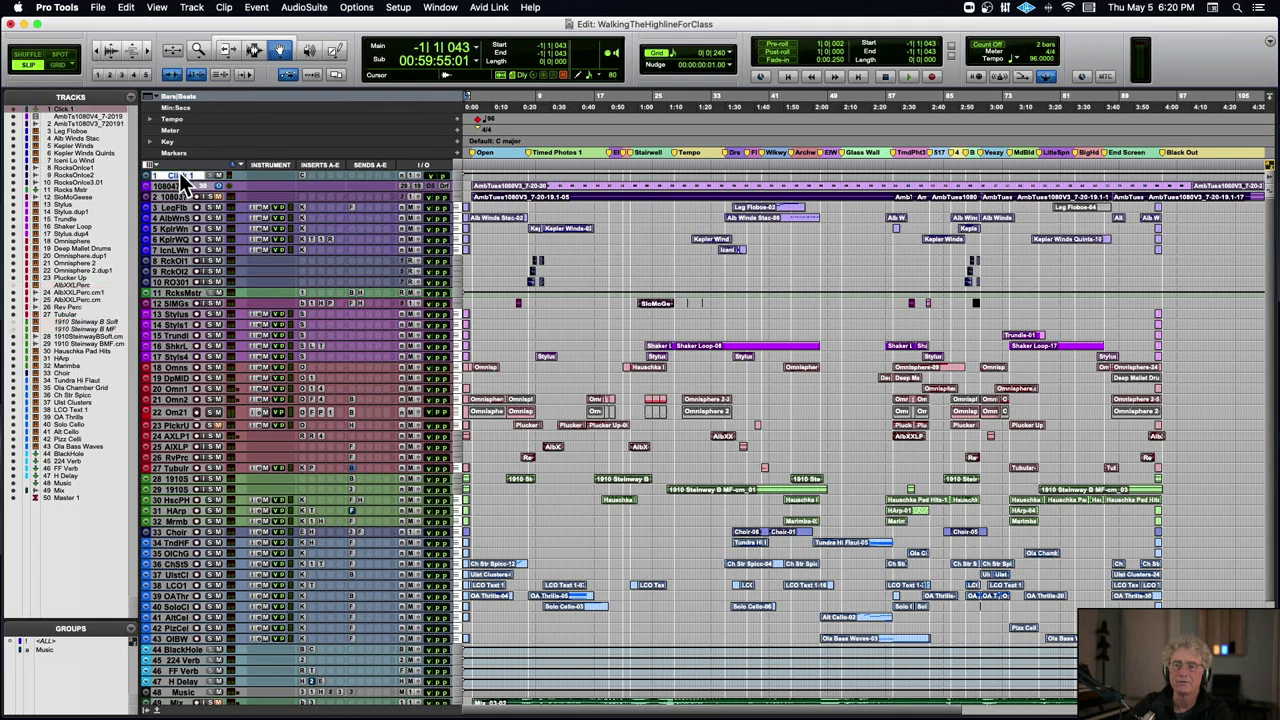
{"action": "scroll", "coordinate": [180, 176], "scroll_direction": "down", "scroll_amount": 5}
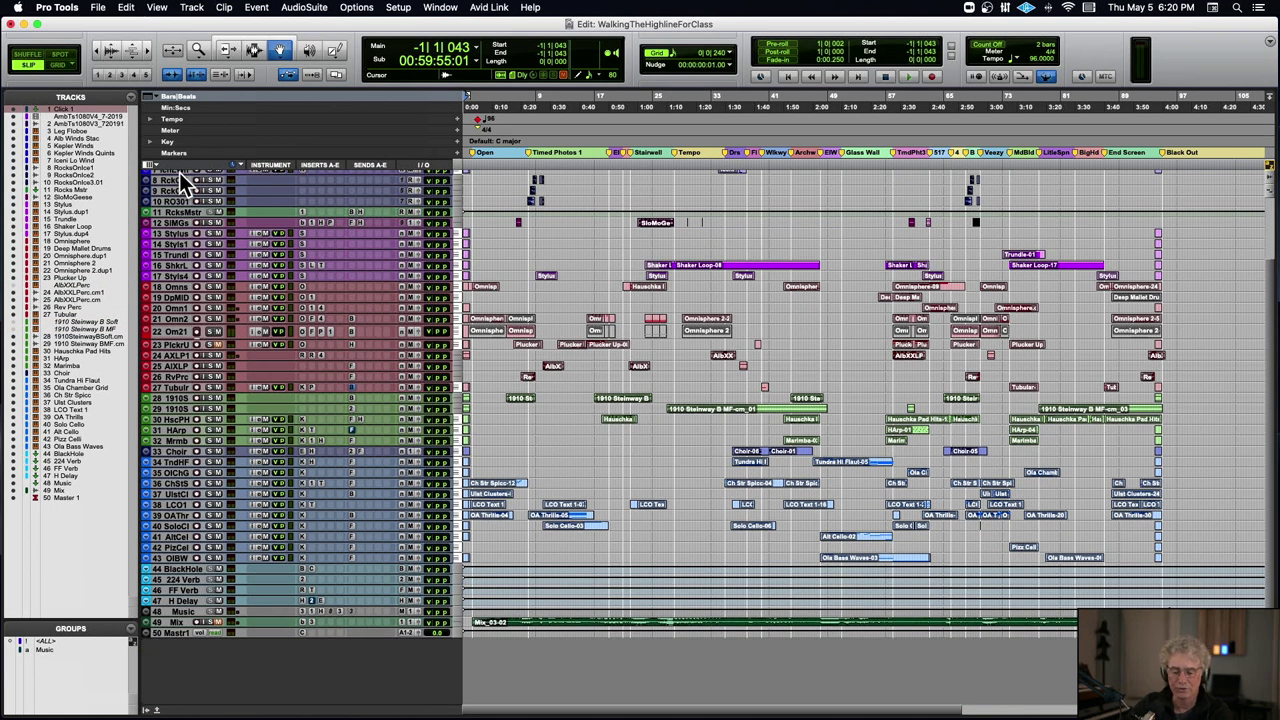
{"action": "left_click", "coordinate": [176, 629], "text": "shift"}
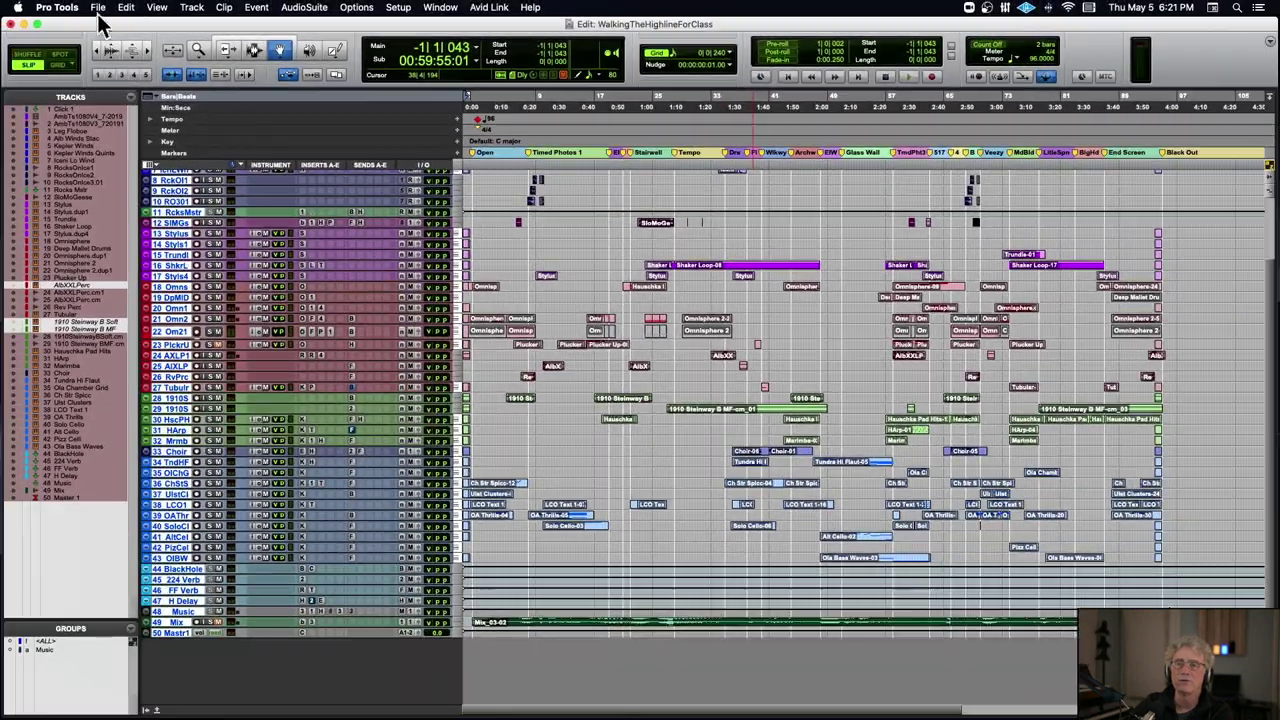
- Set up a session copy with Save Copy In, keeping the Session (Latest) format and including the Audio Files among the copied items
{"action": "left_click", "coordinate": [98, 7]}
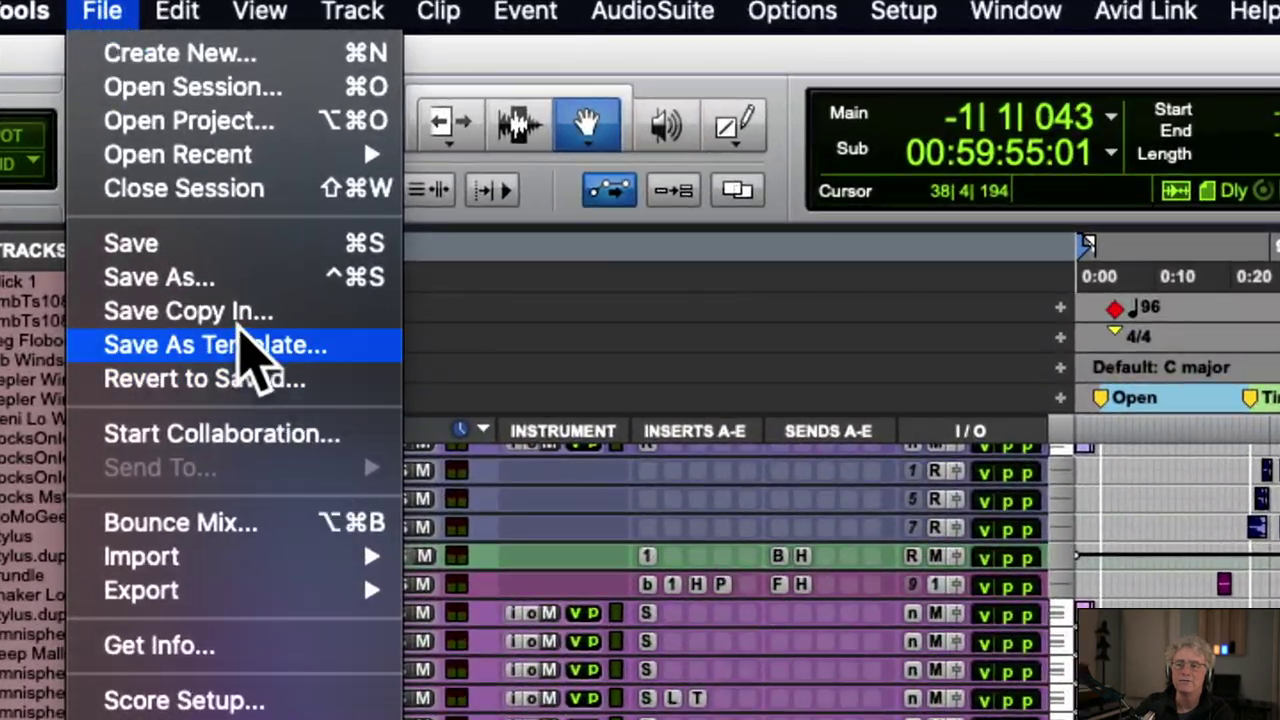
{"action": "left_click", "coordinate": [240, 316]}
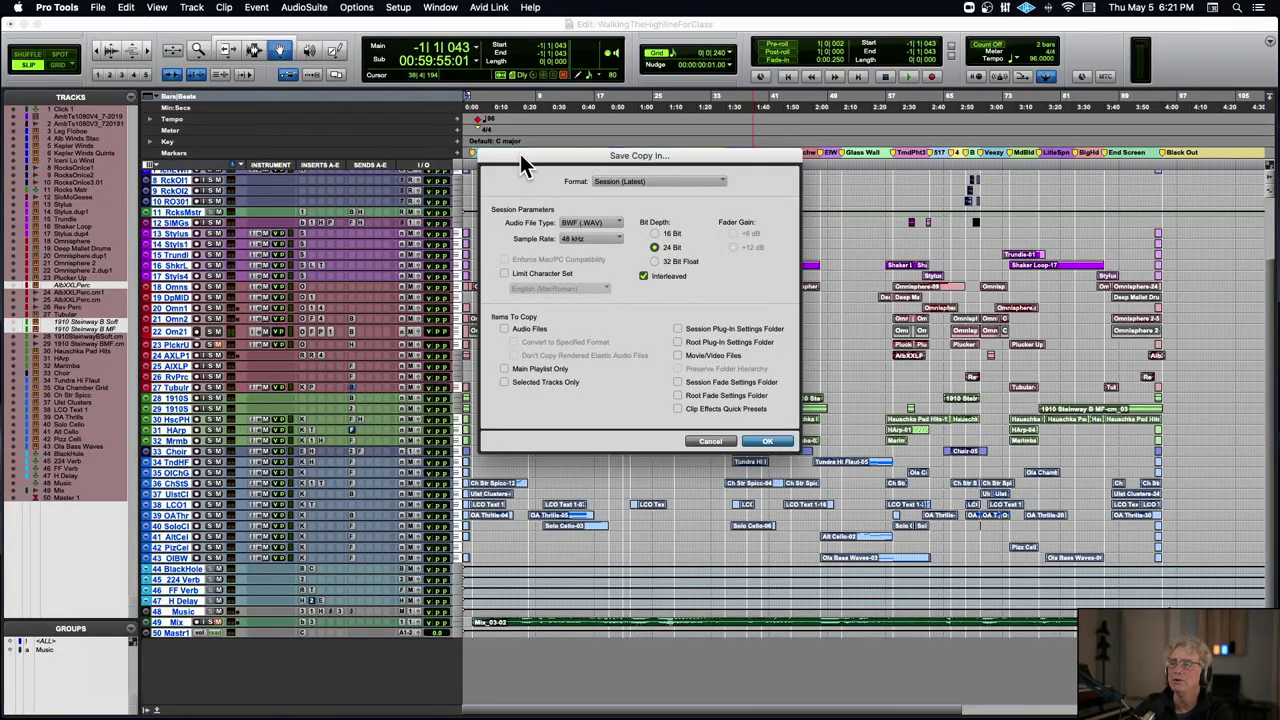
{"action": "left_click_drag", "start_coordinate": [520, 156], "coordinate": [444, 210]}
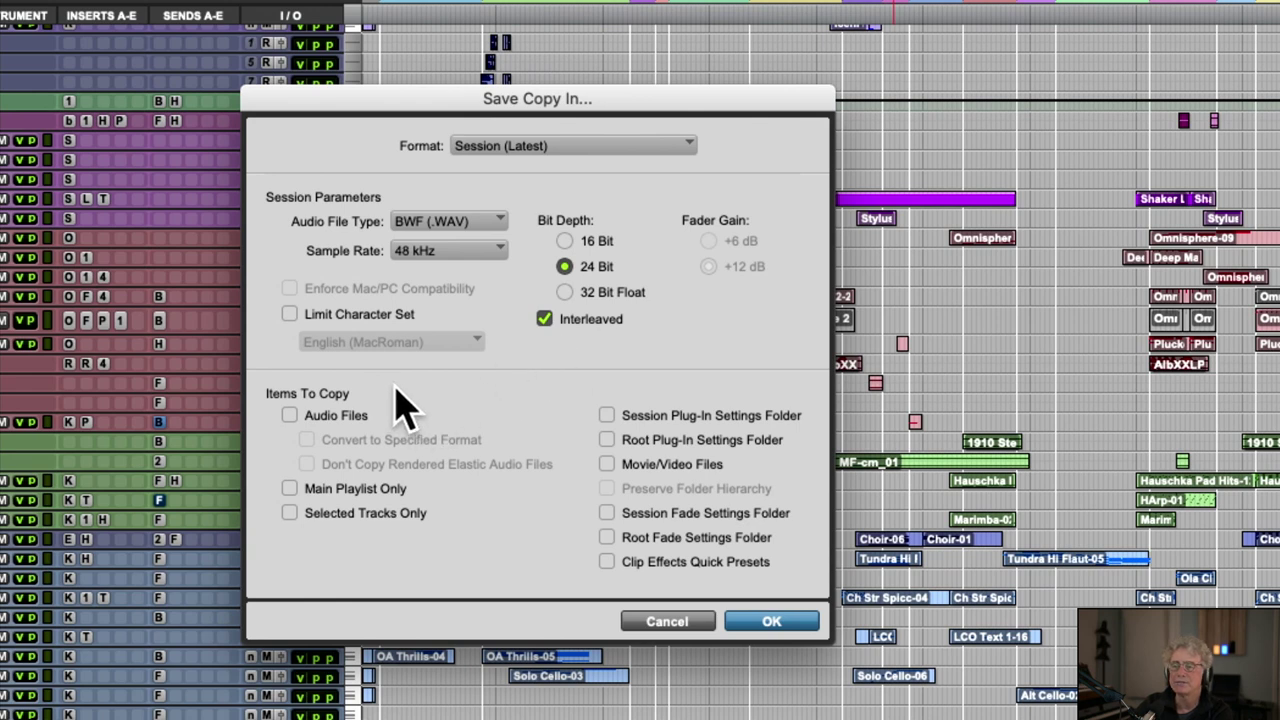
{"action": "left_click", "coordinate": [291, 416]}
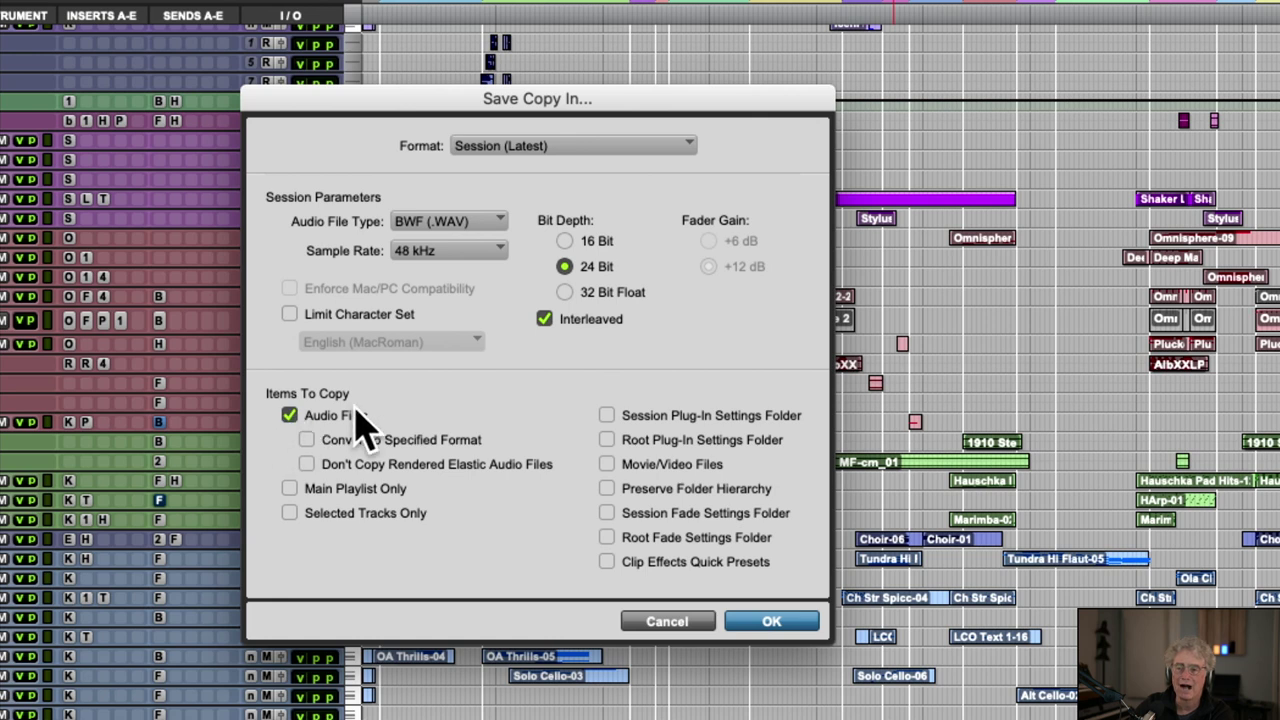
{"action": "left_click", "coordinate": [290, 415]}
{"action": "left_click", "coordinate": [290, 415]}
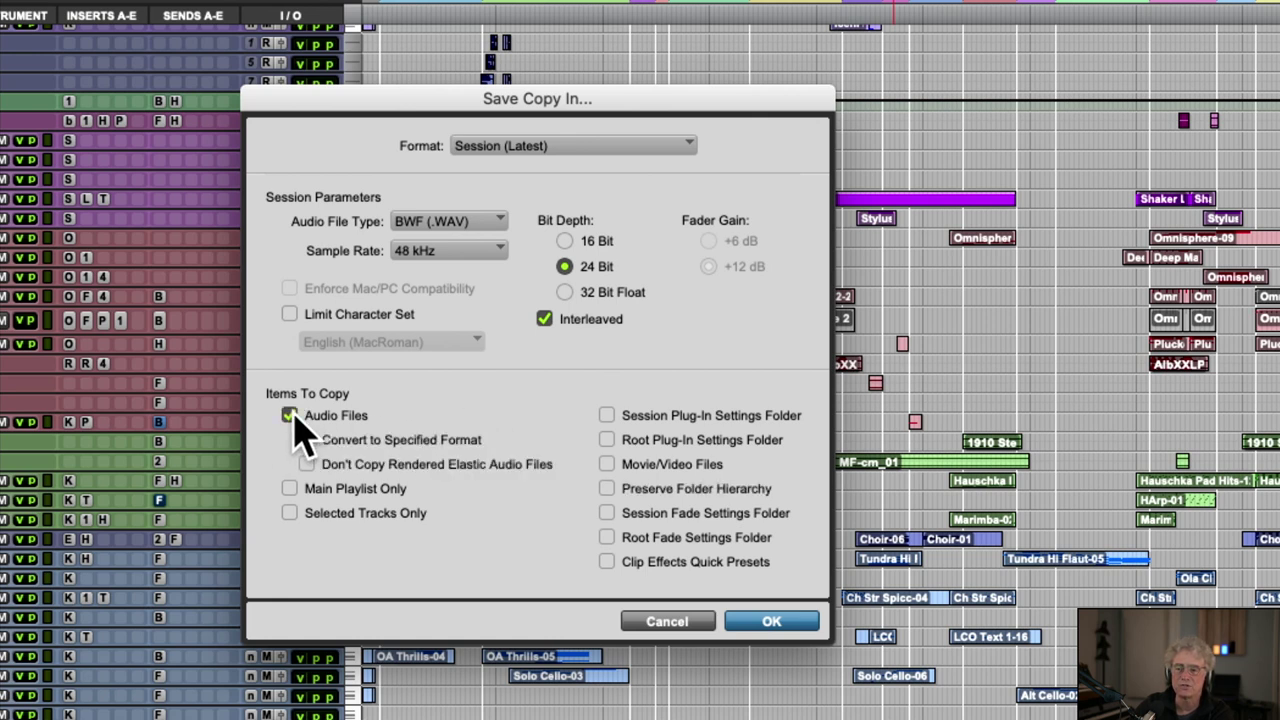
{"action": "left_click", "coordinate": [778, 628]}
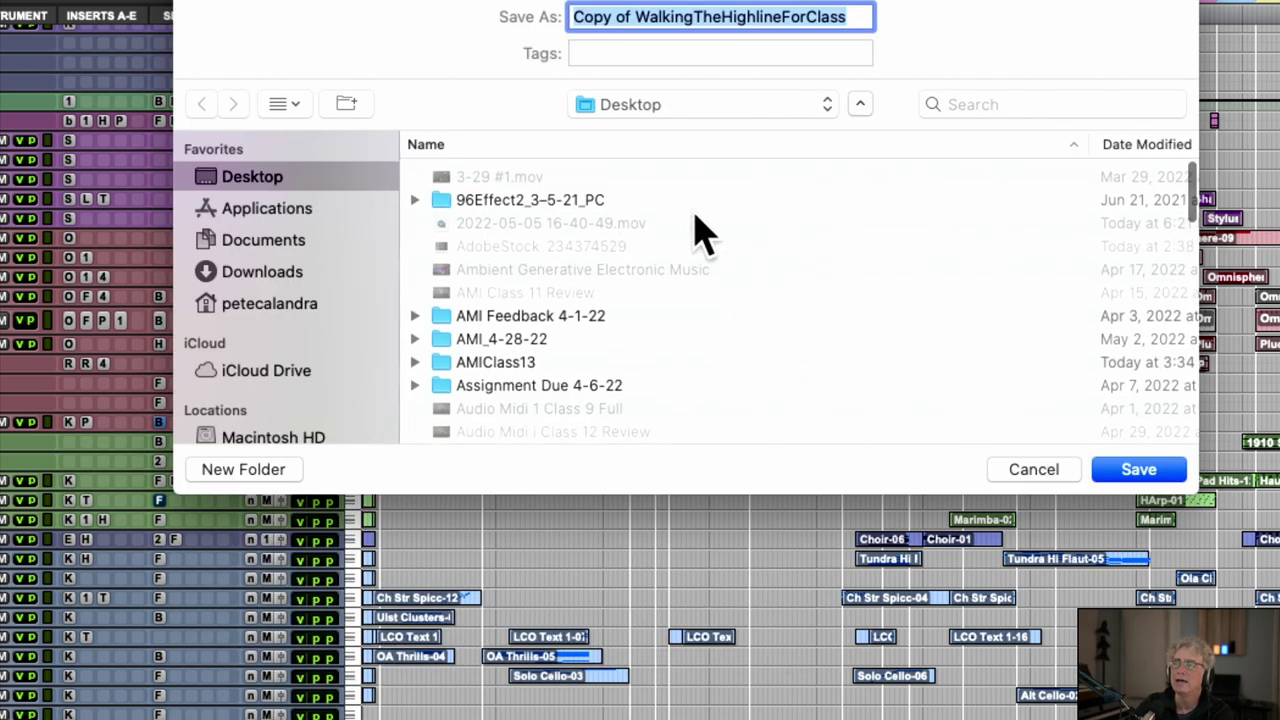
- Name the session copy WalkingTheHighline_5-5-22_PC V2 and save it to the Desktop
{"action": "left_click_drag", "start_coordinate": [640, 17], "coordinate": [517, 22]}
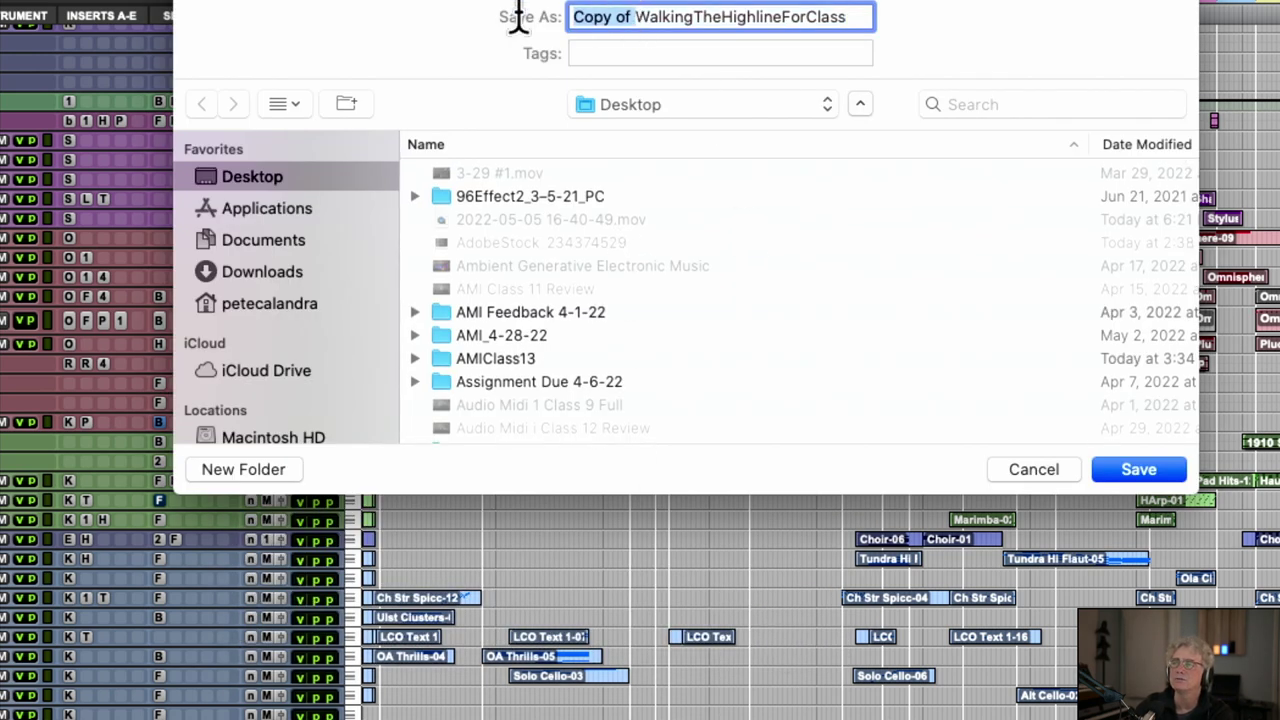
{"action": "key", "text": "BackSpace"}
{"action": "left_click", "coordinate": [797, 17]}
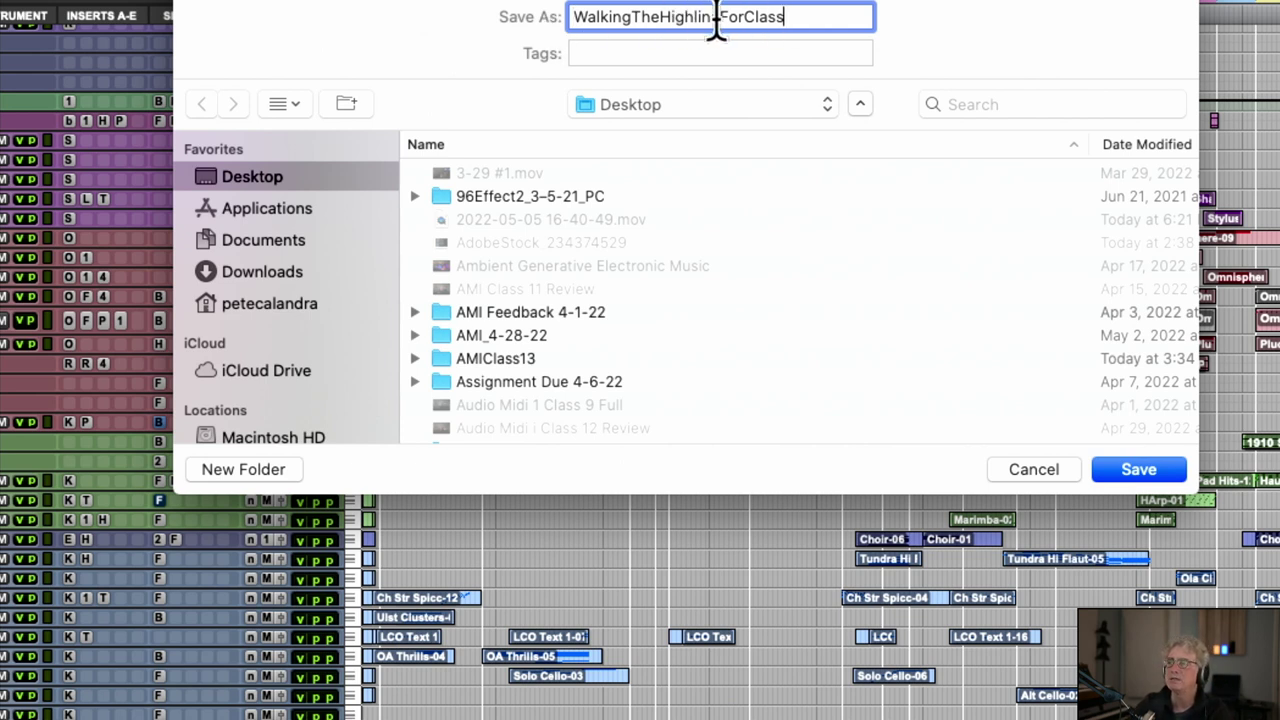
{"action": "left_click_drag", "start_coordinate": [716, 17], "coordinate": [829, 20]}
{"action": "key", "text": "BackSpace"}
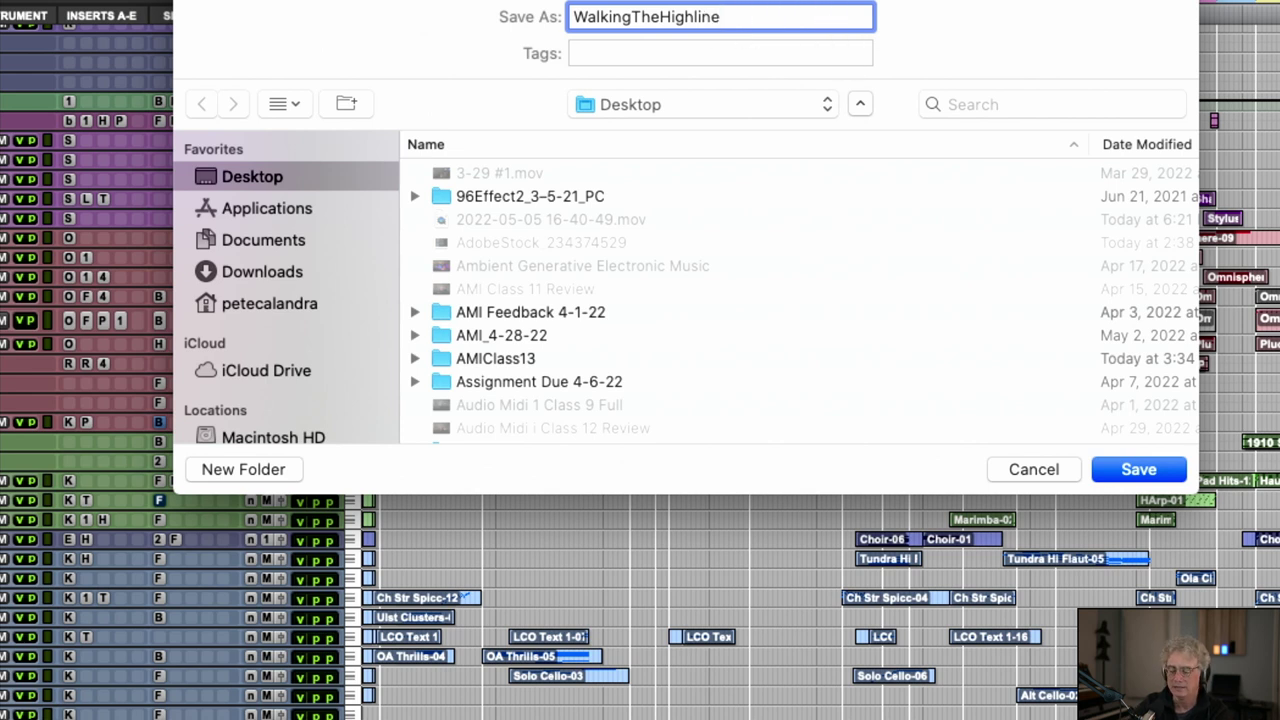
{"action": "type", "text": "_5-5-"}
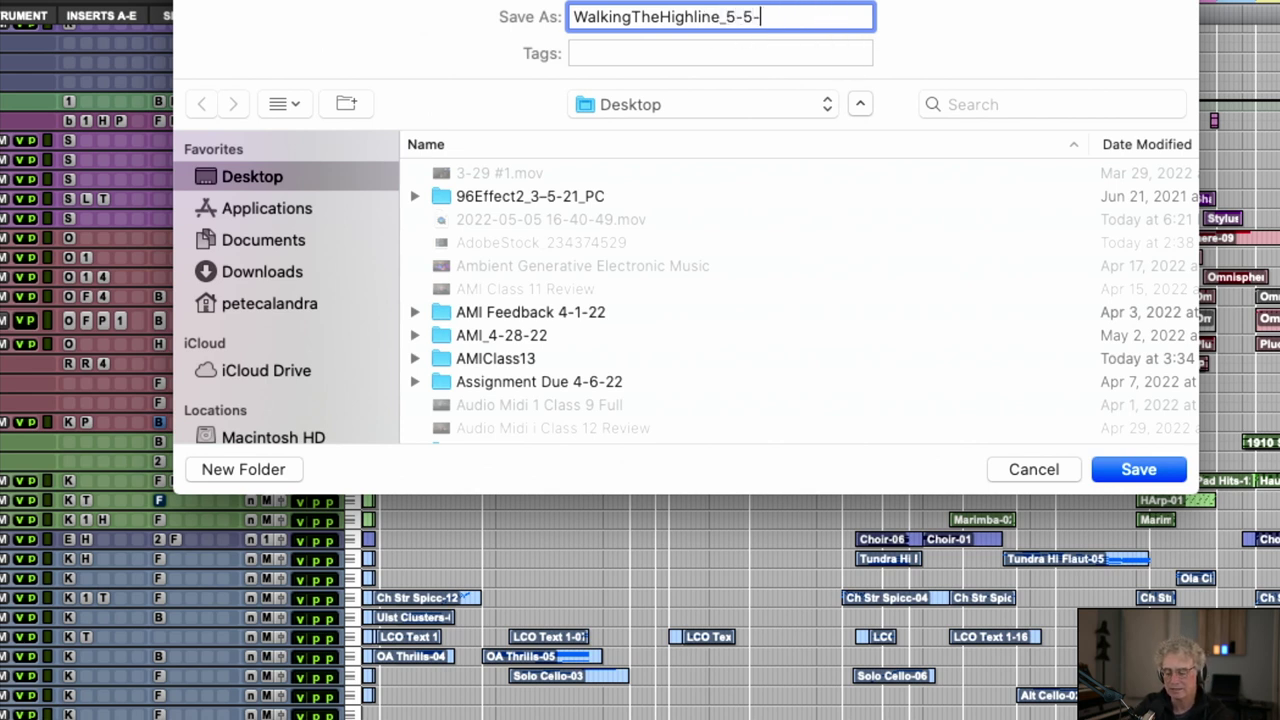
{"action": "type", "text": "22_PC"}
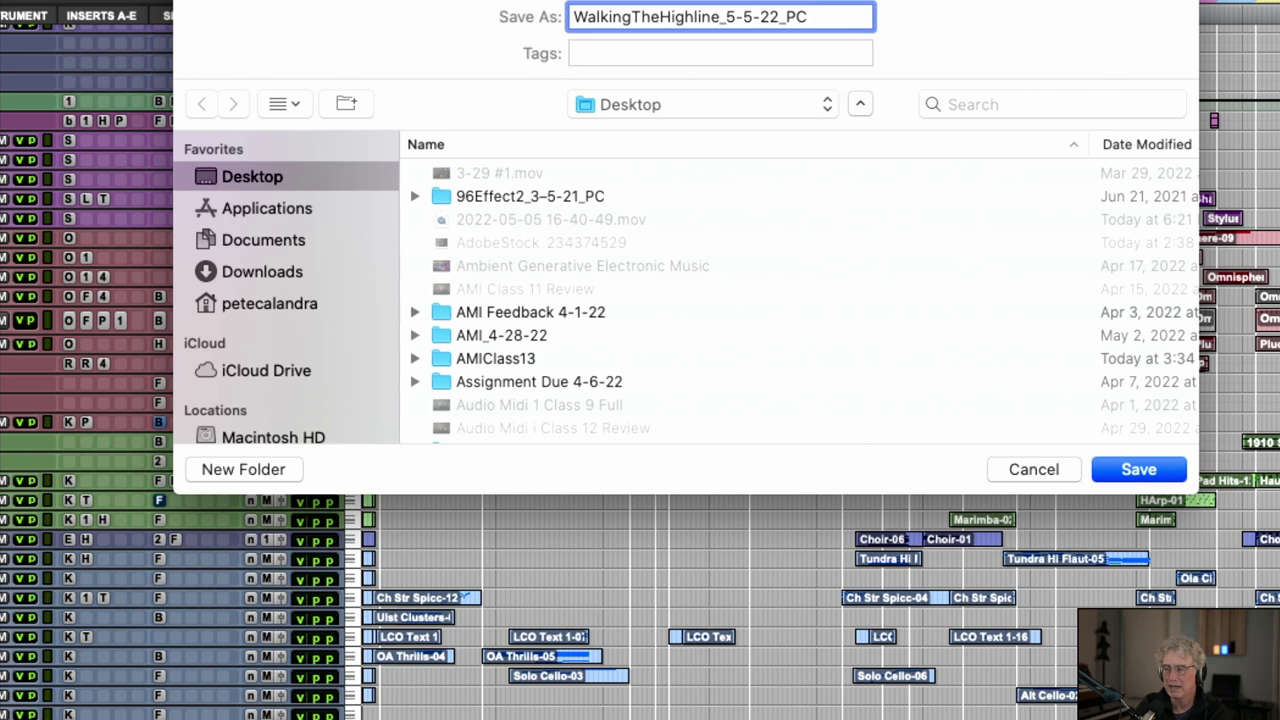
{"action": "type", "text": " V2"}
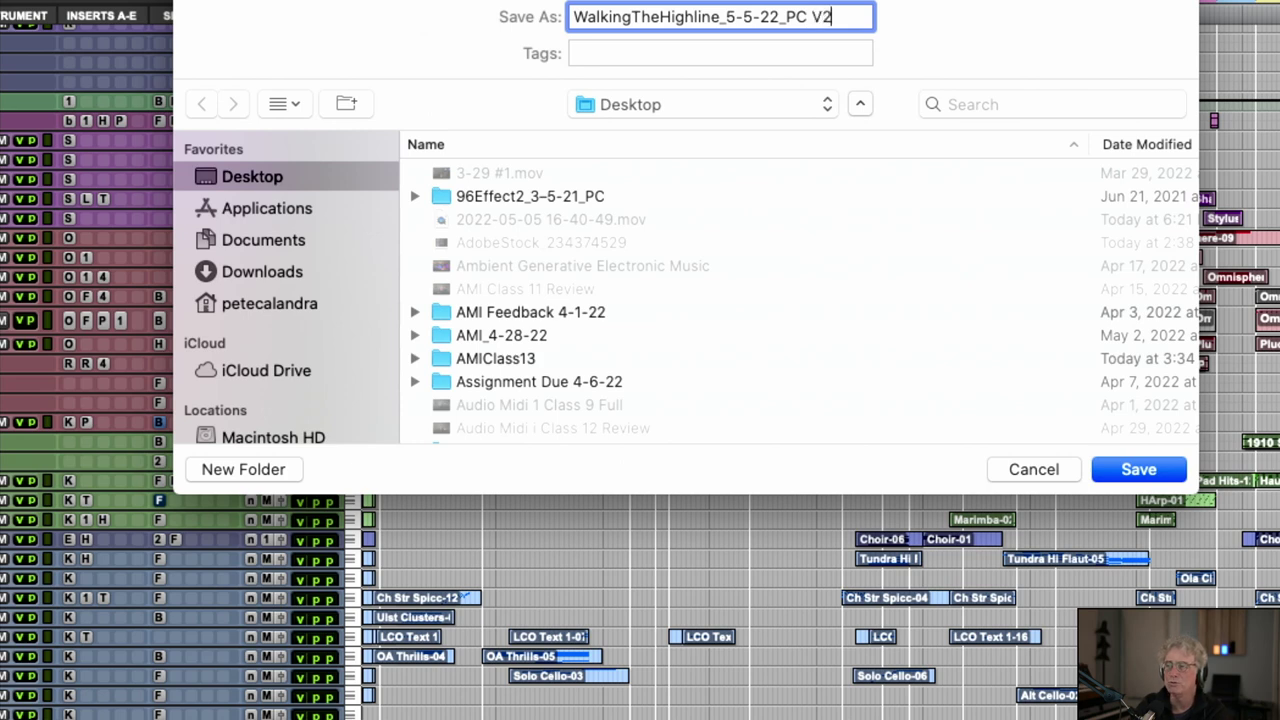
{"action": "left_click", "coordinate": [1137, 470]}
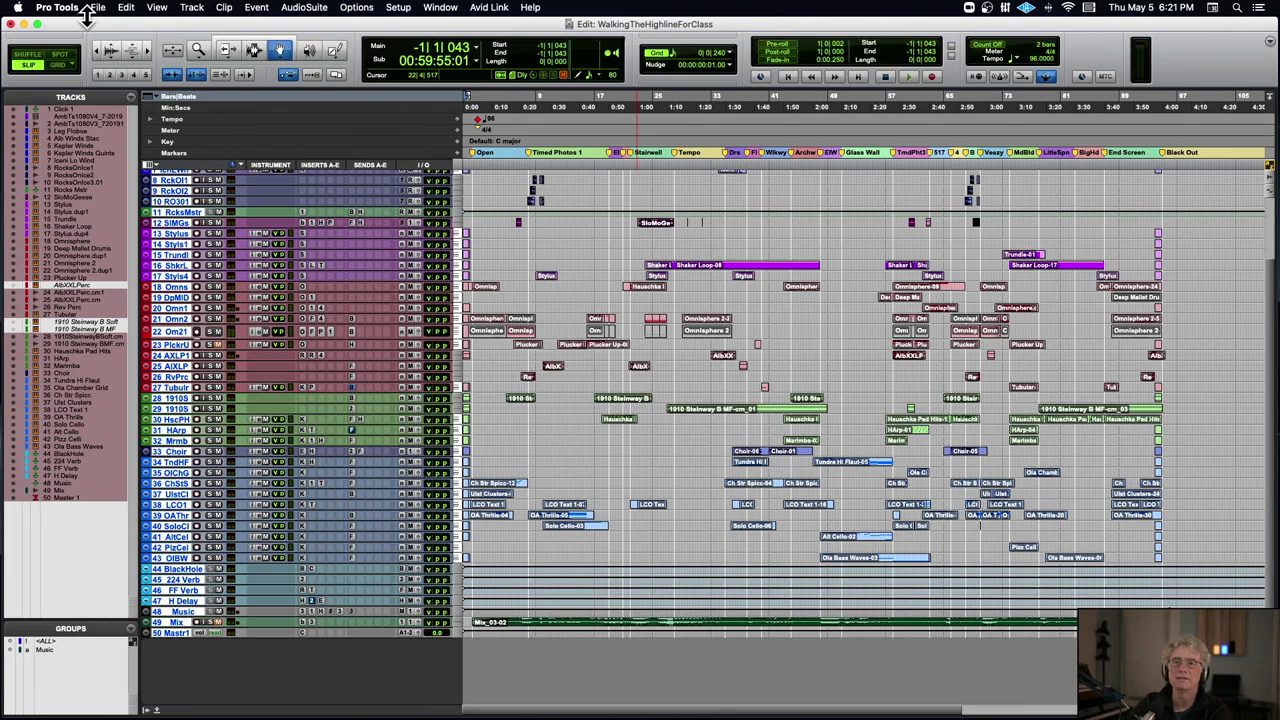
- Close the Edit window and the AMIClass13 Finder window to clear the desktop
{"action": "left_click", "coordinate": [12, 22]}
{"action": "left_click", "coordinate": [277, 120]}
{"action": "left_click", "coordinate": [277, 120]}
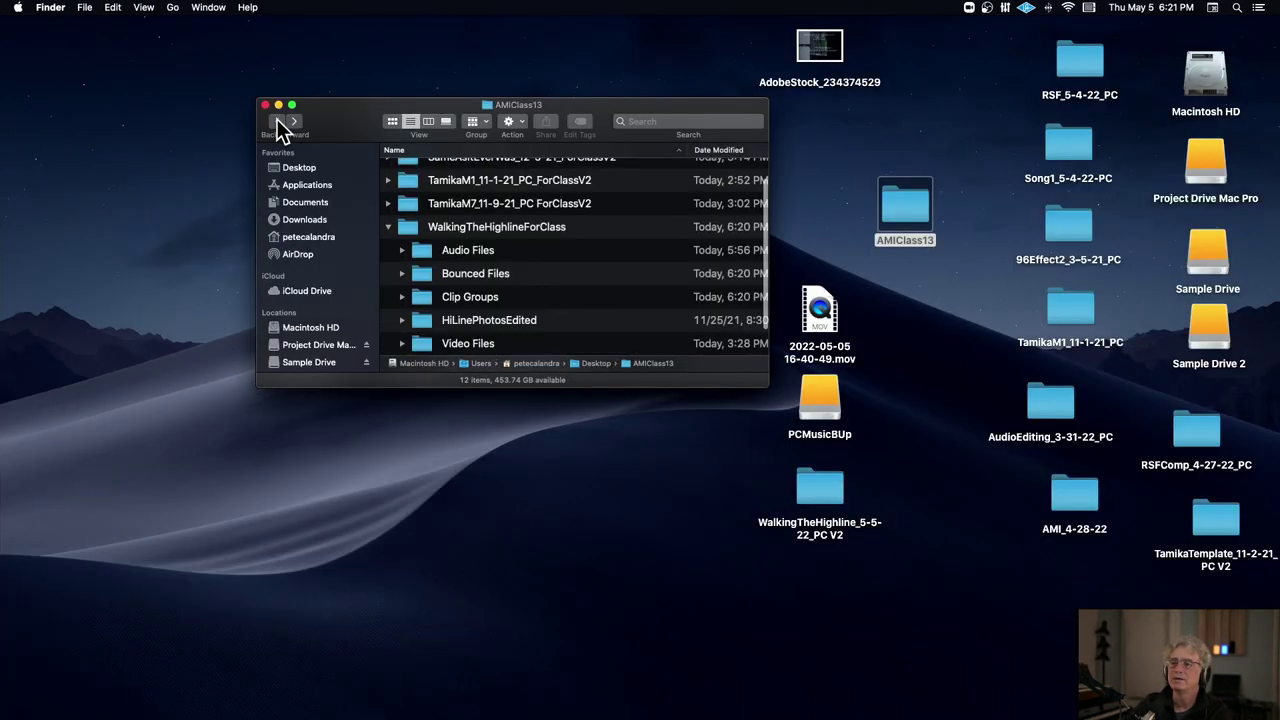
{"action": "scroll", "coordinate": [669, 291], "scroll_direction": "up", "scroll_amount": 3}
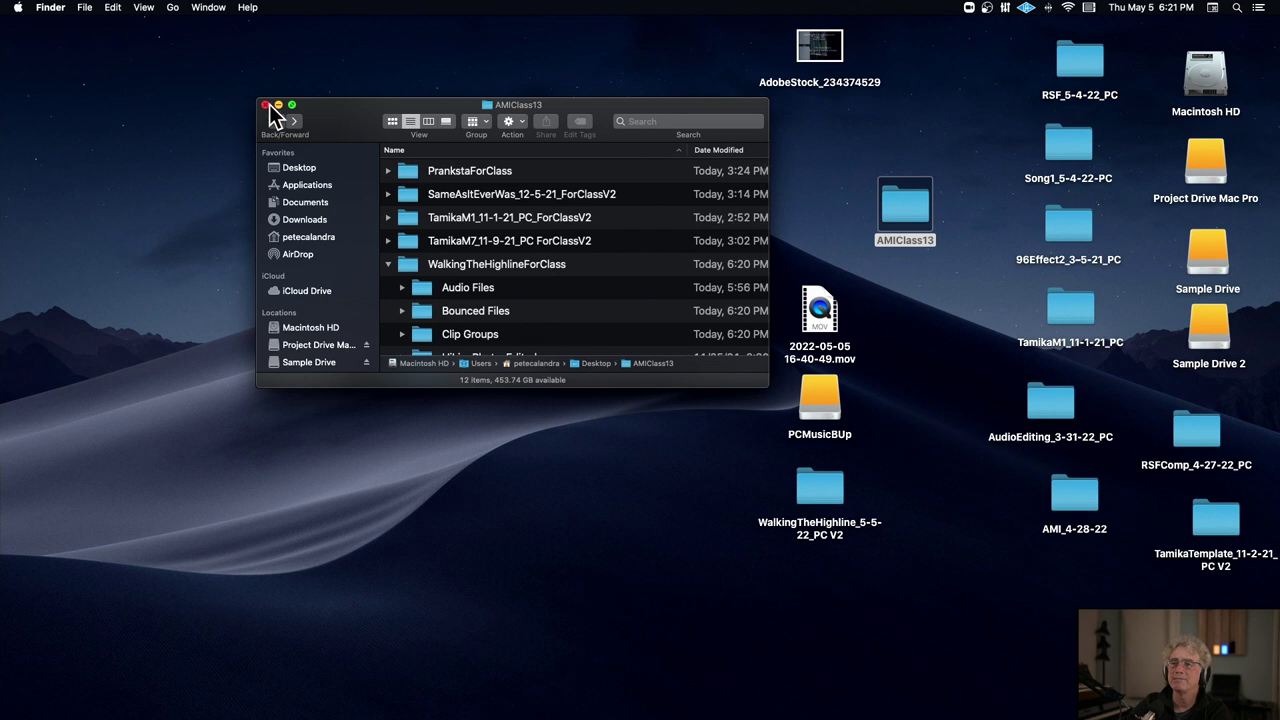
{"action": "left_click", "coordinate": [266, 105]}
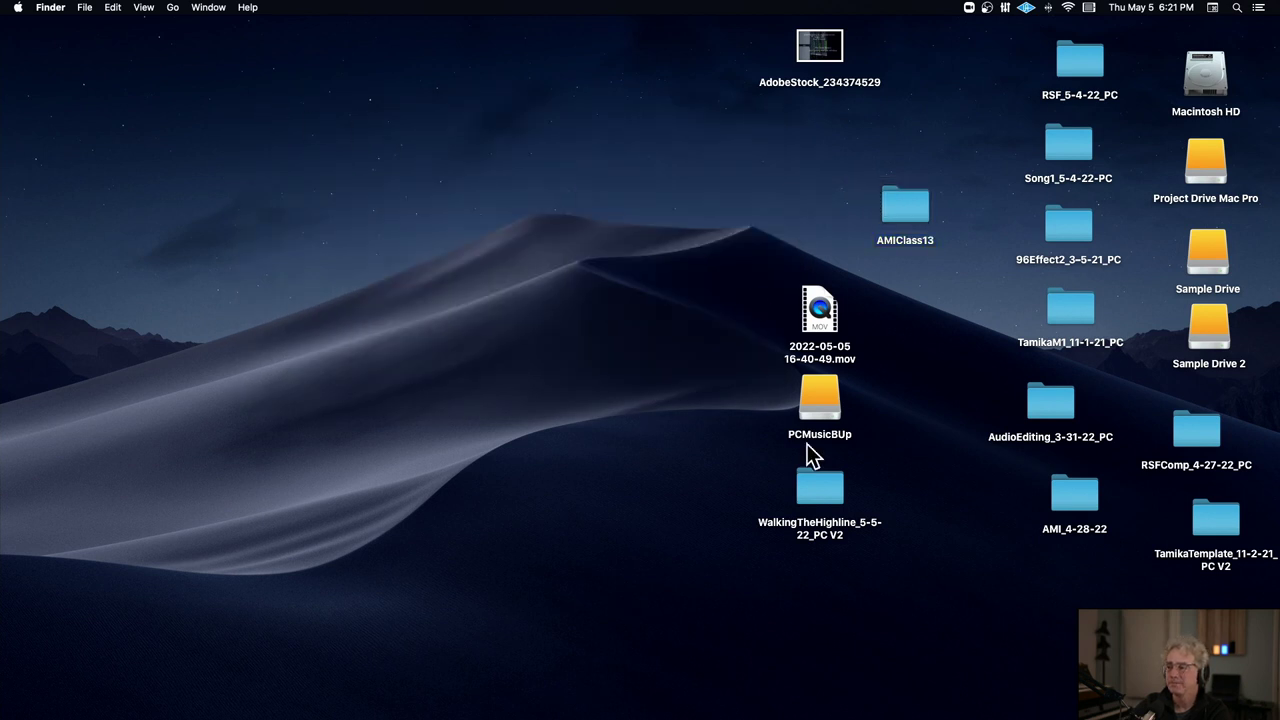
- Move the WalkingTheHighline_5-5-22_PC V2 folder to open desktop space, open it and examine the WAV files in its Audio Files folder
{"action": "left_click_drag", "start_coordinate": [822, 490], "coordinate": [580, 285]}
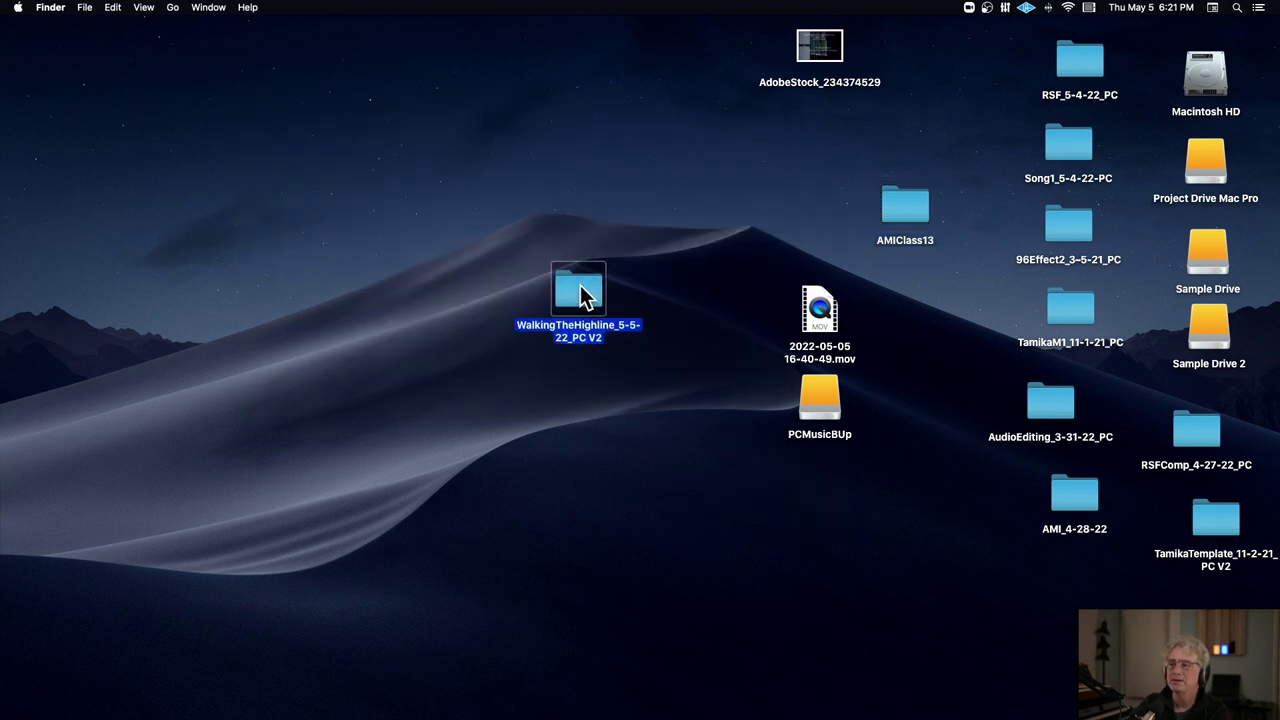
{"action": "double_click", "coordinate": [580, 288]}
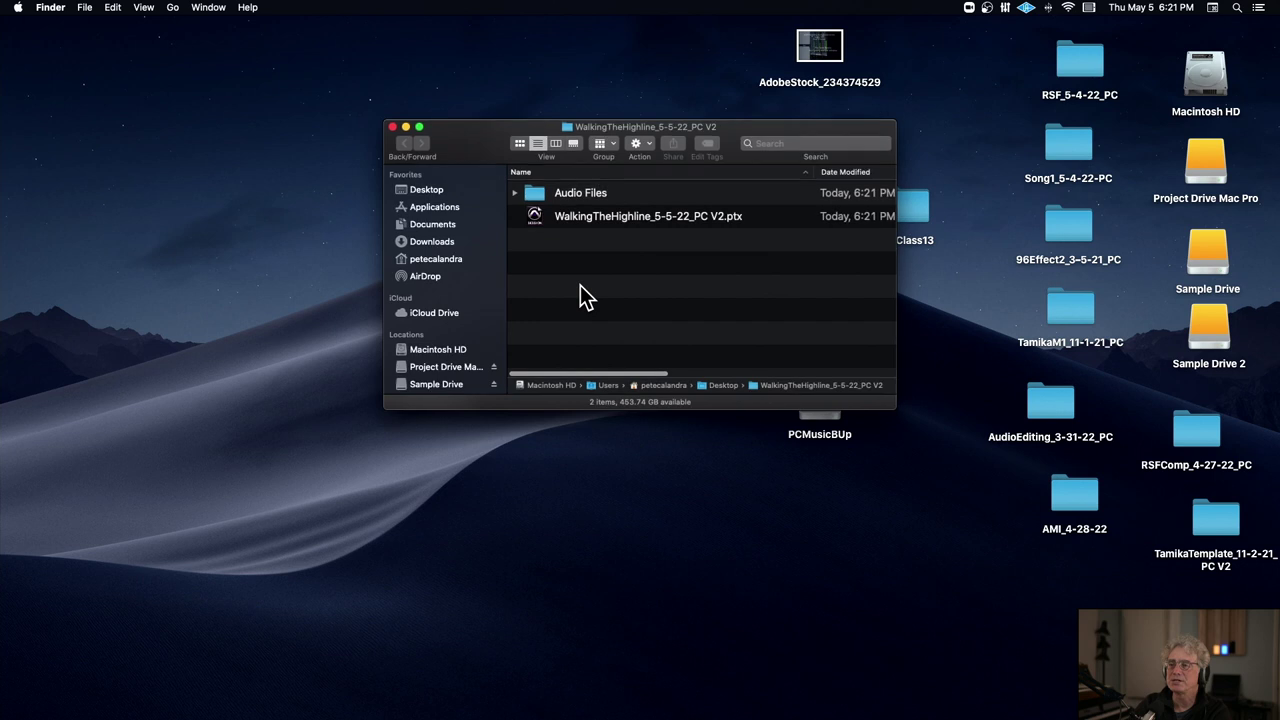
{"action": "left_click", "coordinate": [515, 193]}
{"action": "scroll", "coordinate": [627, 217], "scroll_direction": "down", "scroll_amount": 10}
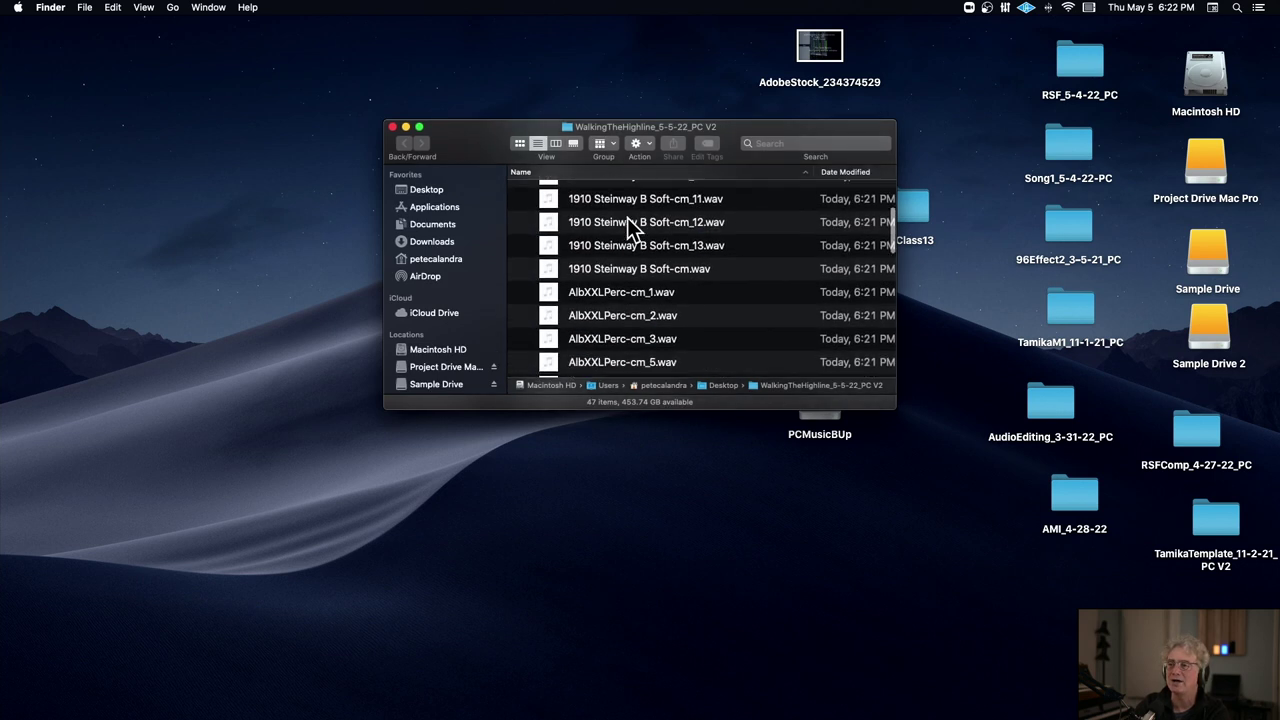
{"action": "scroll", "coordinate": [627, 225], "scroll_direction": "down", "scroll_amount": 15}
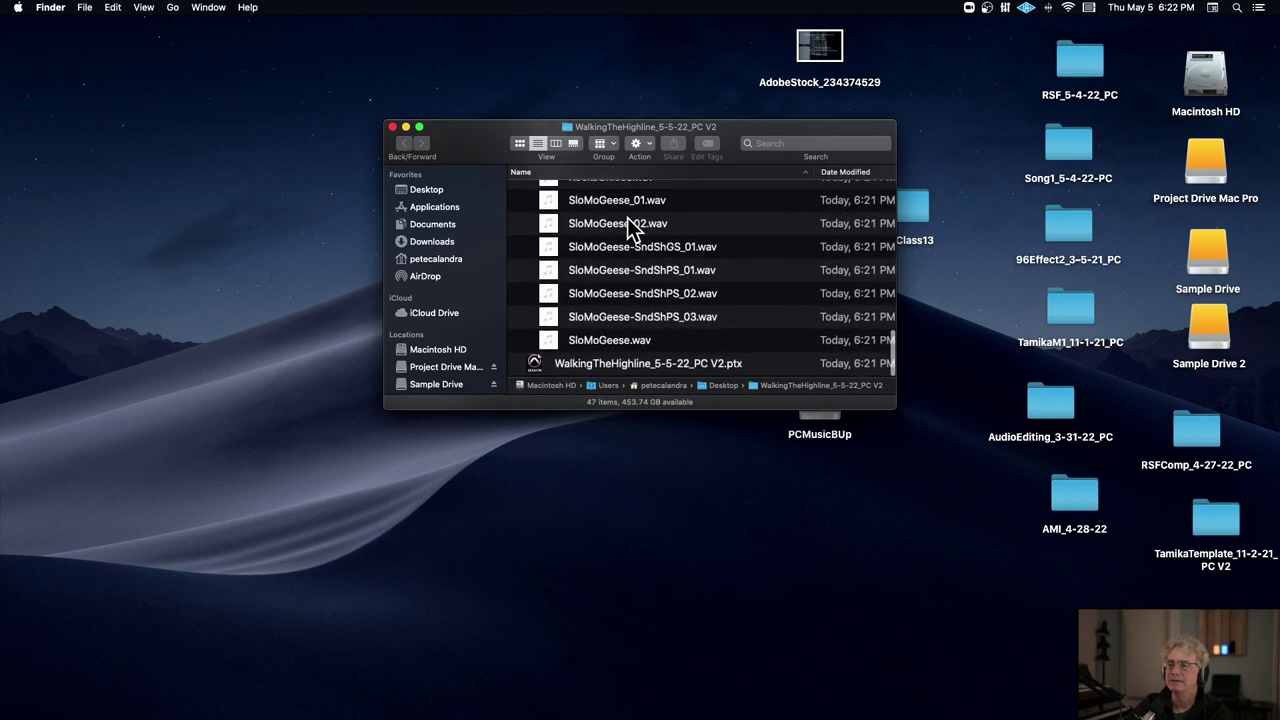
{"action": "scroll", "coordinate": [627, 217], "scroll_direction": "up", "scroll_amount": 20}
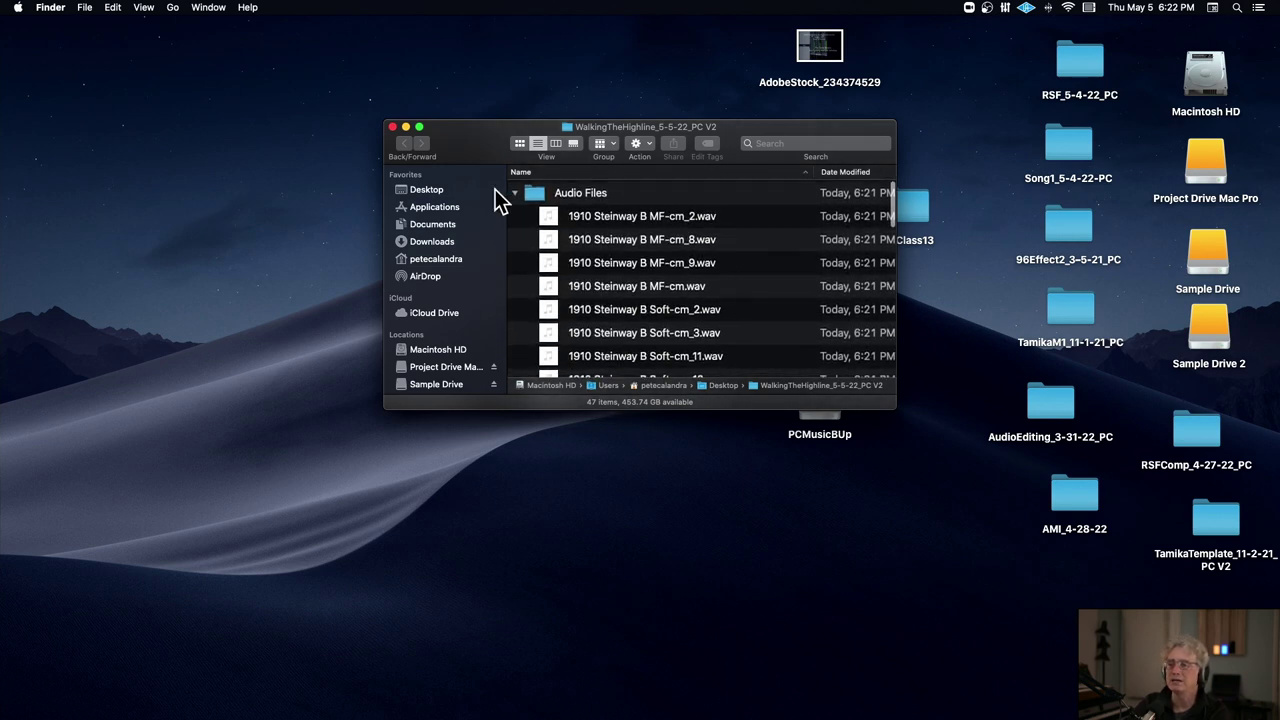
{"action": "left_click", "coordinate": [516, 192]}
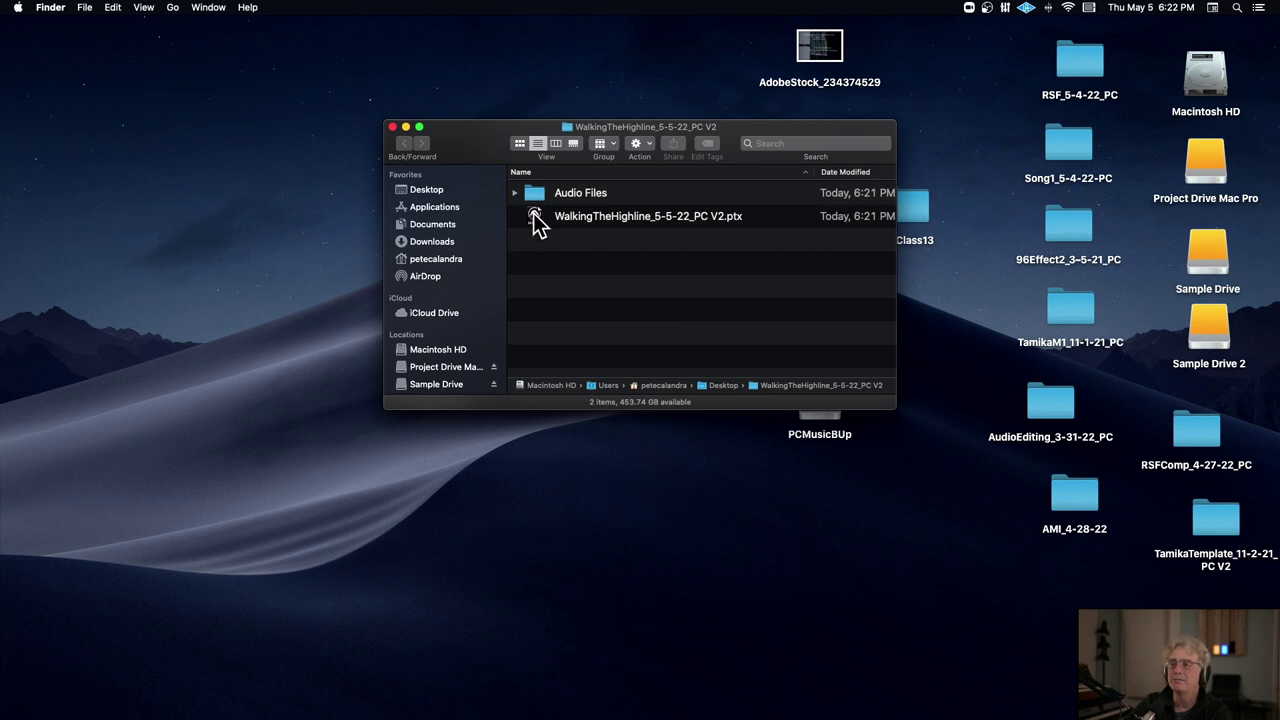
- Open WalkingTheHighline_5-5-22_PC V2.ptx in Pro Tools, discarding the changes to WalkingTheHighlineForClass
{"action": "double_click", "coordinate": [535, 216]}
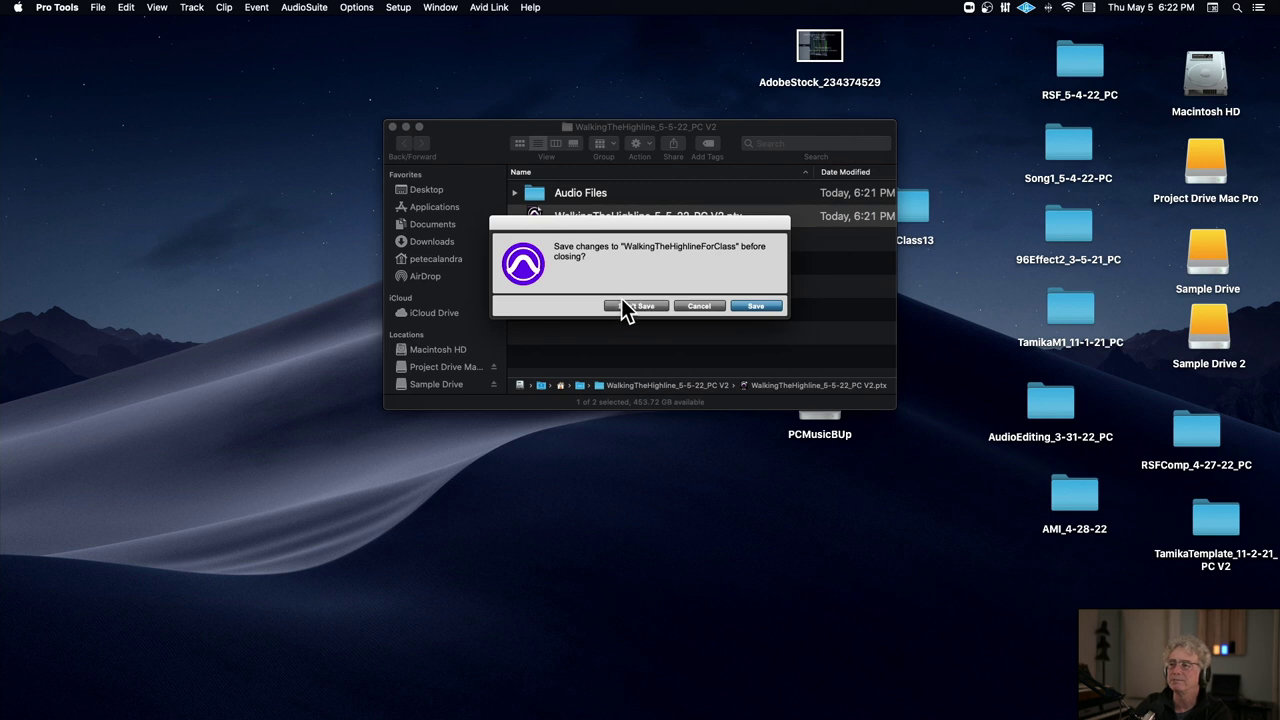
{"action": "left_click", "coordinate": [622, 300]}
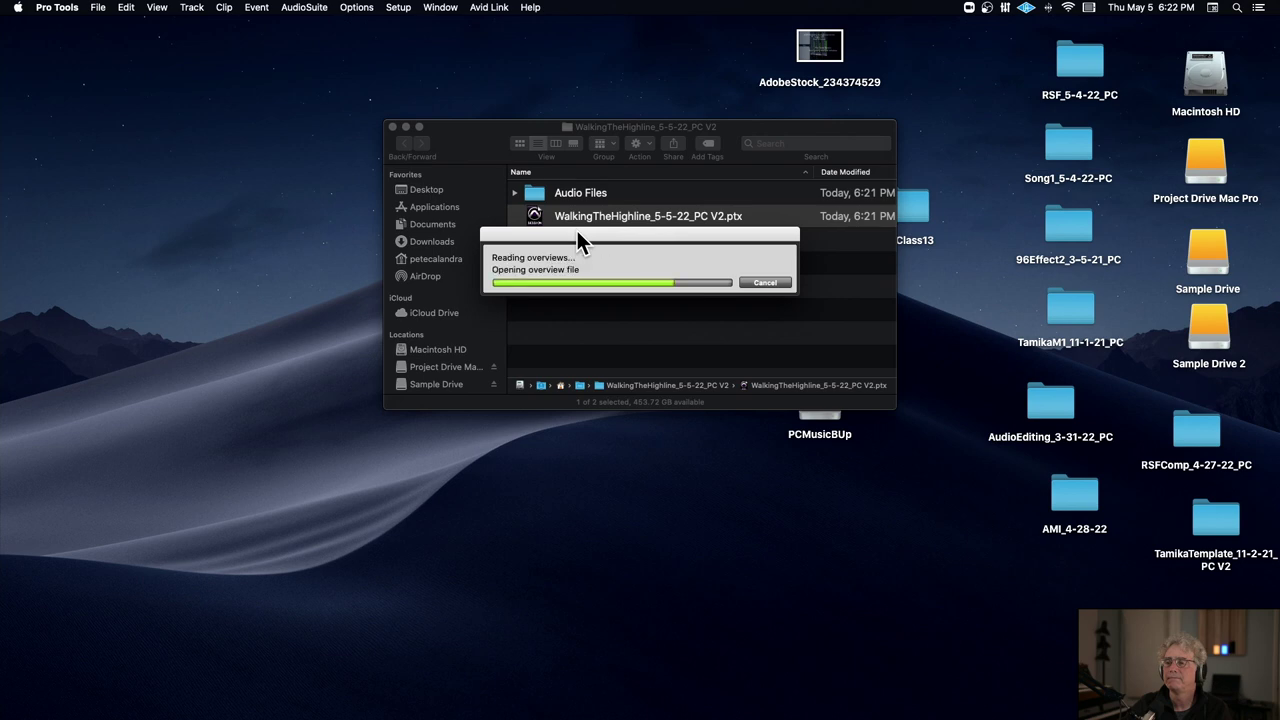
{"action": "left_click", "coordinate": [704, 429]}
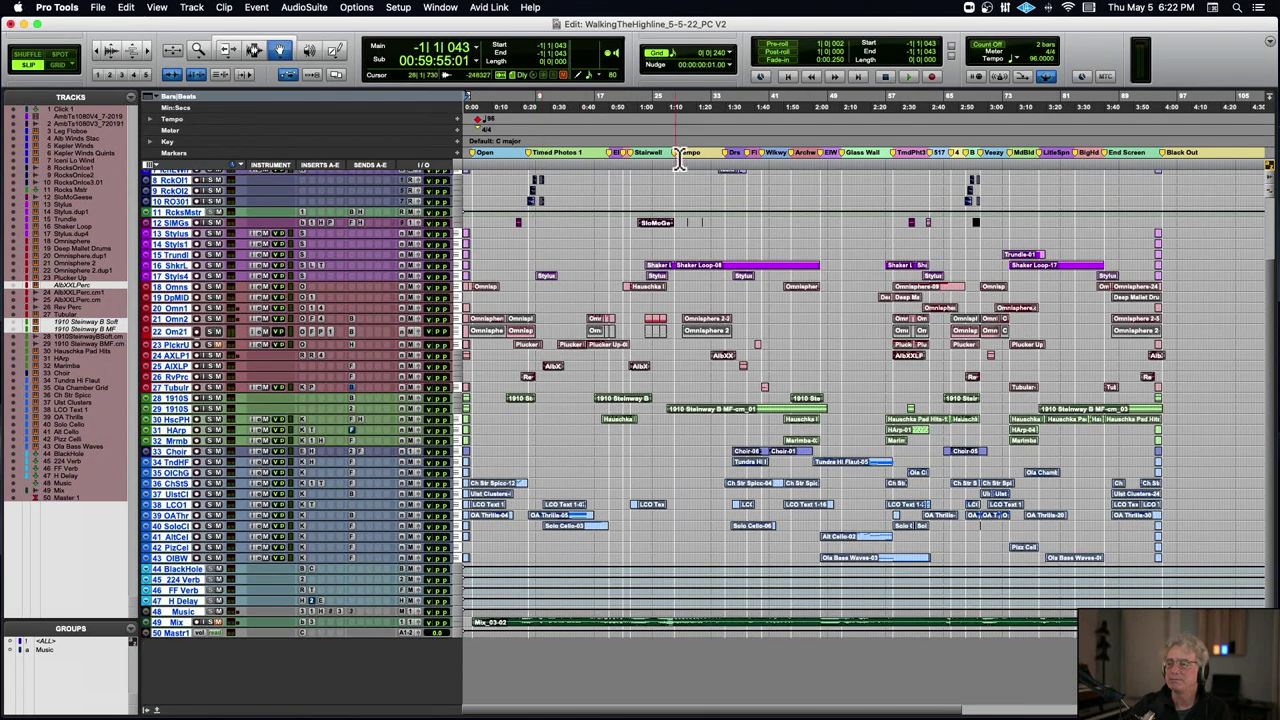
- Play the copied session briefly from bar 30 in the Tempo section, deselect all tracks and extend the selection back to the session start
{"action": "left_click", "coordinate": [689, 140]}
{"action": "key", "text": "space"}
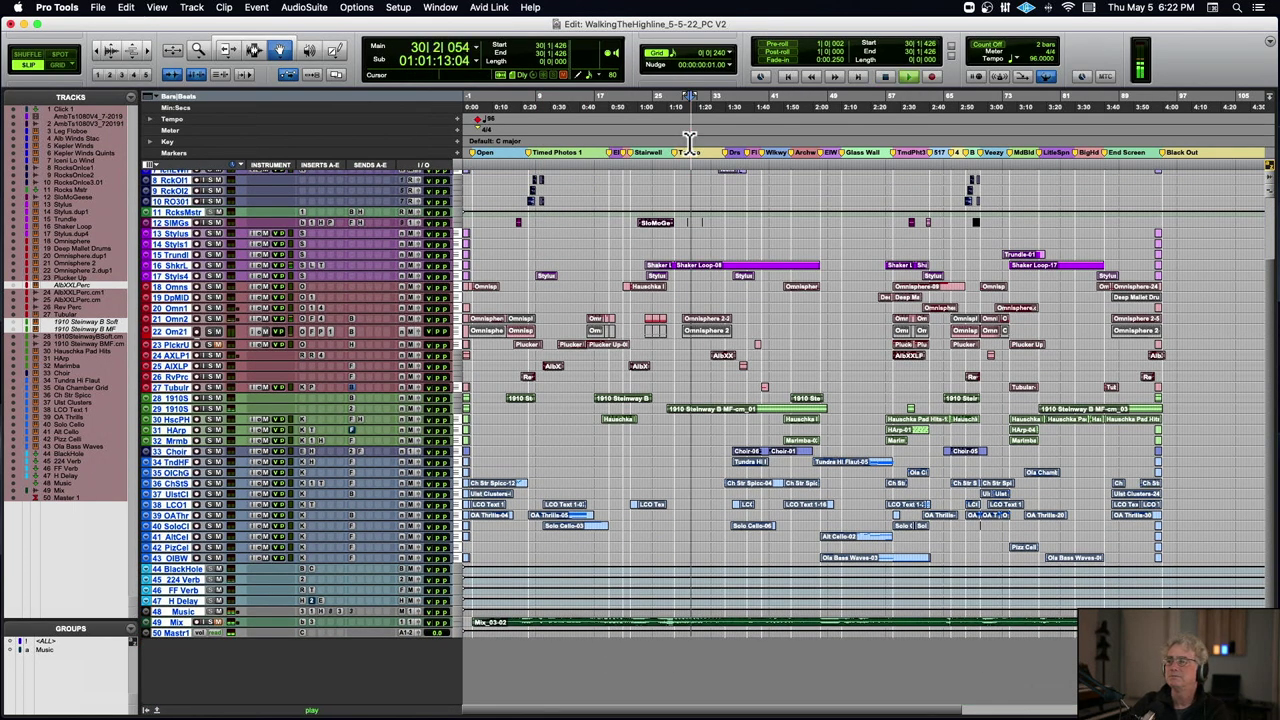
{"action": "left_click", "coordinate": [177, 212]}
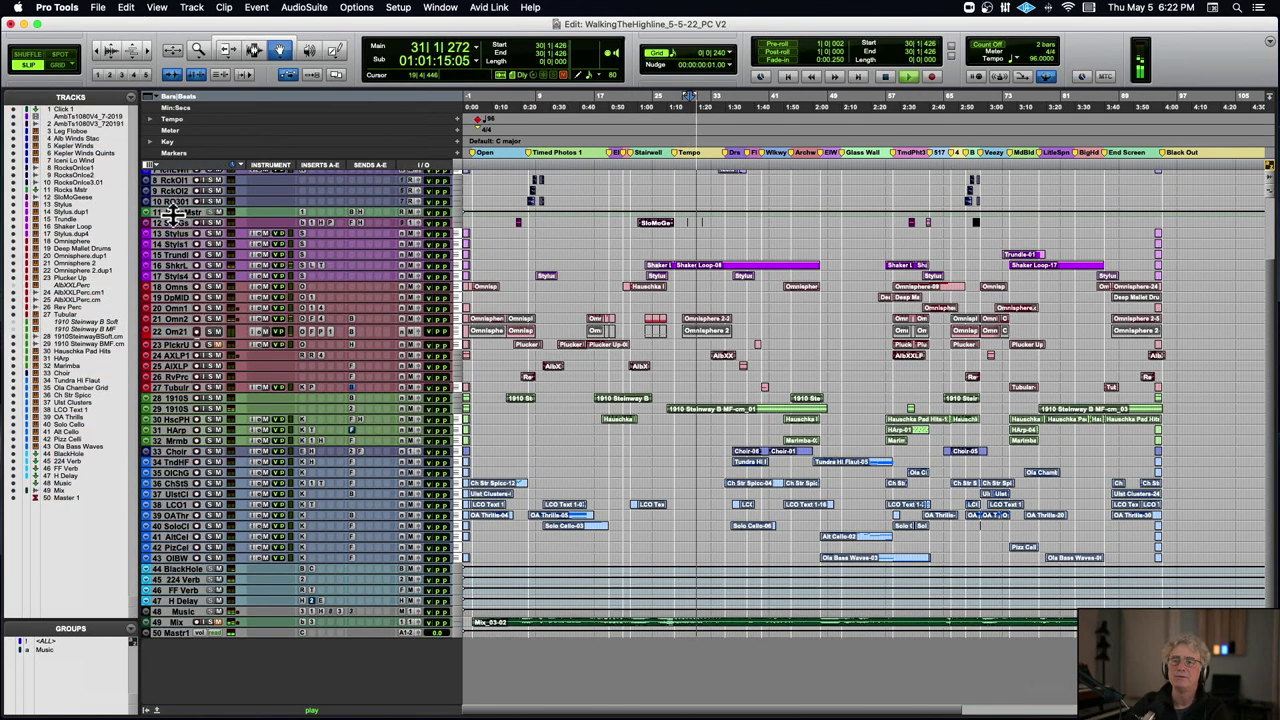
{"action": "key", "text": "space"}
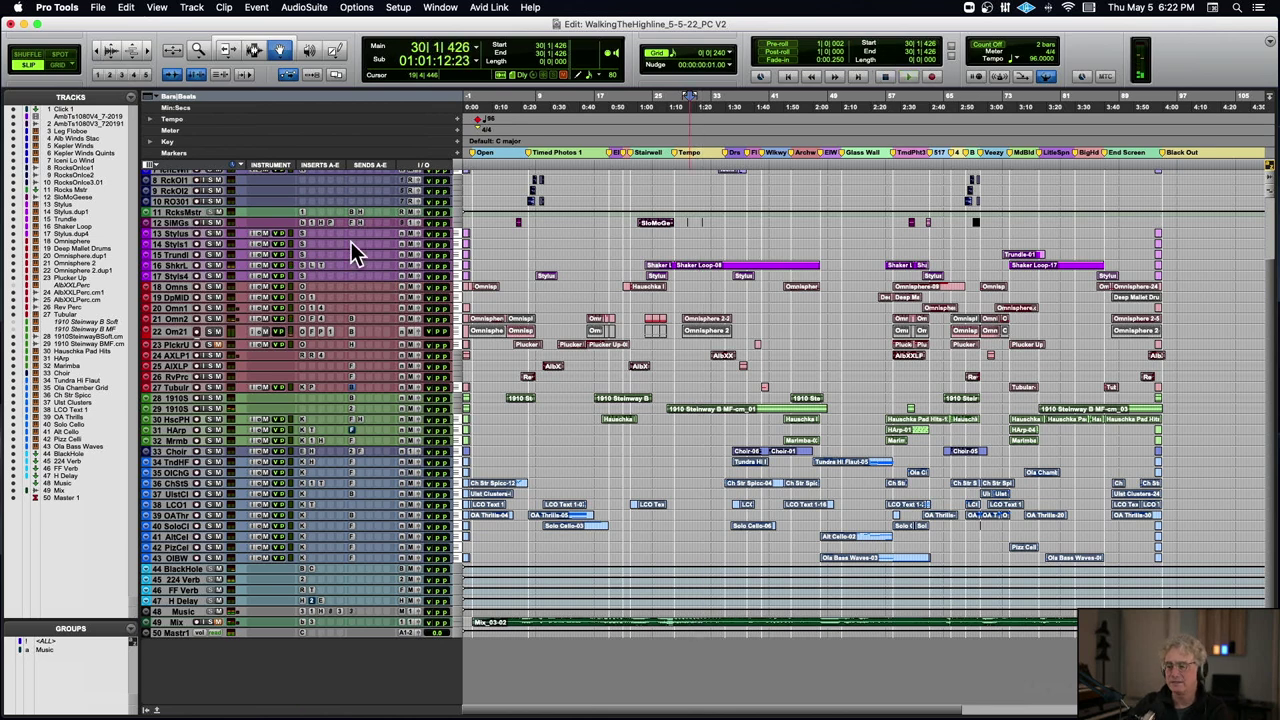
{"action": "key", "text": "shift+Return"}
{"action": "key", "text": "super+alt+b"}
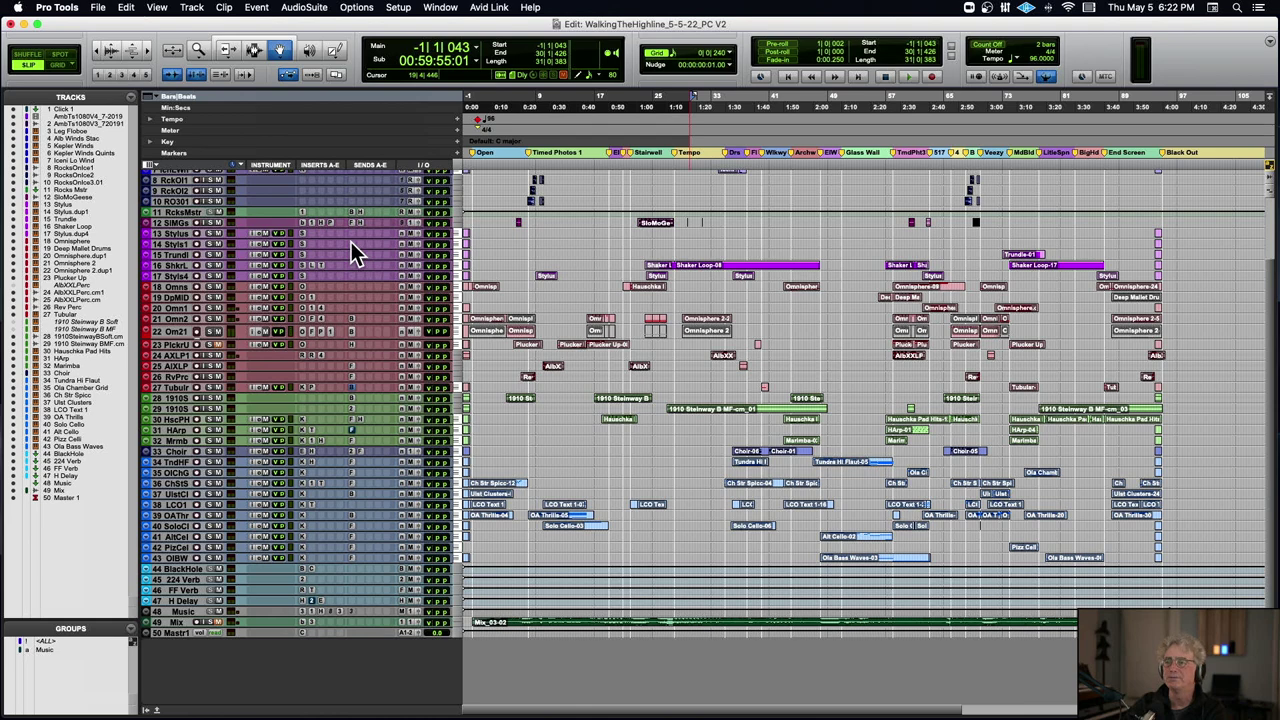
- Close the Edit window and examine the files in the WalkingTheHighline_5-5-22_PC V2 Finder window, moving it clear of the desktop icons
{"action": "left_click", "coordinate": [23, 23]}
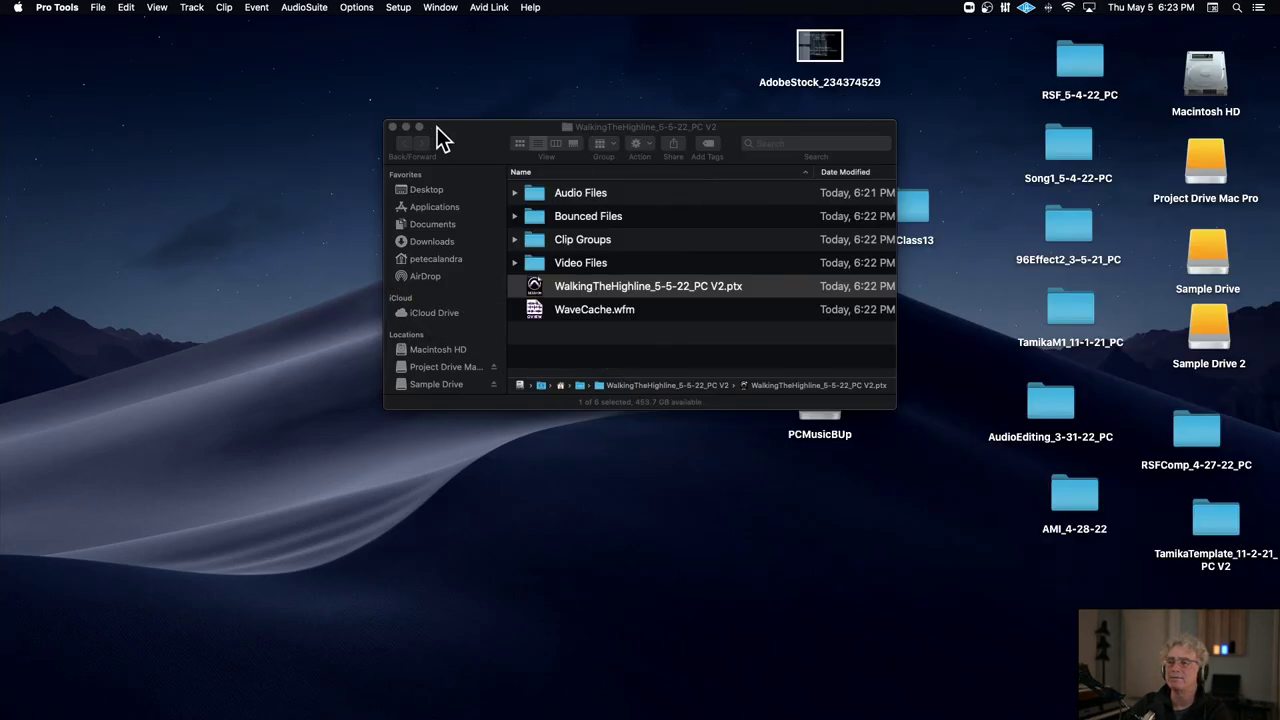
{"action": "left_click", "coordinate": [443, 138]}
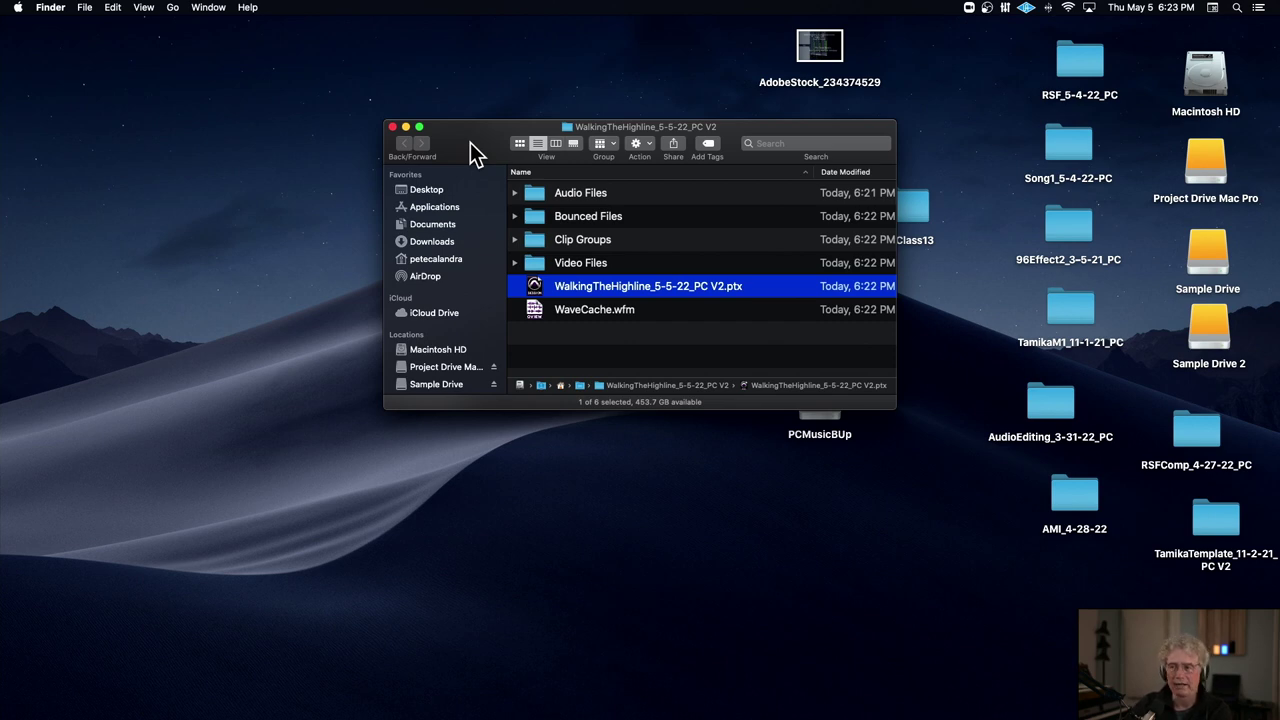
{"action": "left_click_drag", "start_coordinate": [470, 142], "coordinate": [296, 92]}
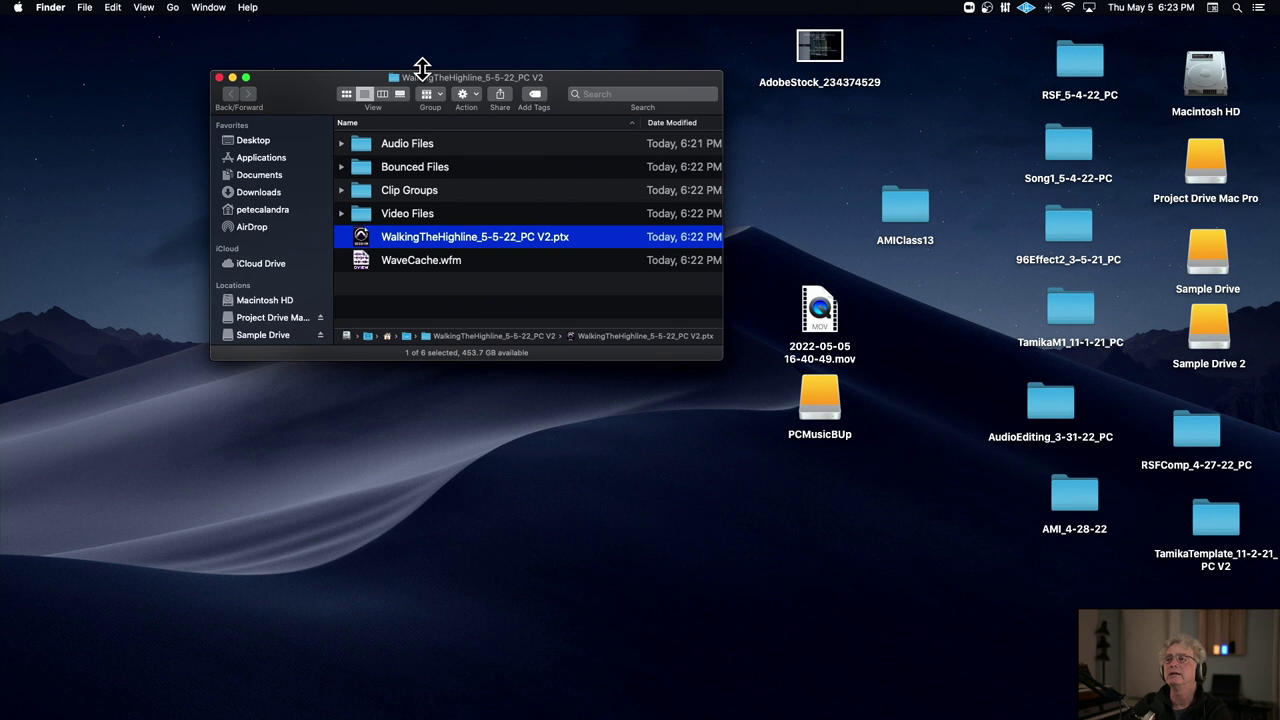
{"action": "left_click", "coordinate": [818, 58]}
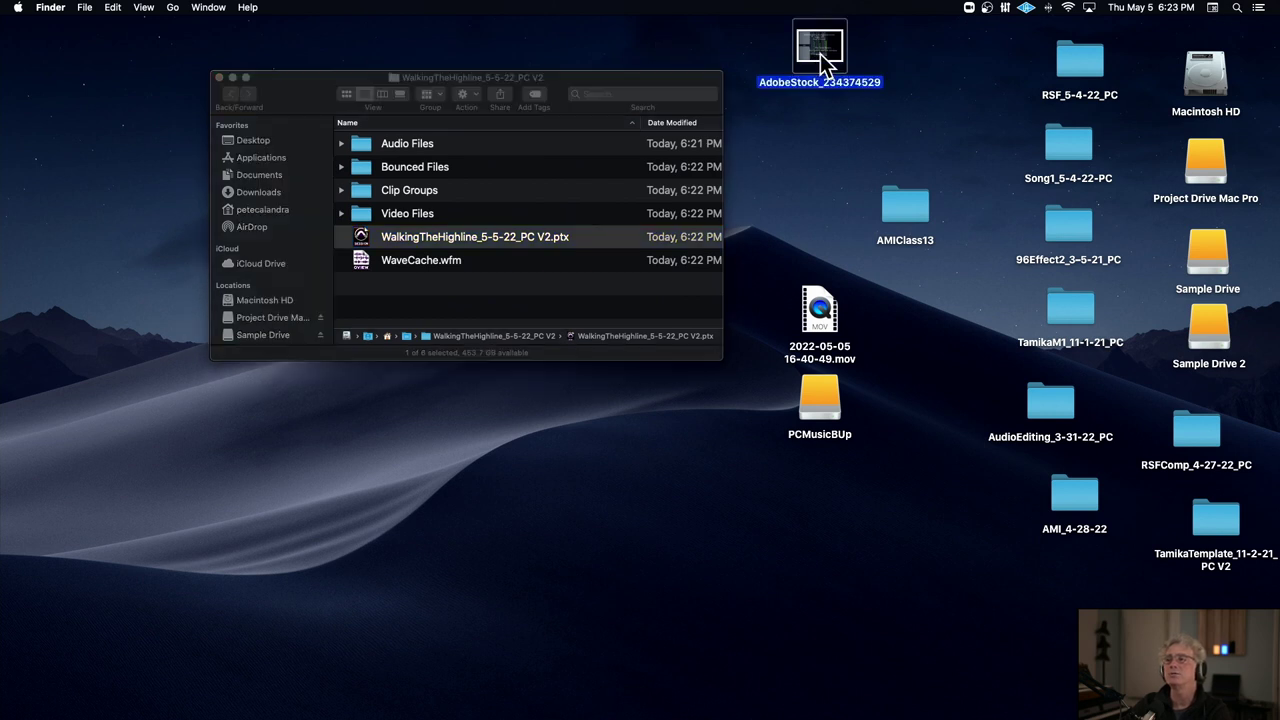
{"action": "left_click", "coordinate": [304, 93]}
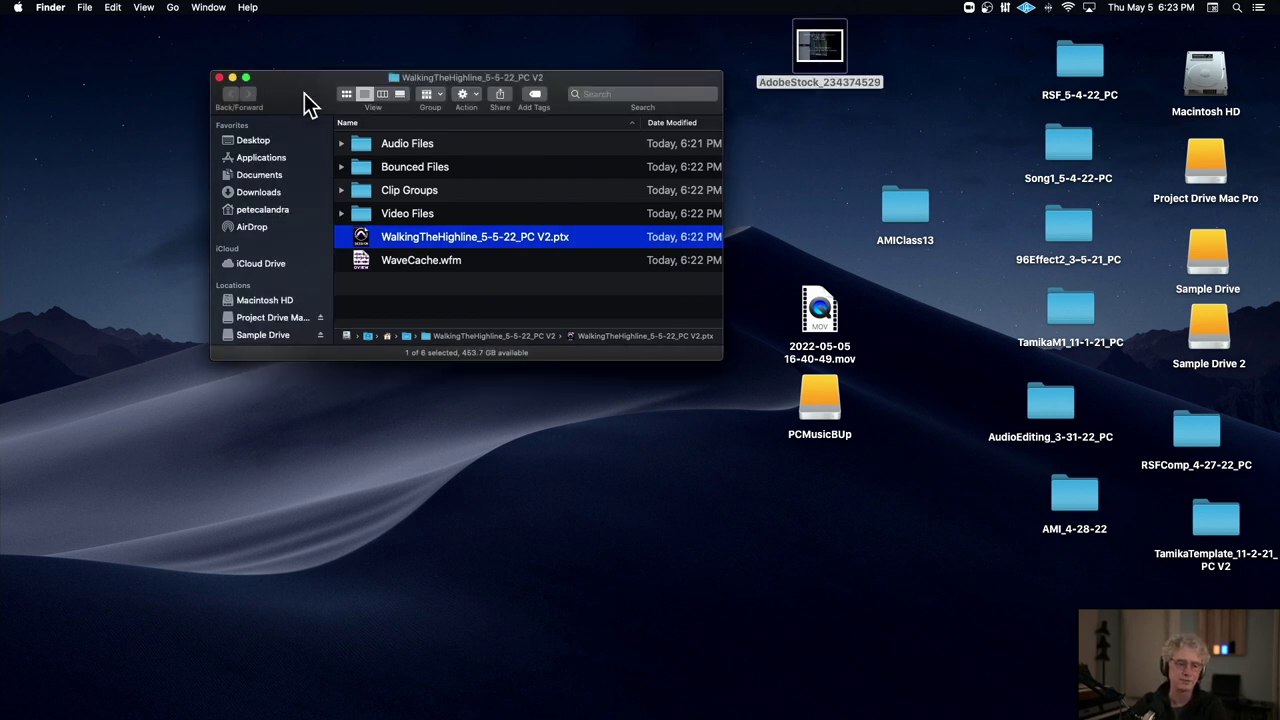